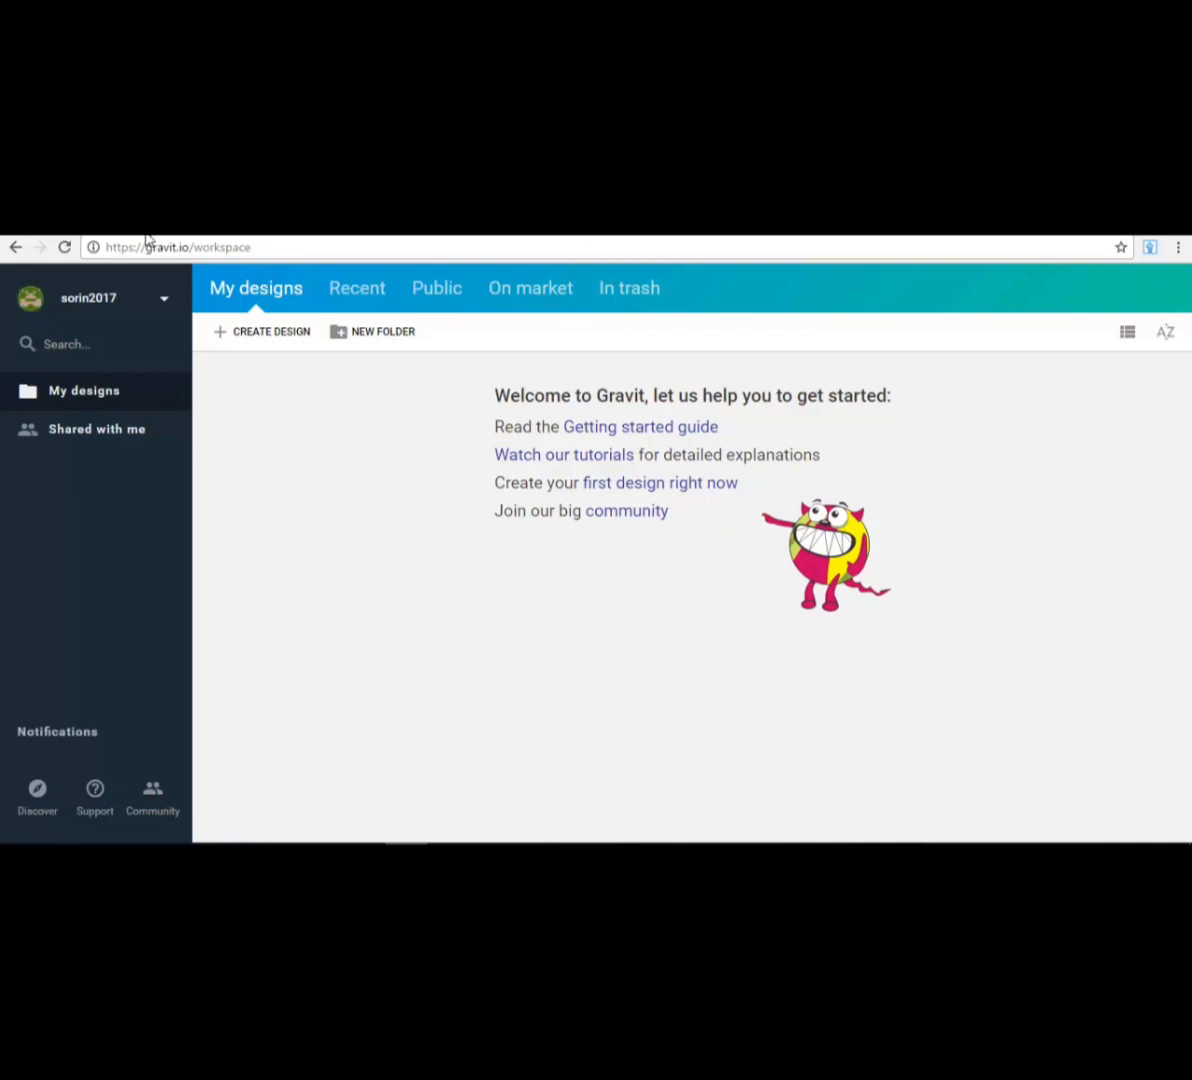
# - Look through the Recent, Public, On market and In trash sections of the workspace, ending back at My designs
pyautogui.moveTo(146, 250); pyautogui.dragTo(187, 250)
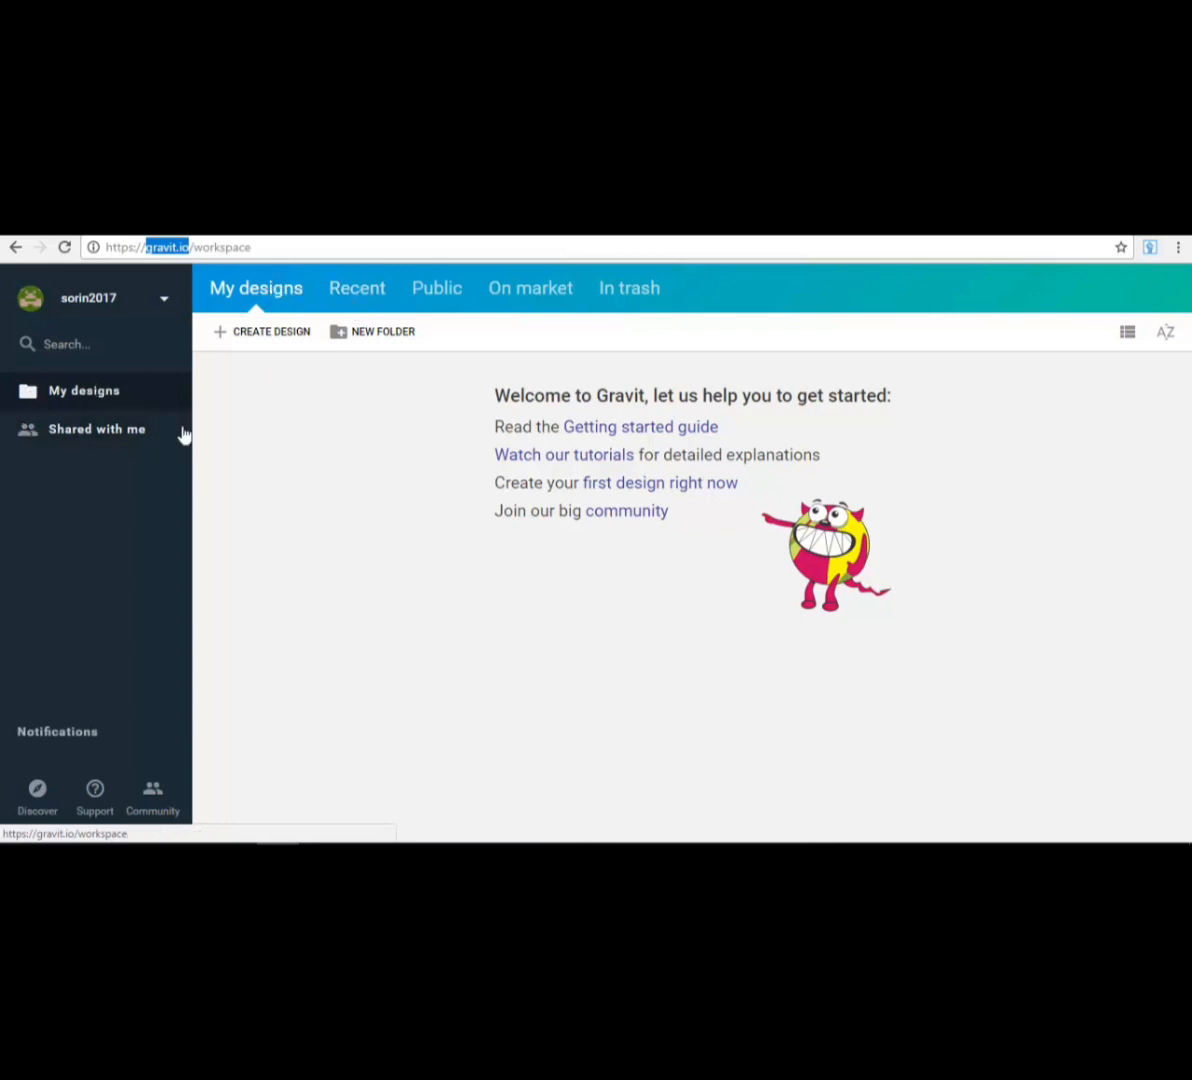
pyautogui.click(362, 300)
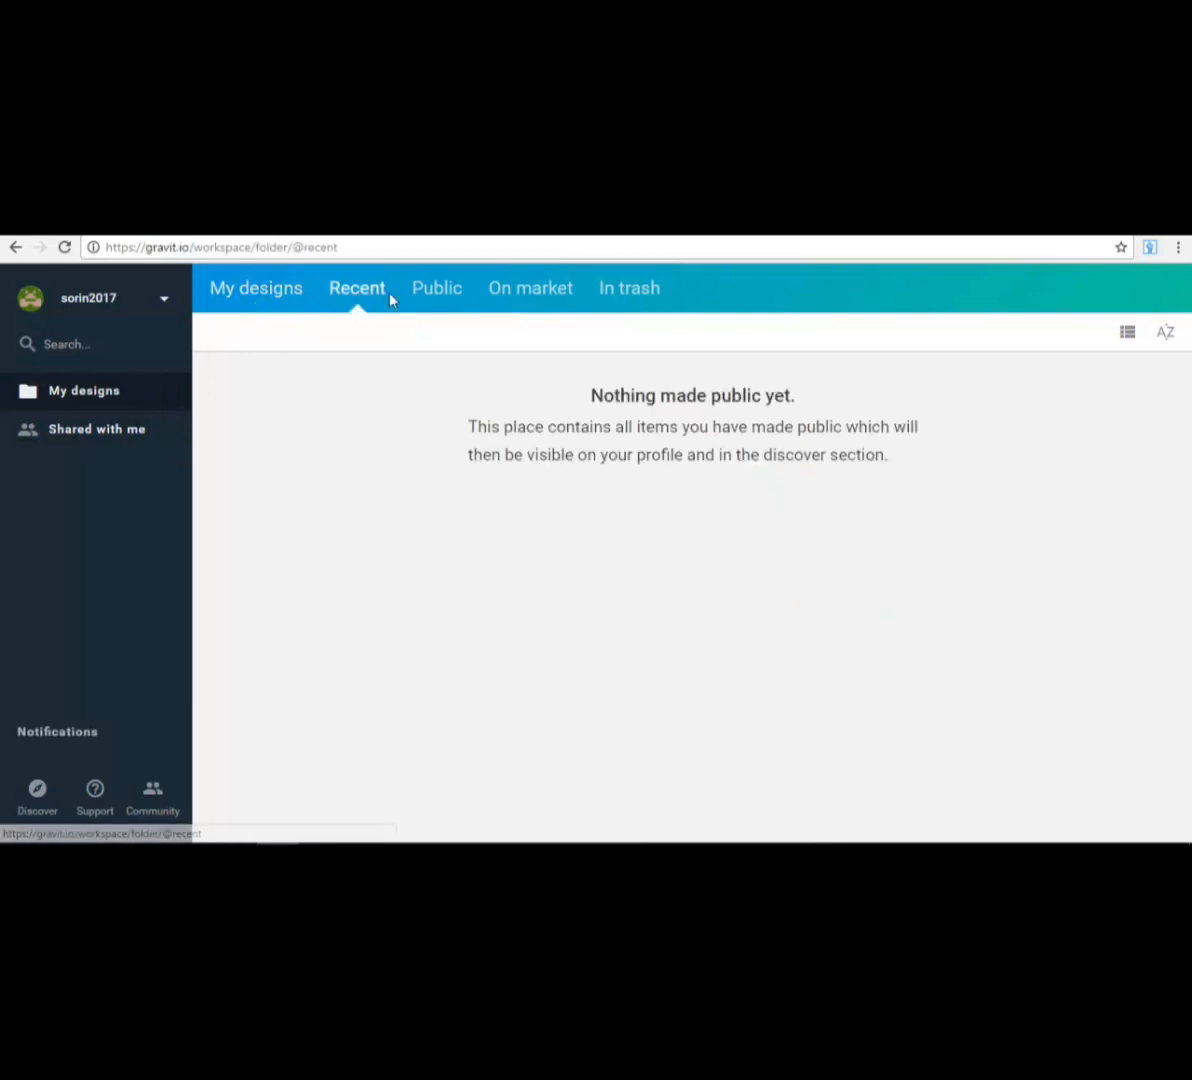
pyautogui.click(461, 292)
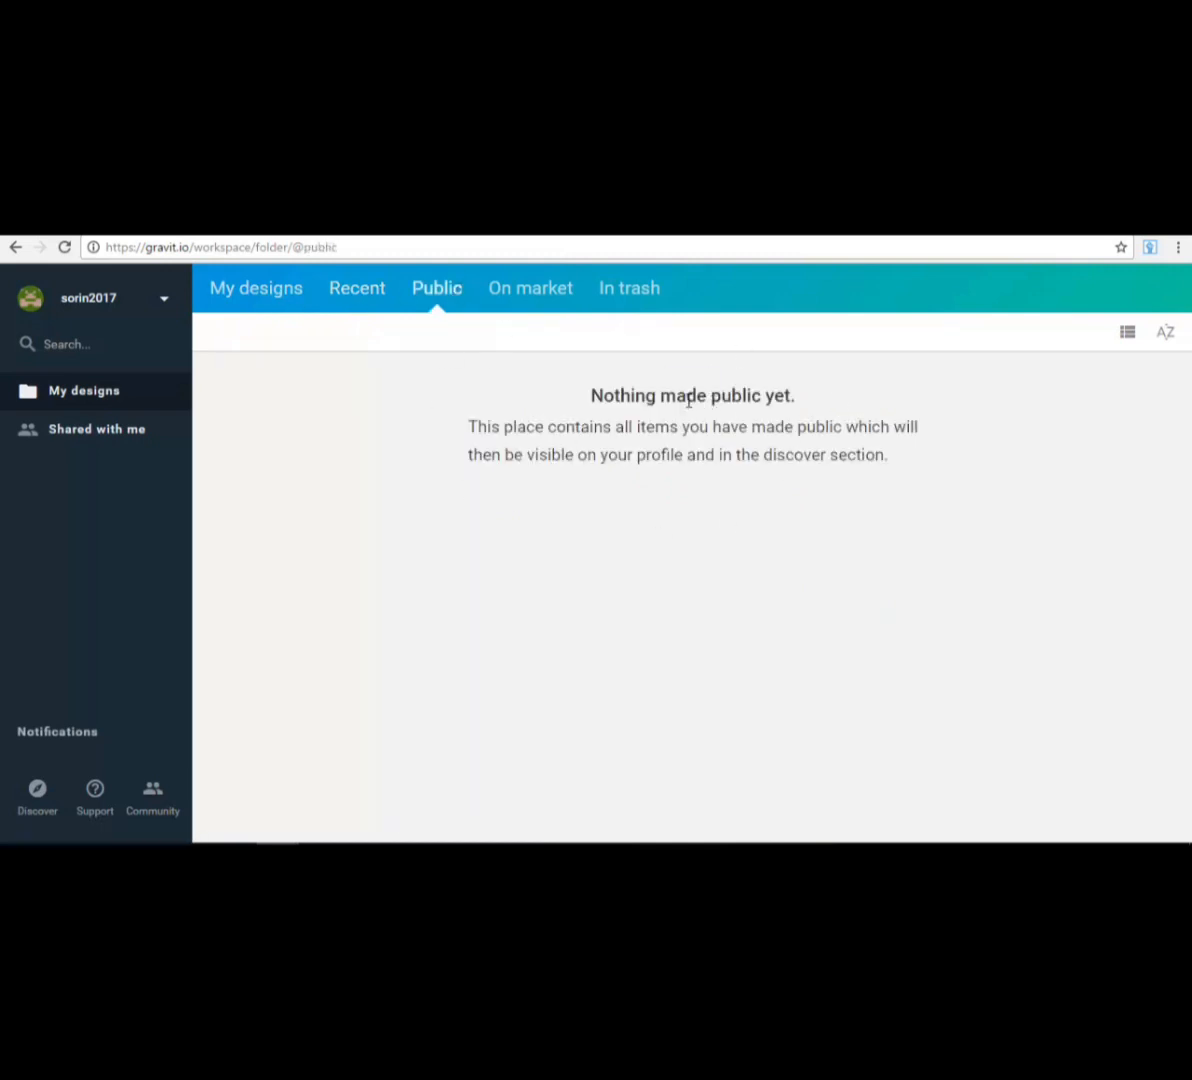
pyautogui.click(530, 290)
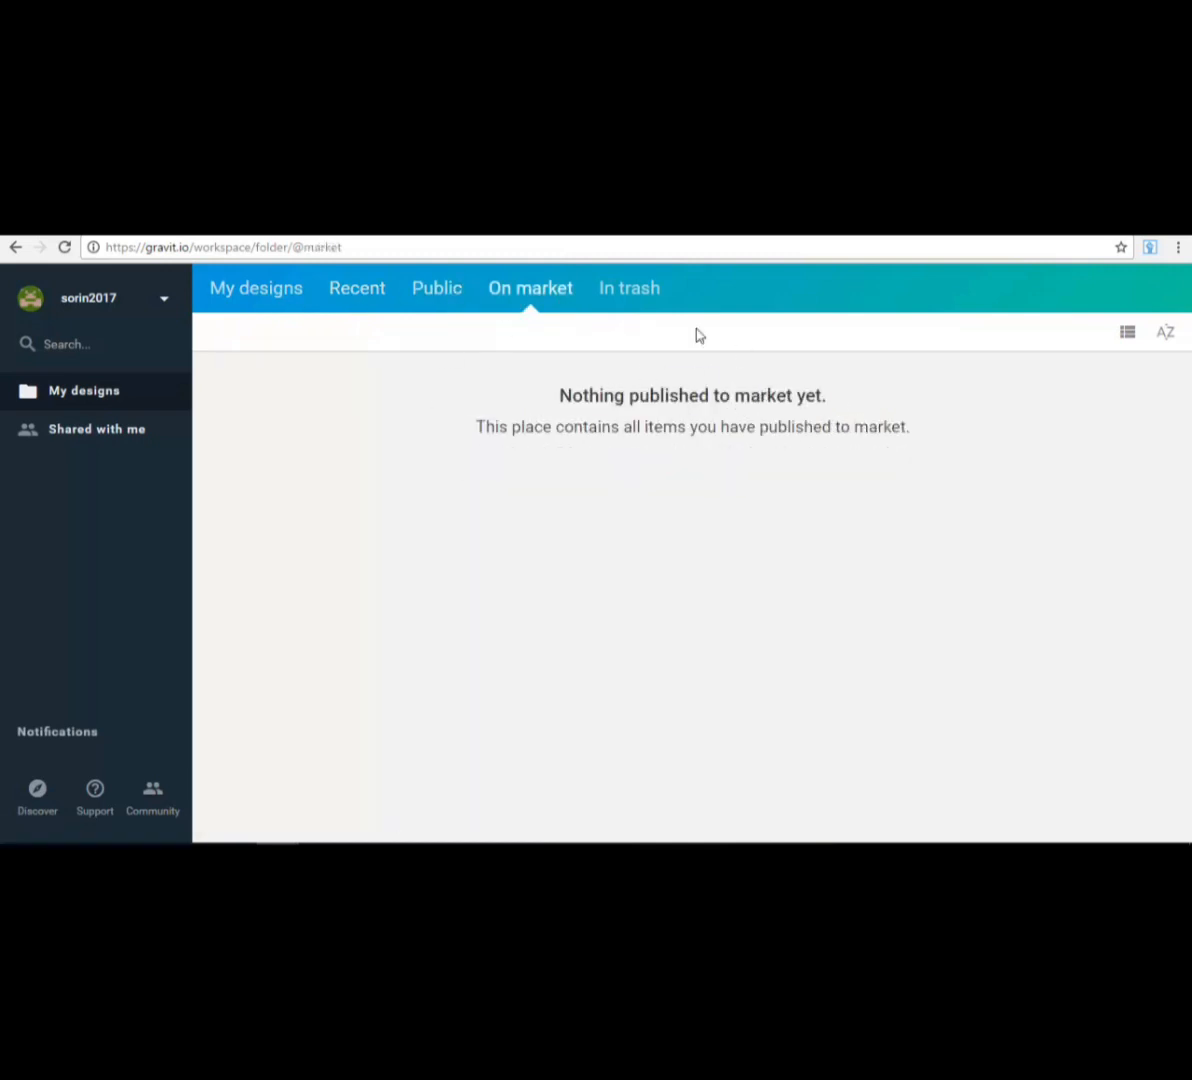
pyautogui.click(632, 292)
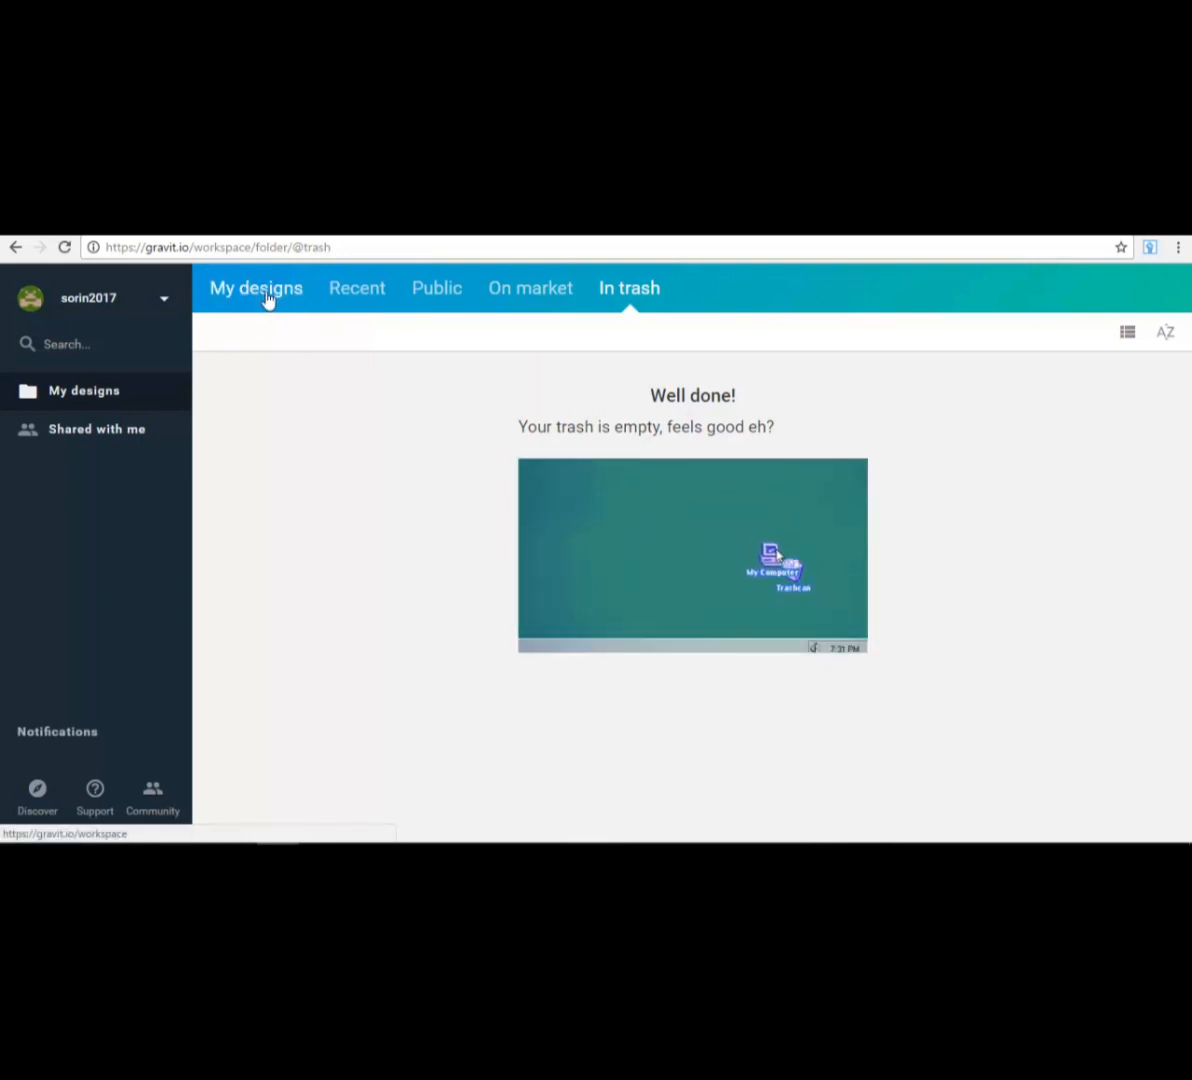
pyautogui.click(266, 295)
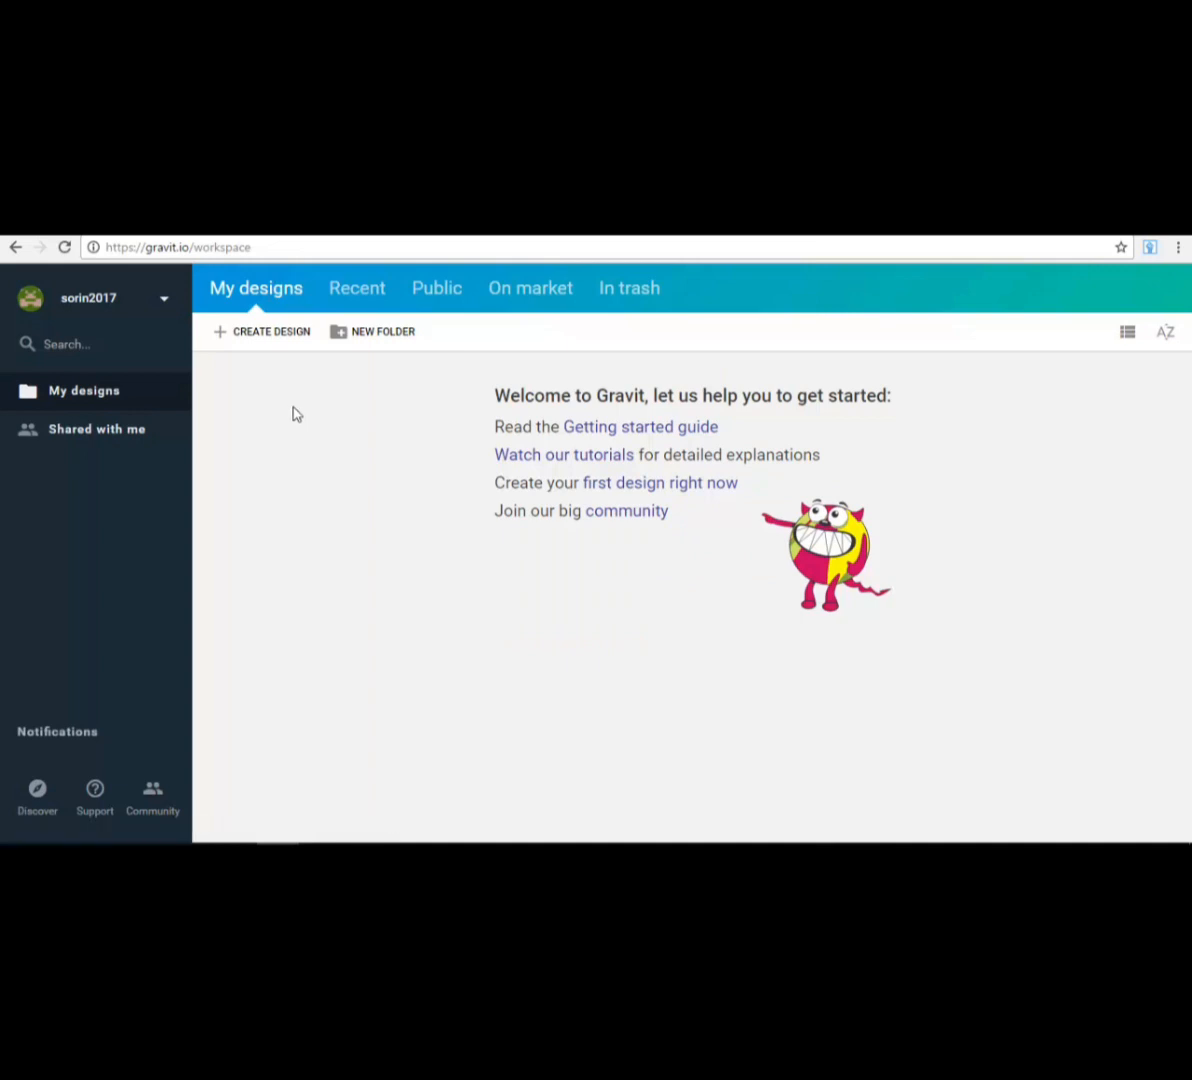
# - Start creating a new design, view the blank size presets, and list the available templates by most liked
pyautogui.click(272, 332)
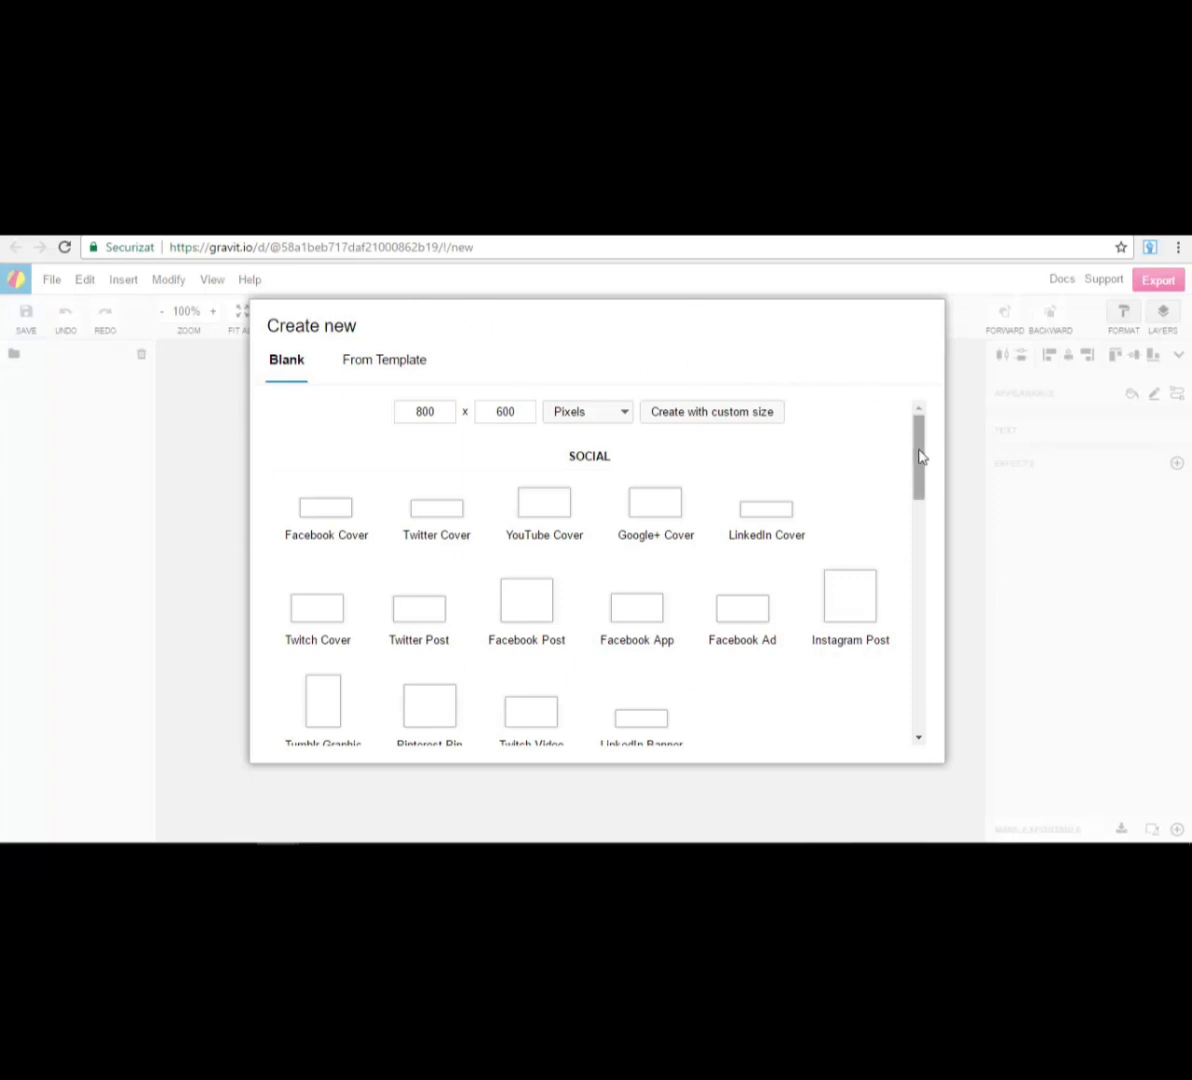
pyautogui.moveTo(920, 457); pyautogui.dragTo(897, 431)
pyautogui.click(384, 370)
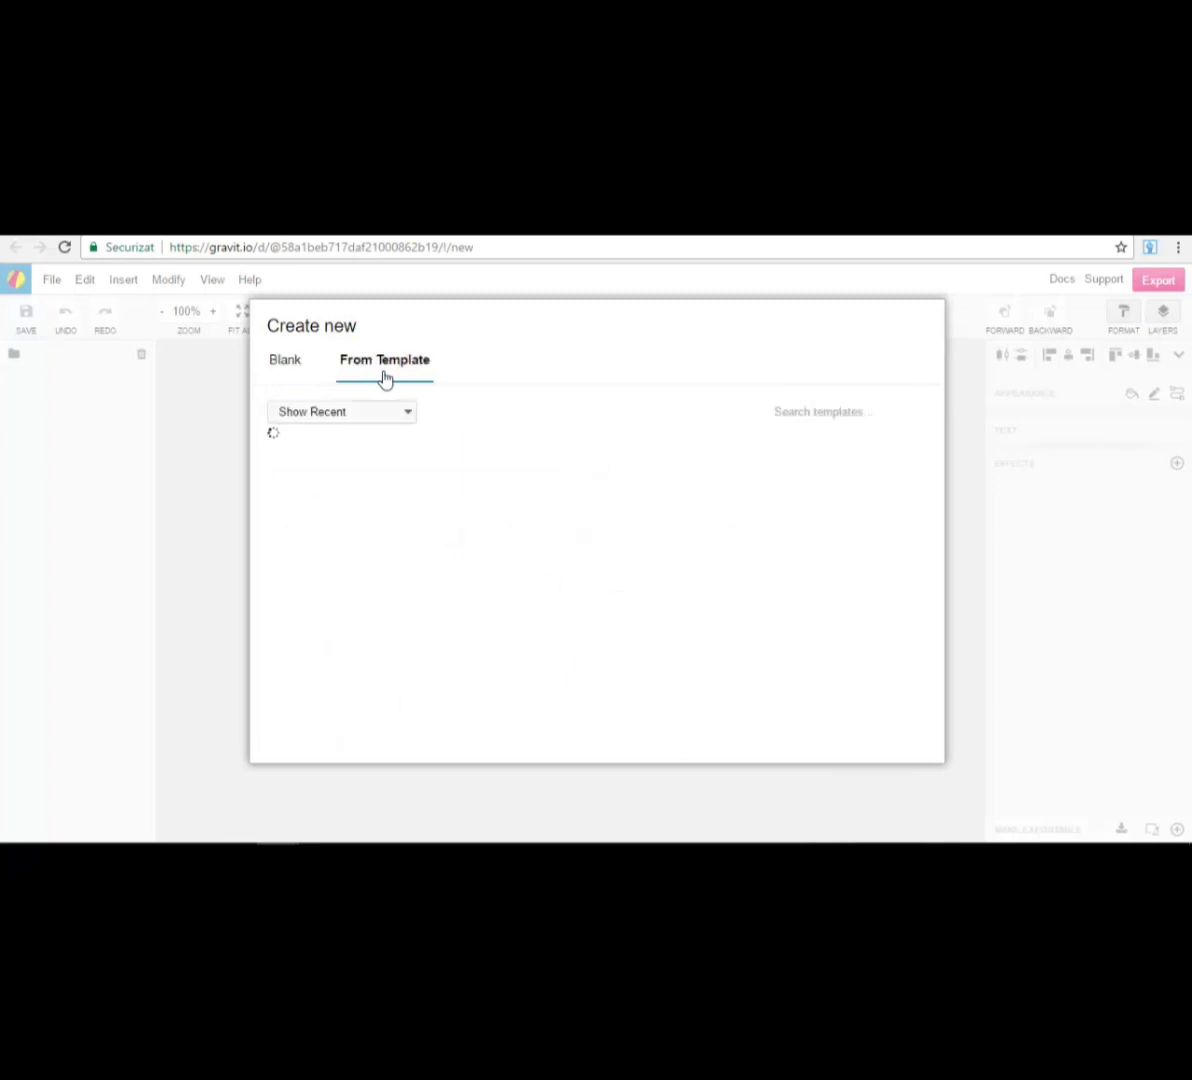
pyautogui.click(350, 413)
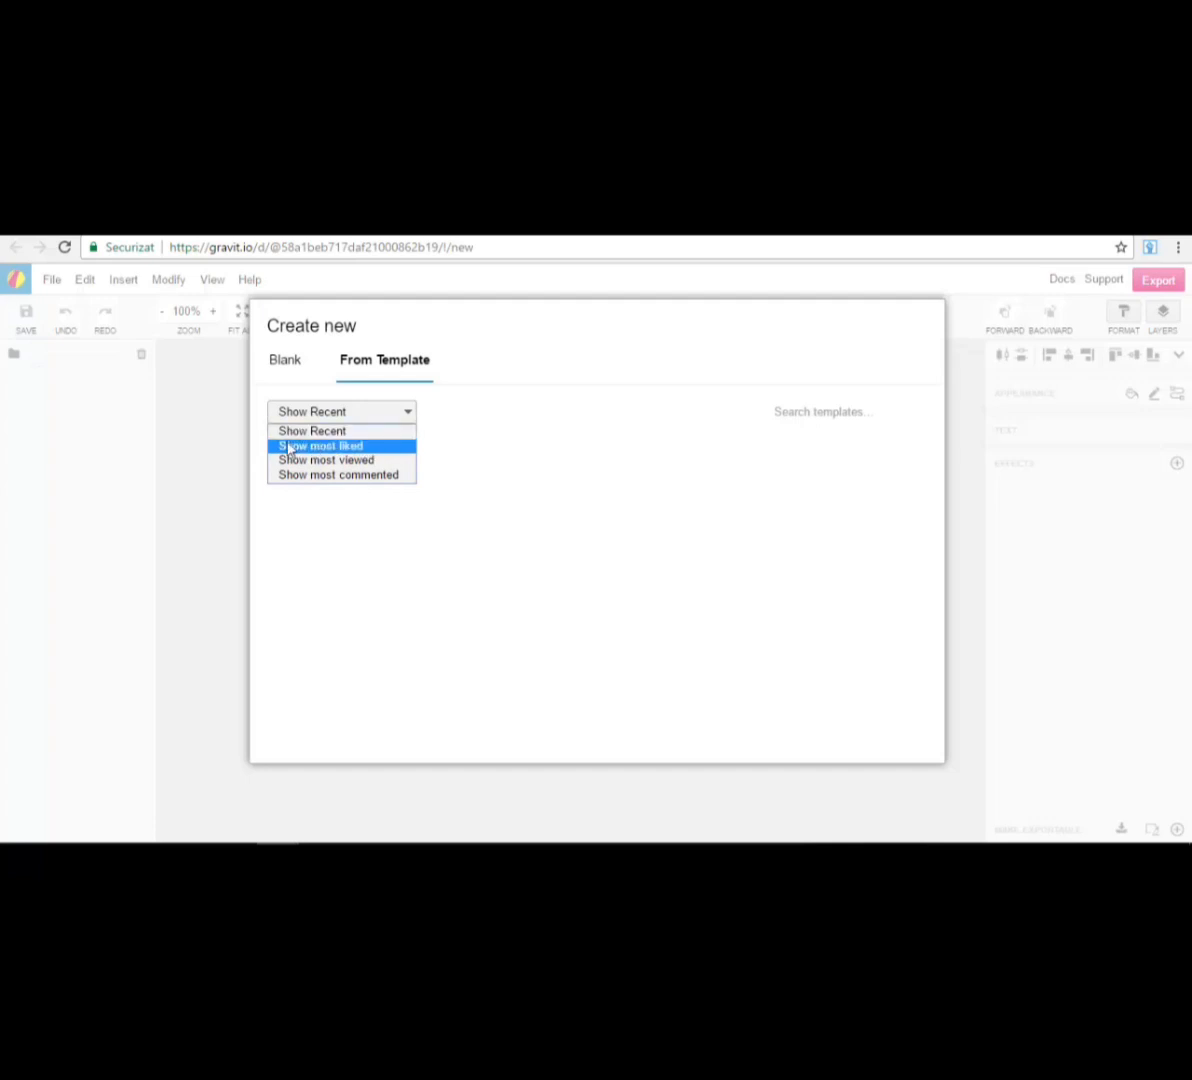
pyautogui.click(364, 450)
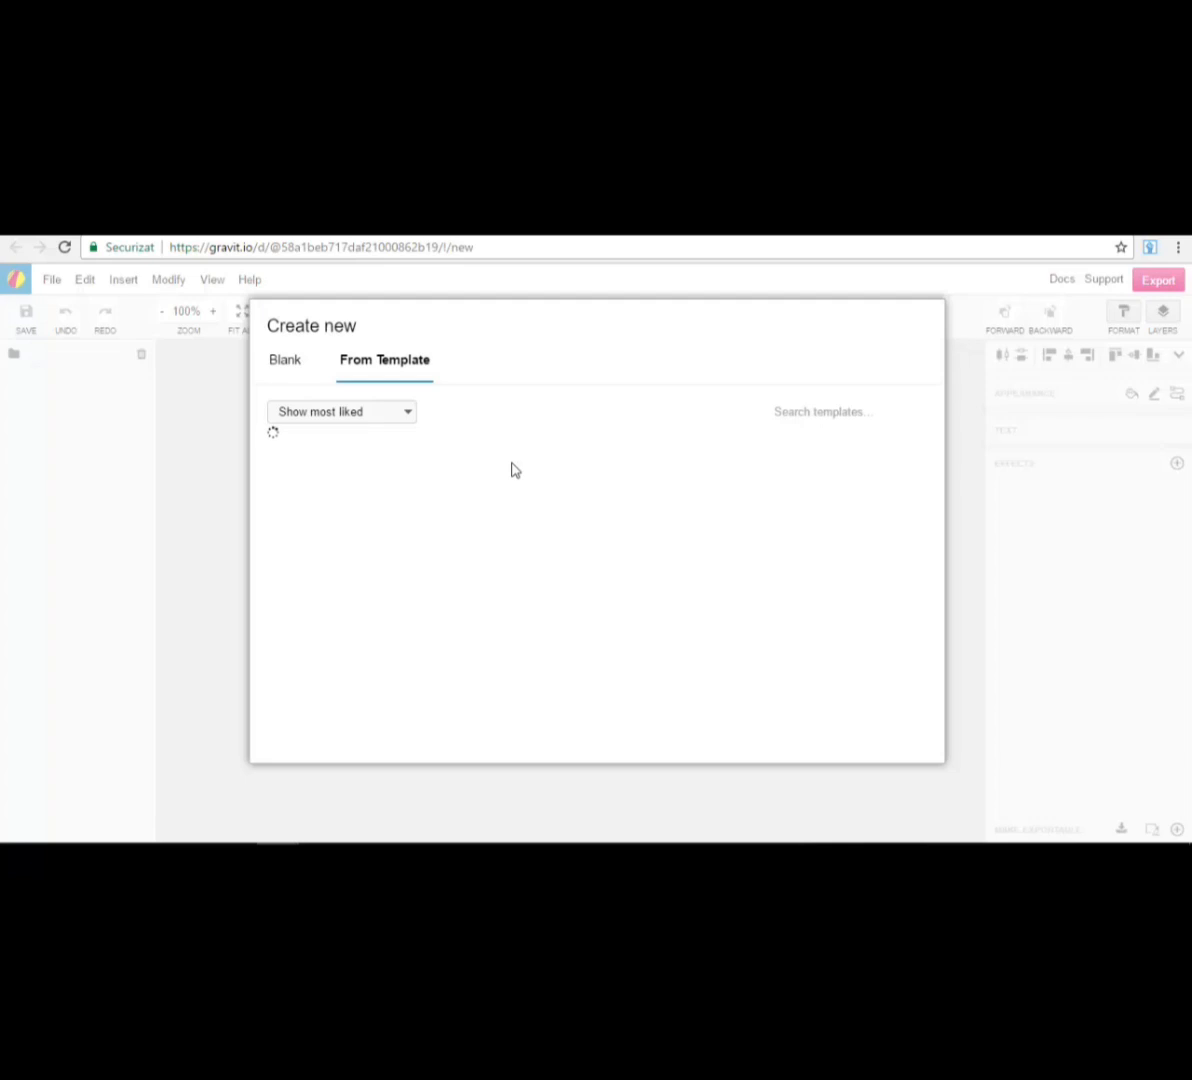
pyautogui.click(288, 372)
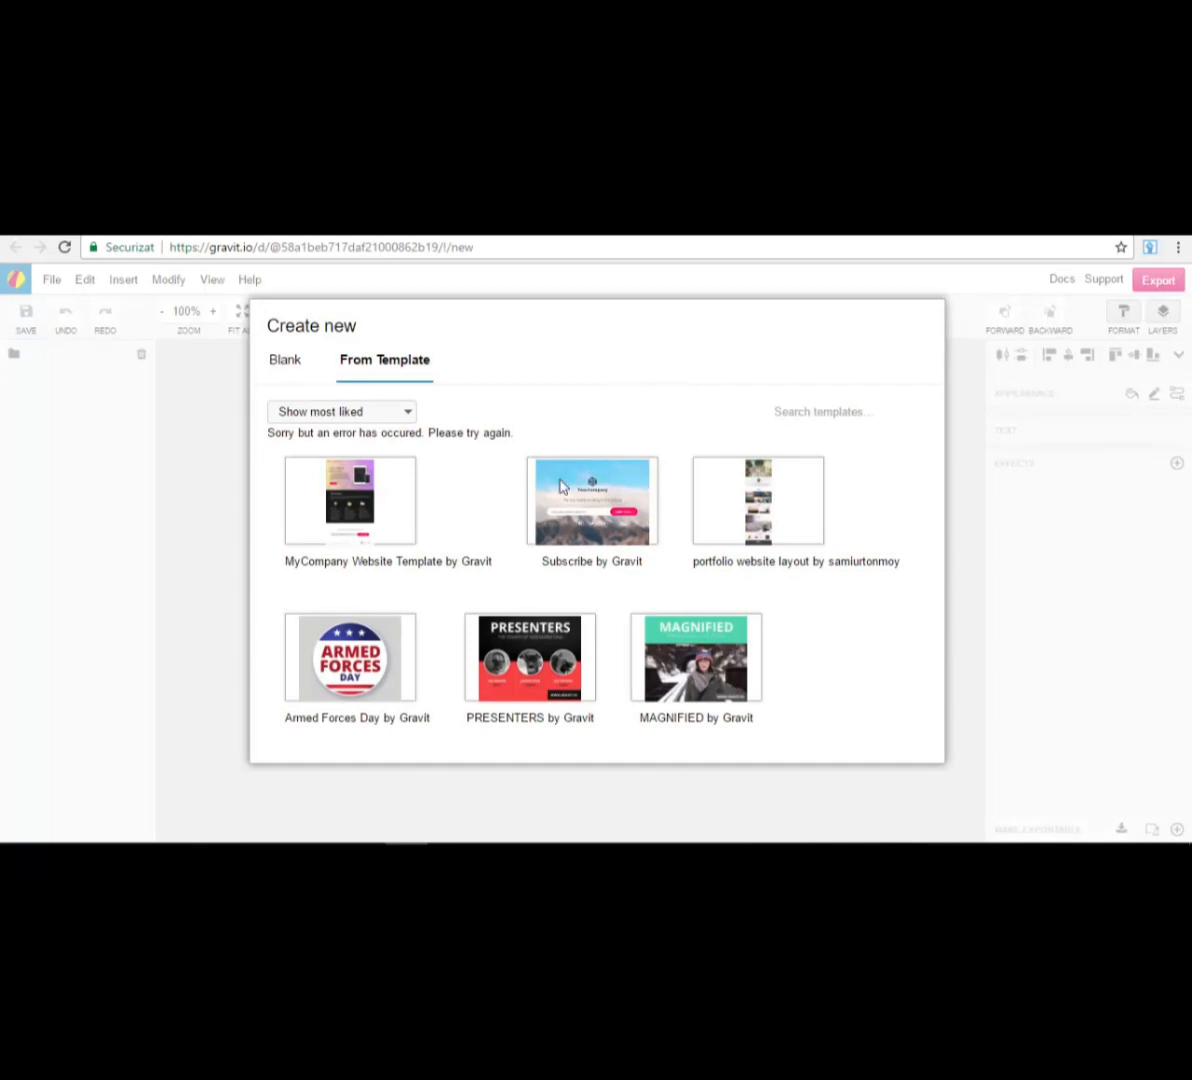
# - Browse the most liked templates, examining the website, social media post, cover and device mockup designs on offer
pyautogui.scroll(-1, 826, 605)
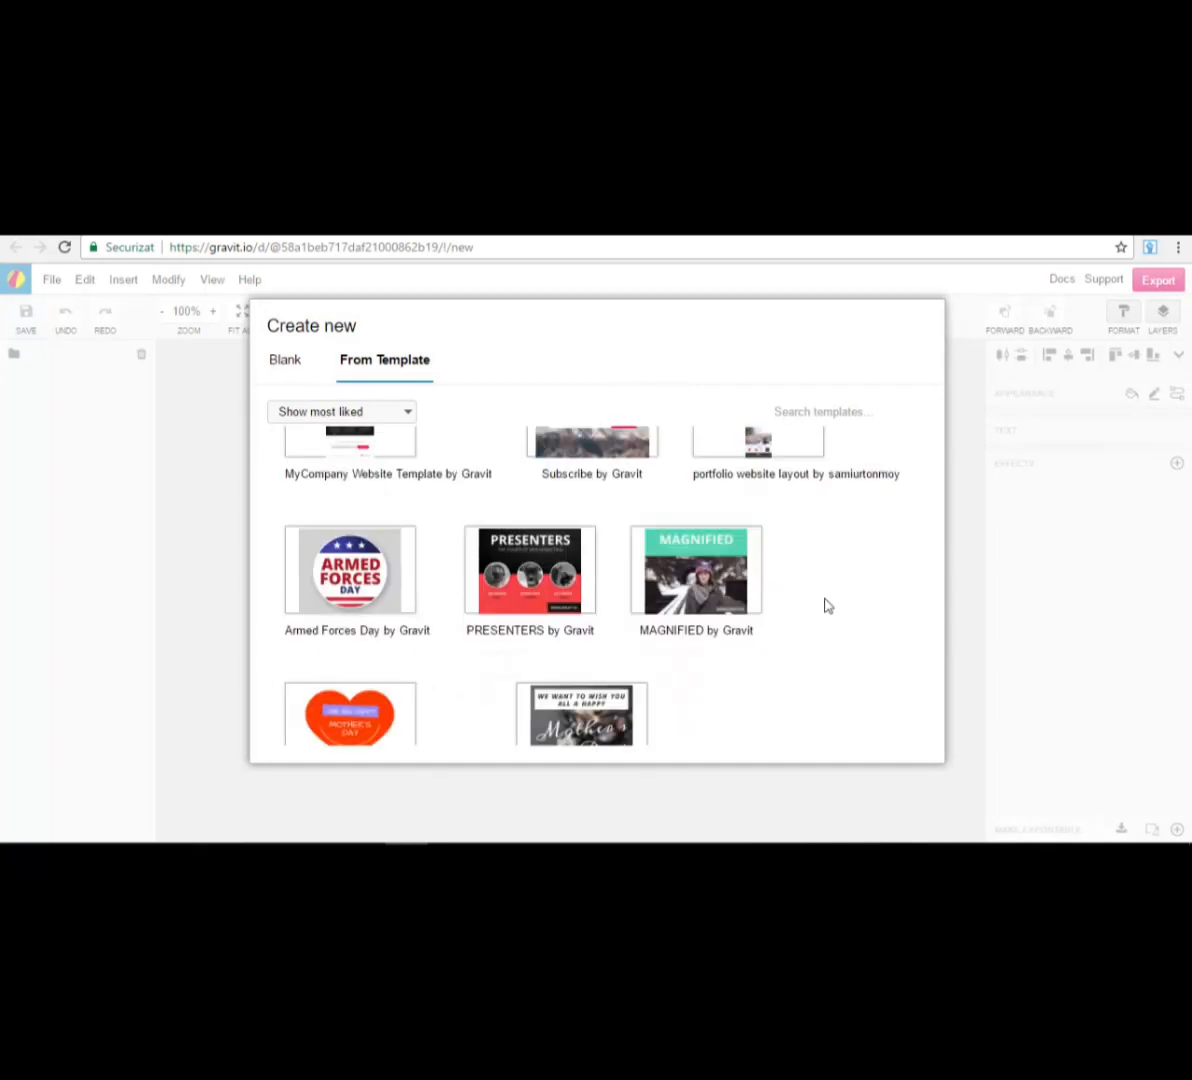
pyautogui.scroll(-3, 823, 590)
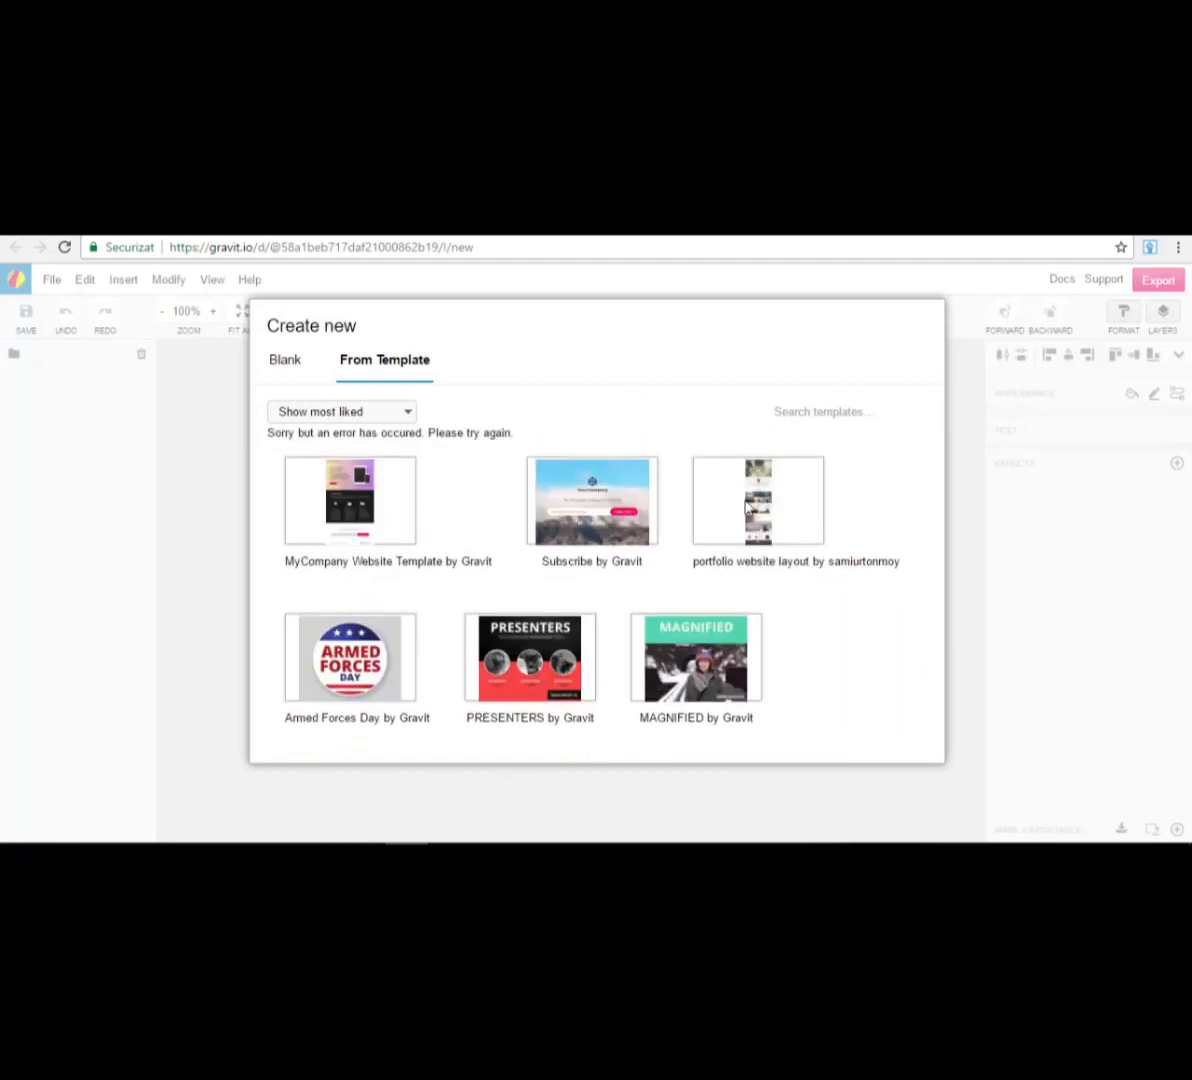
pyautogui.moveTo(375, 515)
pyautogui.moveTo(622, 540)
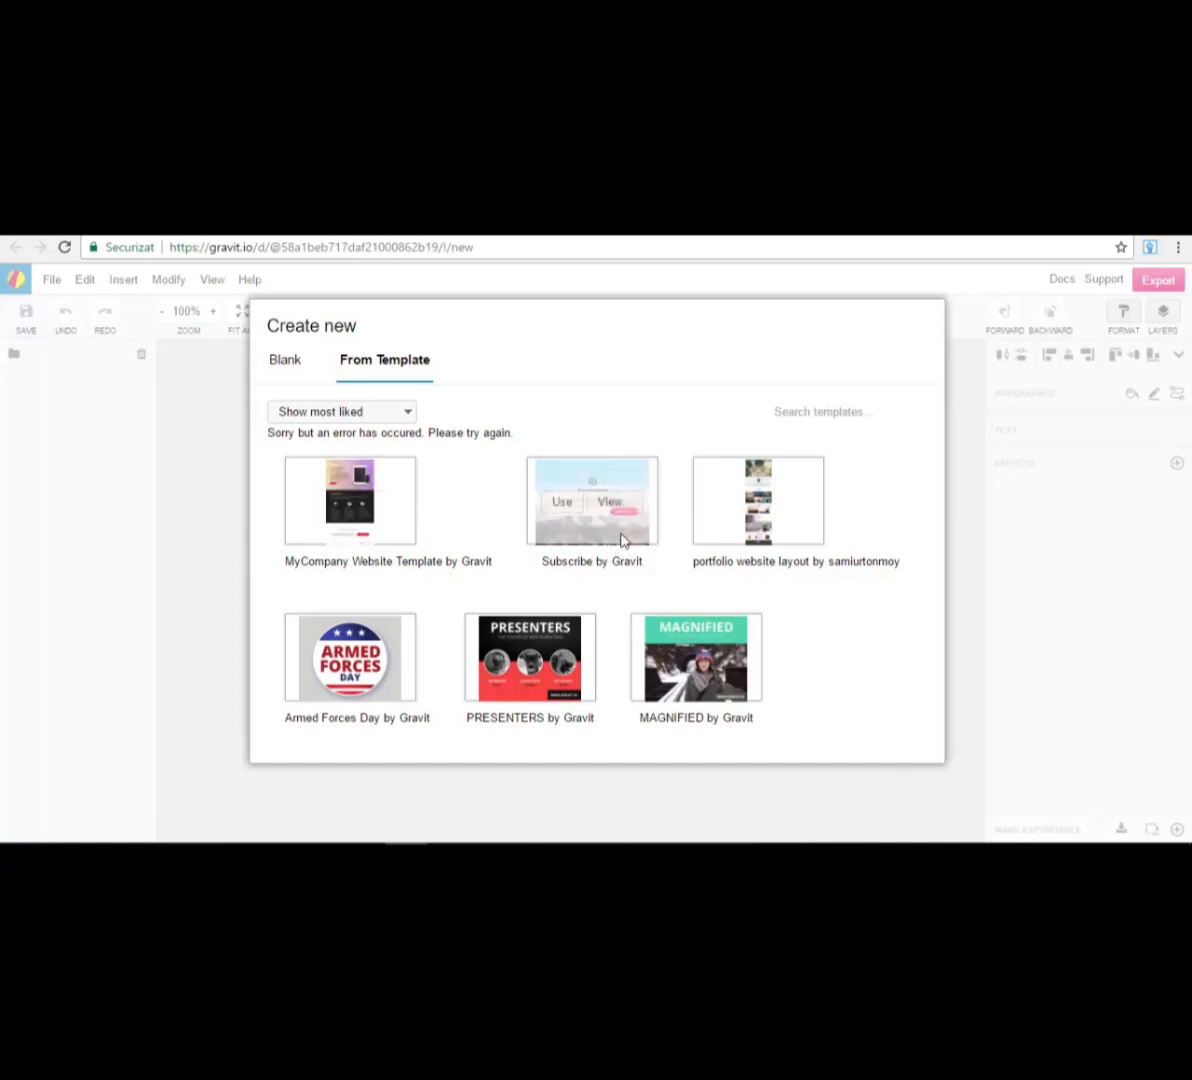
pyautogui.moveTo(737, 529)
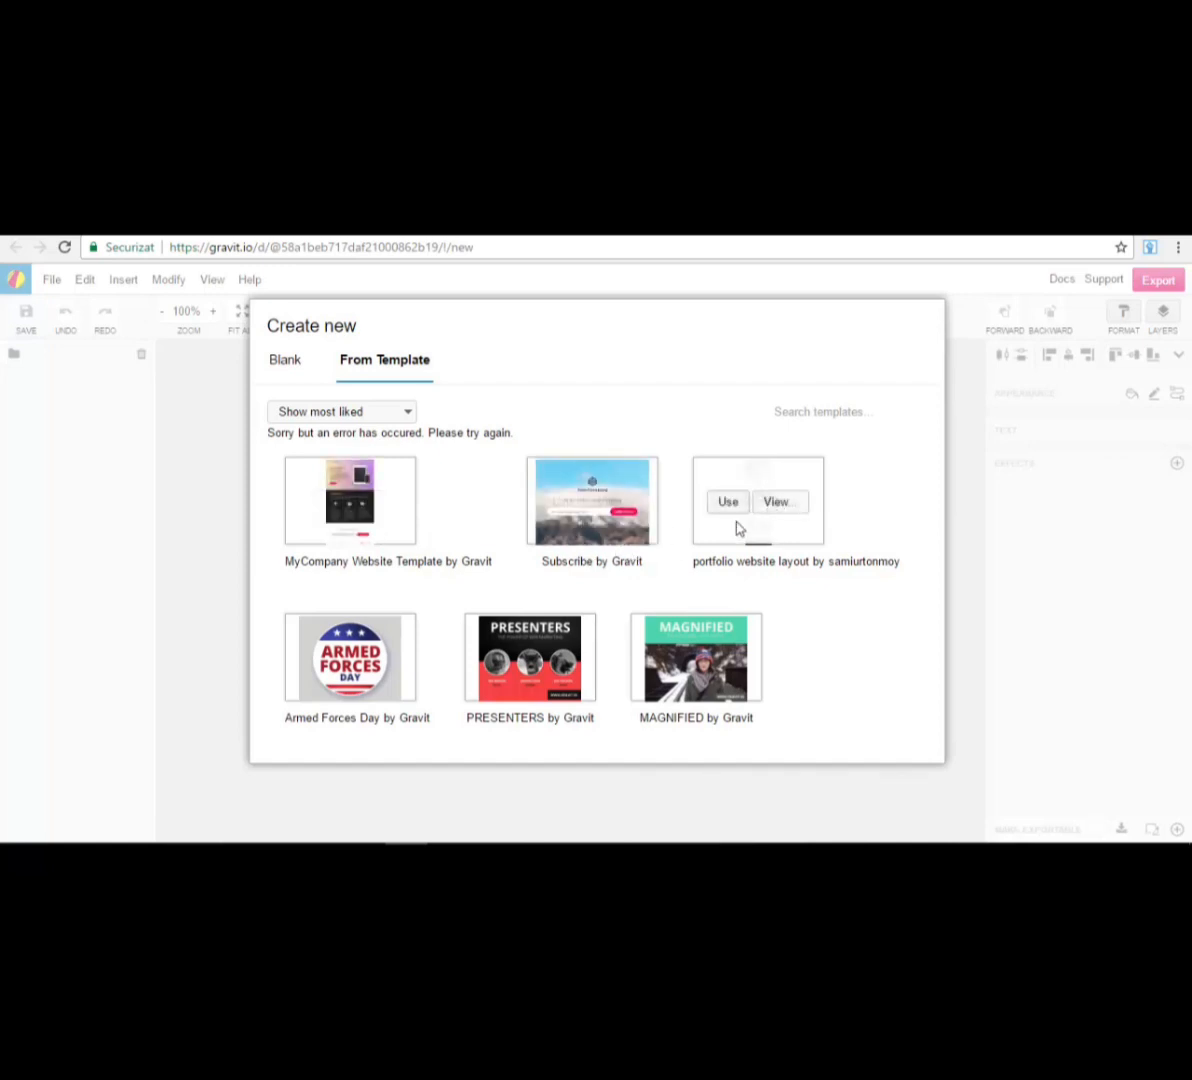
pyautogui.scroll(-2, 748, 543)
pyautogui.scroll(2, 825, 503)
pyautogui.scroll(-5, 790, 545)
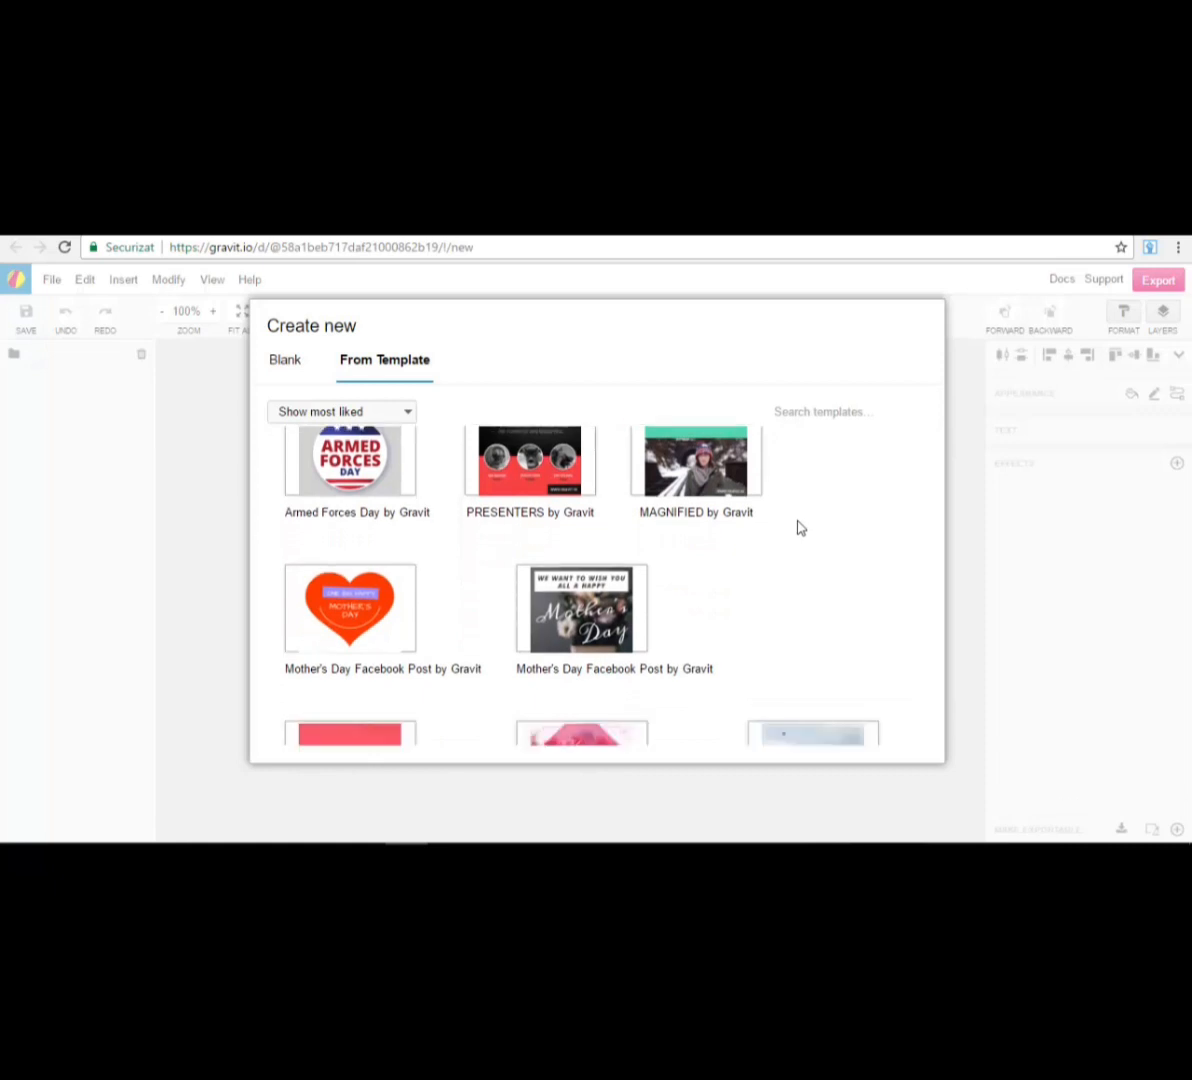
pyautogui.scroll(-1, 795, 520)
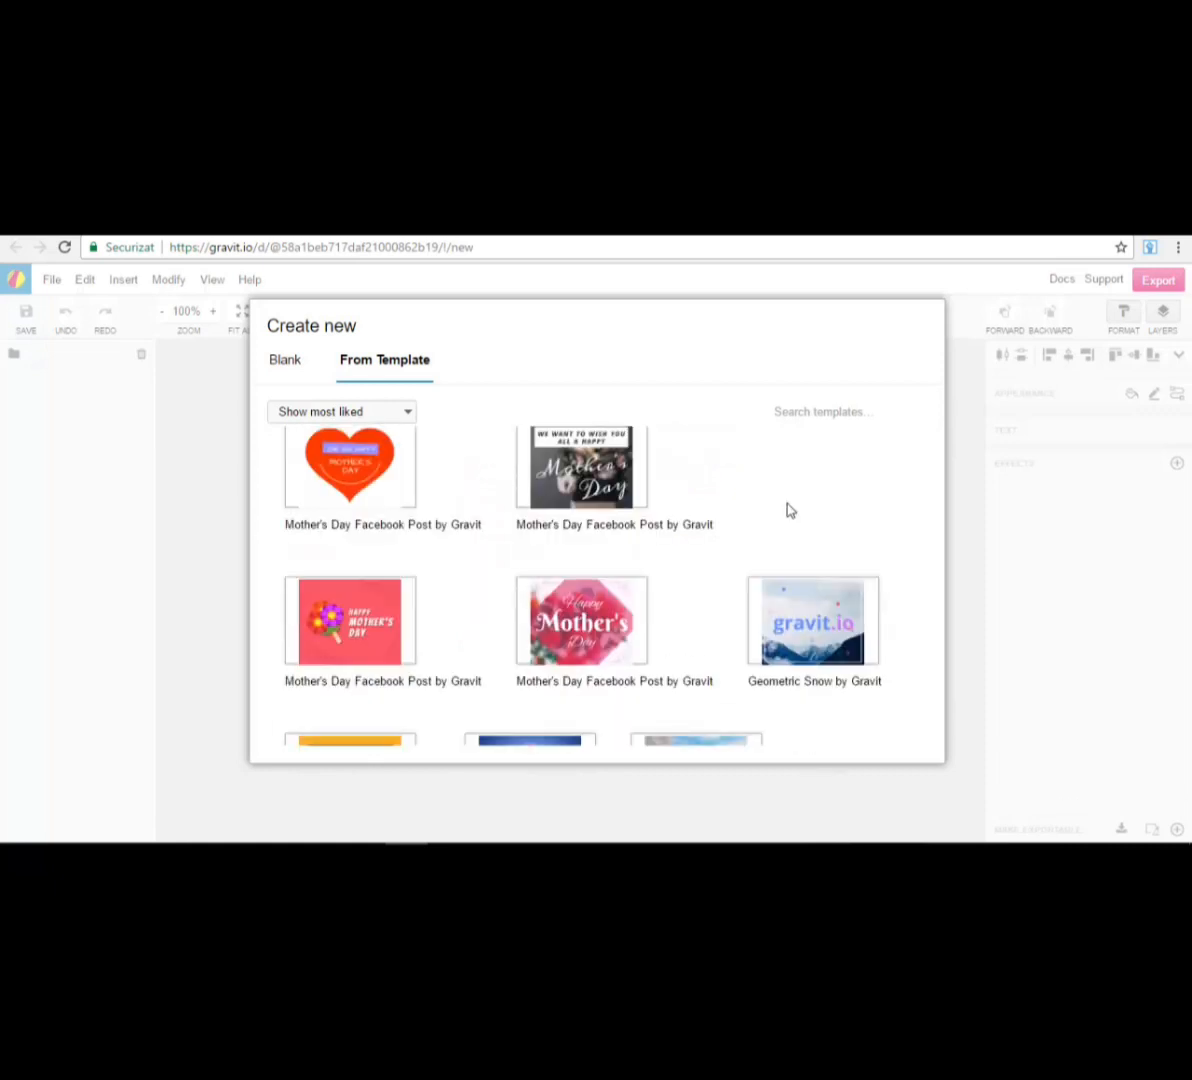
pyautogui.scroll(-2, 765, 495)
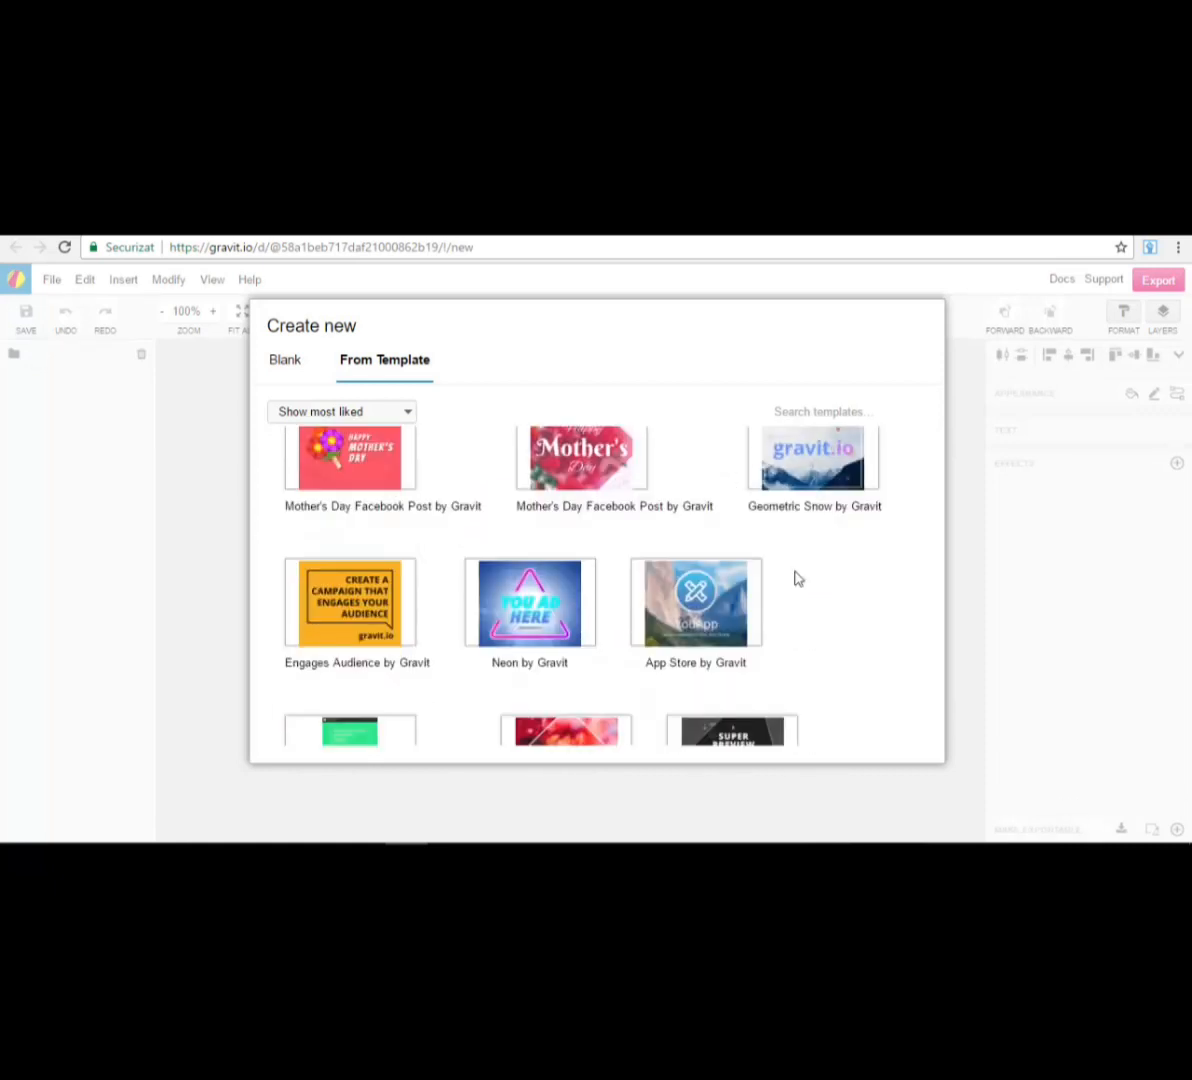
pyautogui.scroll(-1, 860, 580)
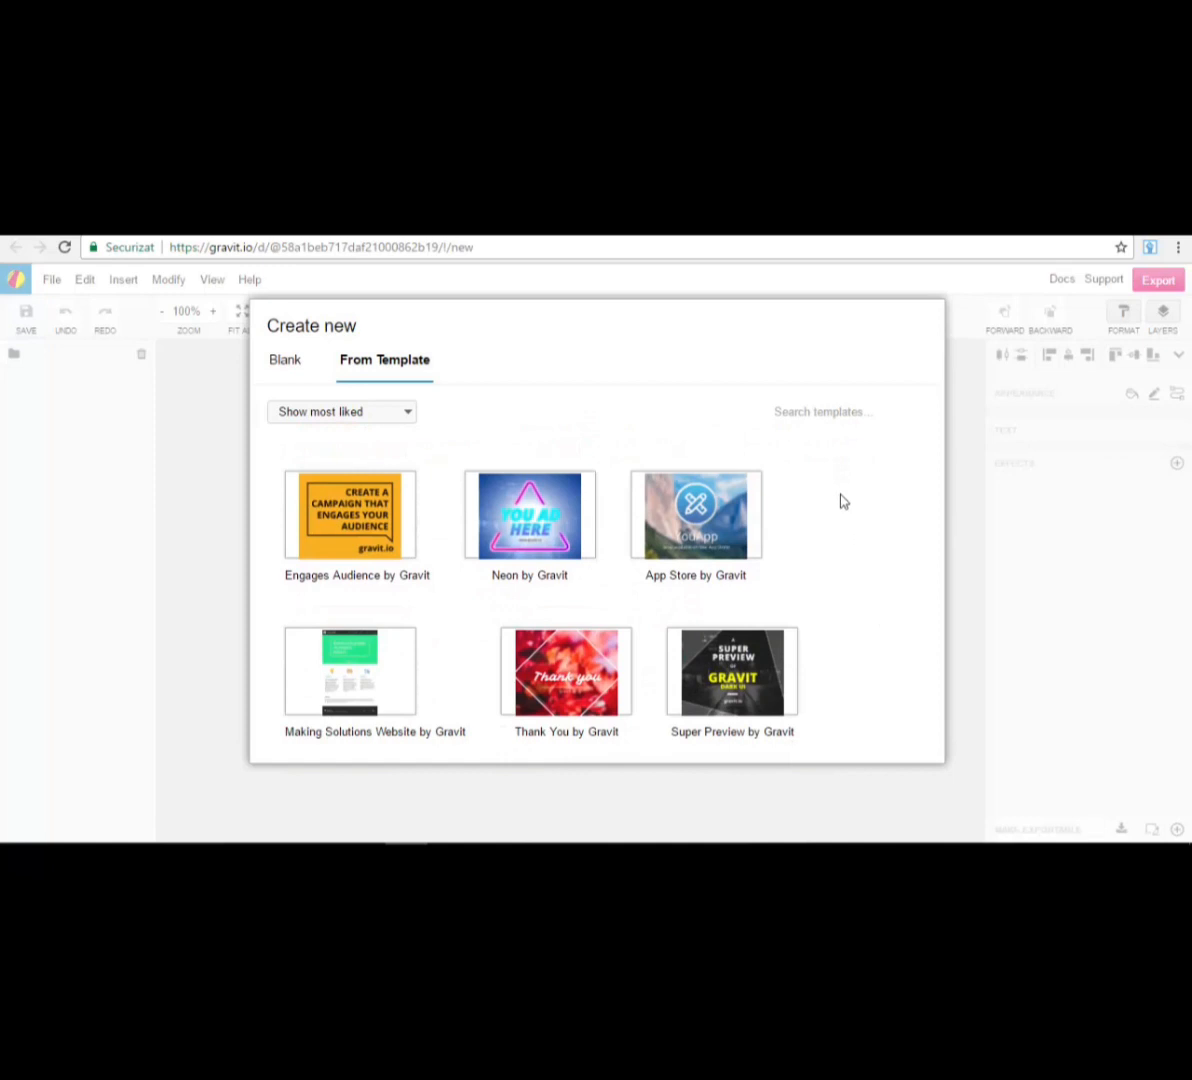
pyautogui.scroll(1, 835, 518)
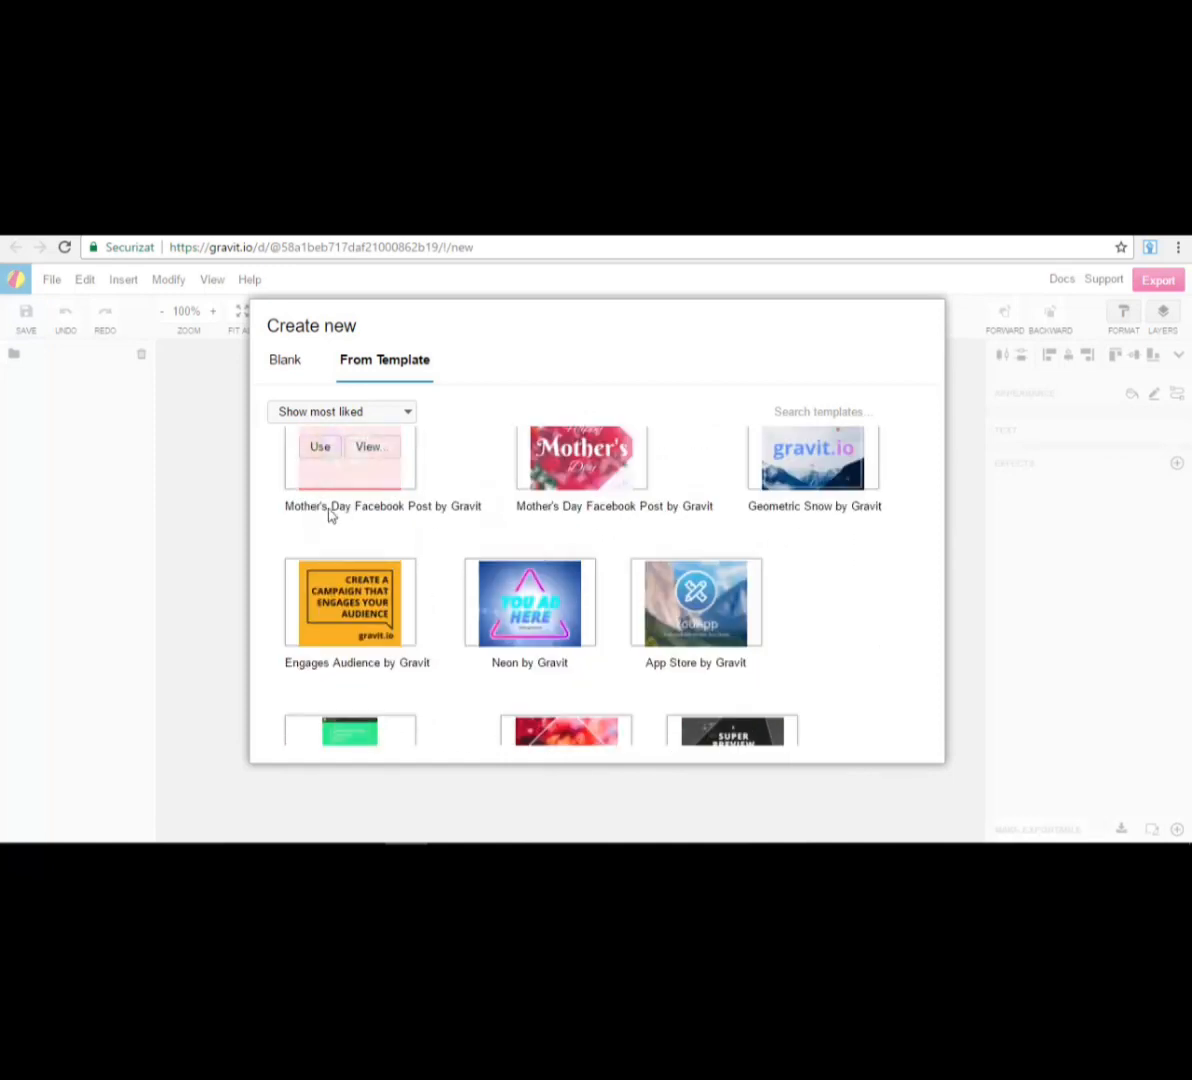
pyautogui.moveTo(386, 481)
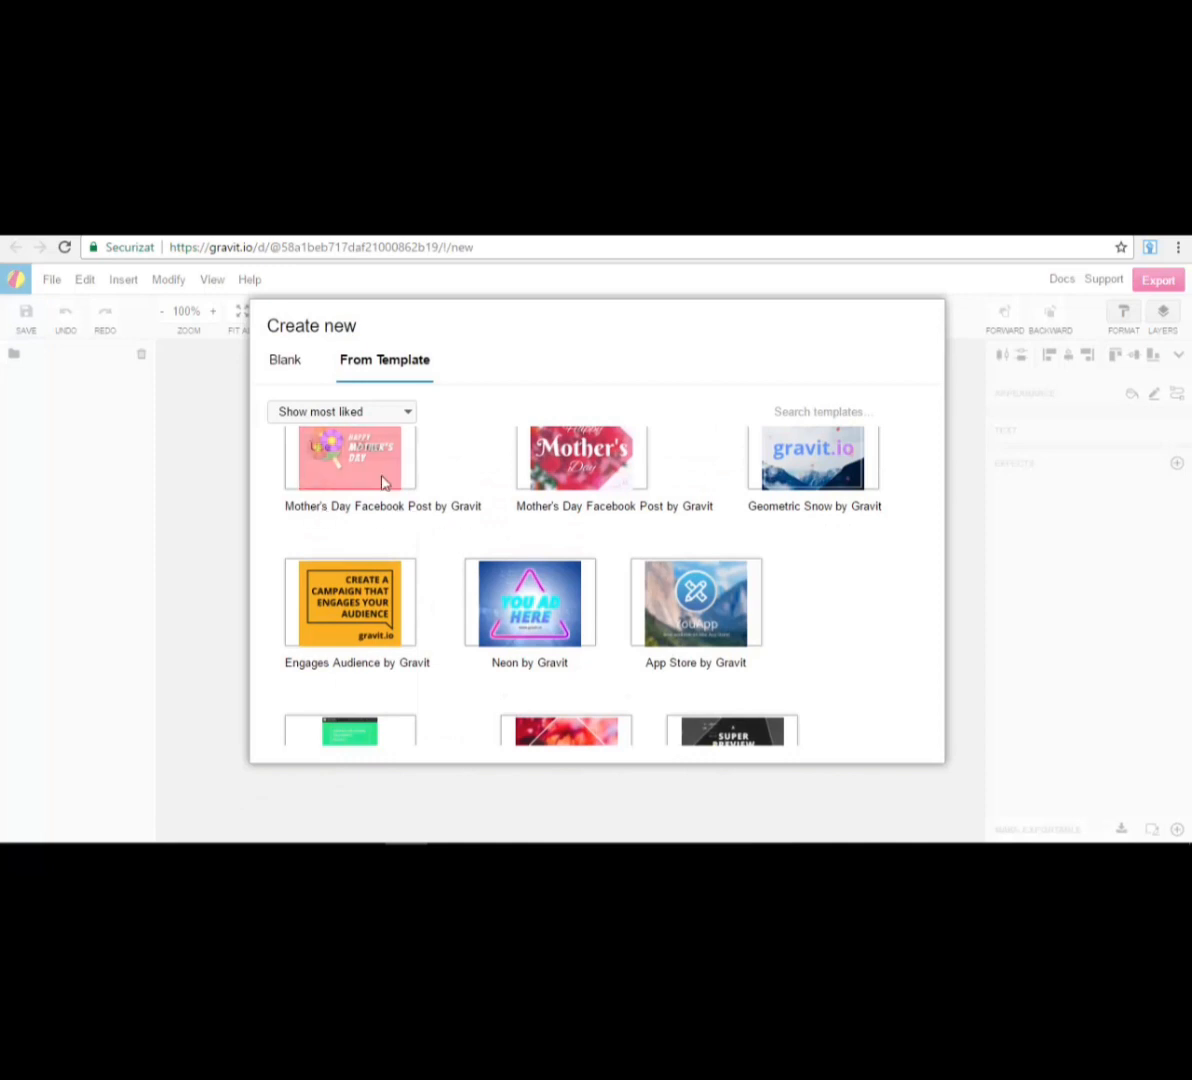
pyautogui.scroll(1, 384, 485)
pyautogui.scroll(-2, 388, 519)
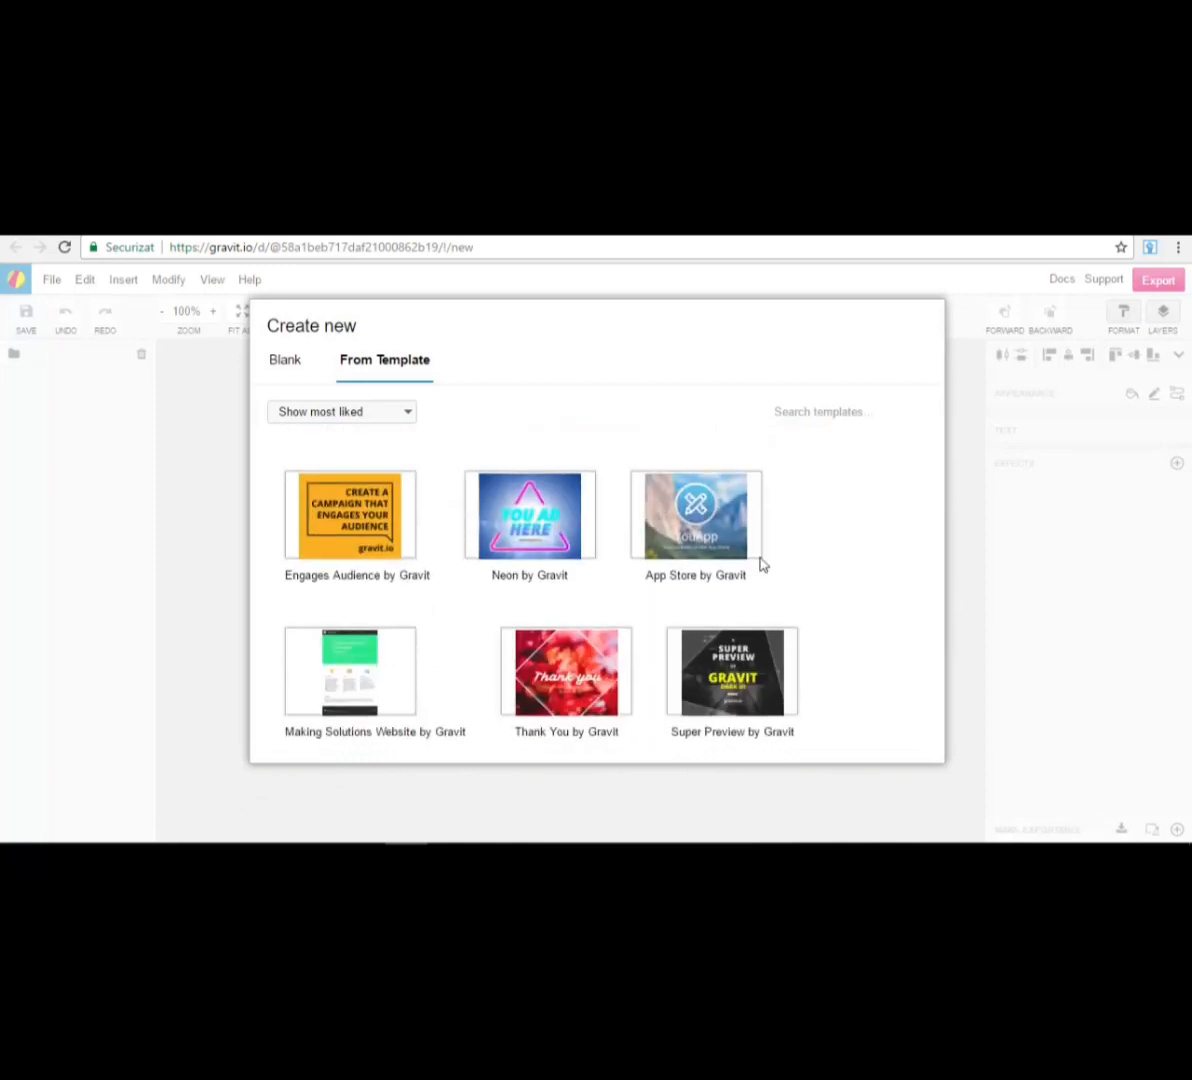
pyautogui.scroll(-2, 806, 556)
pyautogui.scroll(-1, 806, 556)
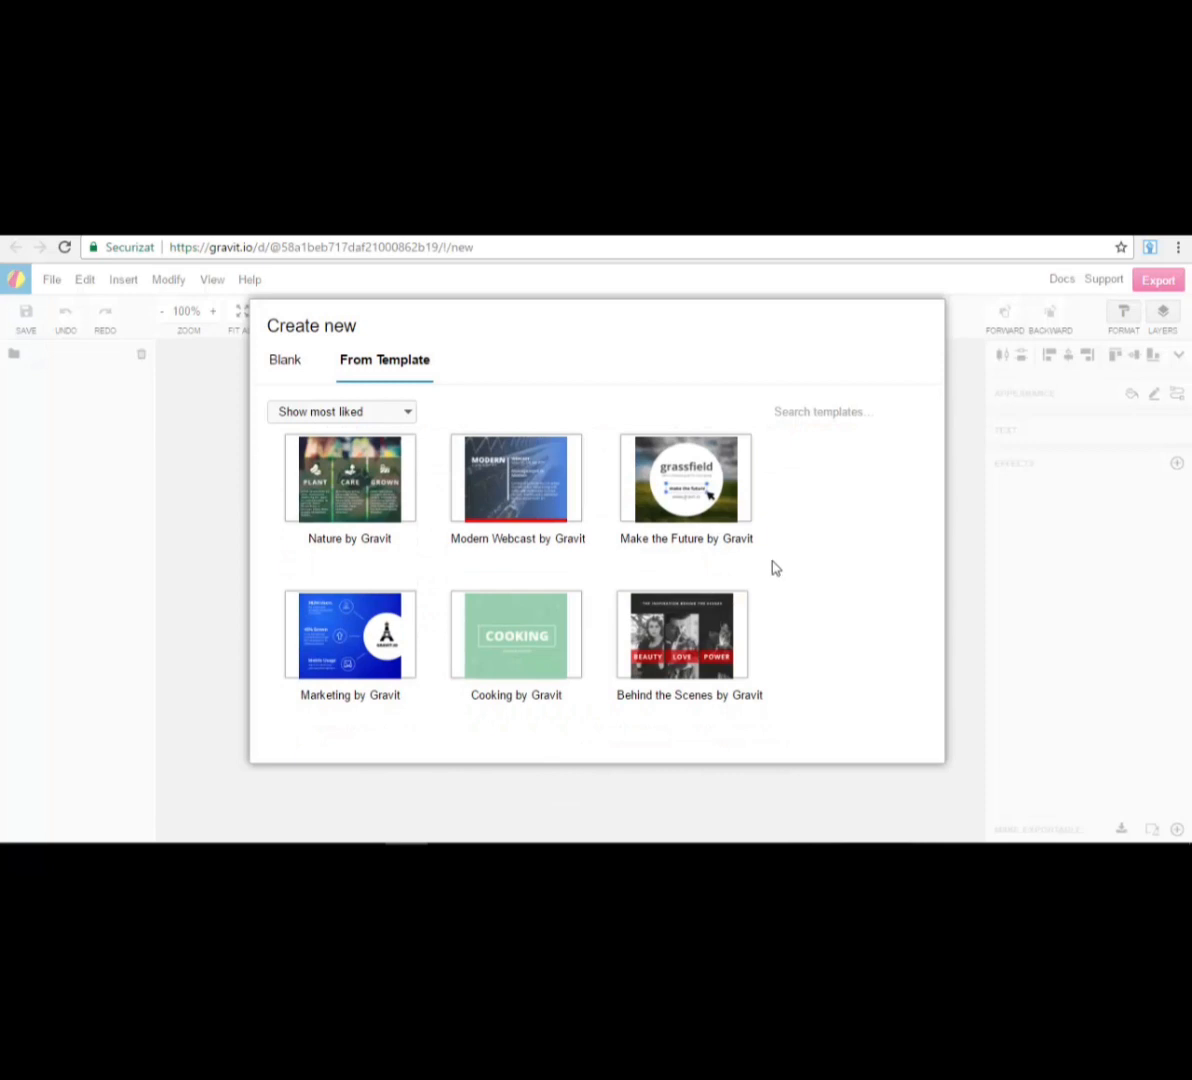
pyautogui.scroll(-1, 350, 575)
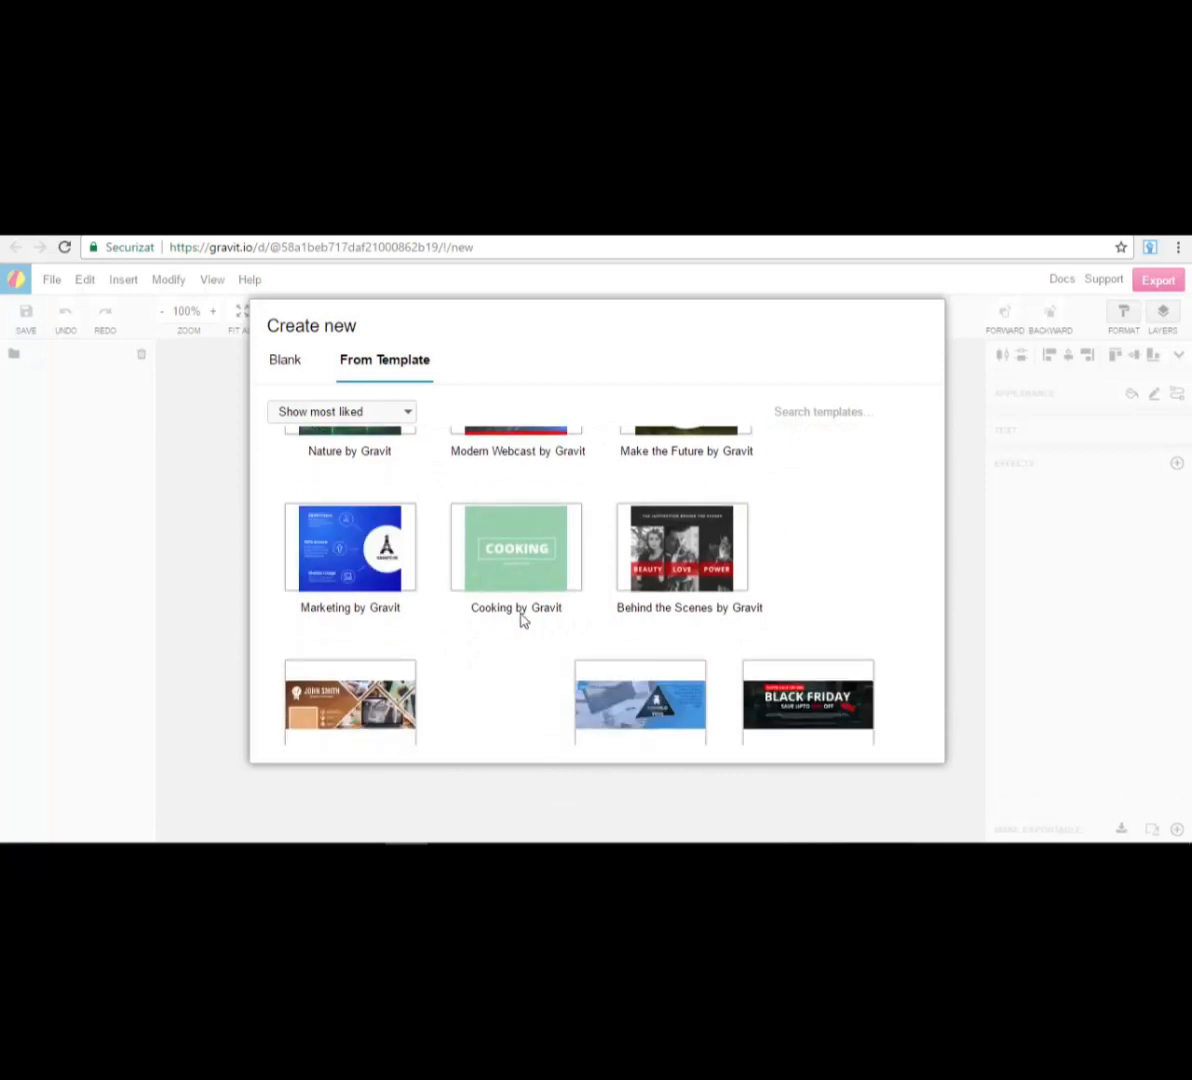
pyautogui.scroll(-1, 651, 622)
pyautogui.scroll(-1, 640, 600)
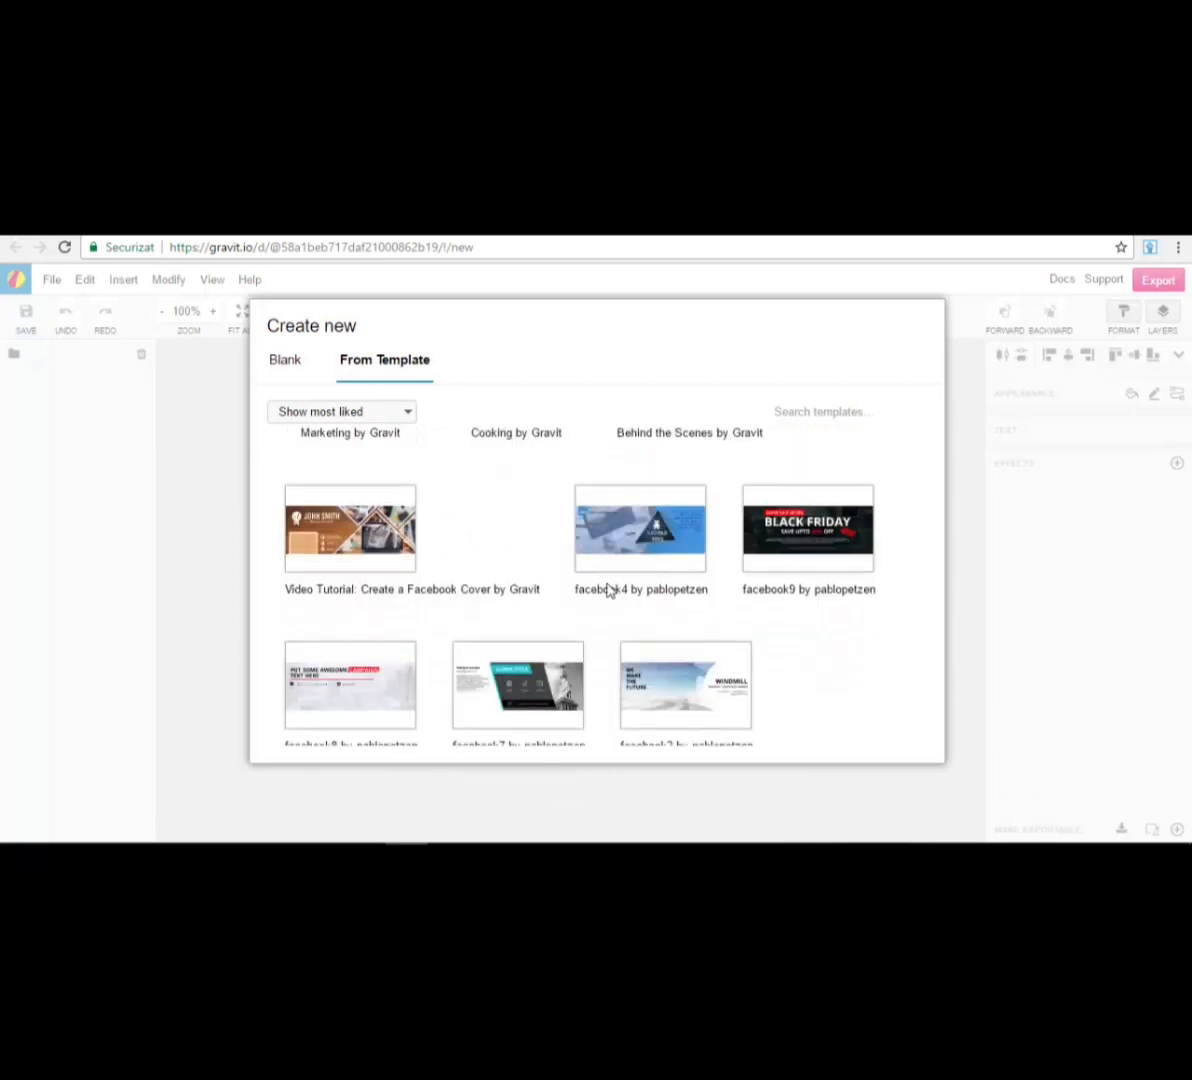
pyautogui.moveTo(696, 549)
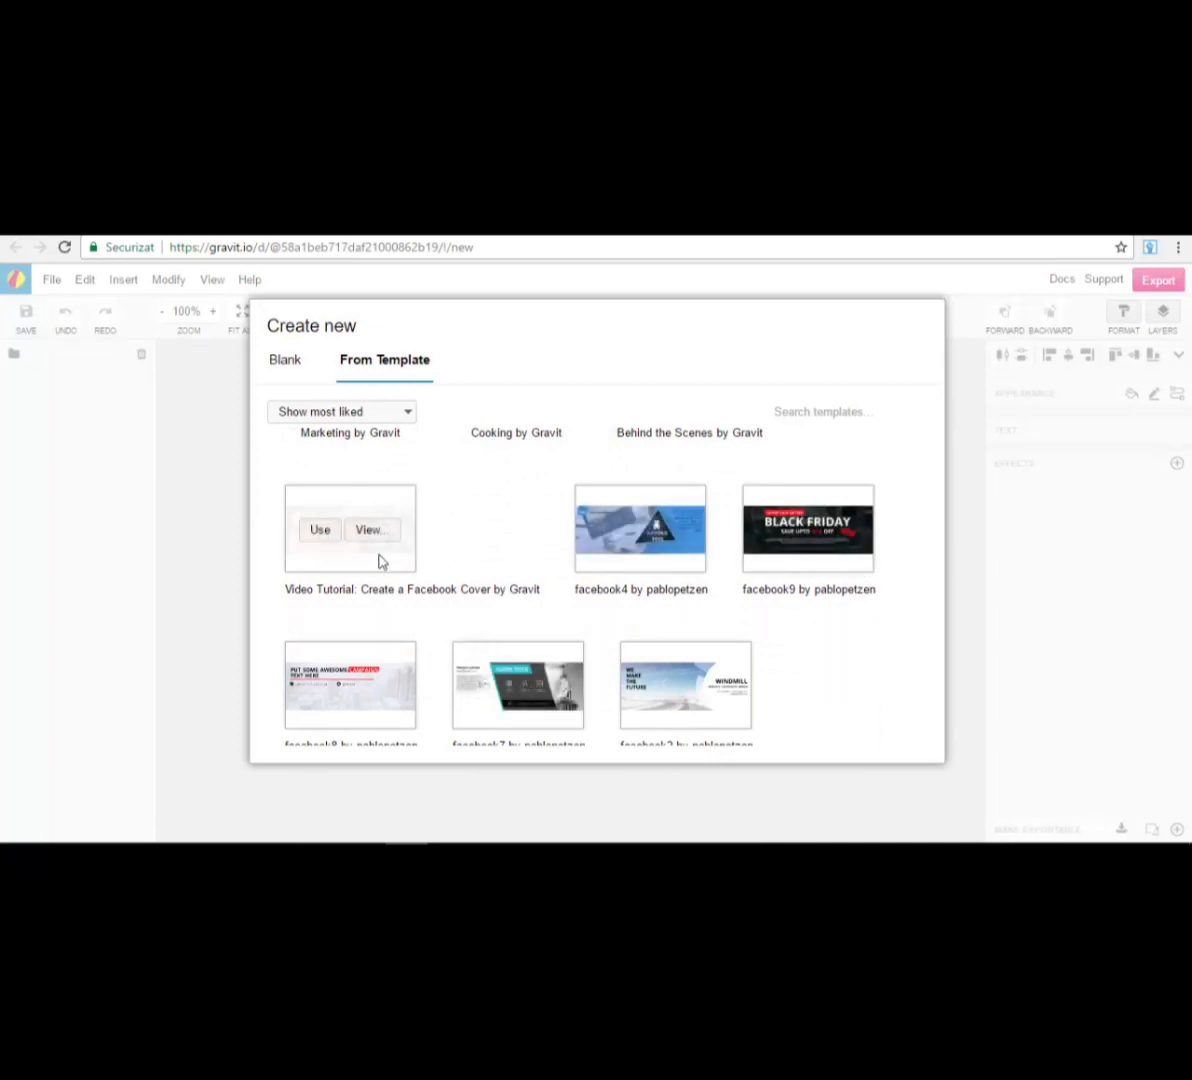
pyautogui.scroll(-1, 430, 630)
pyautogui.scroll(-1, 460, 650)
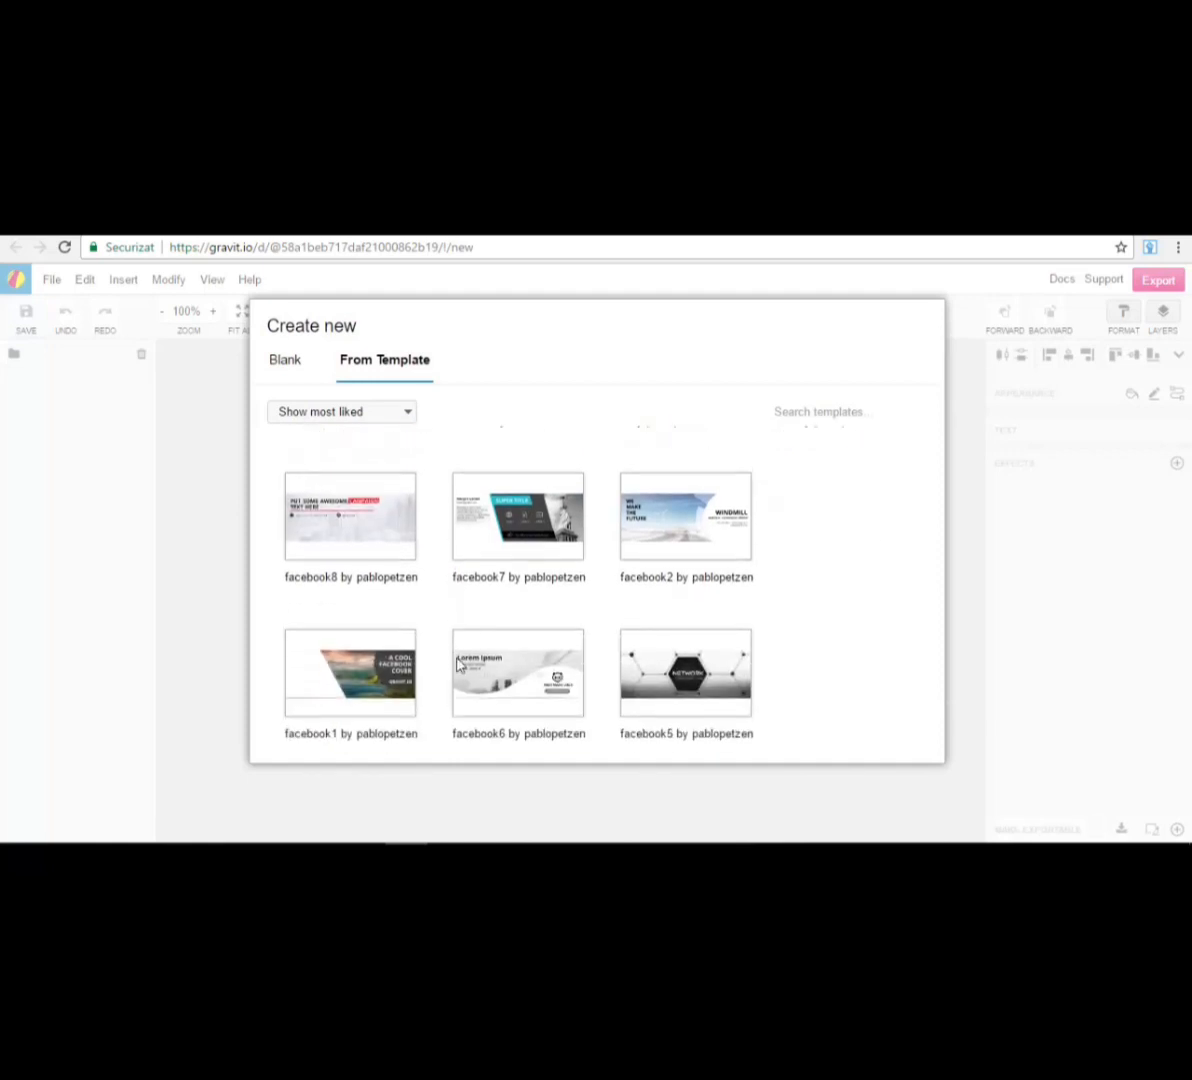
pyautogui.scroll(-2, 510, 490)
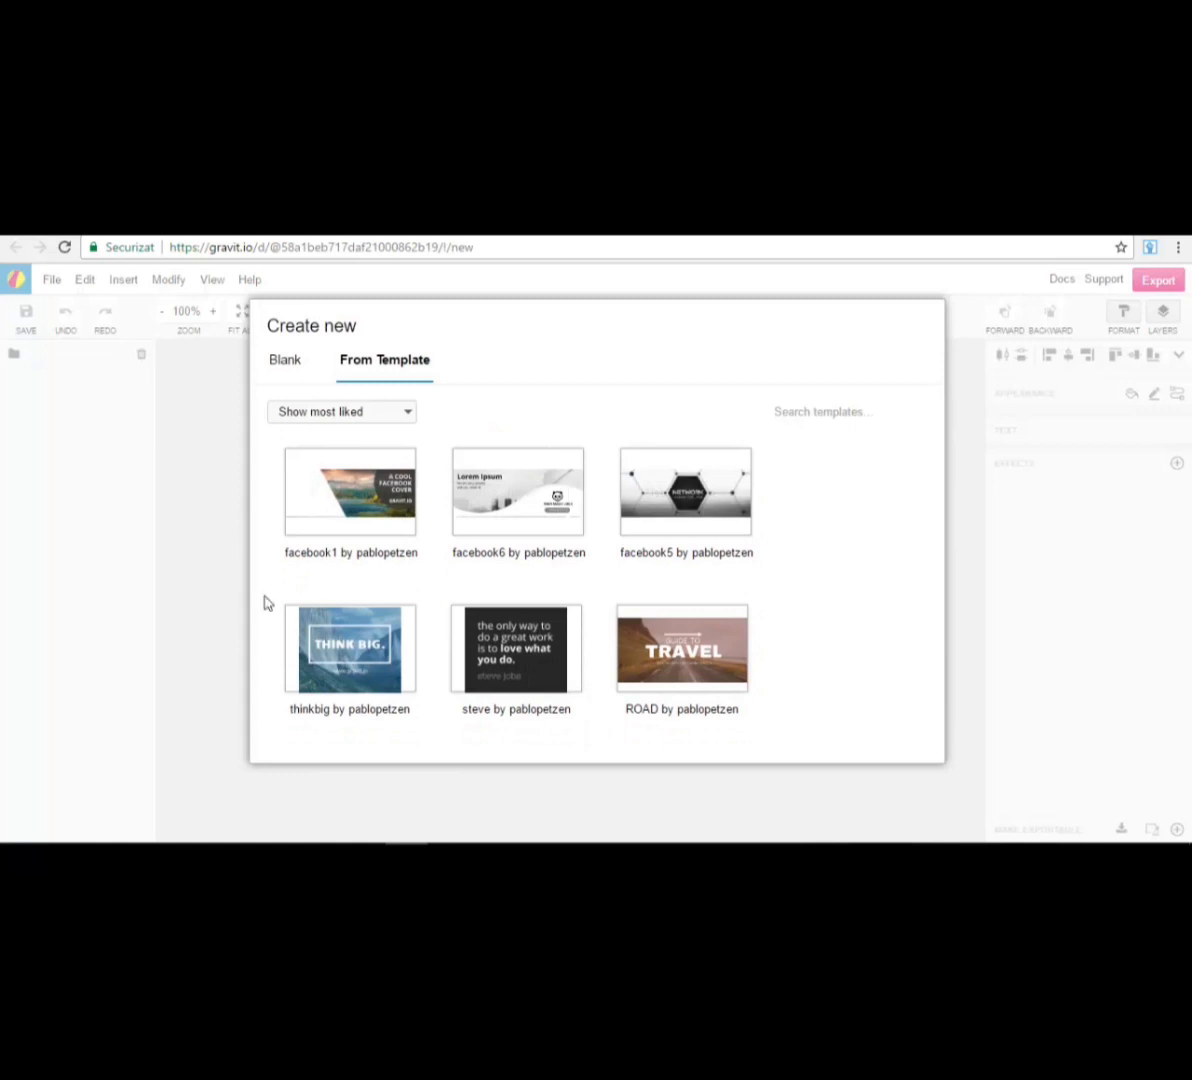
pyautogui.scroll(-2, 426, 585)
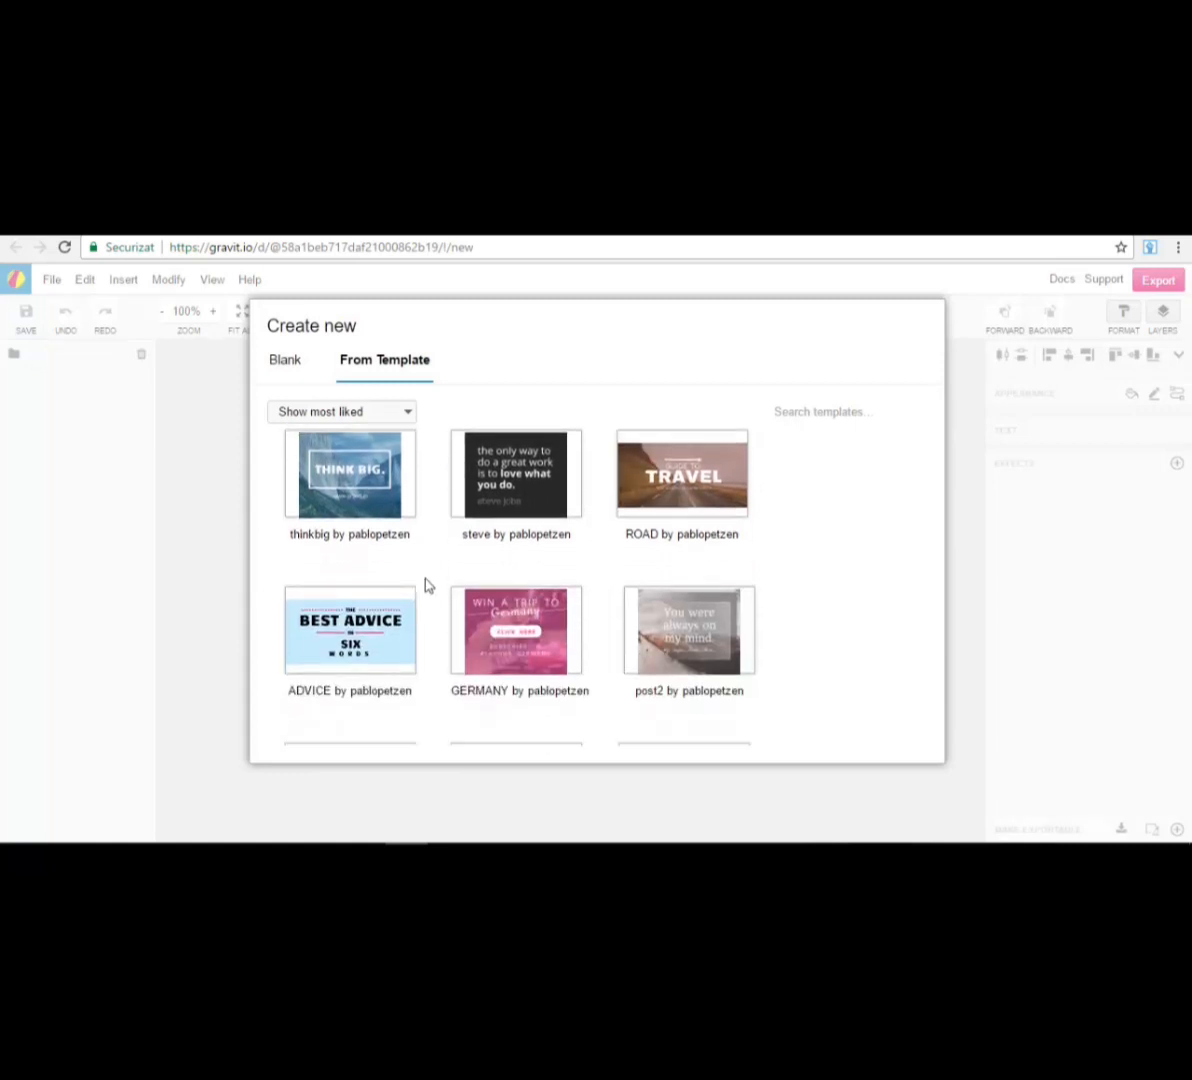
pyautogui.scroll(-4, 426, 585)
pyautogui.scroll(-1, 428, 585)
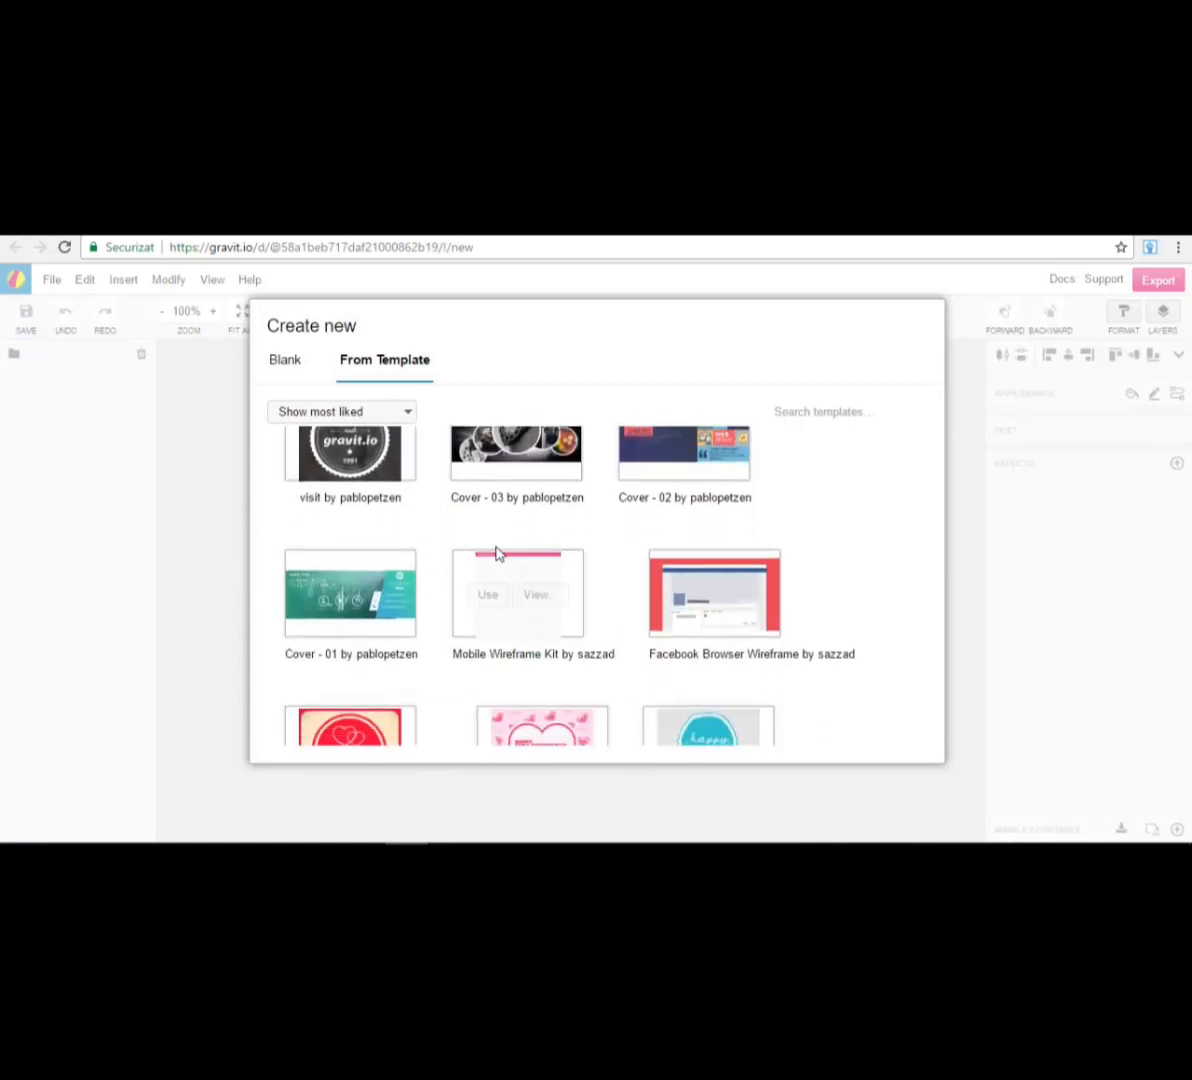
pyautogui.scroll(1, 490, 587)
pyautogui.scroll(-1, 516, 592)
pyautogui.scroll(1, 591, 540)
pyautogui.scroll(1, 585, 590)
pyautogui.scroll(-2, 588, 607)
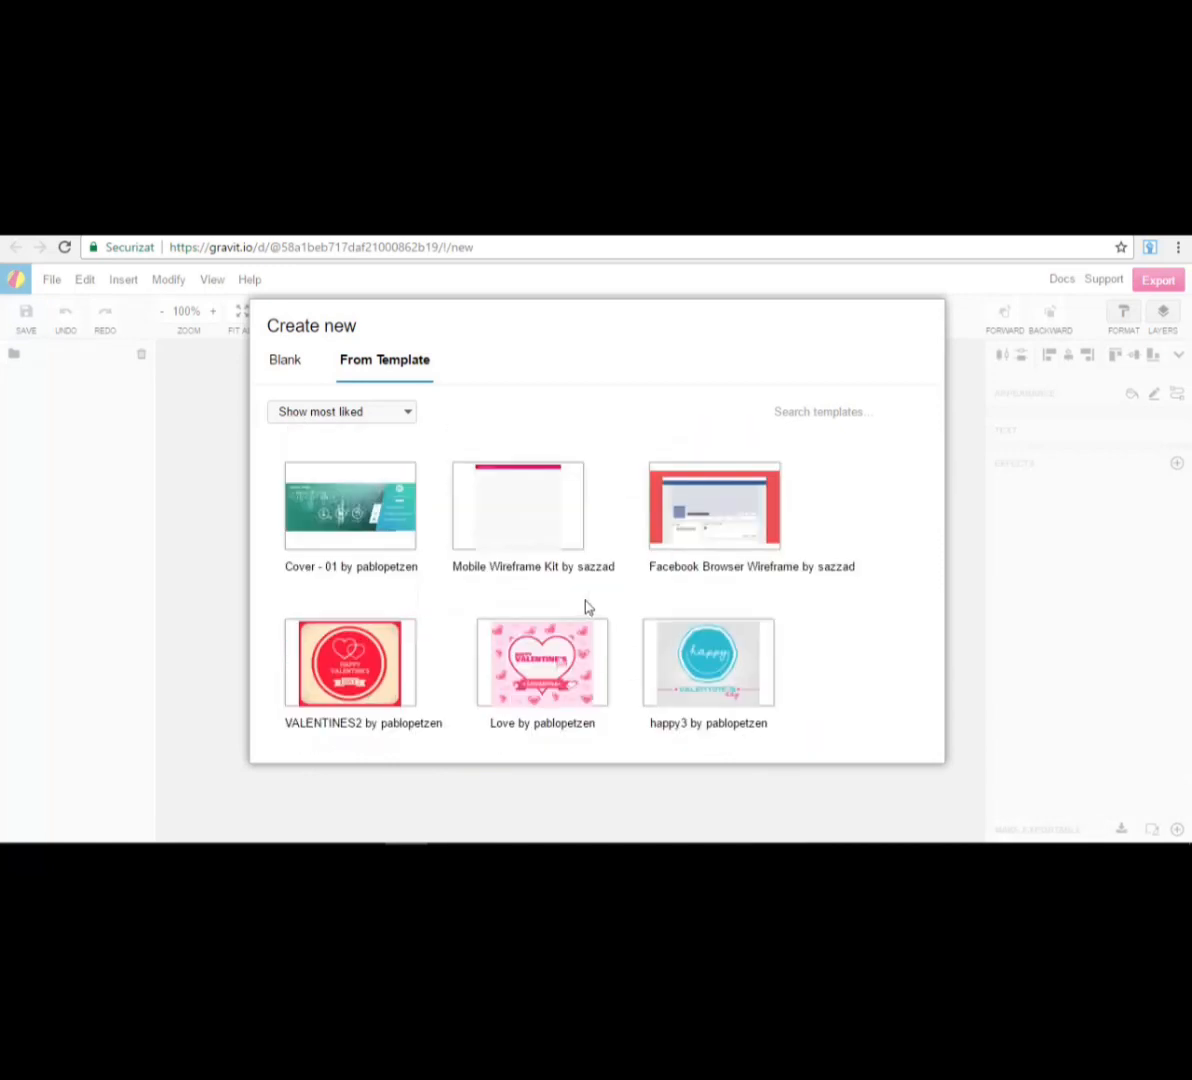
pyautogui.scroll(-1, 595, 585)
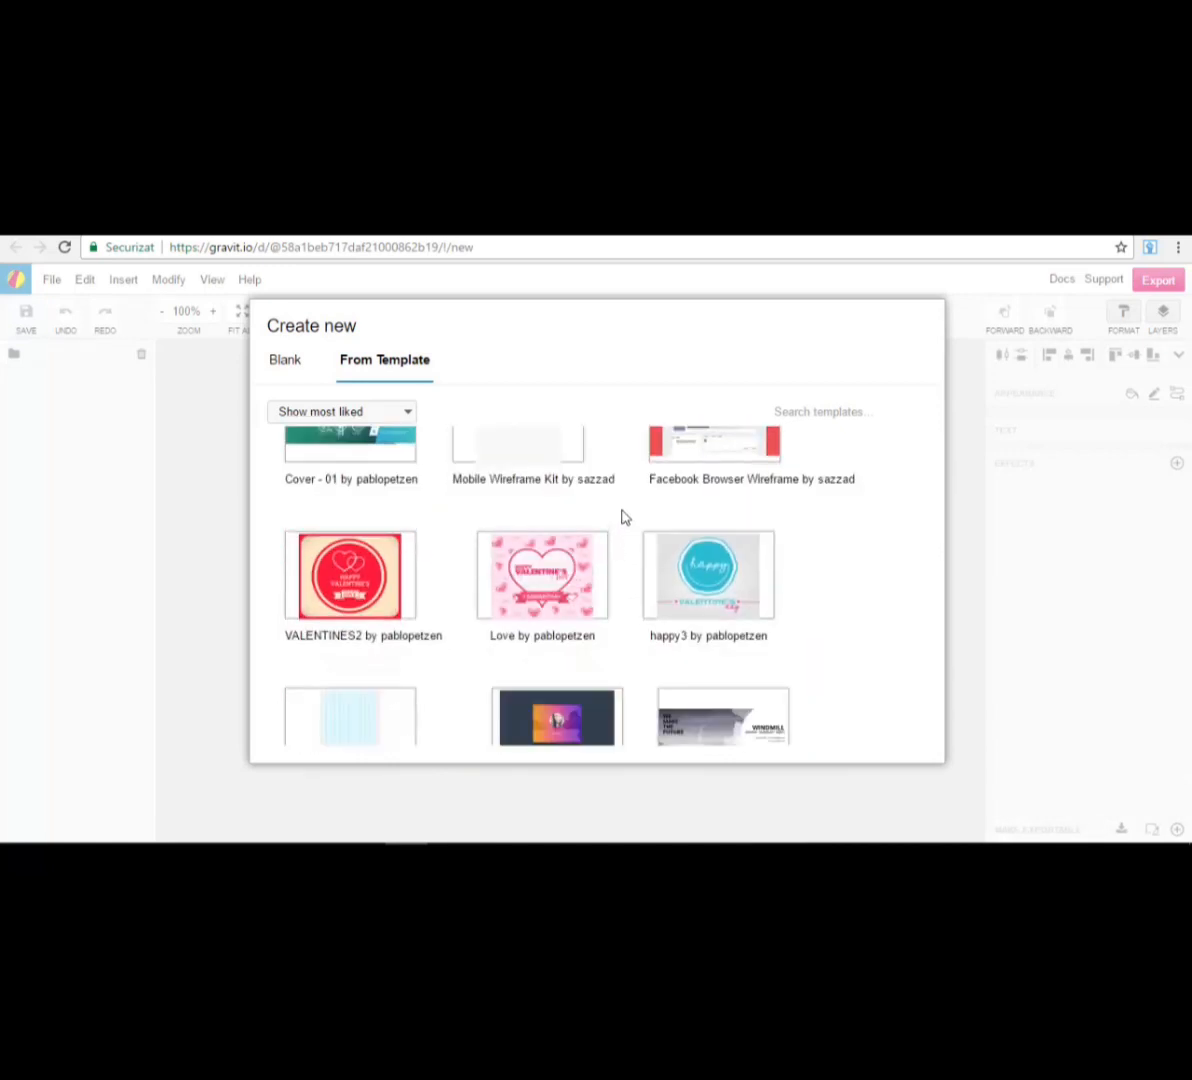
pyautogui.scroll(-3, 622, 517)
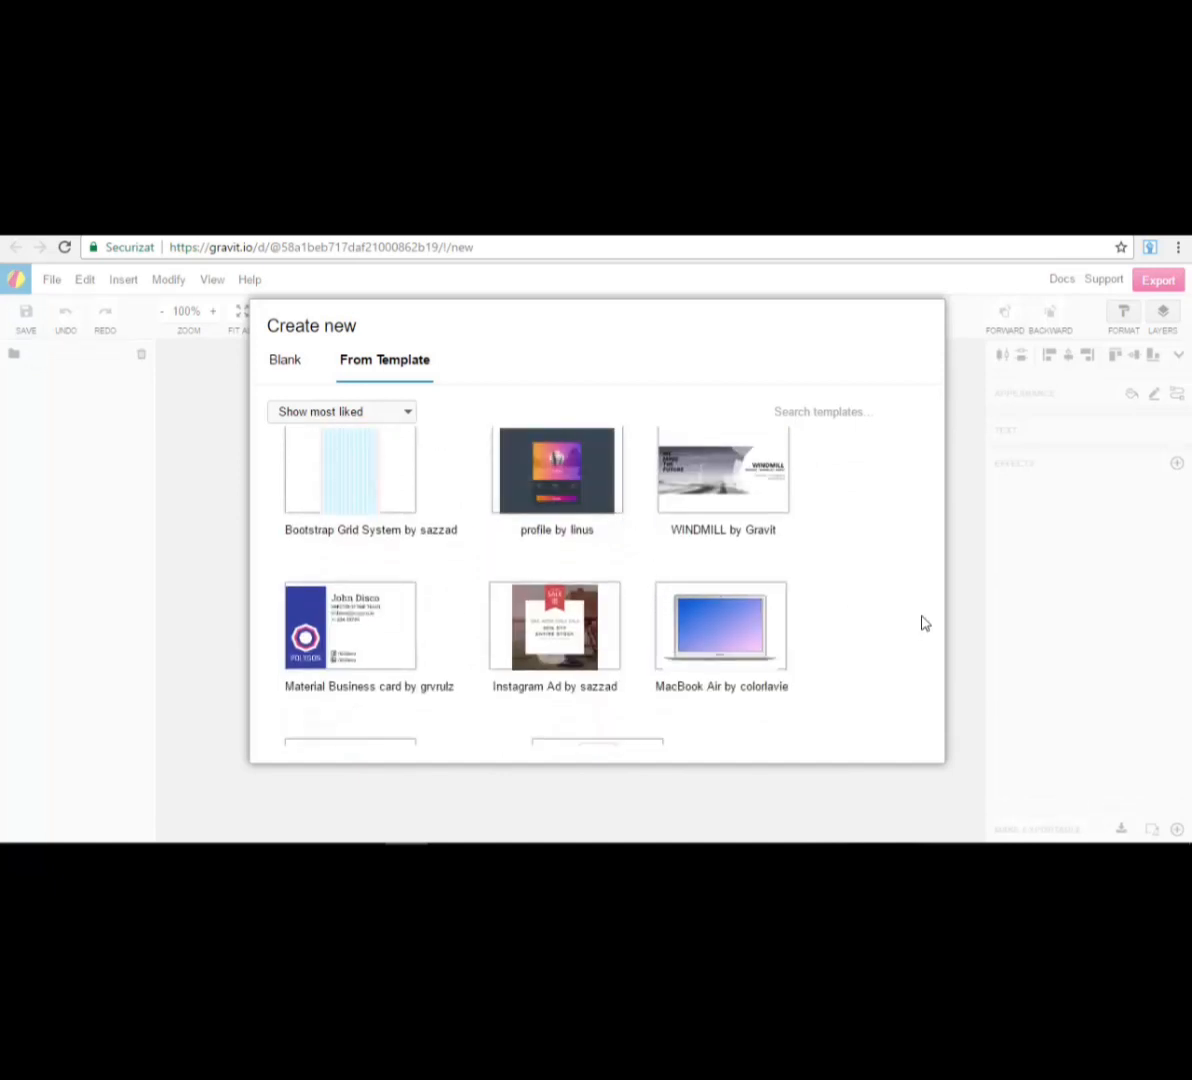
pyautogui.scroll(-1, 896, 589)
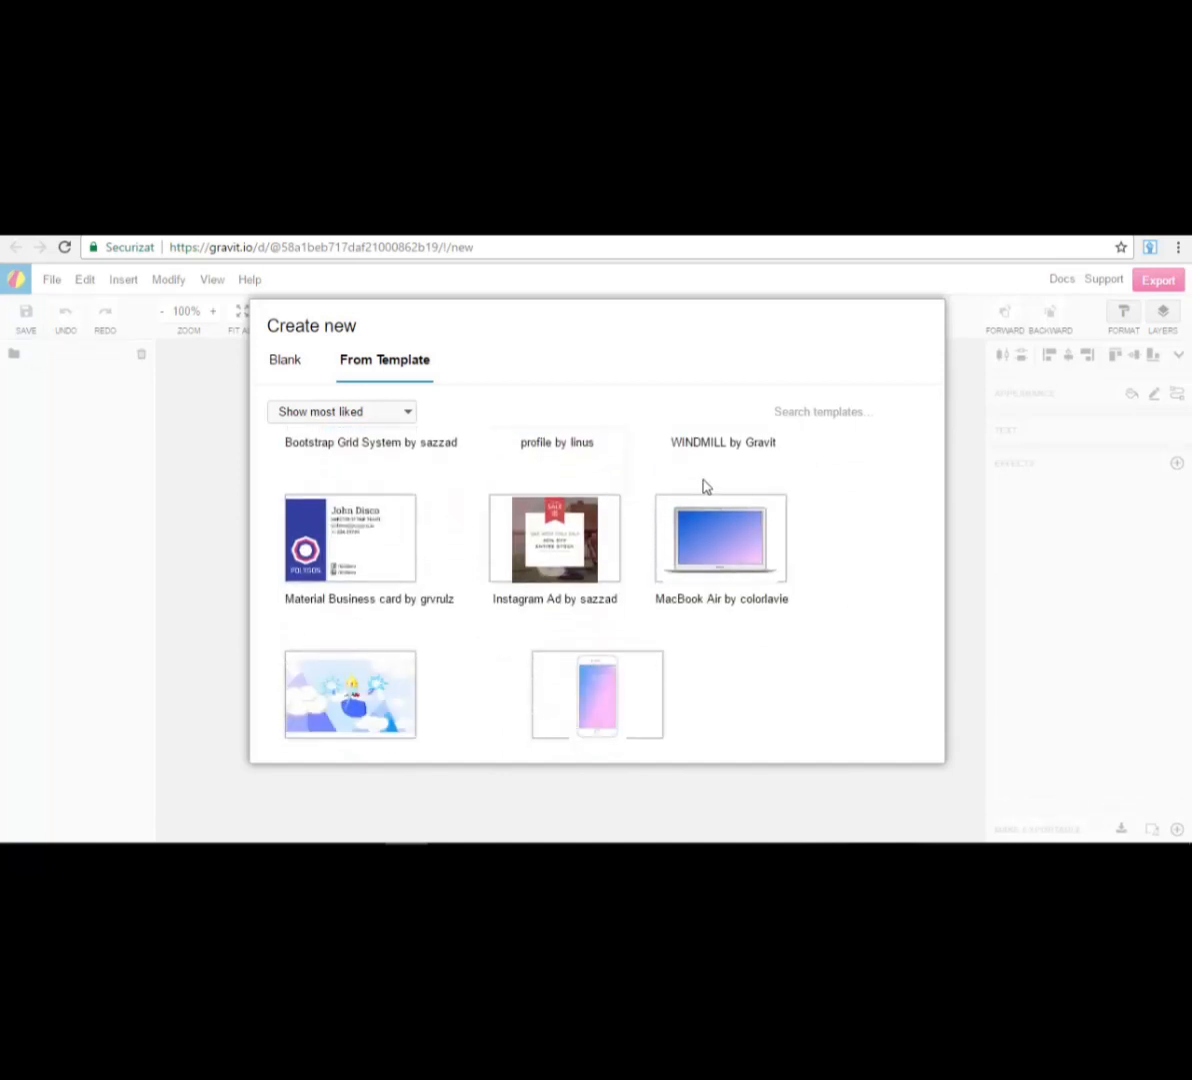
pyautogui.scroll(-5, 673, 560)
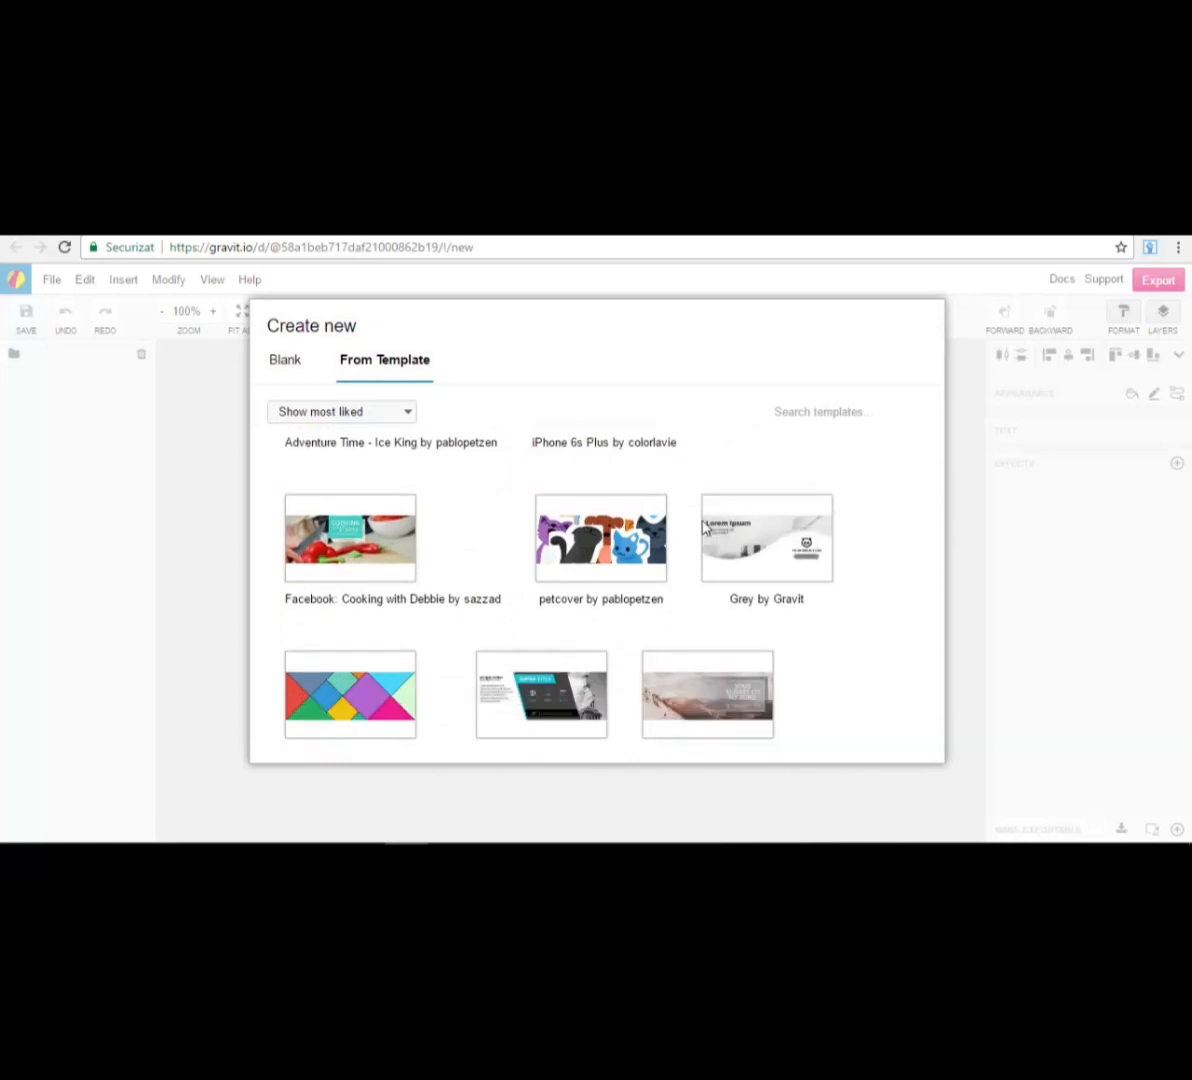
# - Create a new design from the Cover - 03 template in the most liked list
pyautogui.scroll(-2, 805, 576)
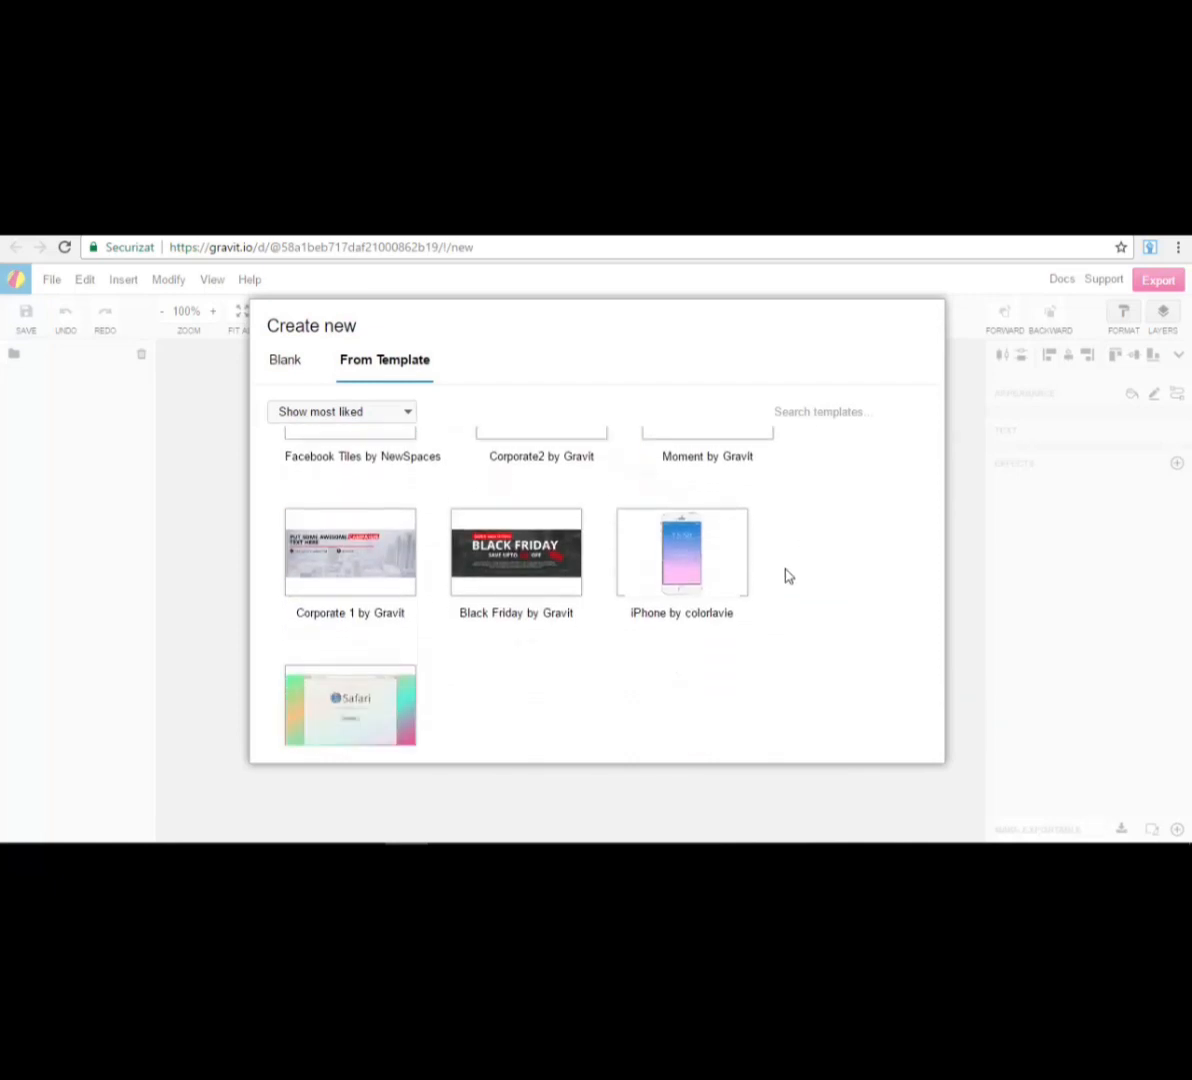
pyautogui.scroll(-1, 540, 588)
pyautogui.scroll(-10, 587, 593)
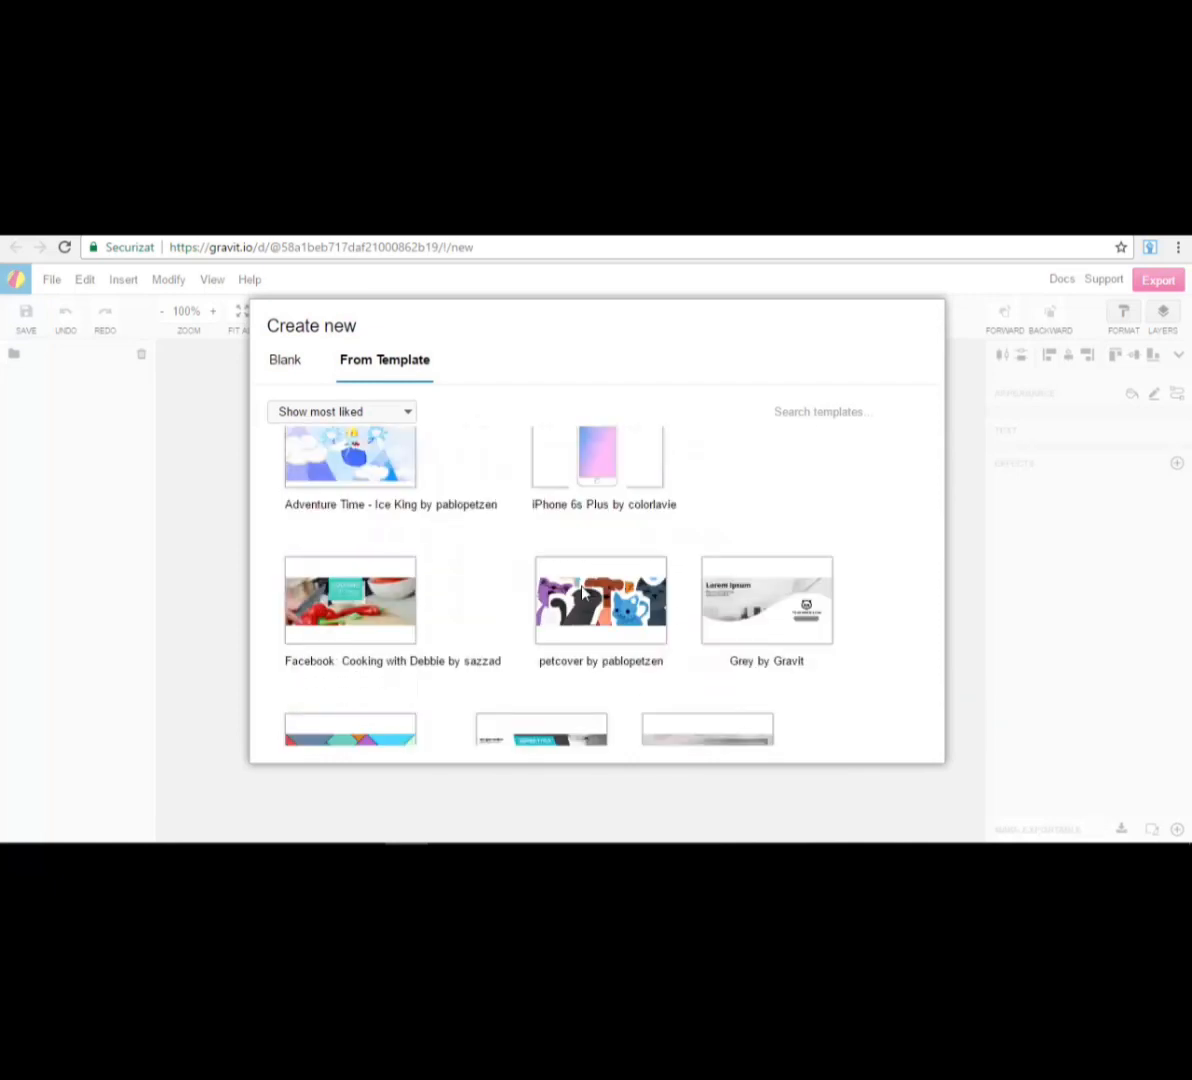
pyautogui.scroll(2, 535, 630)
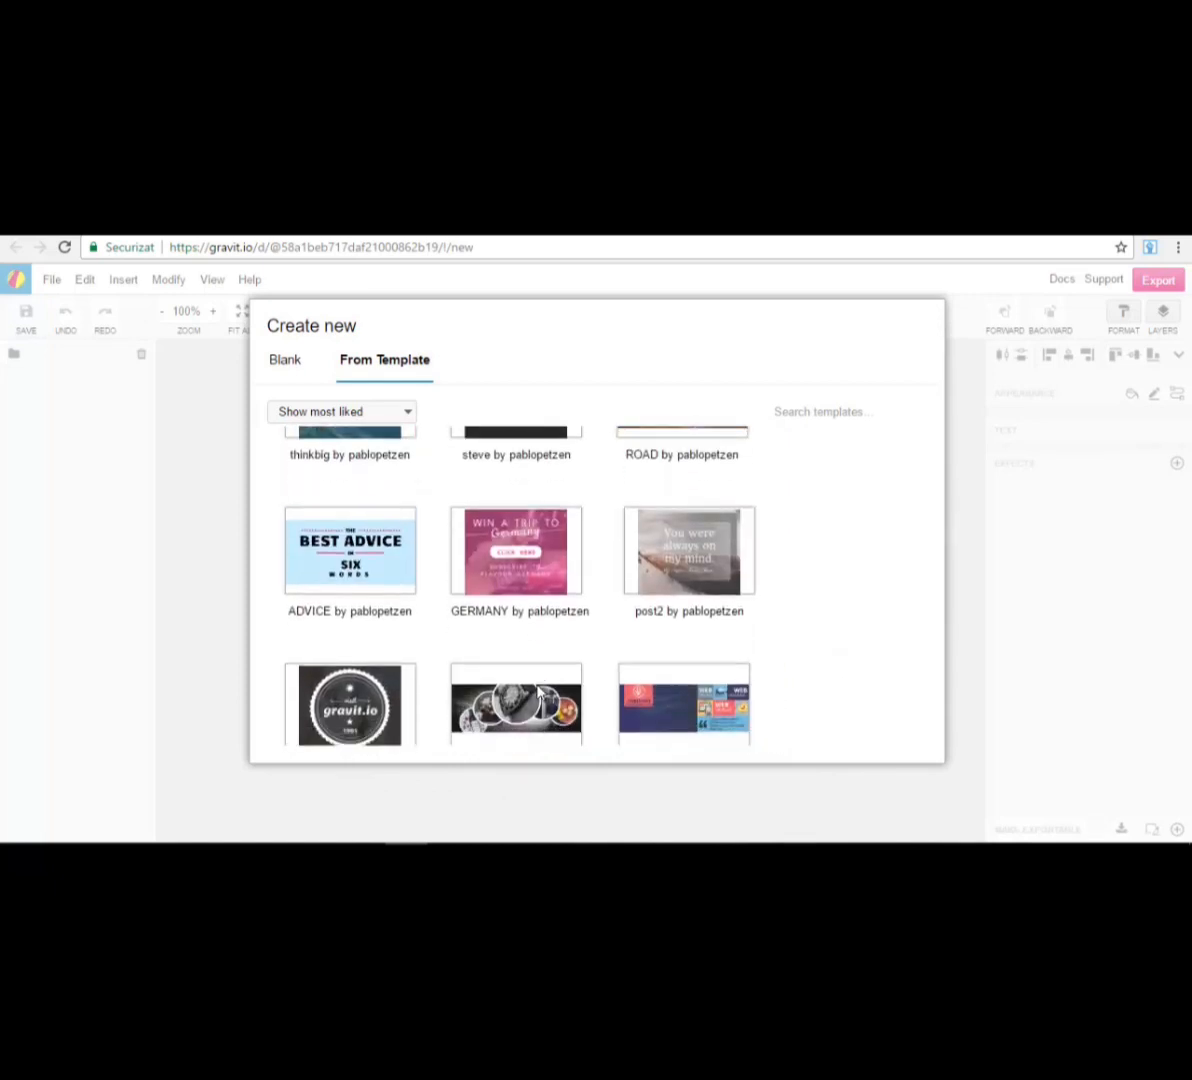
pyautogui.scroll(-2, 535, 575)
pyautogui.moveTo(543, 575)
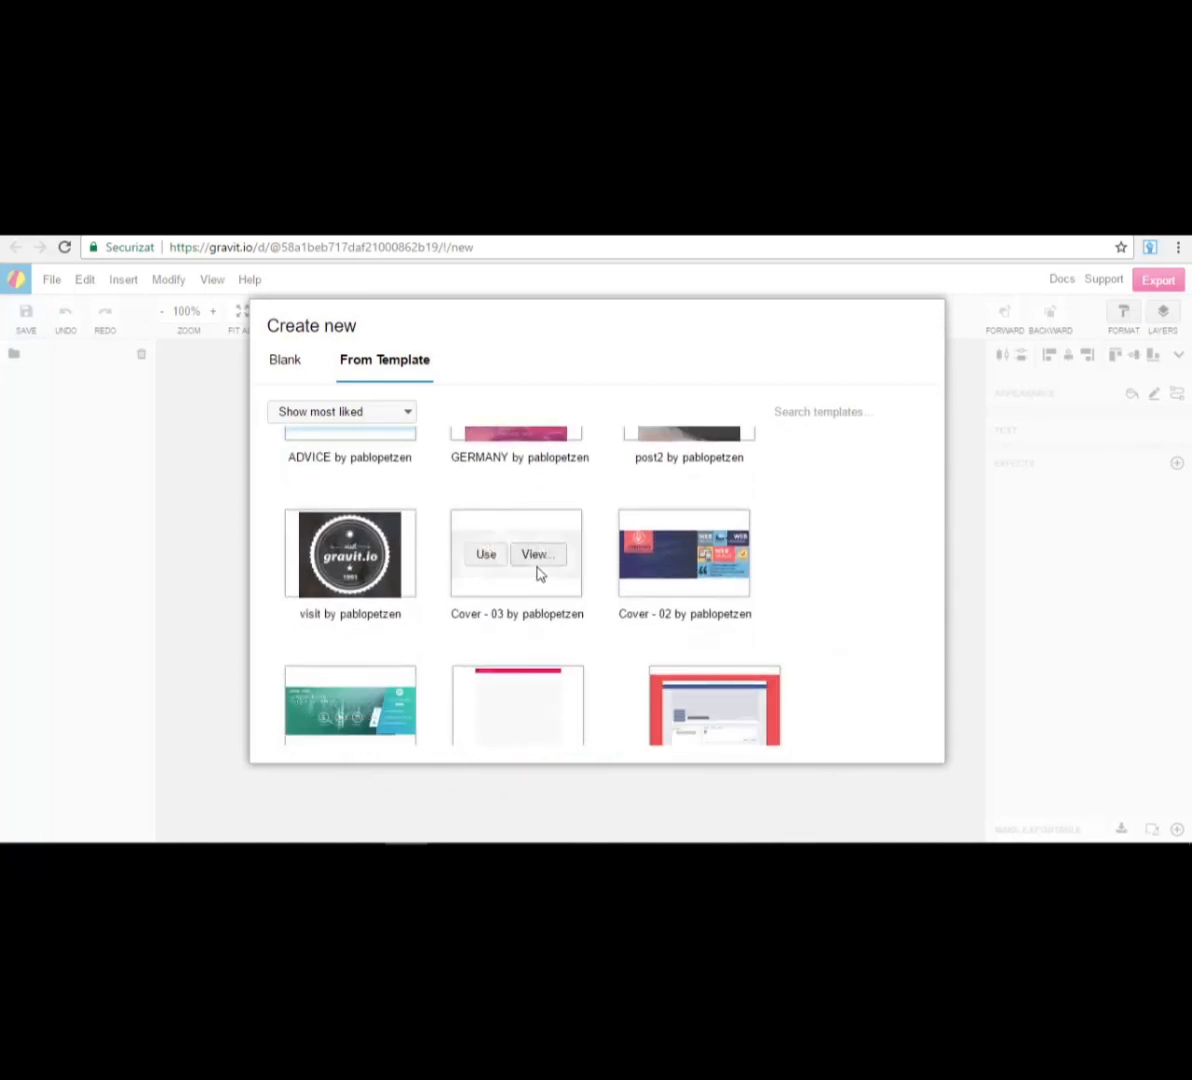
pyautogui.click(487, 560)
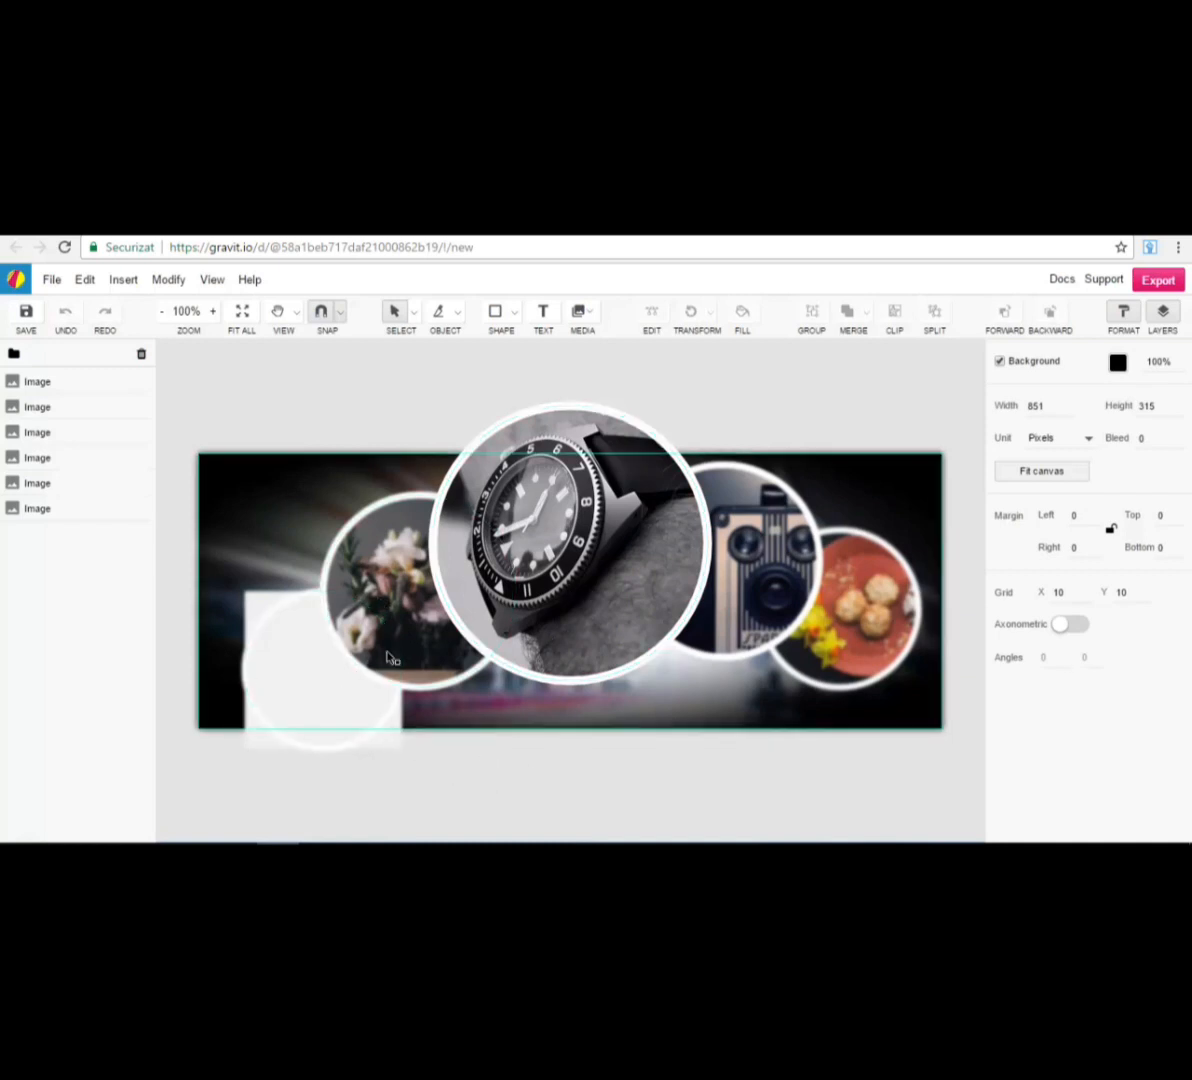
# - Examine the template's background and each of its round images by selecting them one at a time, ending with nothing selected
pyautogui.click(905, 497)
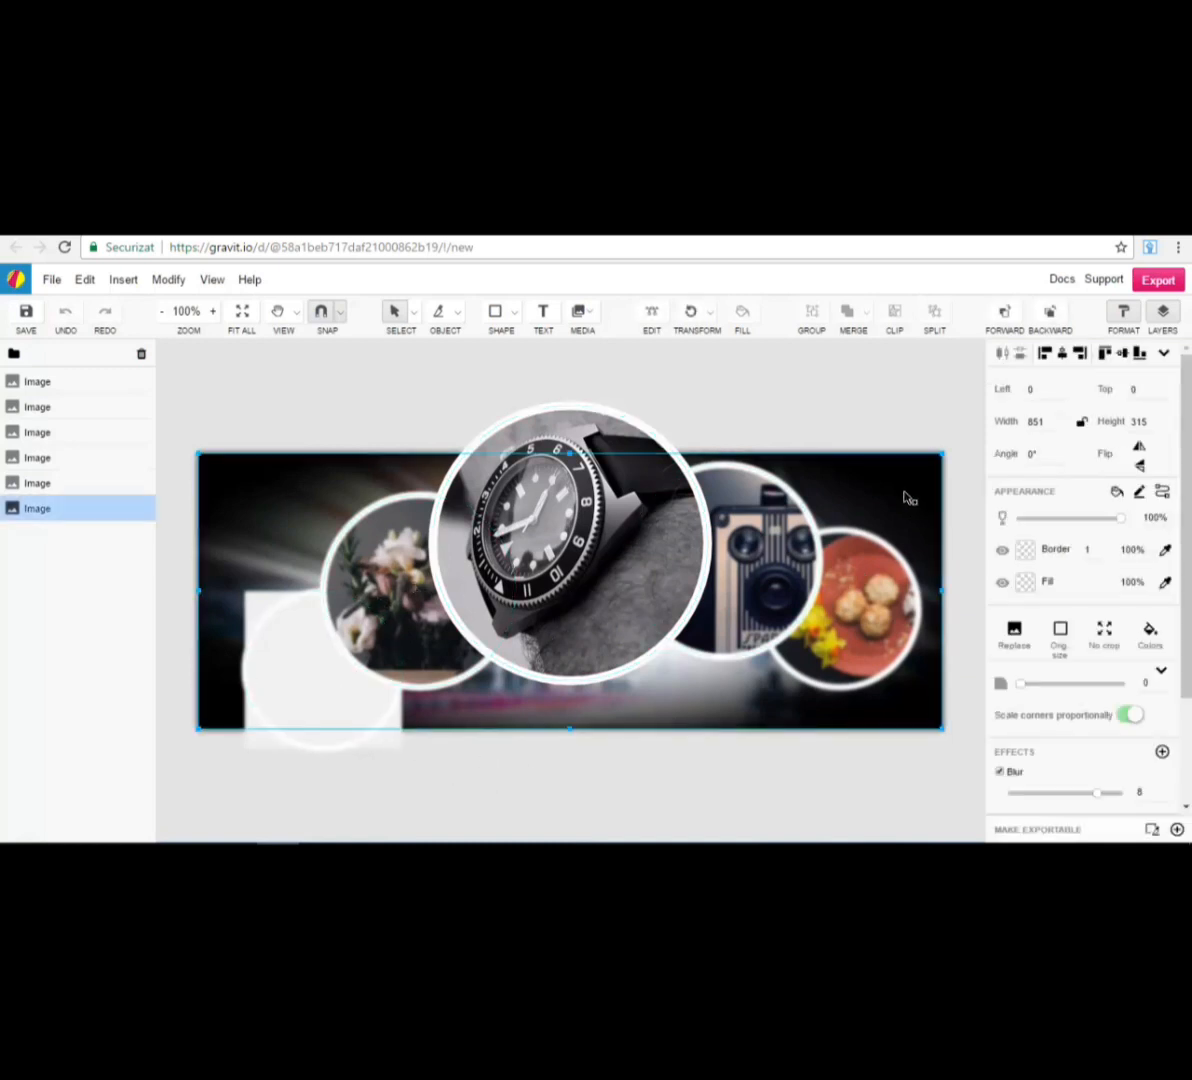
pyautogui.click(880, 416)
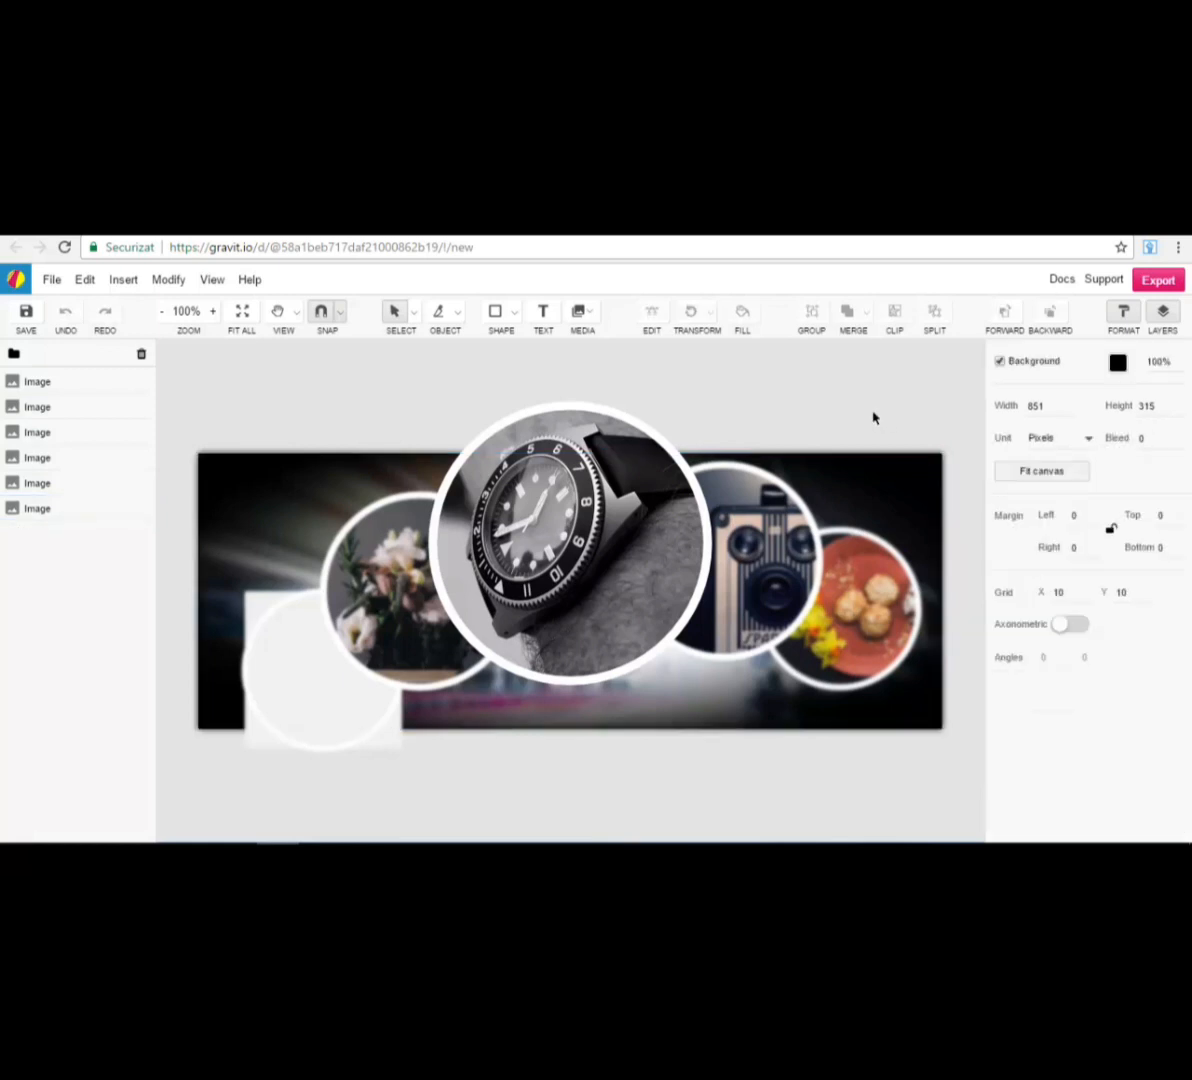
pyautogui.click(522, 512)
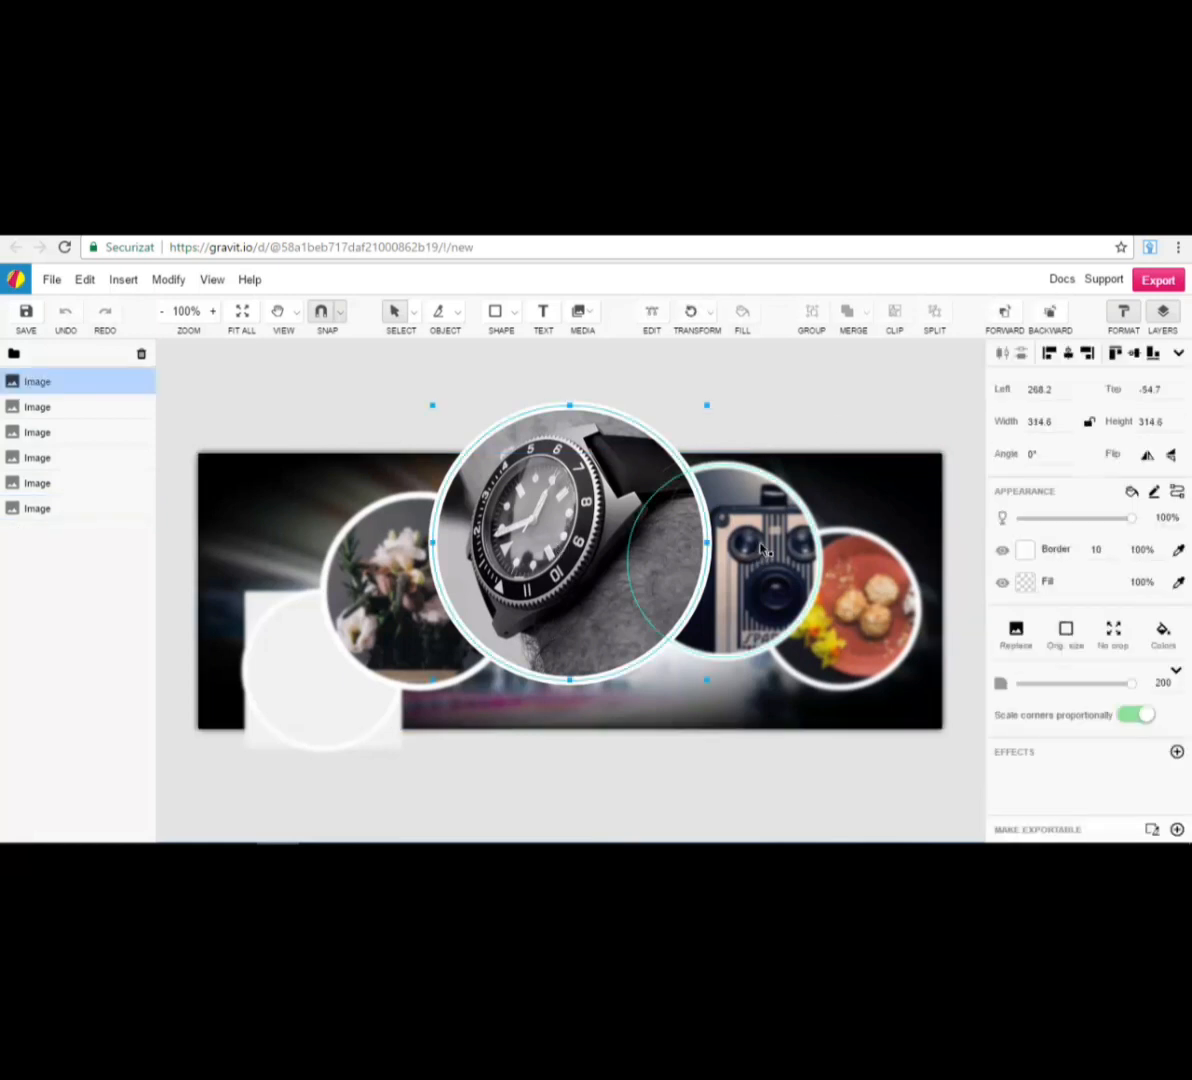
pyautogui.click(763, 549)
pyautogui.click(855, 628)
pyautogui.click(570, 560)
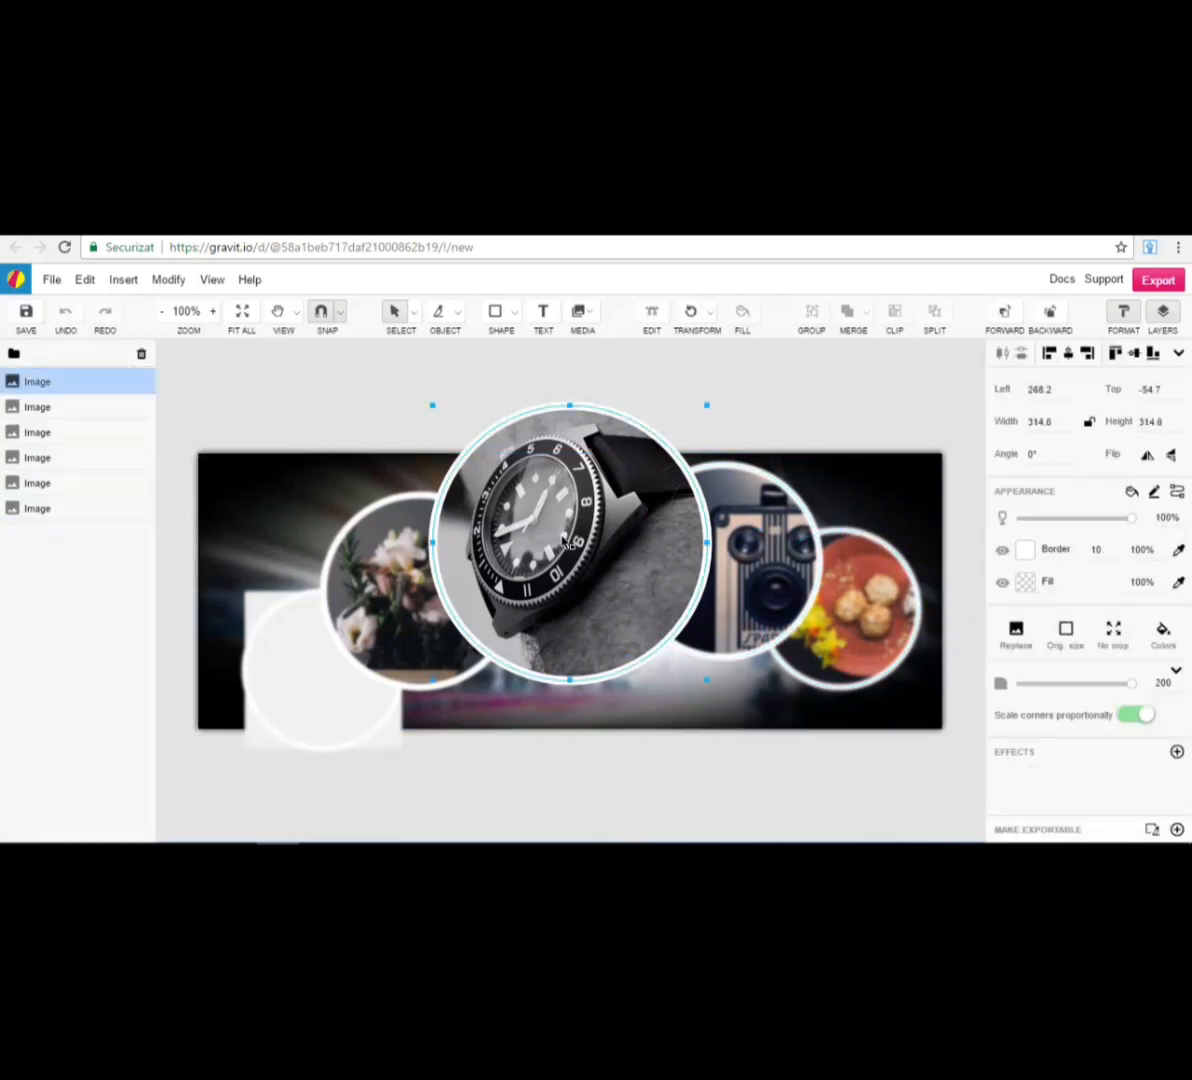
pyautogui.click(400, 590)
pyautogui.click(281, 687)
pyautogui.click(416, 382)
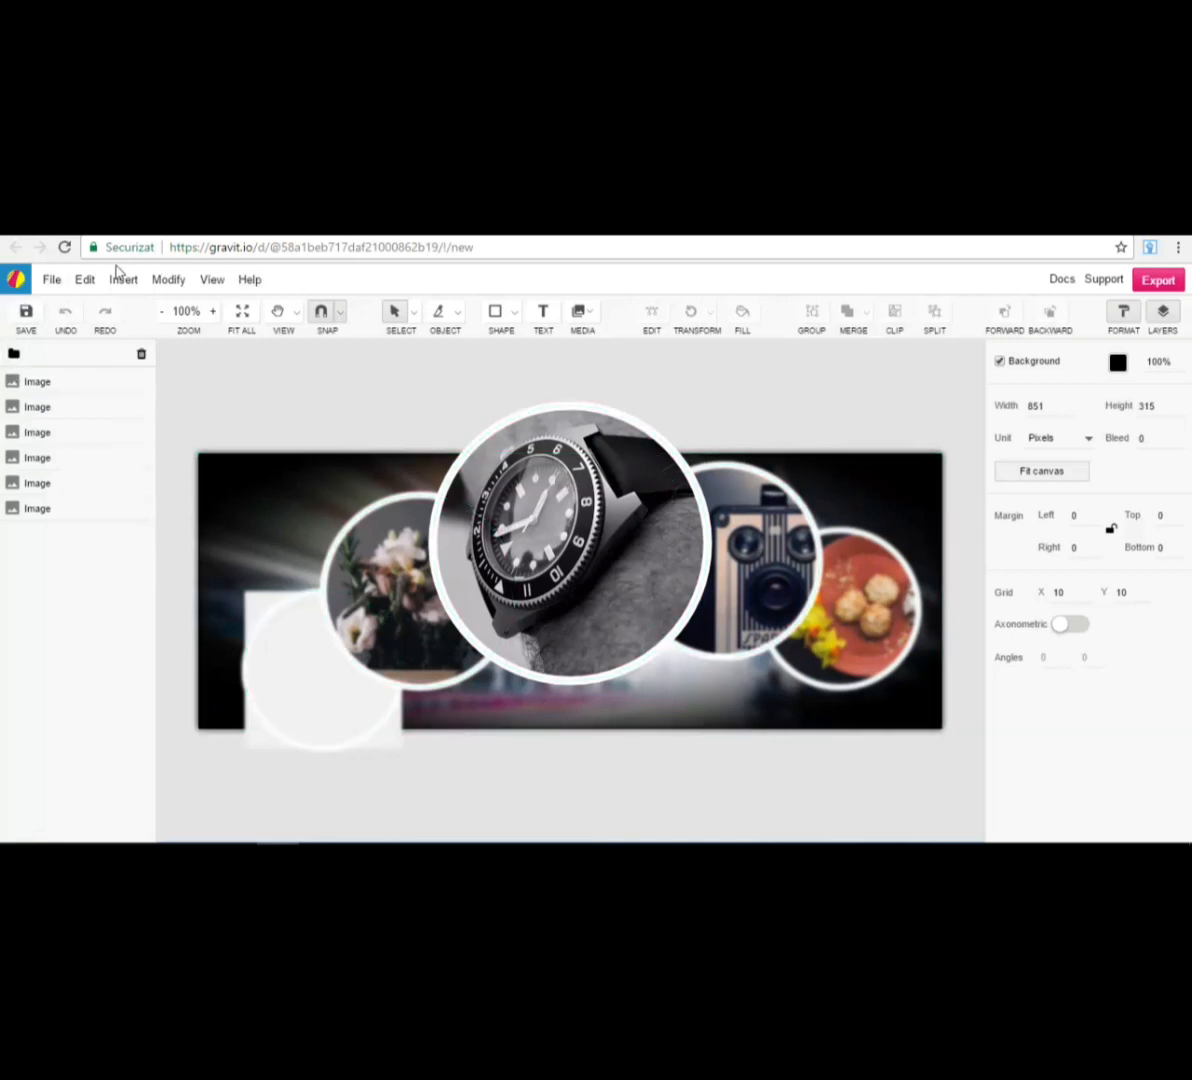
# - Review the file, editing, insertion and modification commands, including the align, transform and compound shape options
pyautogui.click(50, 283)
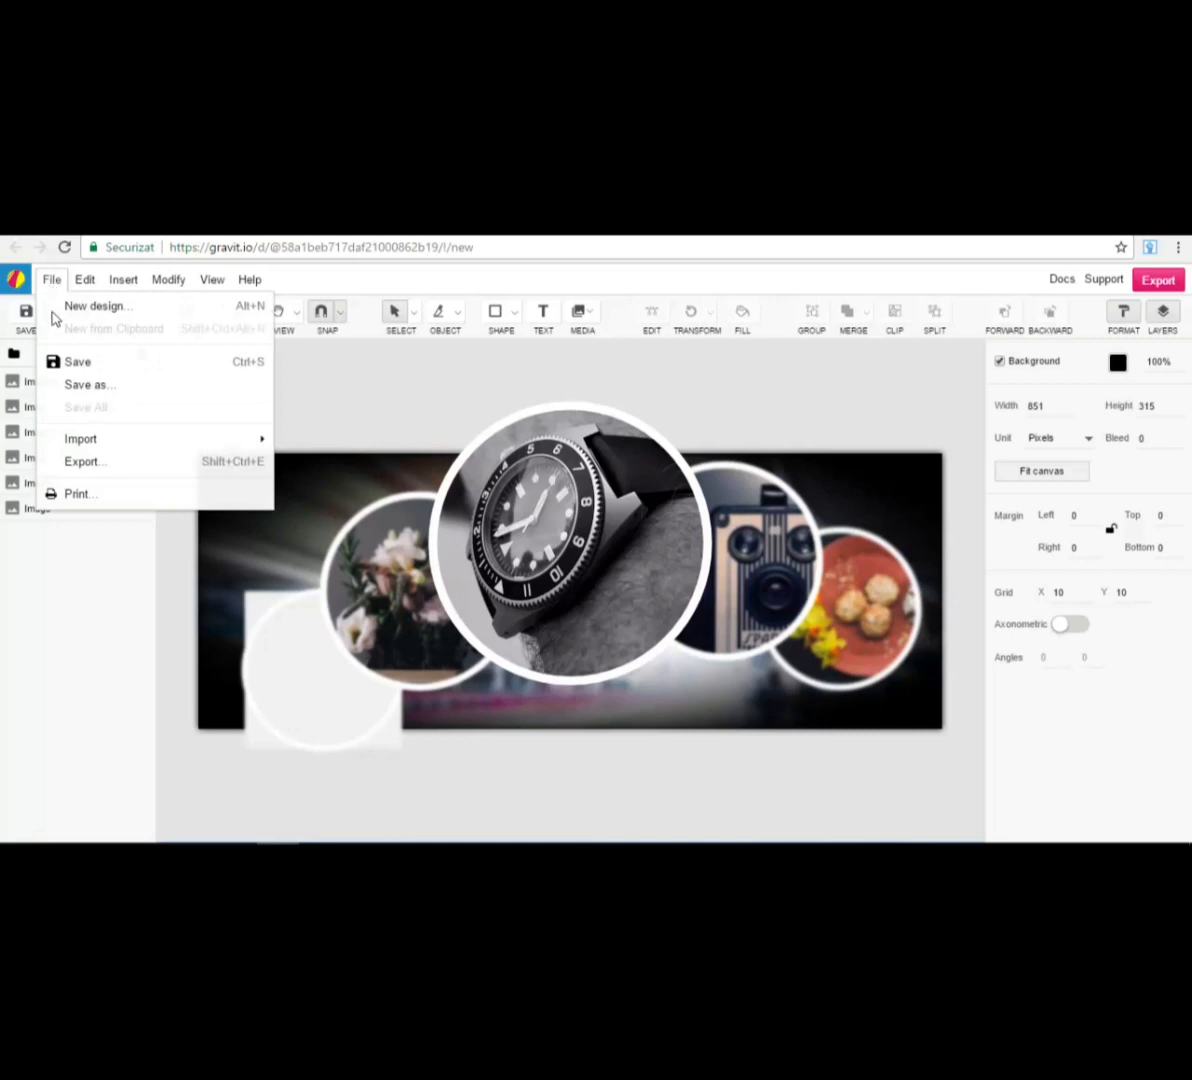
pyautogui.click(83, 280)
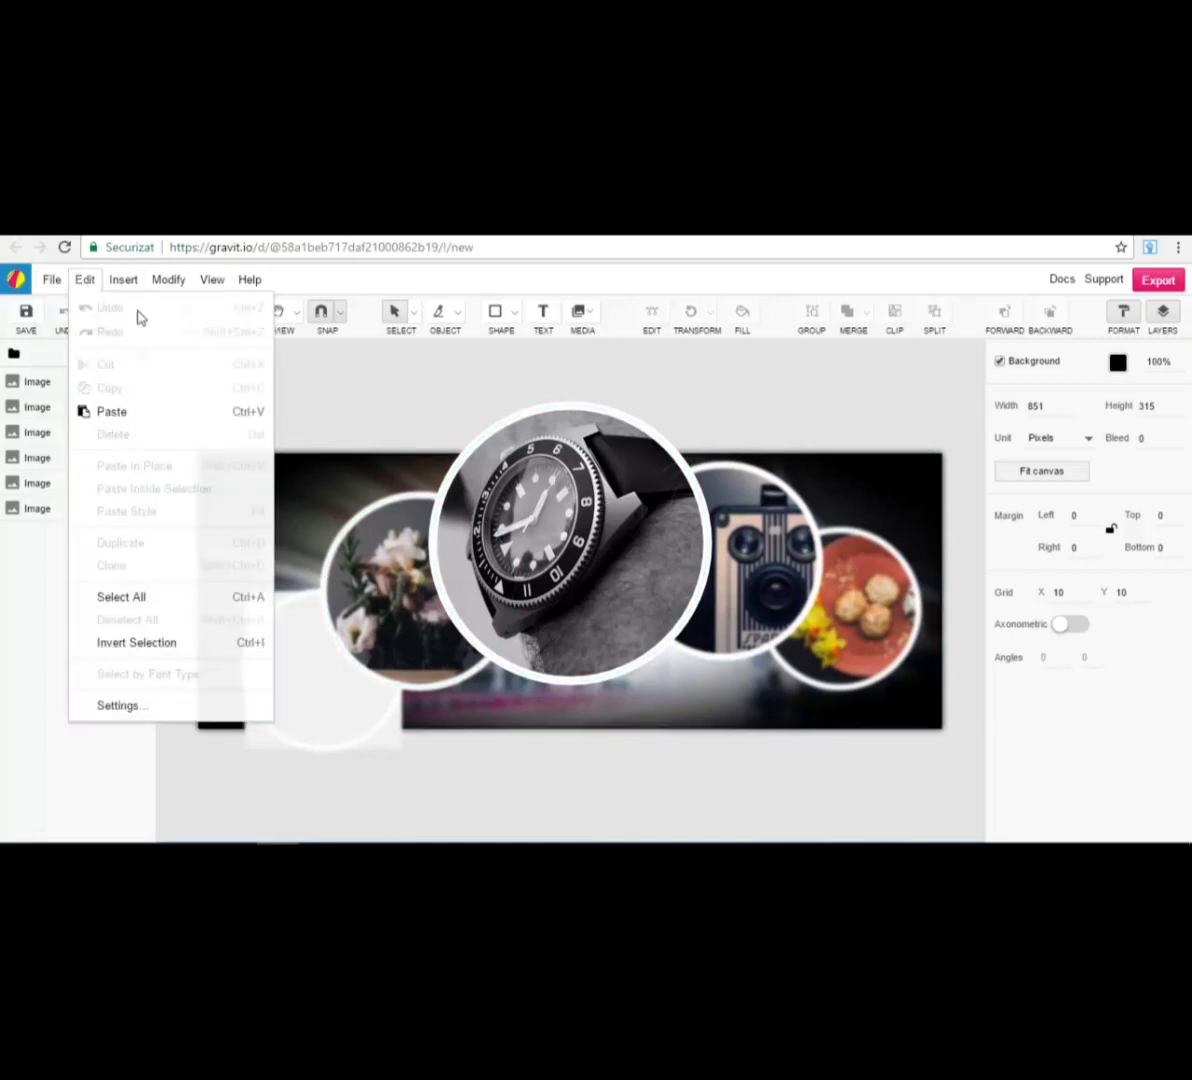
pyautogui.moveTo(114, 283)
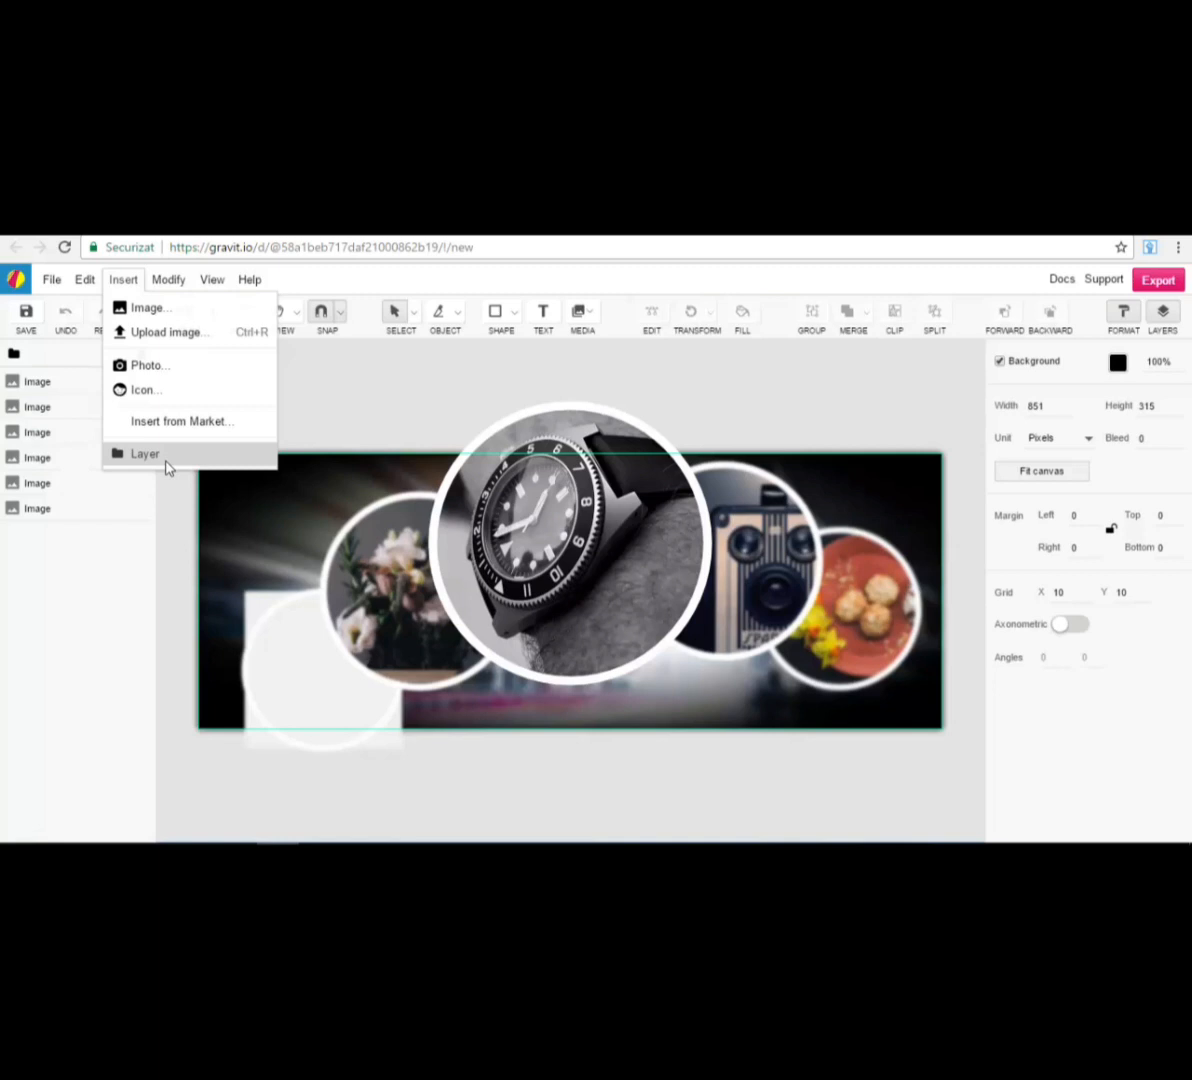
pyautogui.click(385, 400)
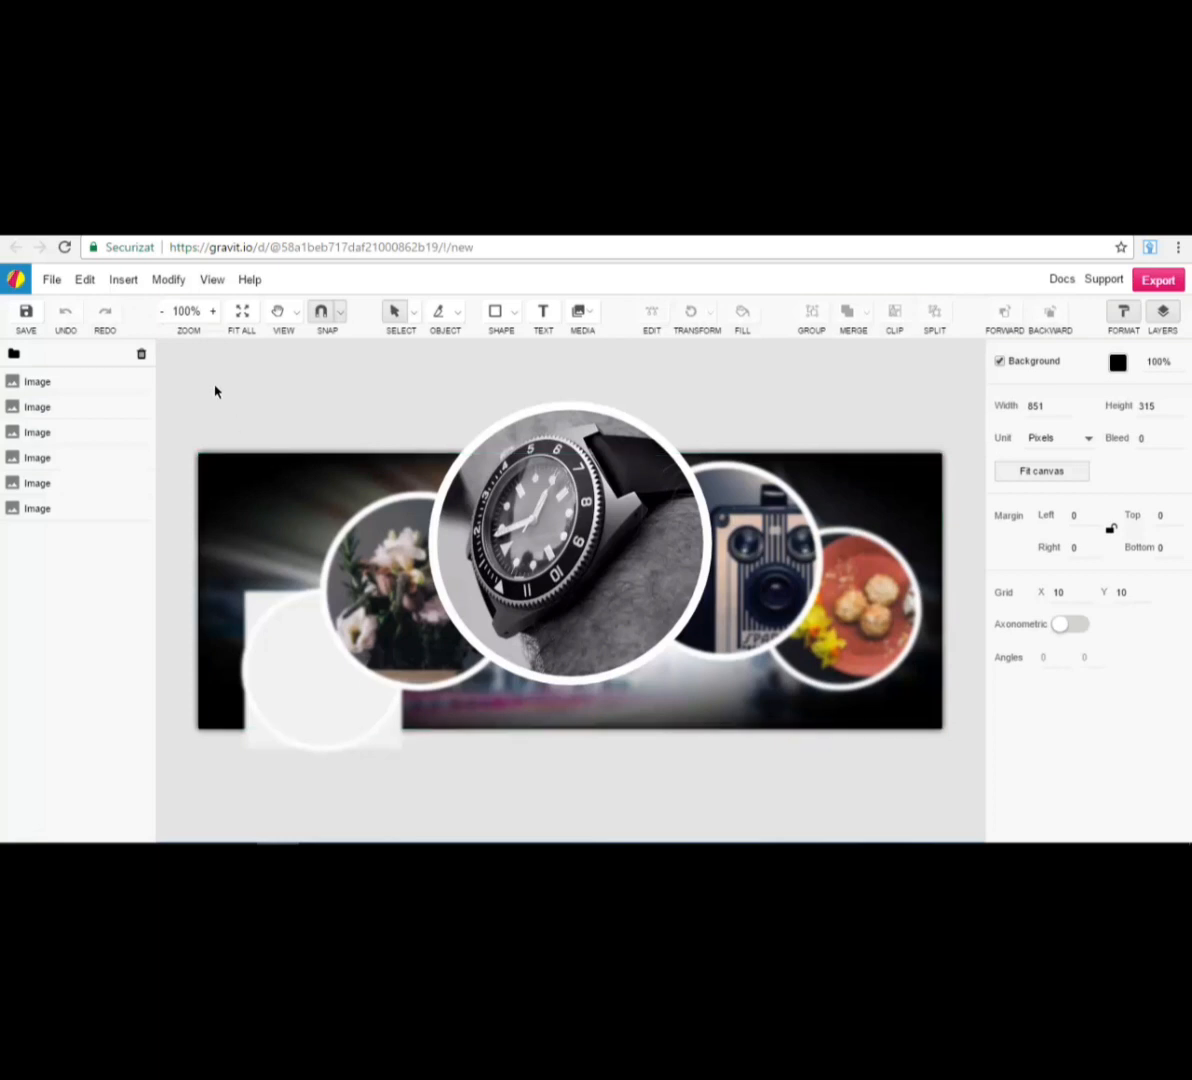
pyautogui.click(168, 281)
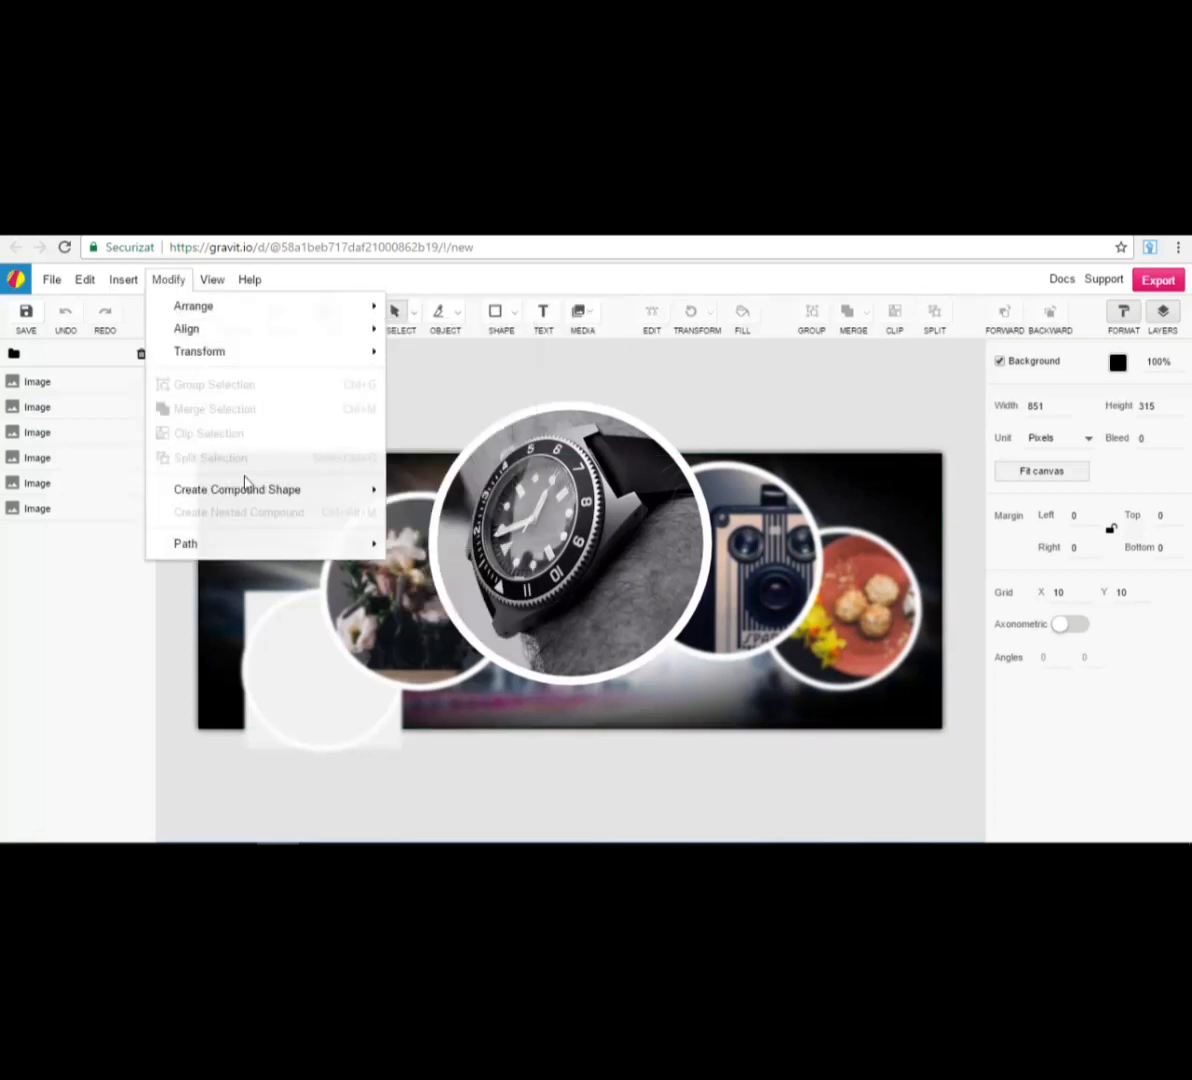
pyautogui.moveTo(234, 330)
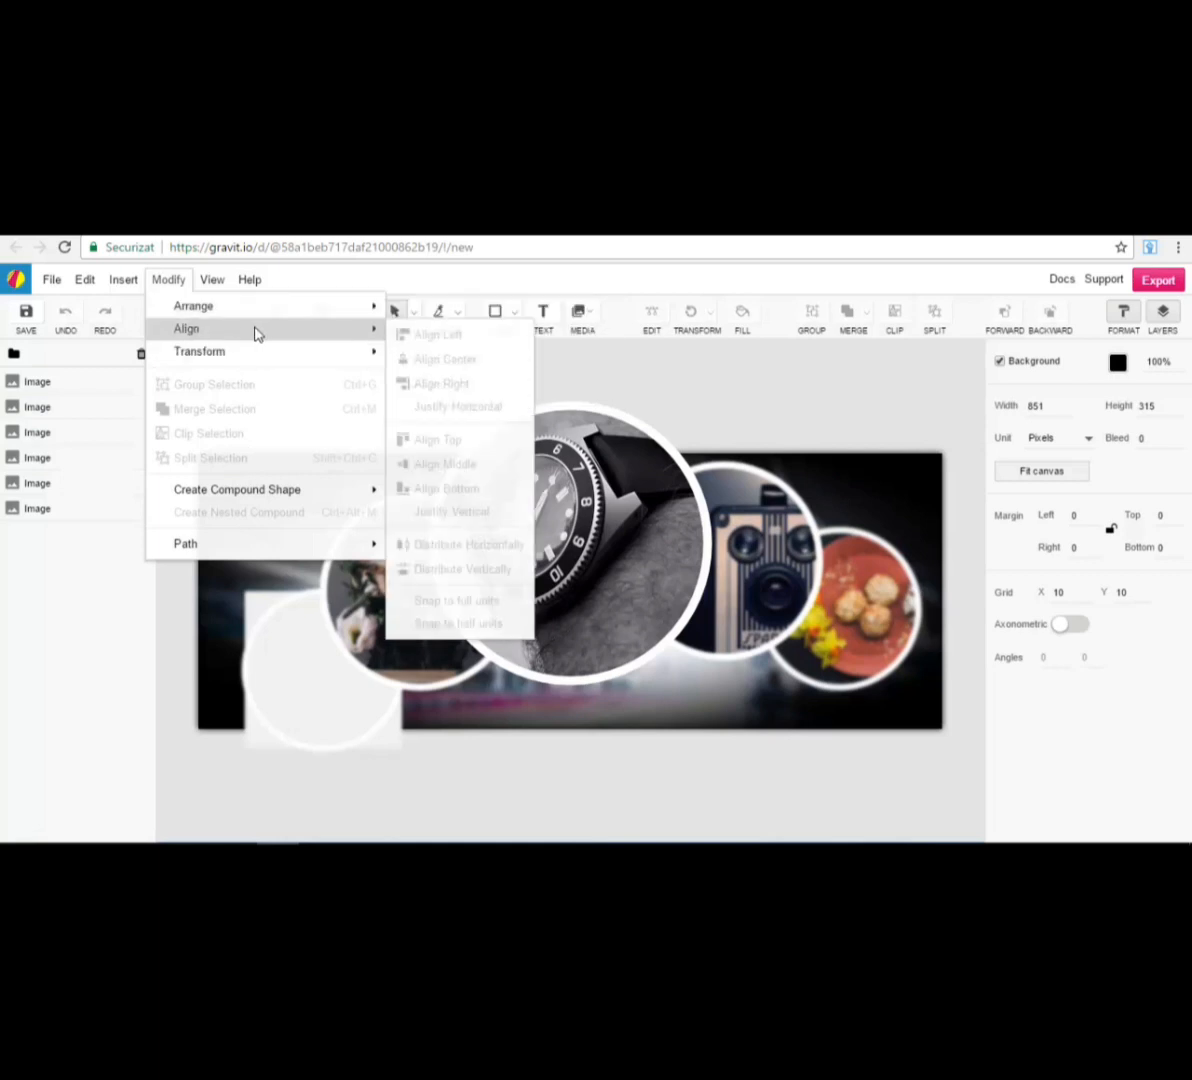
pyautogui.moveTo(281, 362)
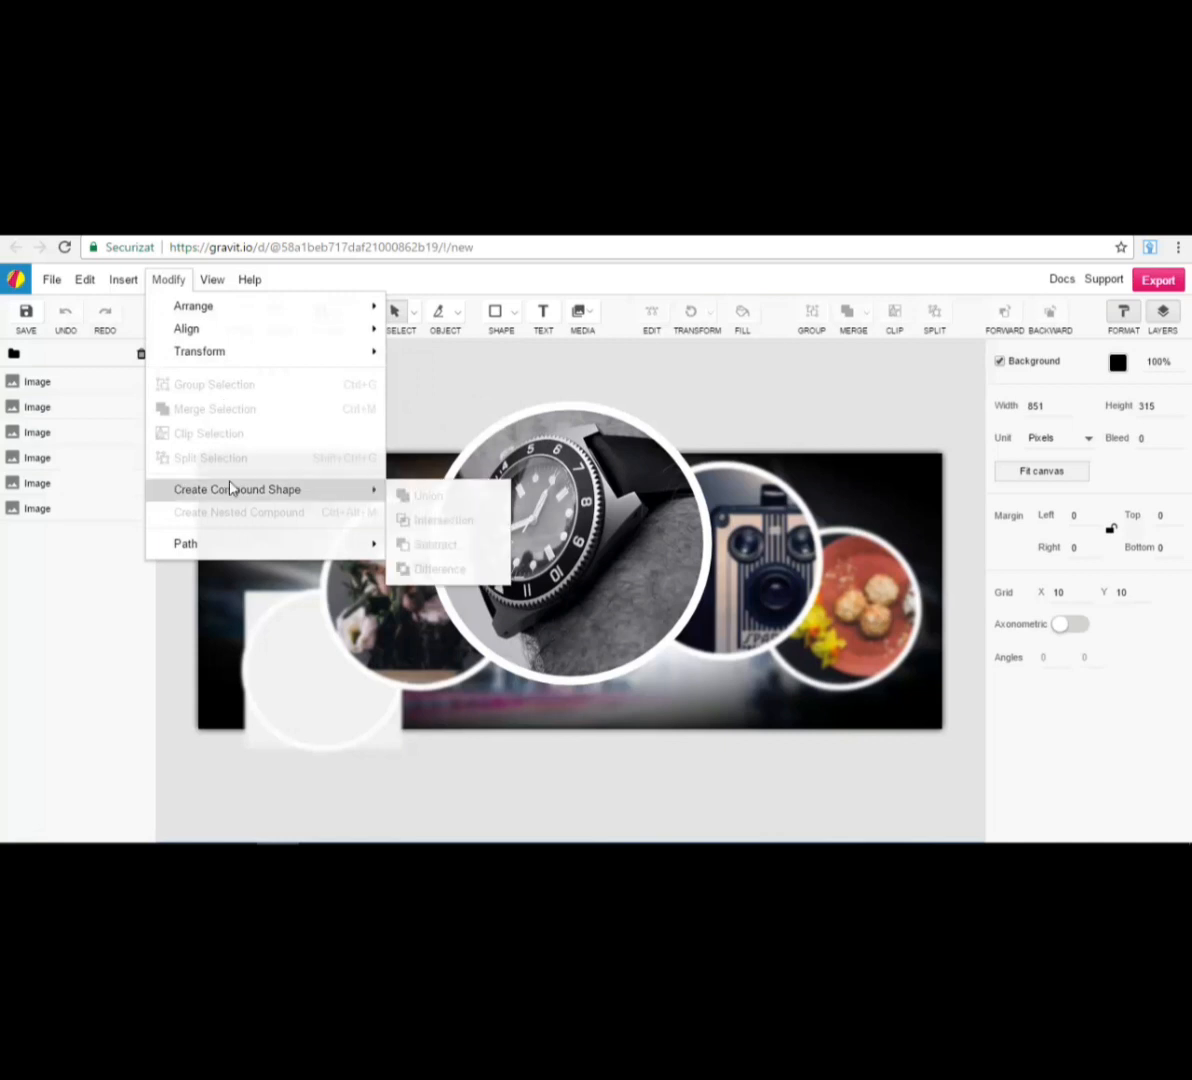
pyautogui.click(432, 403)
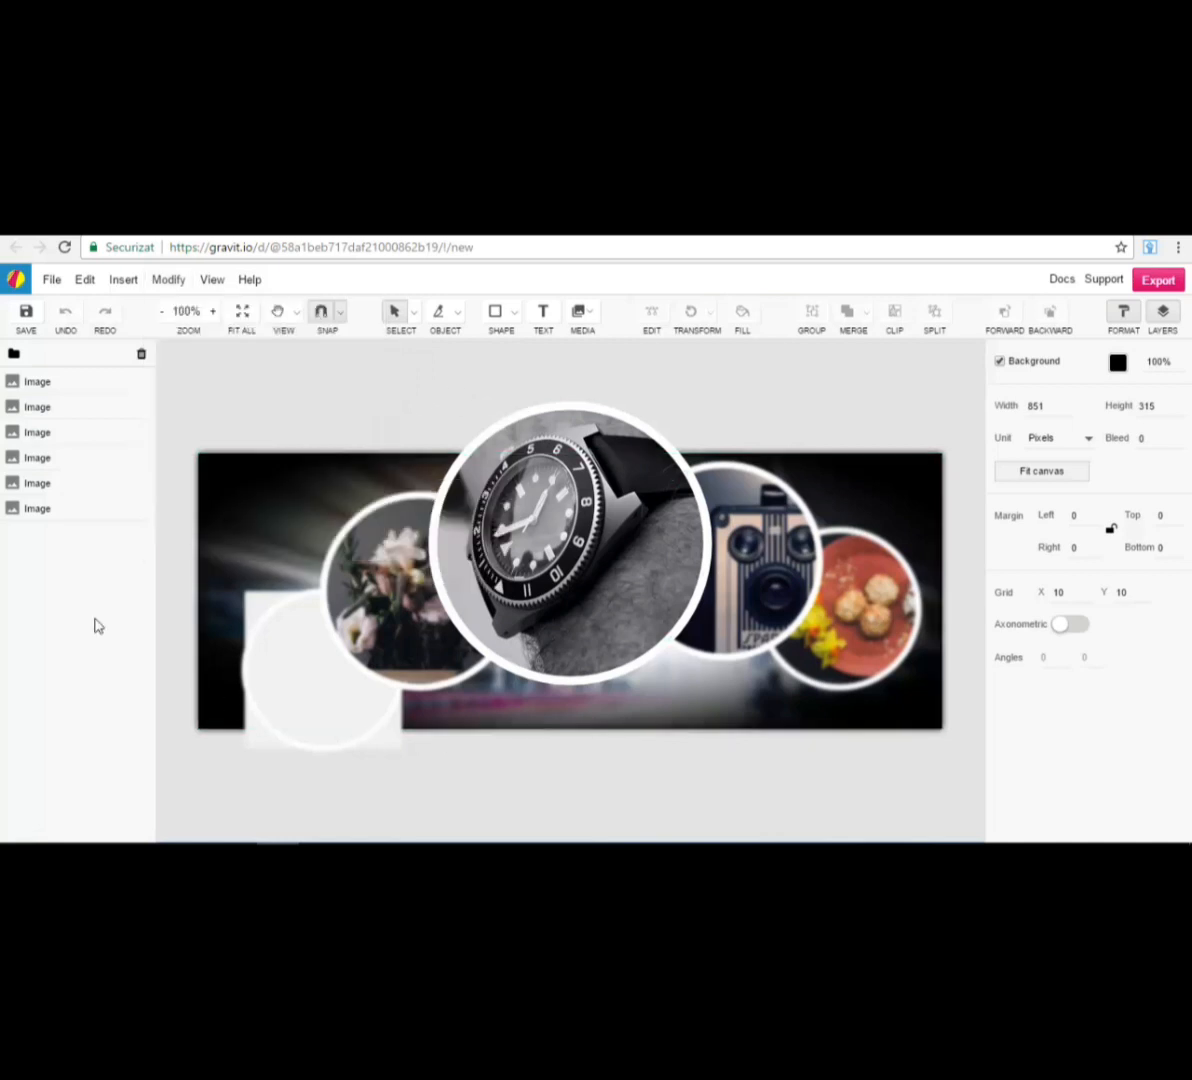
# - Move the round flower image slightly down to left 143, top 60, and check the watch, camera and food images
pyautogui.moveTo(412, 612)
pyautogui.mouseDown()
pyautogui.moveTo(366, 596)
pyautogui.moveTo(430, 650)
pyautogui.moveTo(357, 615)
pyautogui.moveTo(417, 608)
pyautogui.mouseUp()
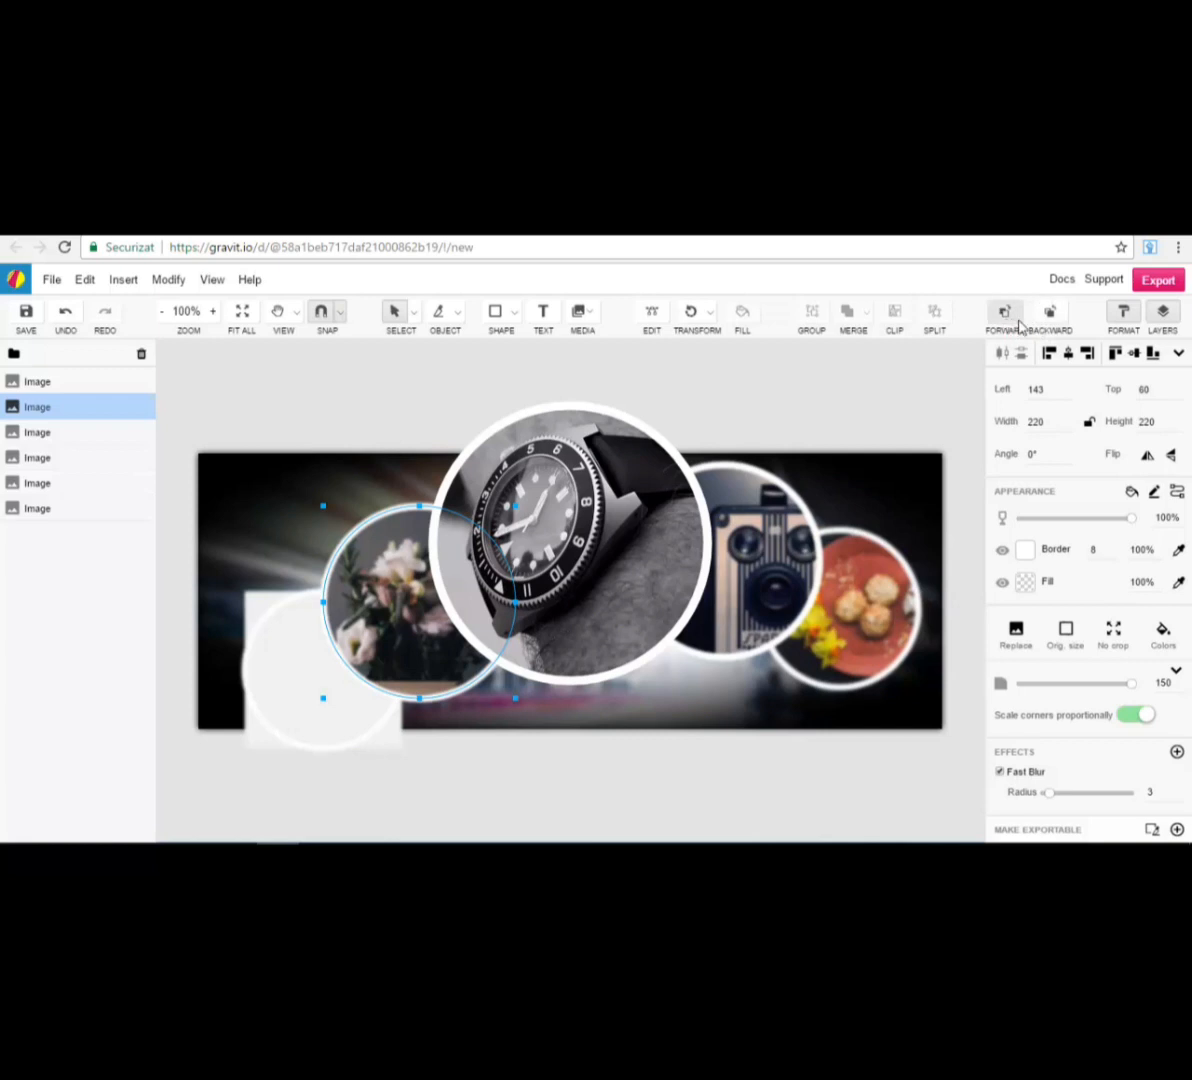
pyautogui.click(590, 520)
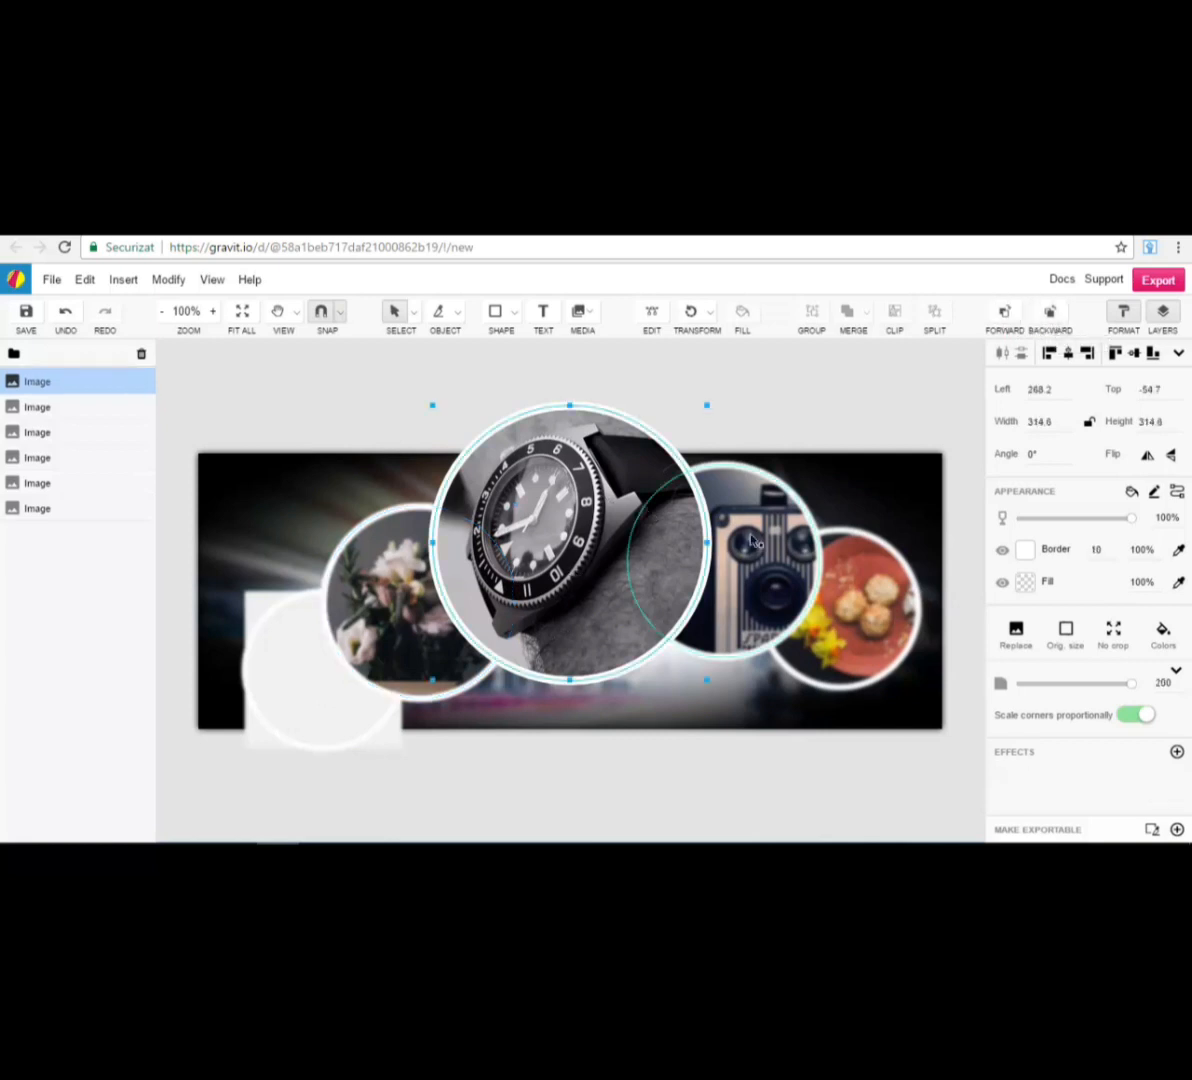
pyautogui.click(740, 590)
pyautogui.click(840, 585)
# - Bring the flower image one level forward, in front of the watch image, and send it one level backward again
pyautogui.click(428, 612)
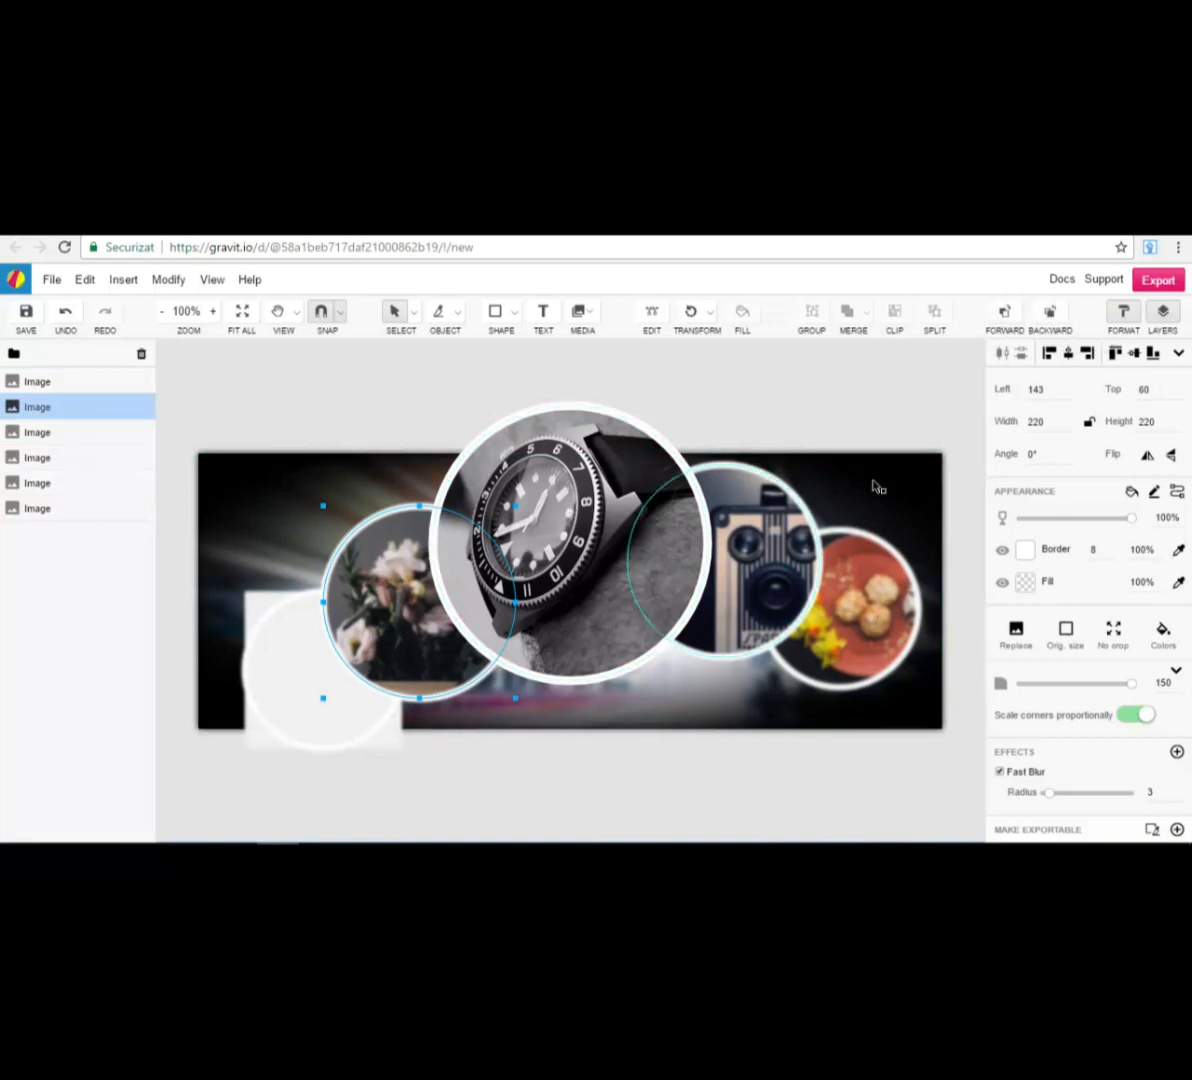
pyautogui.click(1009, 318)
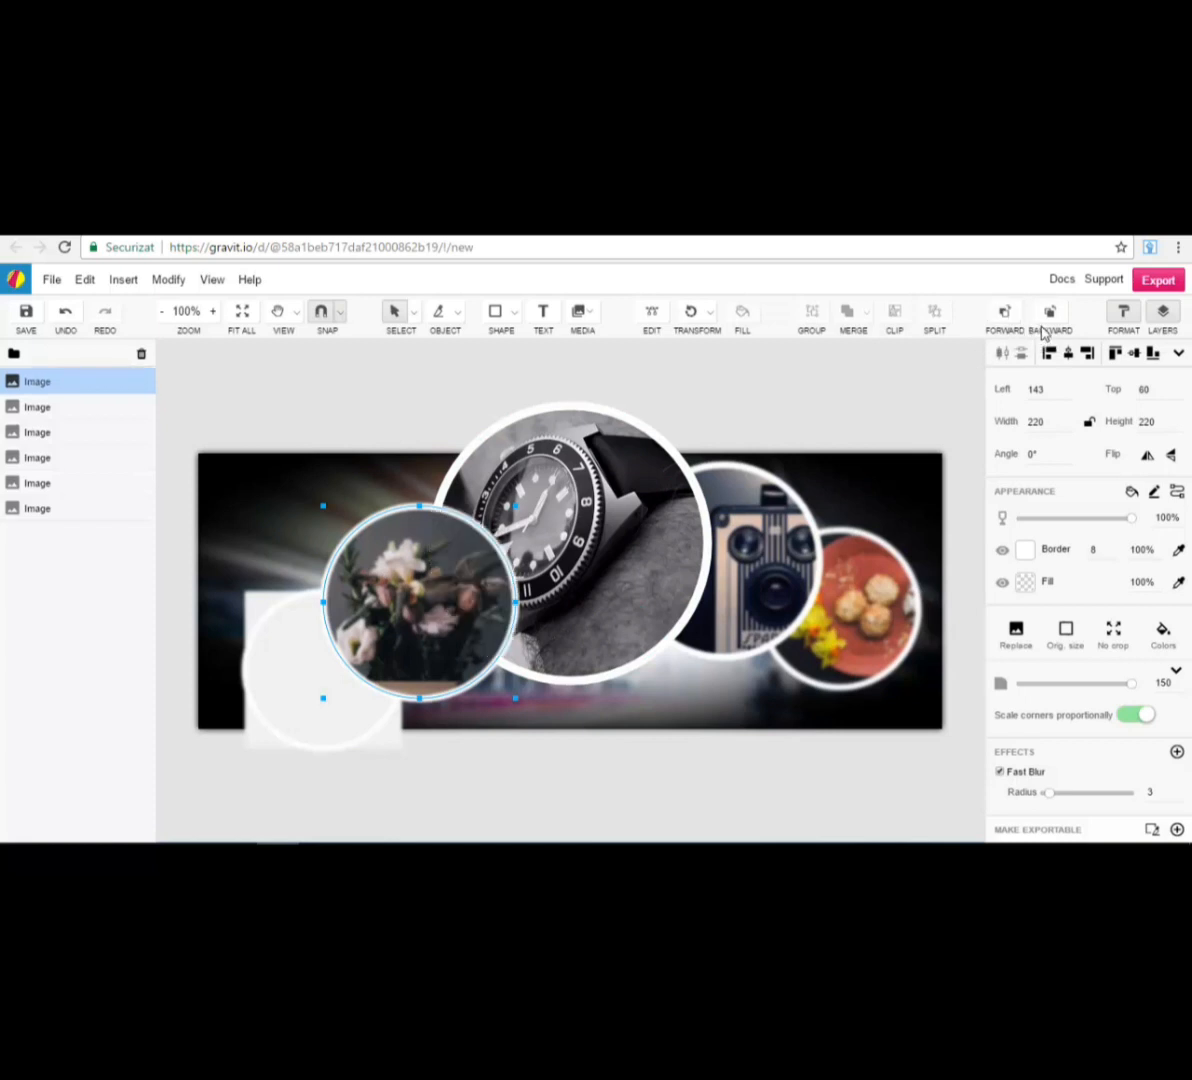
pyautogui.click(1054, 314)
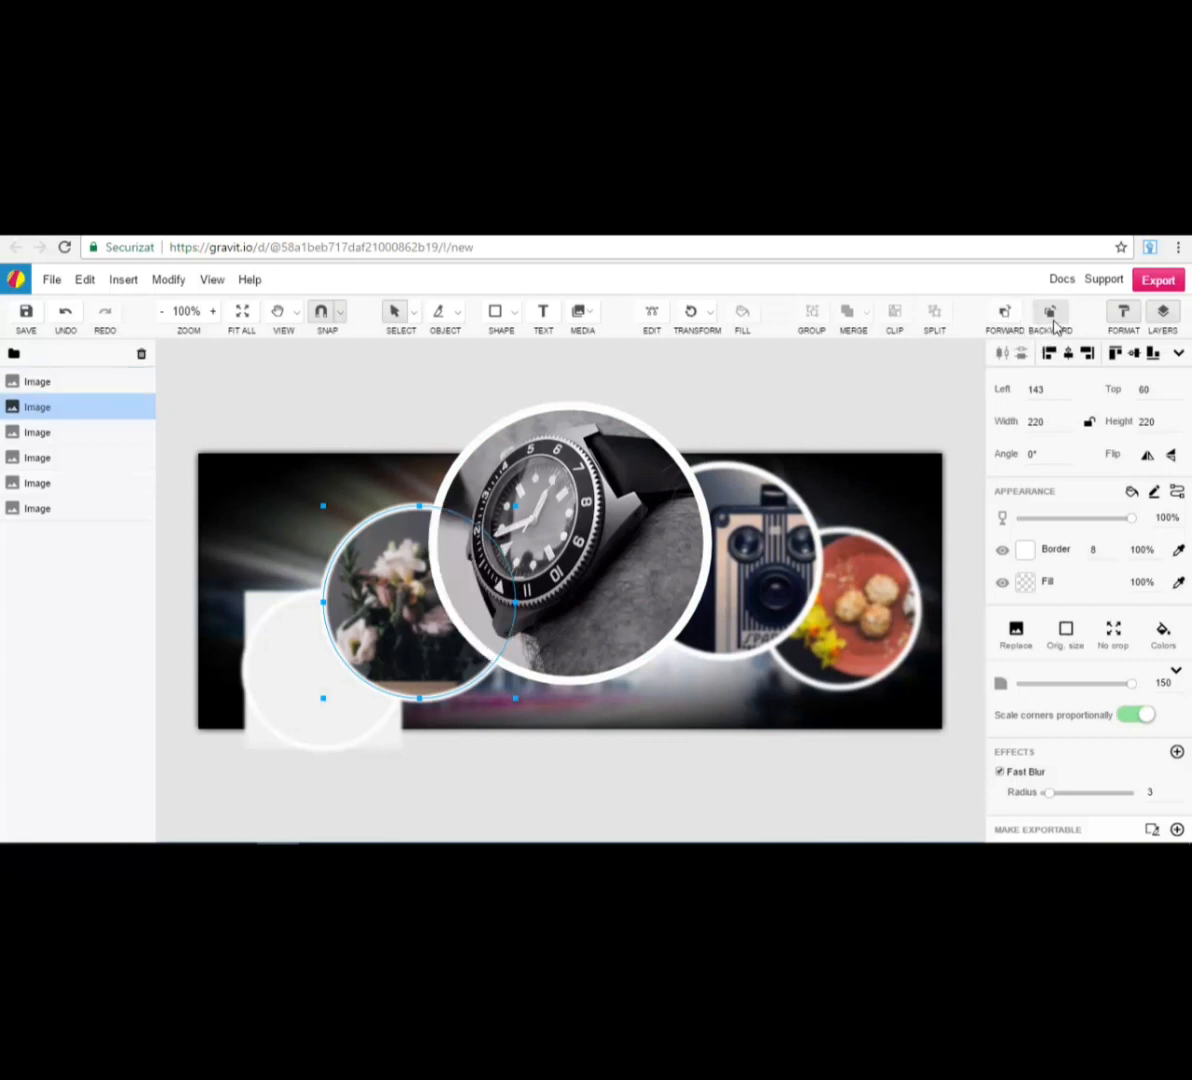
# - Send the watch image one level backward, behind the flower image, bring it forward again and deselect it
pyautogui.click(657, 500)
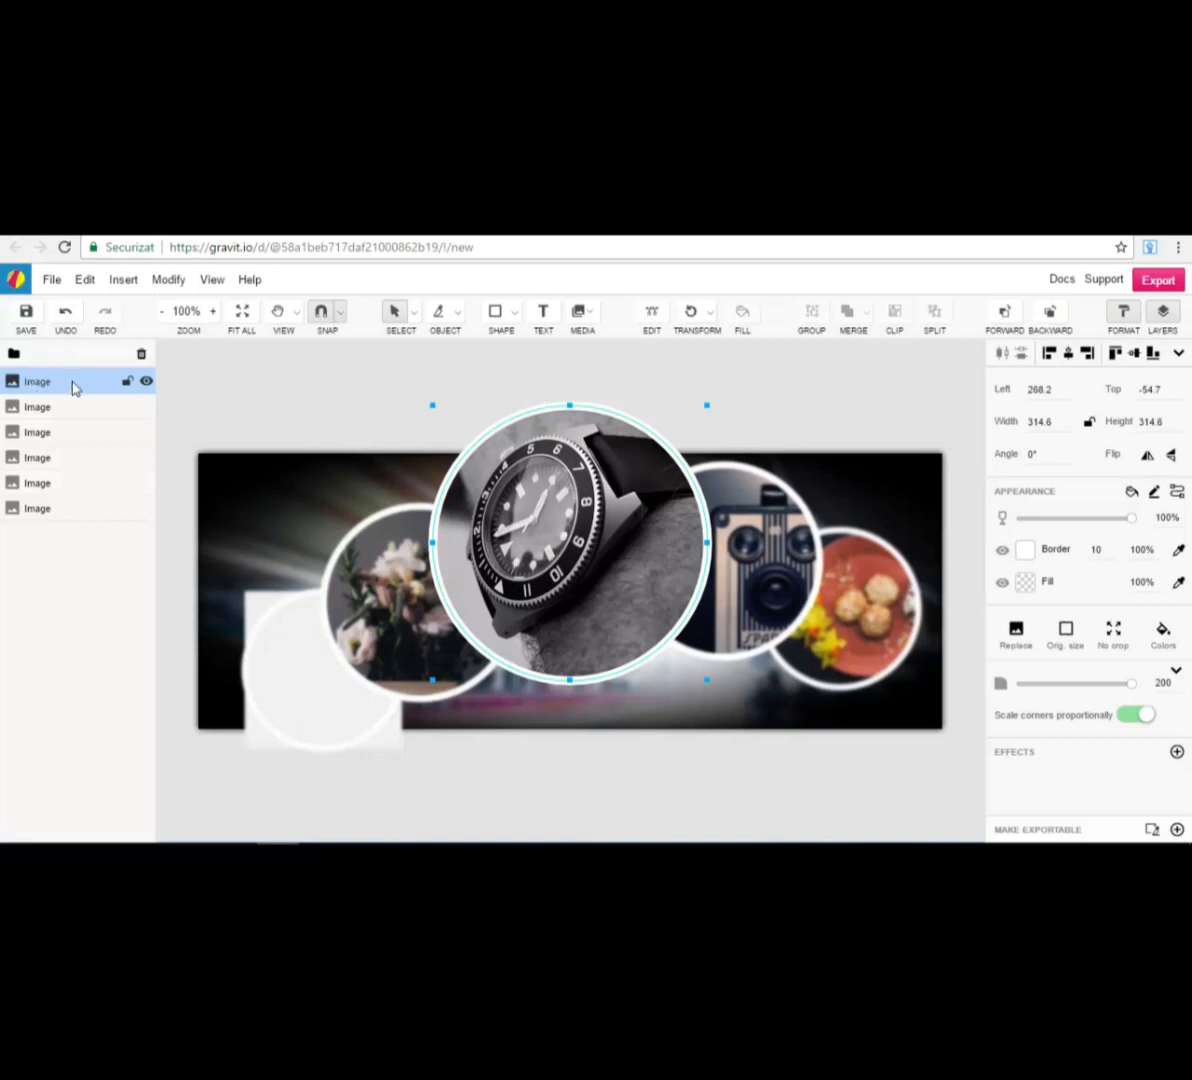
pyautogui.click(1048, 316)
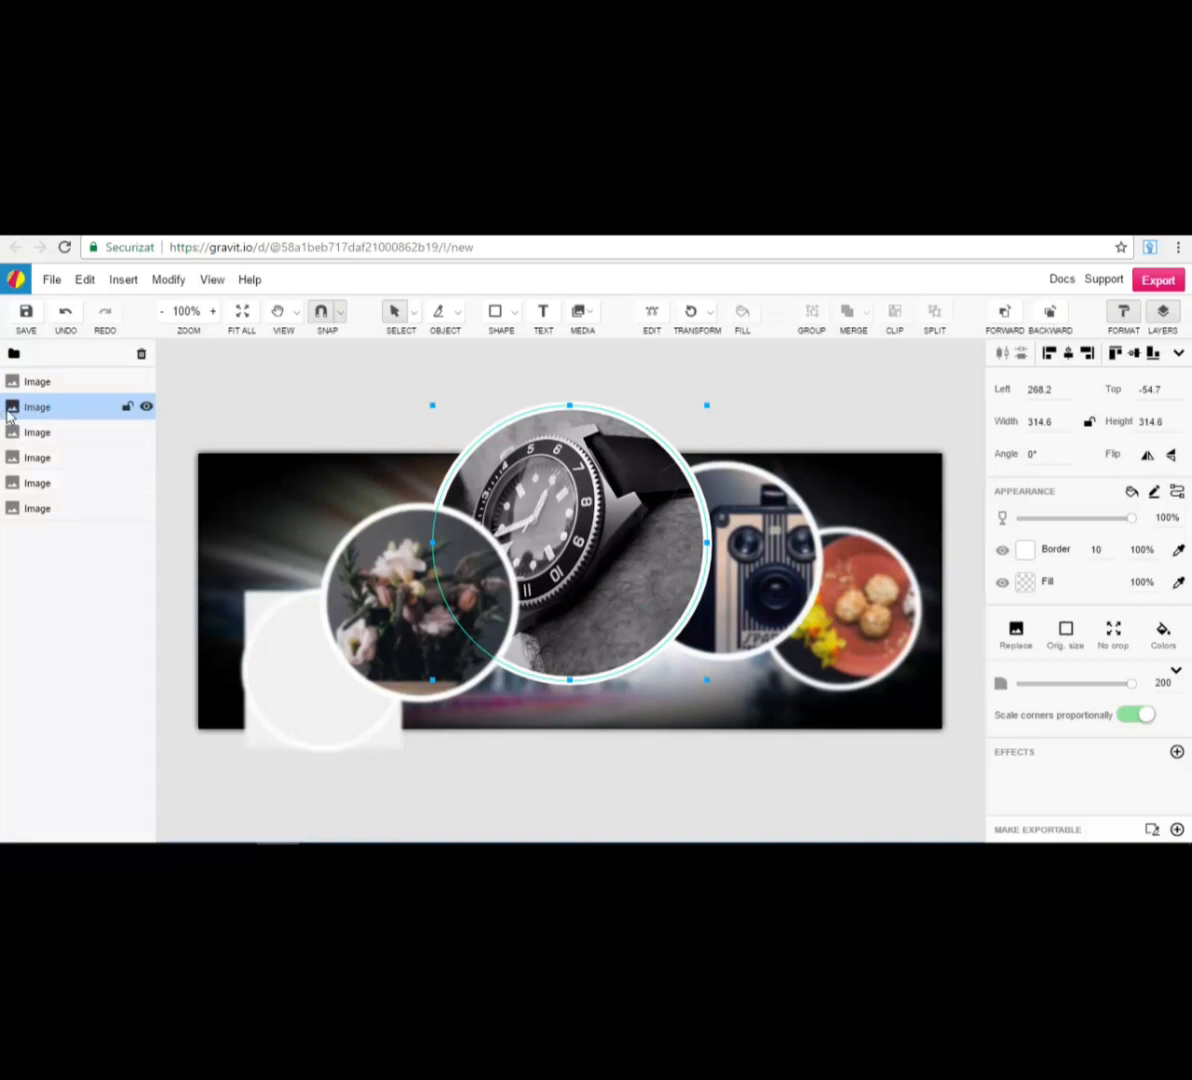
pyautogui.click(1005, 316)
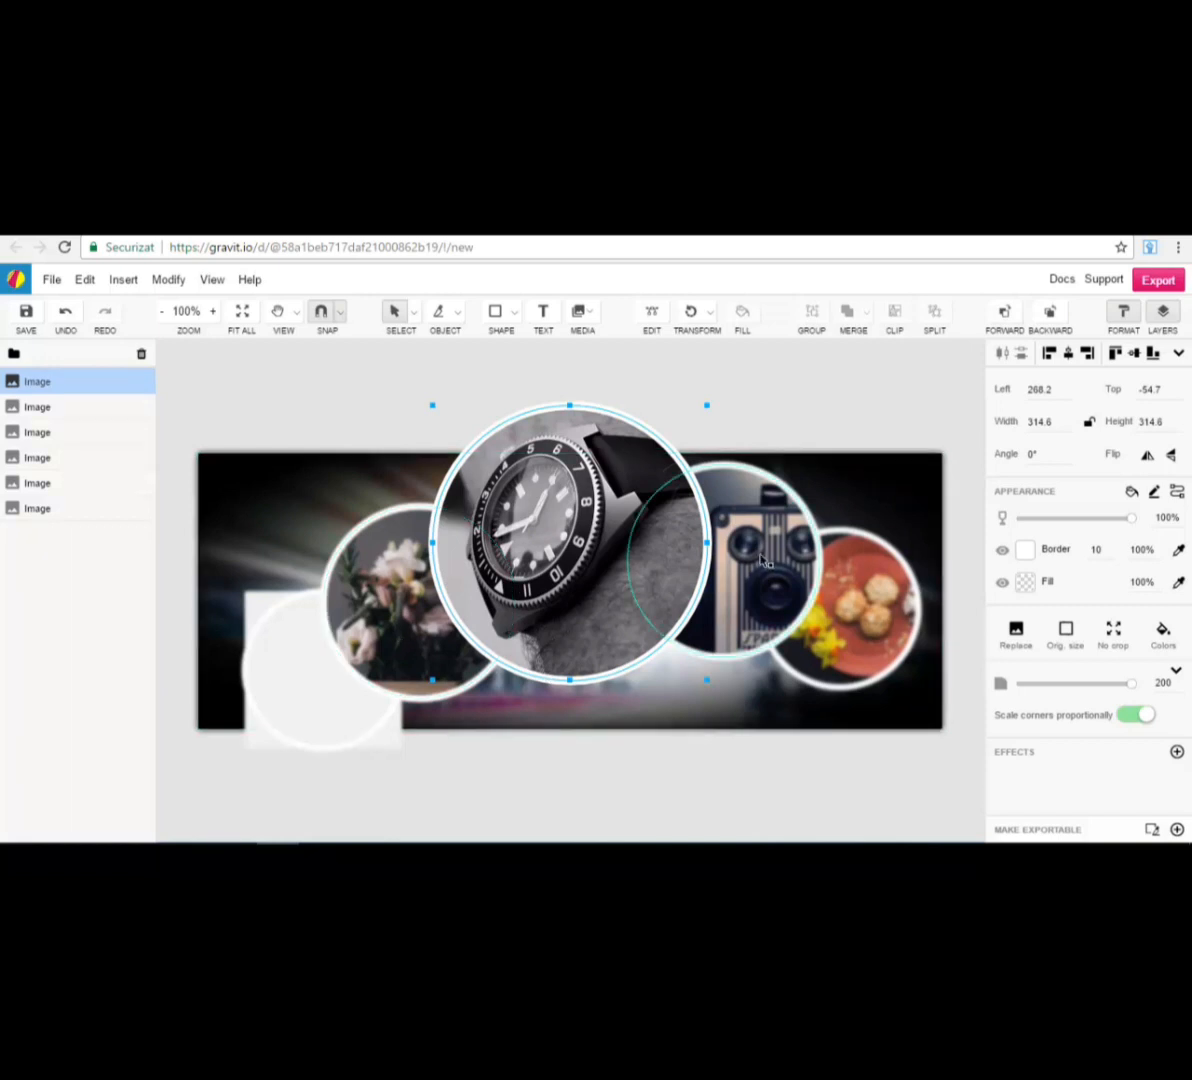
pyautogui.click(51, 546)
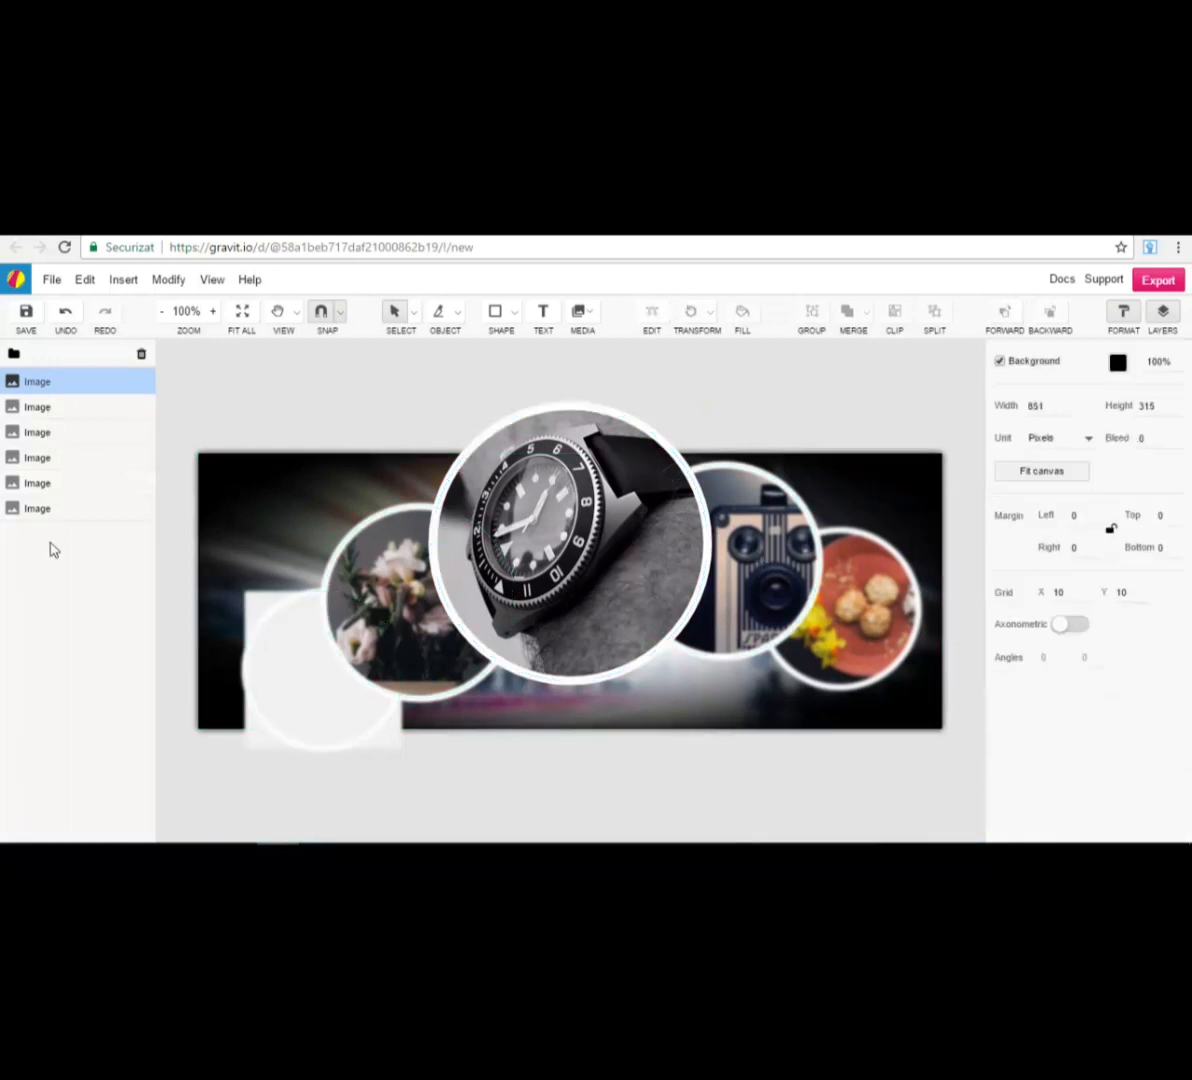
# - Try to move the flower image's layer up onto the watch image's layer, and undo the change
pyautogui.click(60, 410)
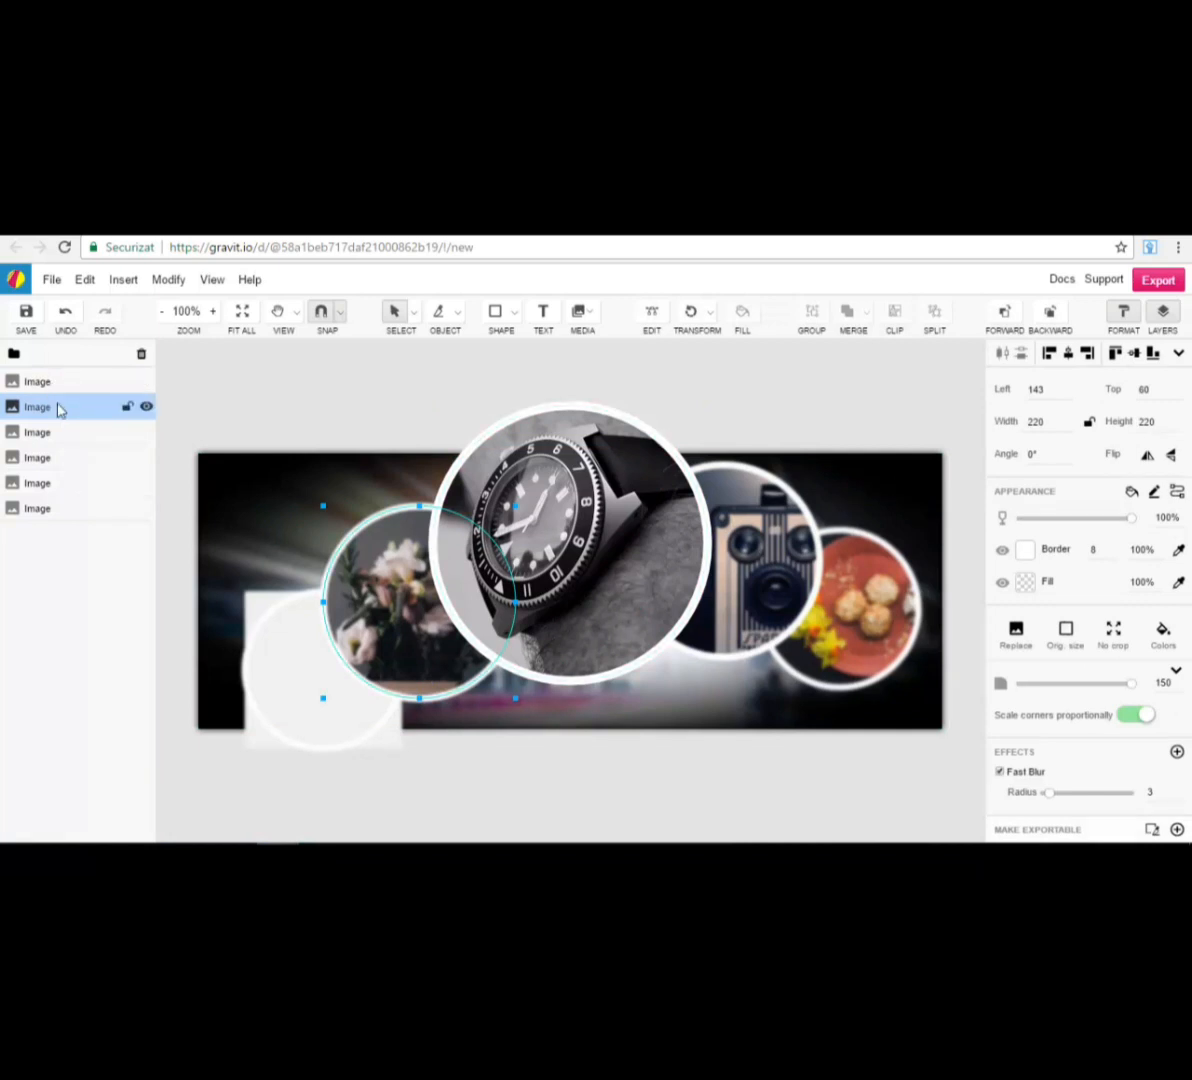
pyautogui.moveTo(64, 407); pyautogui.dragTo(68, 381)
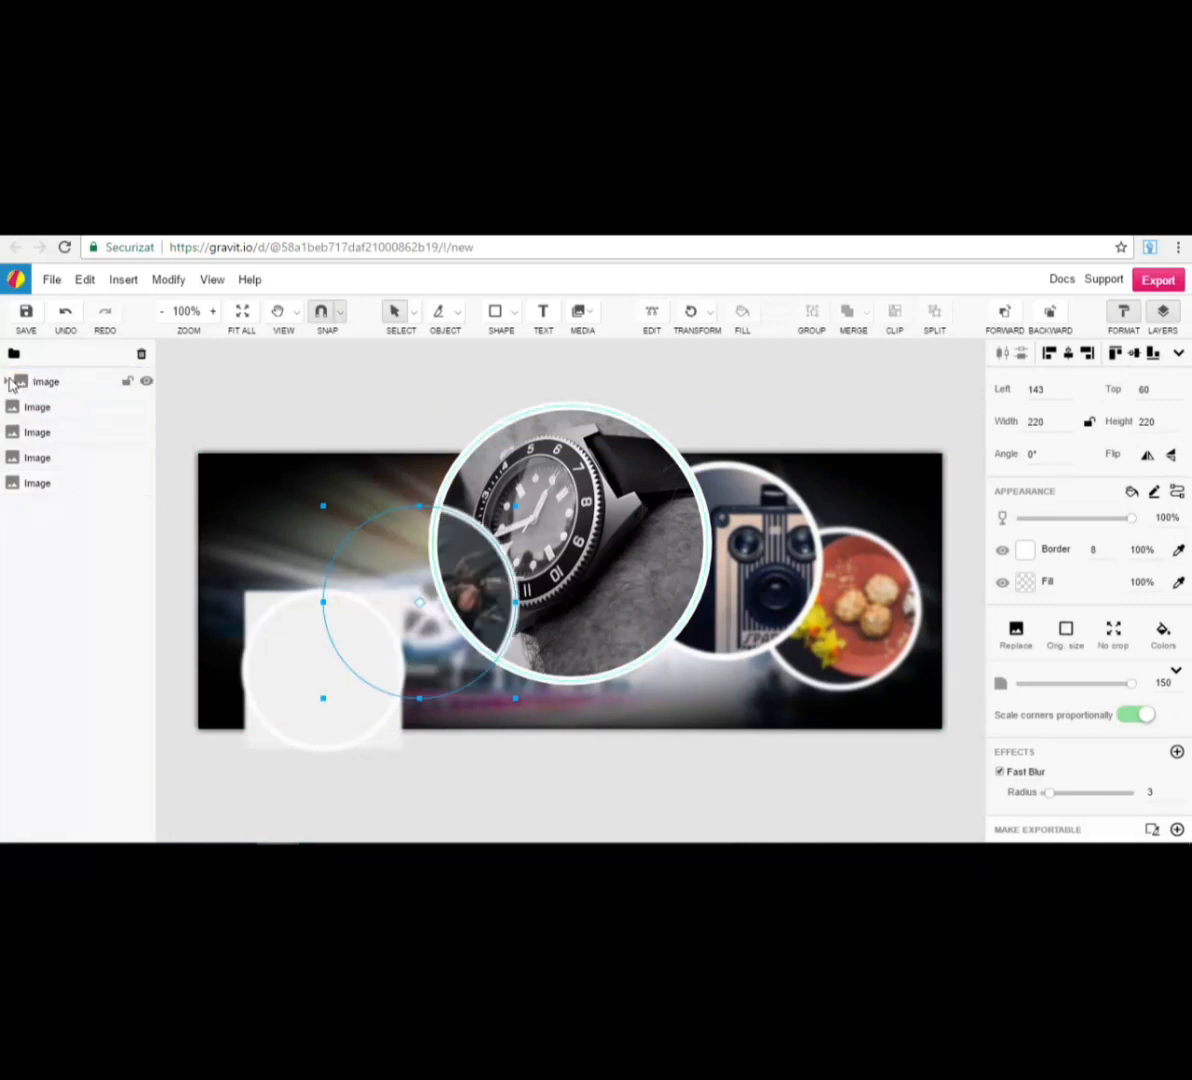
pyautogui.click(68, 314)
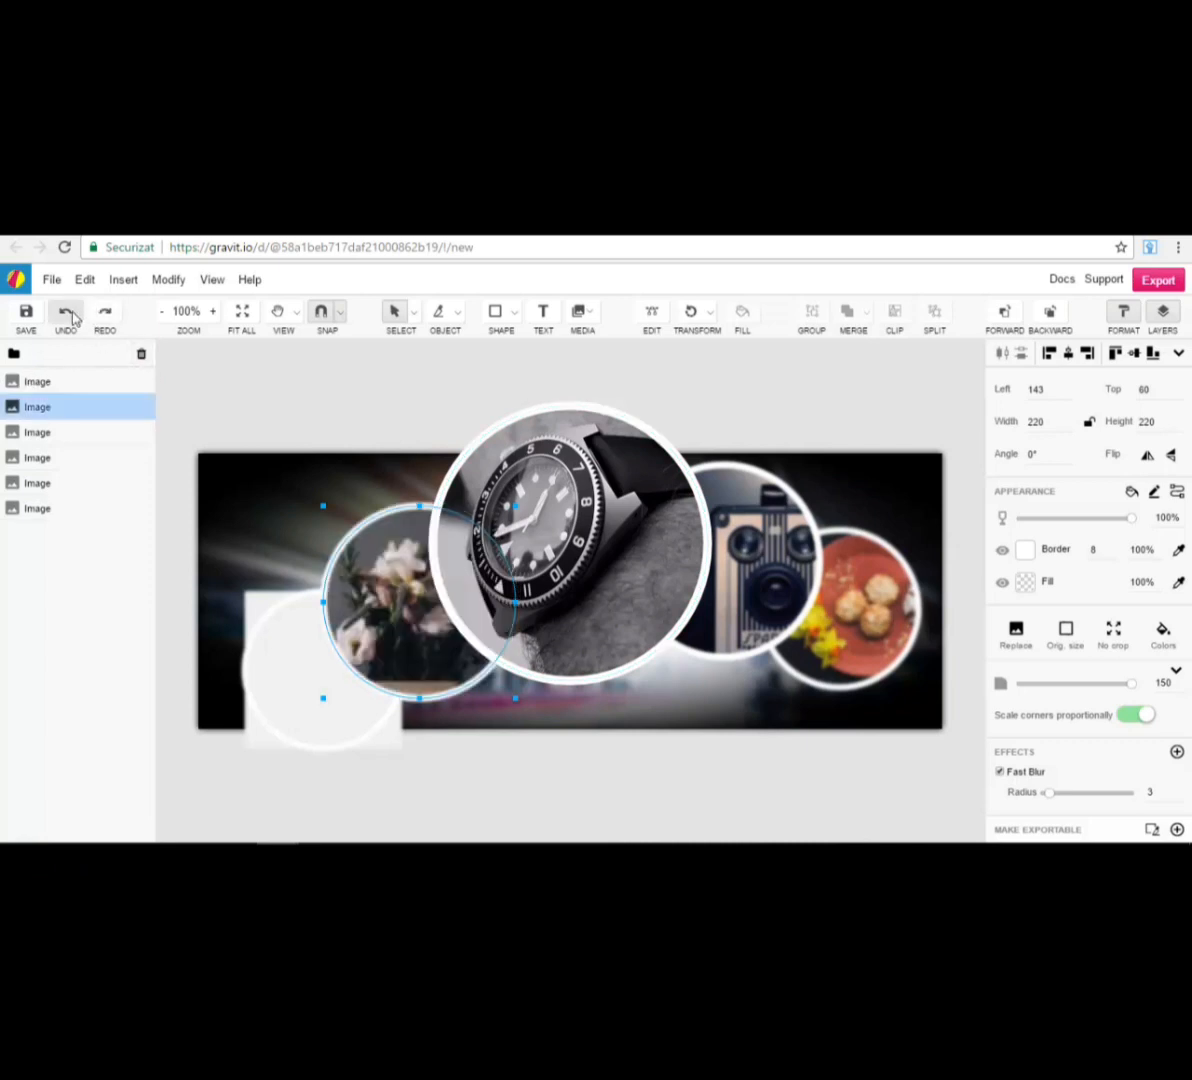
# - Try nesting the camera image's layer inside the watch image's layer, undo the nesting and clear the selection
pyautogui.moveTo(77, 409); pyautogui.dragTo(86, 478)
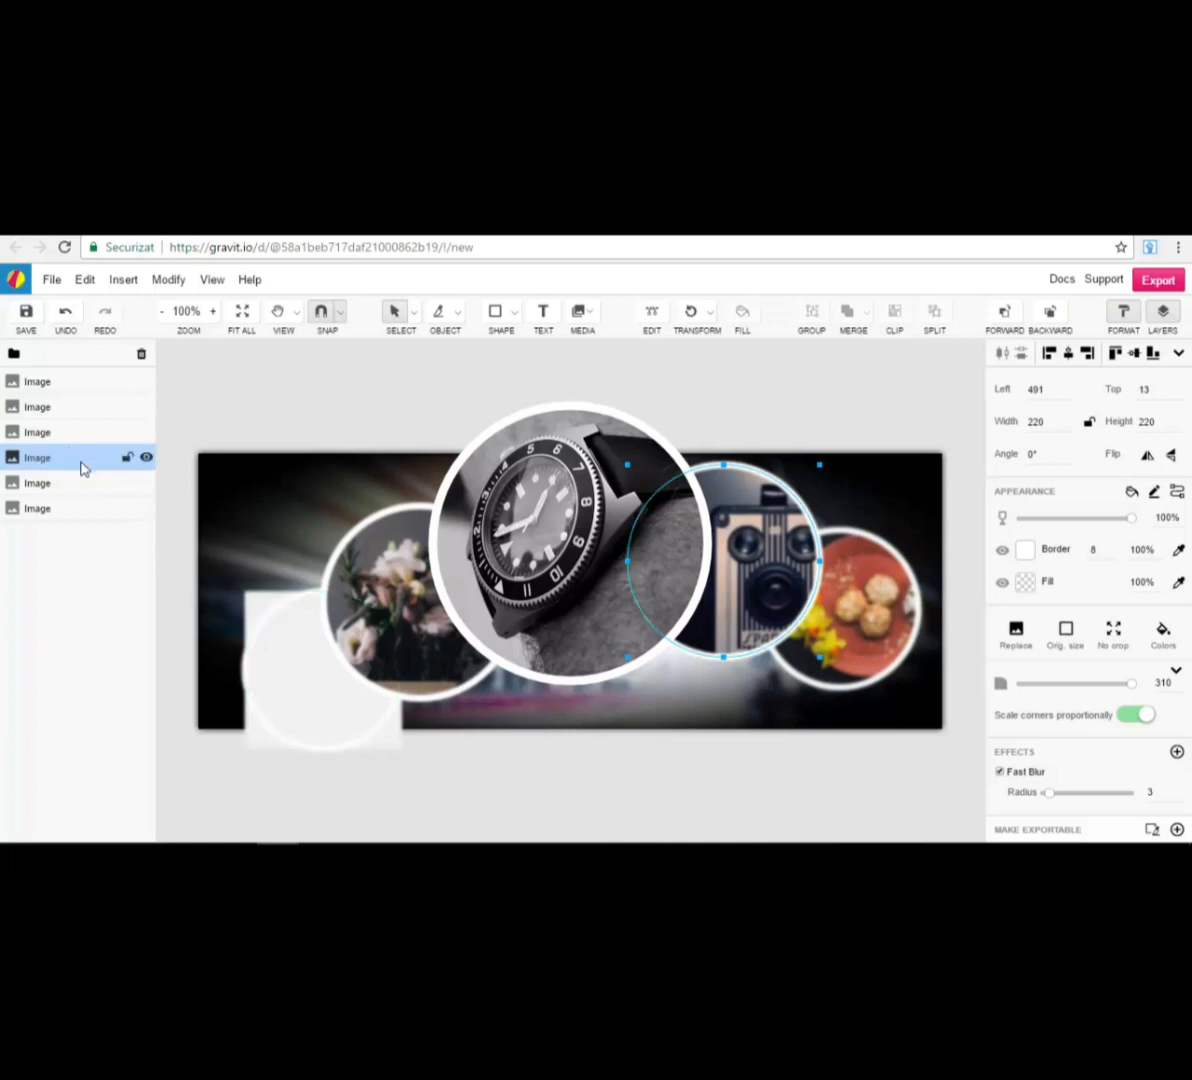
pyautogui.moveTo(82, 468); pyautogui.dragTo(90, 388)
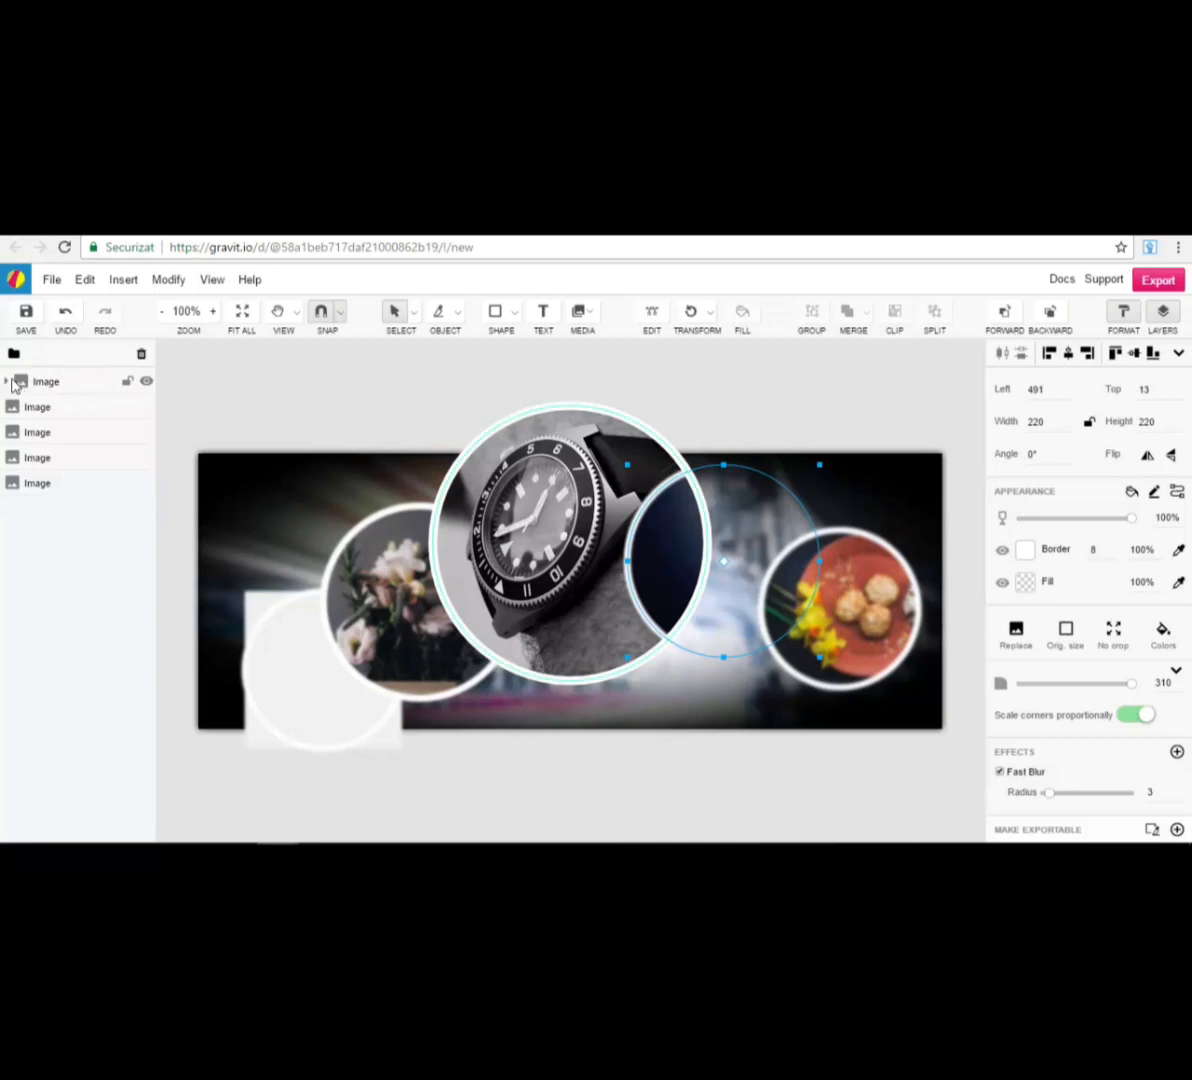
pyautogui.click(8, 381)
pyautogui.click(8, 381)
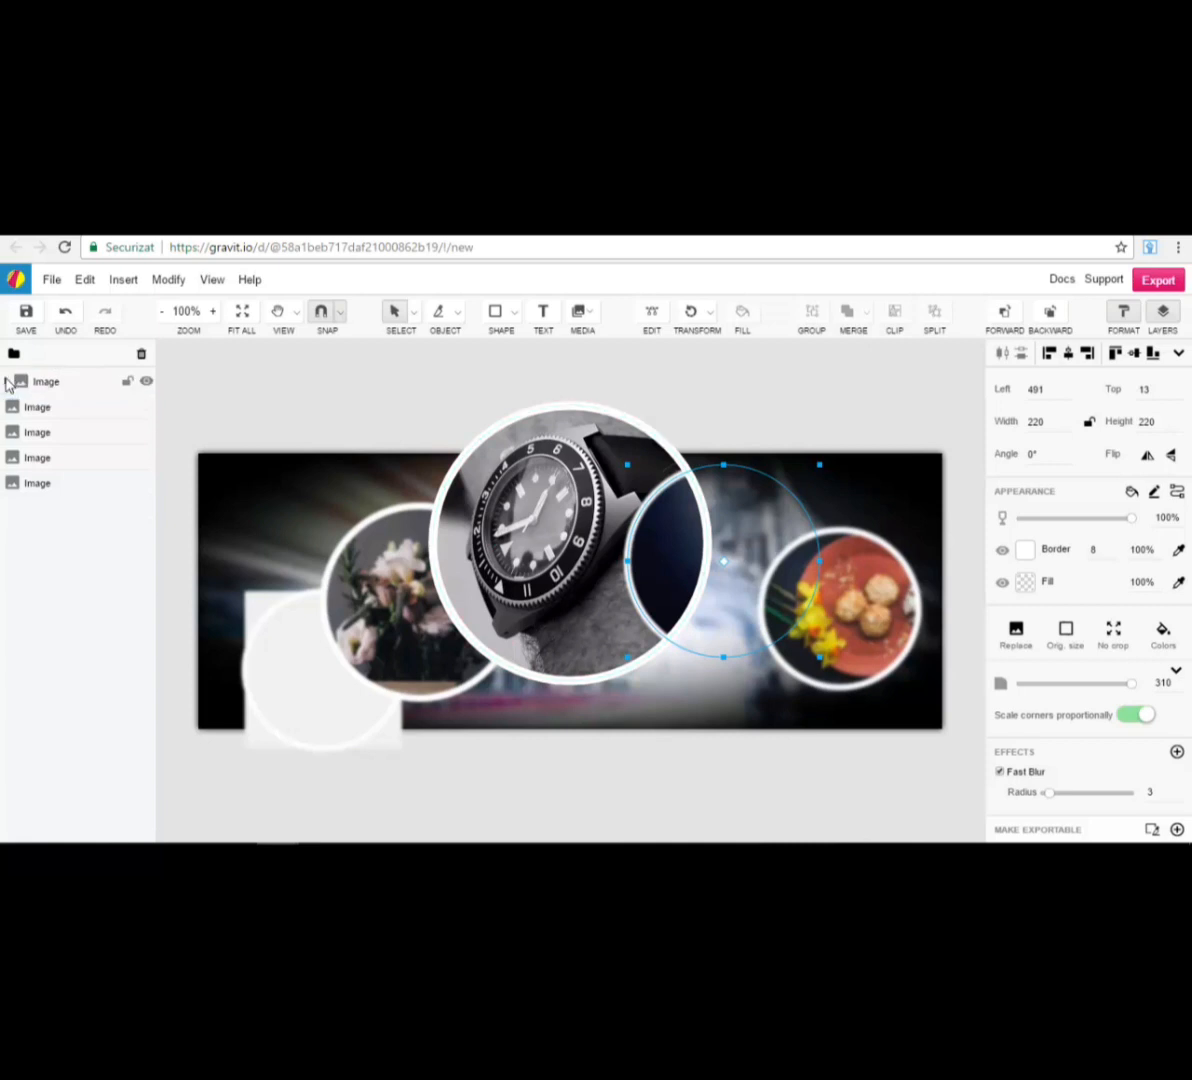
pyautogui.click(67, 314)
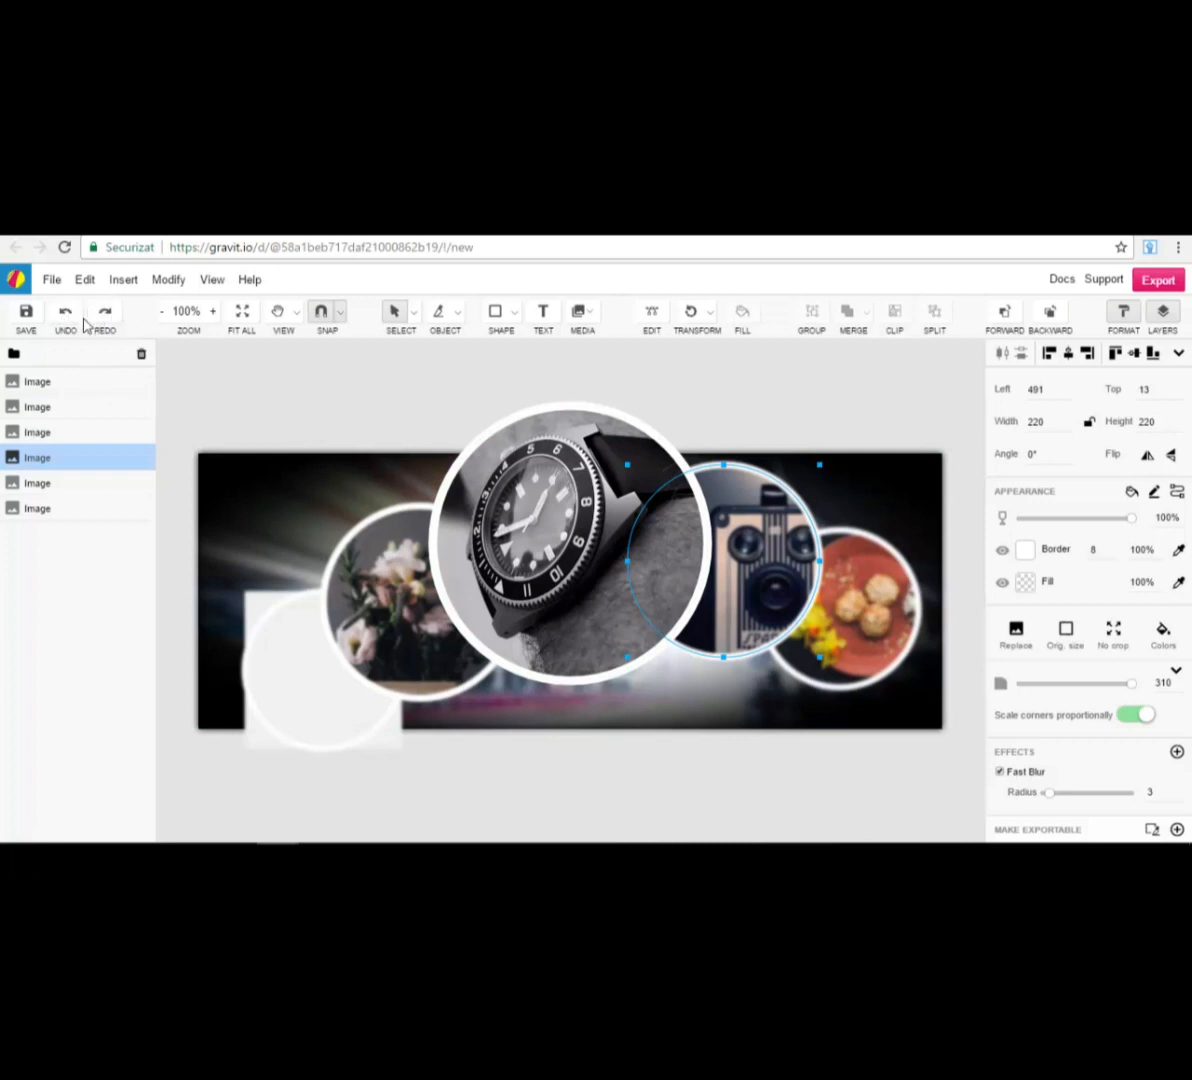
pyautogui.click(420, 390)
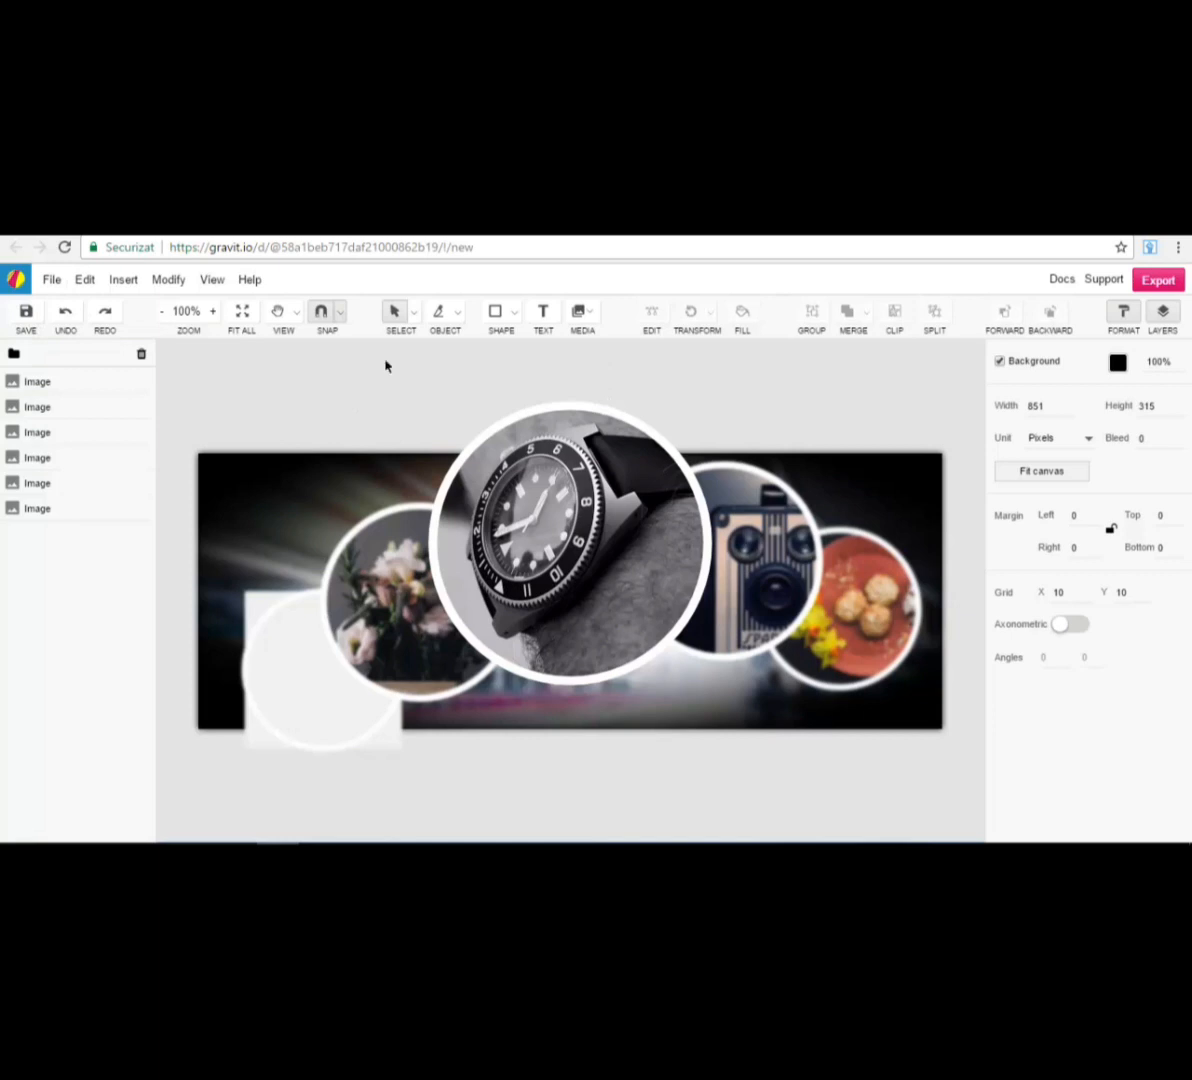
pyautogui.click(213, 279)
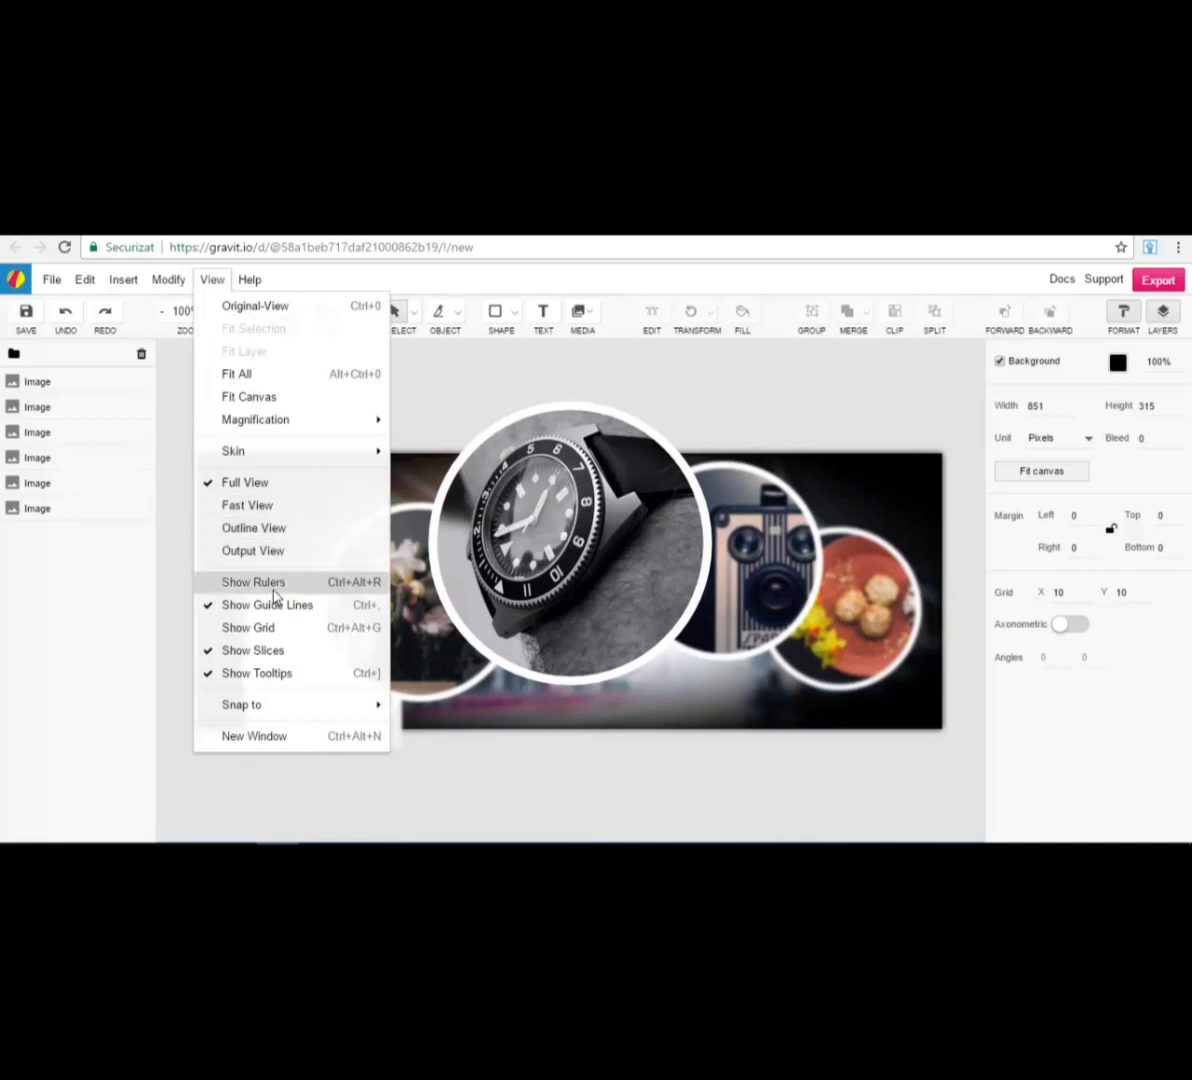
pyautogui.moveTo(252, 286)
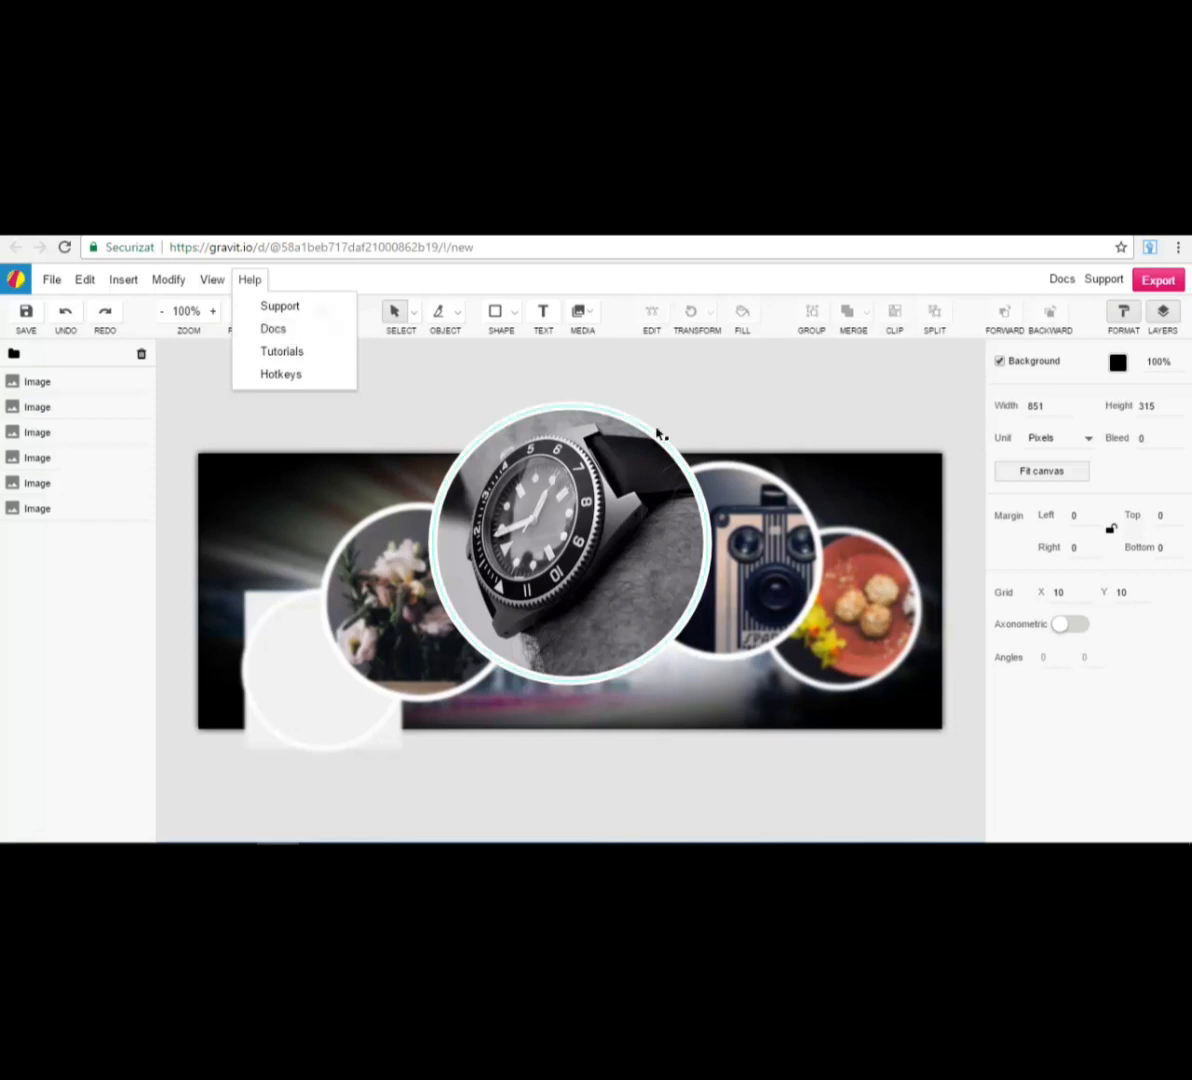
pyautogui.click(497, 378)
pyautogui.scroll(5, 496, 383)
pyautogui.scroll(-10, 497, 399)
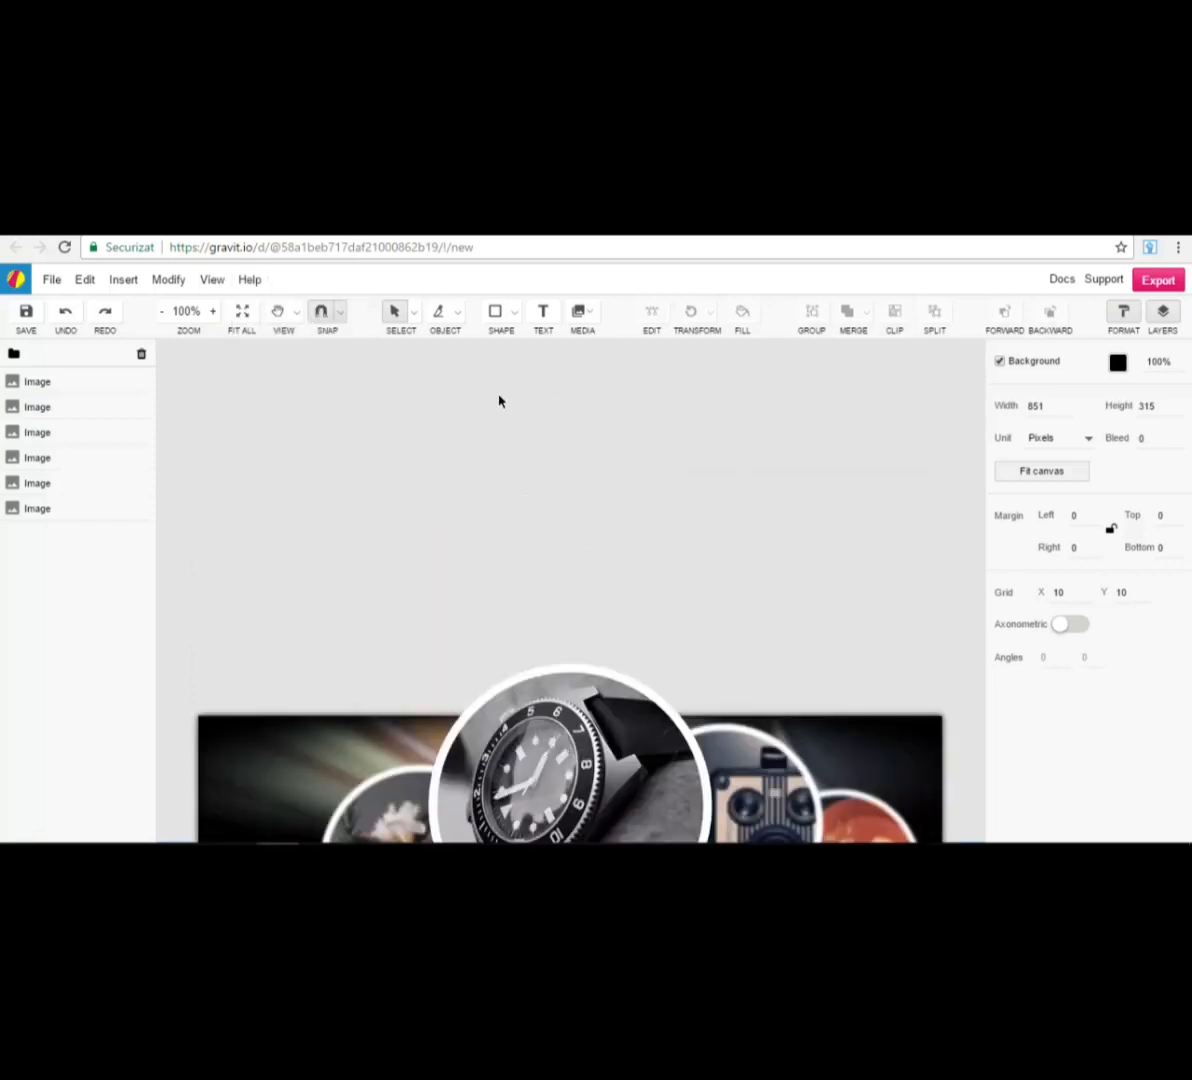
pyautogui.scroll(5, 483, 386)
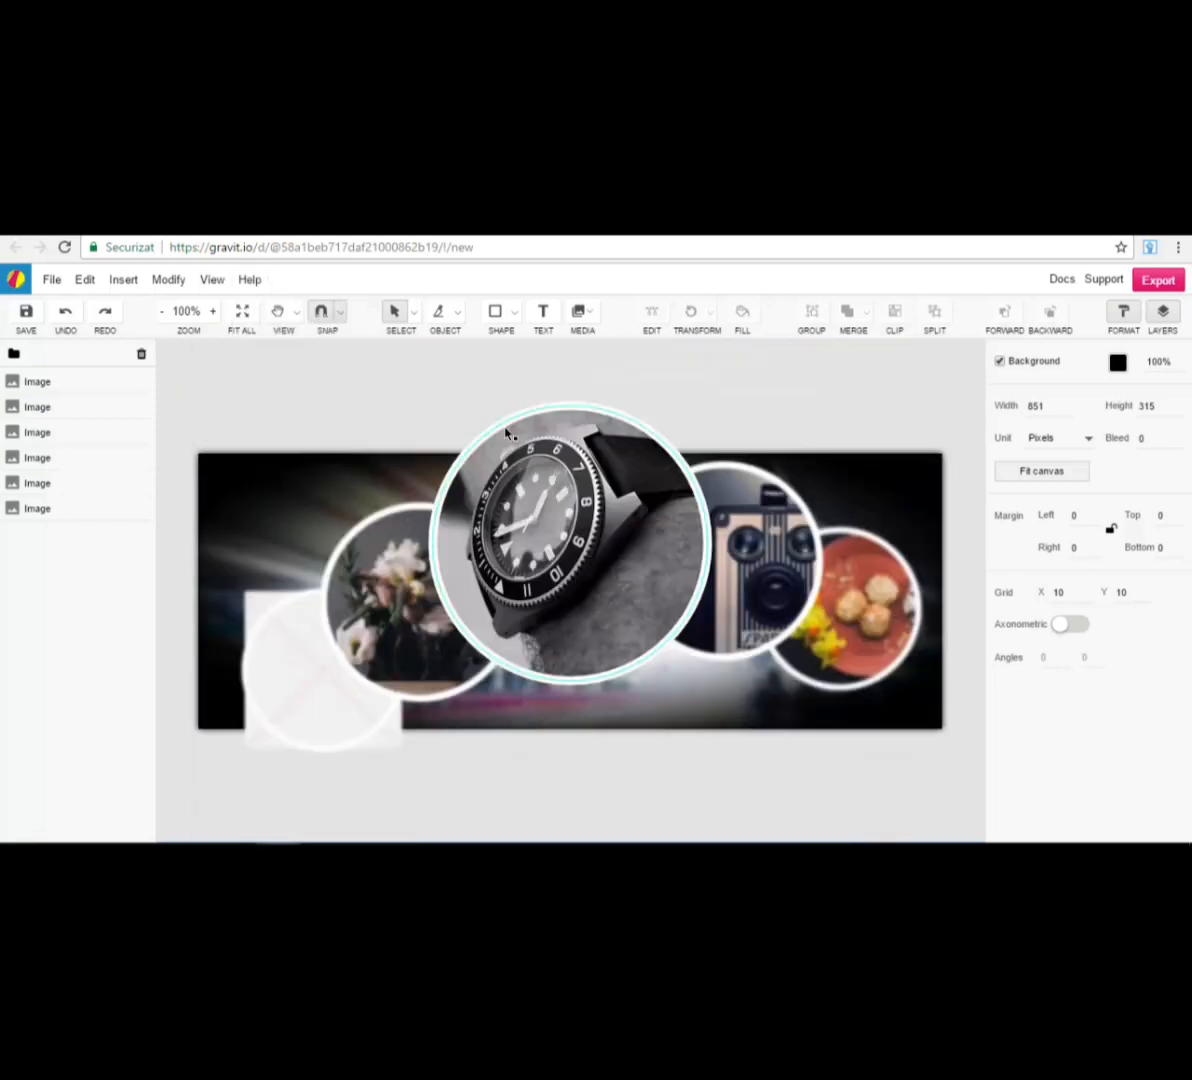
# - Browse the icon library and insert the orange piggy bank icon with the yellow light bulb
pyautogui.click(124, 280)
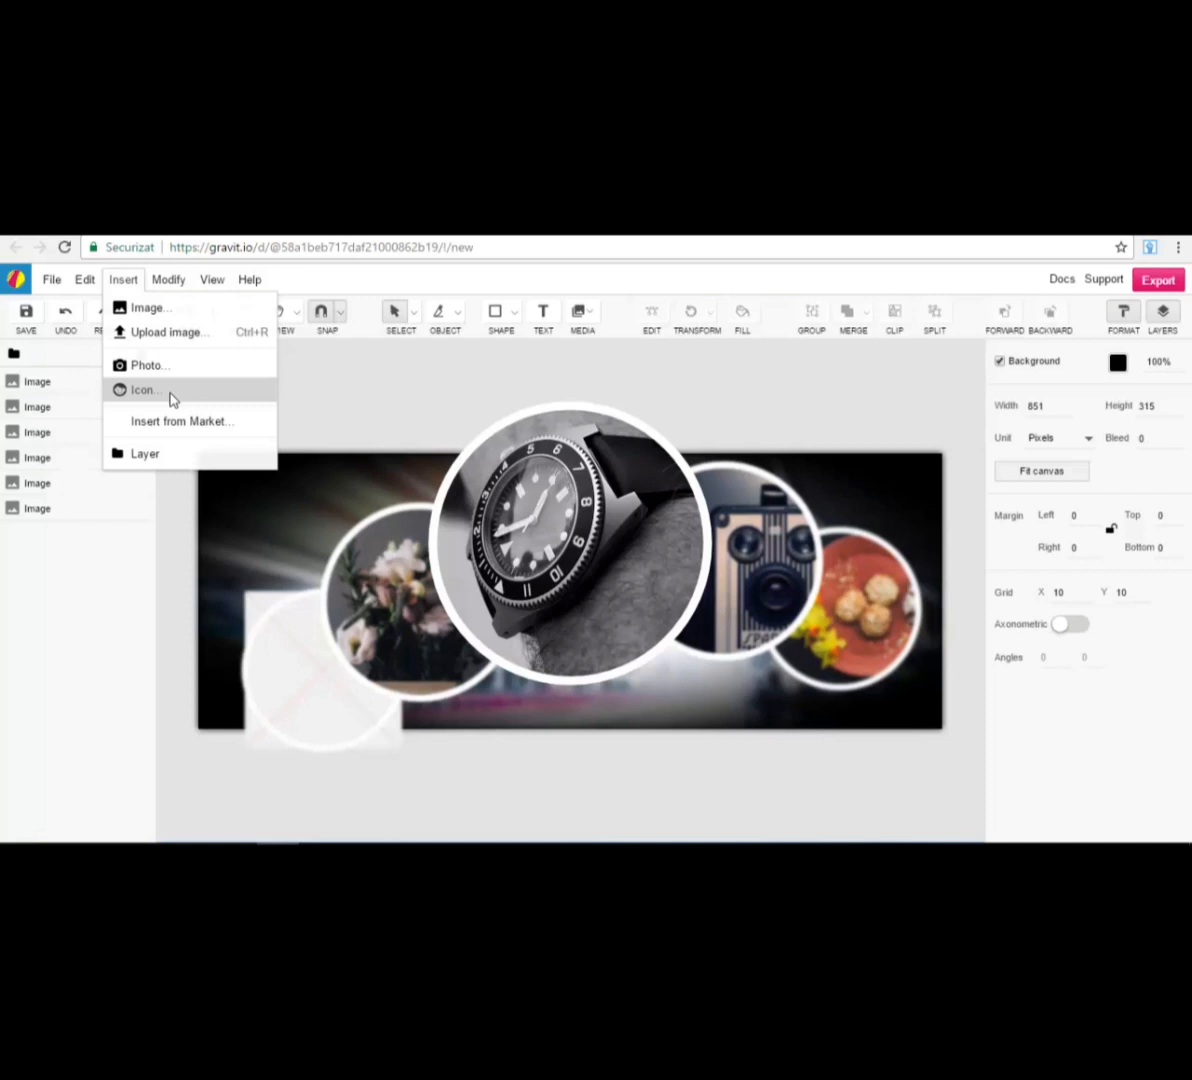
pyautogui.click(122, 281)
pyautogui.click(122, 281)
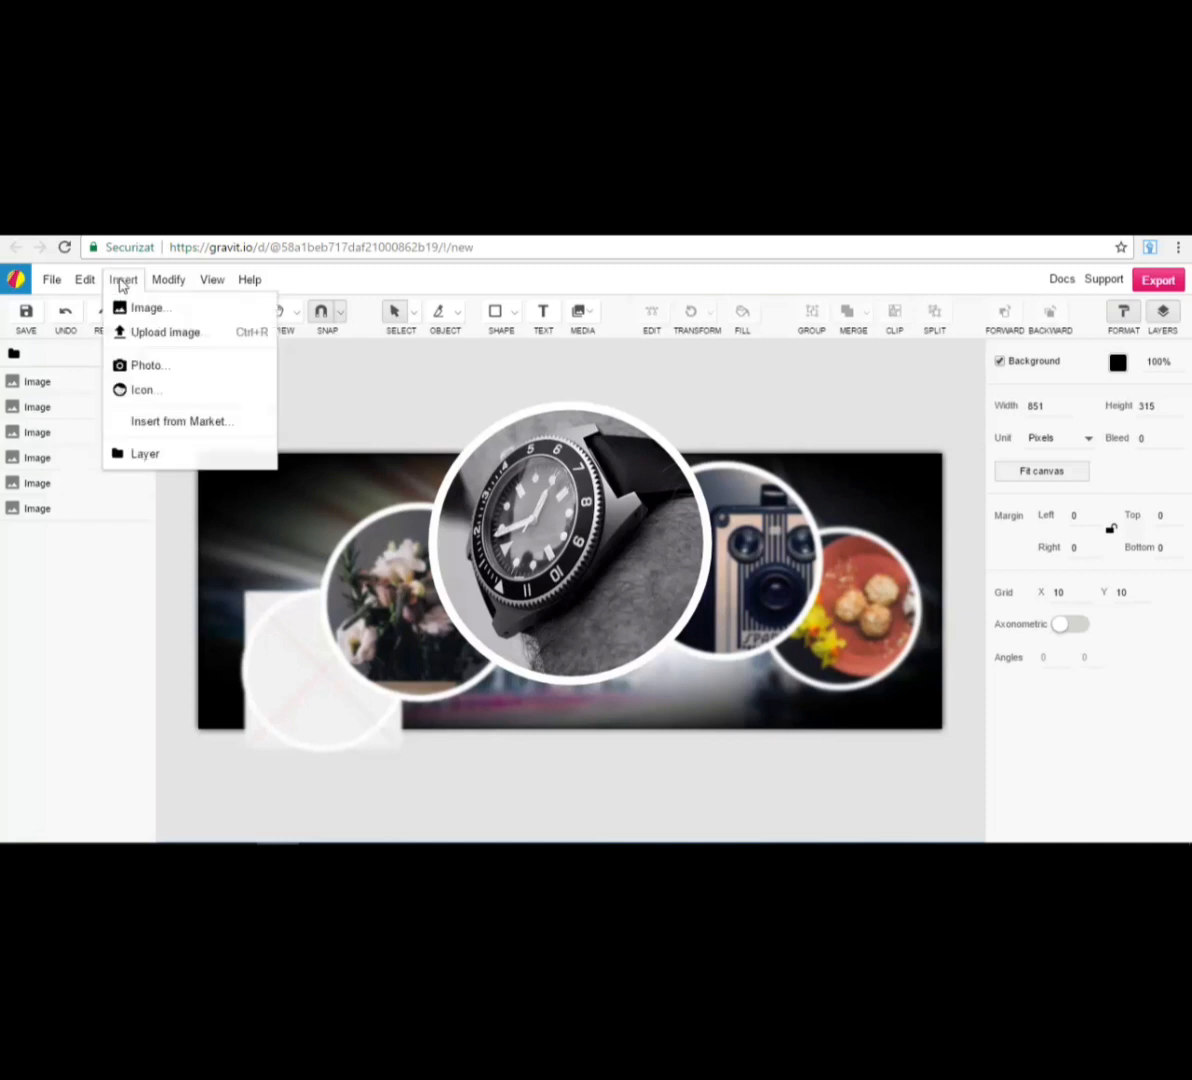
pyautogui.click(145, 390)
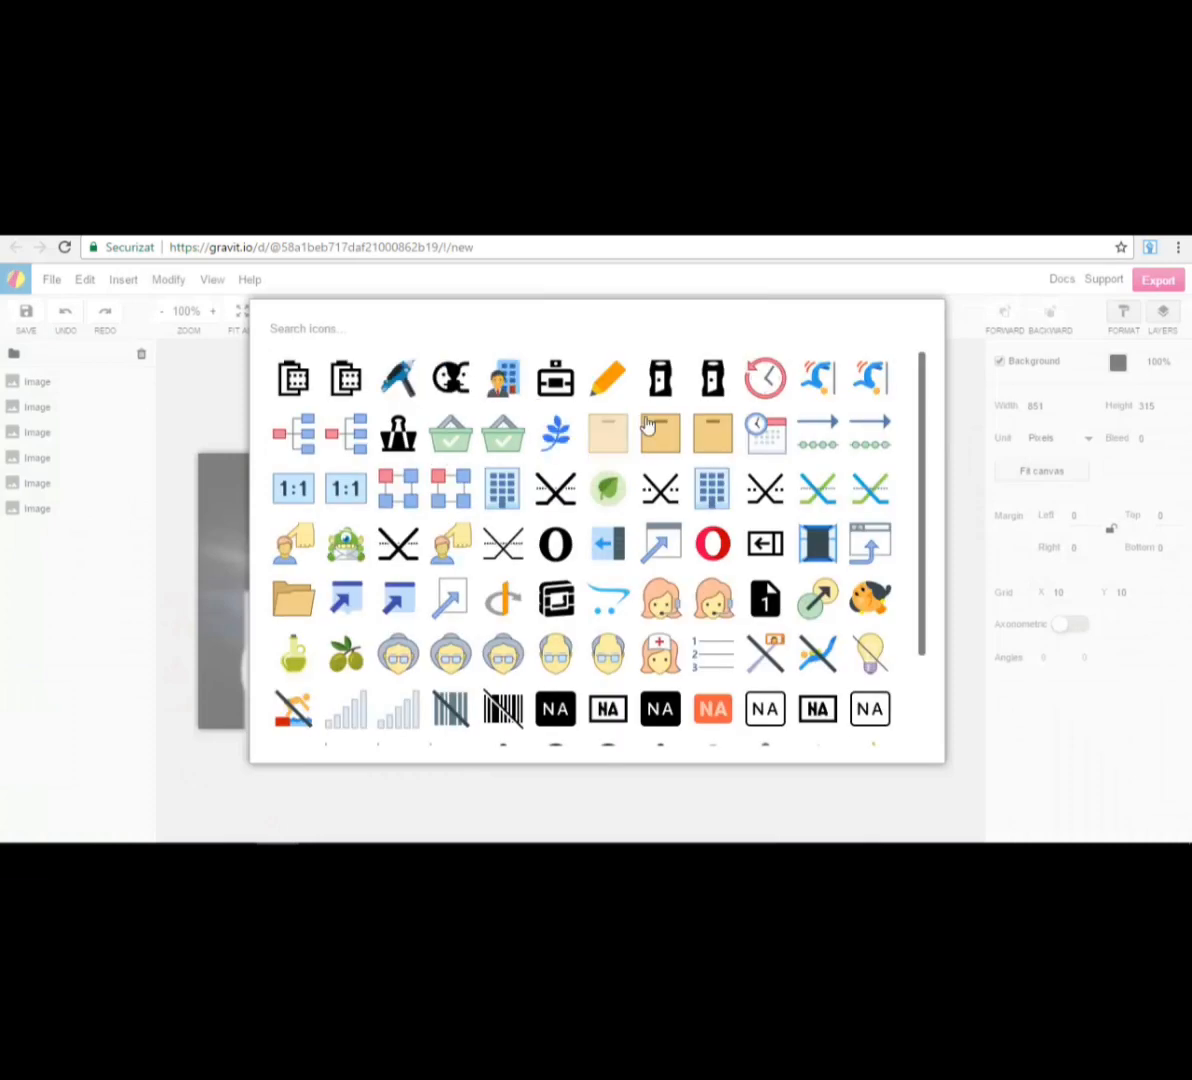
pyautogui.scroll(-1, 683, 485)
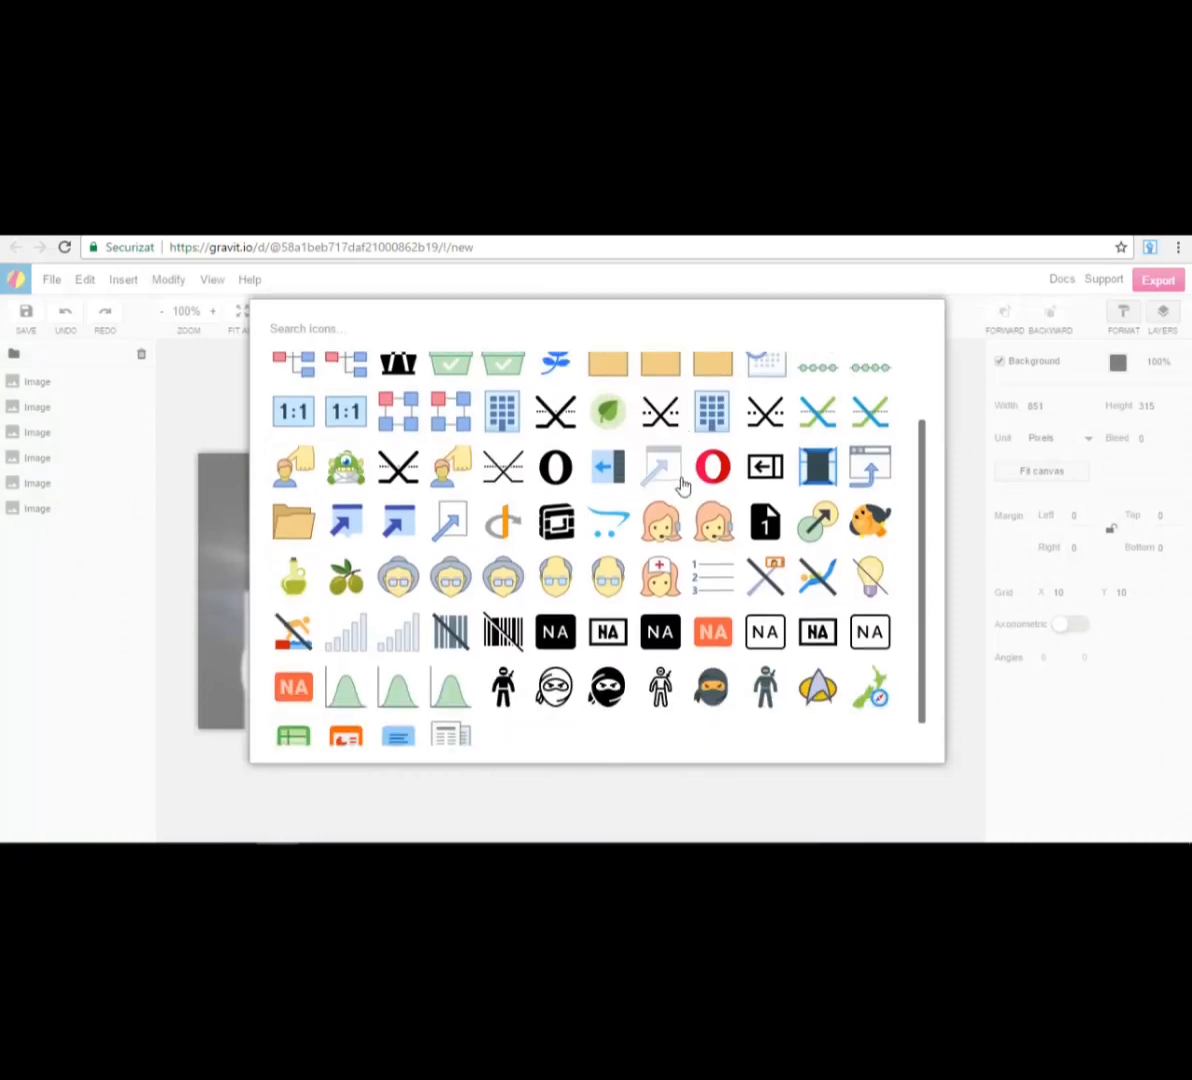
pyautogui.scroll(-3, 681, 480)
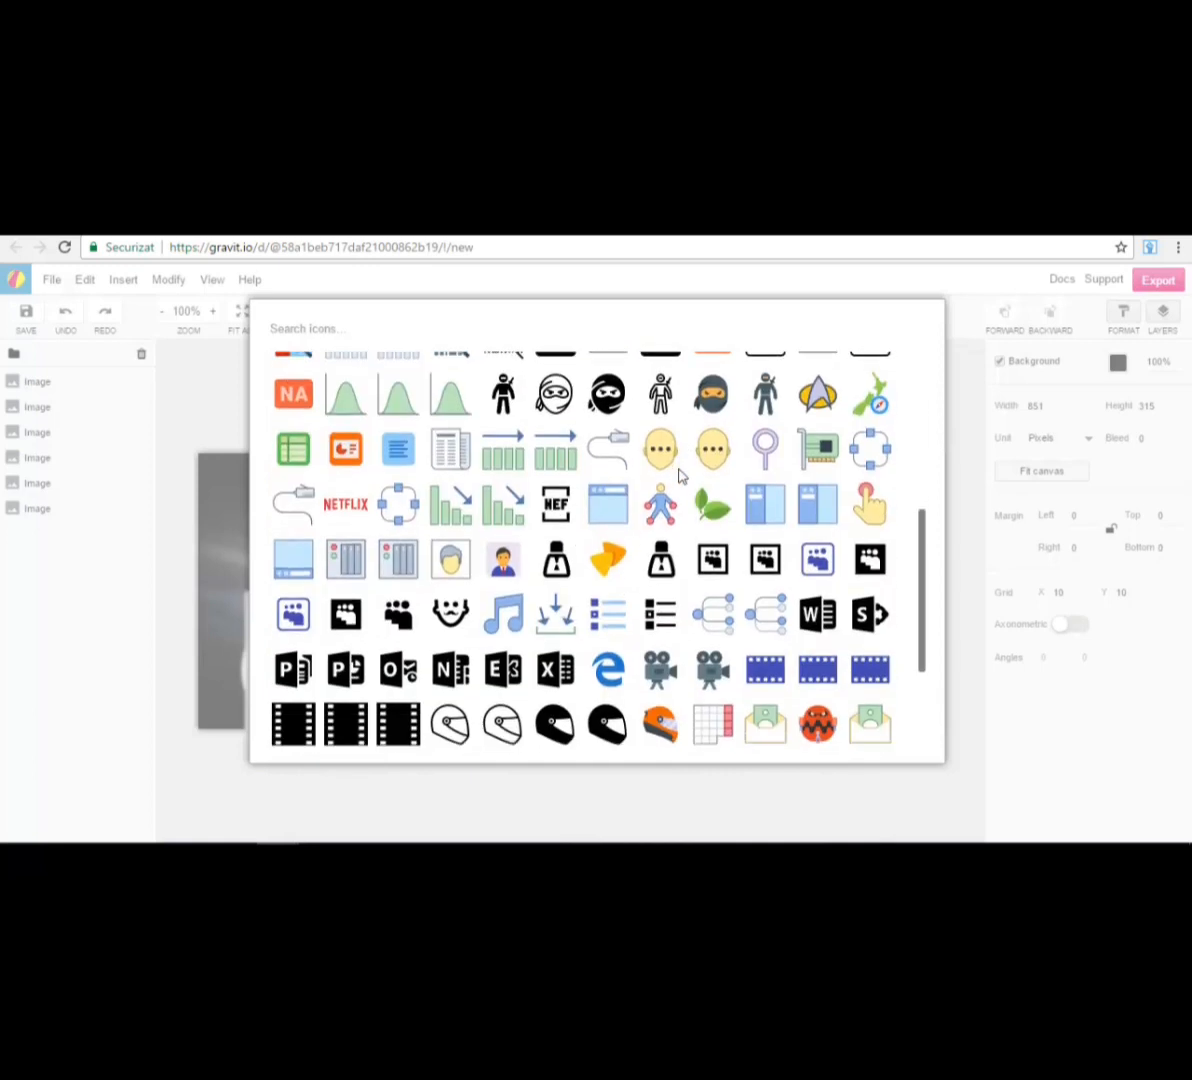
pyautogui.scroll(-3, 680, 477)
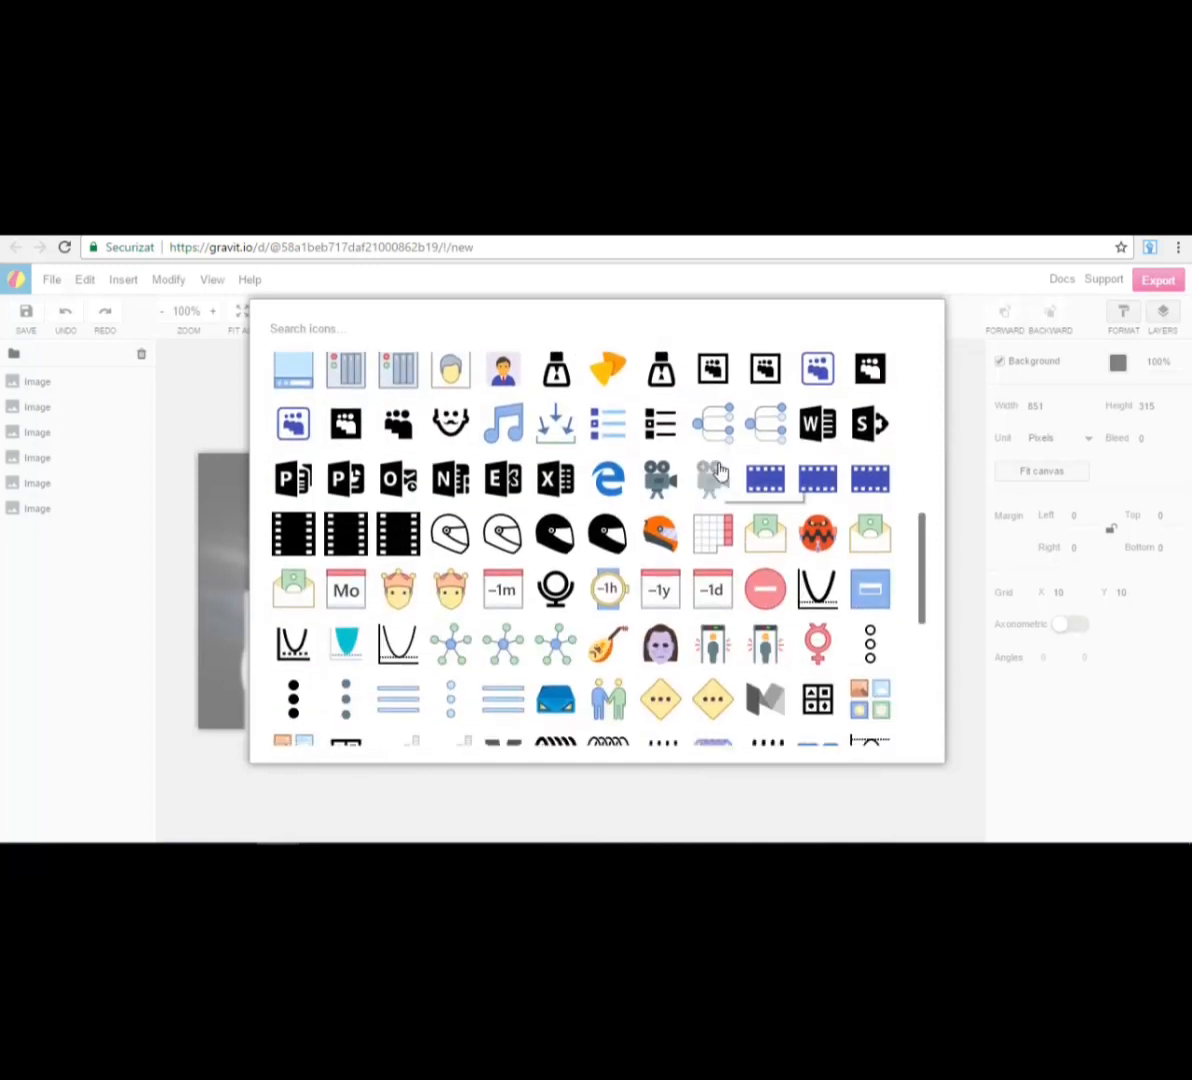
pyautogui.scroll(-6, 716, 470)
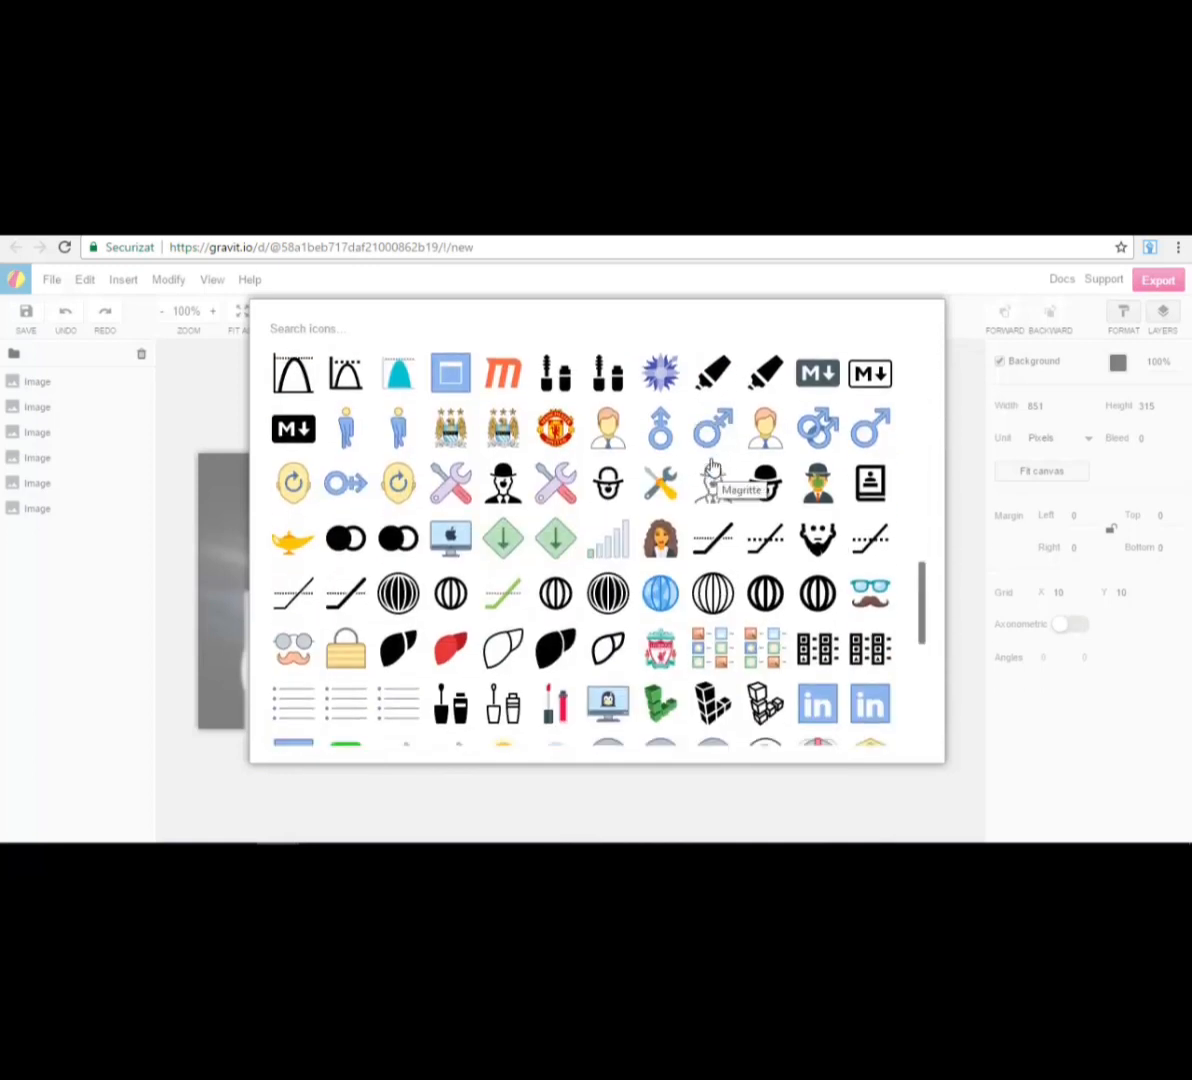
pyautogui.scroll(-4, 679, 438)
pyautogui.scroll(-7, 679, 438)
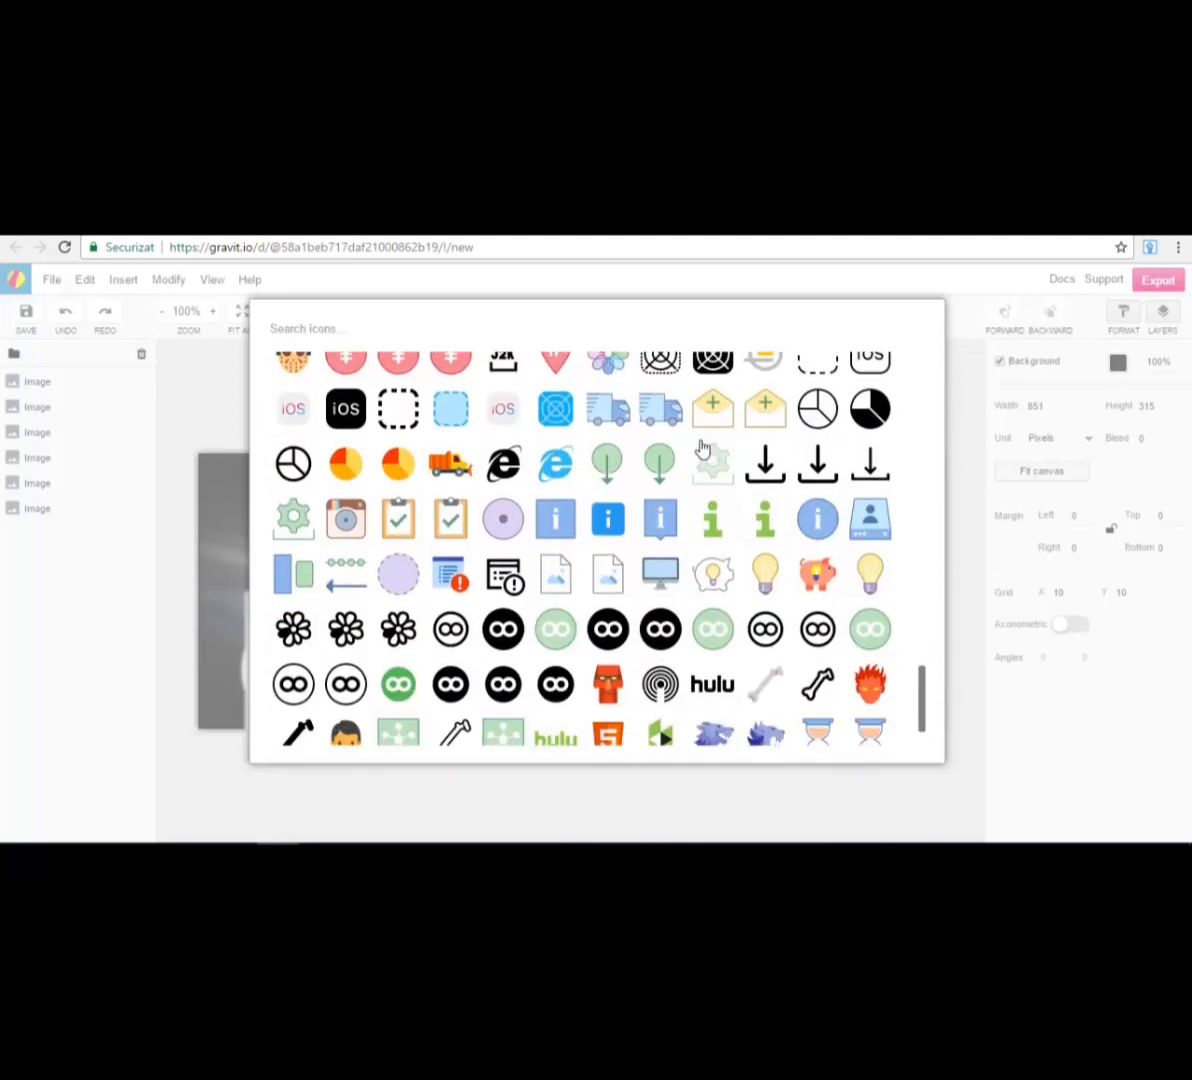
pyautogui.scroll(-2, 706, 450)
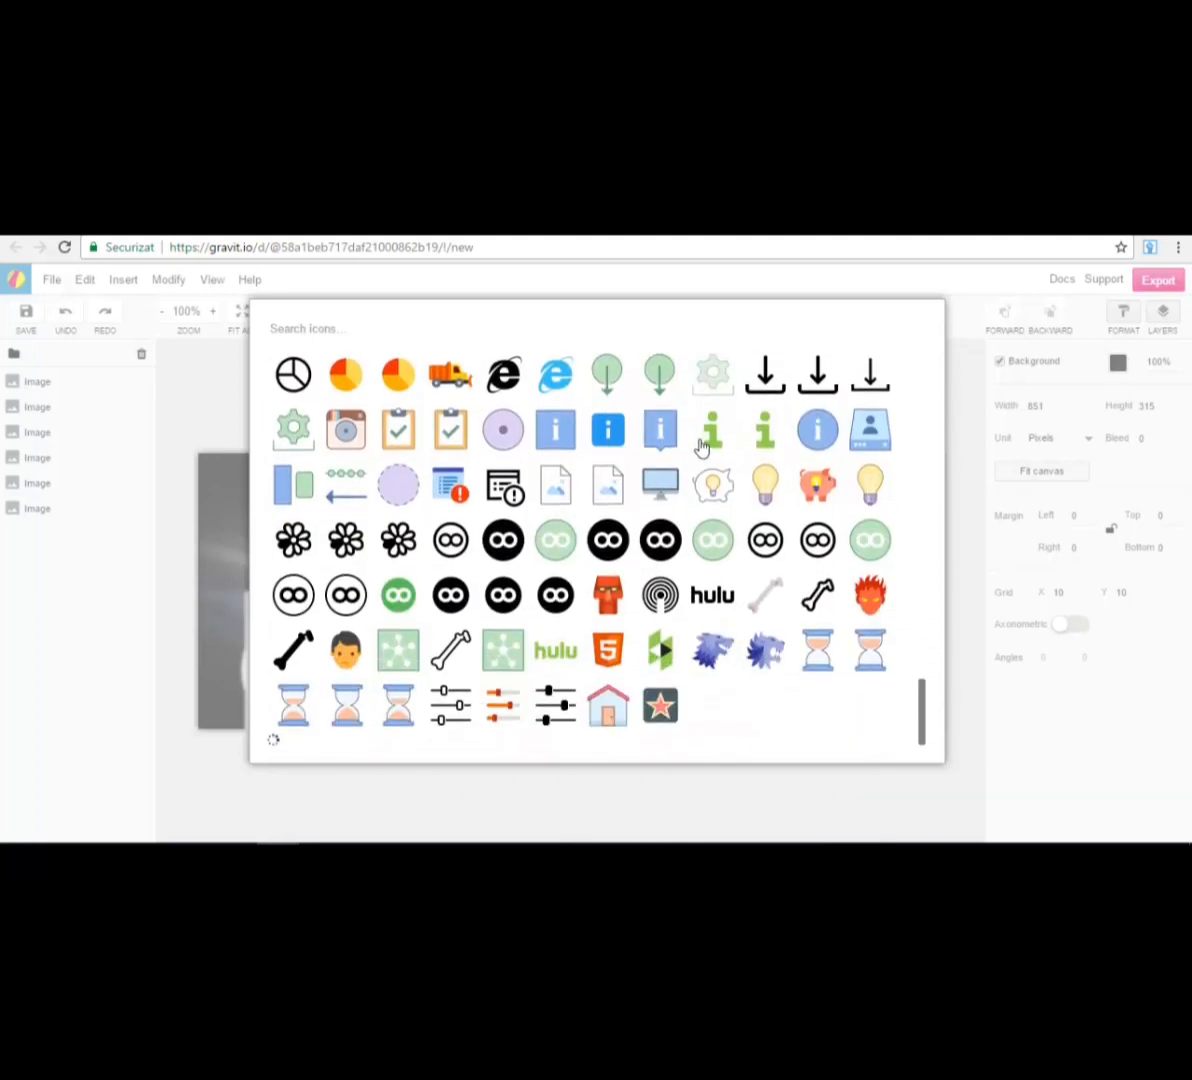
pyautogui.click(818, 484)
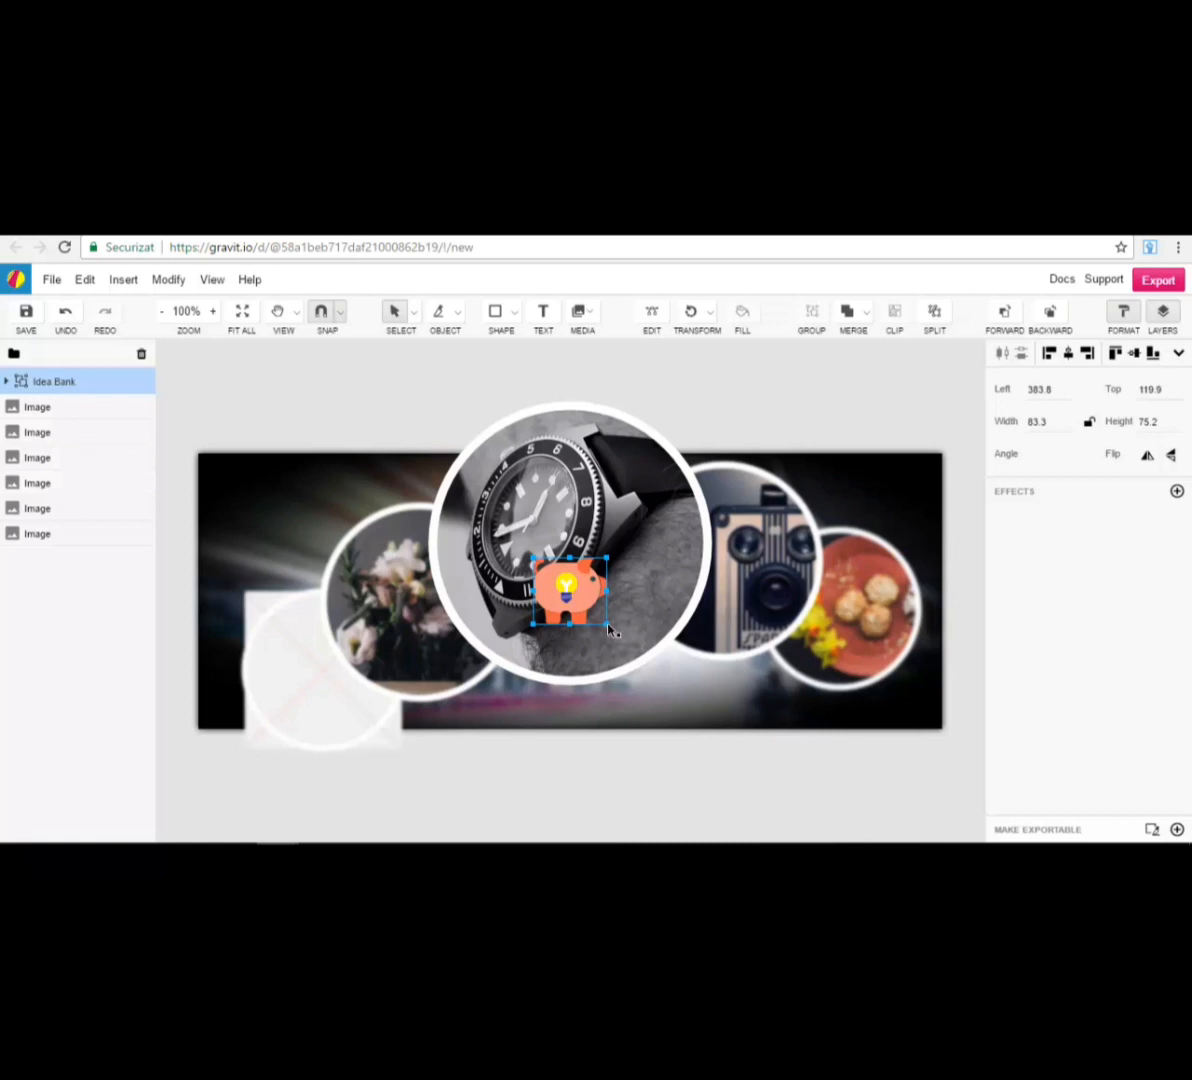
# - Enlarge the piggy bank icon to about 239 × 213 px near the cover's upper-left corner, and delete it
pyautogui.moveTo(608, 626); pyautogui.dragTo(665, 680)
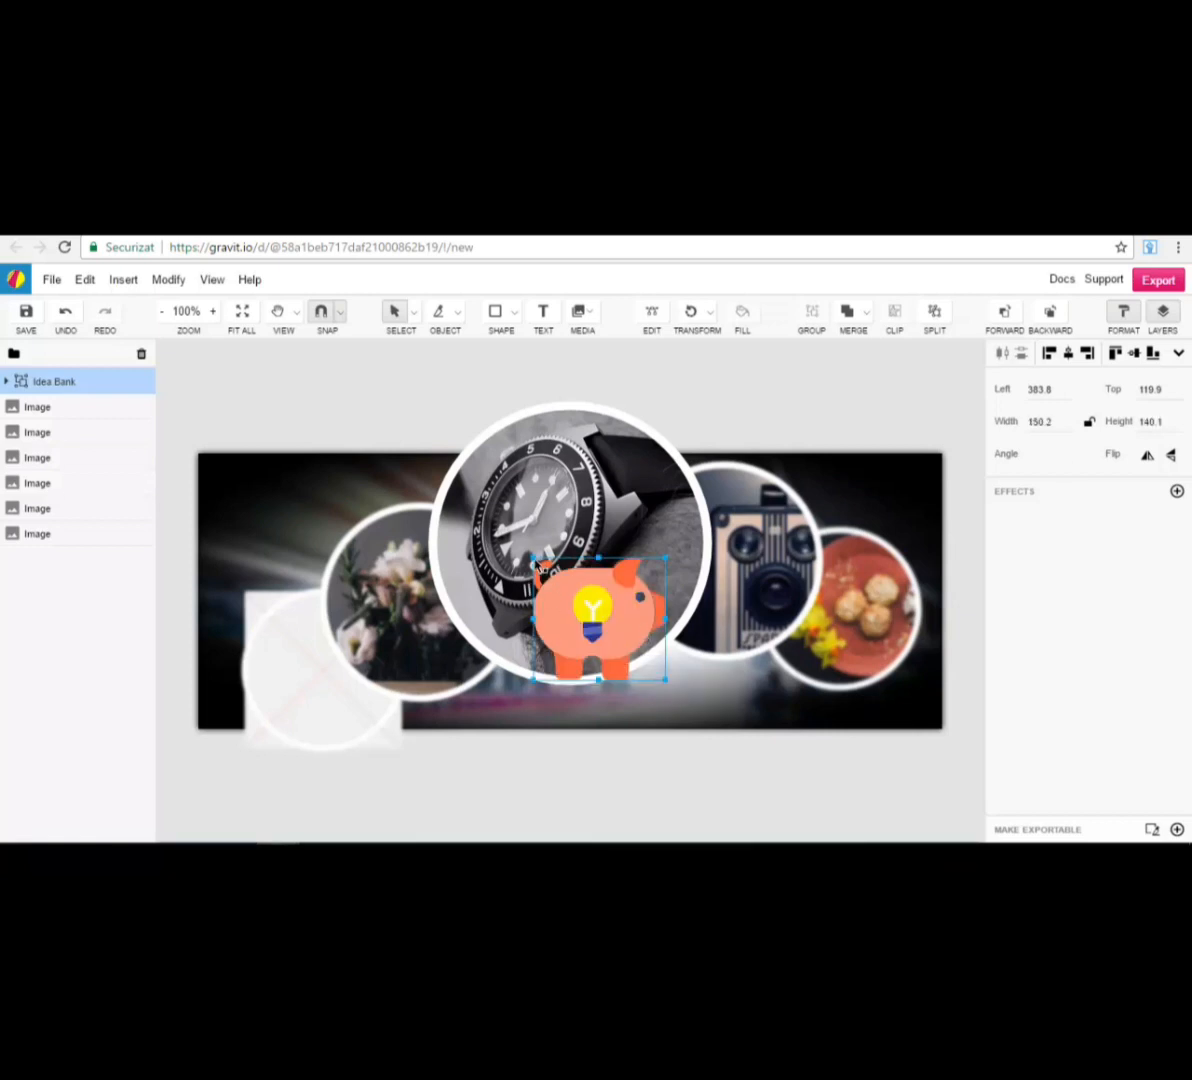
pyautogui.moveTo(538, 567); pyautogui.dragTo(469, 518)
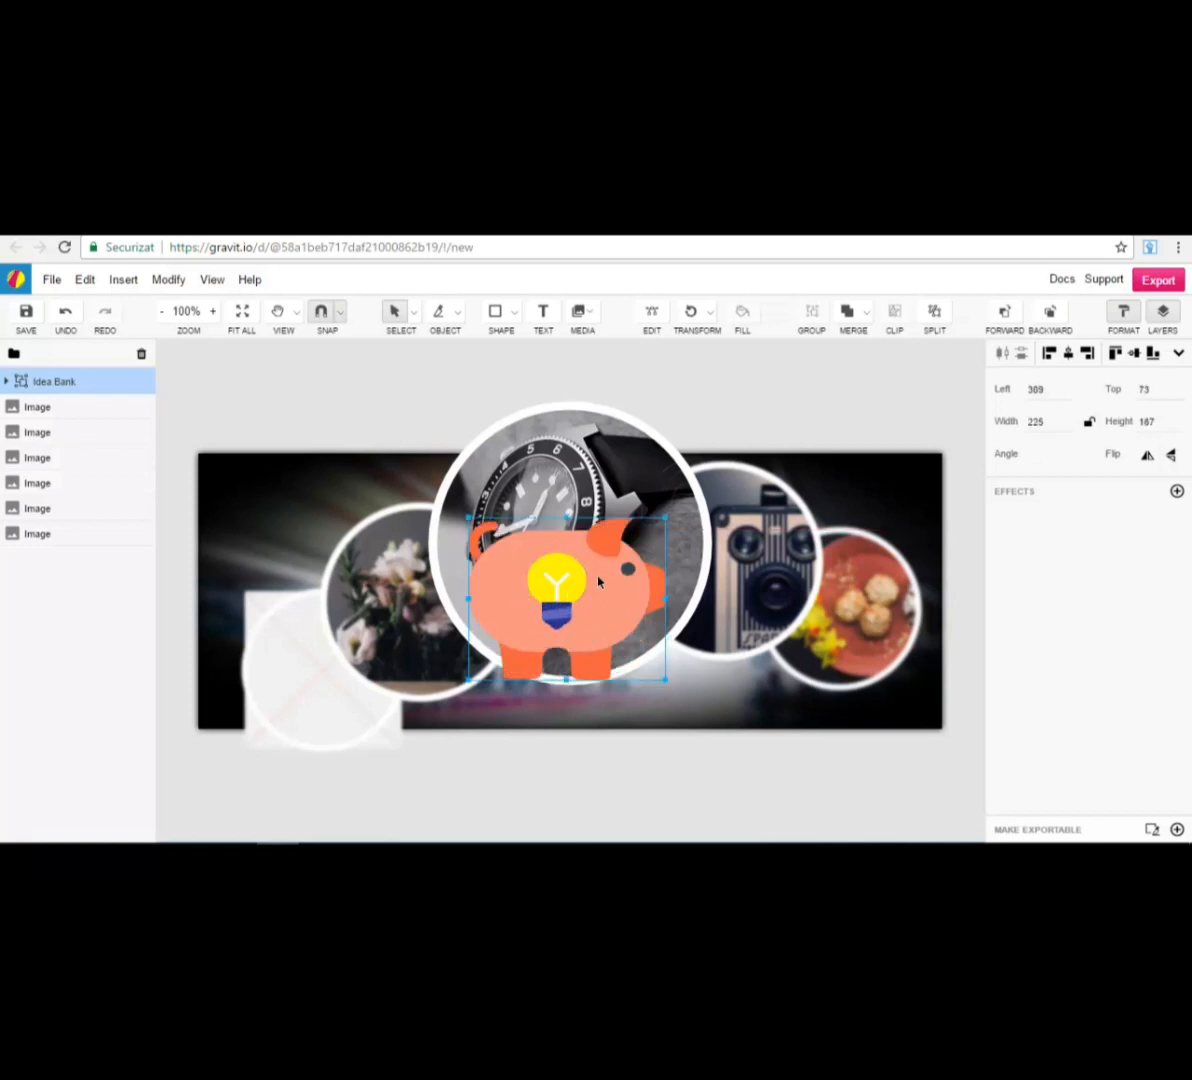
pyautogui.moveTo(598, 582); pyautogui.dragTo(346, 562)
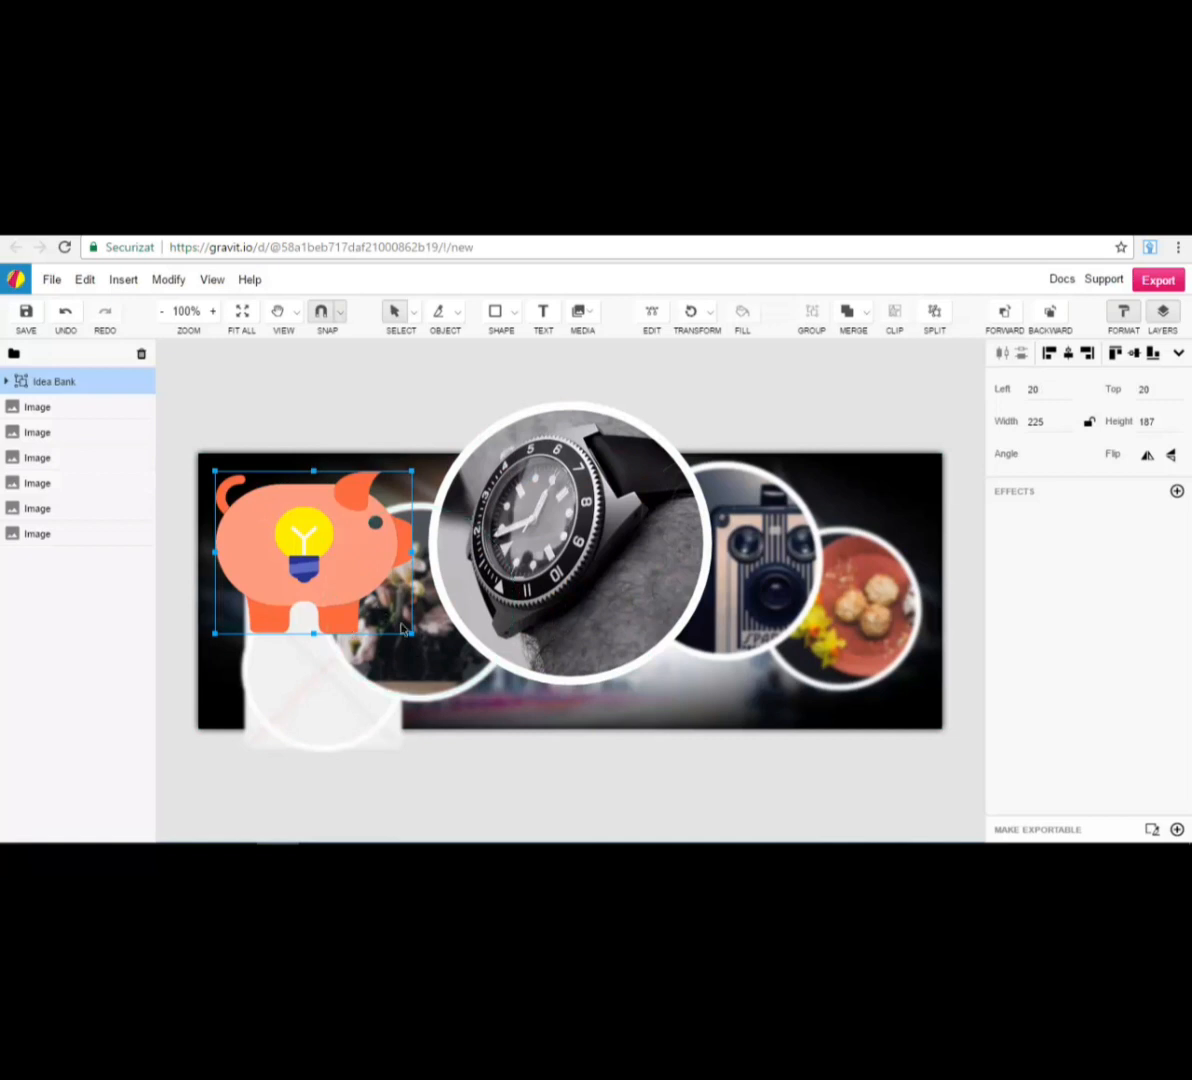
pyautogui.moveTo(413, 636)
pyautogui.mouseDown()
pyautogui.moveTo(390, 690)
pyautogui.moveTo(428, 683)
pyautogui.moveTo(424, 657)
pyautogui.mouseUp()
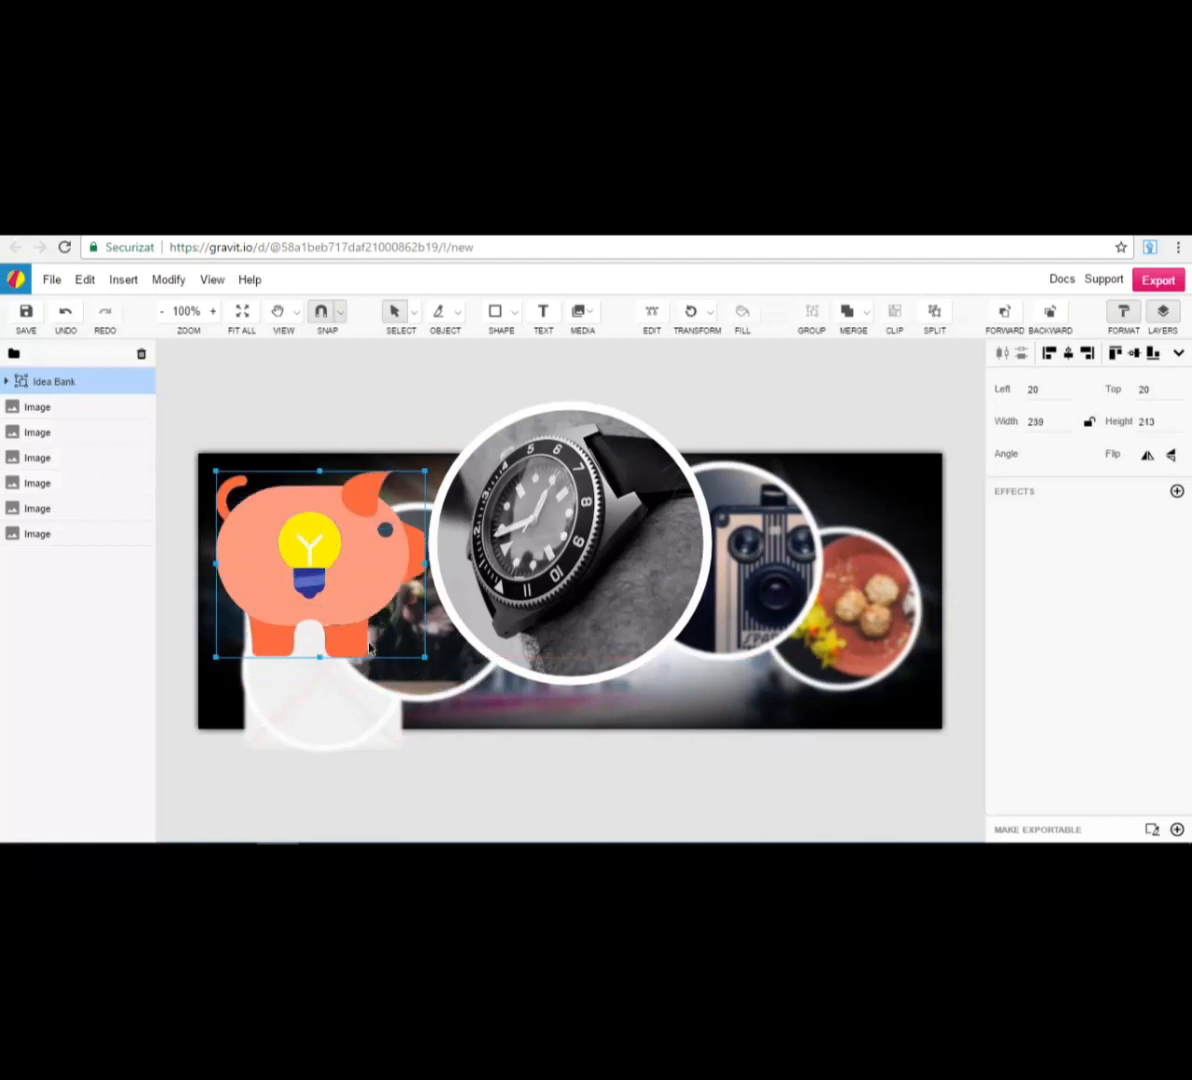
pyautogui.moveTo(343, 558); pyautogui.dragTo(337, 563)
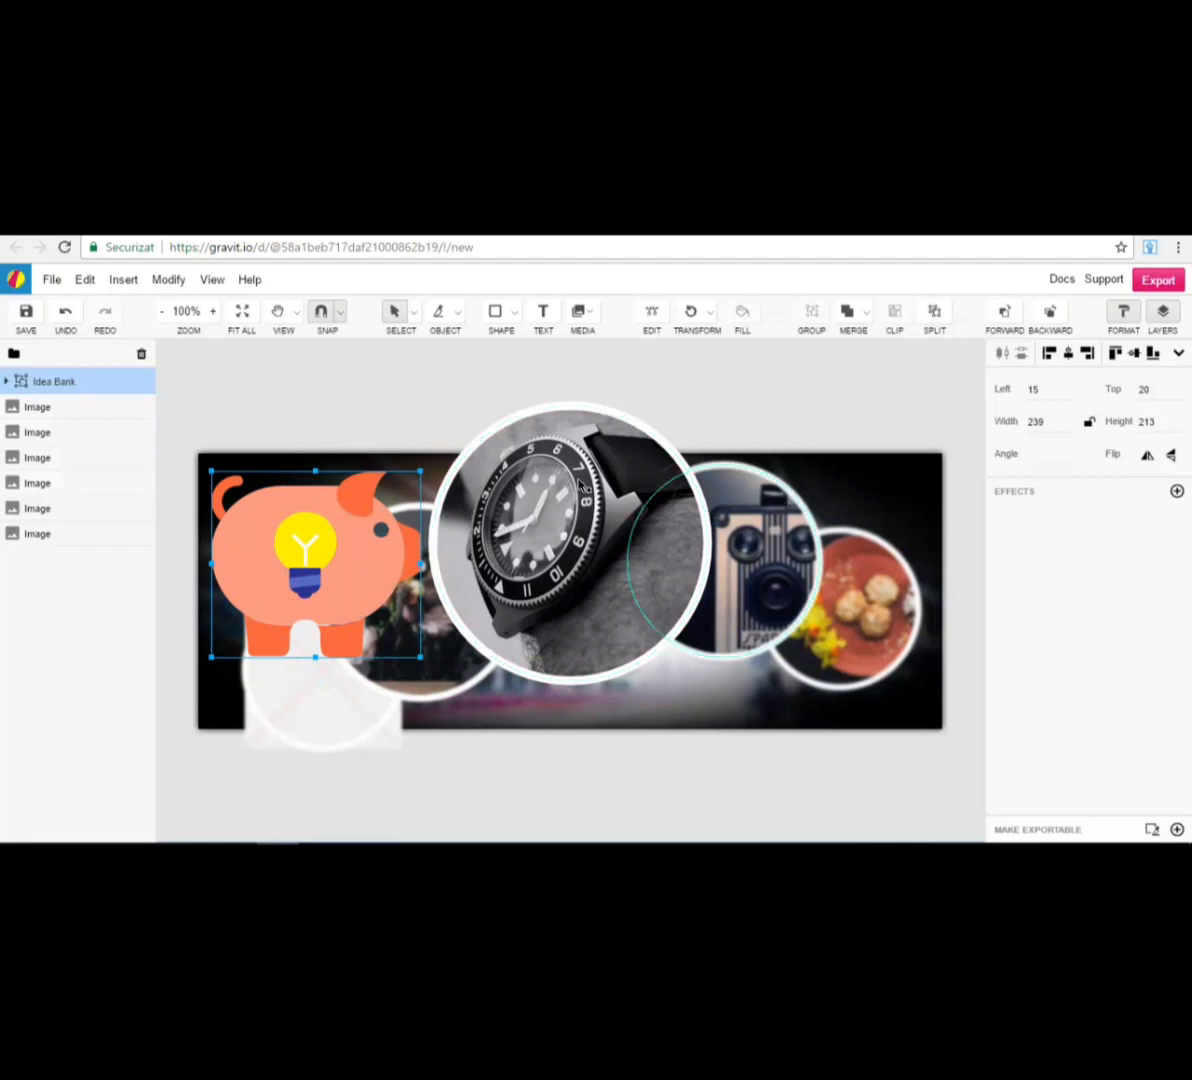
pyautogui.press('Delete')
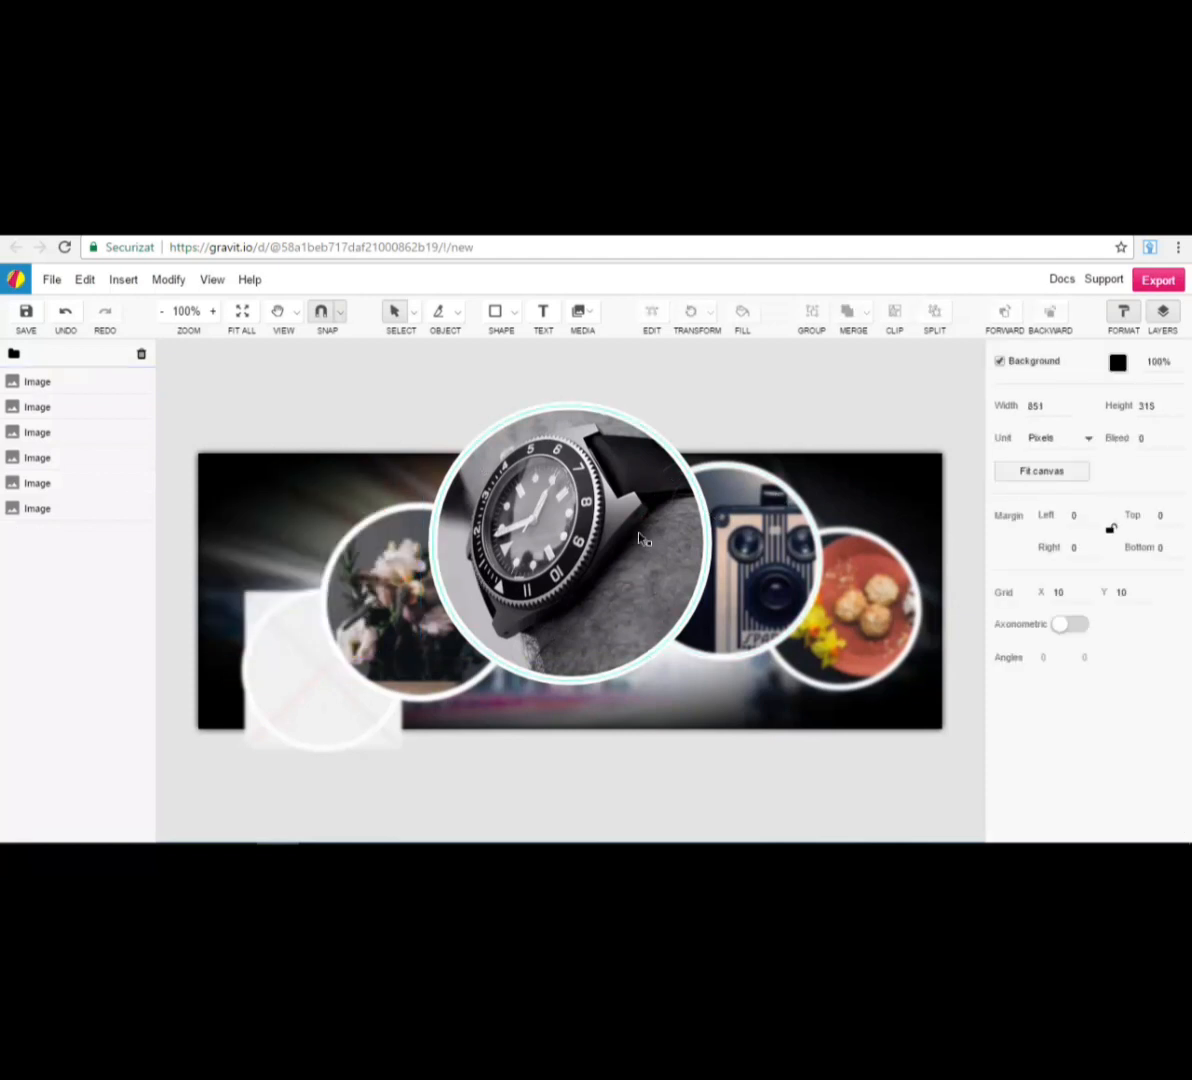
# - Open the replacement image search for the watch image and close it without choosing an image
pyautogui.click(556, 510)
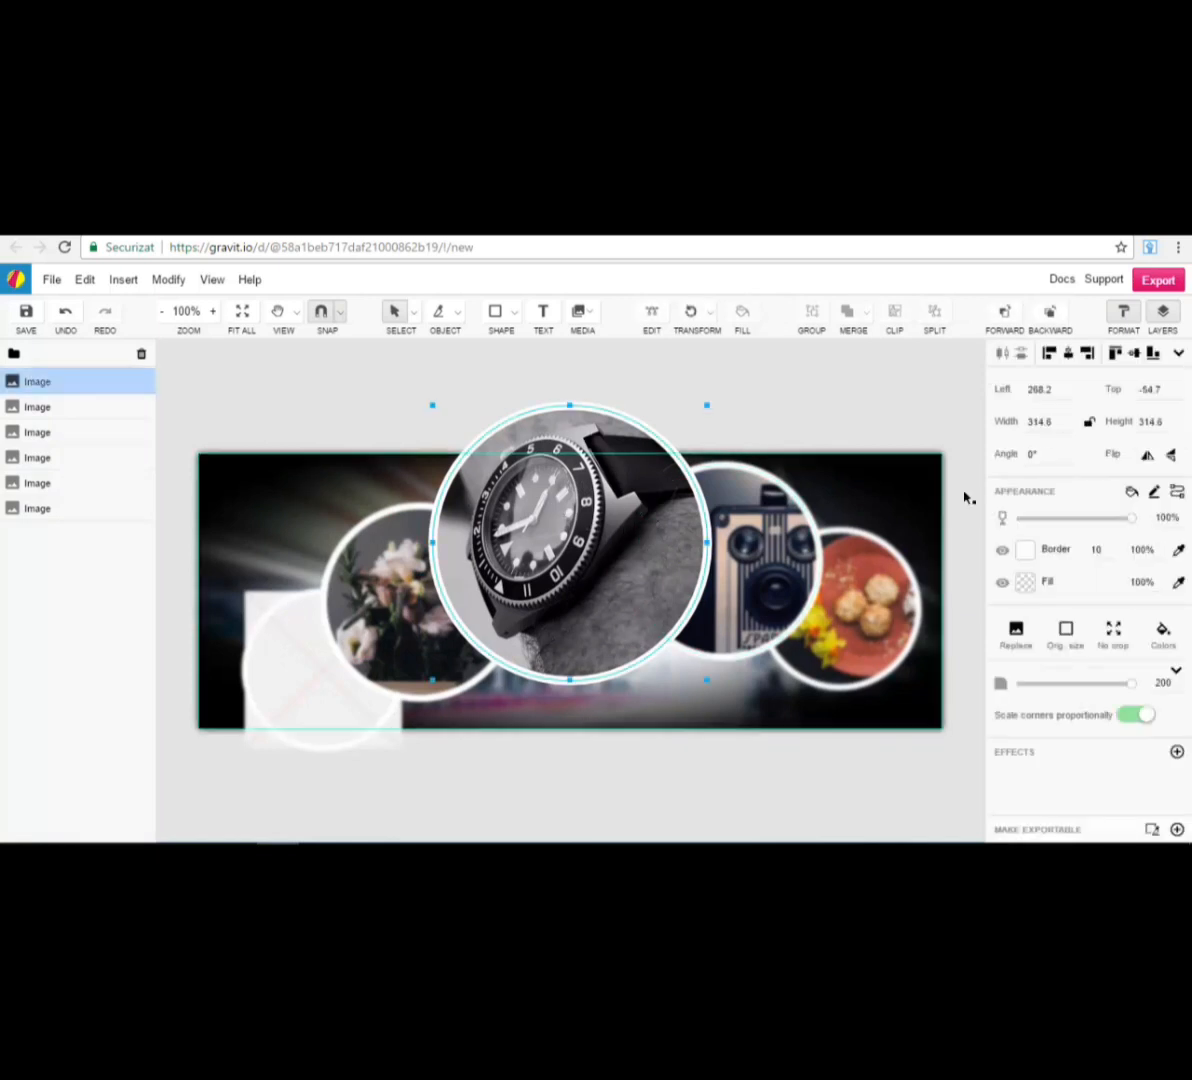
pyautogui.click(1015, 632)
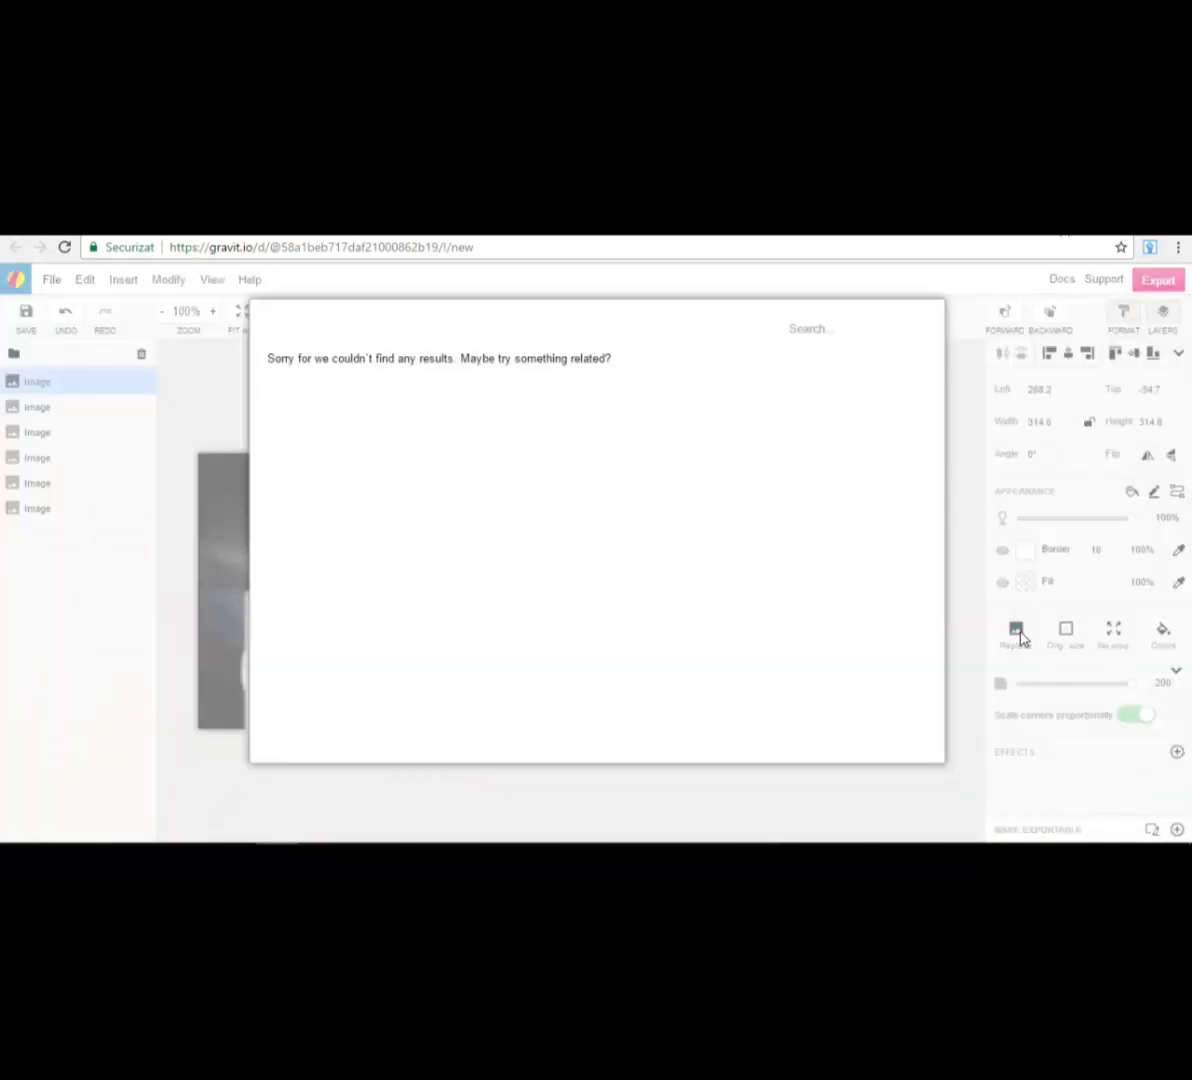
pyautogui.click(807, 332)
pyautogui.click(999, 553)
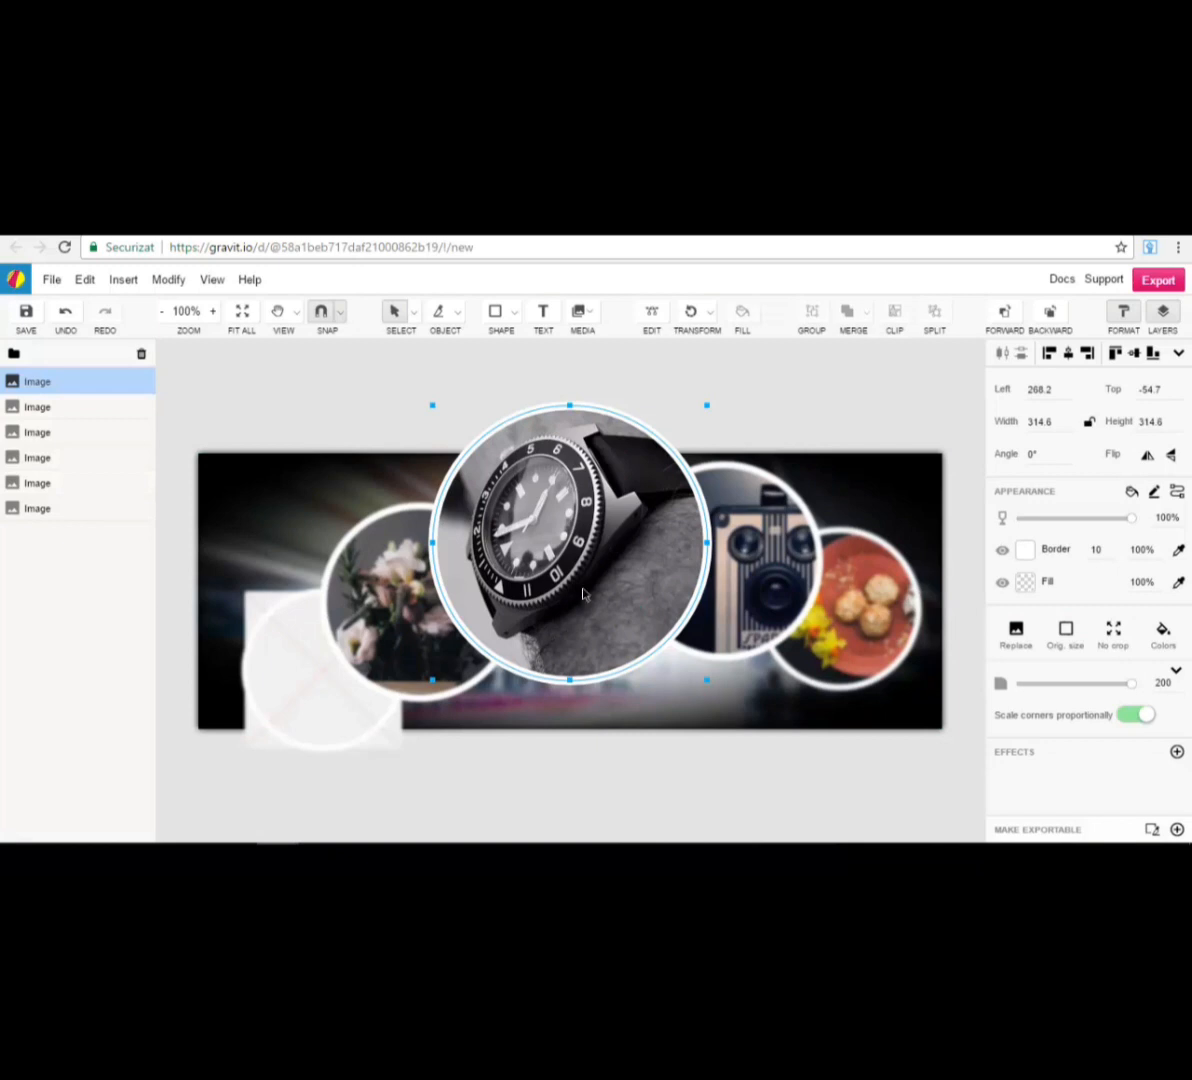
# - Set the rotation angle of the watch image to -2° and keep the image selected
pyautogui.scroll(-2, 557, 533)
pyautogui.scroll(1, 590, 469)
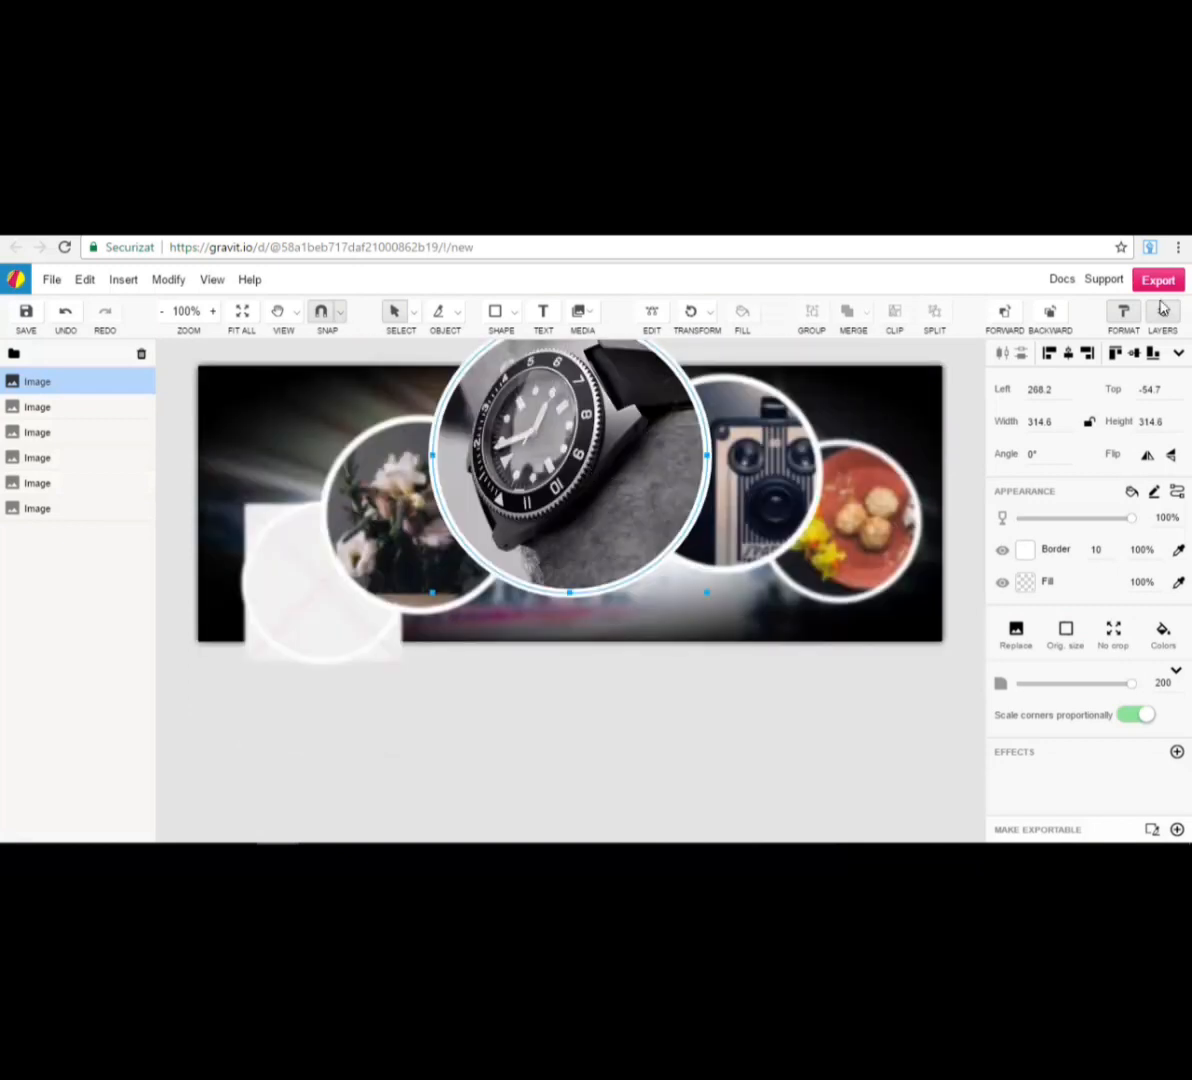
pyautogui.click(1124, 313)
pyautogui.click(1124, 313)
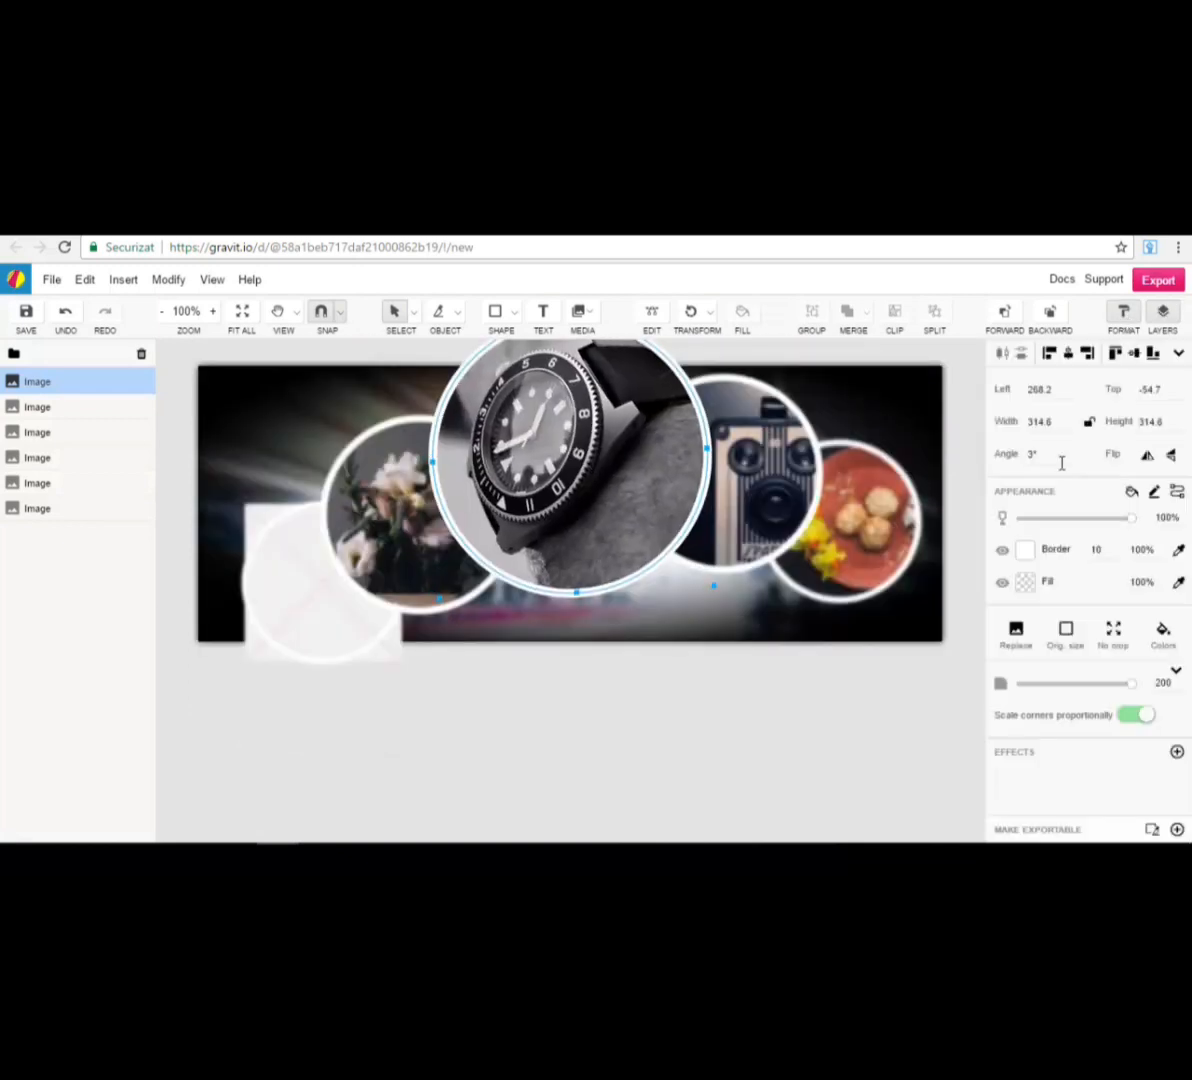
pyautogui.scroll(3, 871, 556)
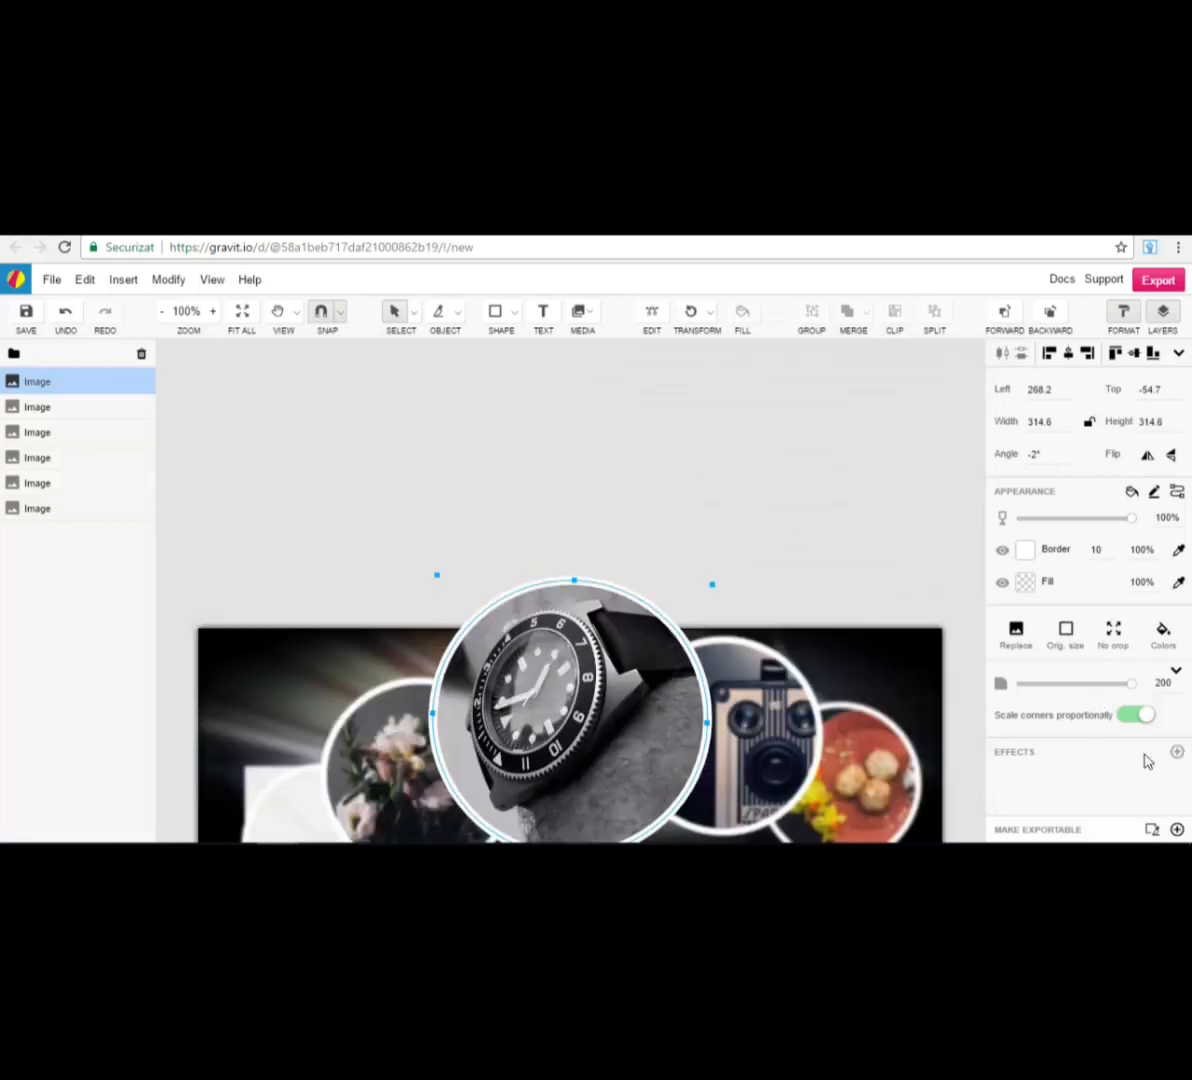
pyautogui.click(851, 532)
pyautogui.click(663, 661)
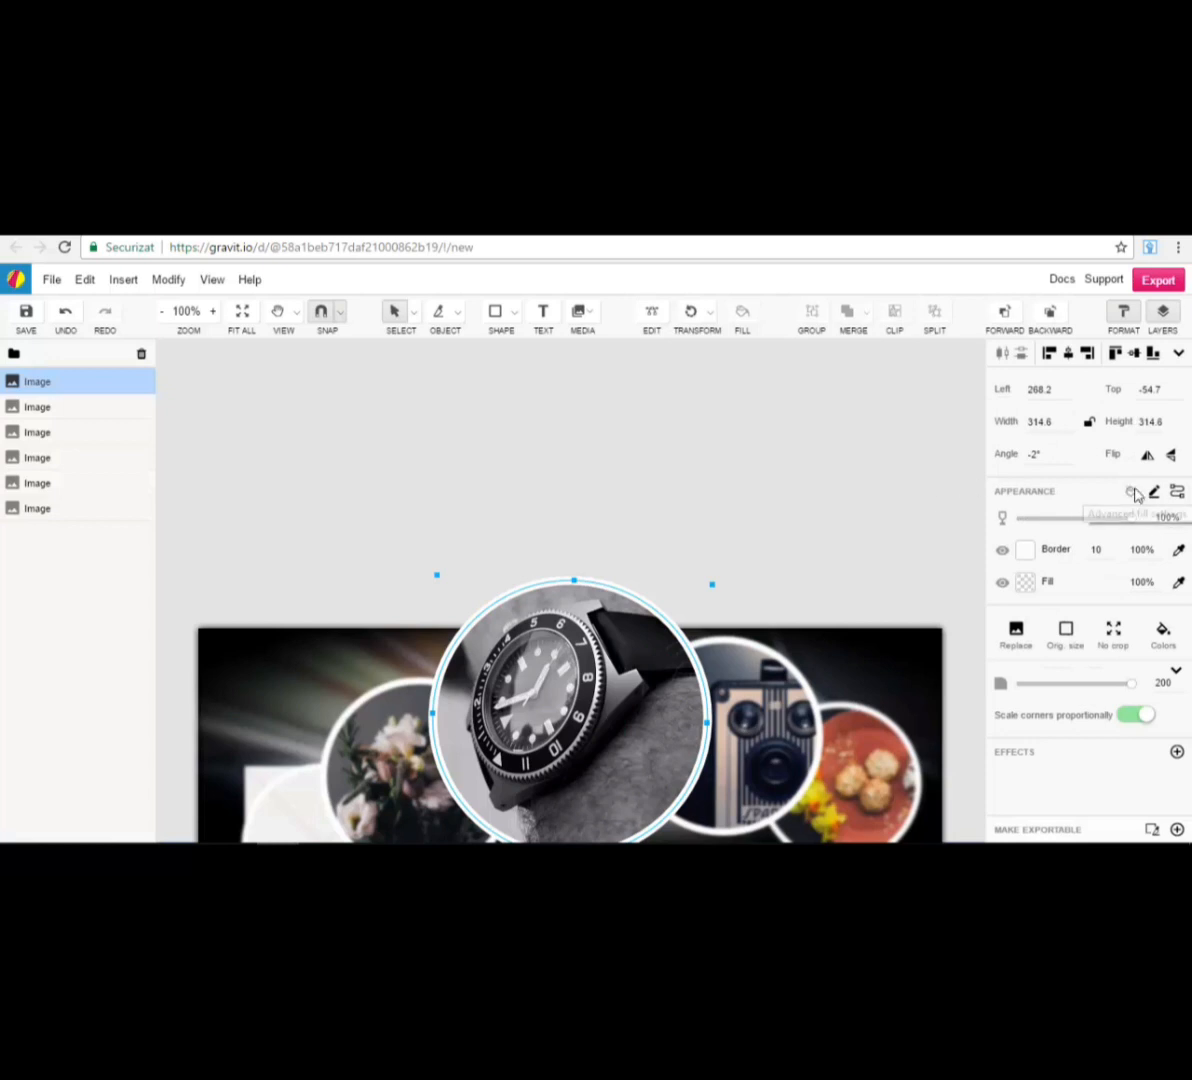
# - Try a solid #A2A2A2 fill on the watch image and undo the fill change
pyautogui.click(1026, 583)
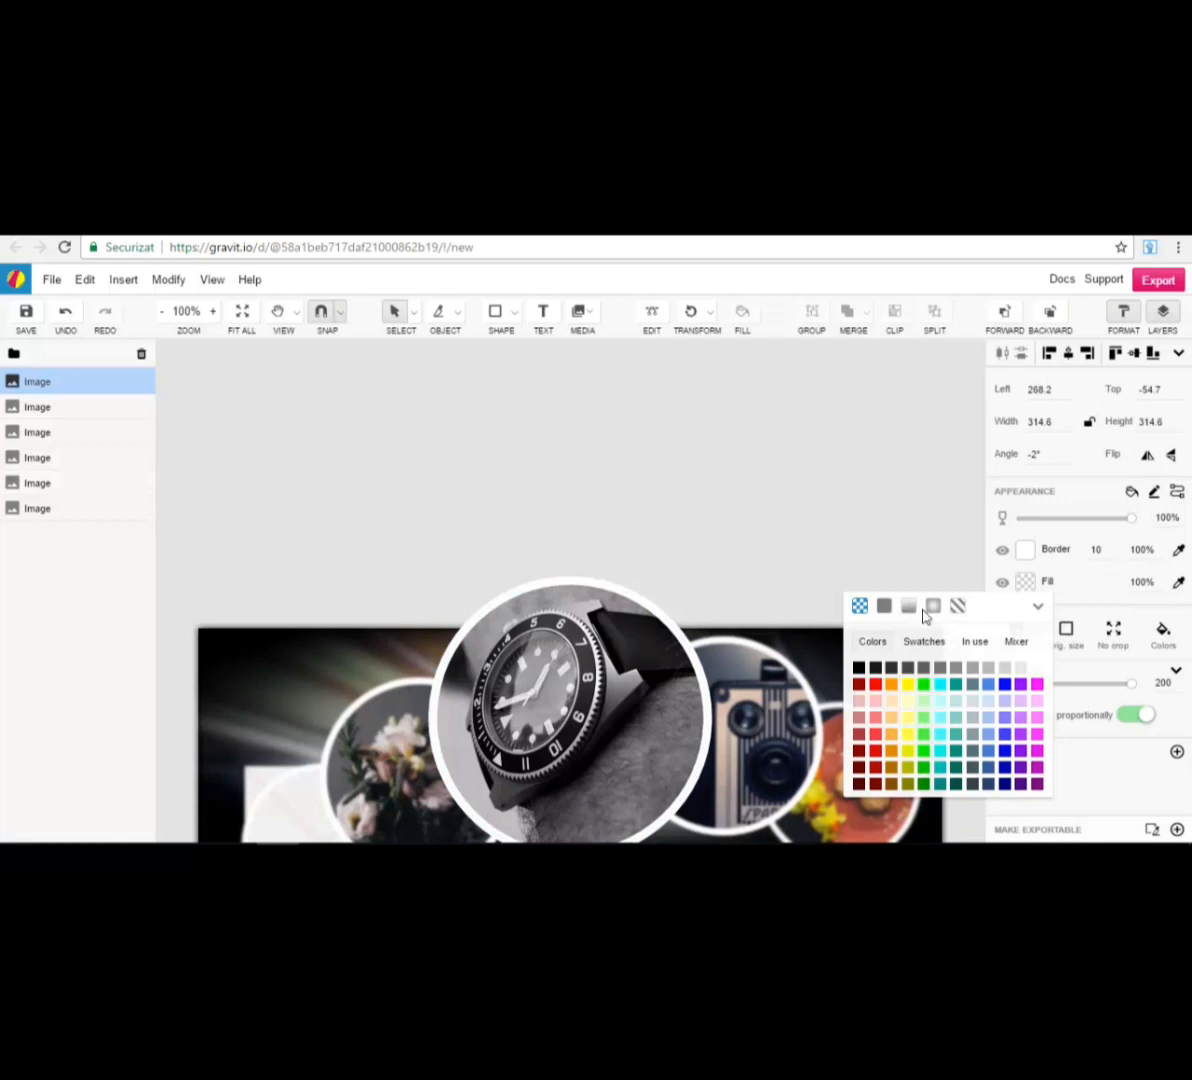
pyautogui.click(884, 606)
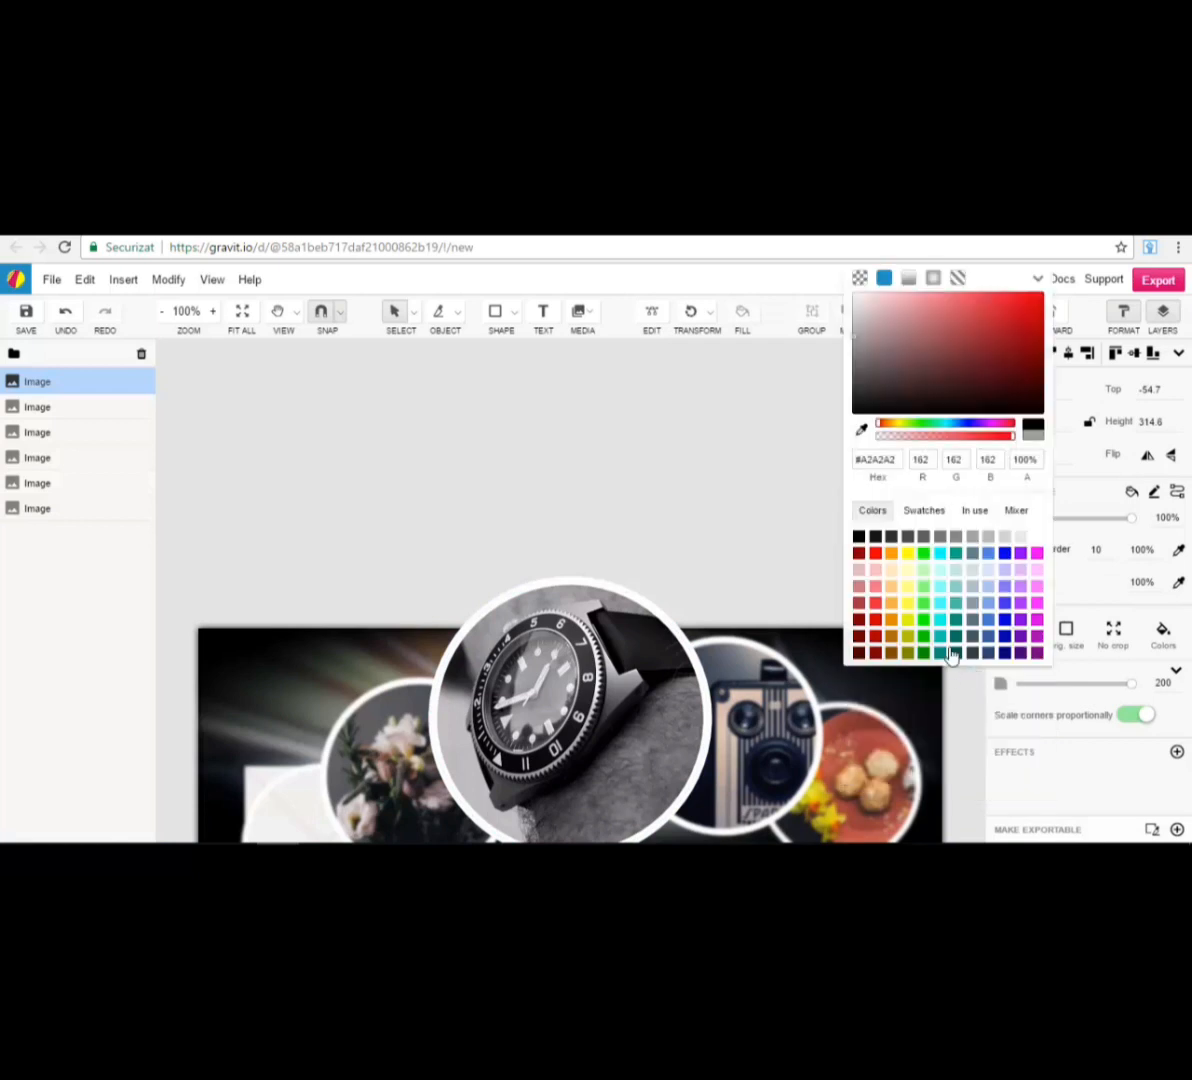
pyautogui.click(913, 518)
pyautogui.click(686, 466)
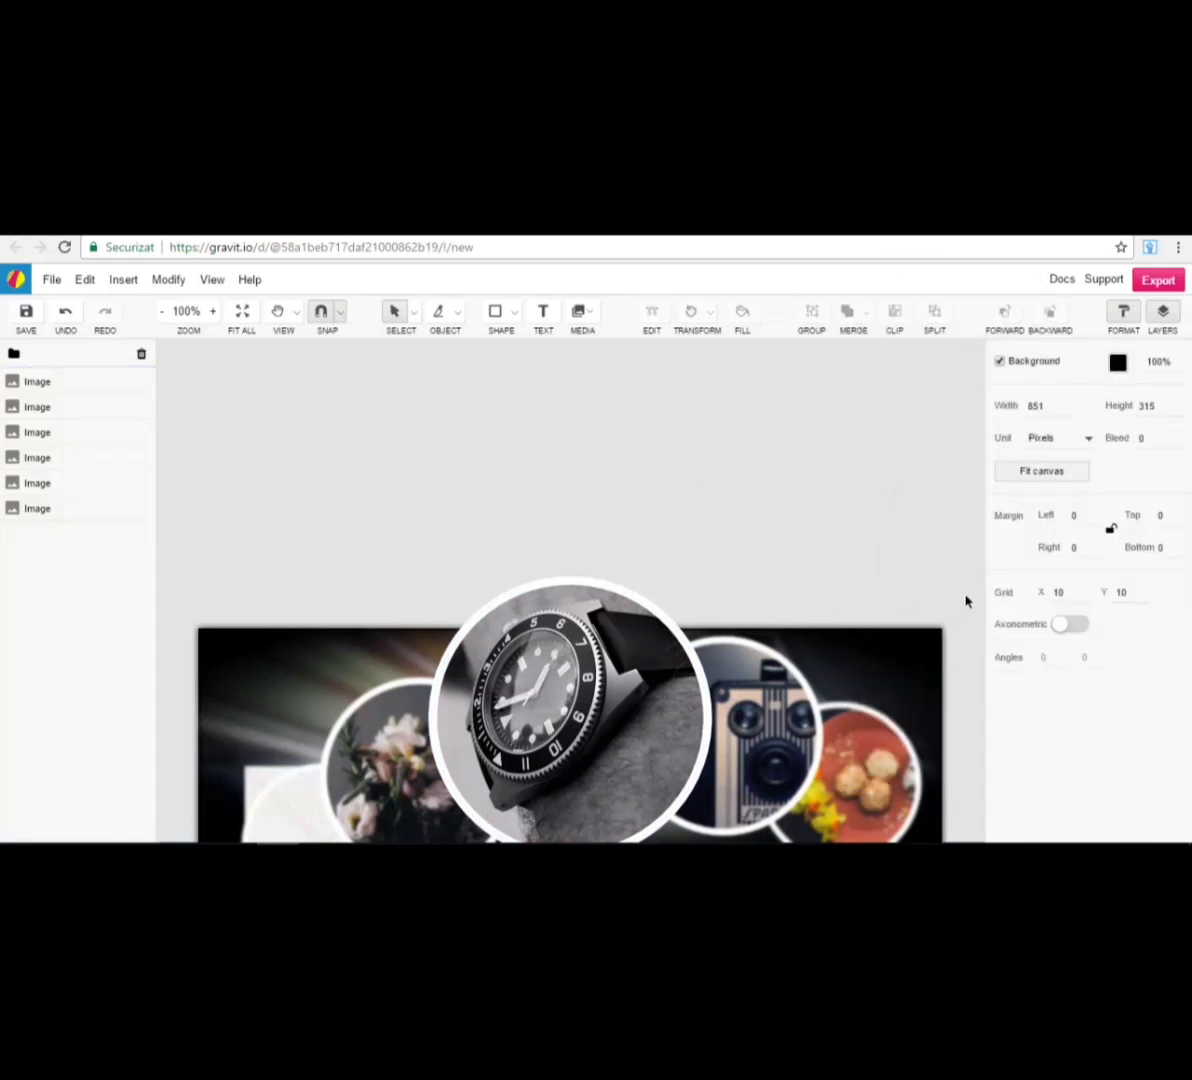
pyautogui.click(65, 314)
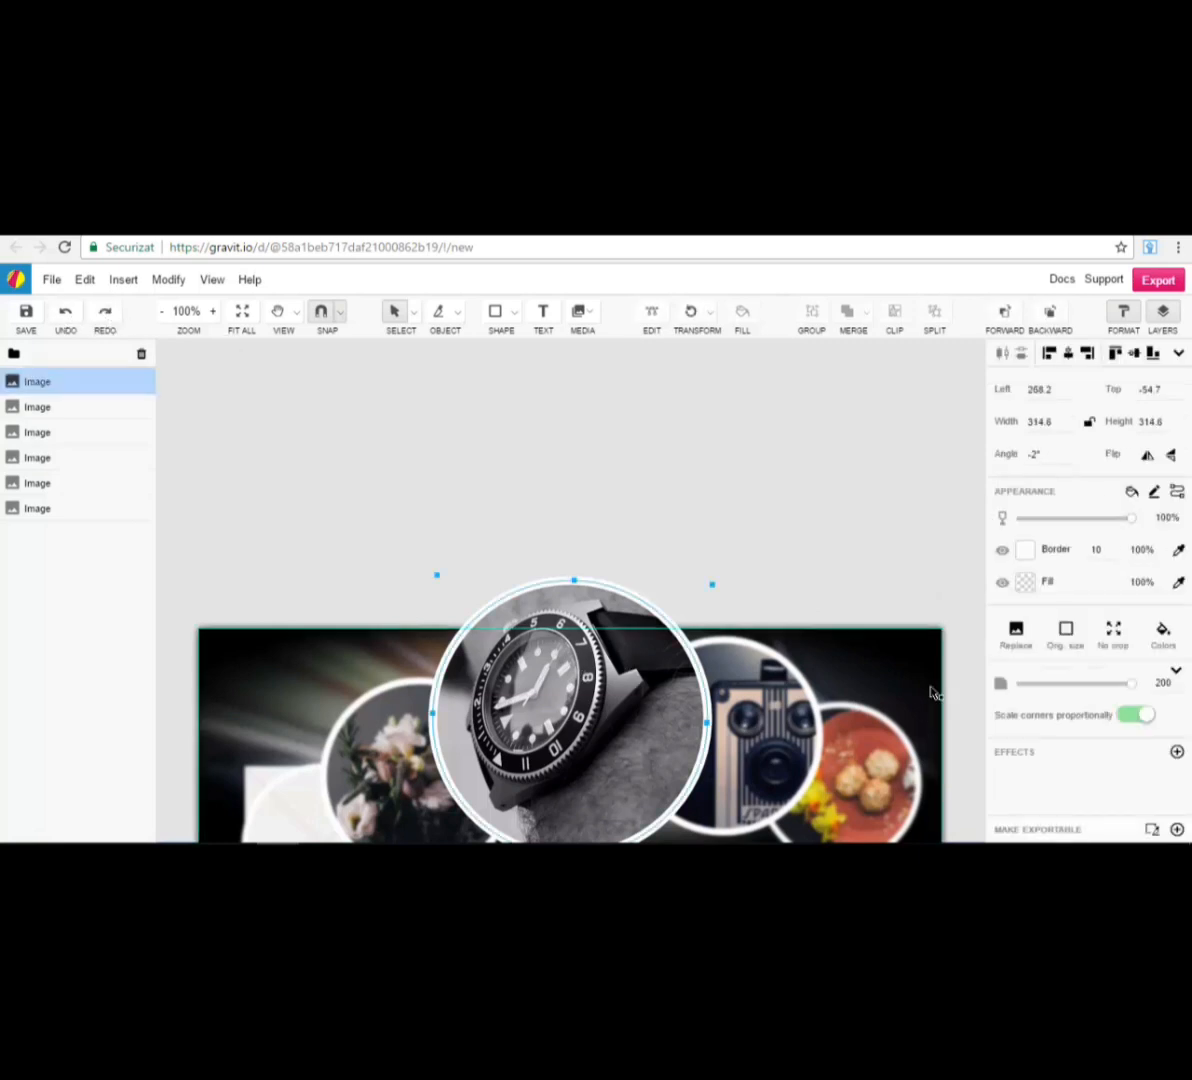
# - Try out the opacity adjustment on the watch image, ending at 100%
pyautogui.scroll(-5, 824, 551)
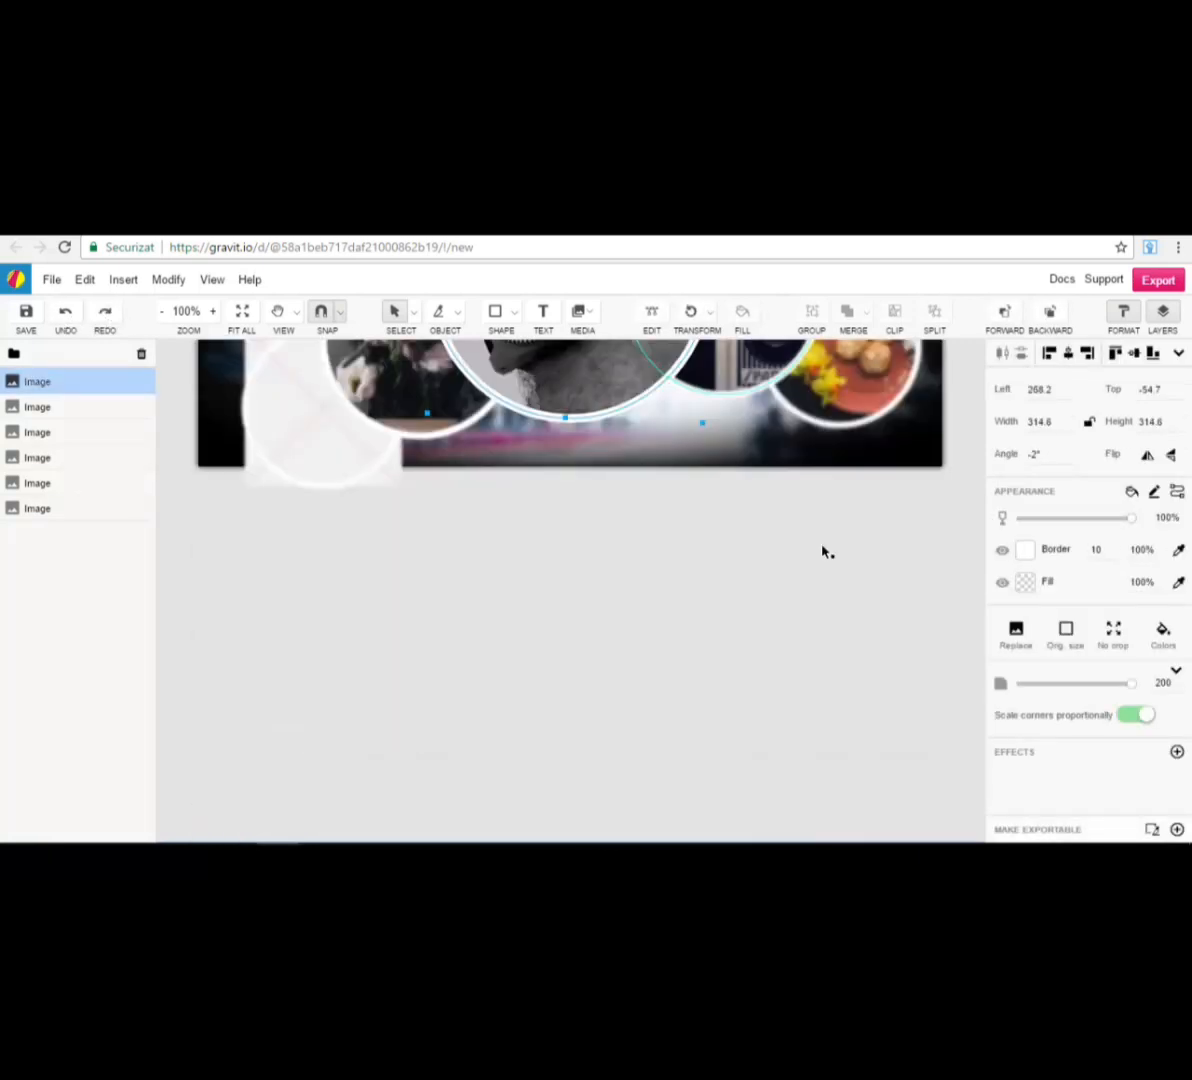
pyautogui.scroll(2, 768, 512)
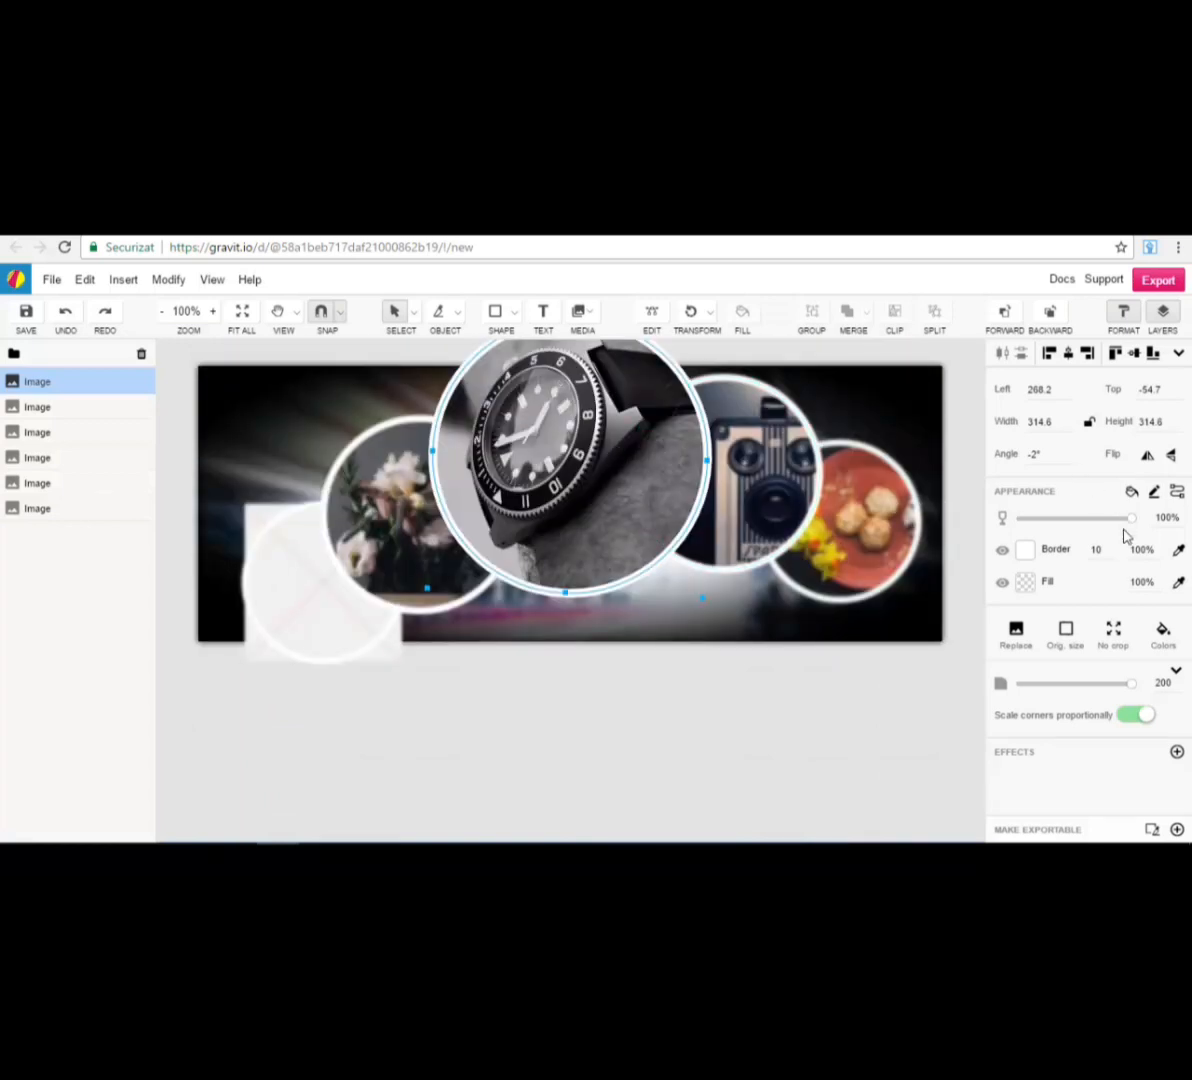
pyautogui.moveTo(1131, 518)
pyautogui.mouseDown()
pyautogui.moveTo(1075, 529)
pyautogui.moveTo(1019, 518)
pyautogui.moveTo(1147, 535)
pyautogui.mouseUp()
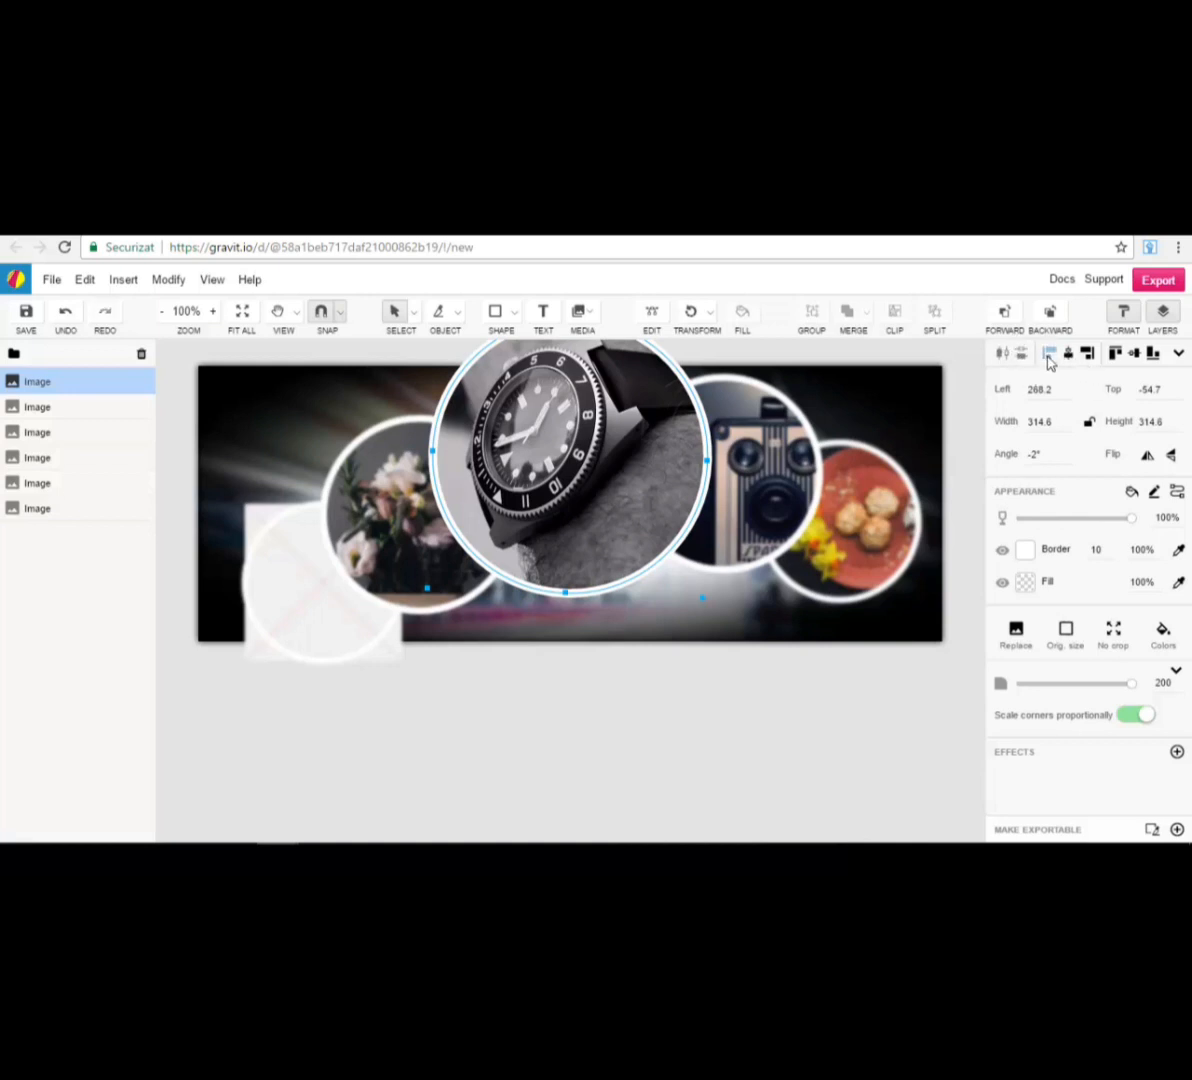
# - Align the watch image with the cover's left edge, and finally with its right edge
pyautogui.click(1049, 355)
pyautogui.click(1082, 356)
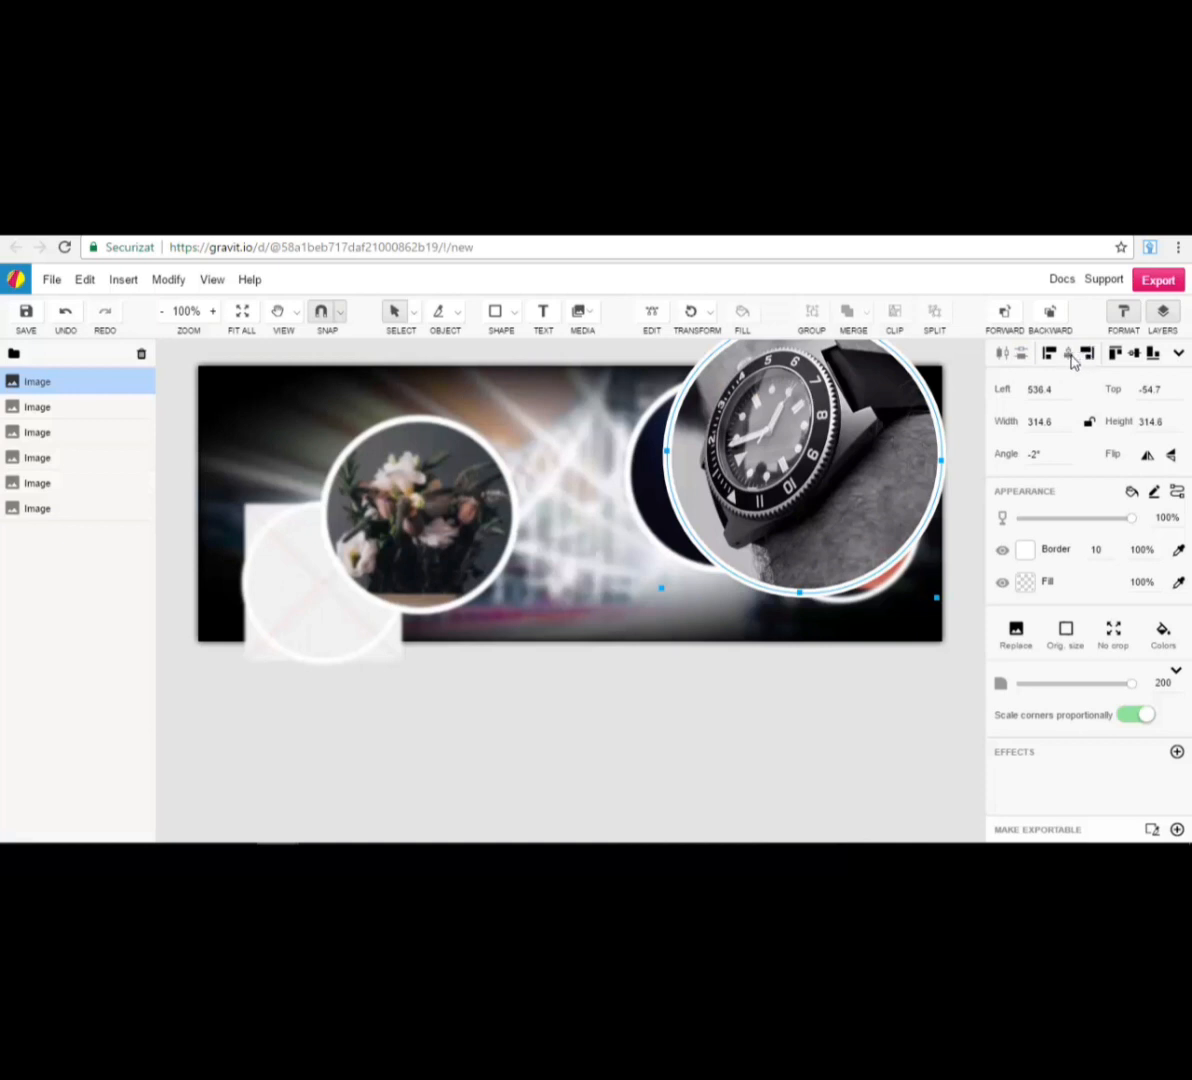
# - Center the watch image horizontally on the cover and try its middle, bottom and finally top alignment
pyautogui.click(1071, 356)
pyautogui.click(1134, 355)
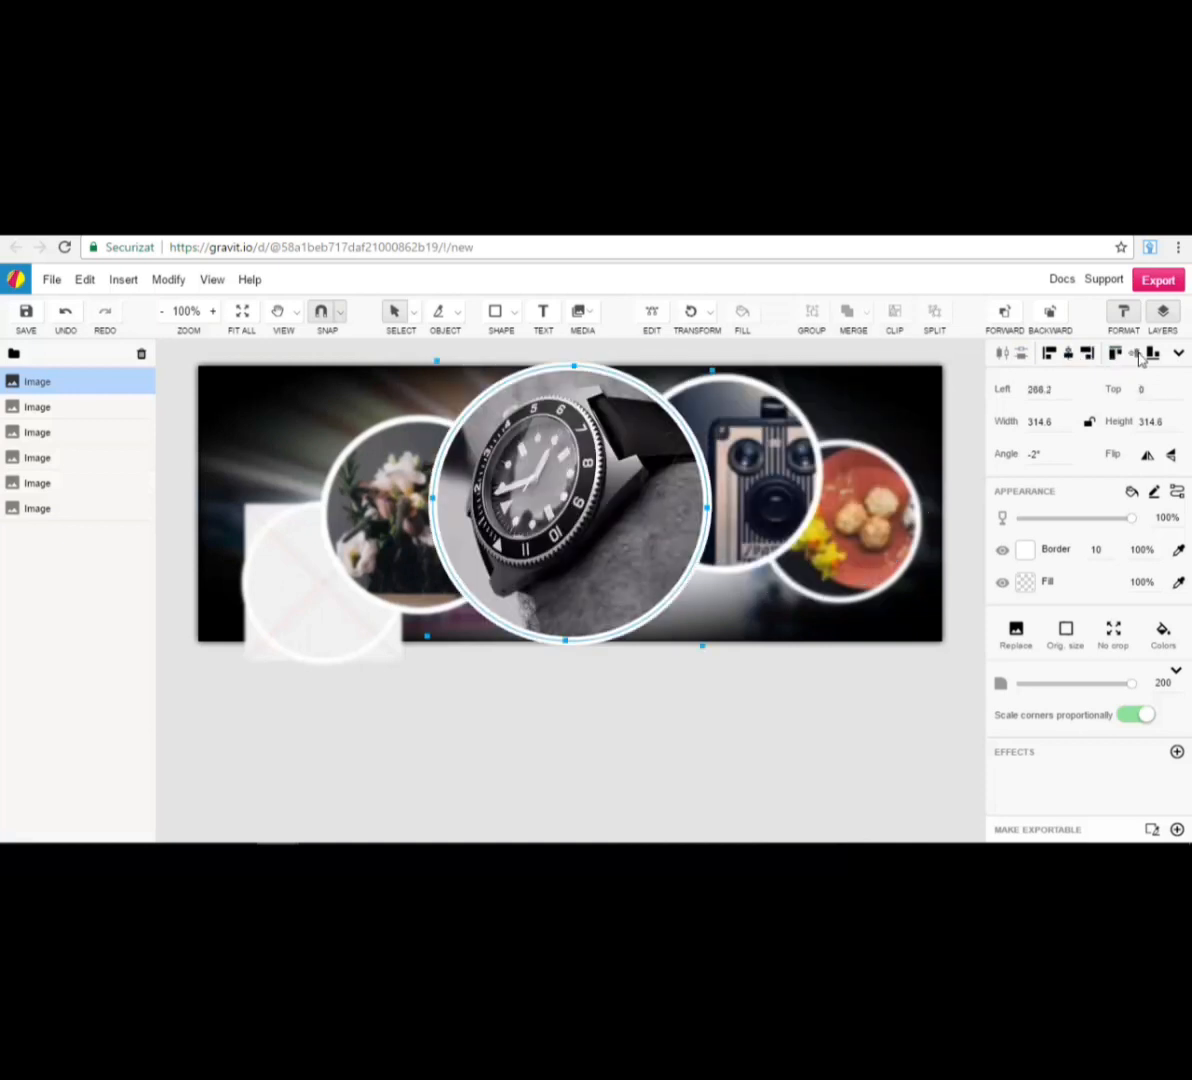
pyautogui.click(1152, 355)
pyautogui.click(1121, 355)
# - Try flipping the watch image horizontally and vertically, restoring its orientation each time and keeping full opacity
pyautogui.doubleClick(1147, 456)
pyautogui.click(1174, 458)
pyautogui.click(1175, 459)
pyautogui.moveTo(1133, 518)
pyautogui.mouseDown()
pyautogui.moveTo(1067, 522)
pyautogui.moveTo(1149, 524)
pyautogui.moveTo(1078, 516)
pyautogui.moveTo(1134, 515)
pyautogui.mouseUp()
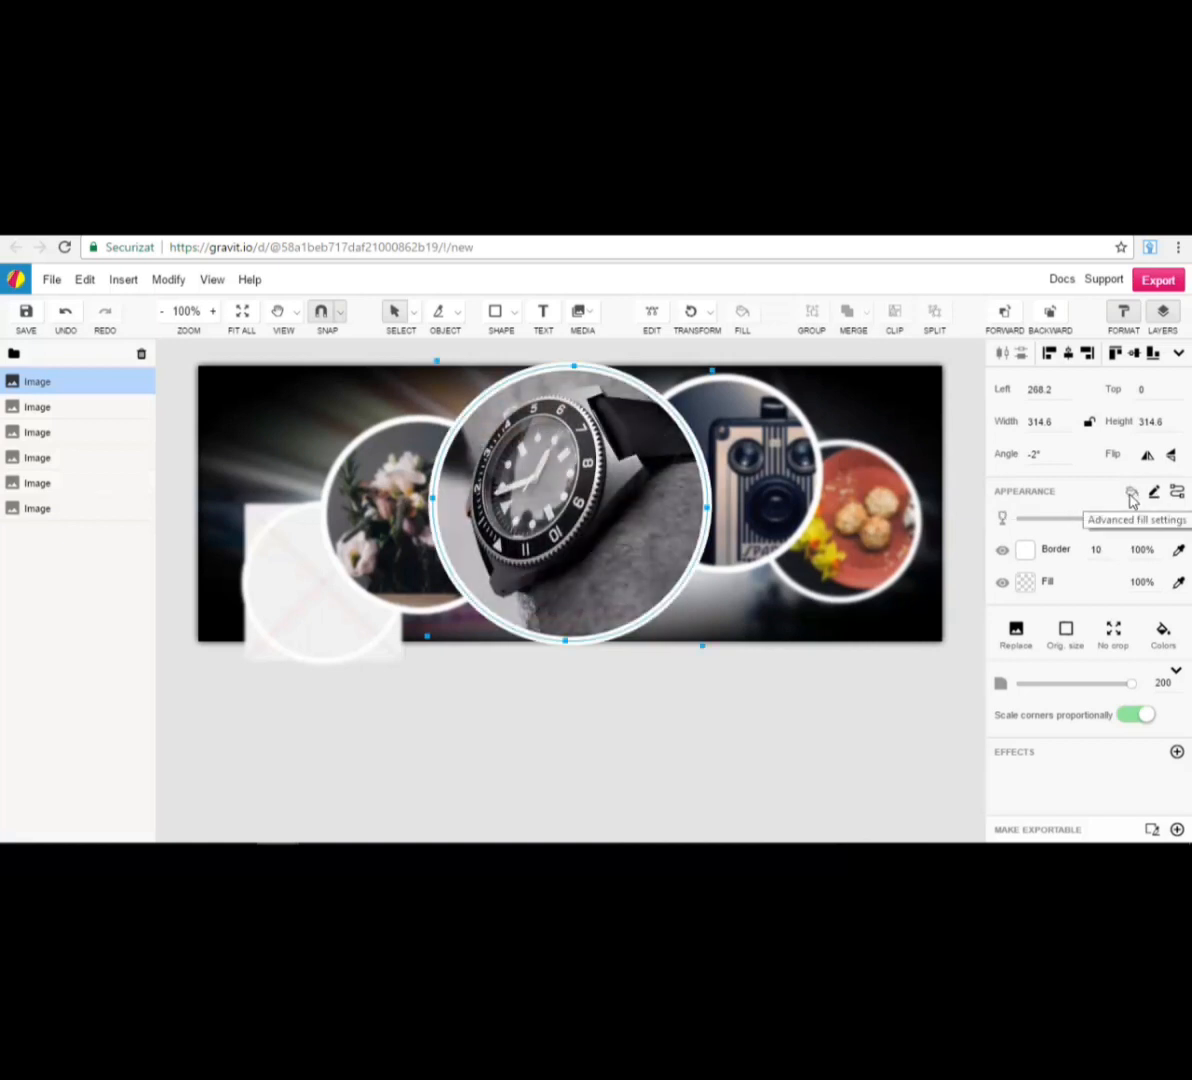
# - Try the Soft Light blending mode on the watch image and finally set its blending to Multiply
pyautogui.click(1132, 494)
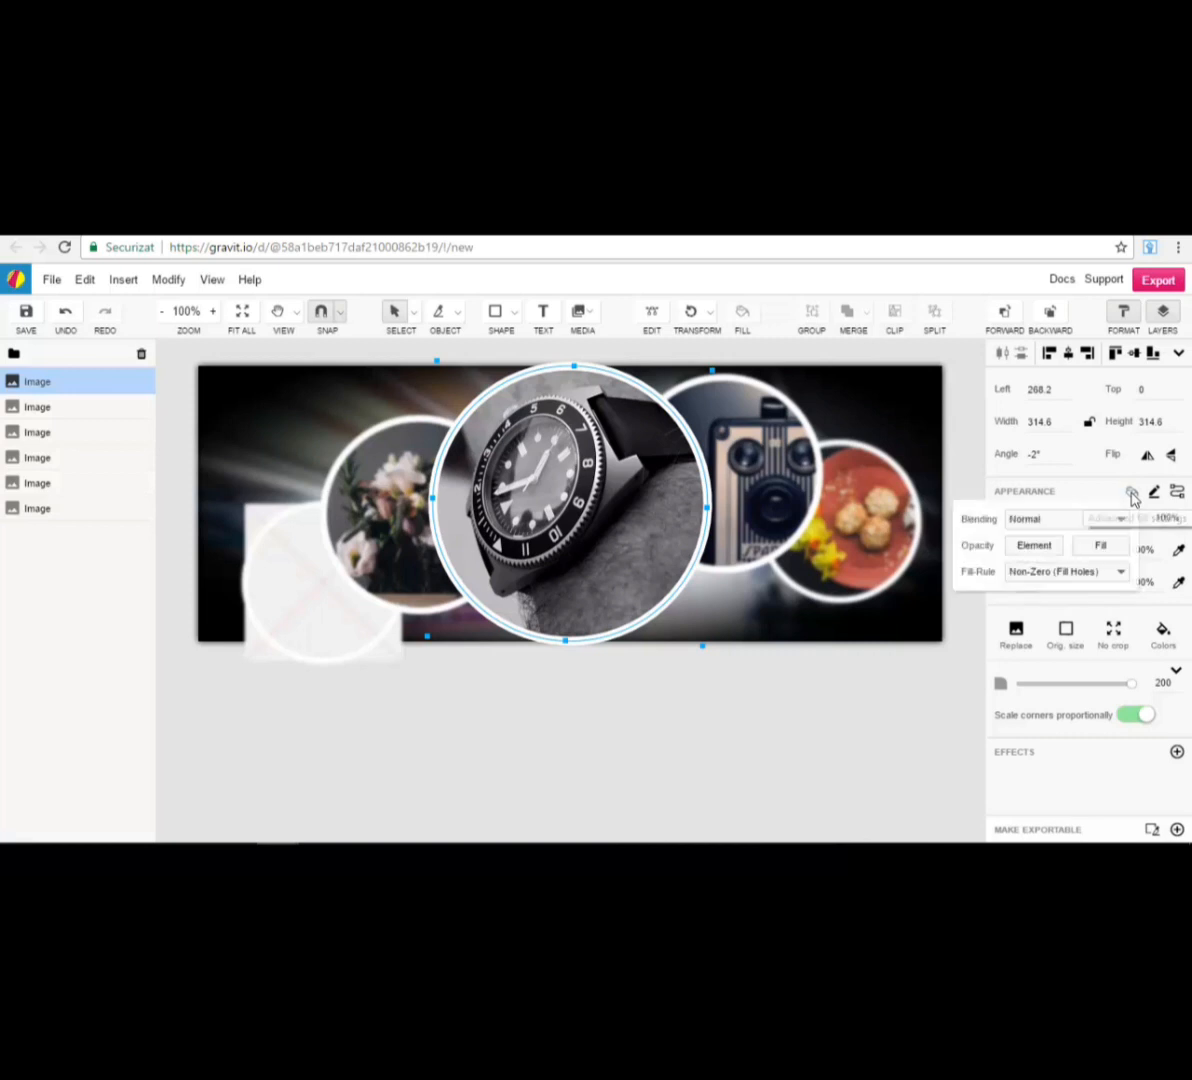
pyautogui.click(1087, 519)
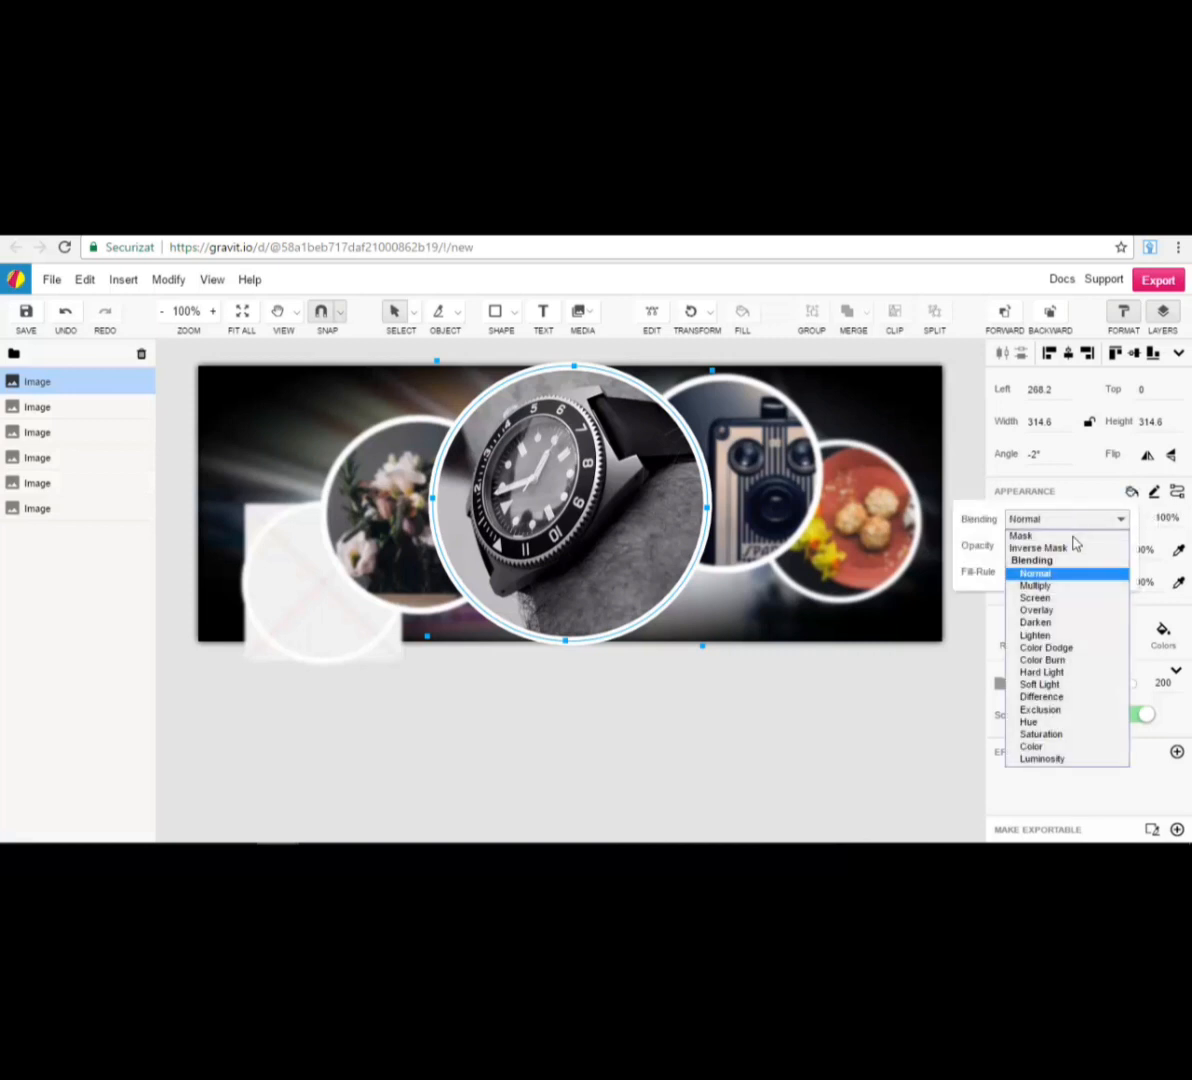
pyautogui.click(1059, 606)
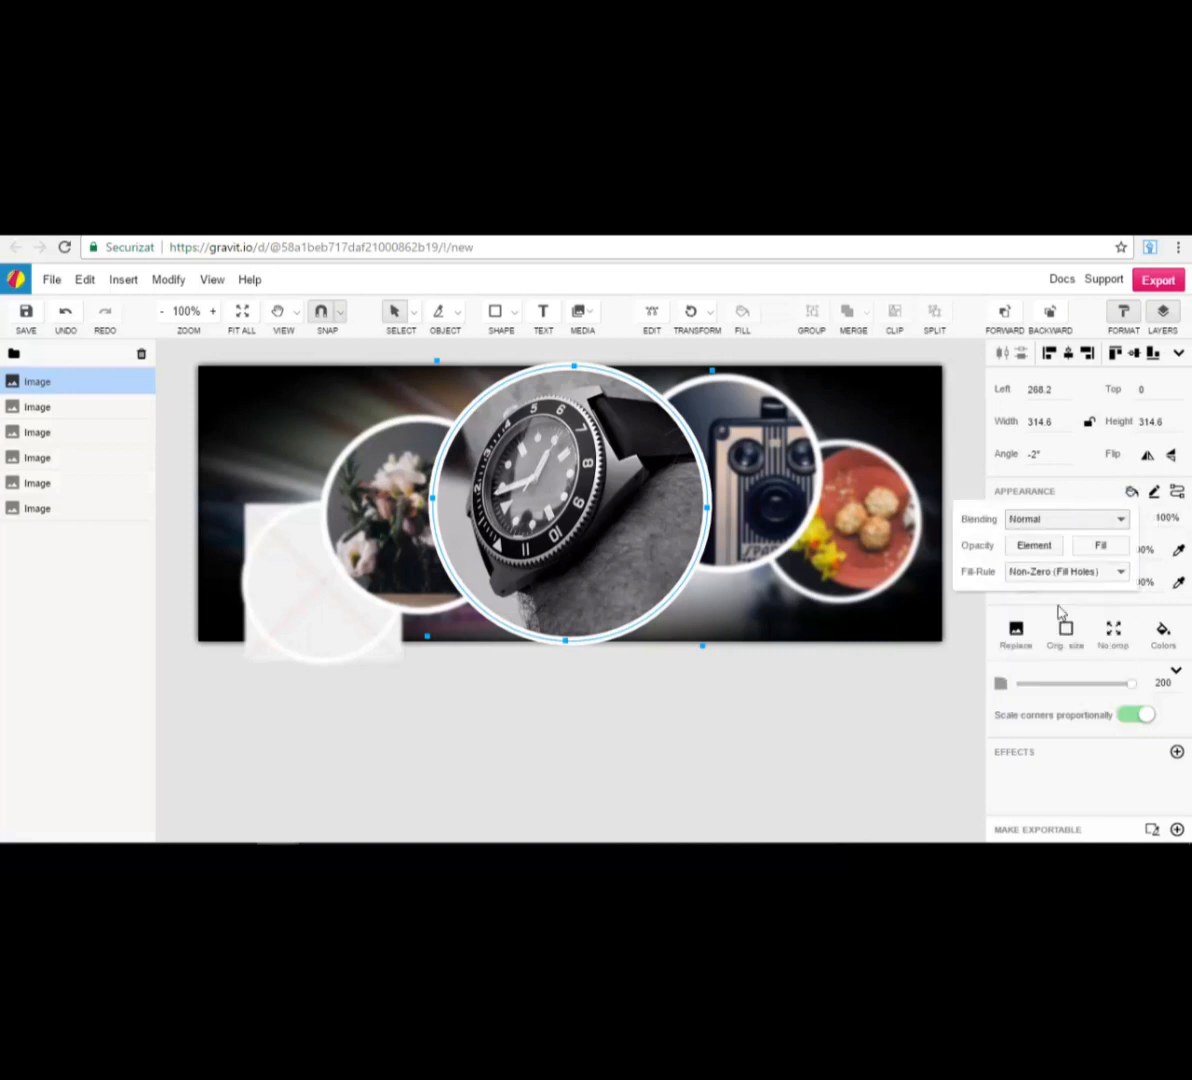
pyautogui.click(1088, 519)
pyautogui.click(1074, 687)
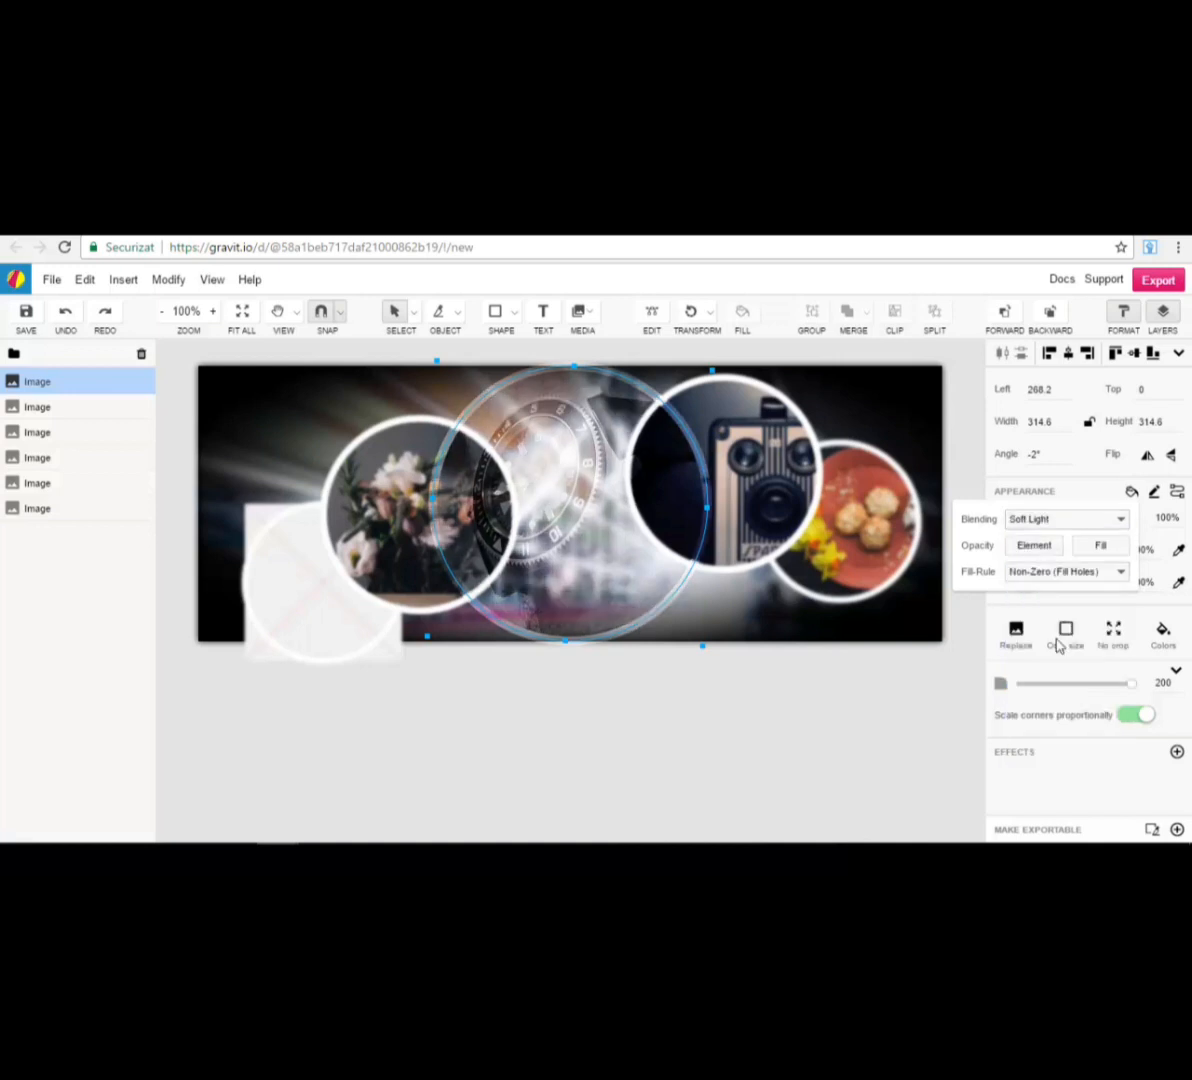
pyautogui.click(1088, 521)
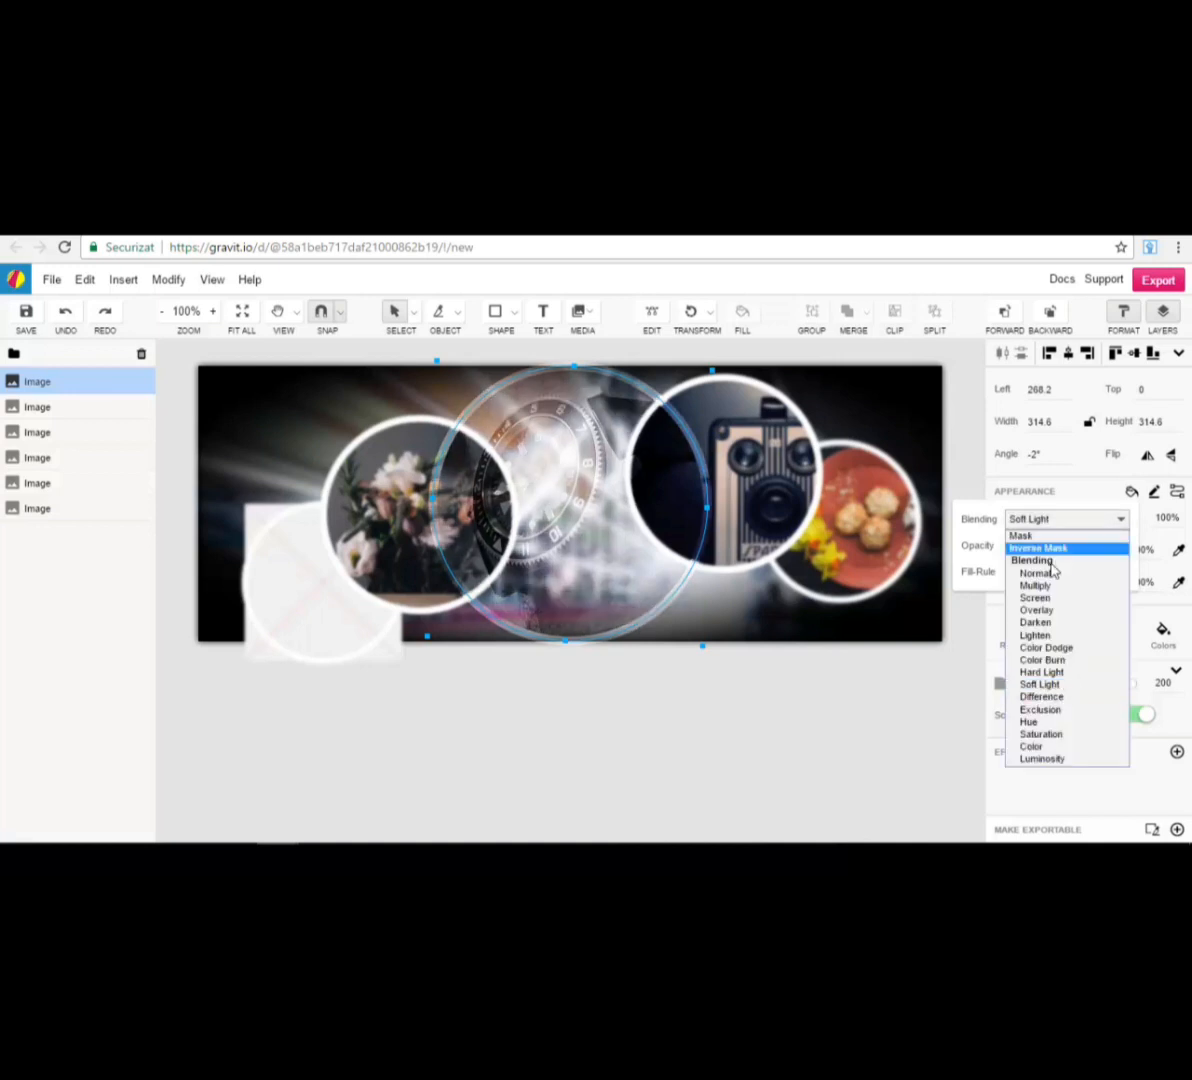
pyautogui.click(1050, 586)
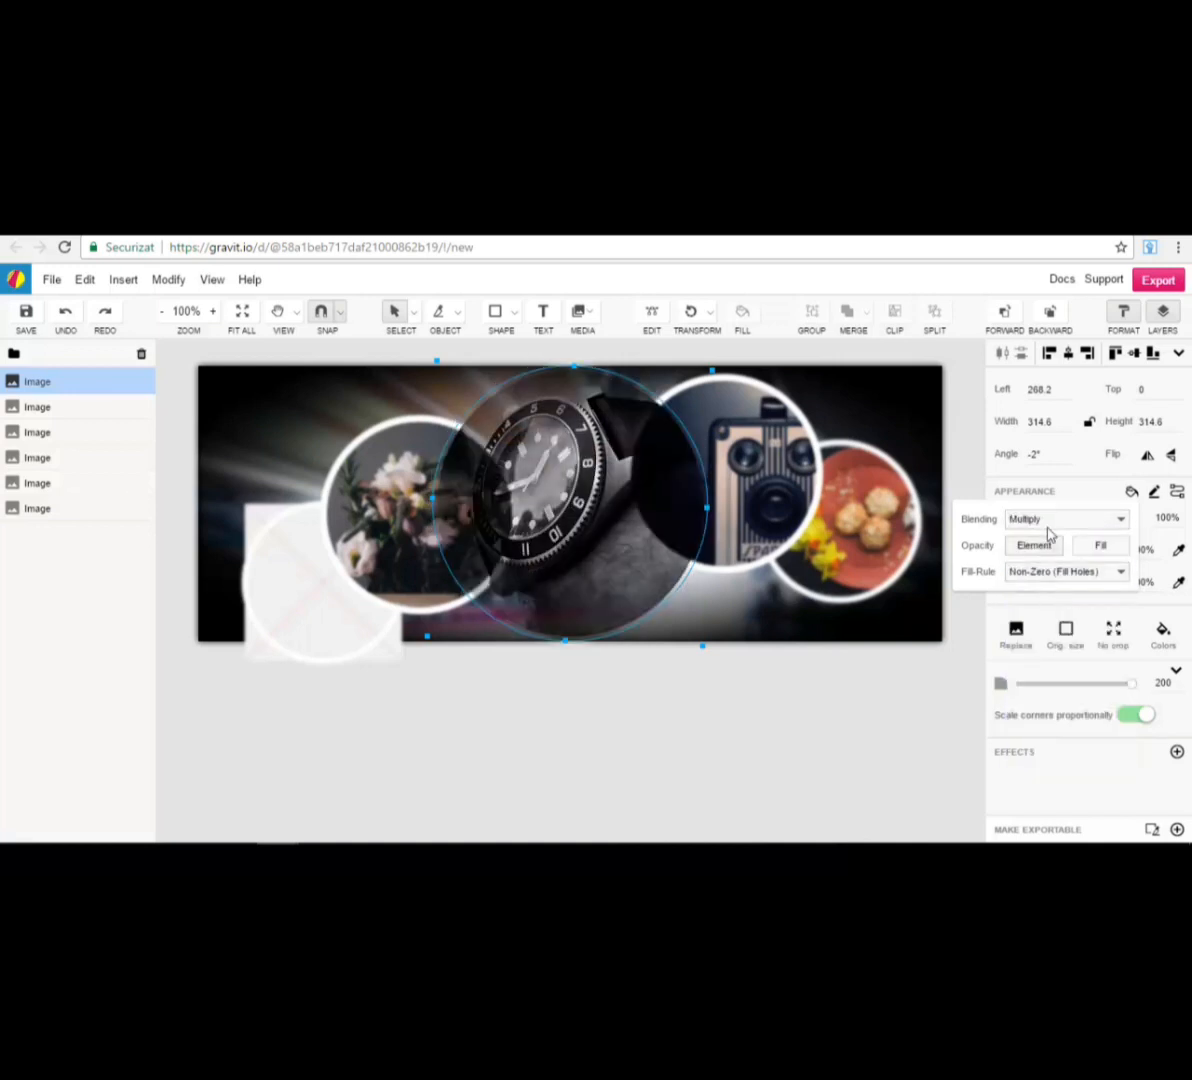
pyautogui.click(1155, 505)
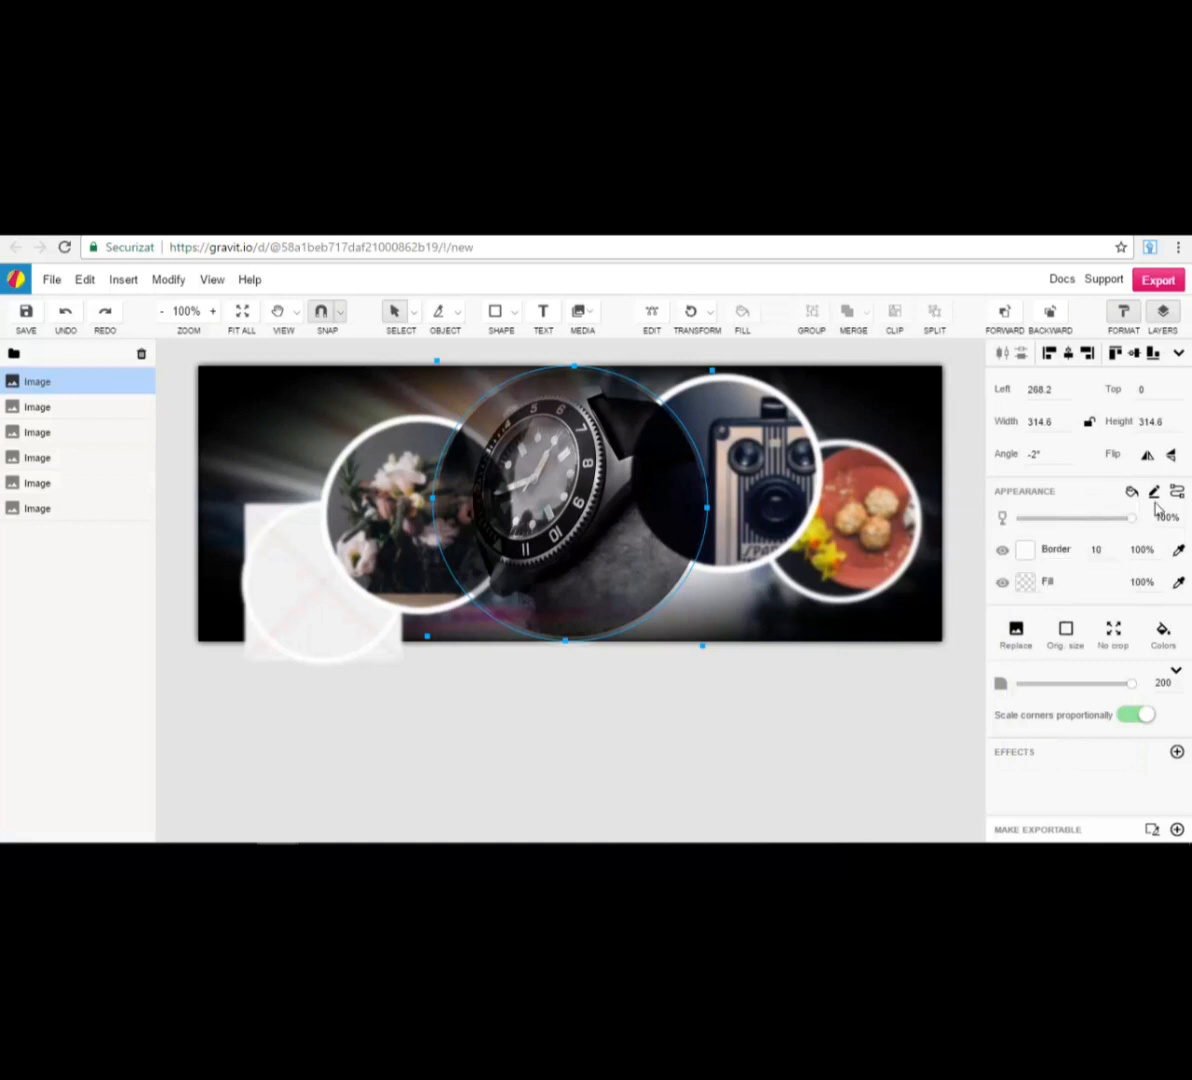
# - View the watch image's advanced border settings and give its border a linear gradient starting at #8C3333
pyautogui.click(1156, 496)
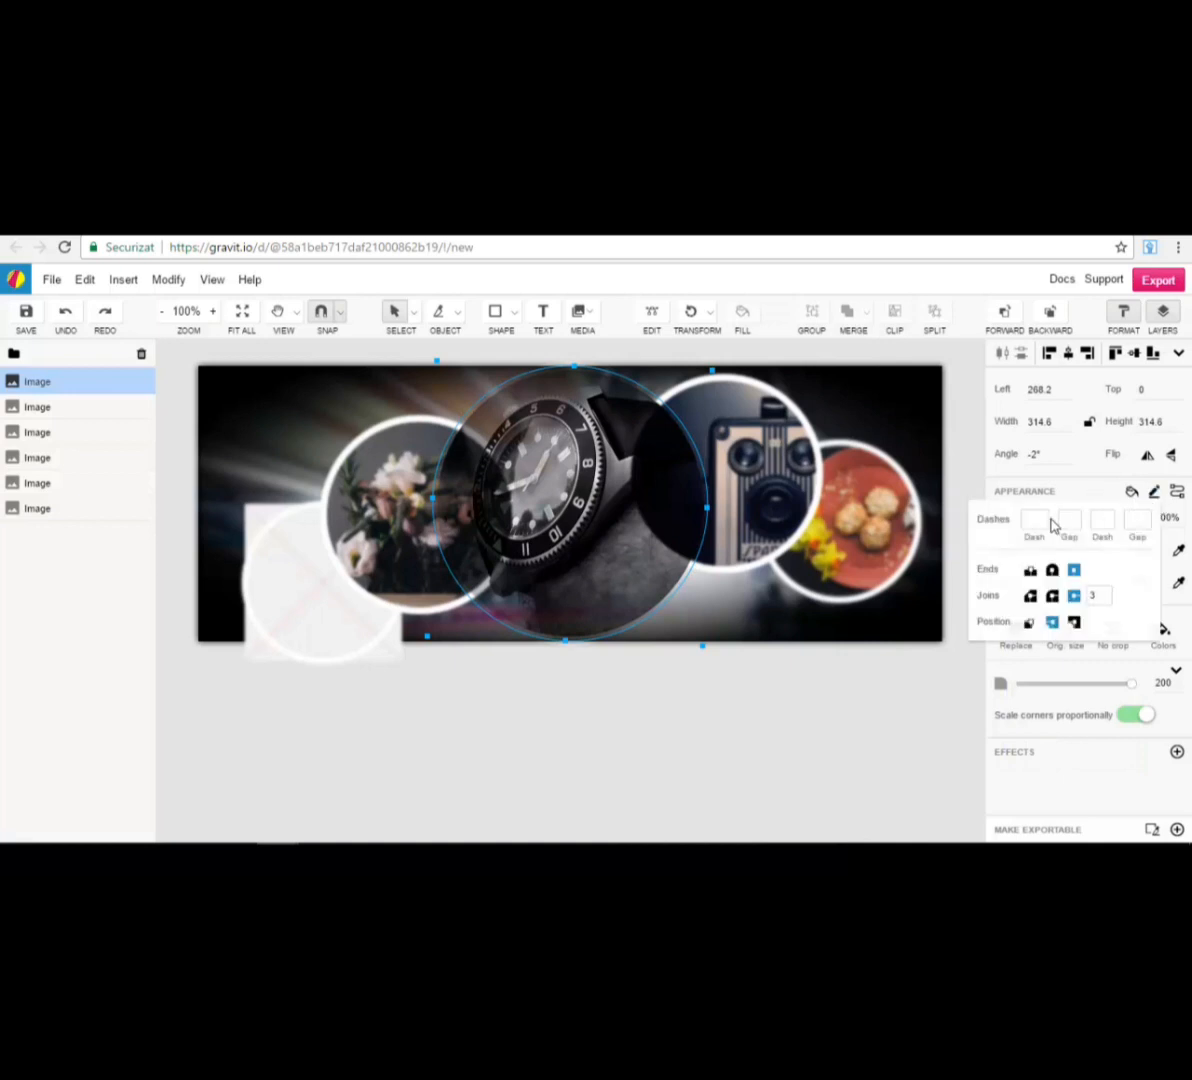
pyautogui.click(1176, 493)
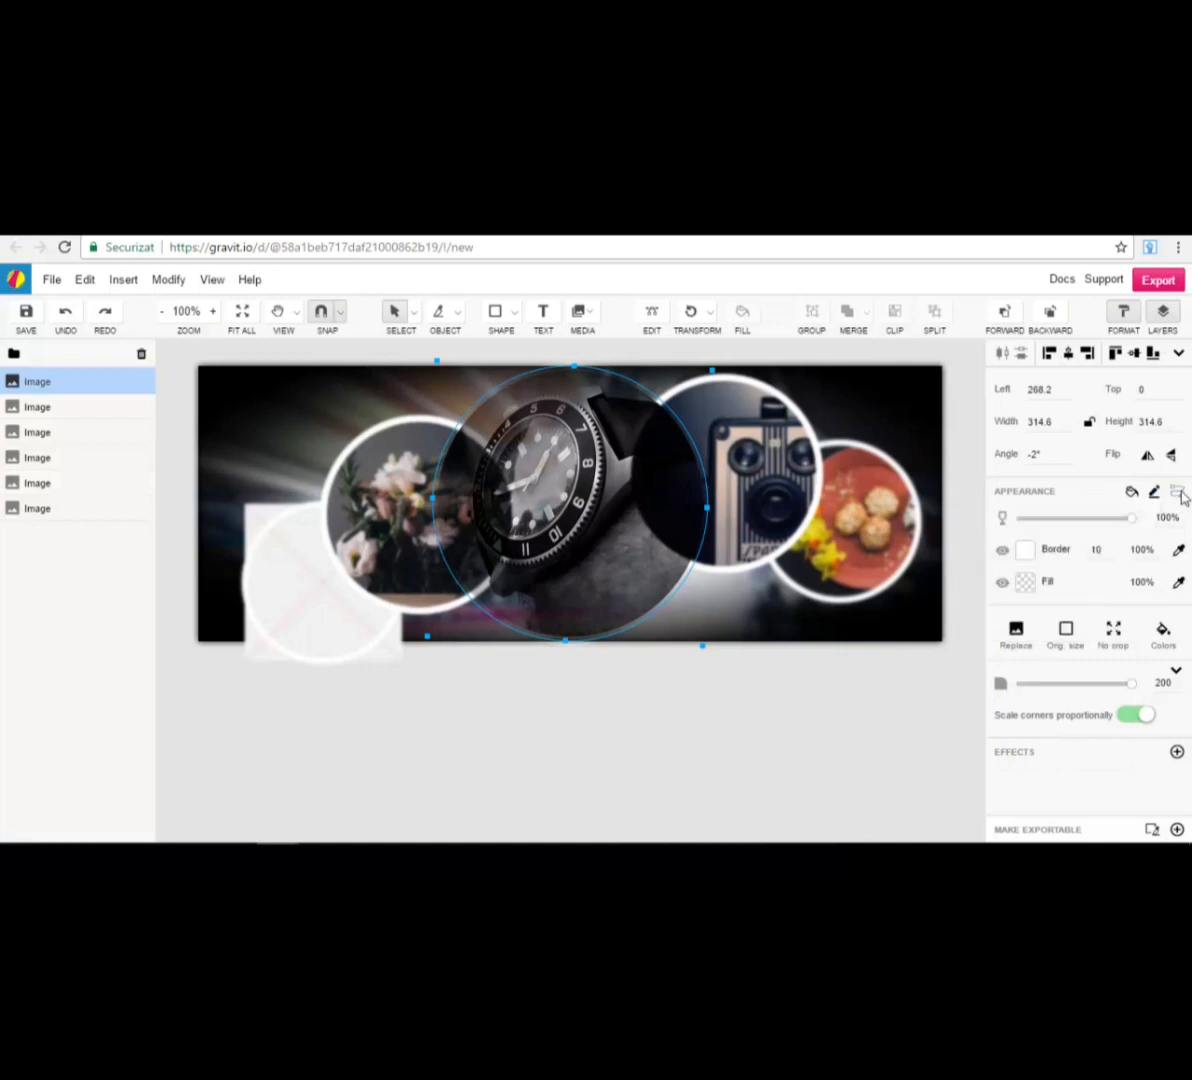
pyautogui.click(1088, 494)
pyautogui.click(1026, 551)
pyautogui.moveTo(965, 390)
pyautogui.mouseDown()
pyautogui.moveTo(1025, 345)
pyautogui.moveTo(976, 354)
pyautogui.moveTo(1006, 322)
pyautogui.moveTo(991, 346)
pyautogui.mouseUp()
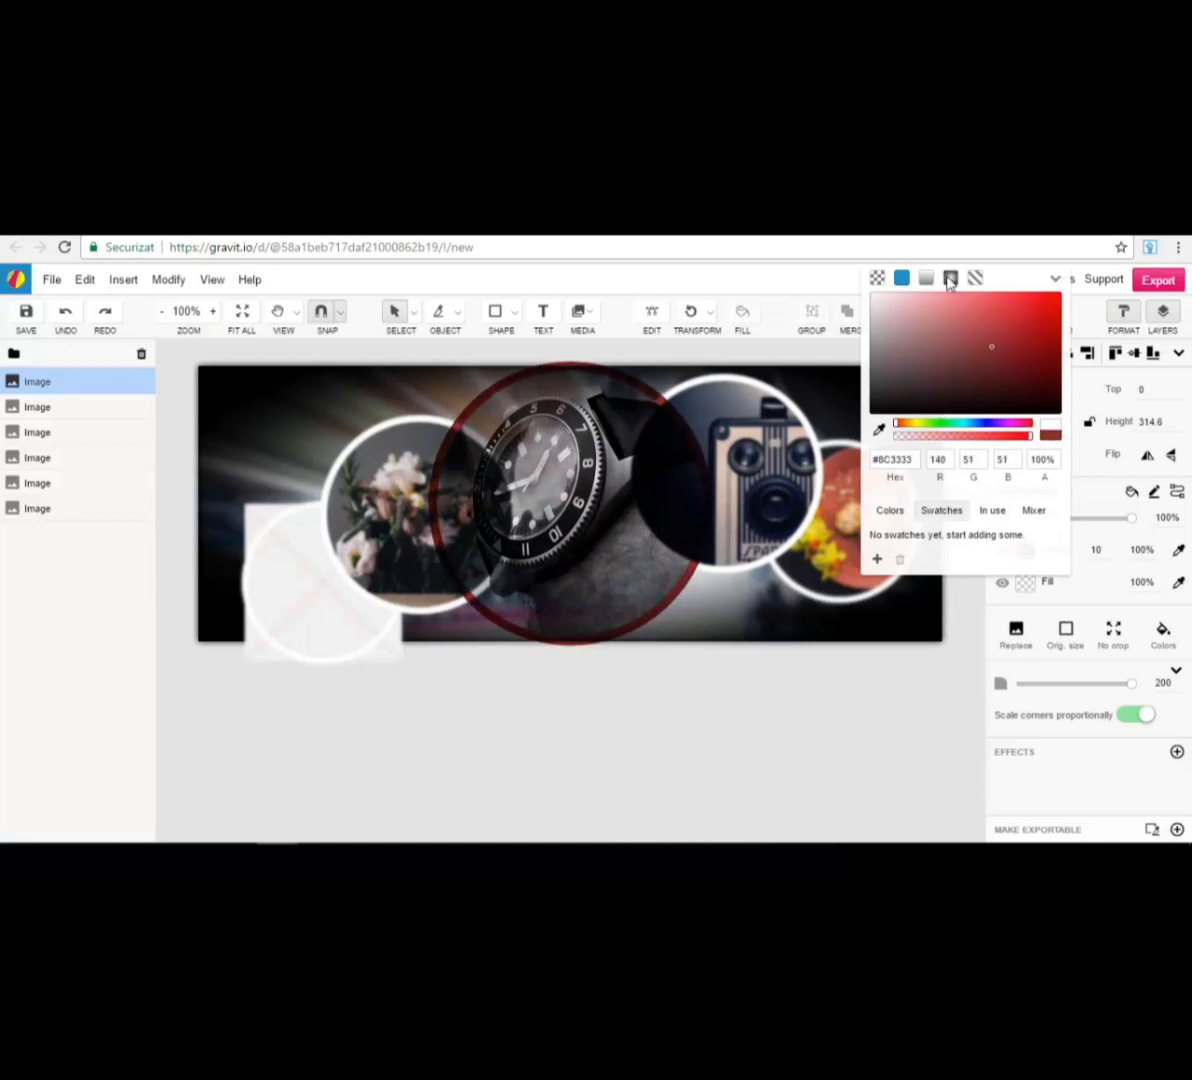
pyautogui.click(950, 278)
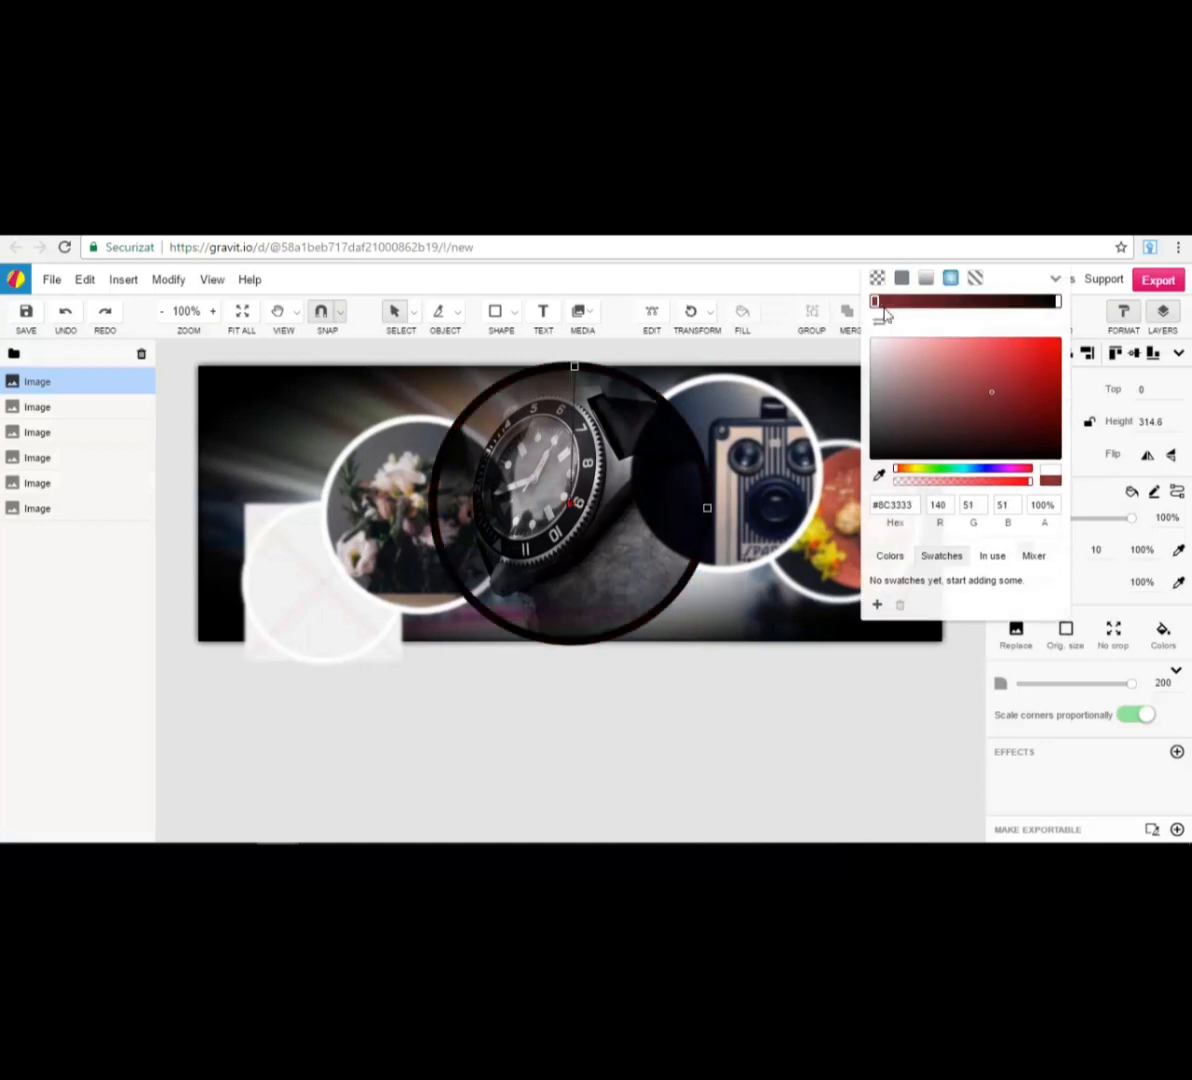
pyautogui.click(926, 278)
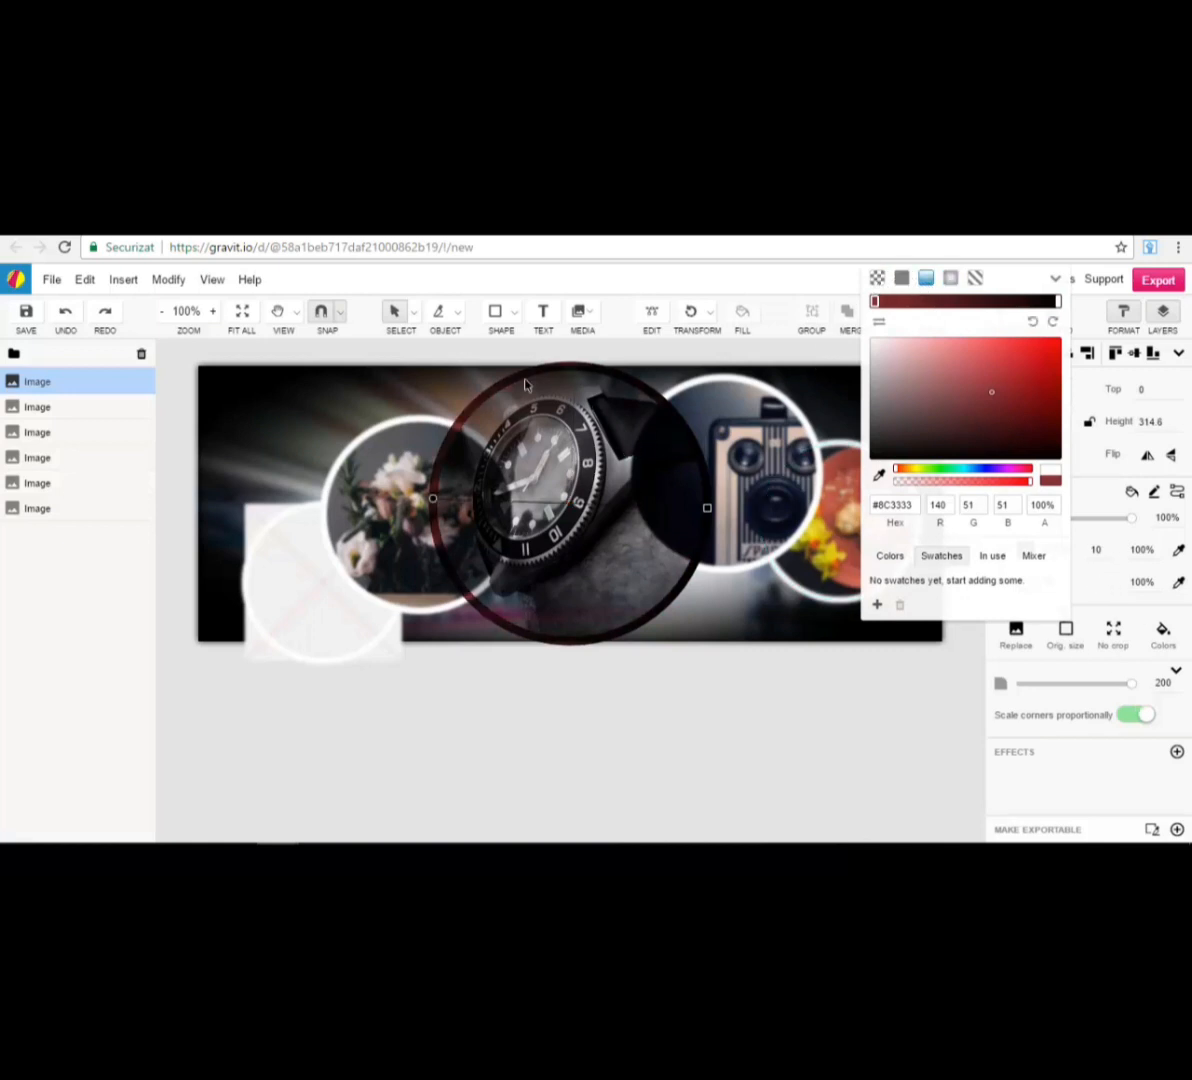
pyautogui.click(1026, 551)
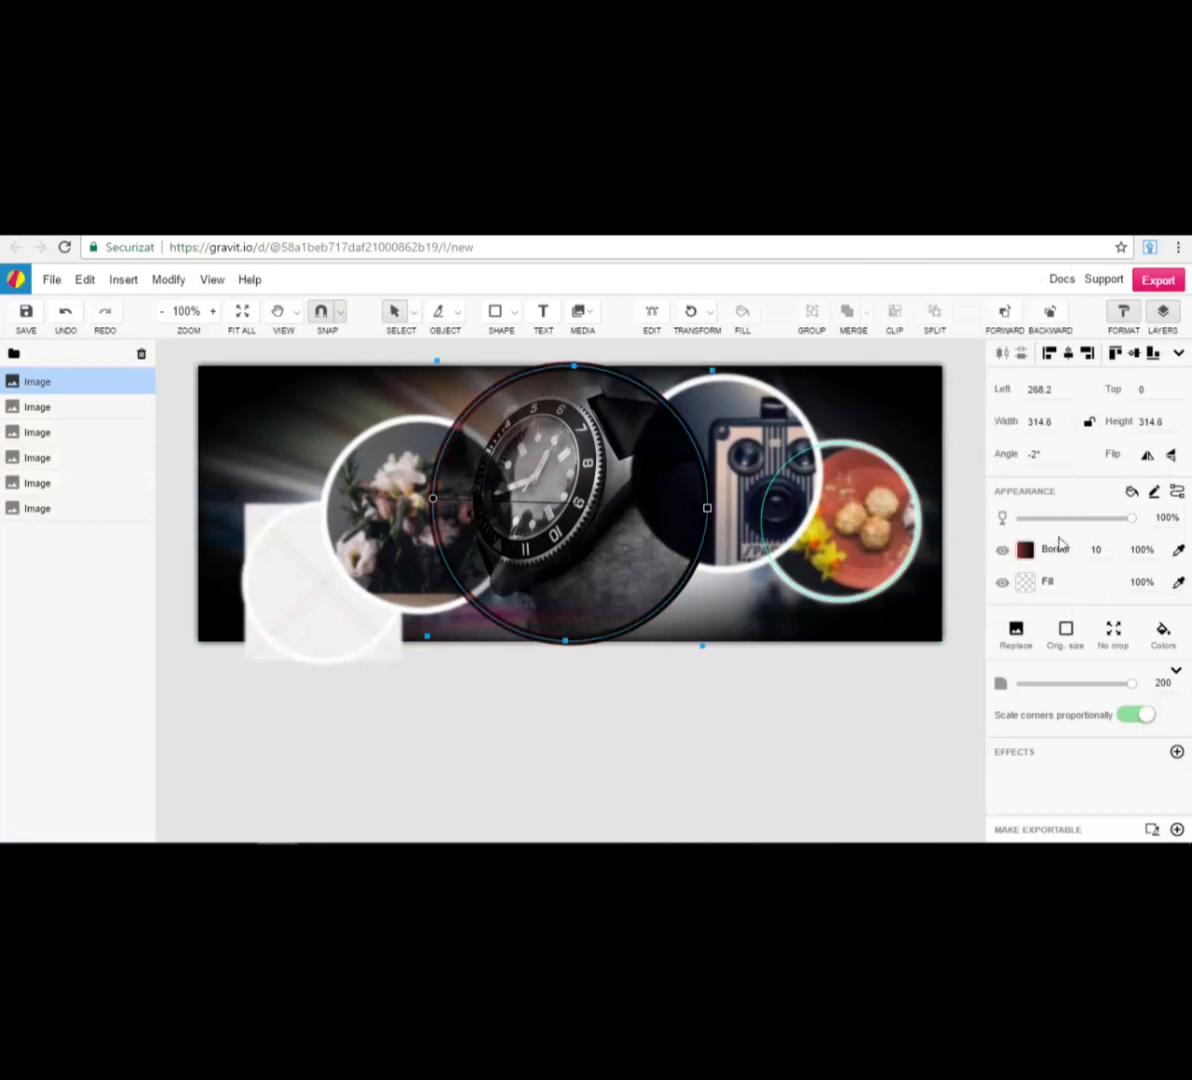
pyautogui.click(1030, 583)
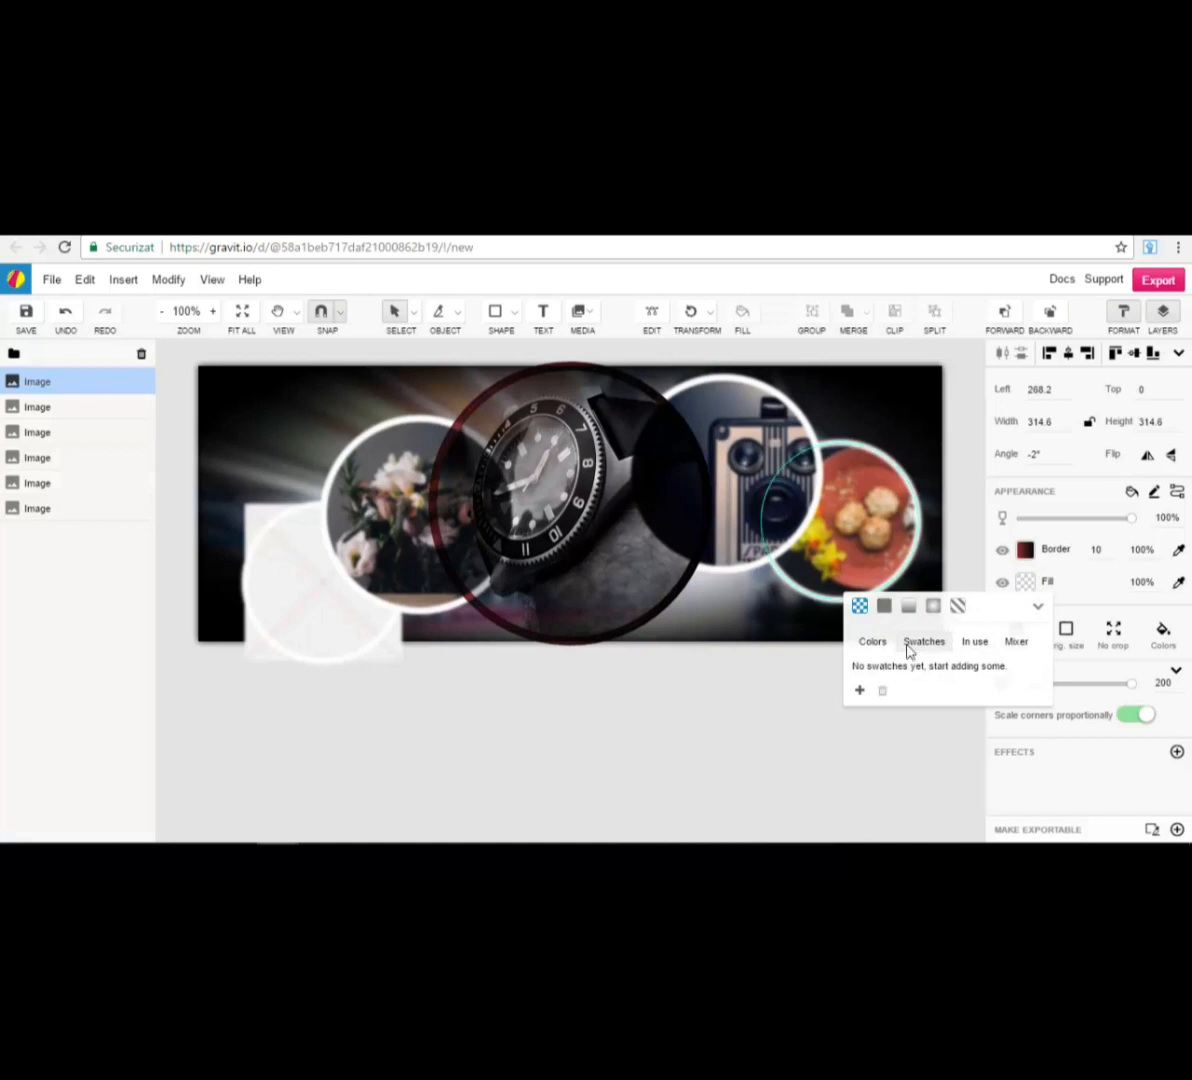
pyautogui.click(1091, 596)
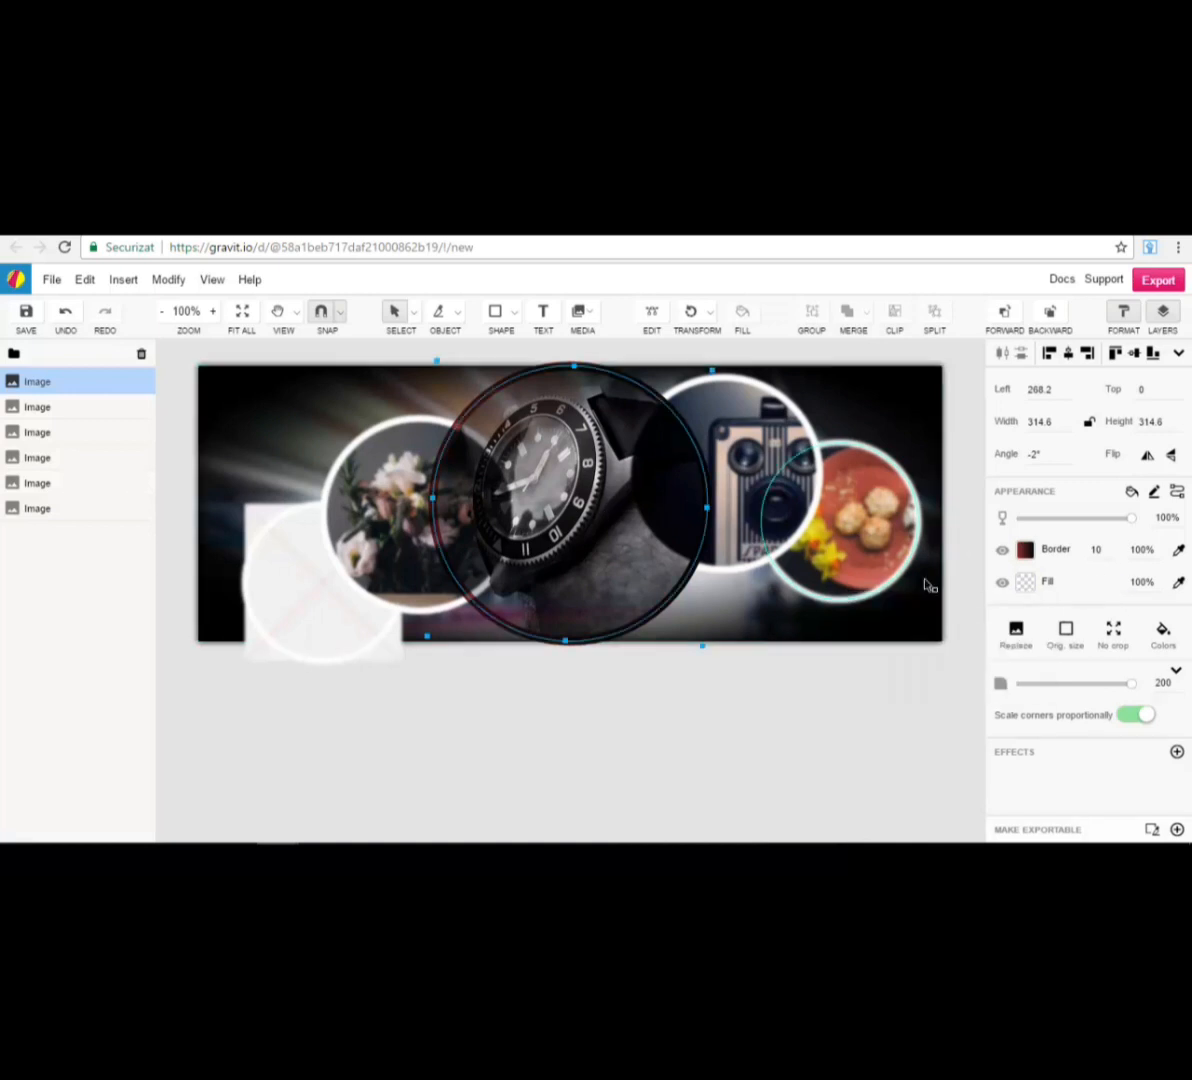
pyautogui.scroll(-2, 556, 527)
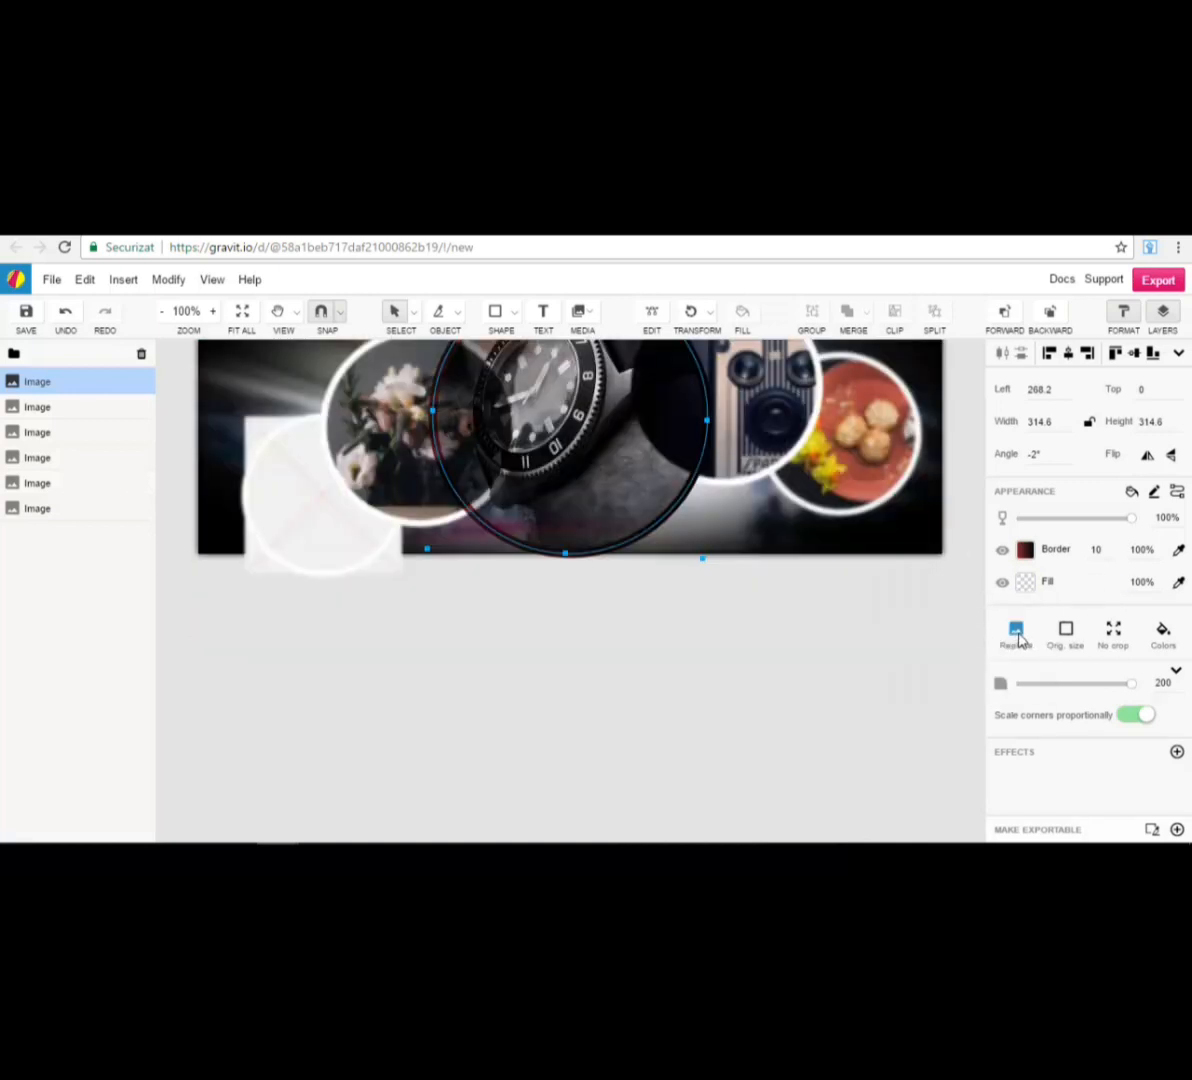
# - Search for a replacement picture for the watch image with "city" and leave the search without replacing it
pyautogui.click(1018, 636)
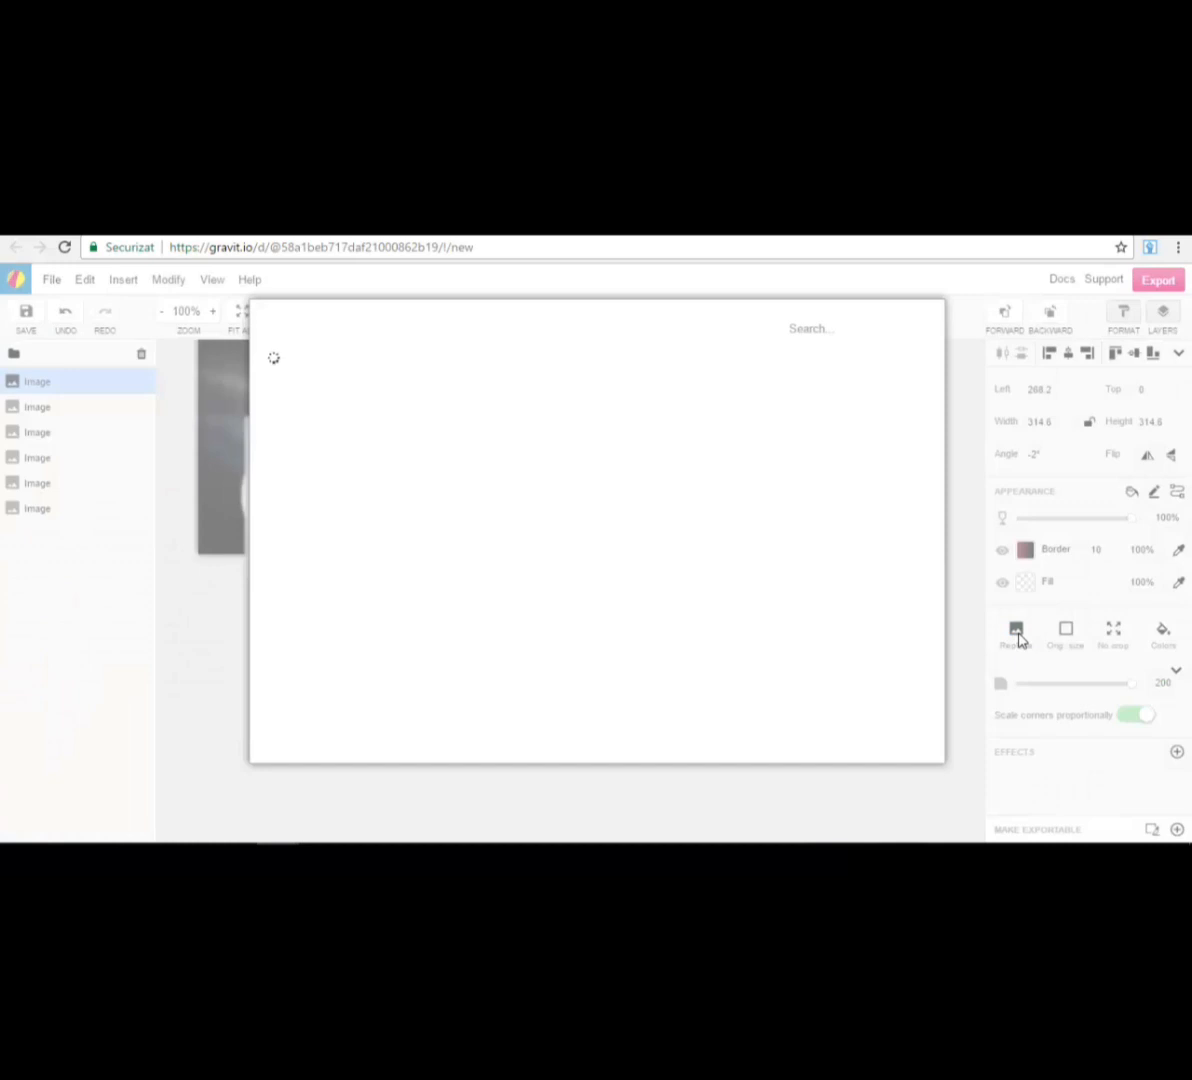
pyautogui.click(826, 330)
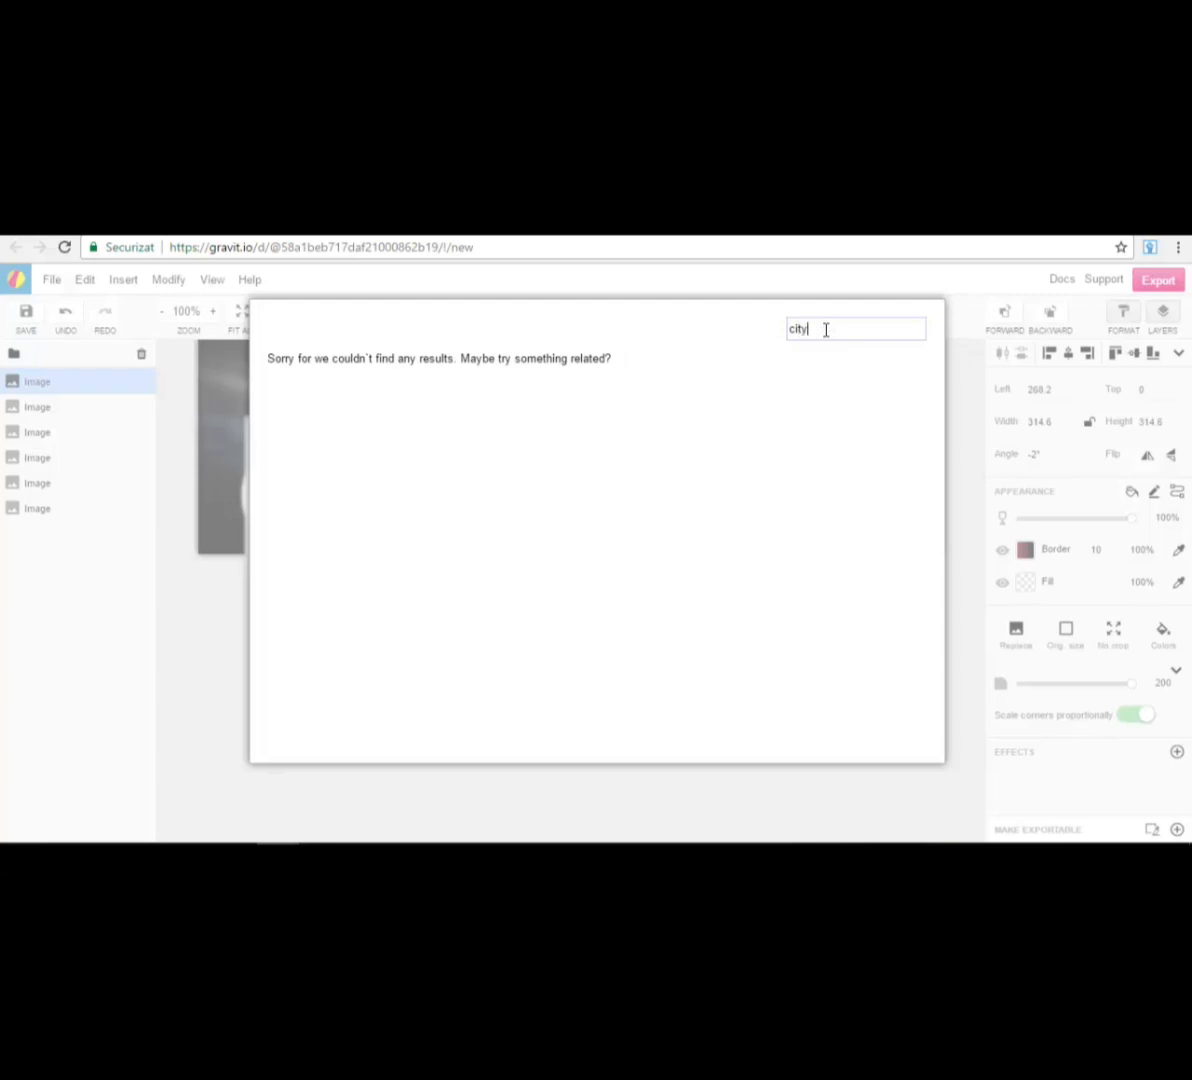
pyautogui.click(918, 330)
pyautogui.click(955, 352)
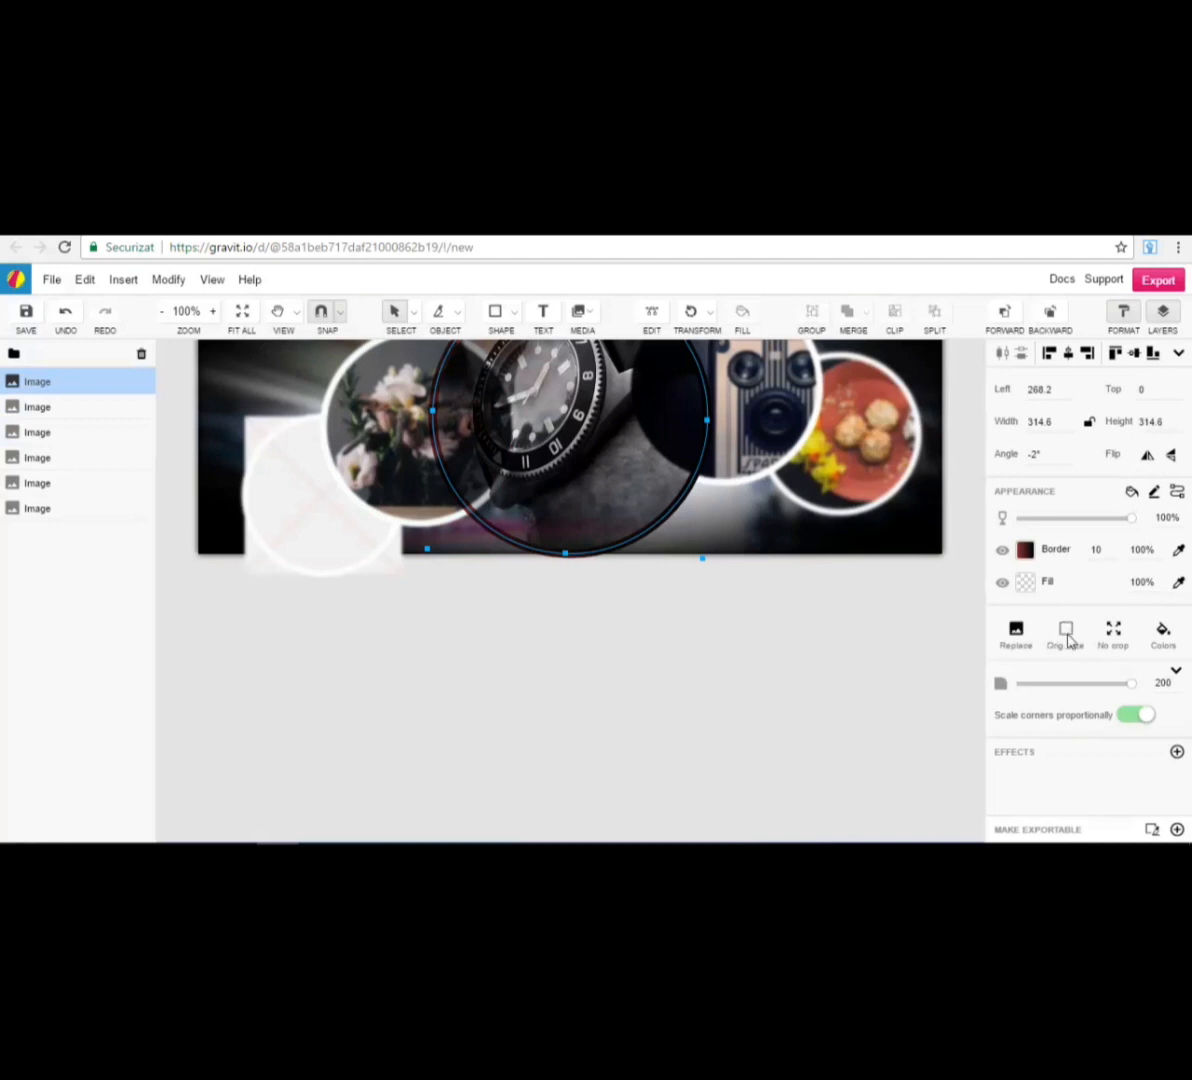
# - Show the watch image's color palette and check the image replacement dialog again without choosing a picture
pyautogui.click(1162, 632)
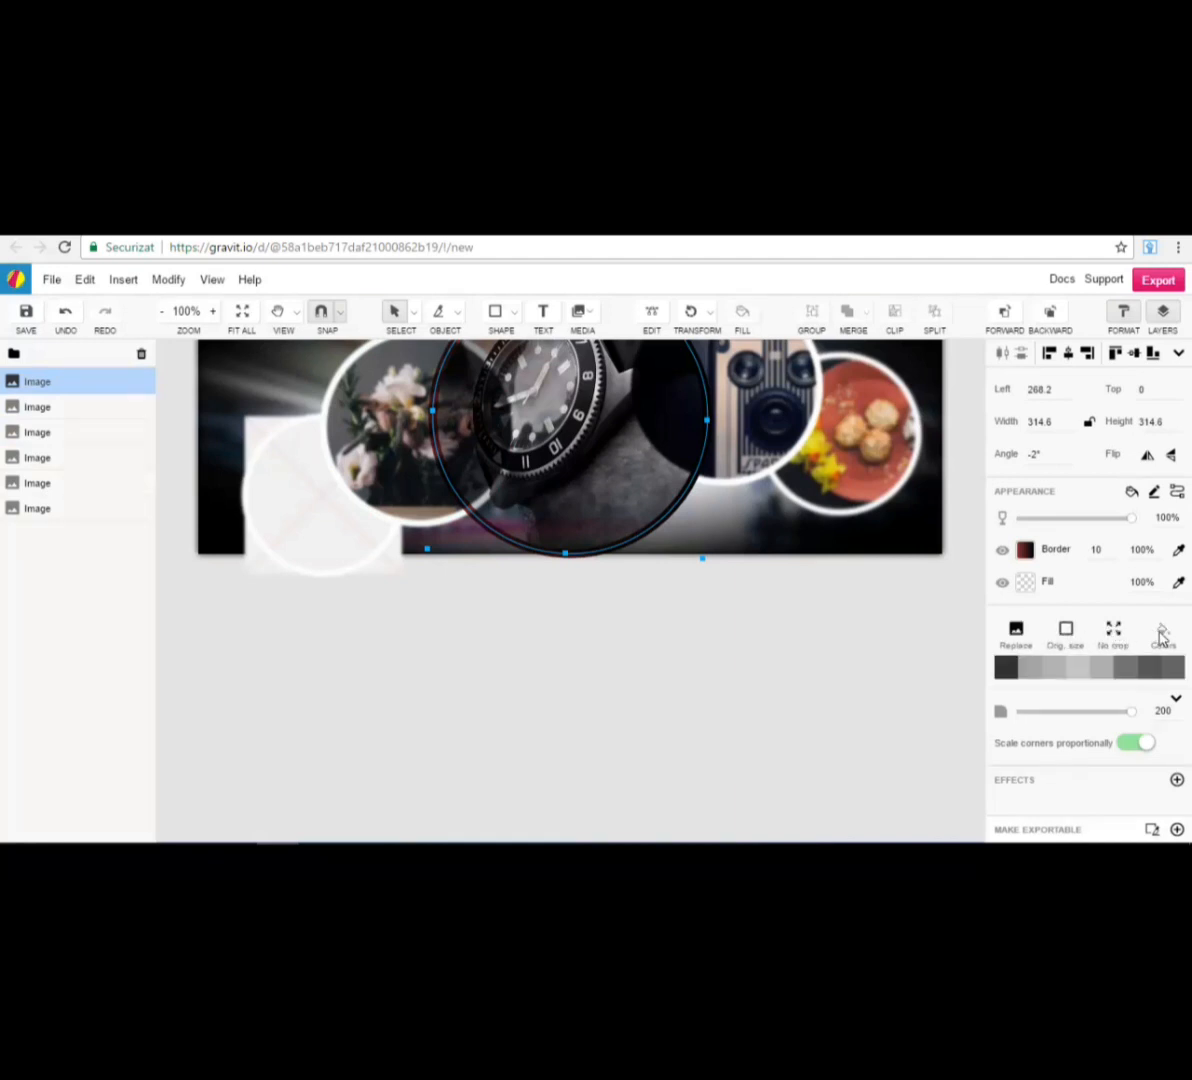
pyautogui.click(1016, 630)
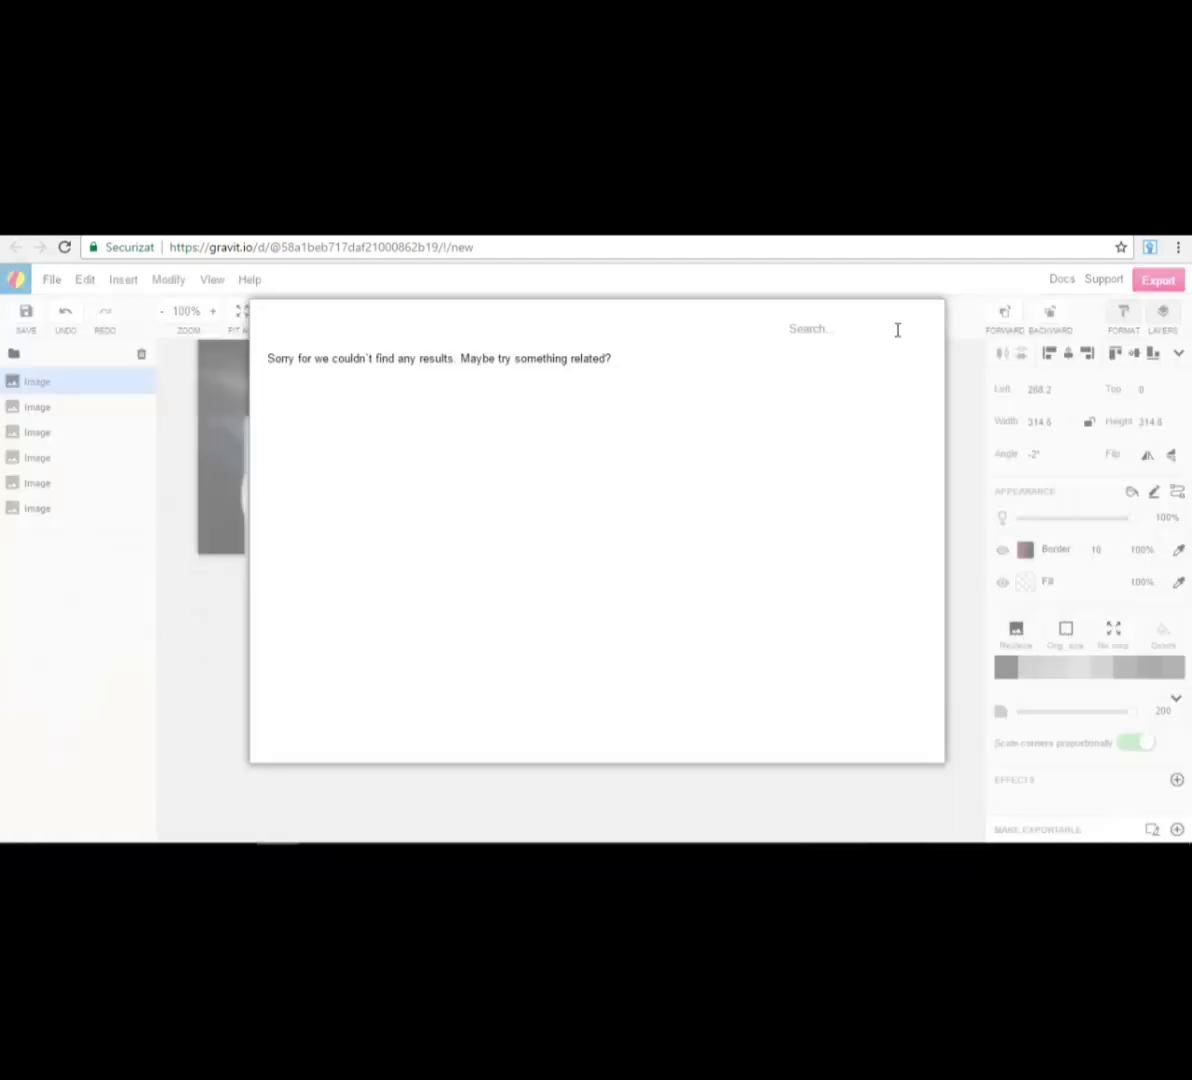
pyautogui.click(895, 278)
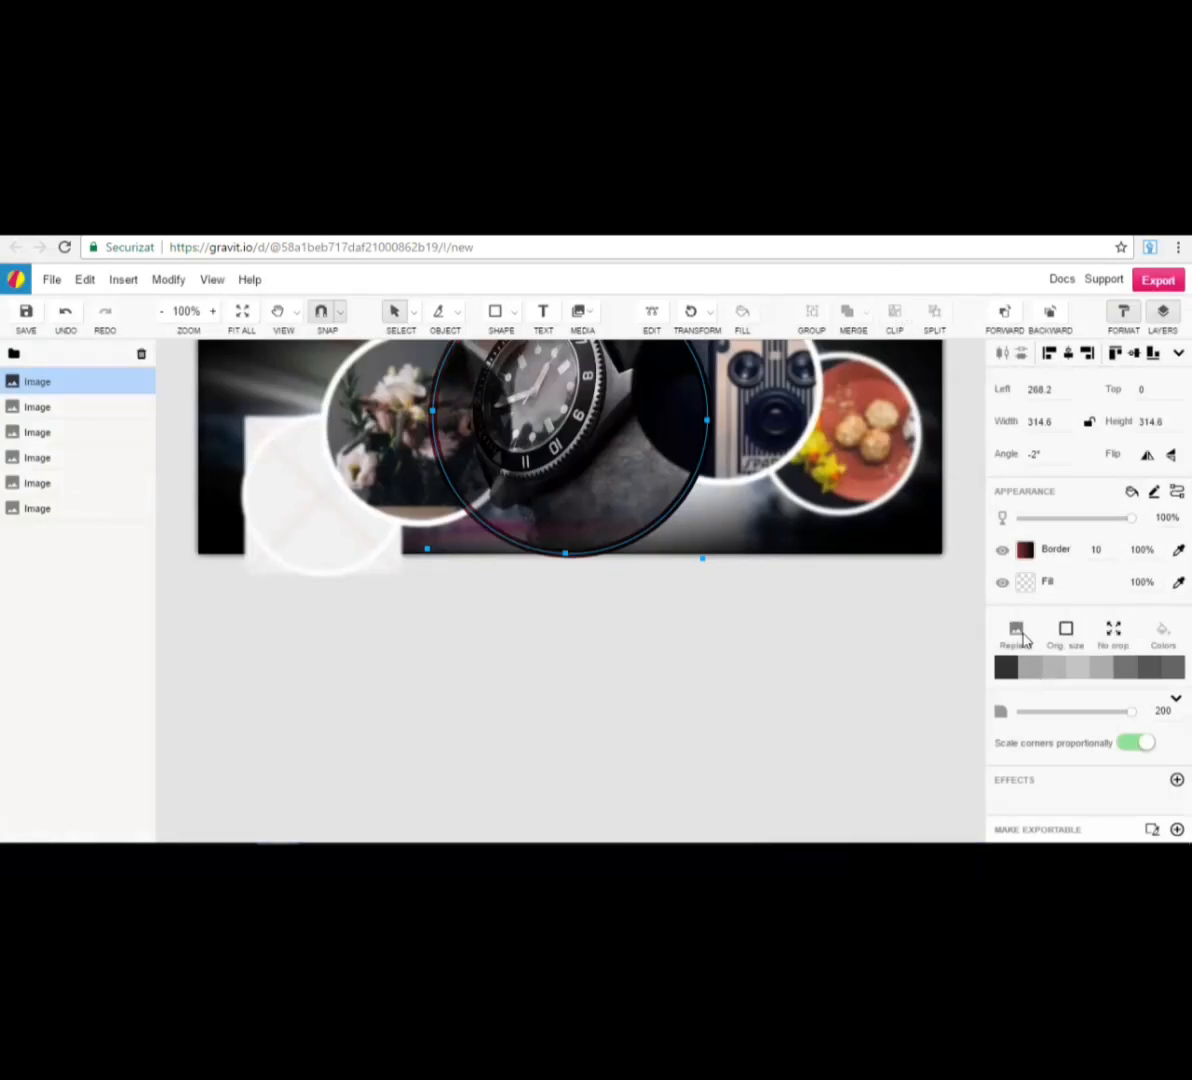
pyautogui.click(1015, 625)
pyautogui.click(1001, 556)
pyautogui.scroll(-2, 1066, 681)
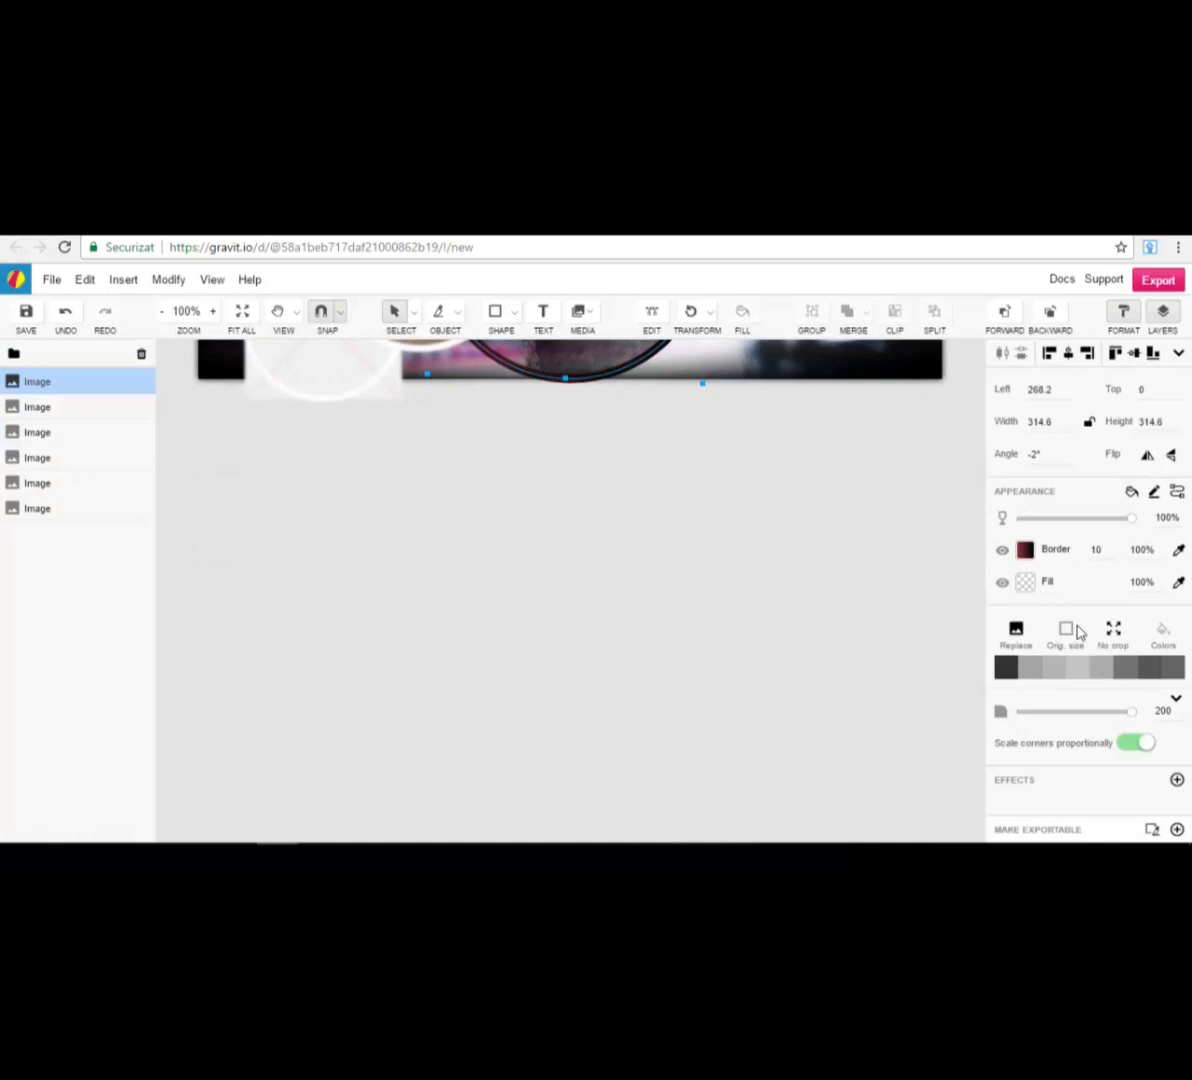
# - Try the original size and a corner radius of 360 on the watch image, and undo both changes
pyautogui.click(1066, 650)
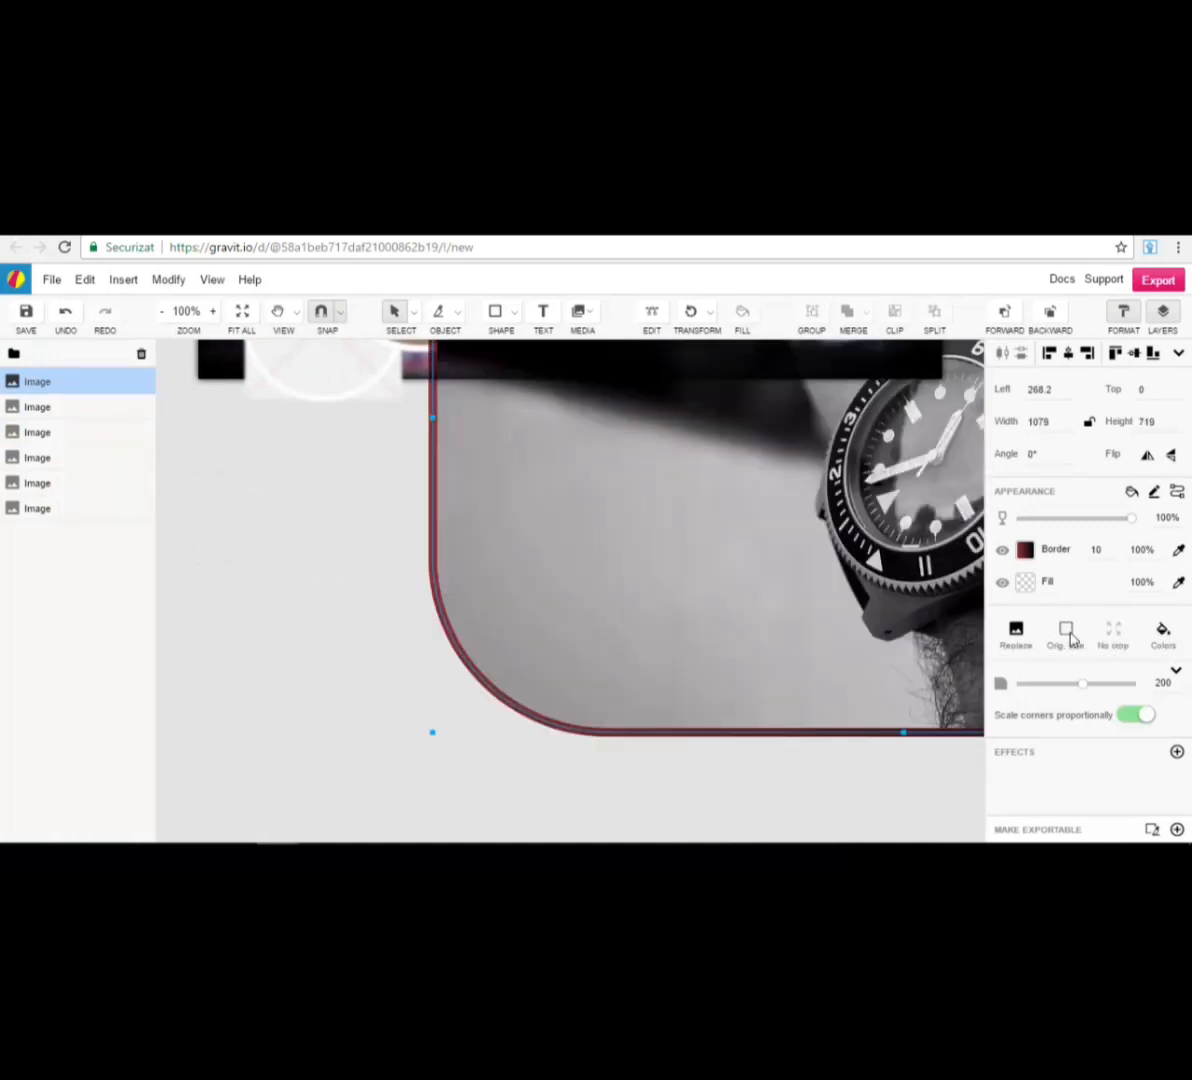
pyautogui.click(1029, 637)
pyautogui.click(946, 356)
pyautogui.click(1163, 634)
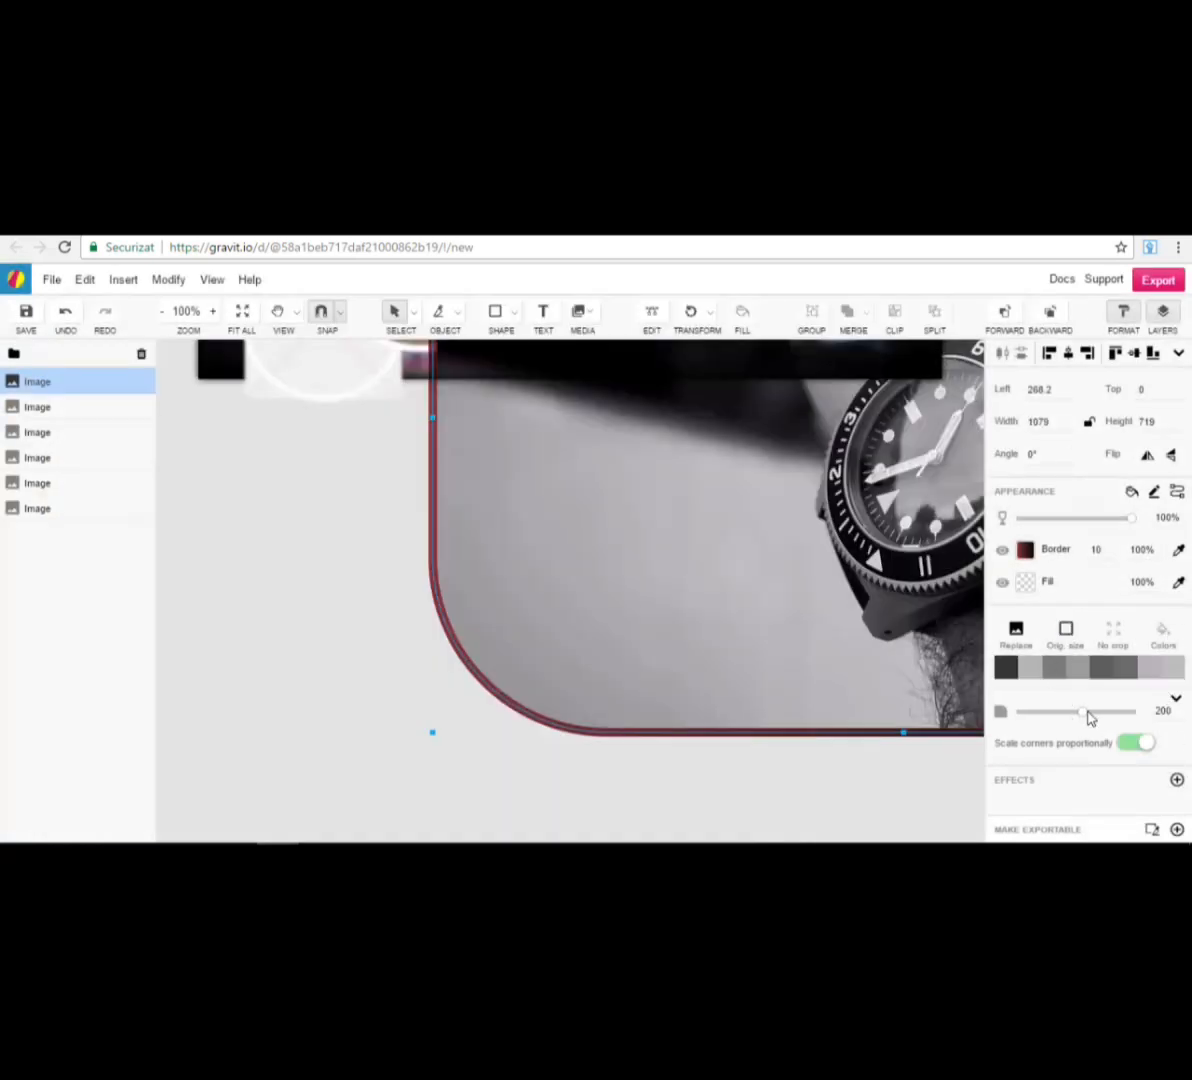
pyautogui.moveTo(1084, 712); pyautogui.dragTo(1154, 728)
pyautogui.scroll(6, 724, 625)
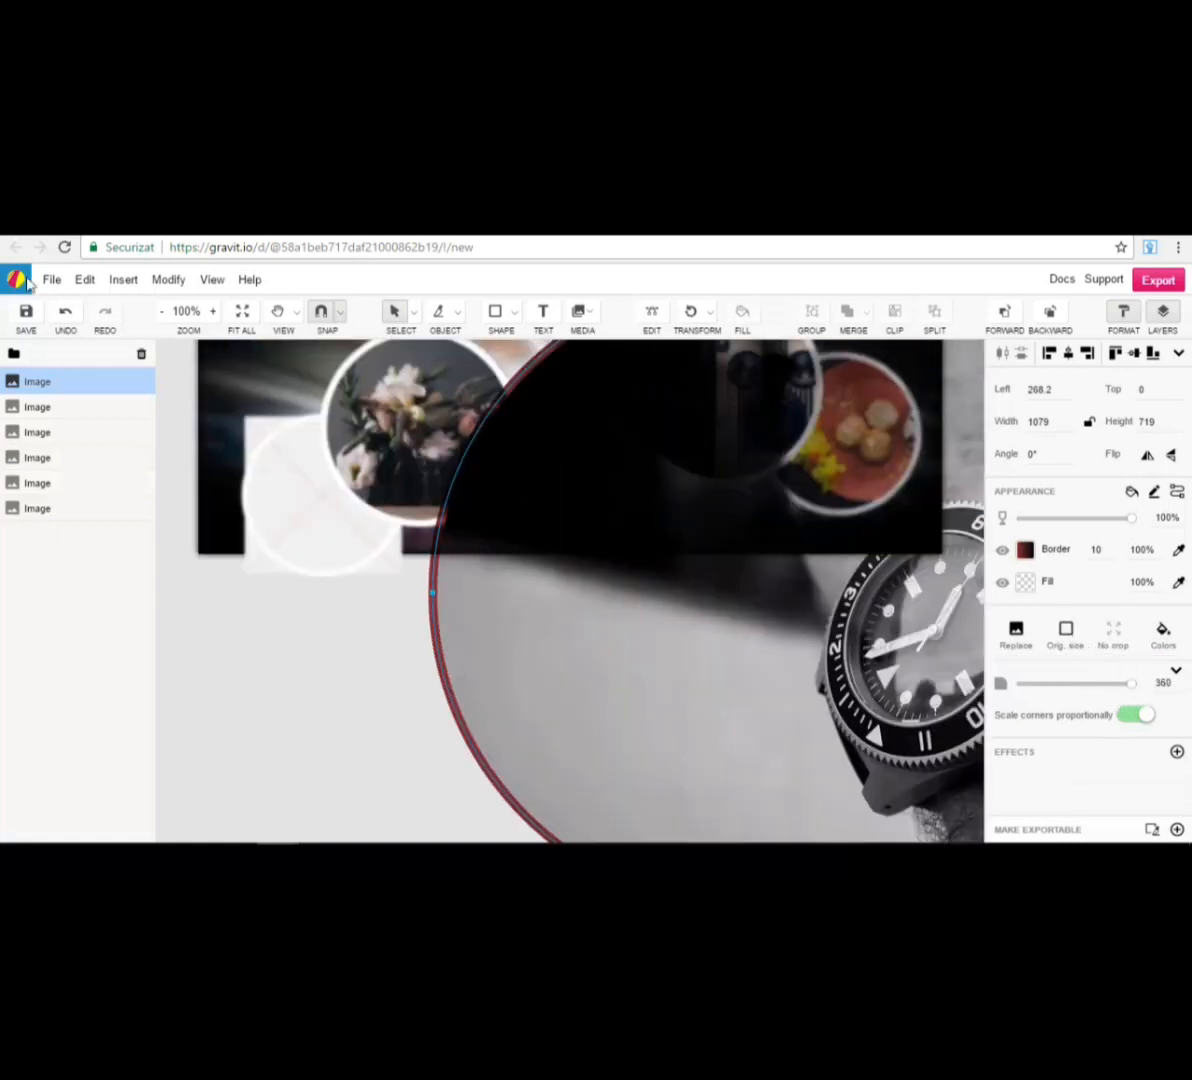
pyautogui.click(65, 311)
pyautogui.click(64, 308)
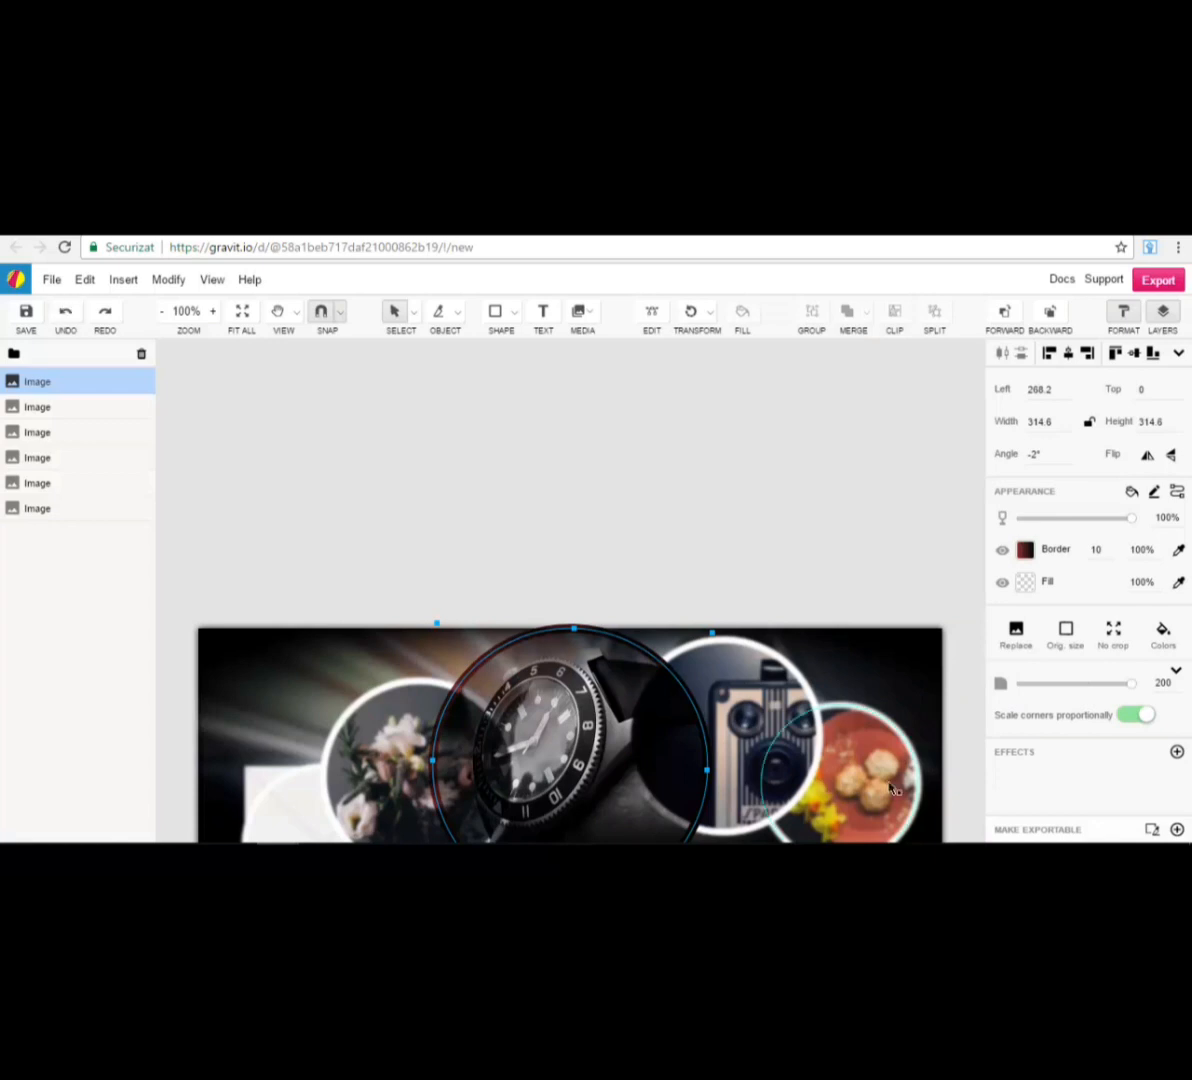
# - Toggle proportional corner scaling off and back on, and shrink the watch image to about 293.5 by 288
pyautogui.click(1142, 717)
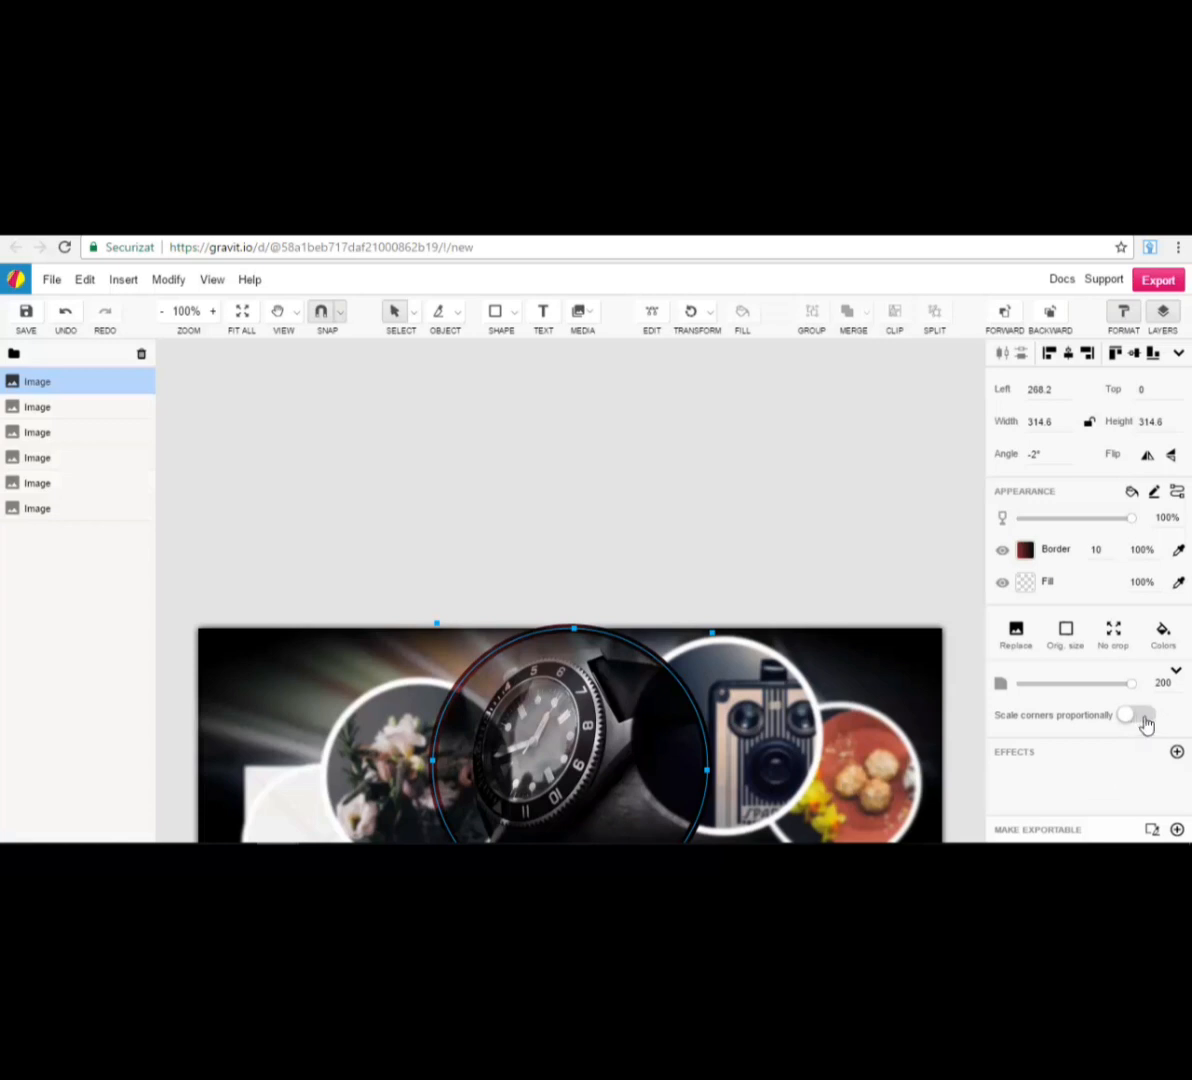
pyautogui.click(1141, 716)
pyautogui.moveTo(572, 636)
pyautogui.mouseDown()
pyautogui.moveTo(580, 572)
pyautogui.moveTo(579, 662)
pyautogui.moveTo(572, 655)
pyautogui.mouseUp()
pyautogui.moveTo(437, 655)
pyautogui.mouseDown()
pyautogui.moveTo(346, 564)
pyautogui.moveTo(455, 651)
pyautogui.mouseUp()
pyautogui.scroll(-3, 960, 630)
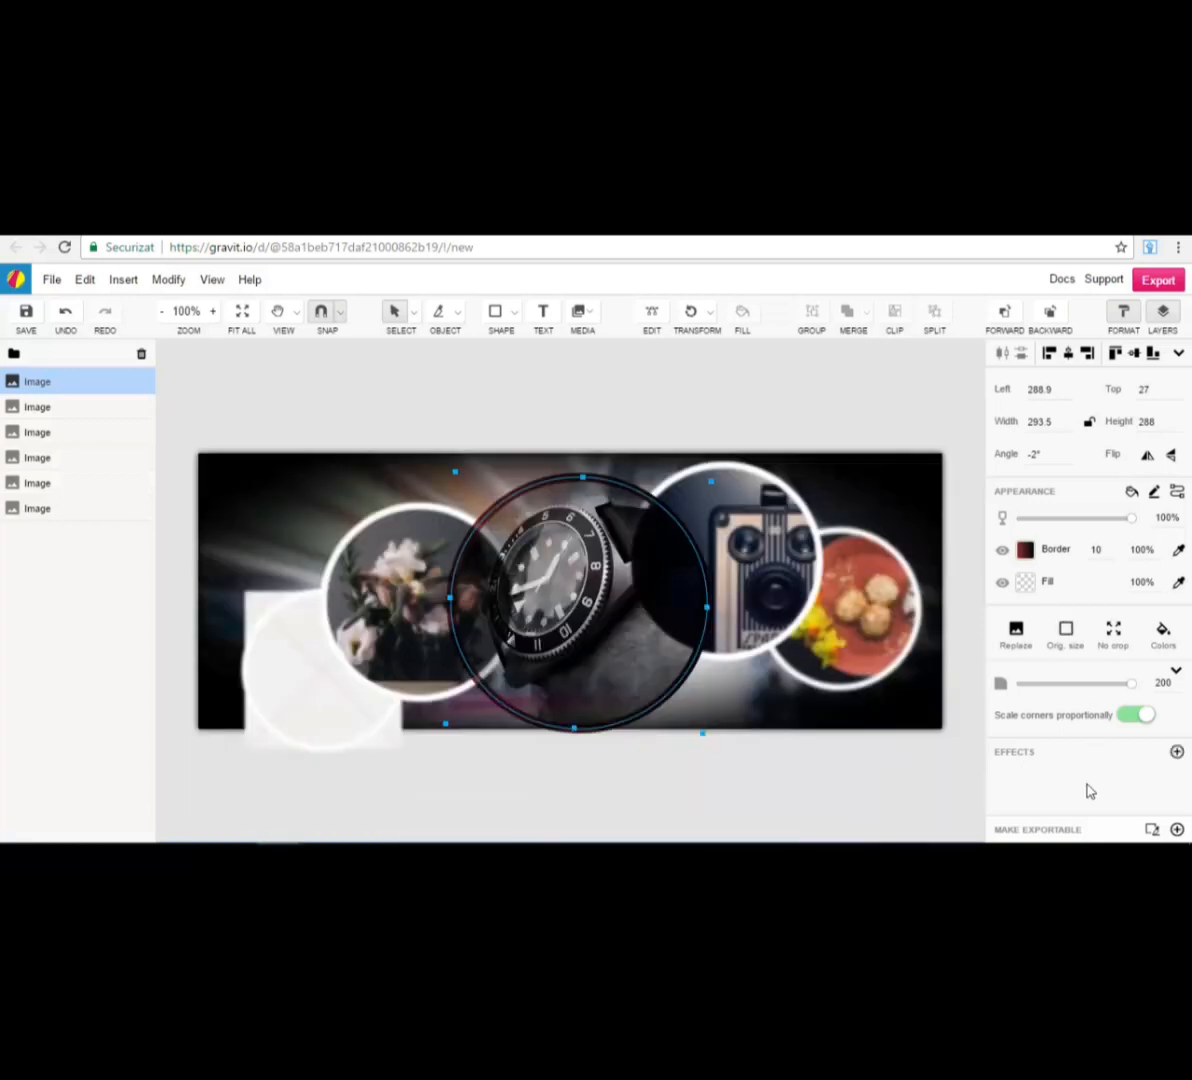
# - Add a Fast Blur effect with a radius of about 3.1 and an Outer Glow effect to the watch image
pyautogui.click(1177, 751)
pyautogui.moveTo(1107, 452)
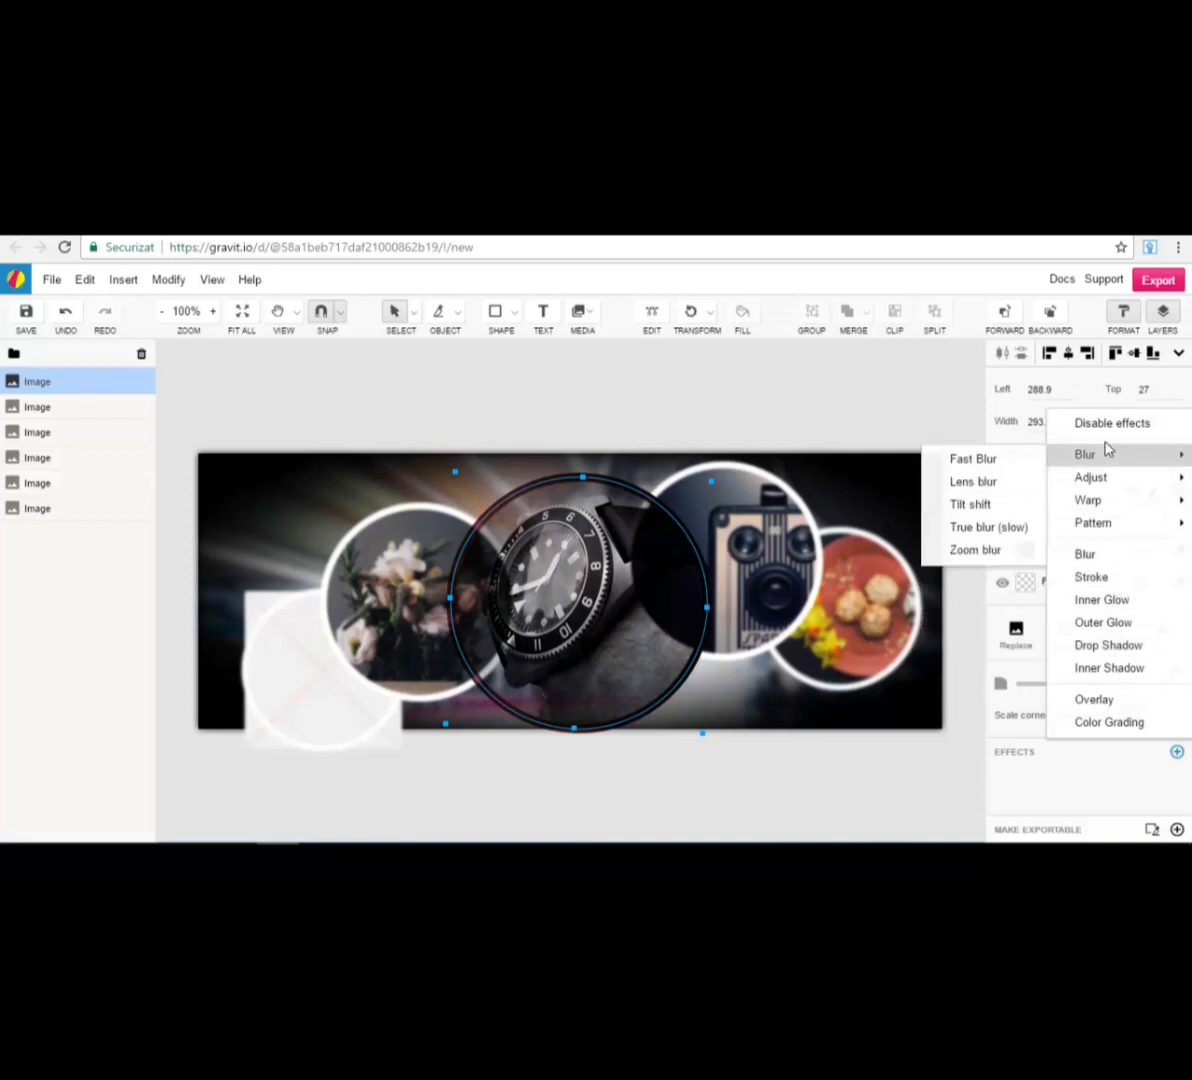
pyautogui.click(974, 459)
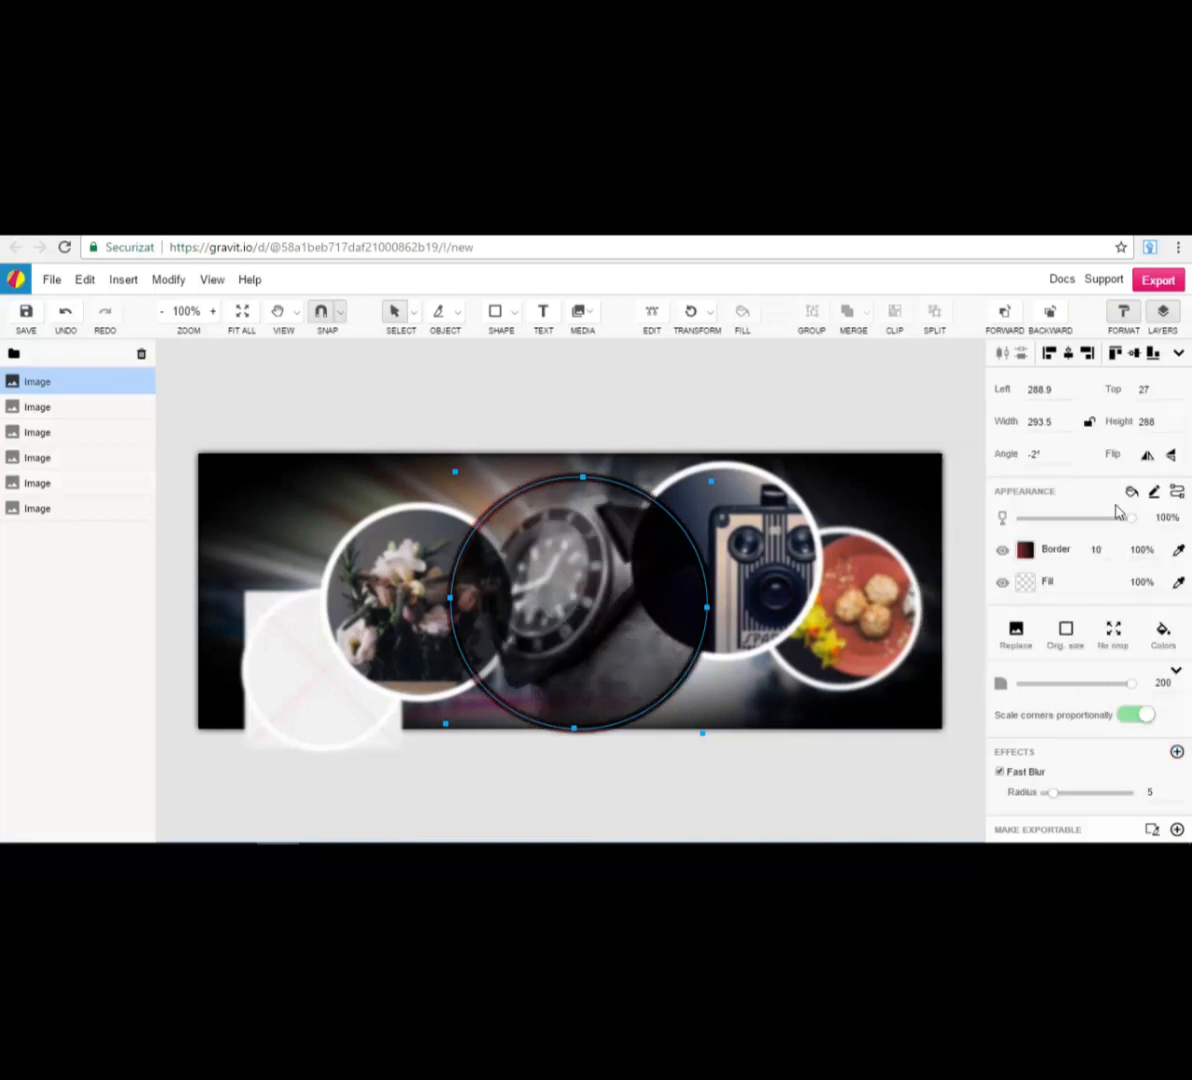
pyautogui.moveTo(1053, 793); pyautogui.dragTo(1051, 794)
pyautogui.click(1177, 751)
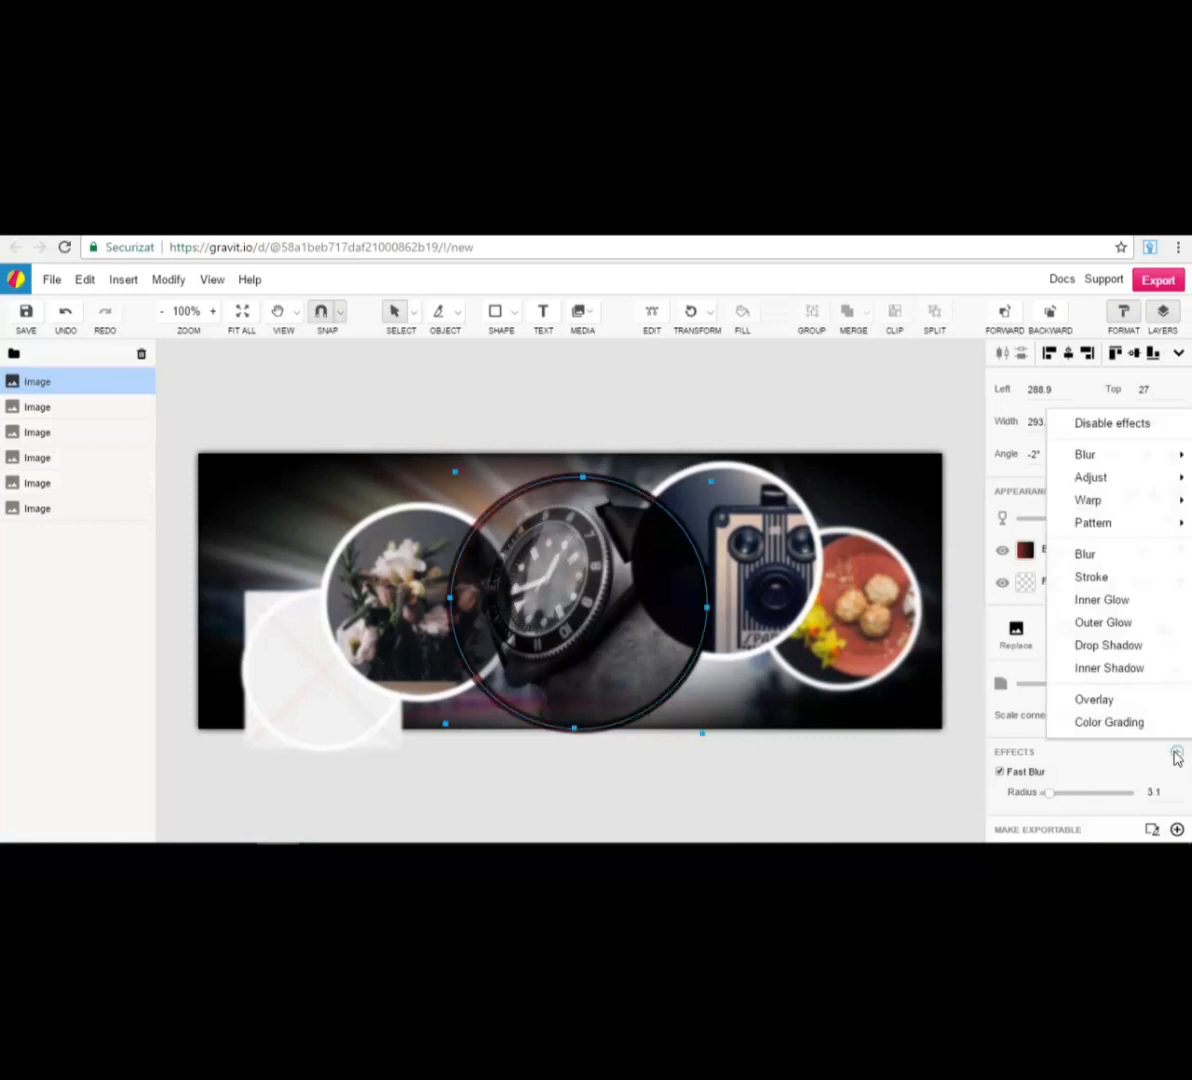
pyautogui.click(1110, 624)
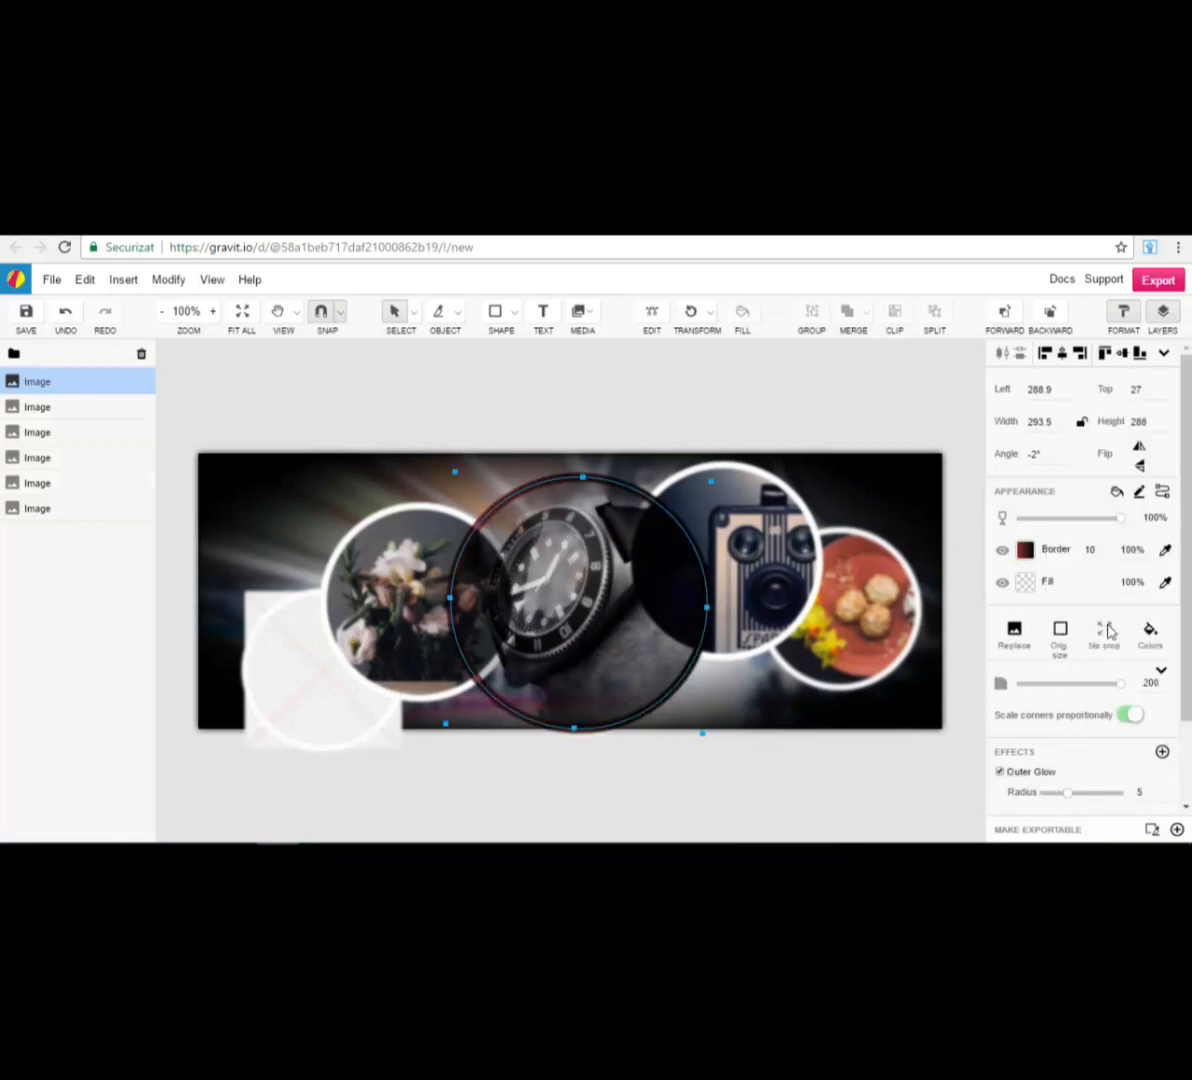
# - Set the watch image's Outer Glow radius to 0 and add a Drop Shadow effect to it
pyautogui.moveTo(1068, 794); pyautogui.dragTo(986, 794)
pyautogui.click(1163, 751)
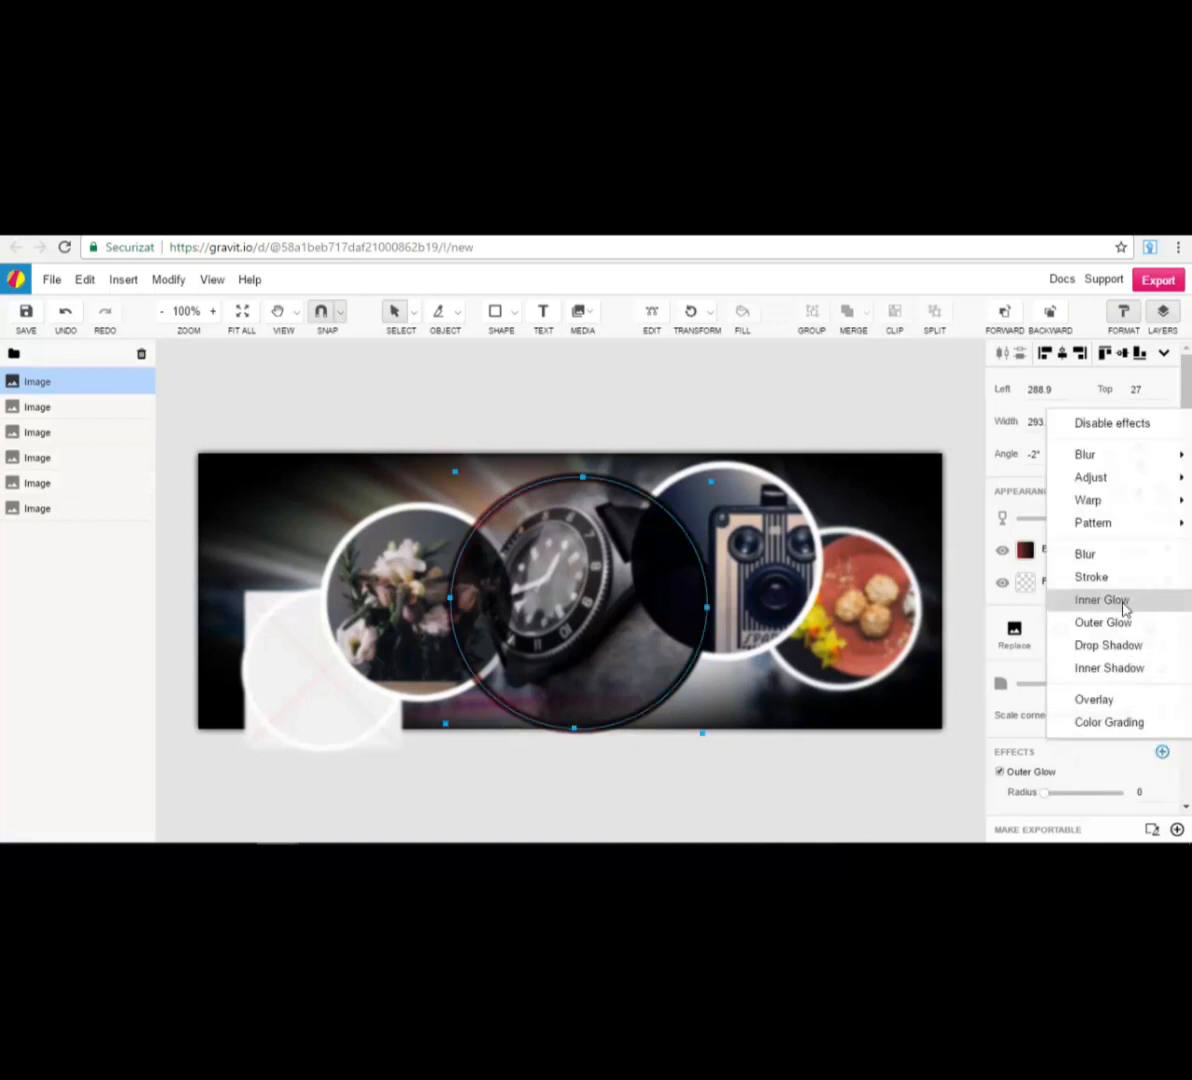
pyautogui.click(1124, 653)
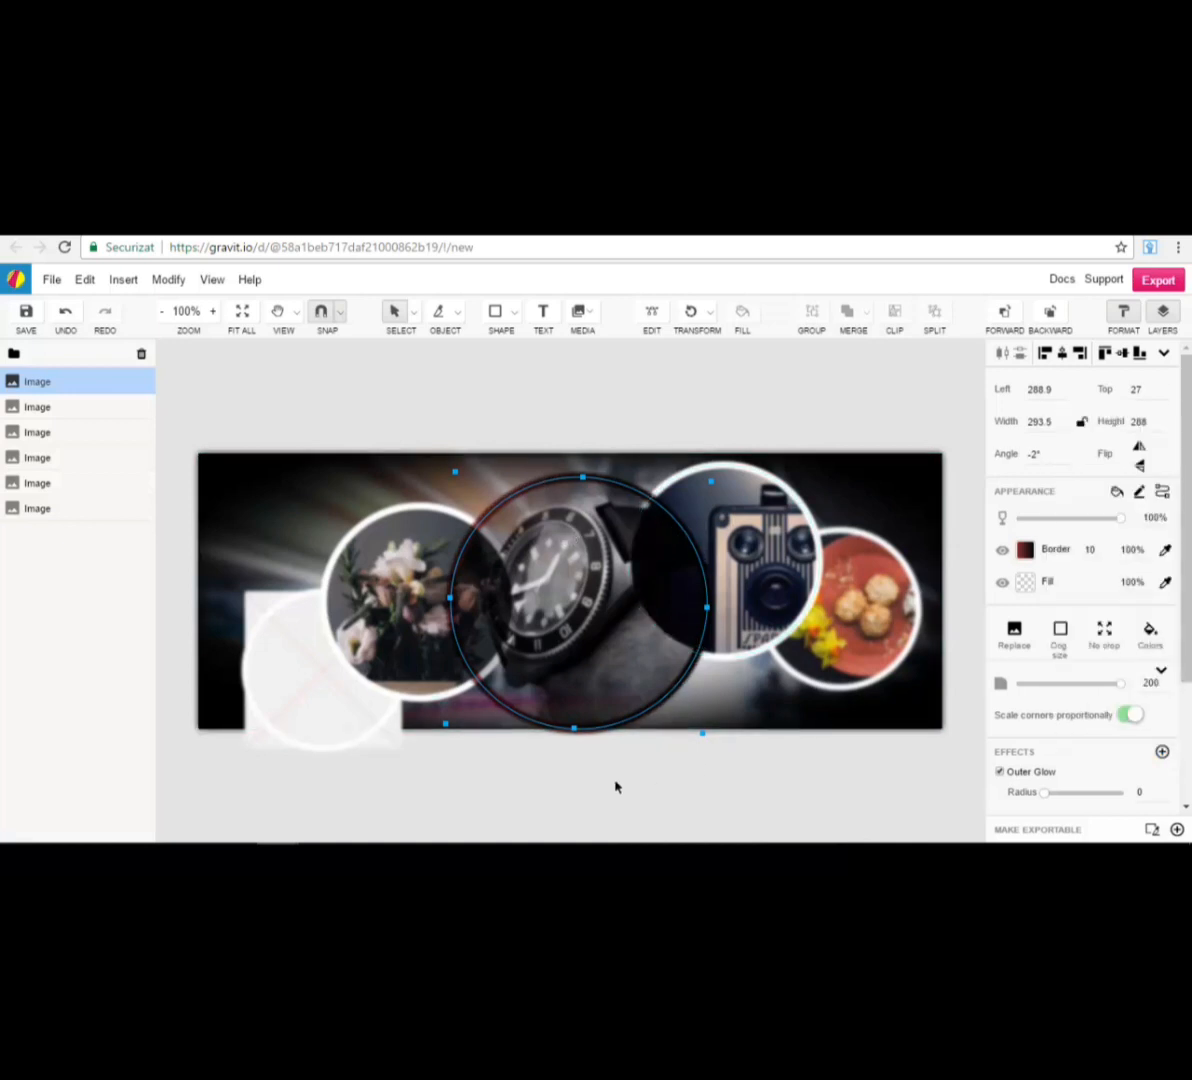
# - Raise the watch image's Outer Glow intensity to about 1.728, lower its Fast Blur radius to the minimum, and deselect the image
pyautogui.scroll(-1, 1090, 769)
pyautogui.moveTo(1084, 731); pyautogui.dragTo(1110, 731)
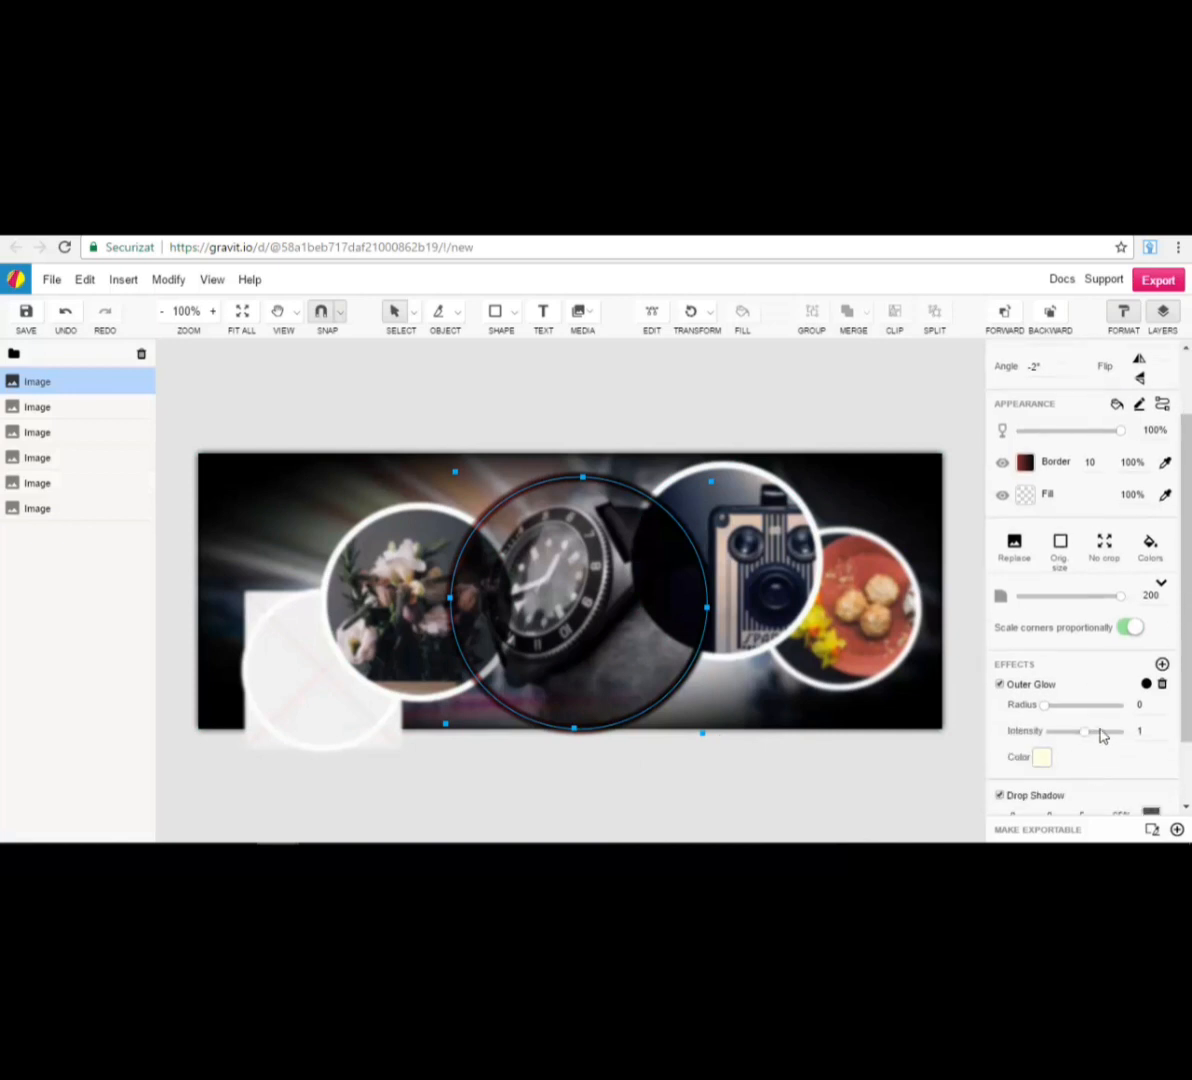
pyautogui.scroll(-1, 1060, 755)
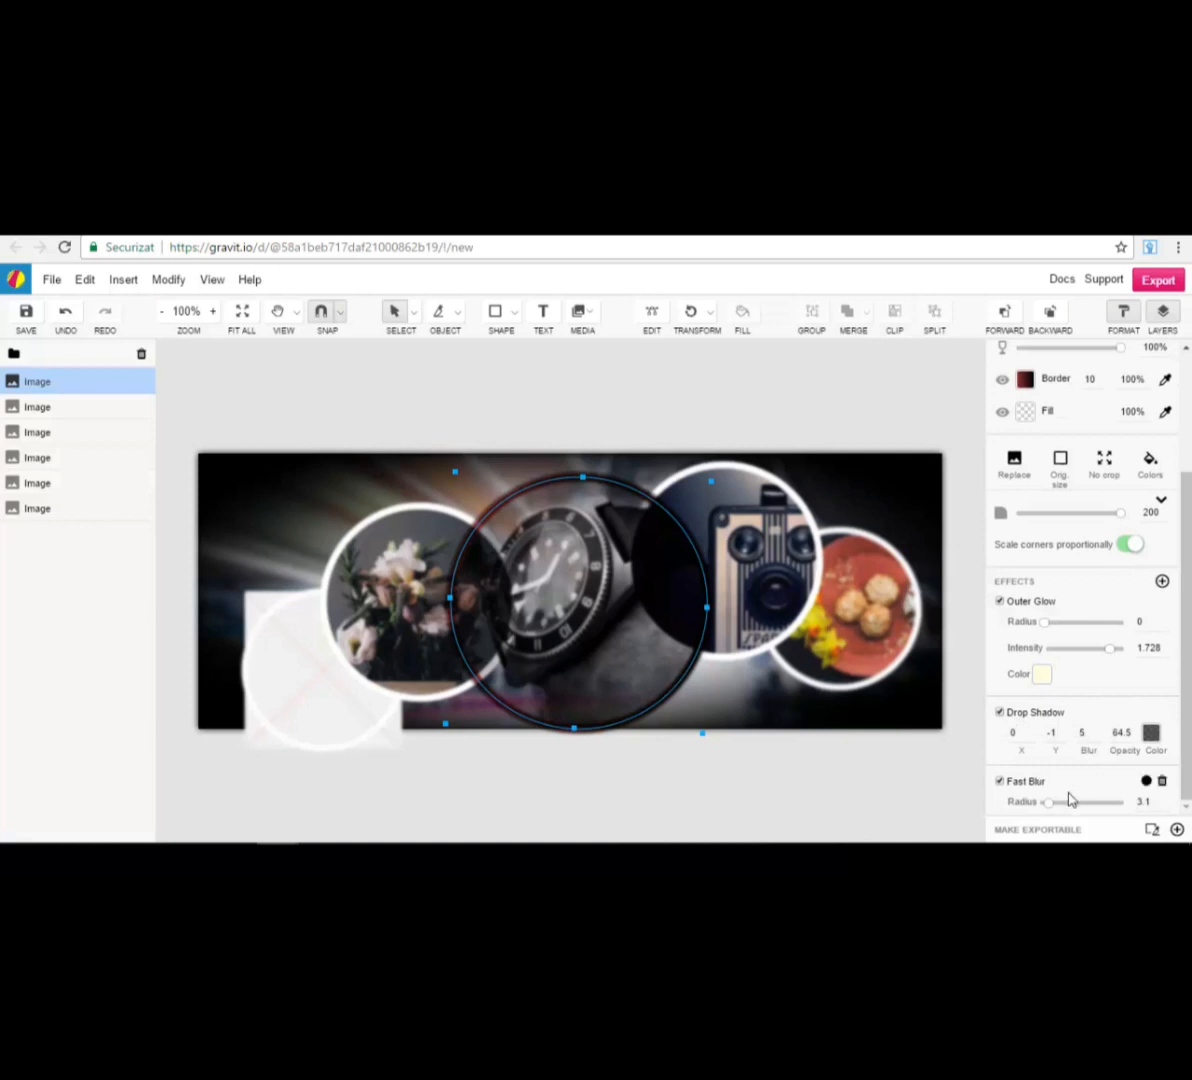
pyautogui.moveTo(1048, 806); pyautogui.dragTo(1006, 798)
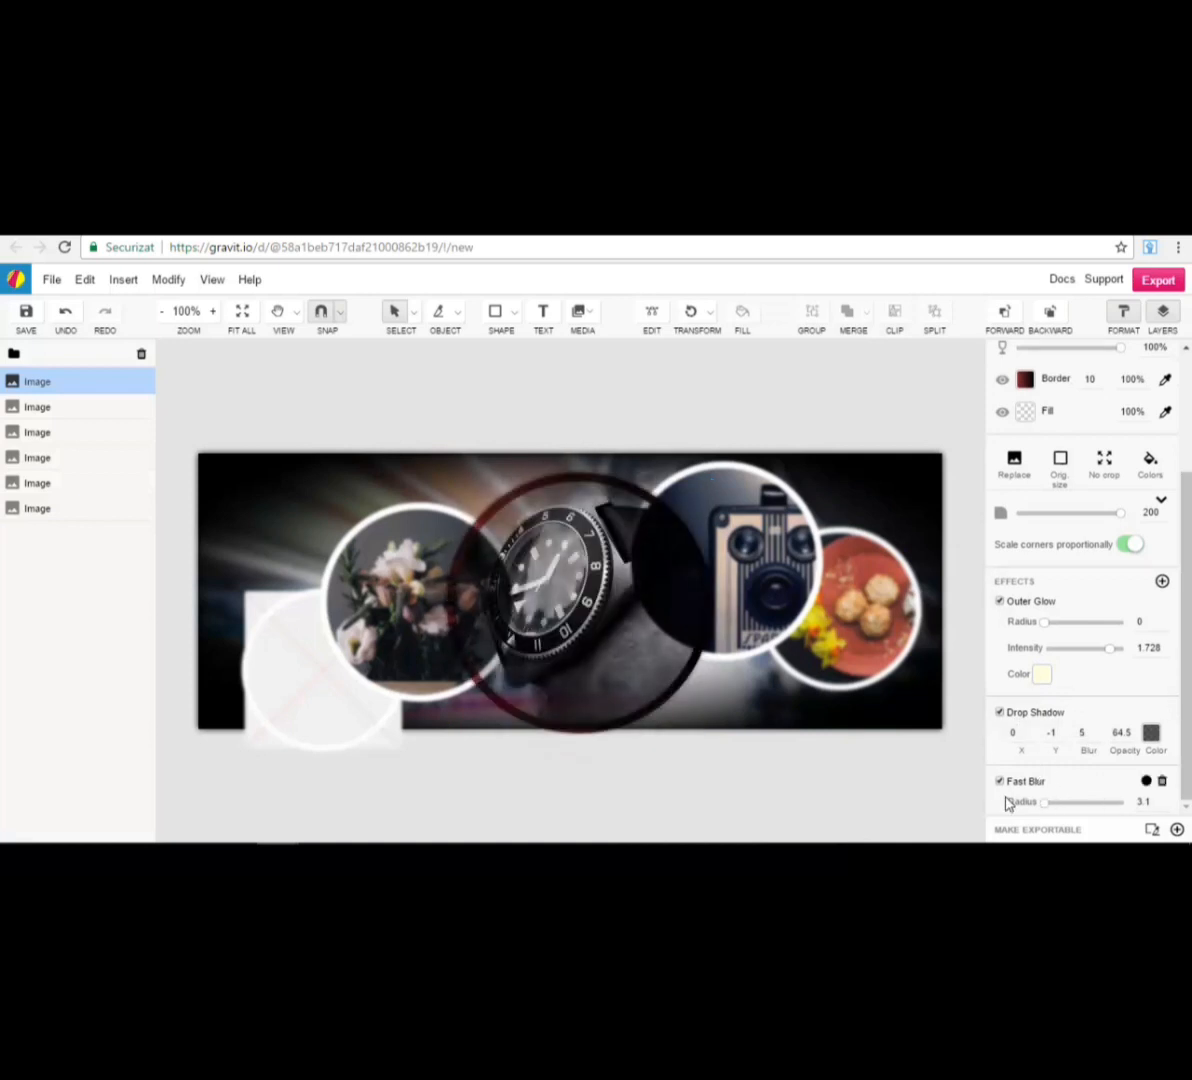
pyautogui.scroll(3, 1176, 610)
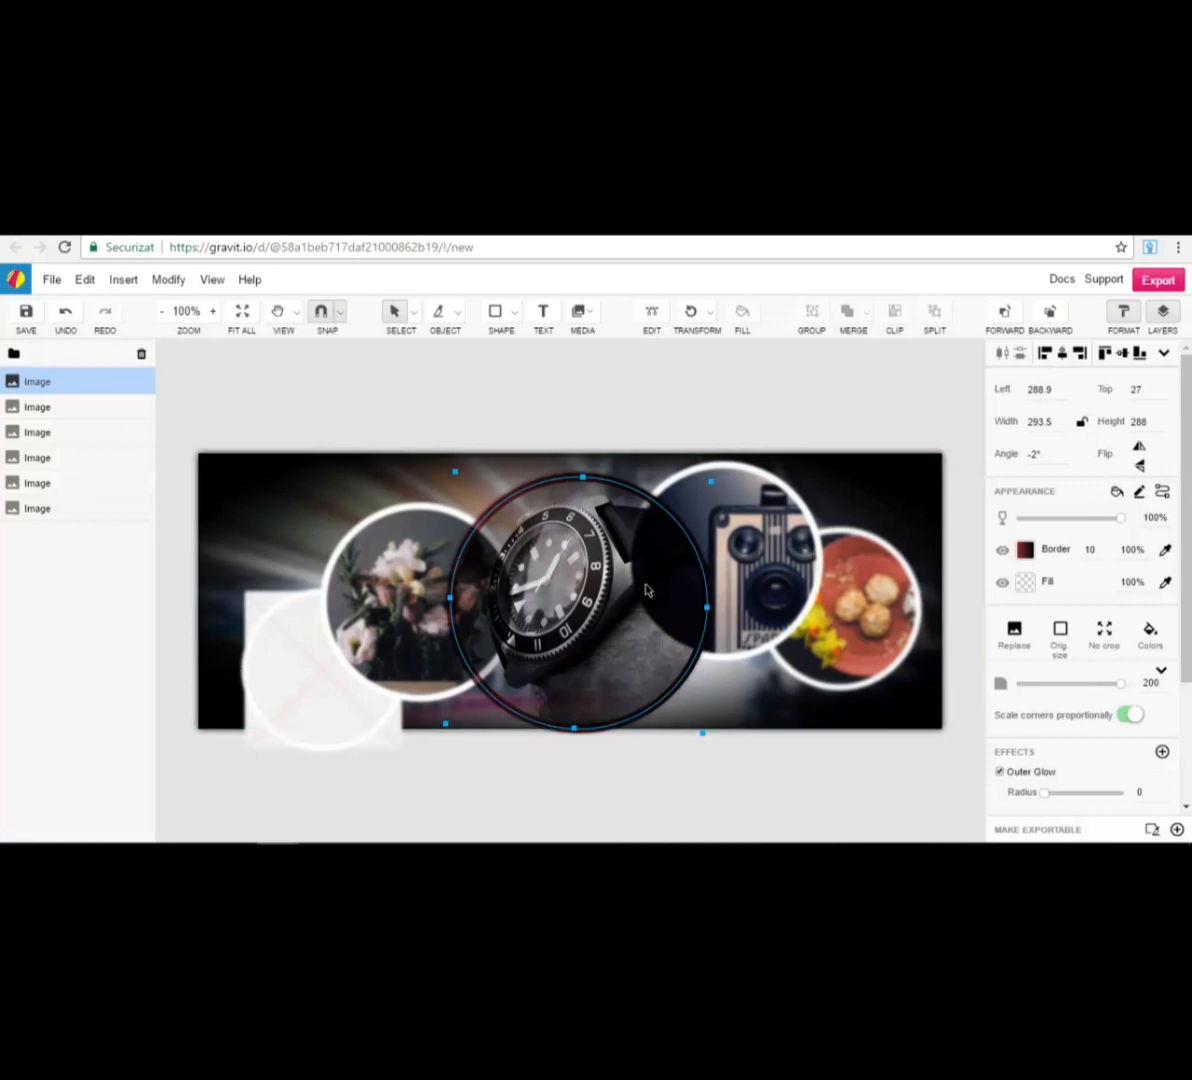
pyautogui.click(659, 415)
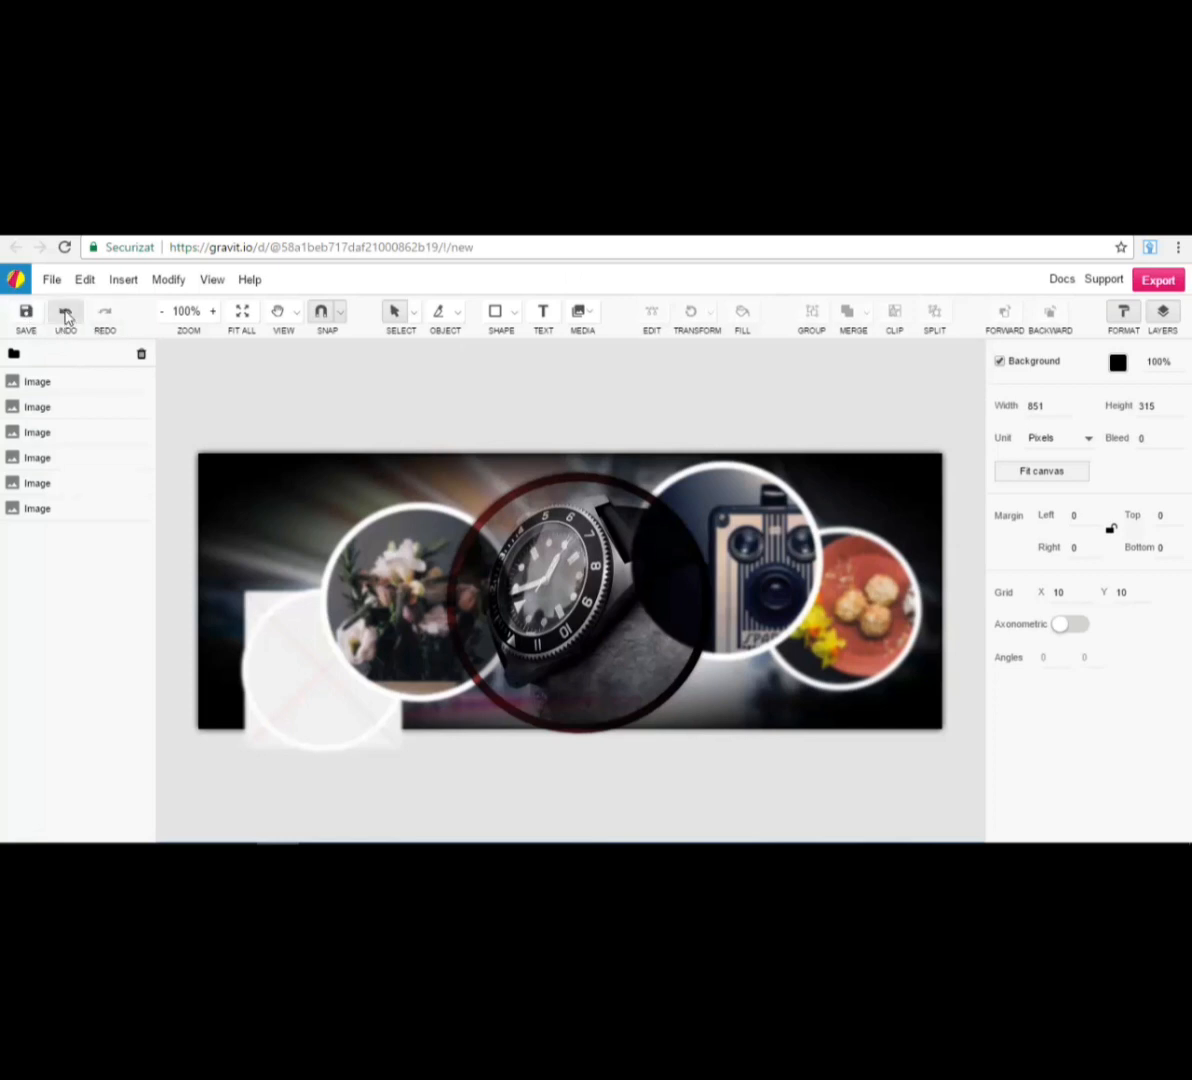
# - Try zooming in and out, fit the whole cover in view, and look through the selection and object-cutting tools
pyautogui.click(213, 311)
pyautogui.click(164, 314)
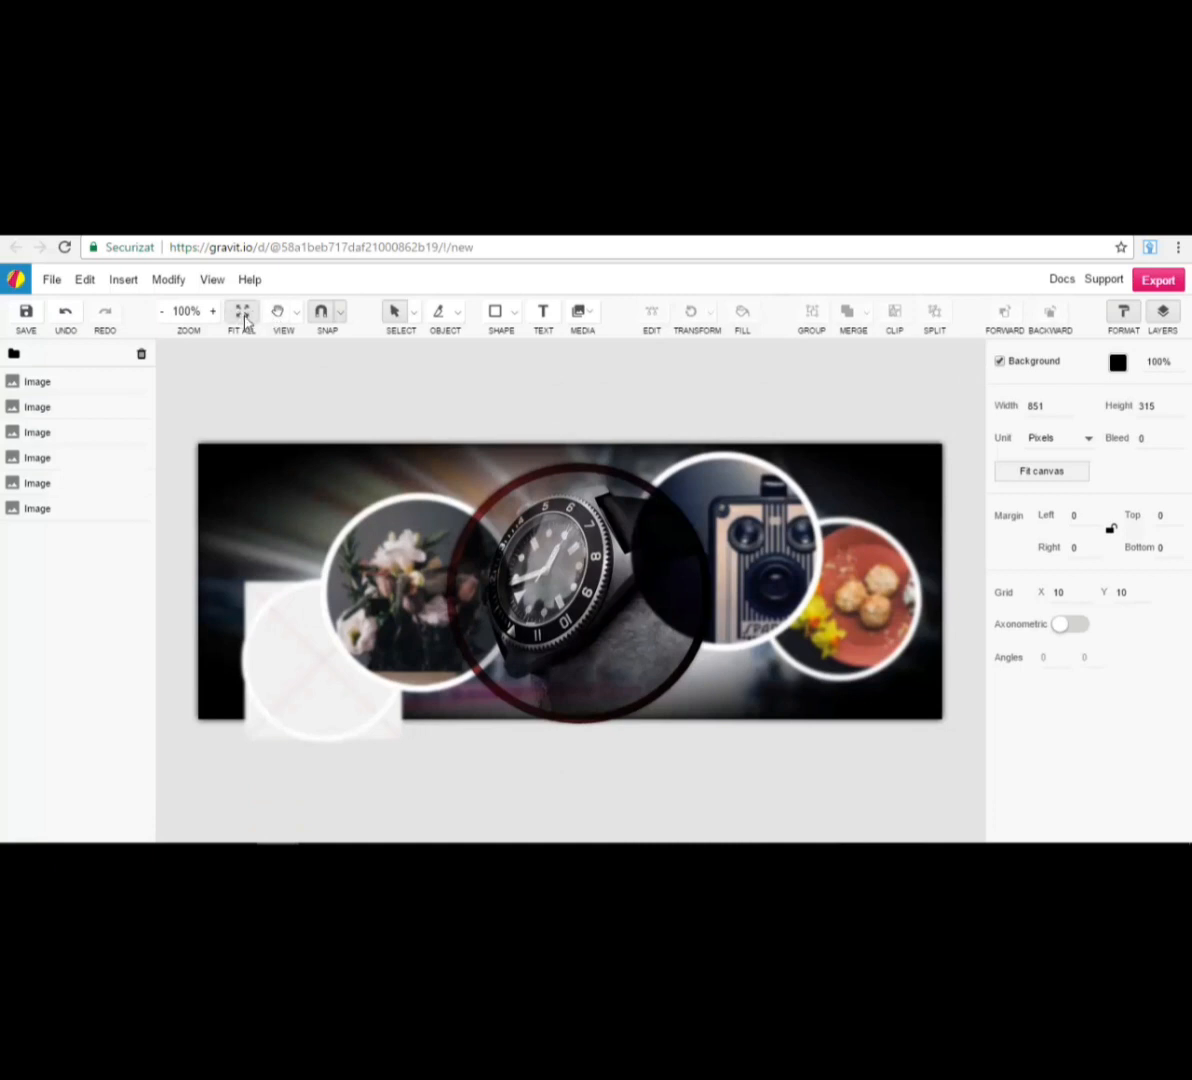
pyautogui.click(243, 316)
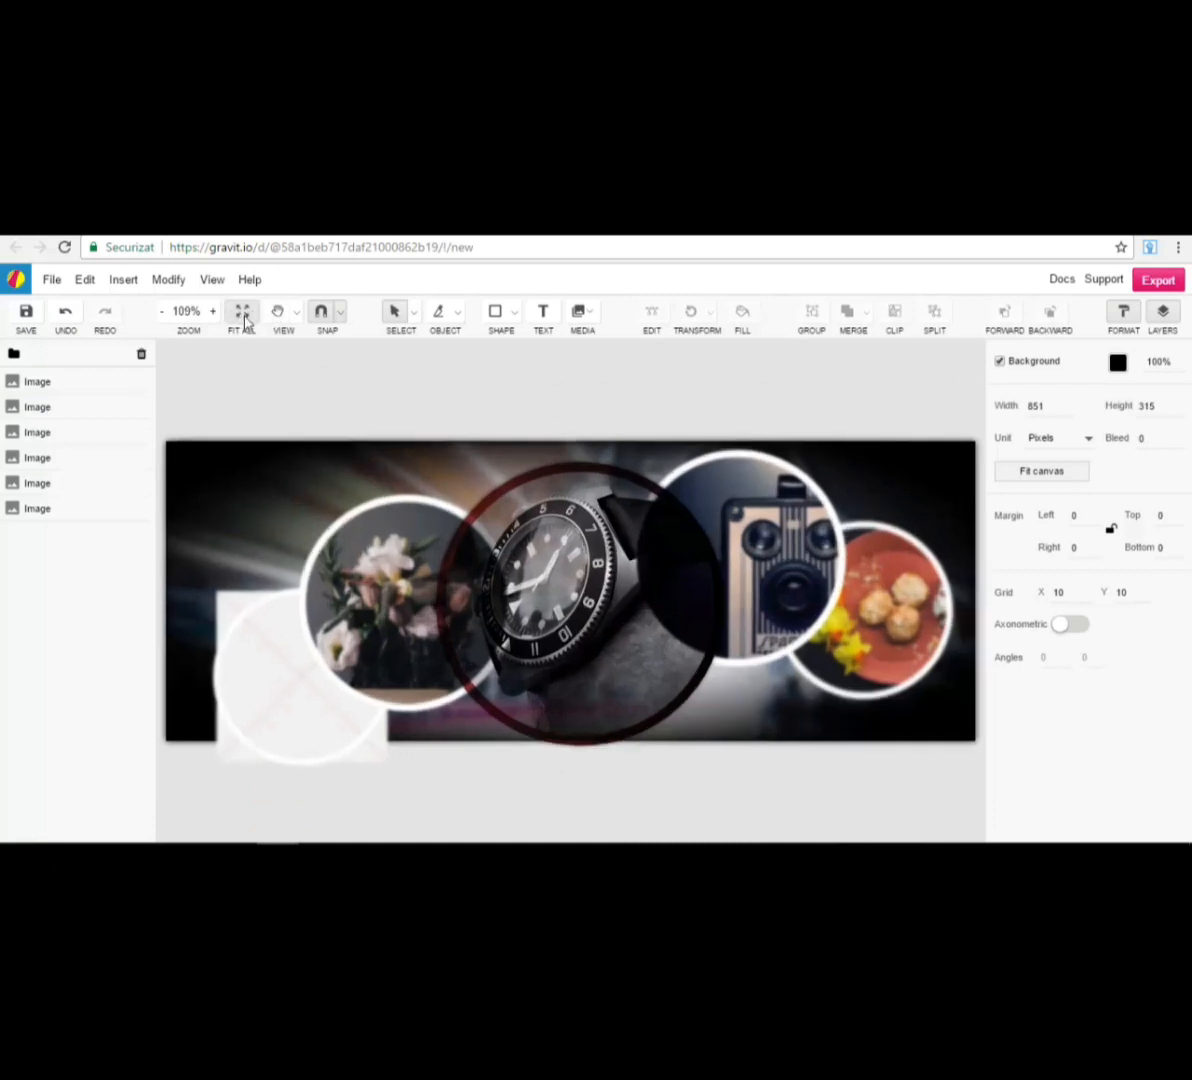
pyautogui.click(412, 314)
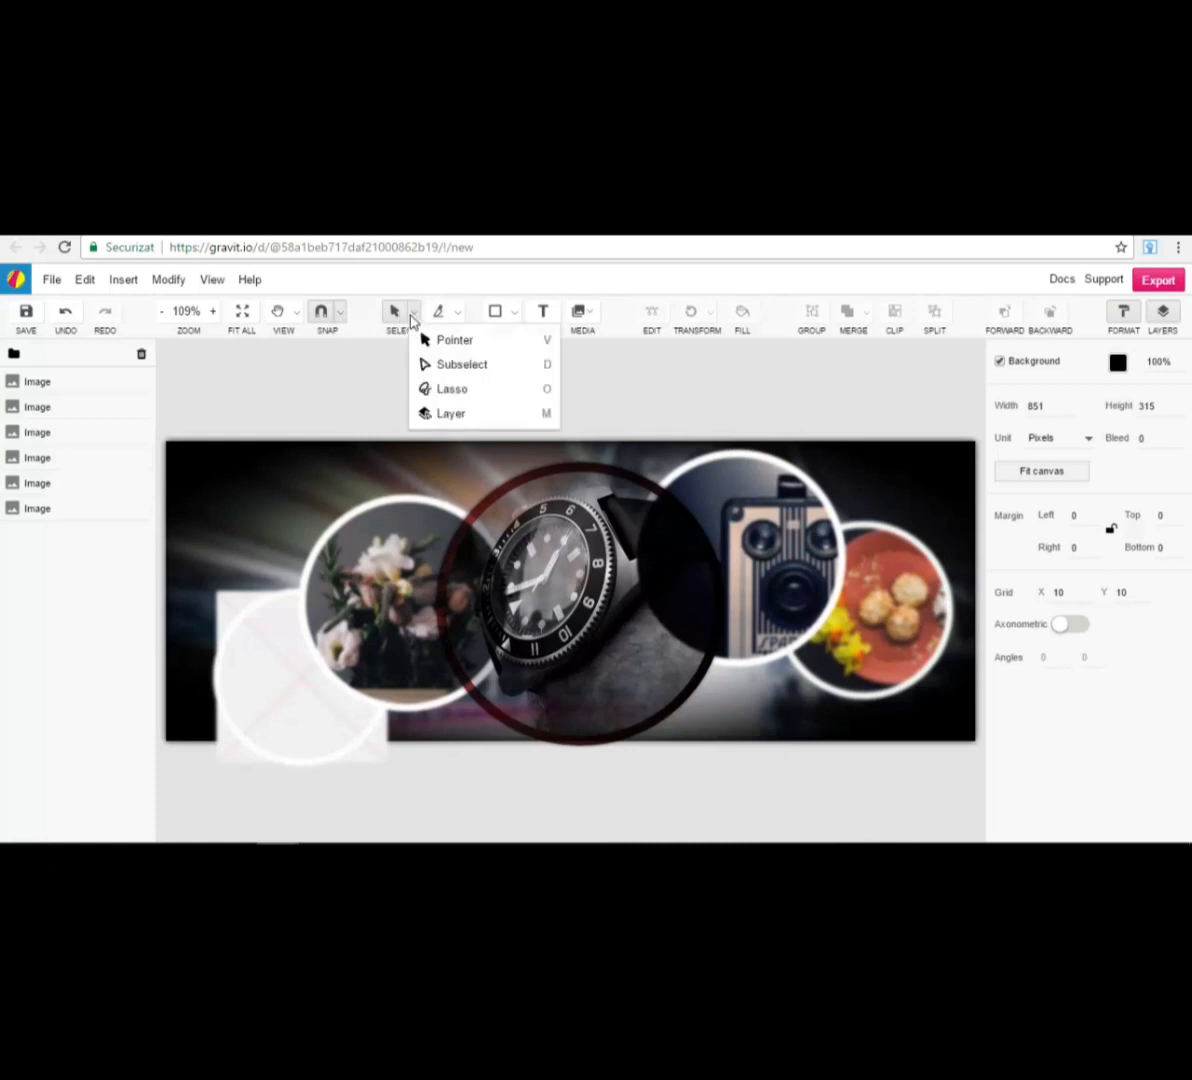
pyautogui.click(457, 318)
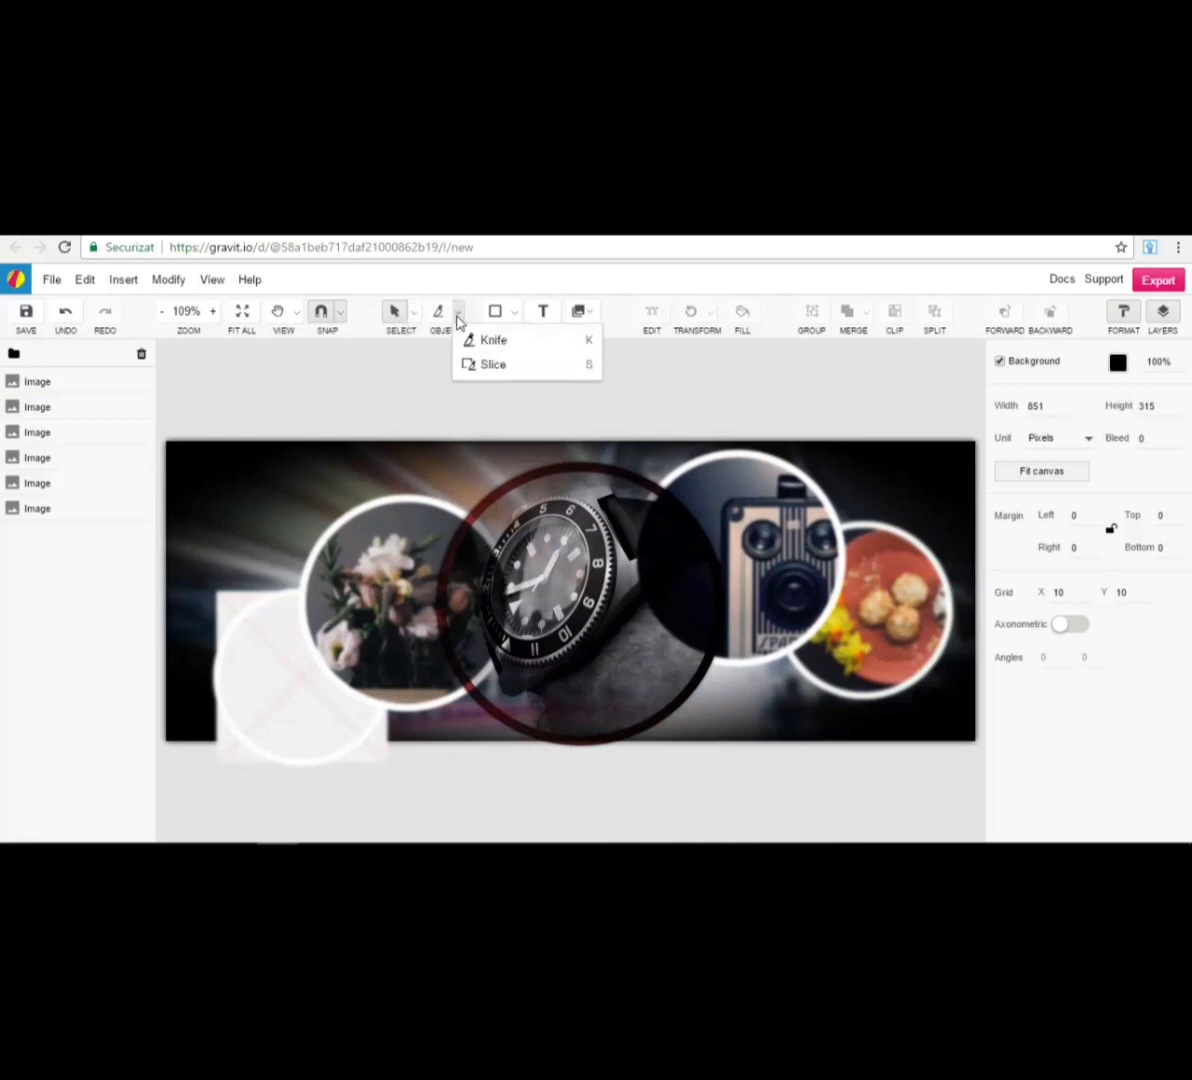
# - Draw a rectangle about 230 by 229 px over the flower image, shift it slightly, and delete it
pyautogui.click(518, 314)
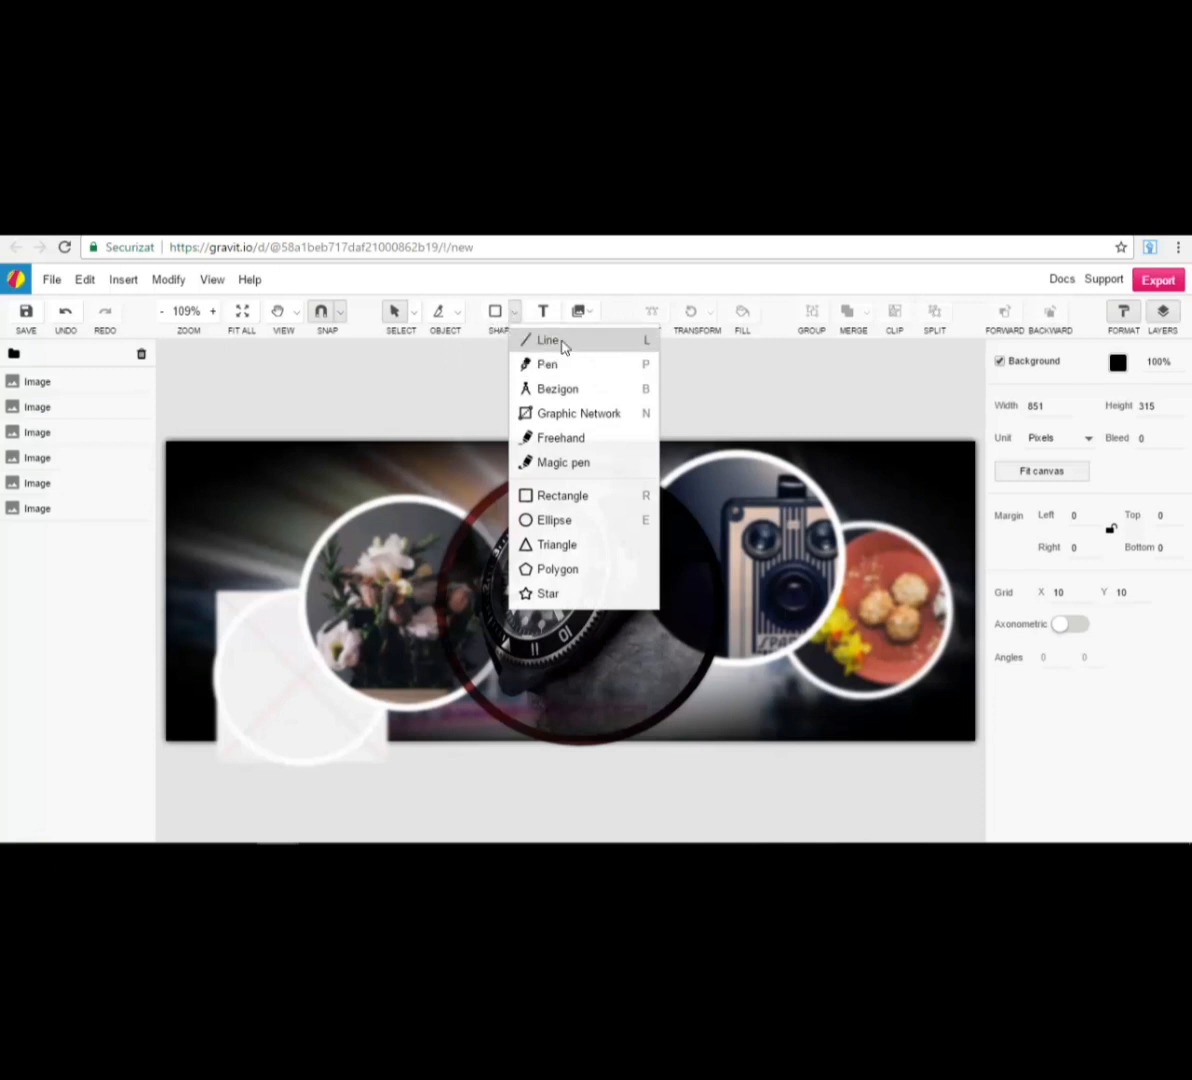
pyautogui.click(562, 495)
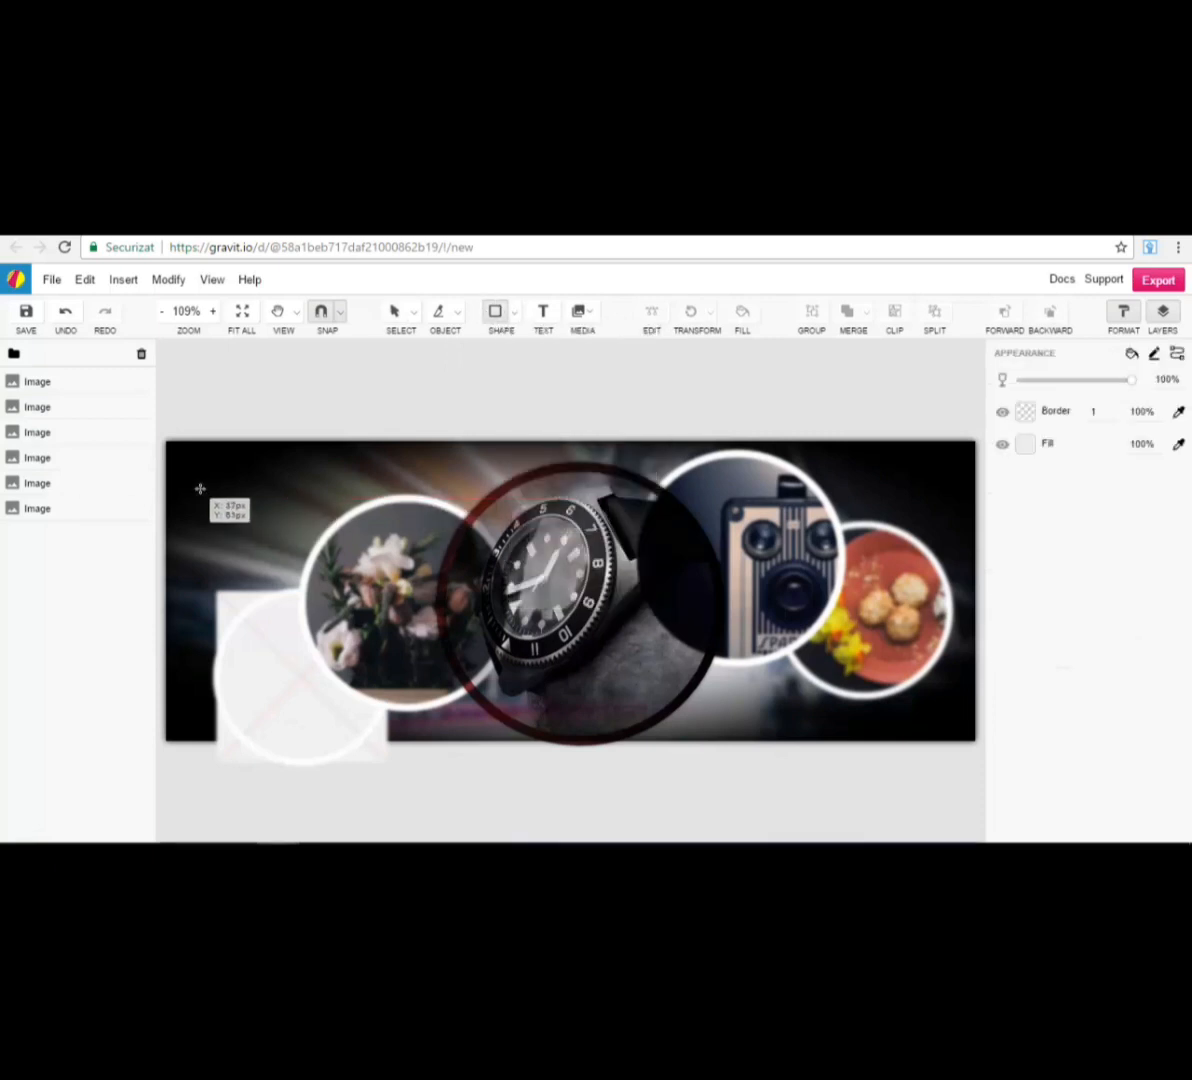
pyautogui.moveTo(201, 490); pyautogui.dragTo(420, 707)
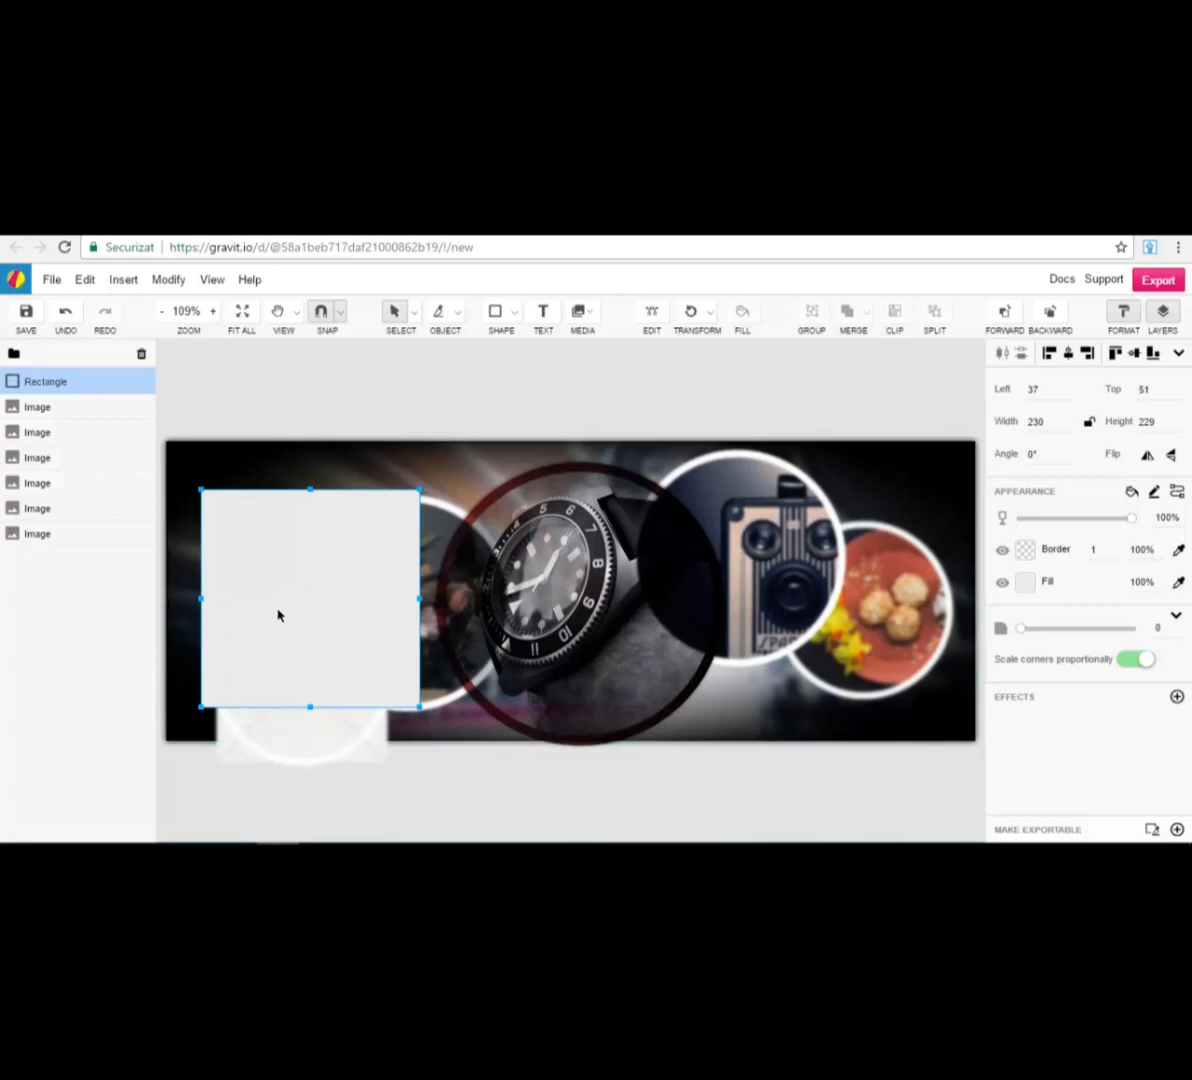
pyautogui.moveTo(279, 615)
pyautogui.mouseDown()
pyautogui.moveTo(275, 637)
pyautogui.moveTo(267, 614)
pyautogui.mouseUp()
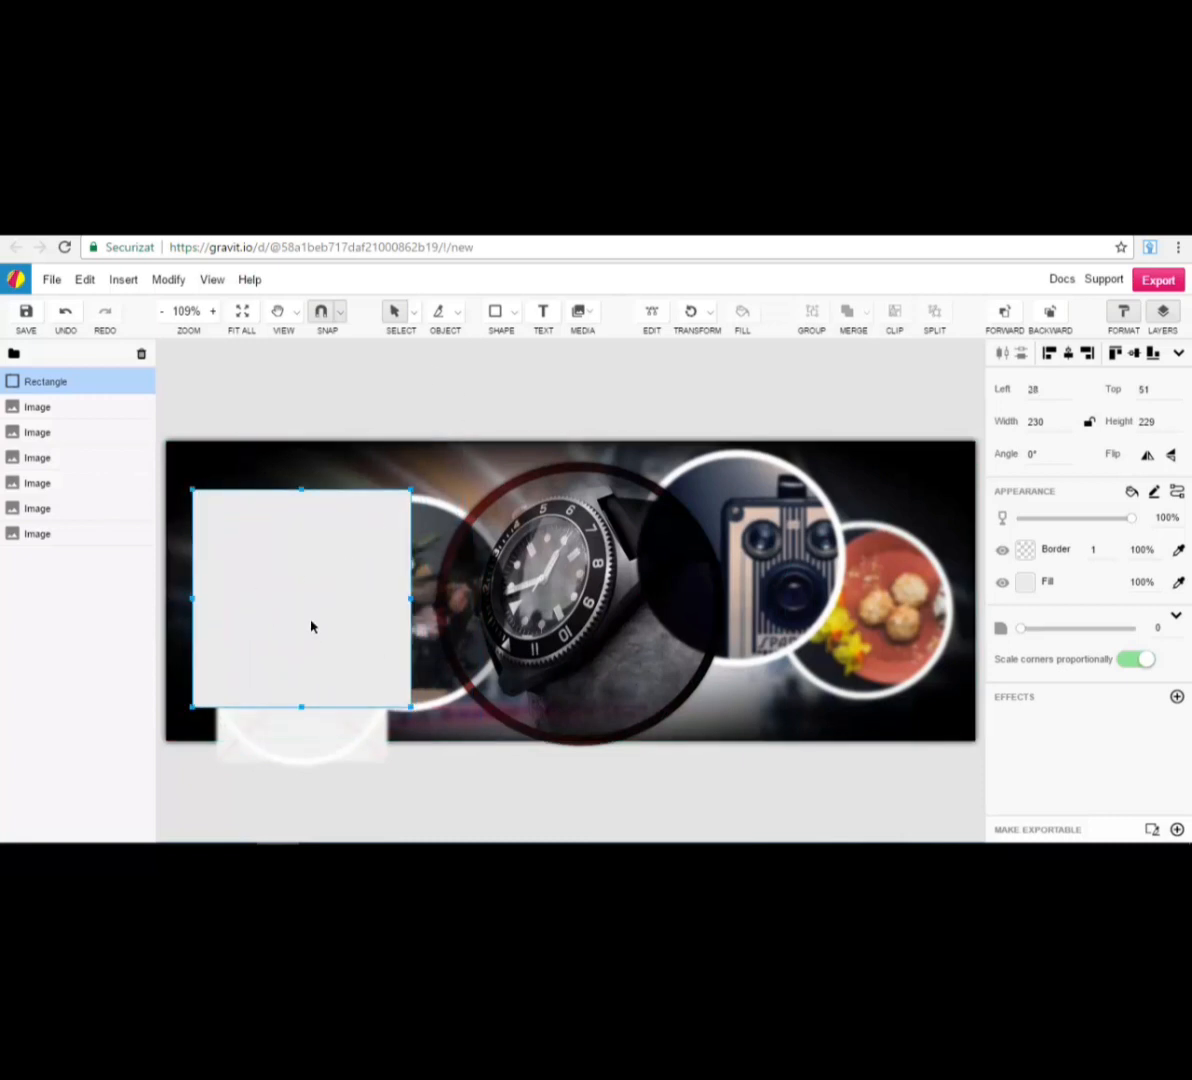
pyautogui.press('Delete')
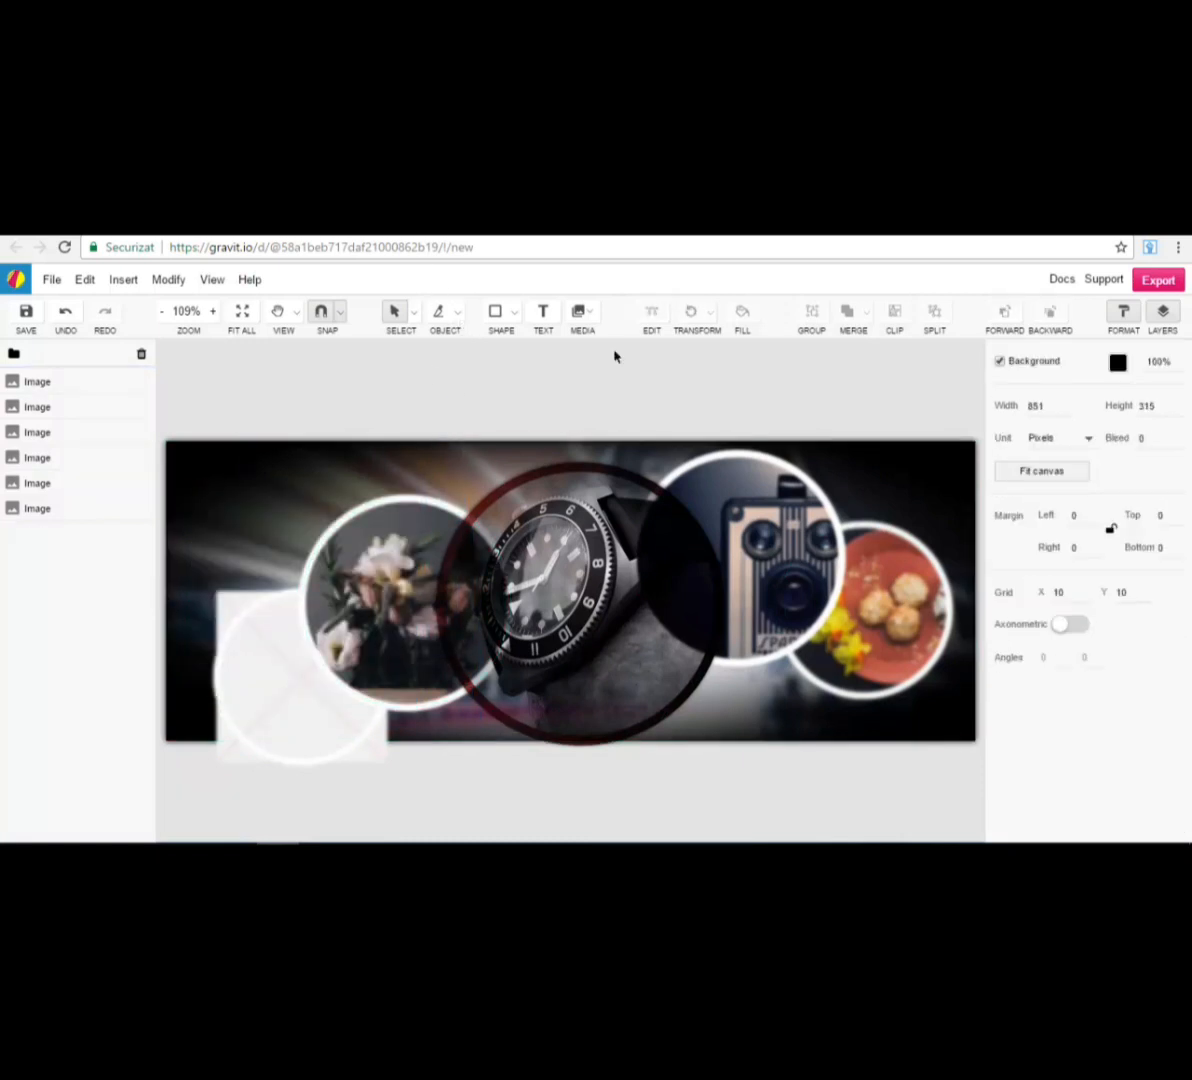
# - Try a Magic pen scribble about 256 by 301 px over the flower and placeholder images, and undo it
pyautogui.click(514, 311)
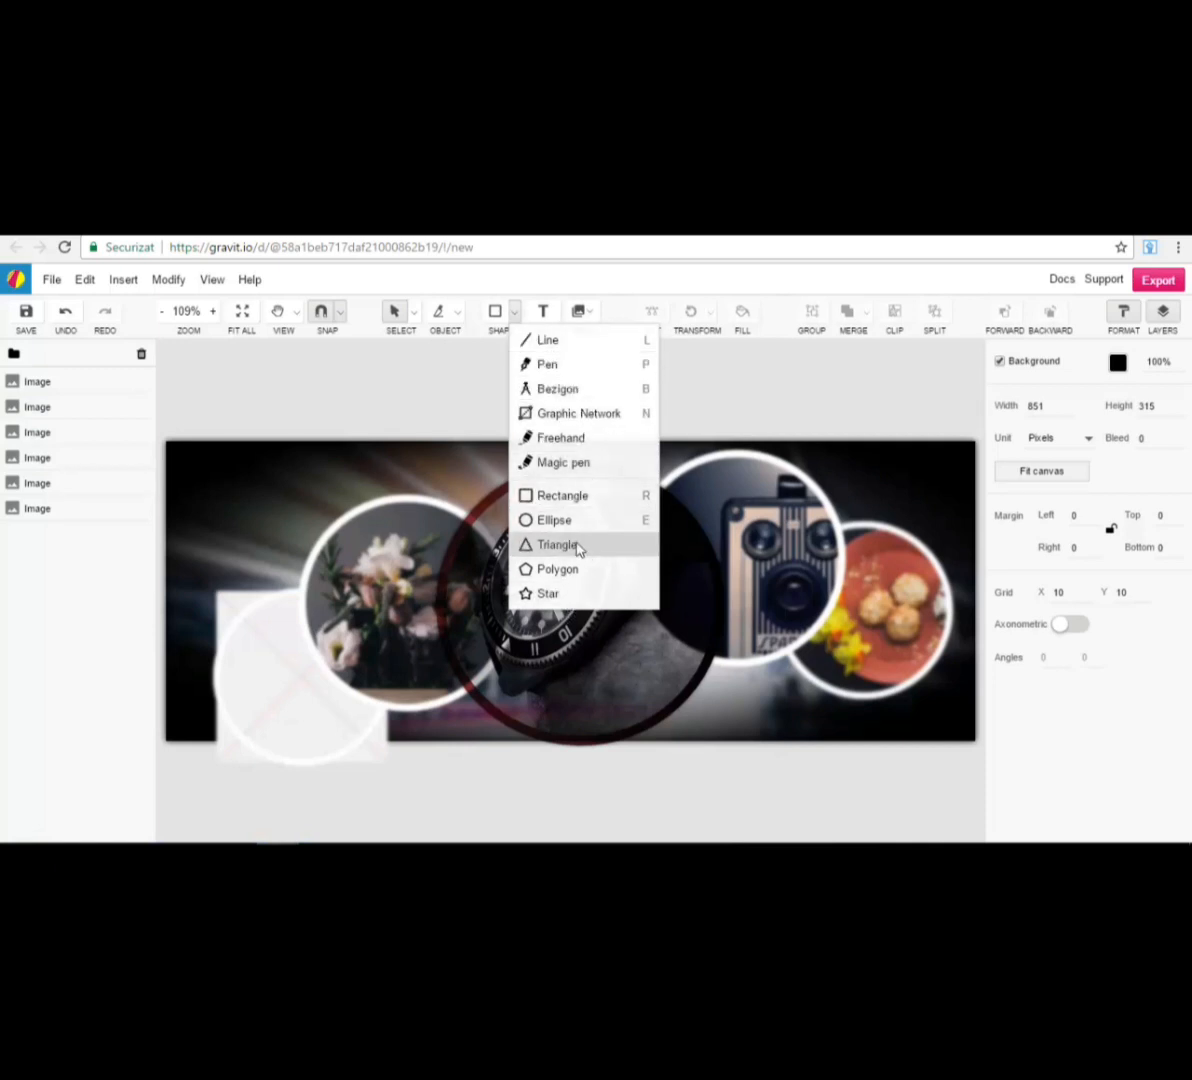
pyautogui.click(566, 462)
pyautogui.moveTo(241, 463)
pyautogui.mouseDown()
pyautogui.moveTo(402, 492)
pyautogui.moveTo(288, 540)
pyautogui.moveTo(242, 697)
pyautogui.moveTo(404, 670)
pyautogui.mouseUp()
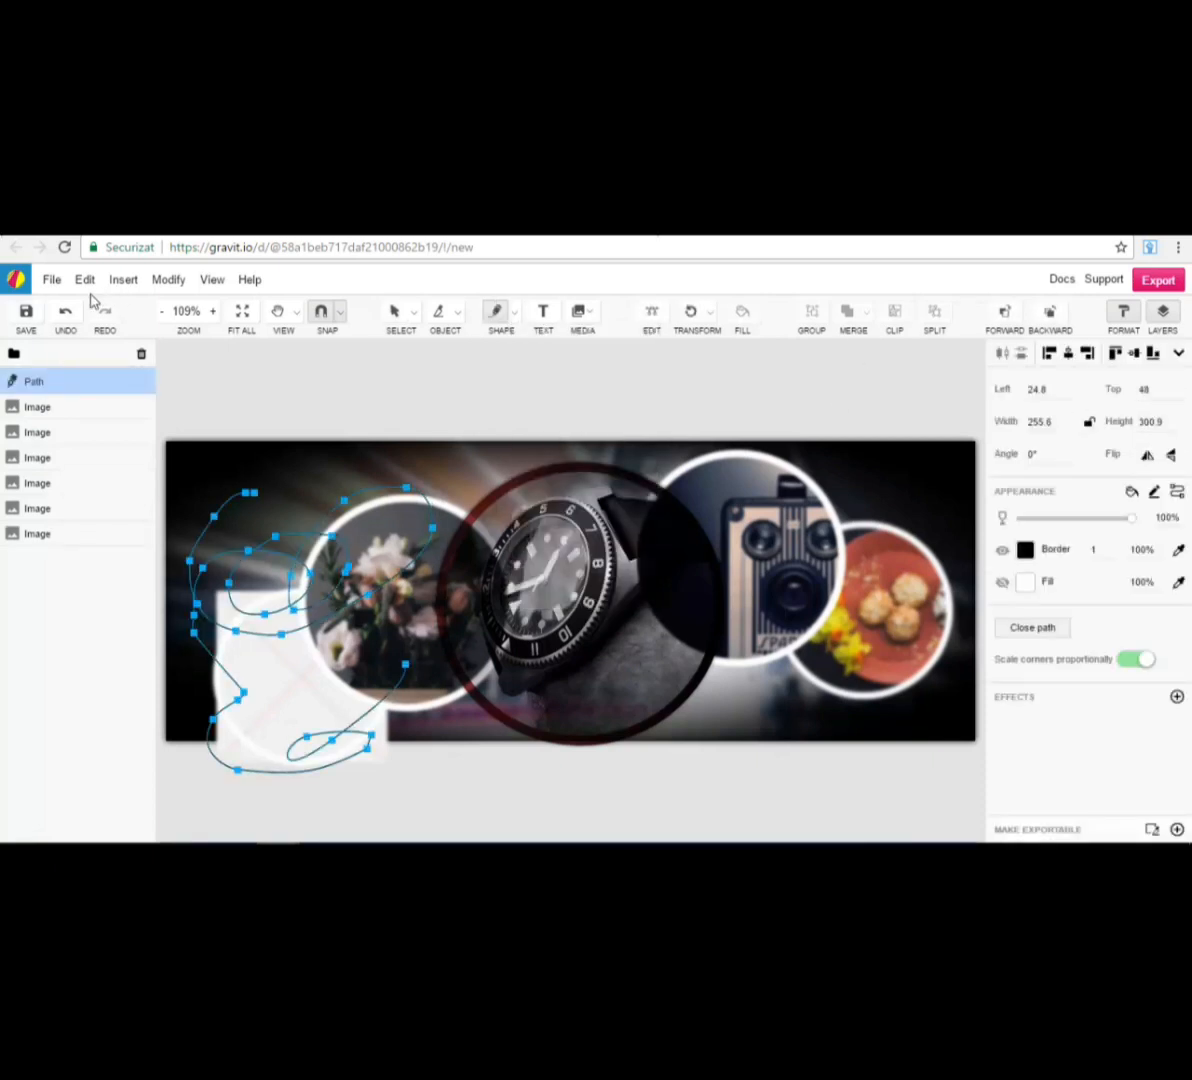
pyautogui.moveTo(253, 493); pyautogui.dragTo(198, 474)
pyautogui.click(70, 315)
pyautogui.click(70, 315)
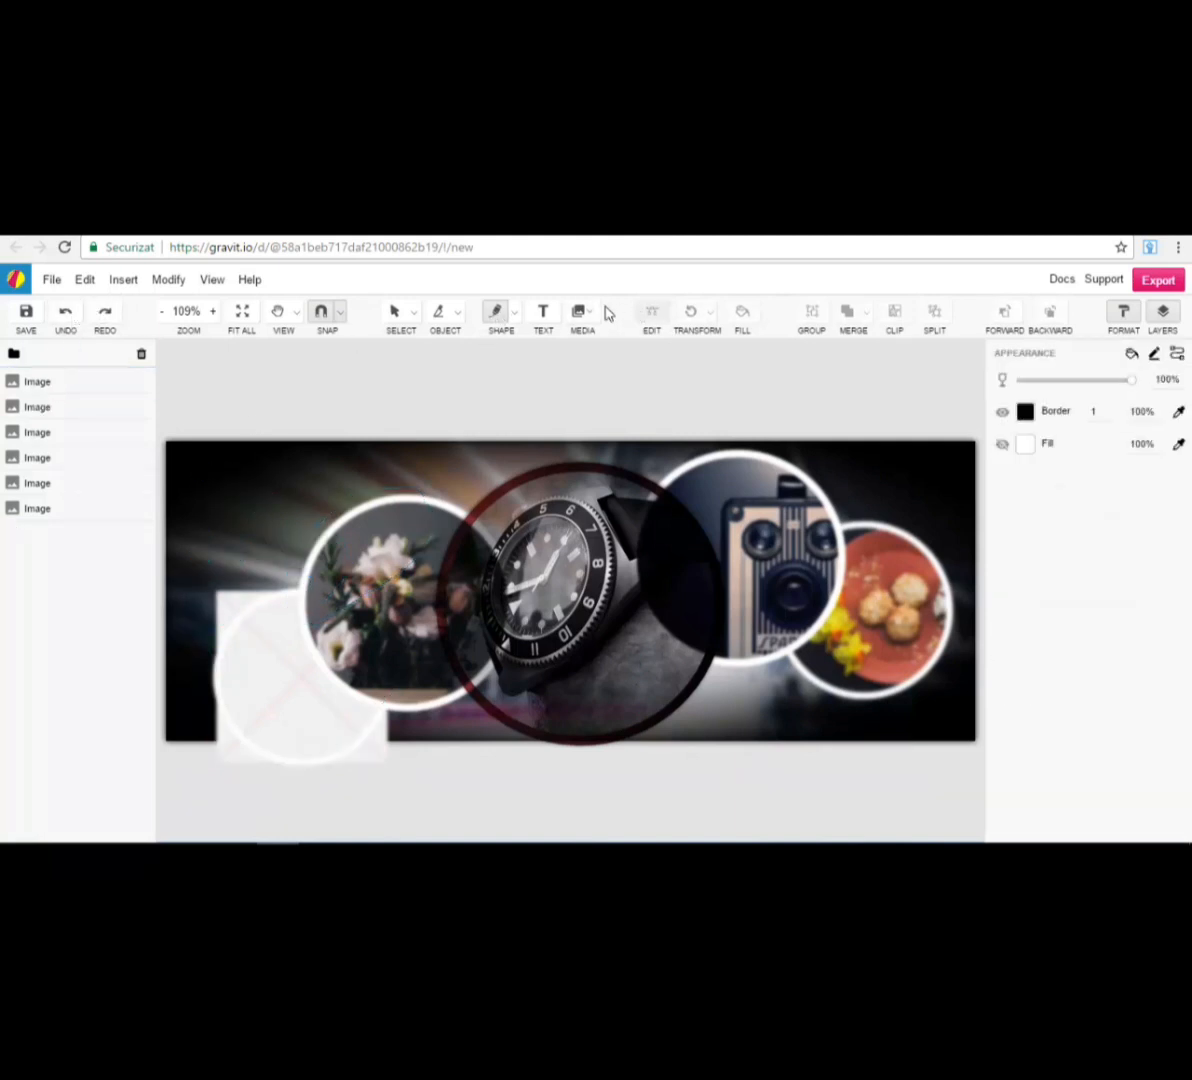
# - Add the text "Hello" above the placeholder image, near the cover's upper-left corner
pyautogui.click(545, 313)
pyautogui.click(218, 500)
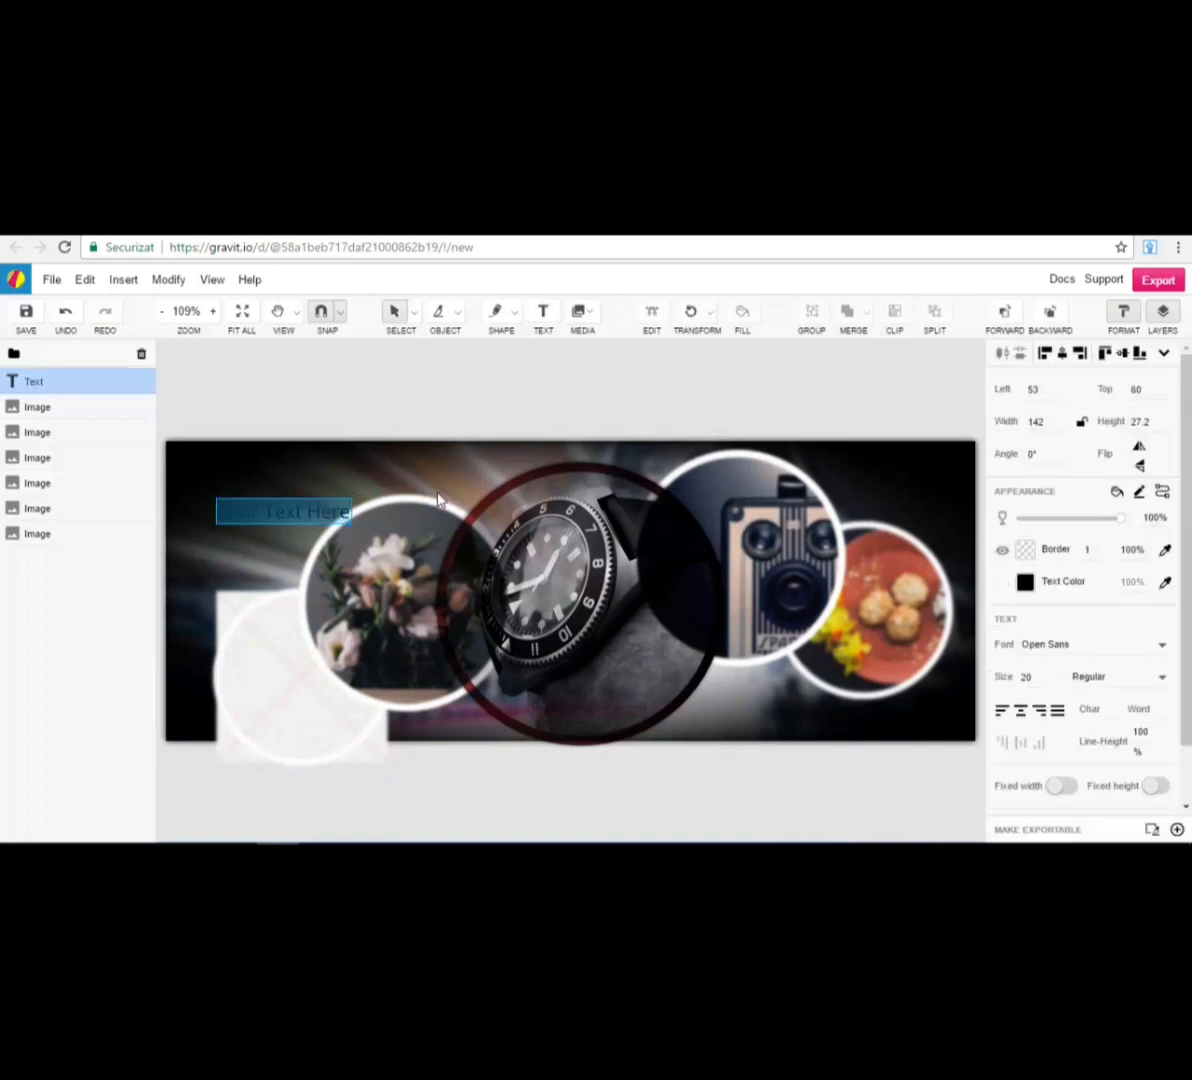
pyautogui.write('Hello')
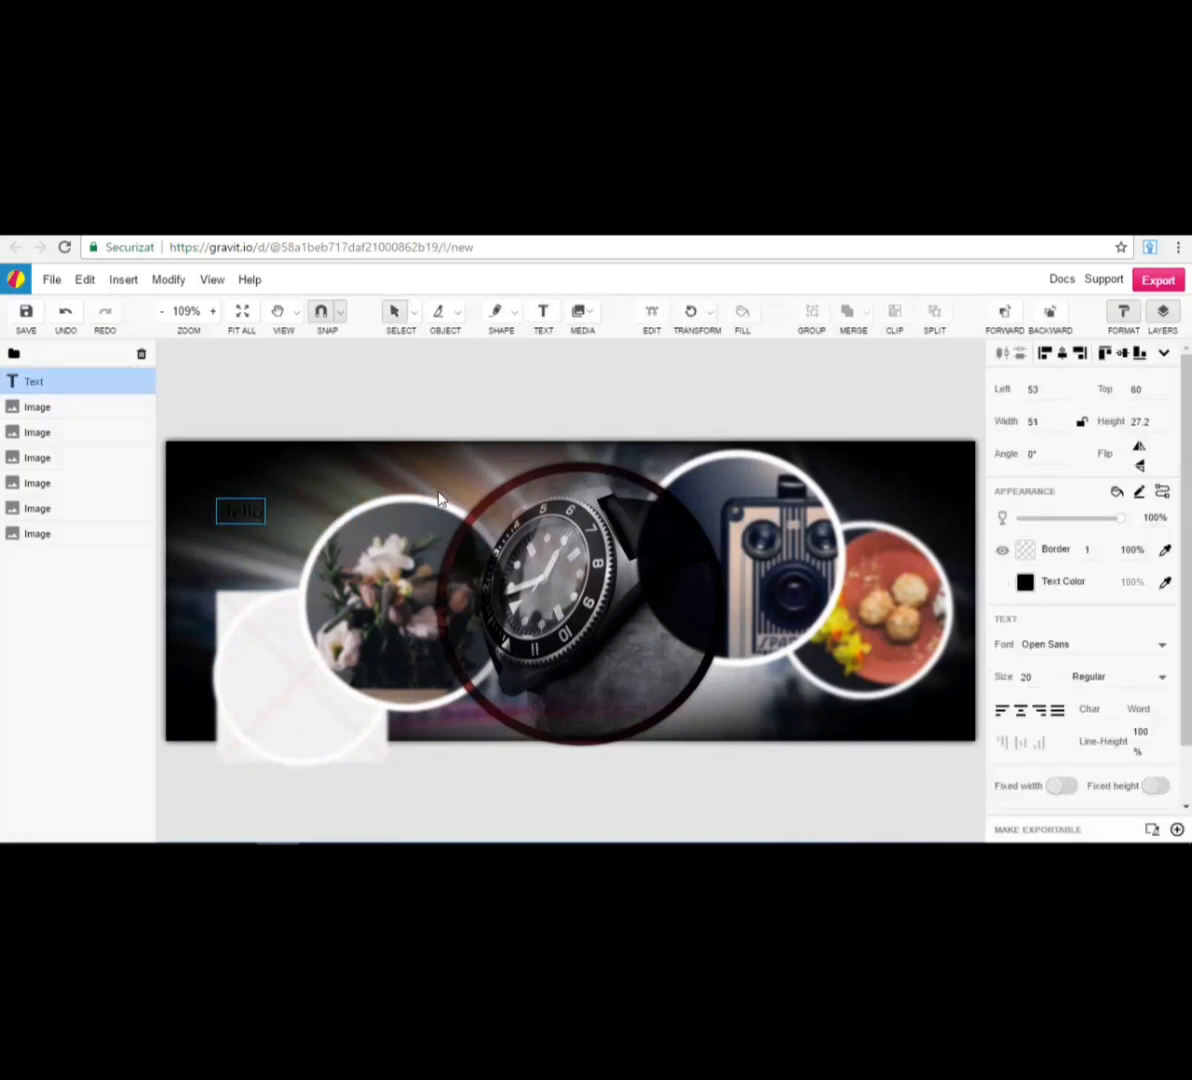
# - Set the "Hello" text to the Aclonica font with a size of 60
pyautogui.hotkey('ctrl', 'a')
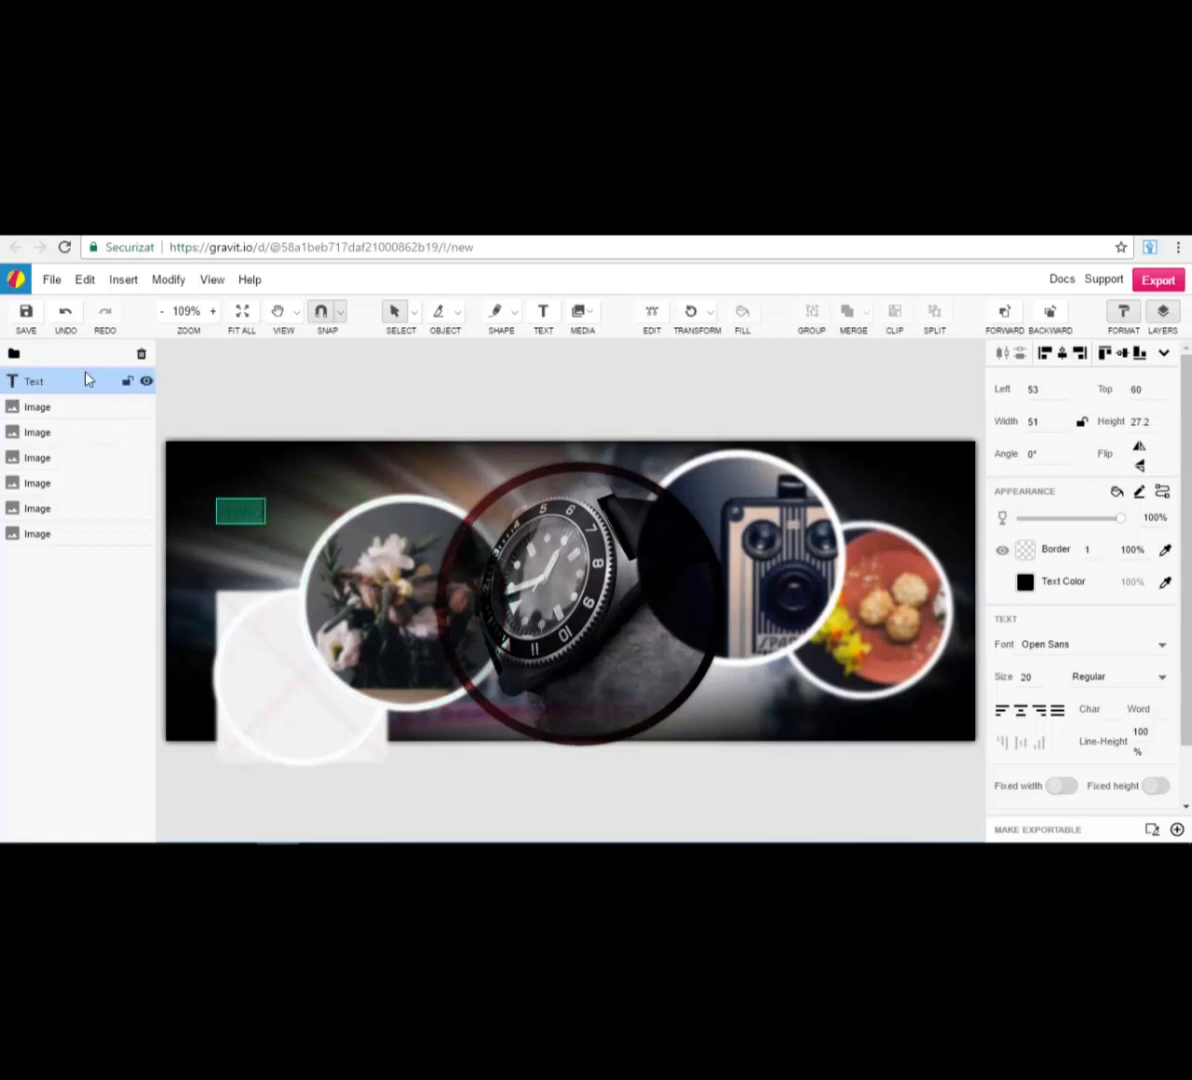
pyautogui.click(43, 380)
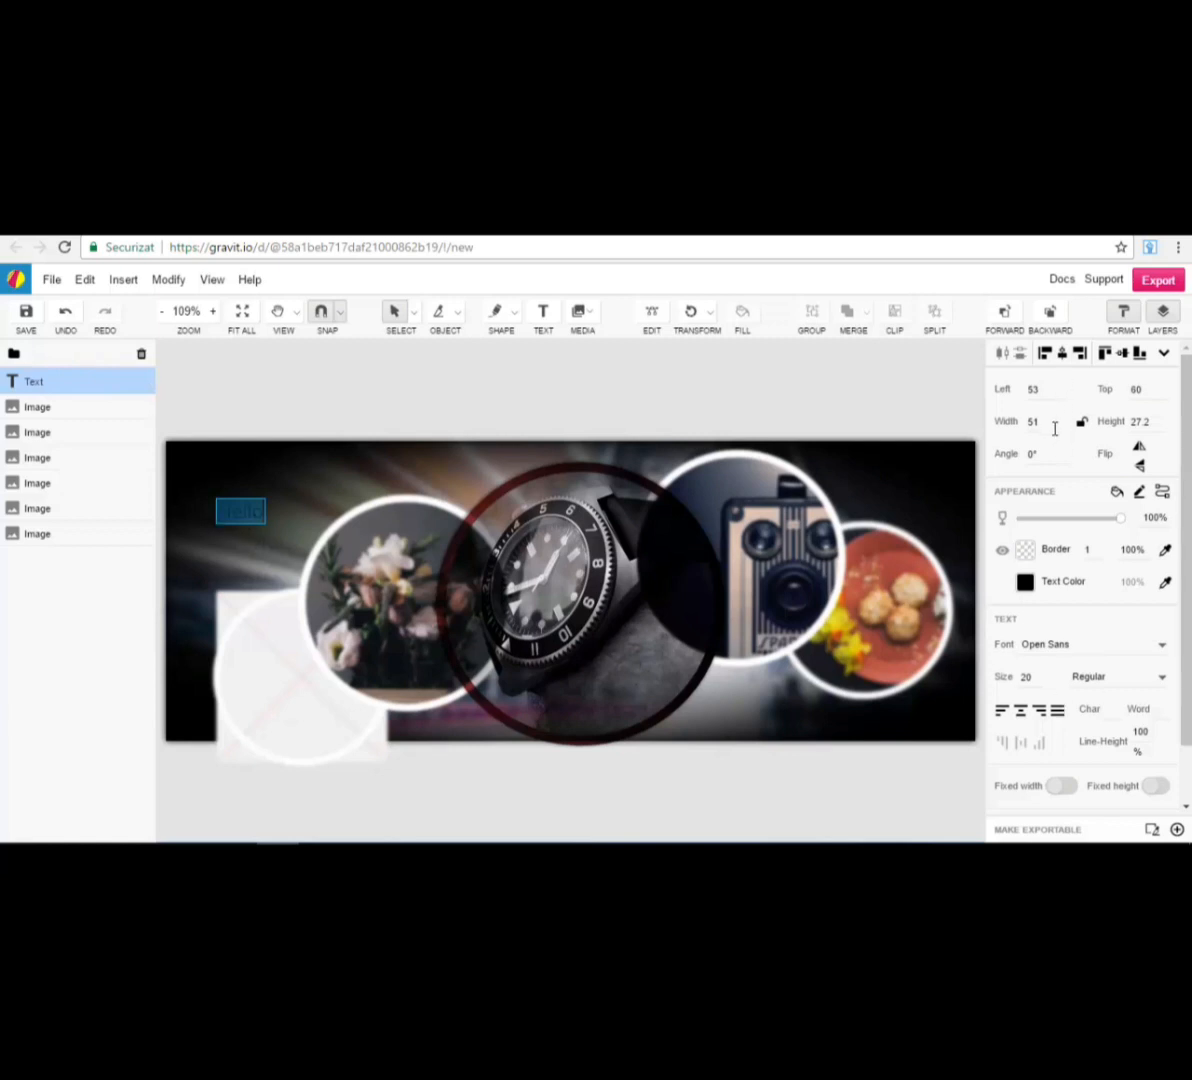
pyautogui.scroll(-2, 1054, 452)
pyautogui.click(1040, 645)
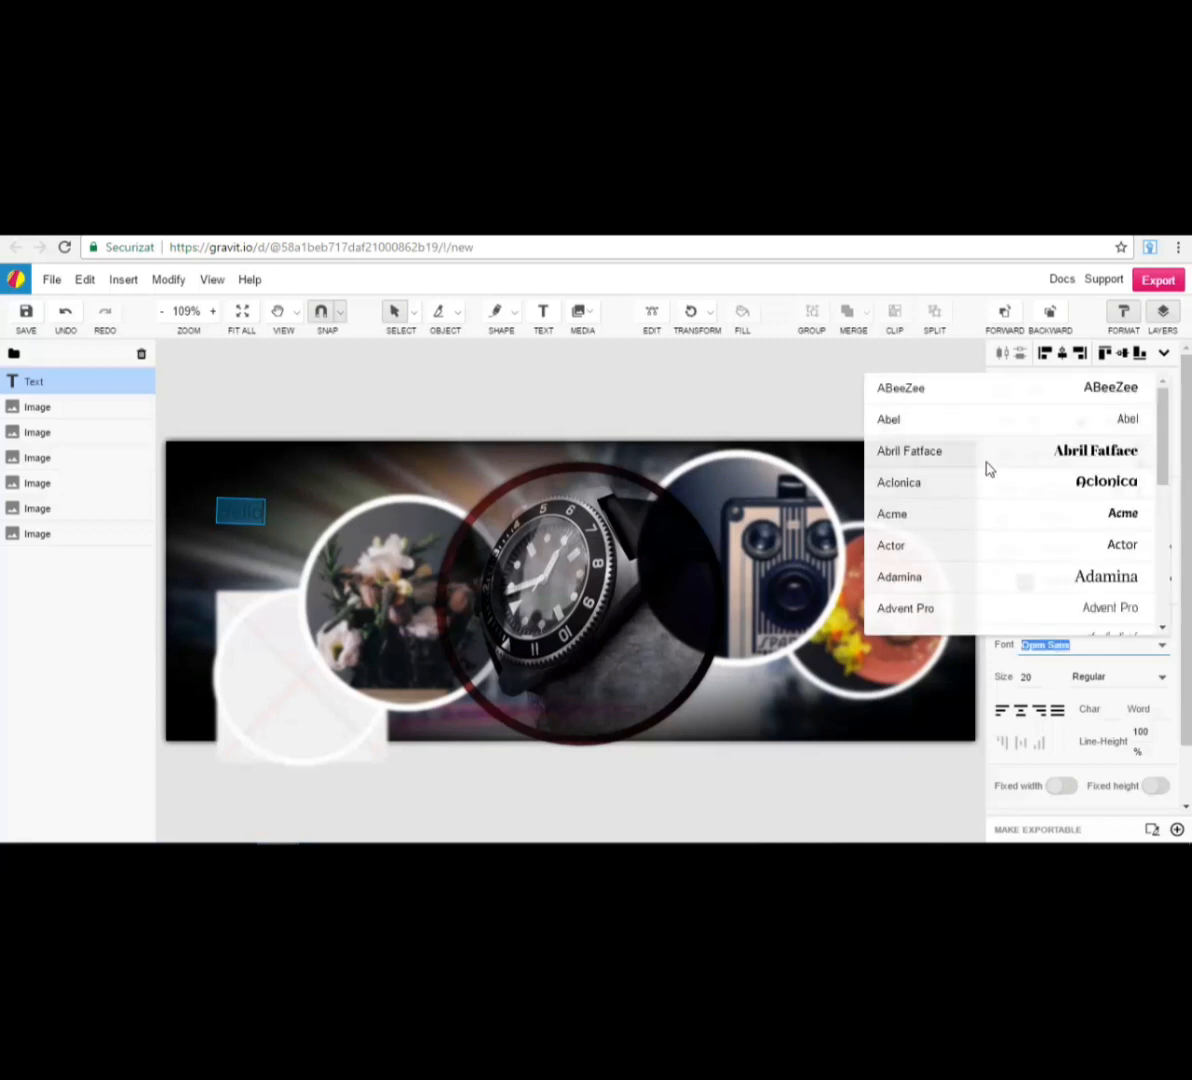
pyautogui.click(982, 482)
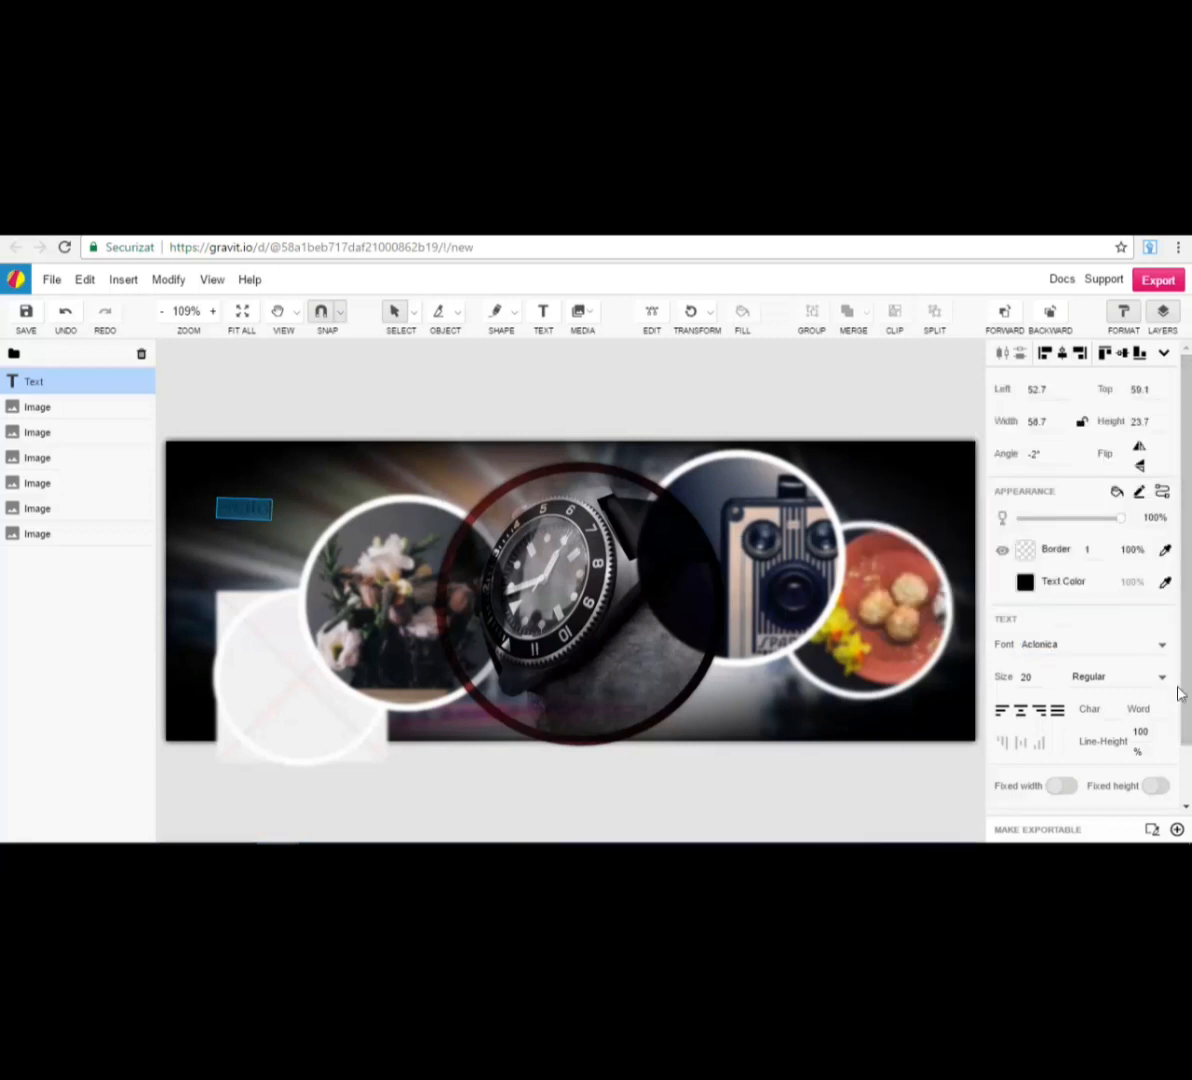
pyautogui.doubleClick(1037, 679)
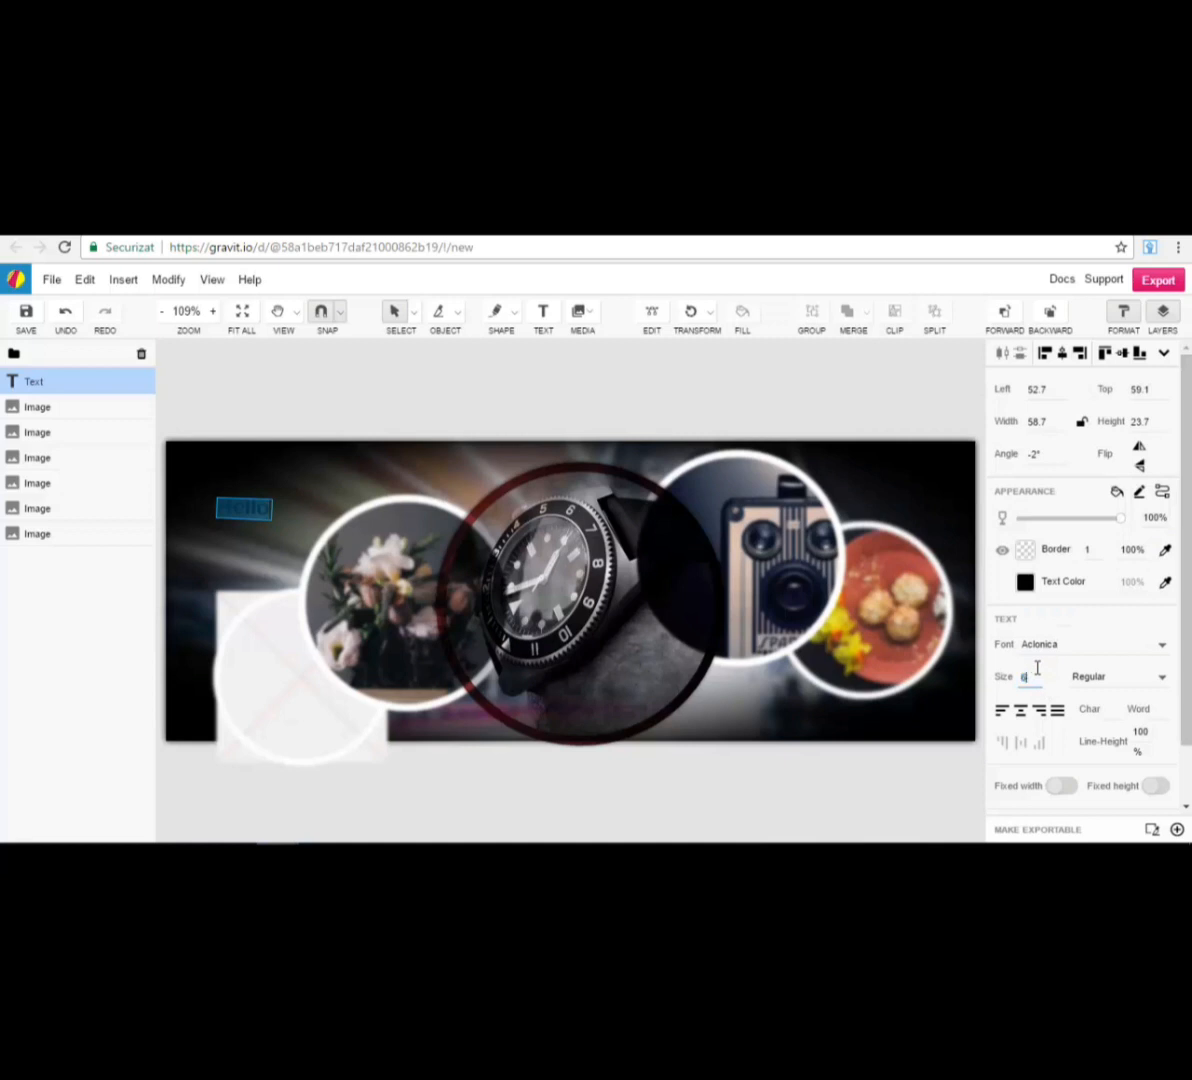
pyautogui.write('60')
pyautogui.press('Return')
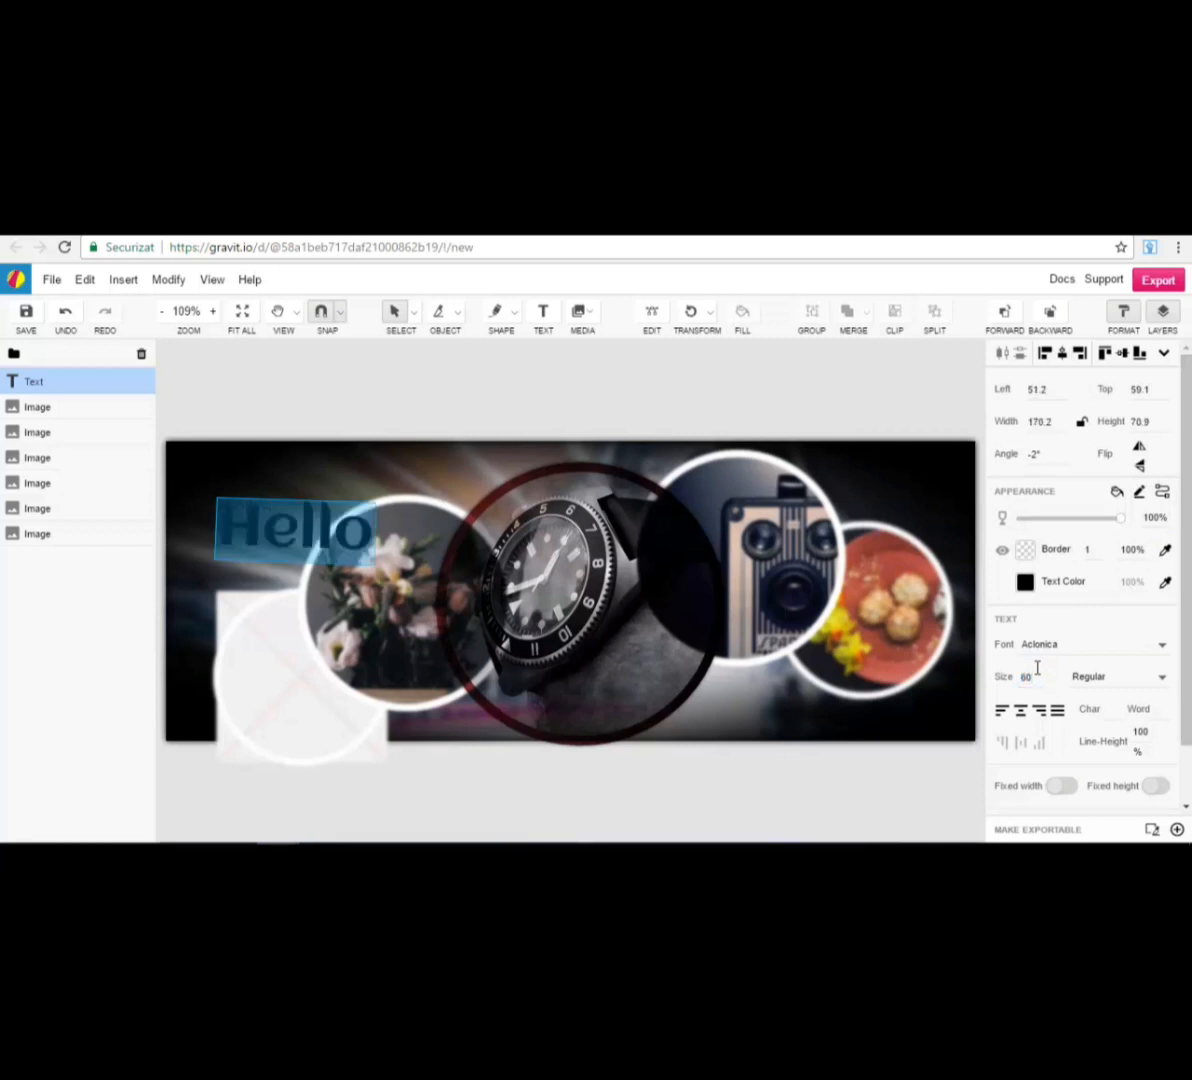
# - Change the "Hello" text color to near-white #FAFAFA
pyautogui.click(1025, 581)
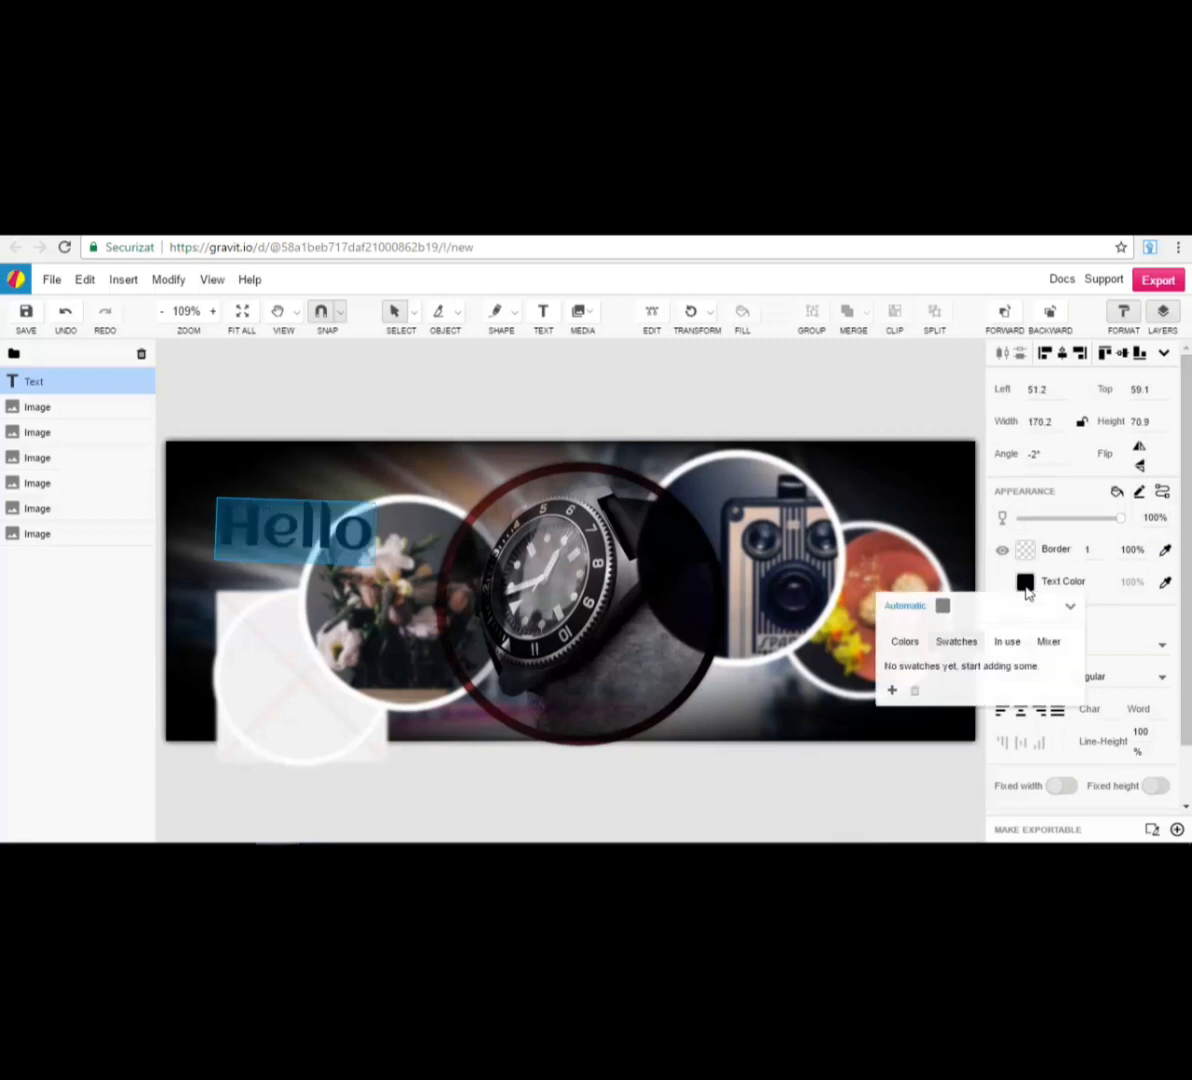
pyautogui.click(942, 606)
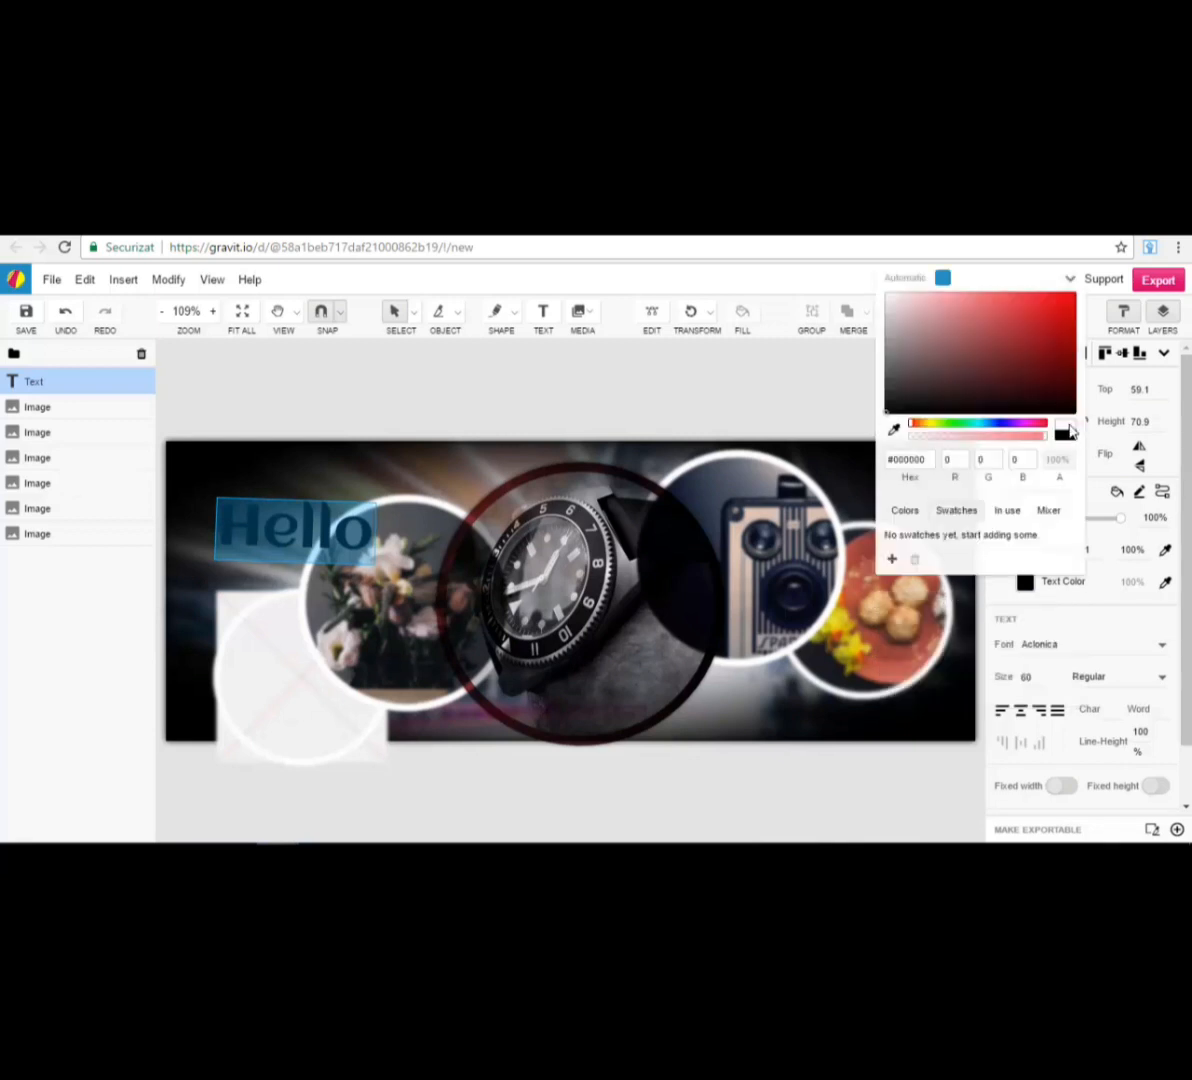
pyautogui.click(887, 298)
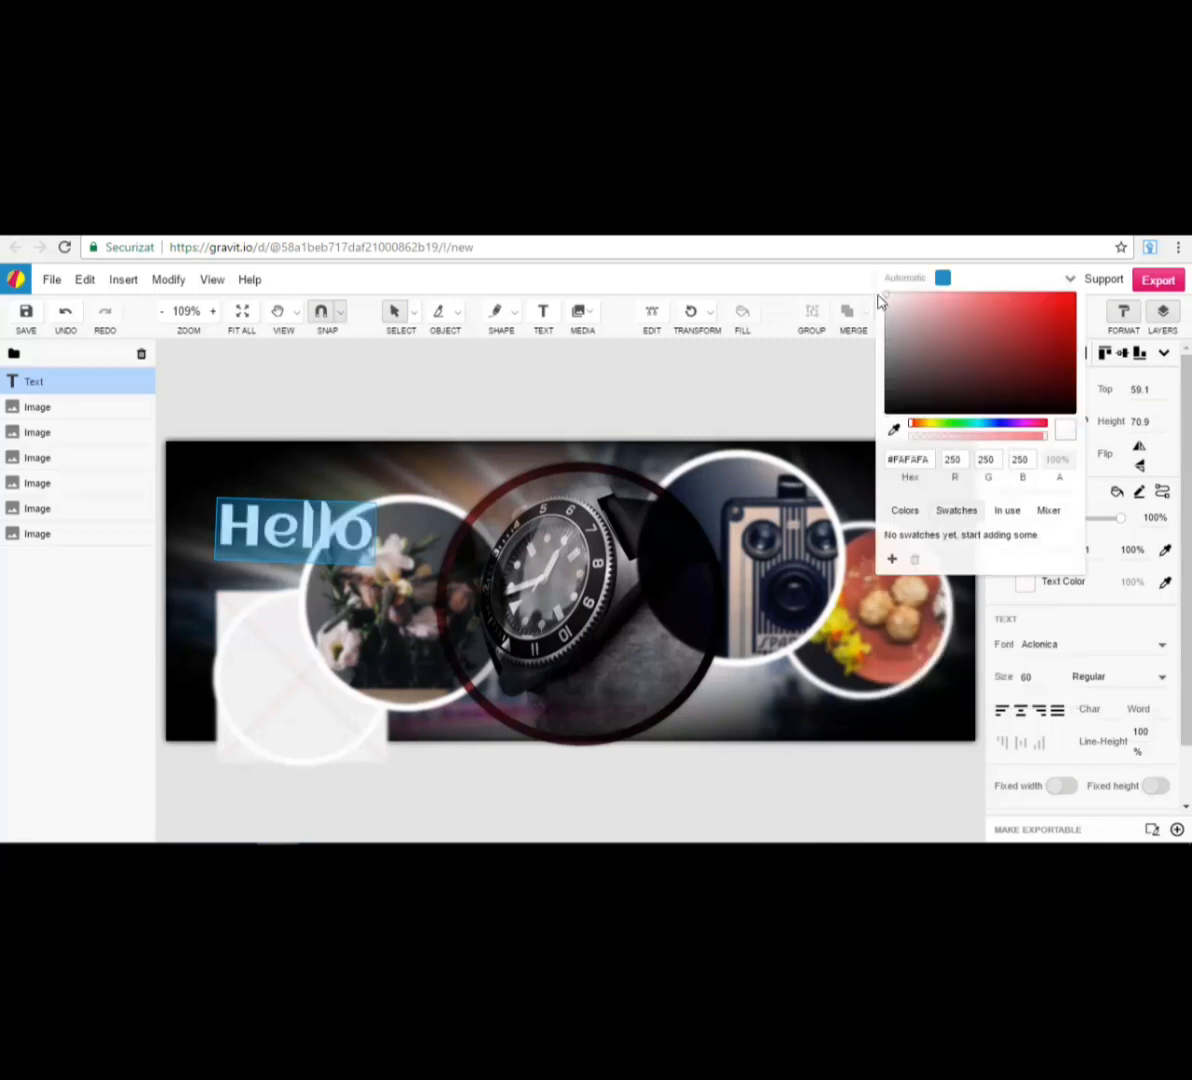
pyautogui.click(995, 598)
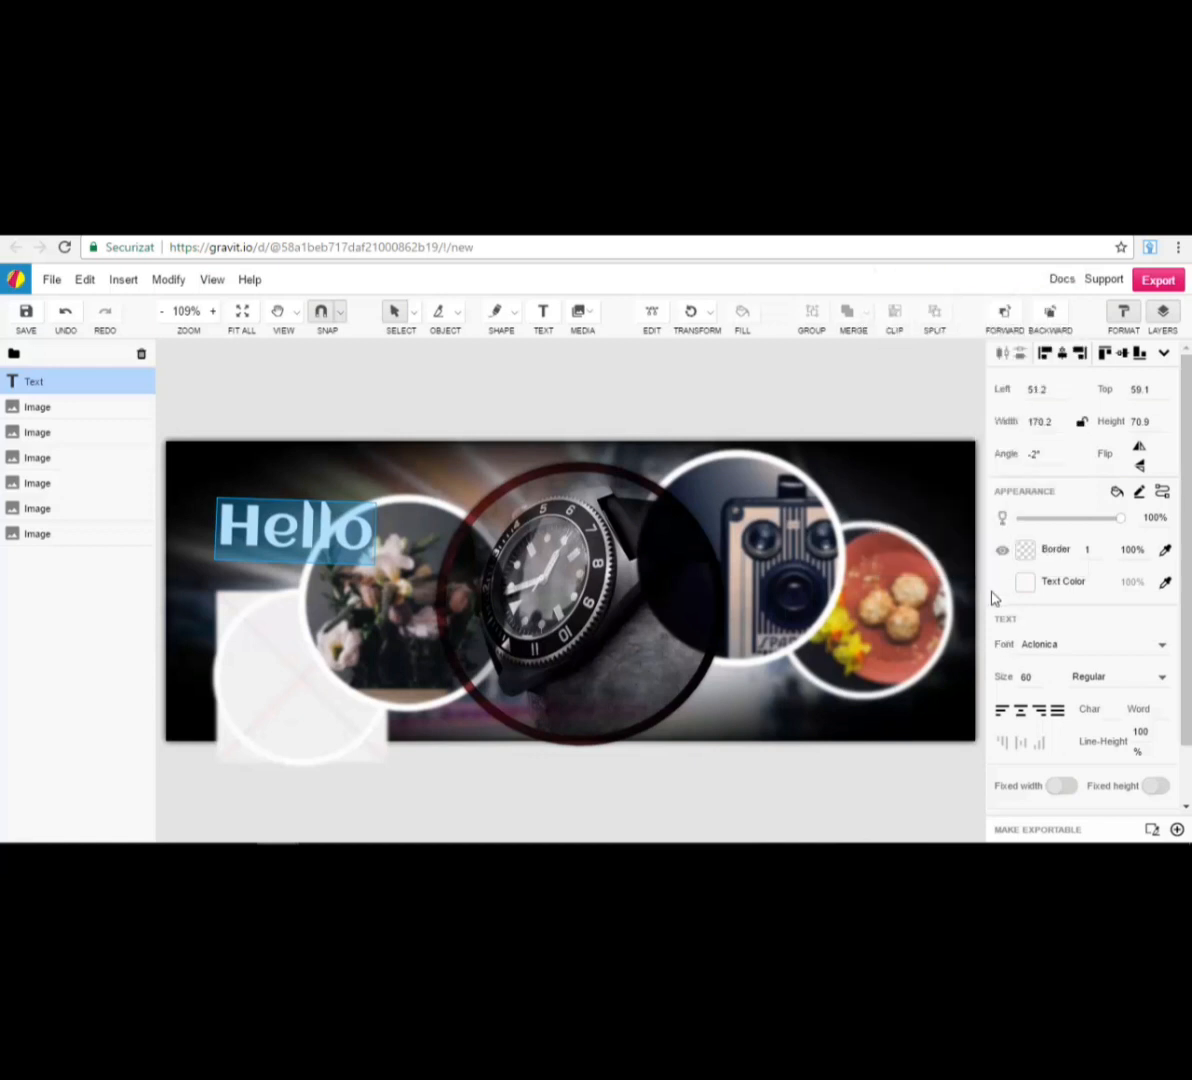
# - Add an Outer Glow effect to the "Hello" text and move it over the lower part of the watch image
pyautogui.scroll(-1, 1050, 712)
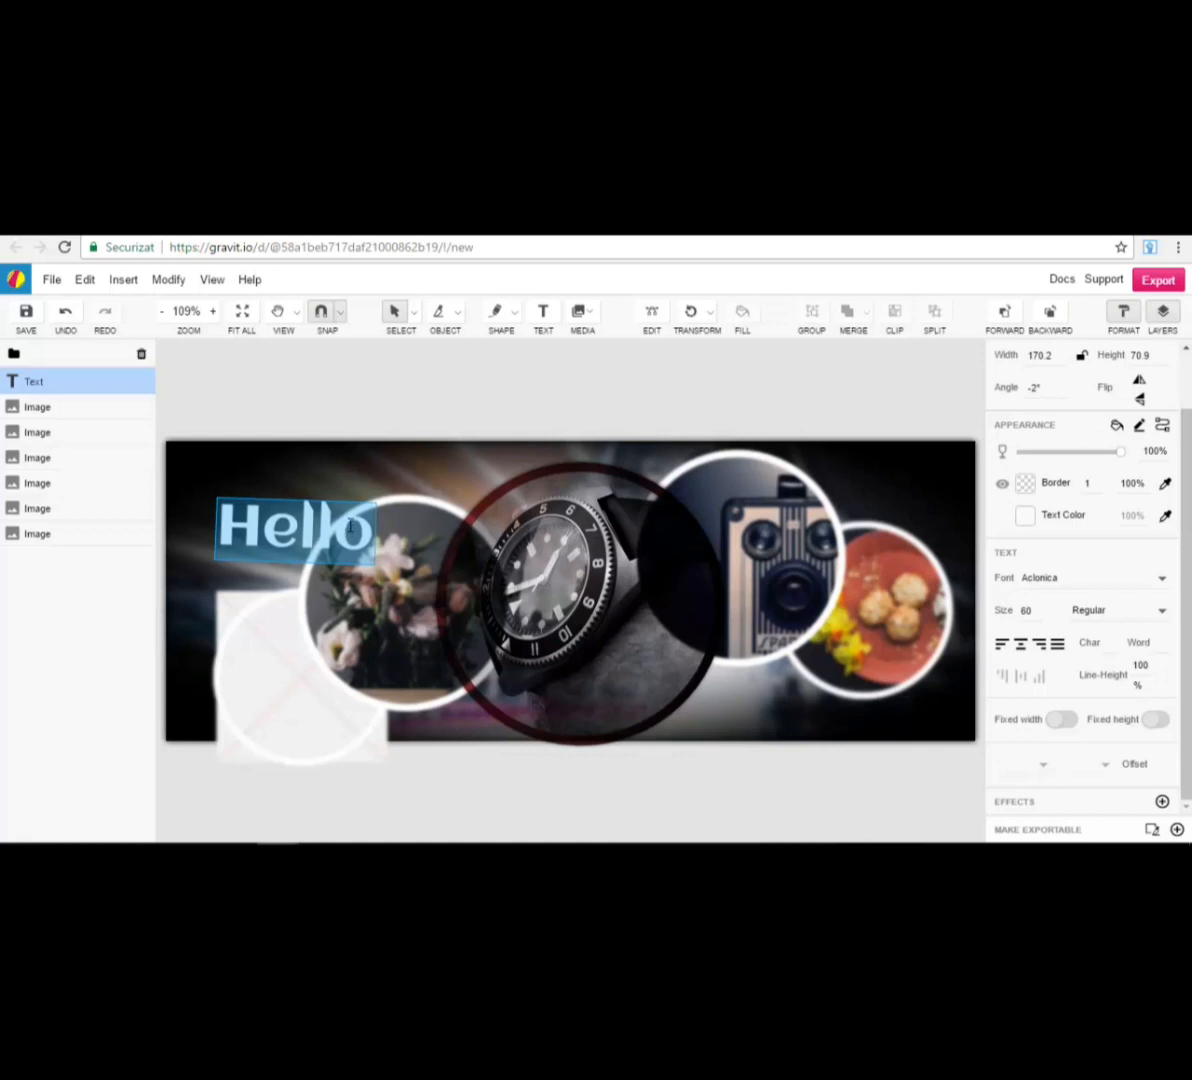
pyautogui.click(1162, 801)
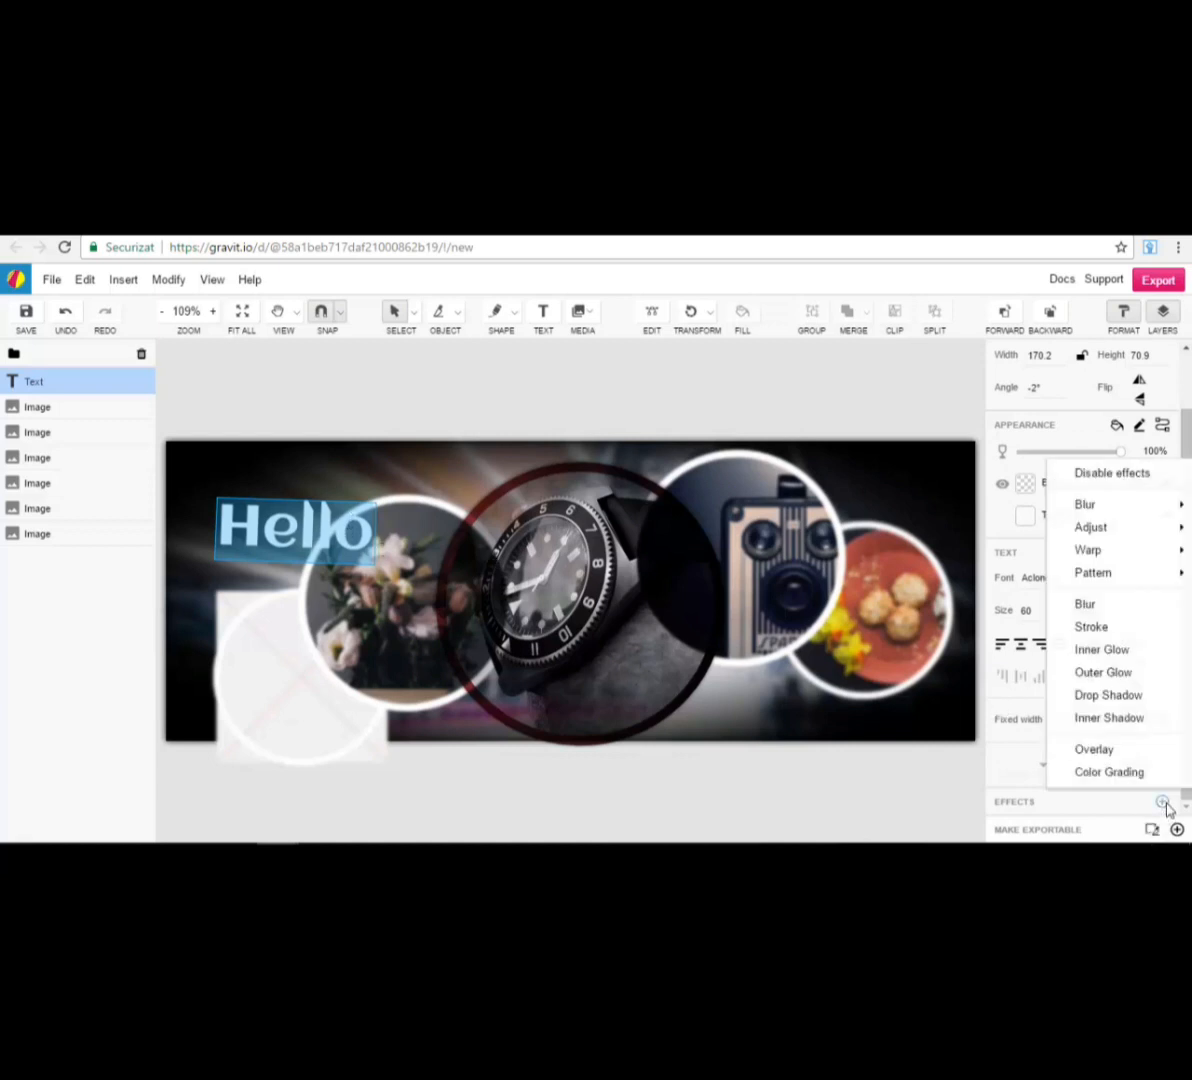
pyautogui.click(1127, 679)
pyautogui.press('Escape')
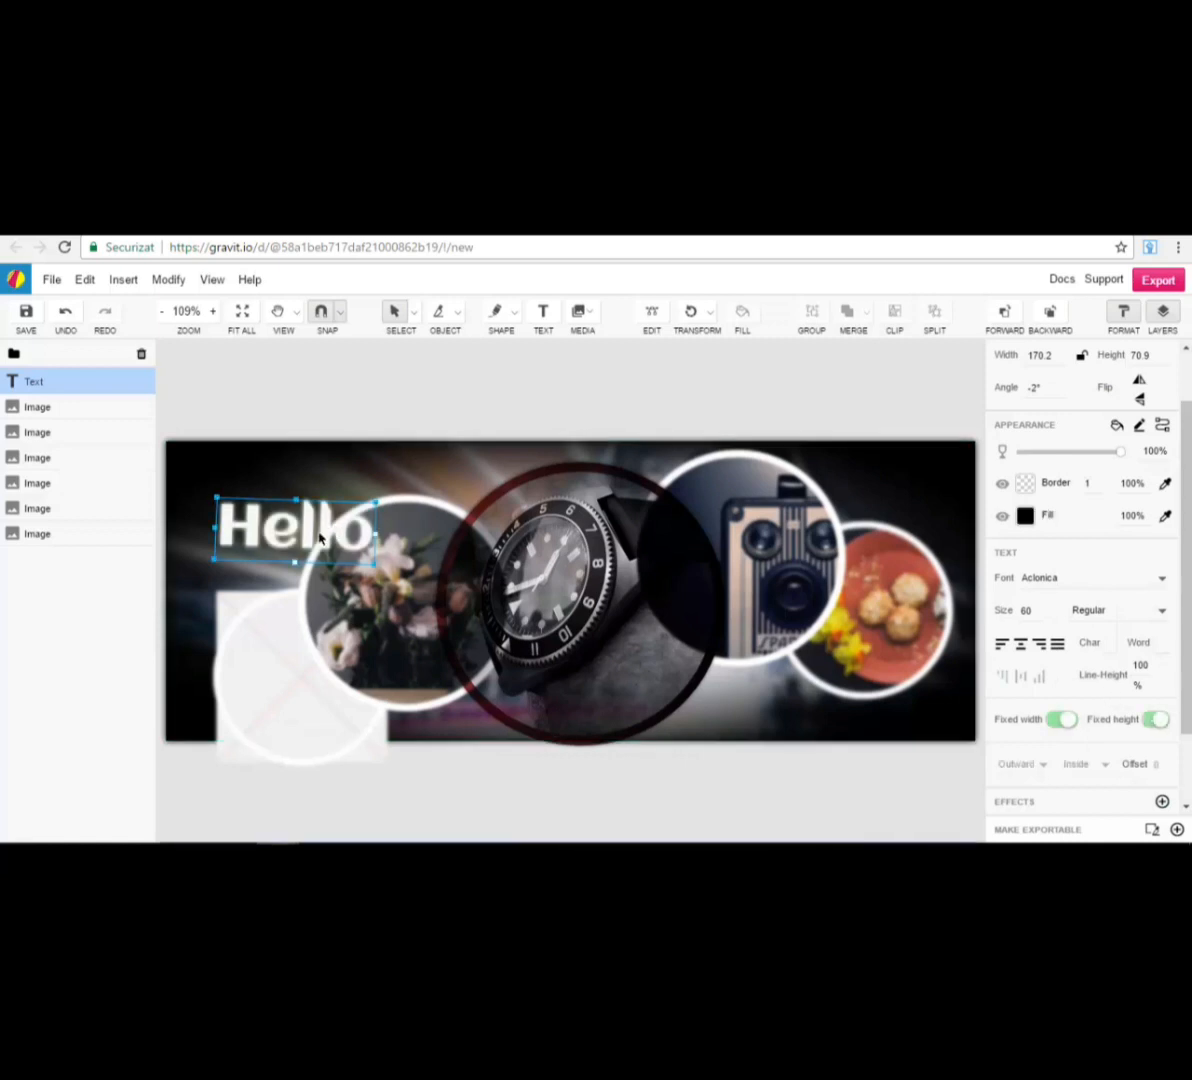
pyautogui.moveTo(460, 569); pyautogui.dragTo(623, 627)
pyautogui.moveTo(597, 609); pyautogui.dragTo(592, 683)
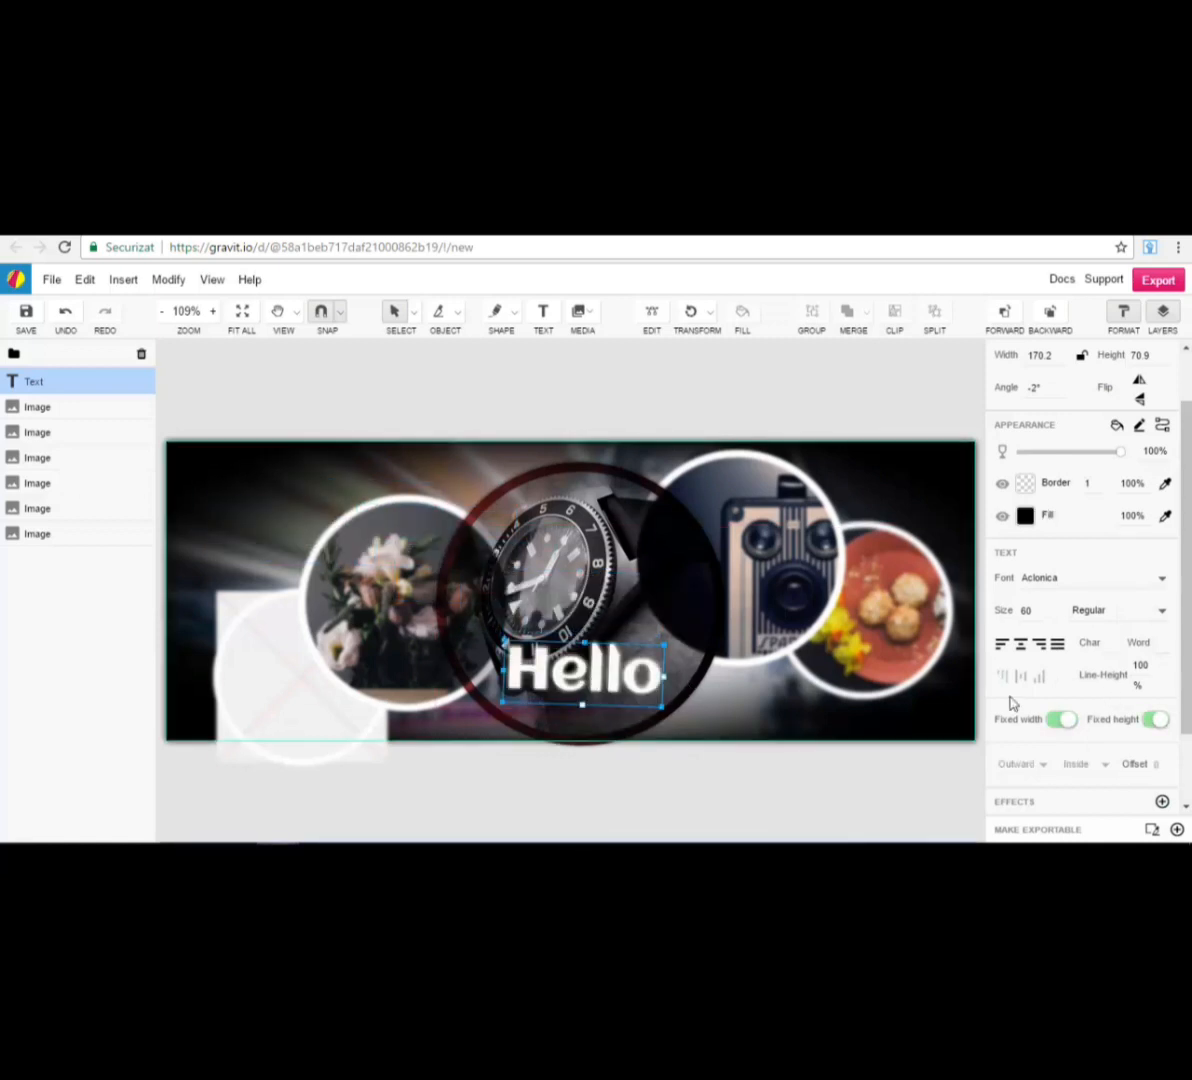
# - Rotate the "Hello" text so that it sits level at an angle of 0°
pyautogui.moveTo(503, 640); pyautogui.dragTo(501, 647)
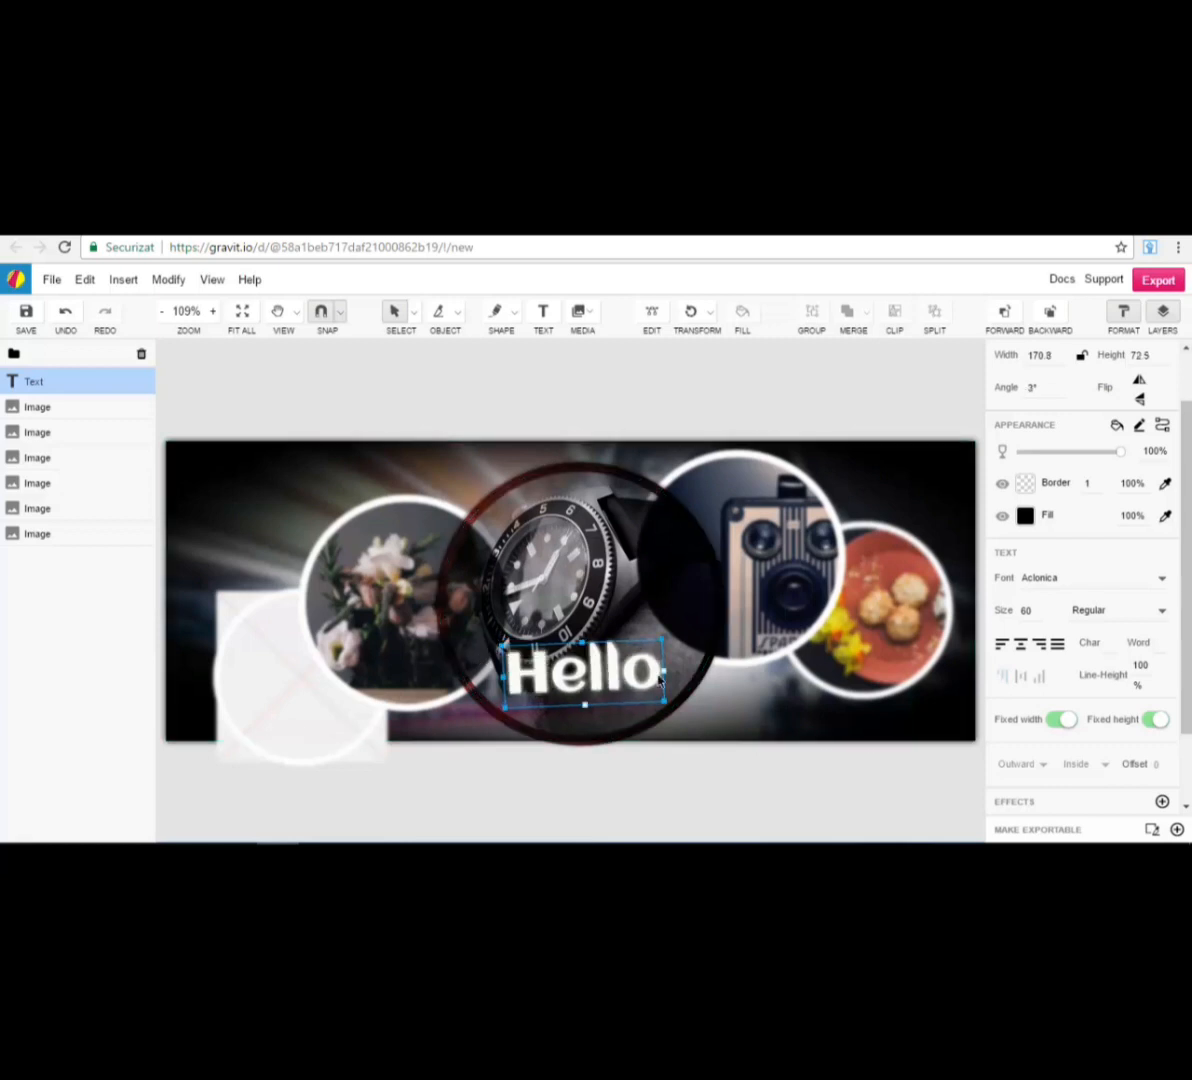
pyautogui.moveTo(663, 641); pyautogui.dragTo(676, 640)
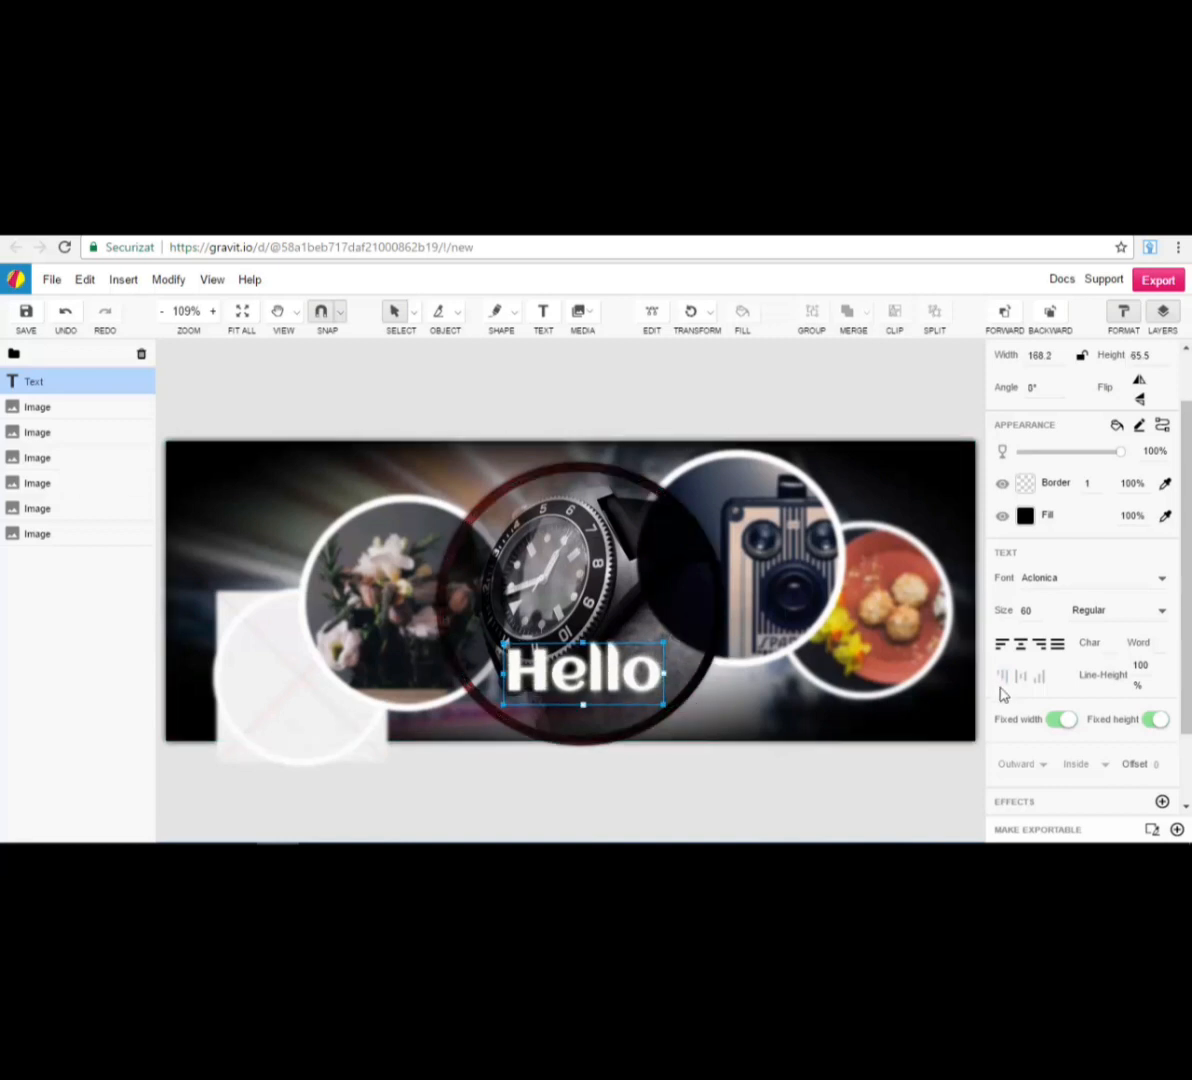
# - Set the Outer Glow radius of the "Hello" text to about 15.8 and move the text to the cover's upper-left corner
pyautogui.click(1162, 801)
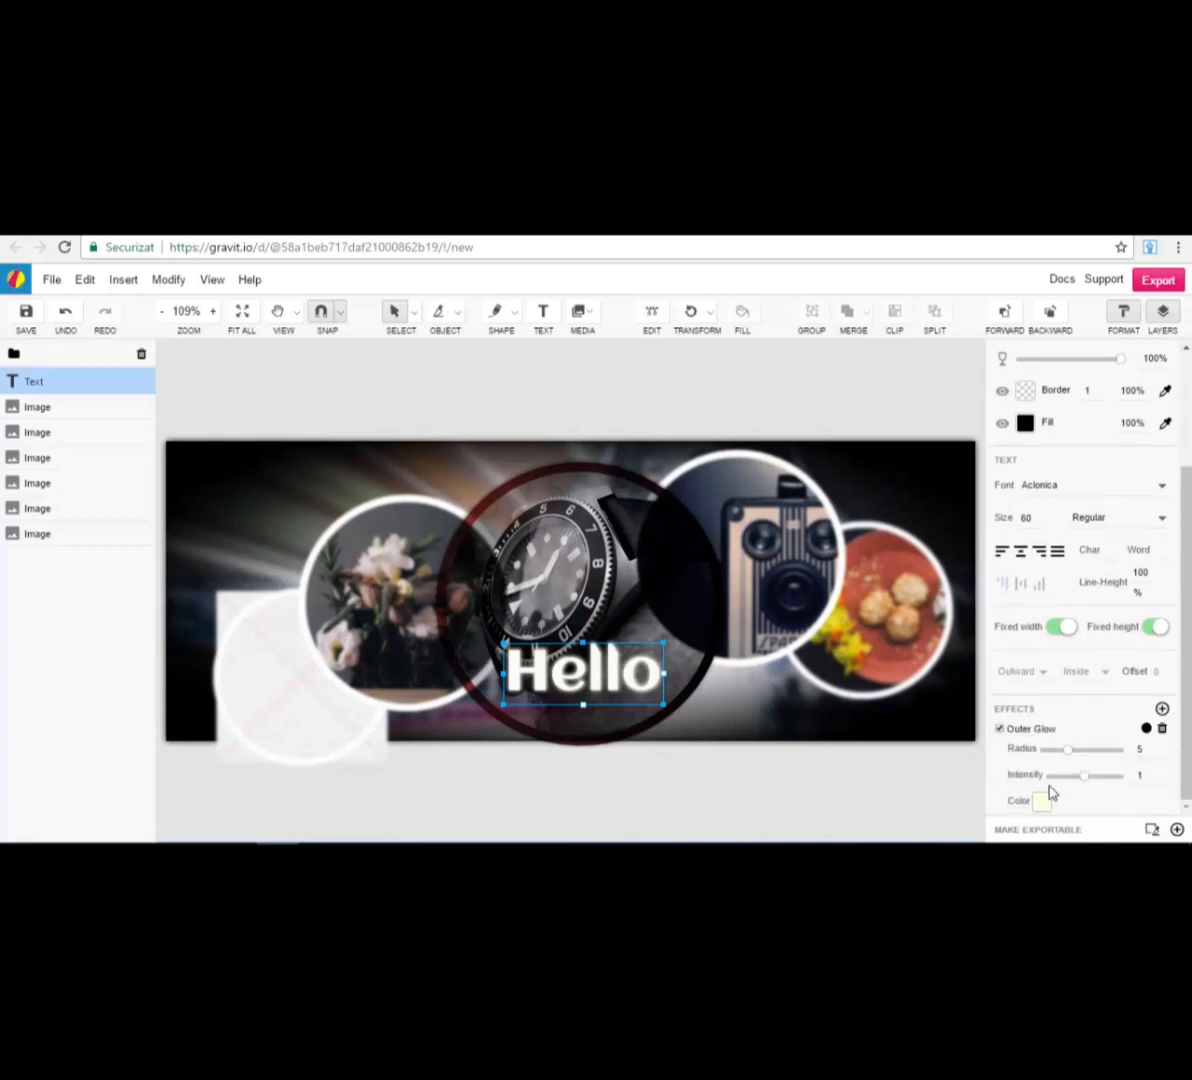
pyautogui.moveTo(1063, 757); pyautogui.dragTo(1086, 750)
pyautogui.moveTo(618, 655); pyautogui.dragTo(293, 471)
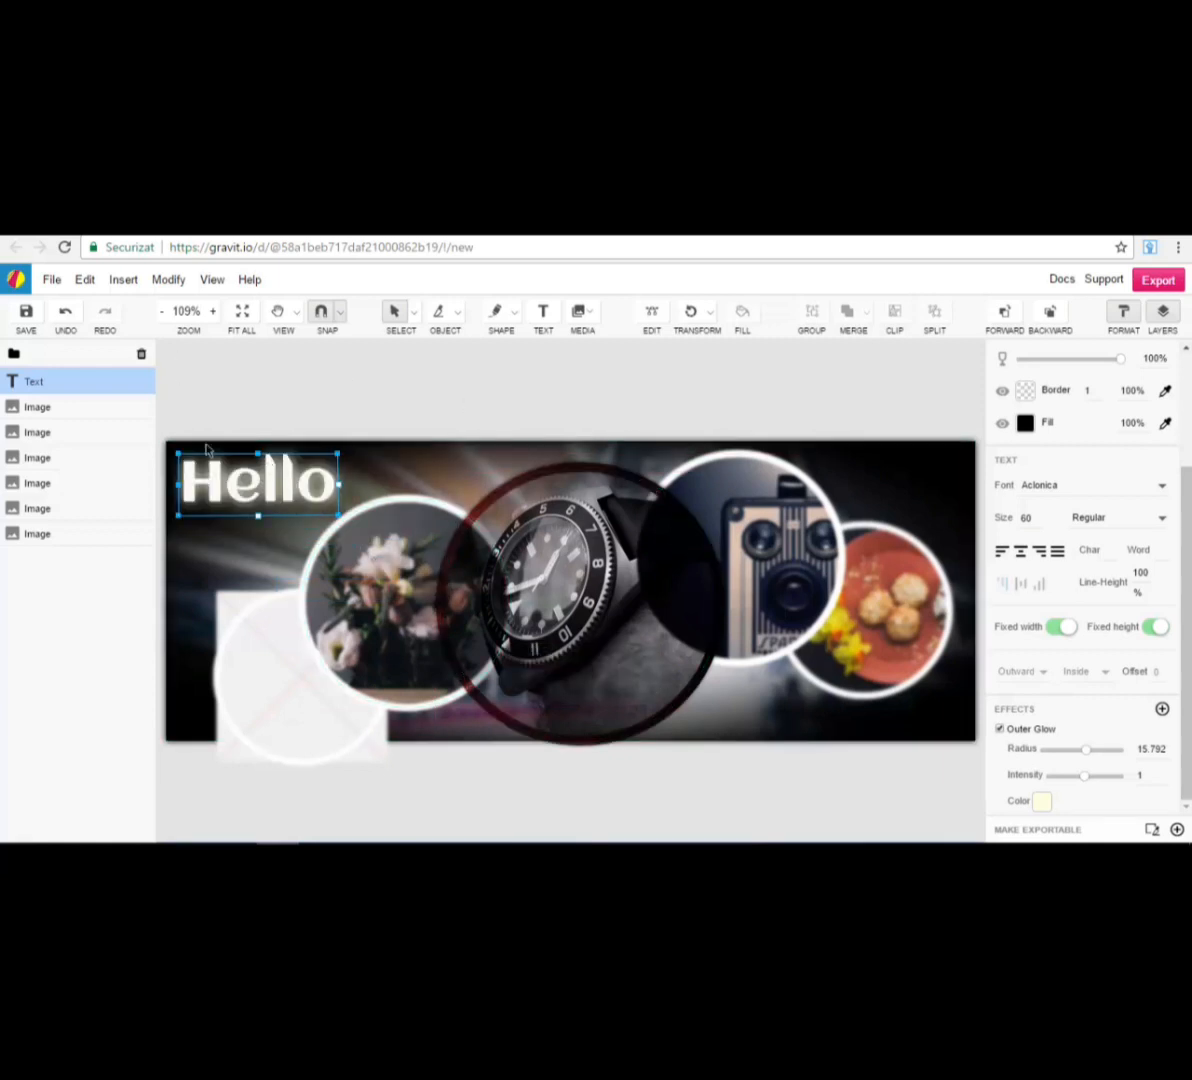
pyautogui.click(592, 348)
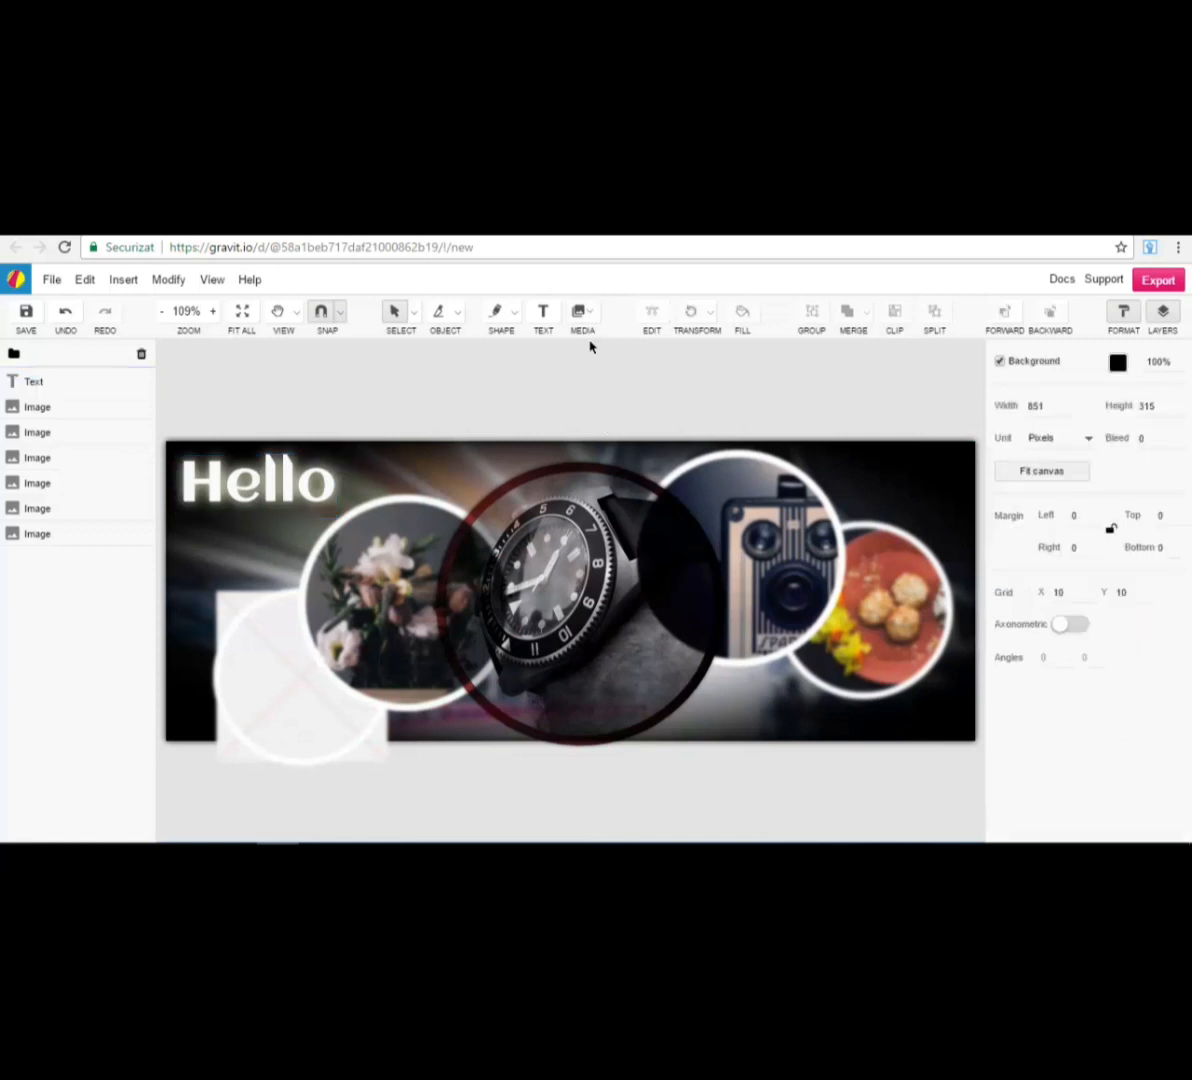
pyautogui.click(590, 313)
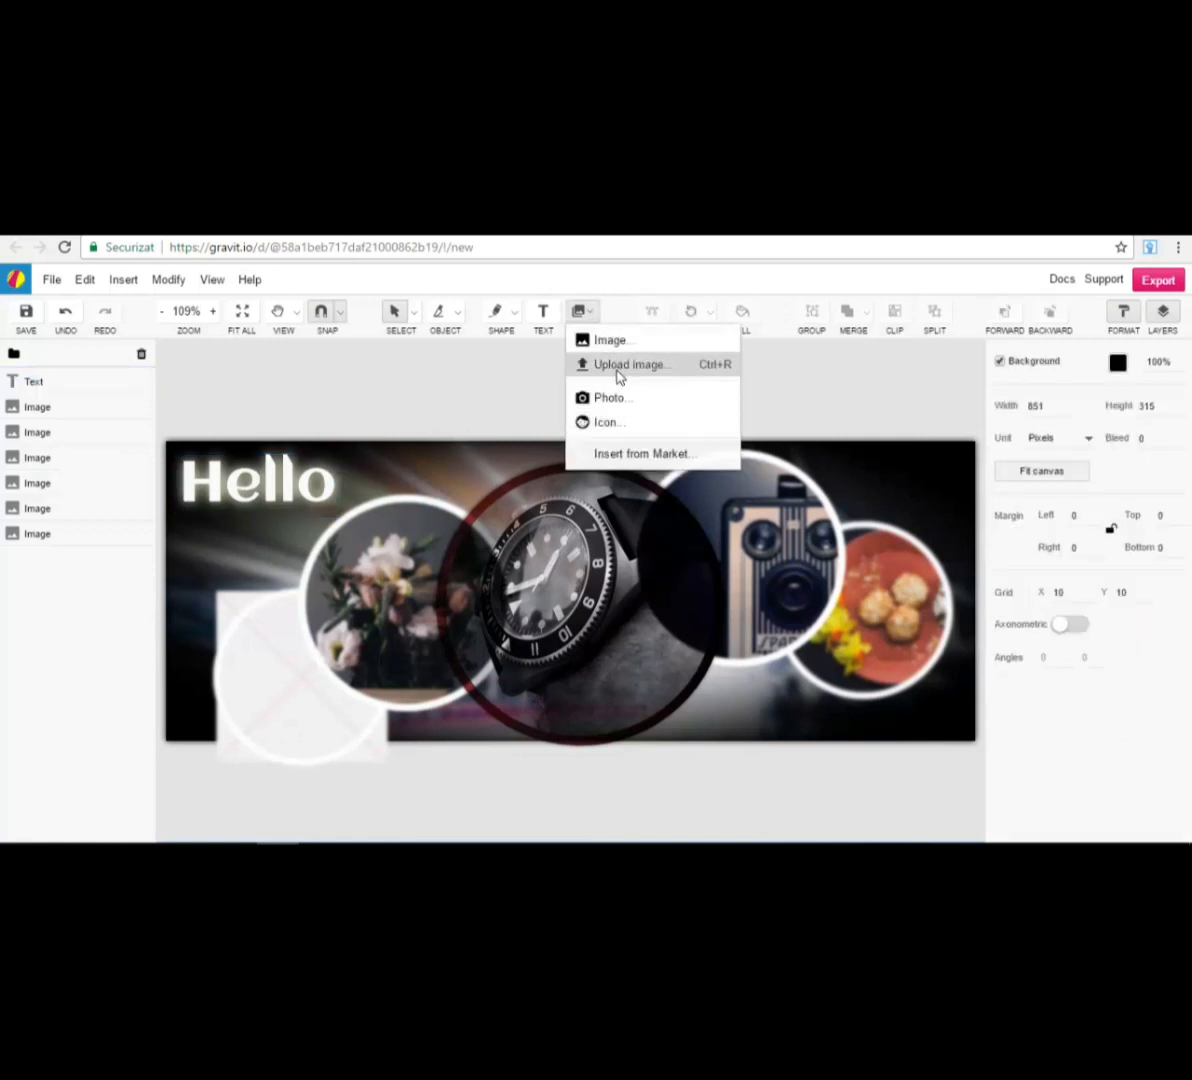
pyautogui.click(369, 406)
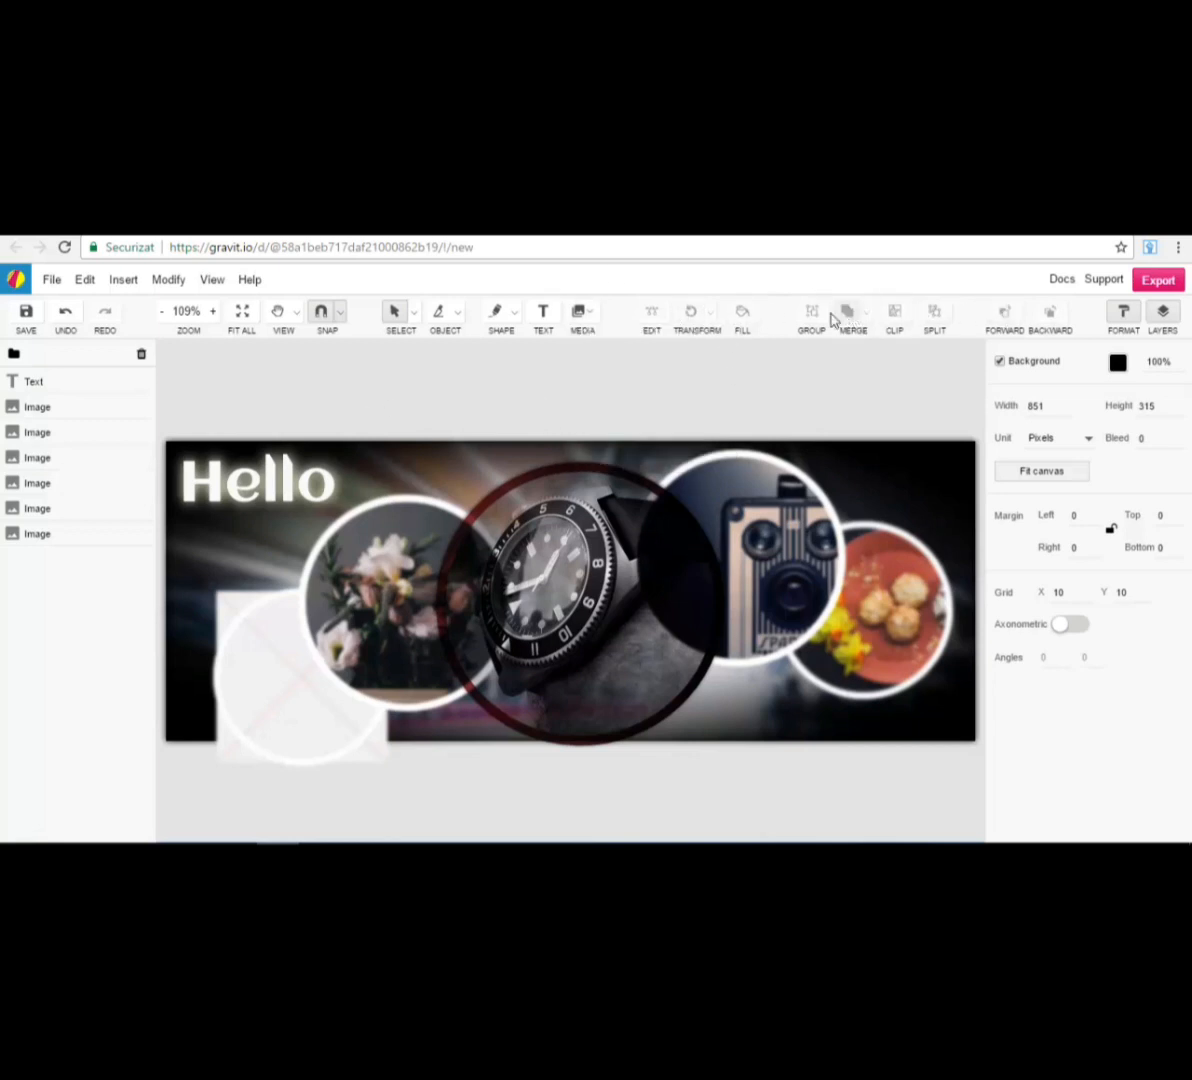
# - Select the "Hello" text and all the images on the cover and combine them into one group
pyautogui.moveTo(911, 418); pyautogui.dragTo(463, 772)
pyautogui.moveTo(942, 363); pyautogui.dragTo(346, 817)
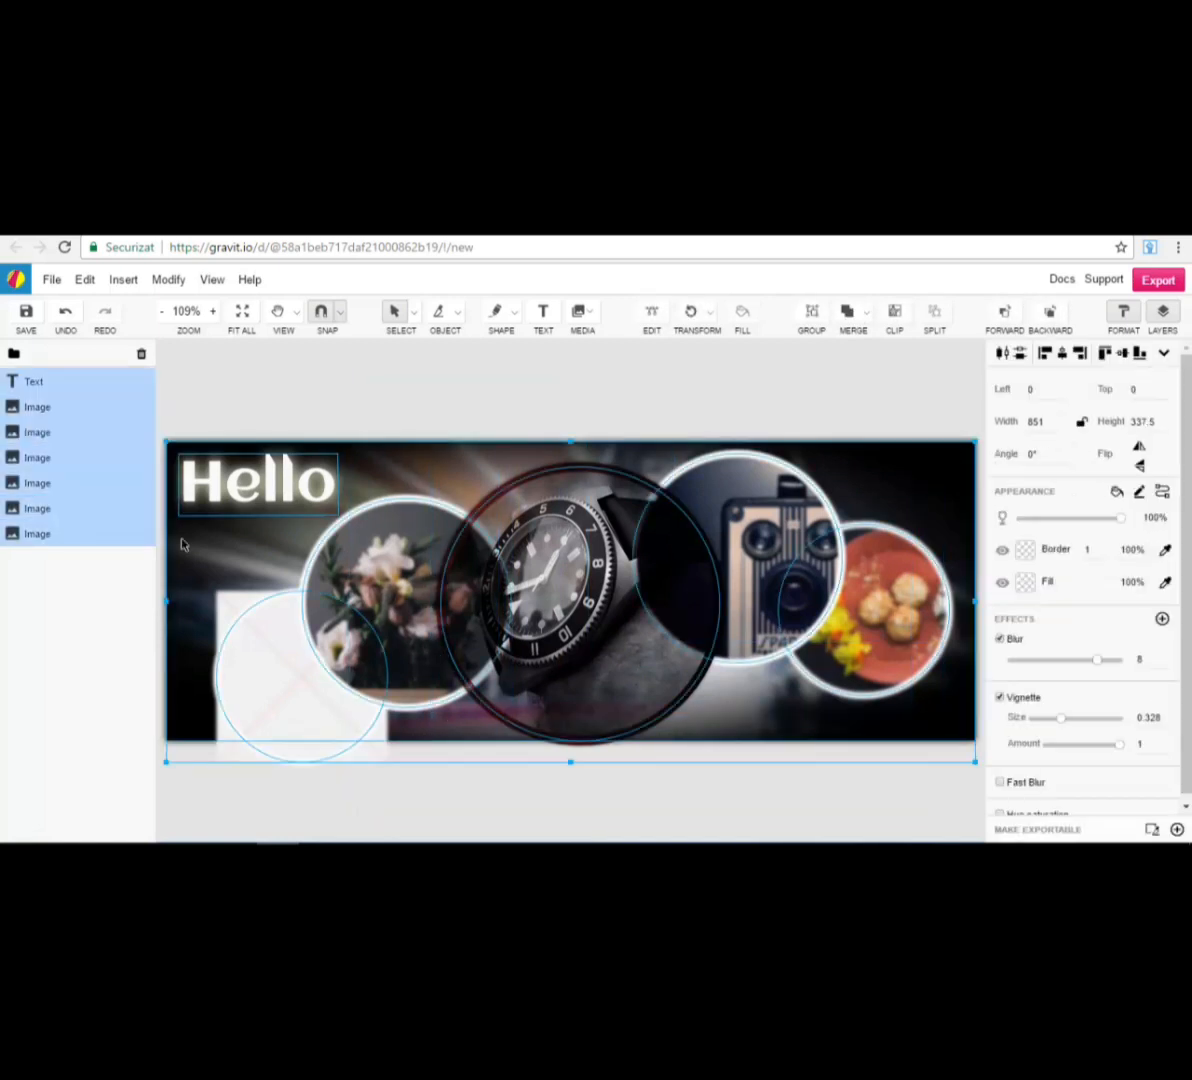
pyautogui.click(815, 314)
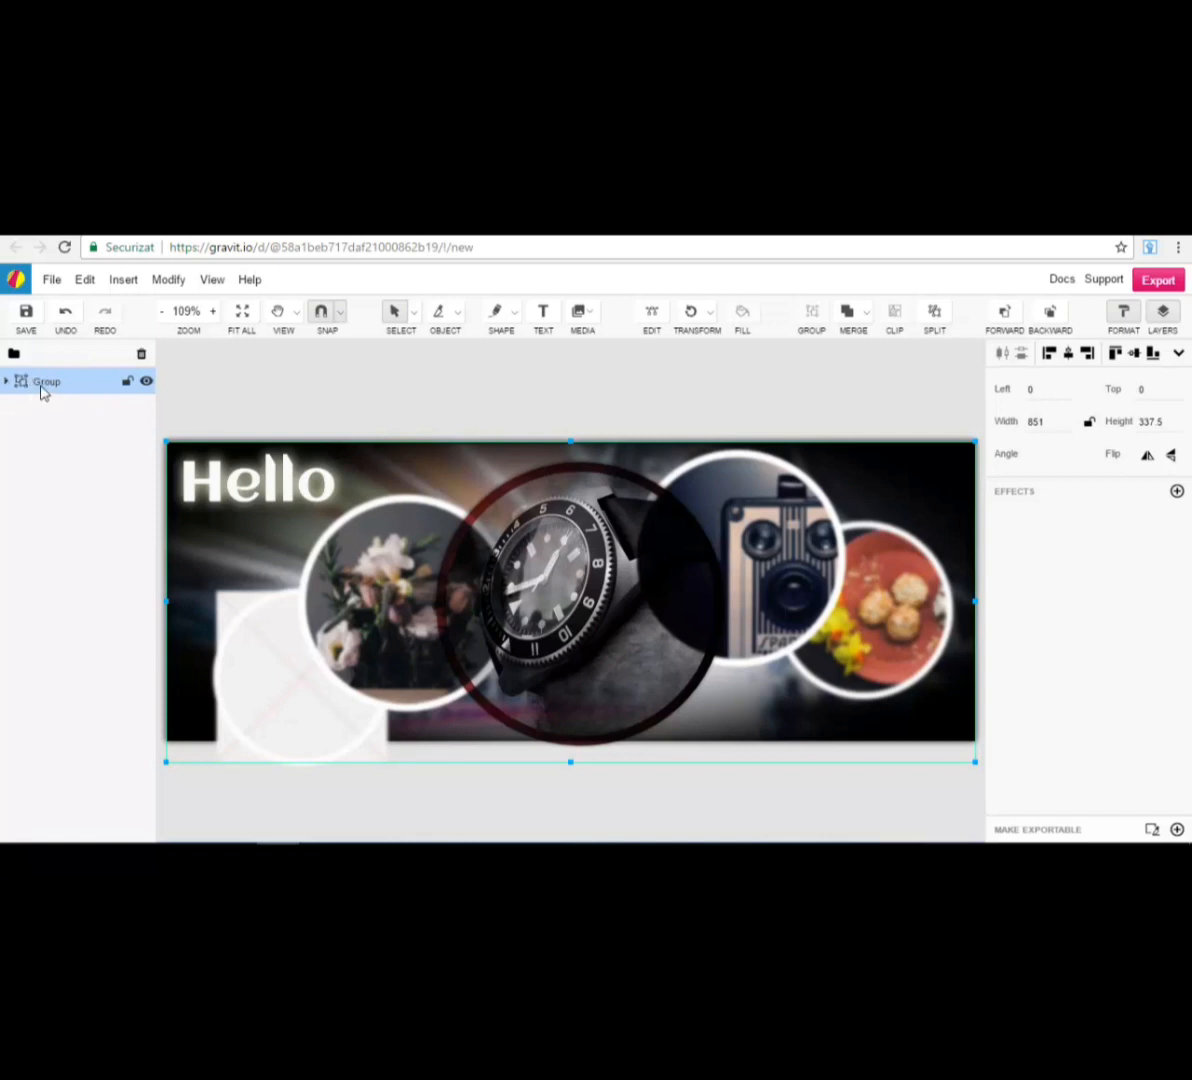
# - Add a Stroke effect and a Lens blur effect to the whole group, with the blur radius set to 3.1
pyautogui.click(1177, 492)
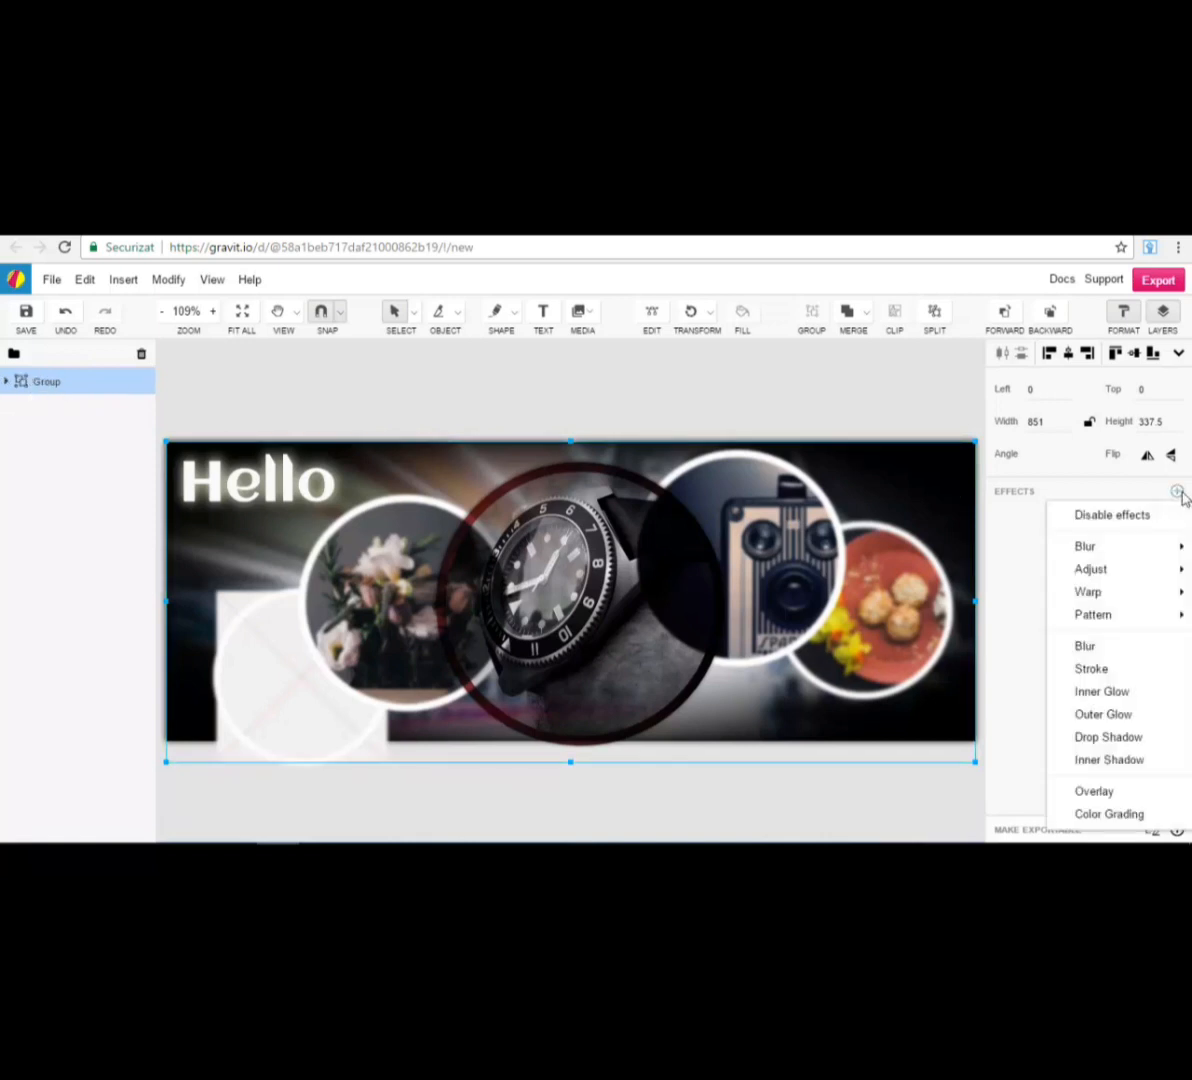
pyautogui.click(1112, 671)
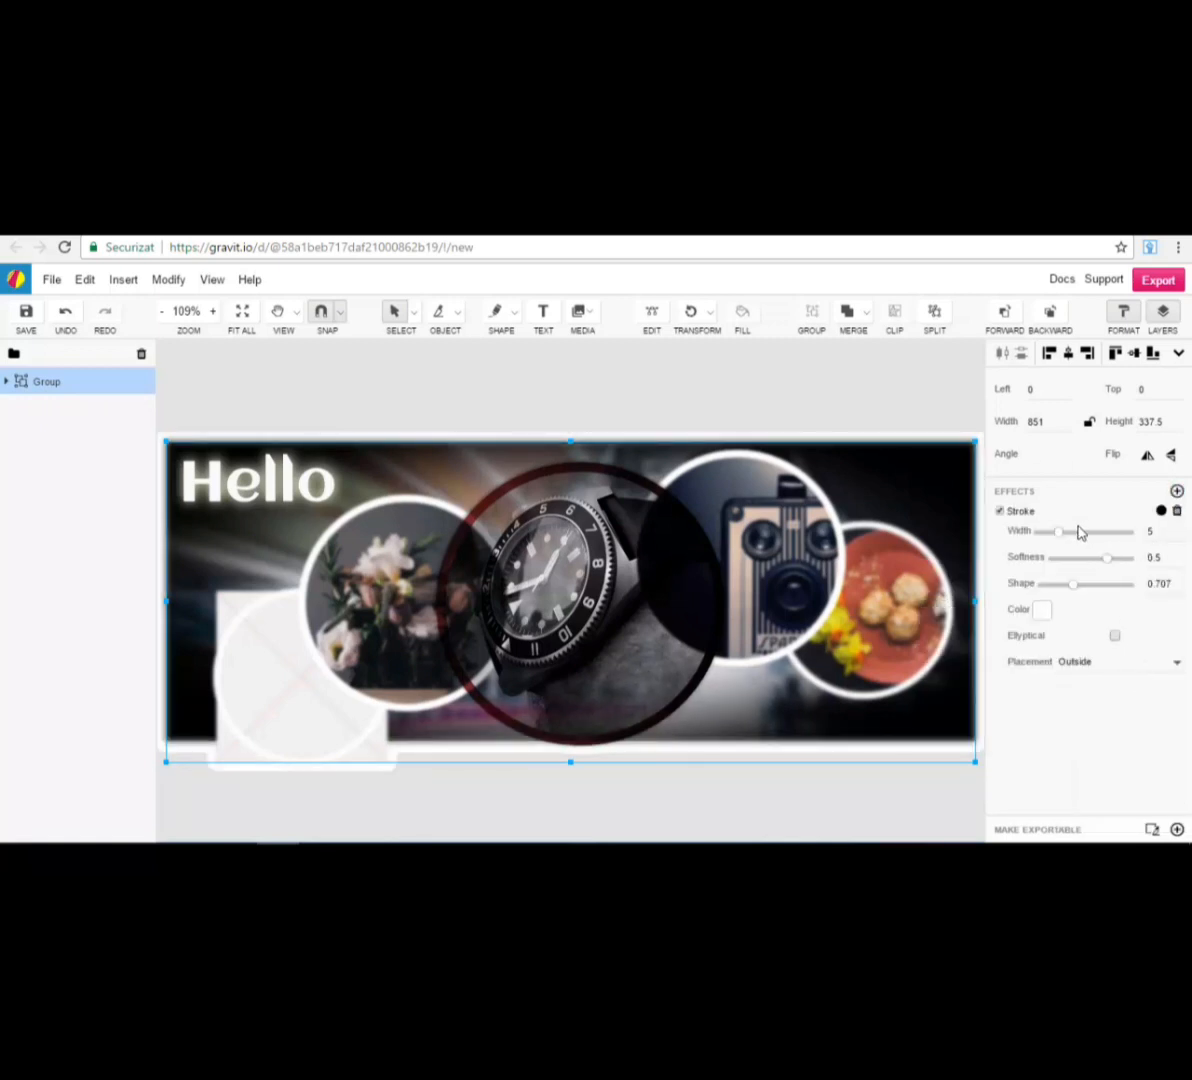
pyautogui.click(1177, 492)
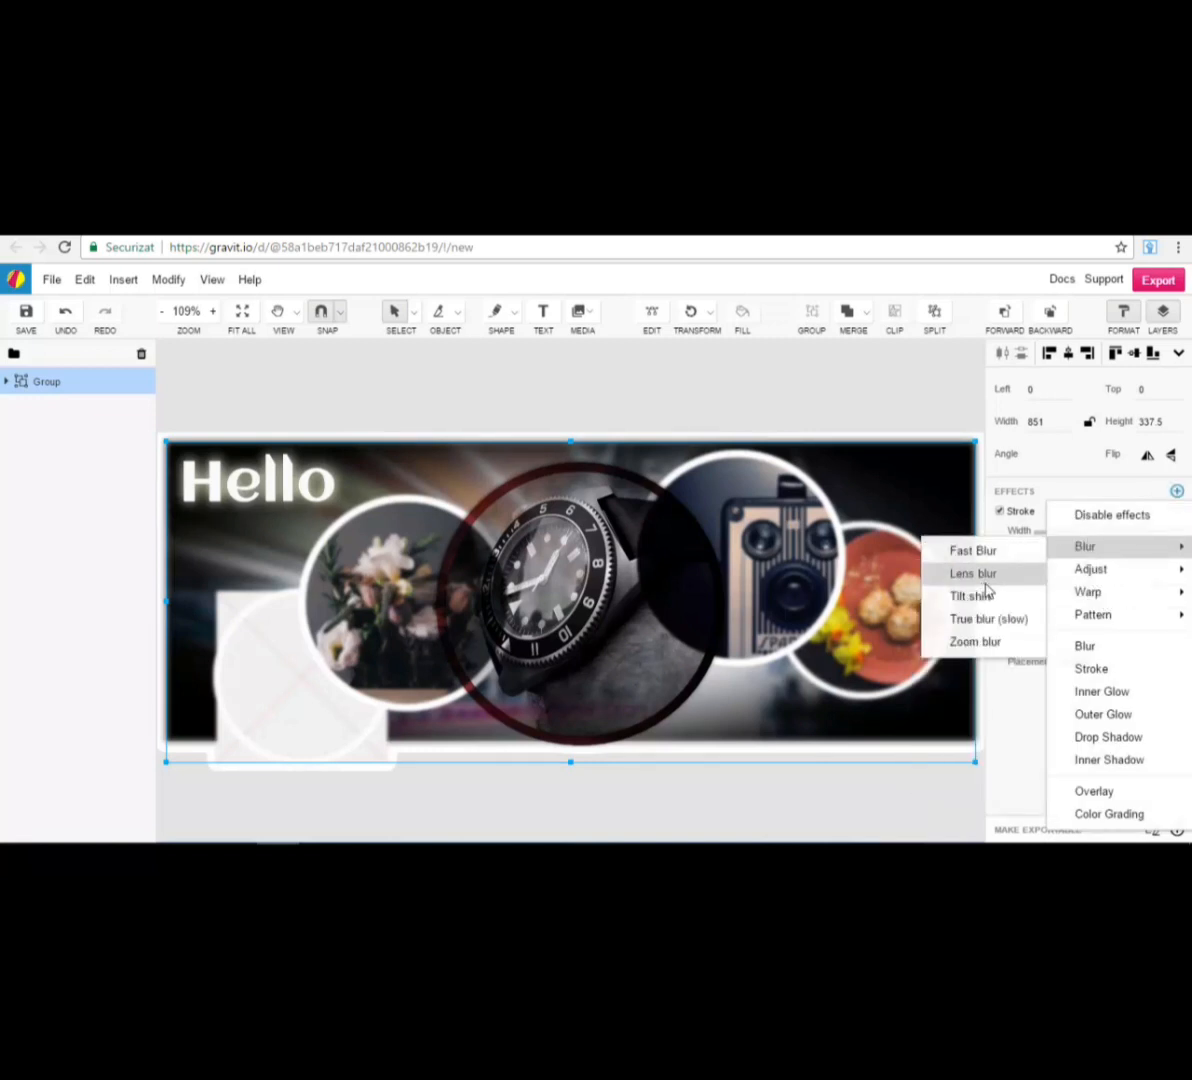
pyautogui.click(1013, 574)
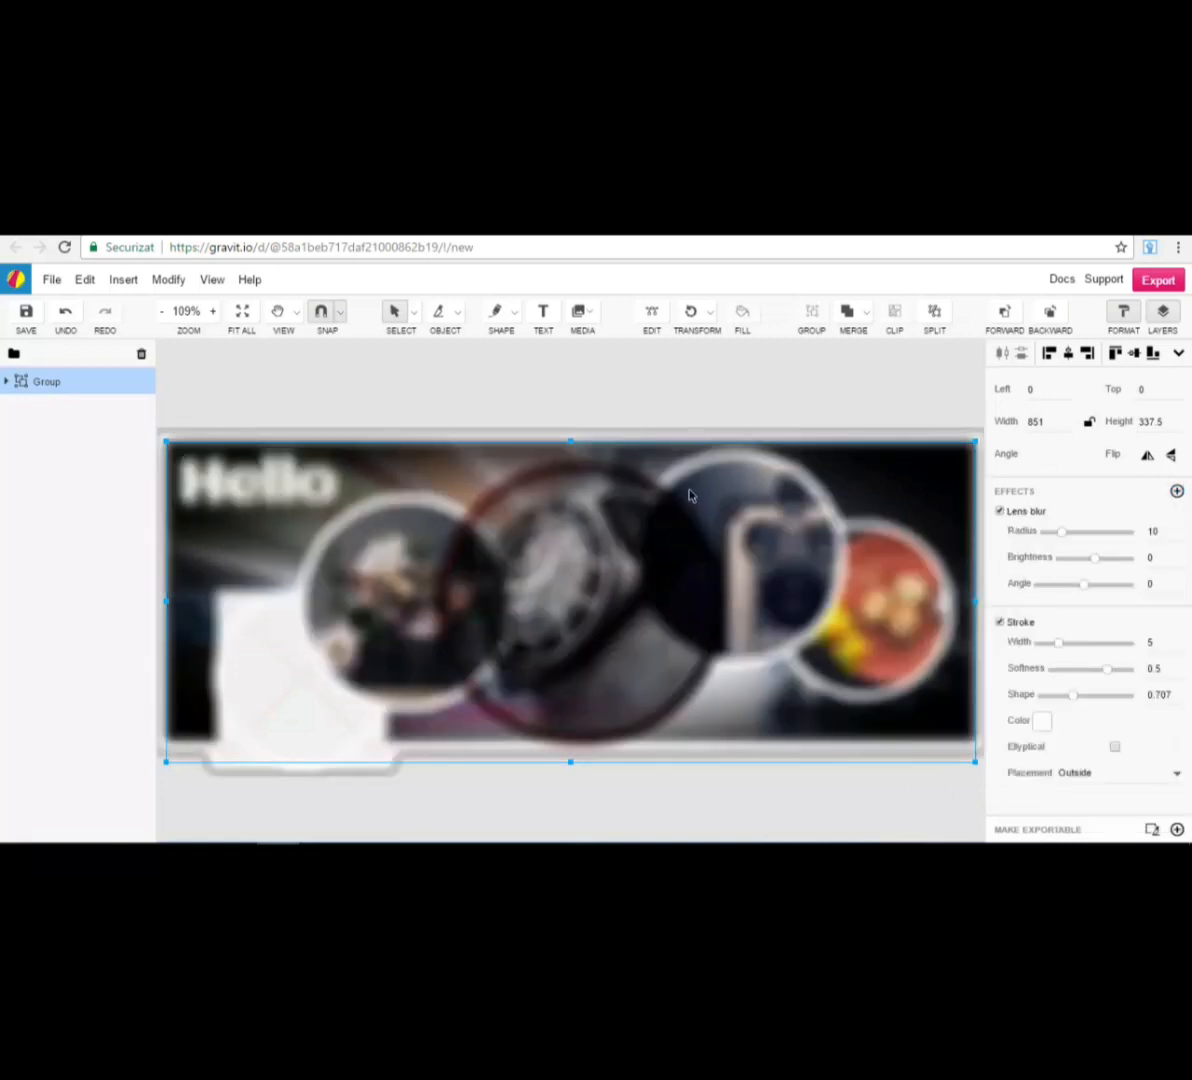
pyautogui.moveTo(1062, 533); pyautogui.dragTo(1022, 548)
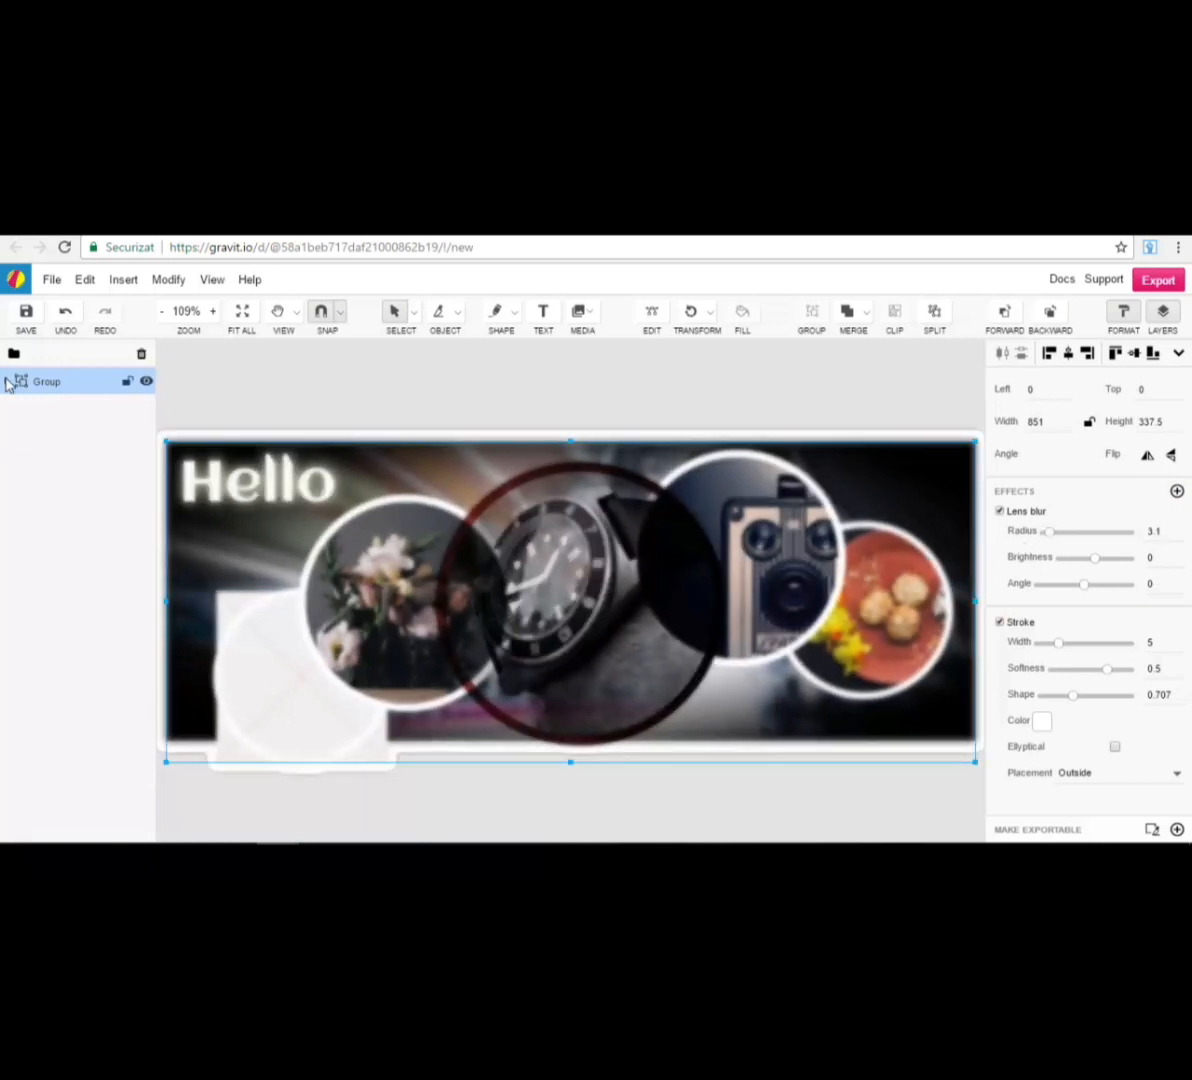
# - Expand the group to inspect its text and image layers, collapse it again, and clear the selection
pyautogui.click(7, 383)
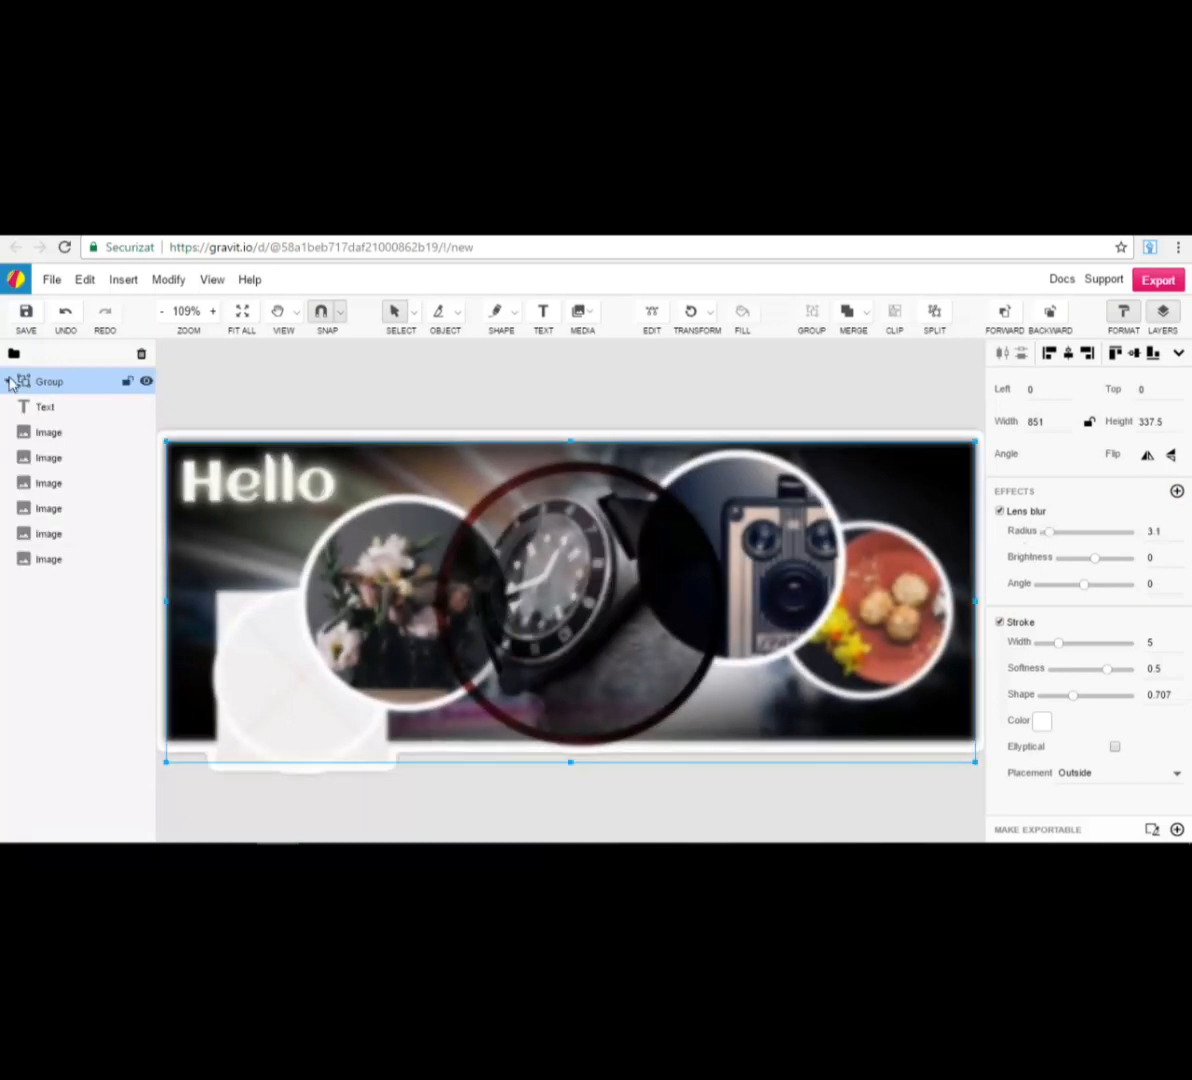
pyautogui.click(69, 408)
pyautogui.click(70, 457)
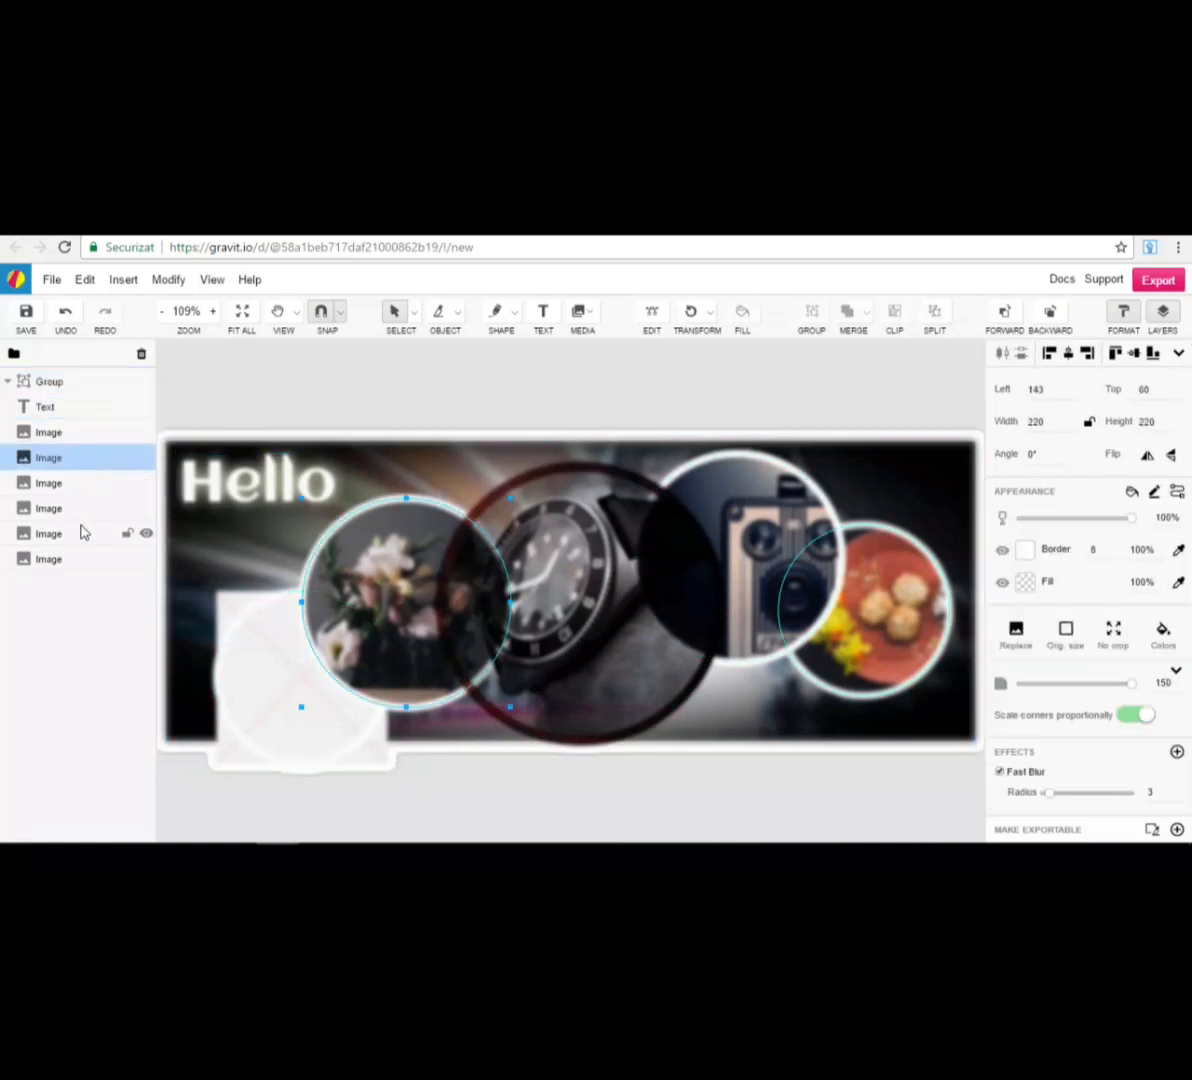
pyautogui.click(7, 383)
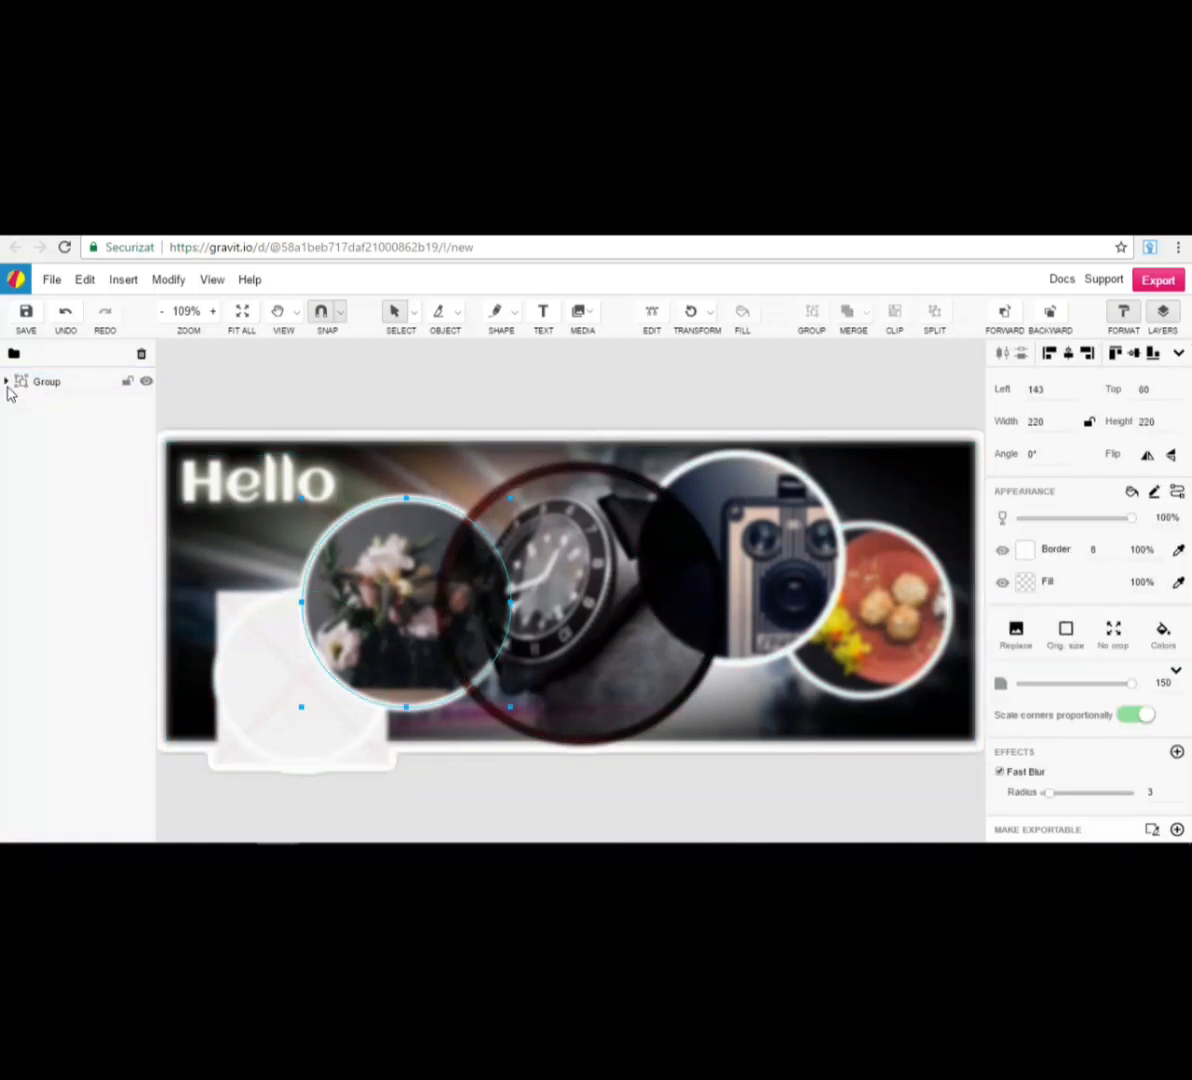
pyautogui.click(75, 383)
pyautogui.click(940, 402)
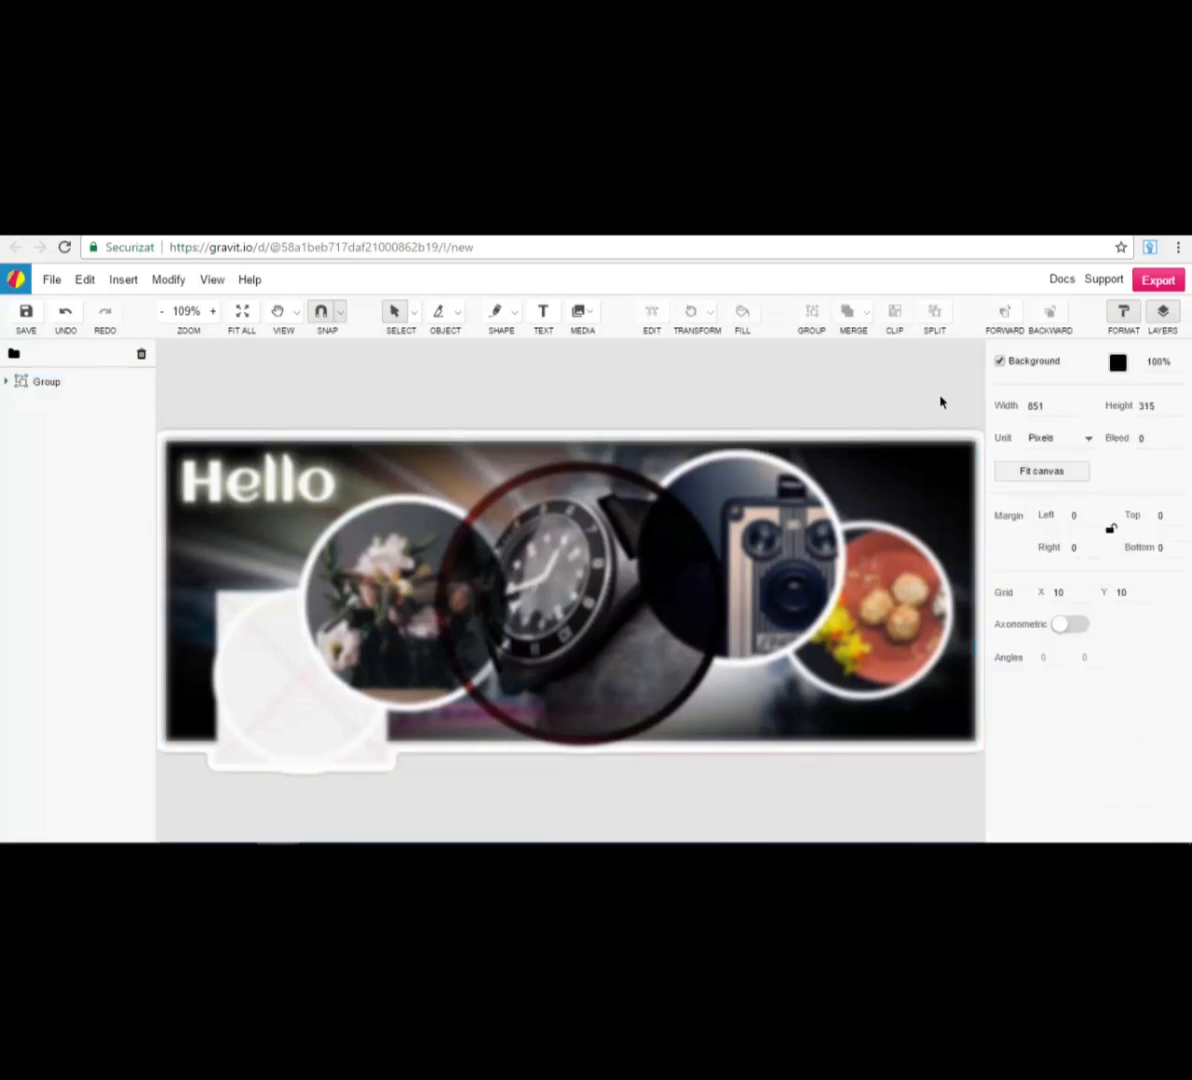
# - Split the group back into its separate text and image layers and deselect everything
pyautogui.moveTo(940, 402); pyautogui.dragTo(165, 790)
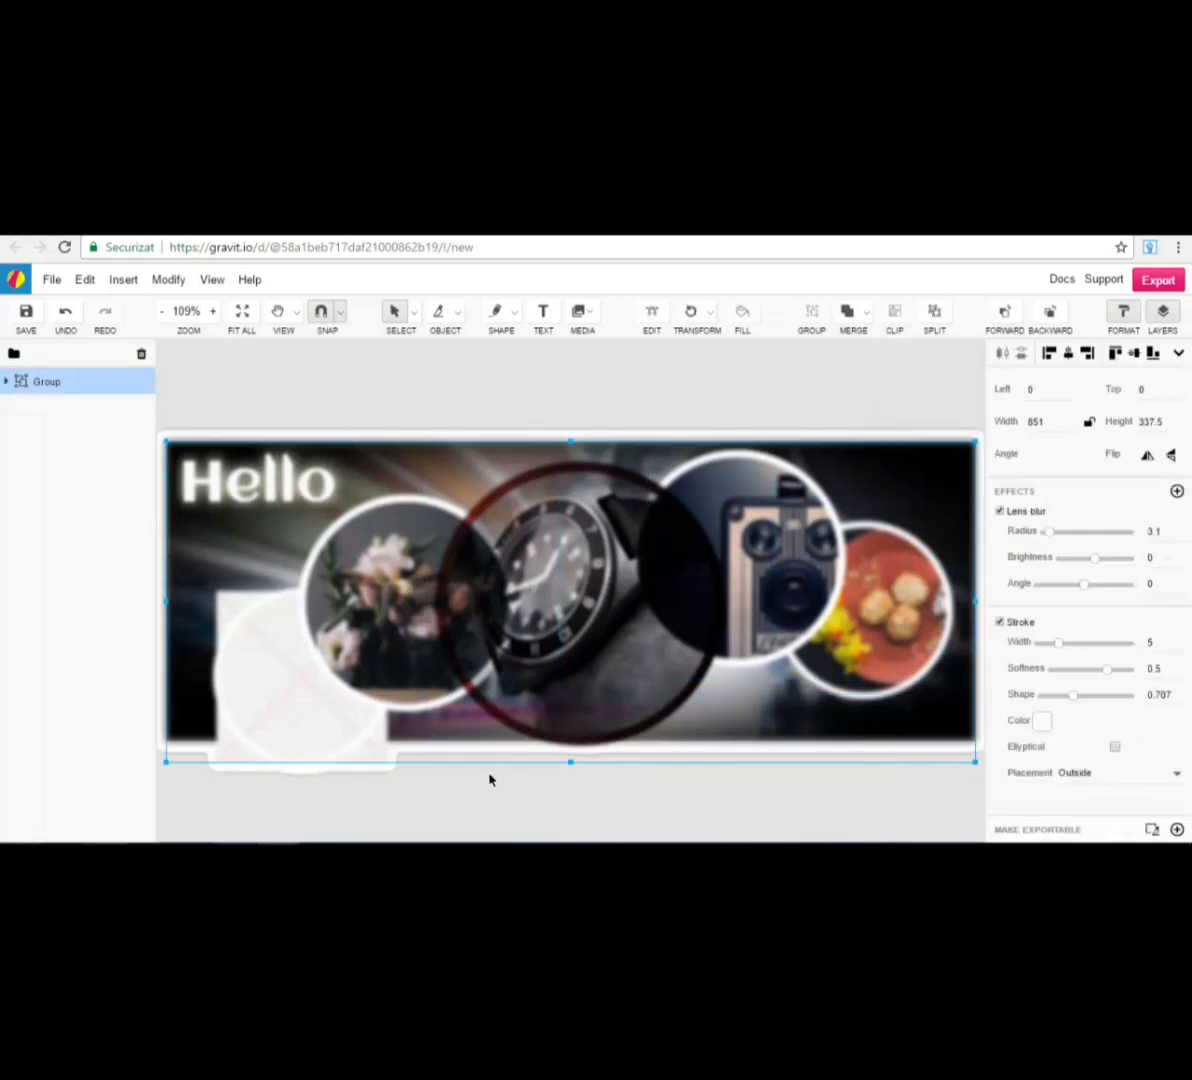
pyautogui.click(934, 312)
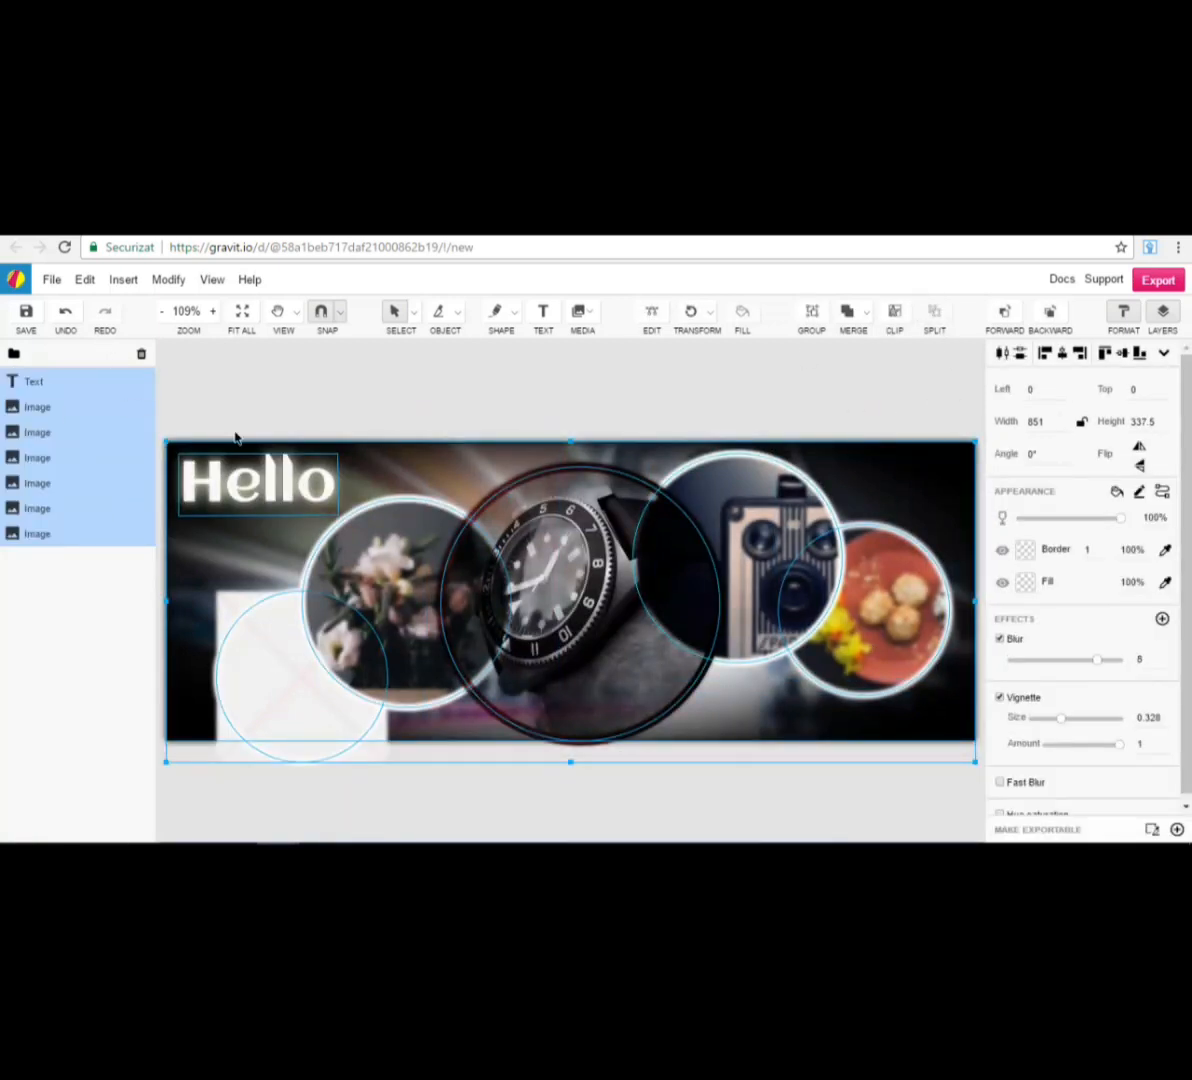
pyautogui.click(16, 654)
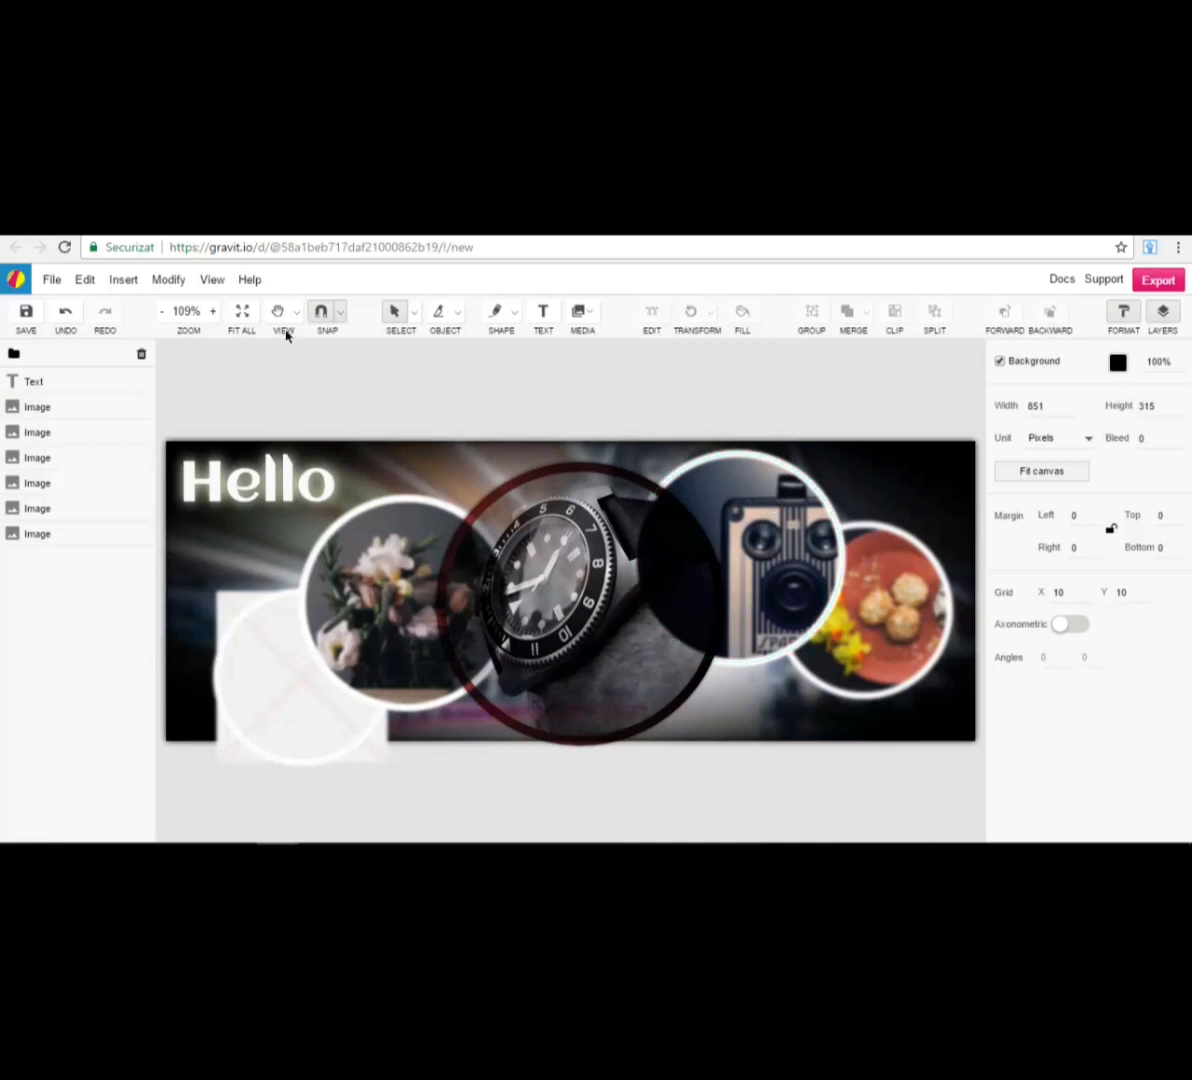
# - Start a new blank design using the Facebook Cover size preset
pyautogui.click(50, 280)
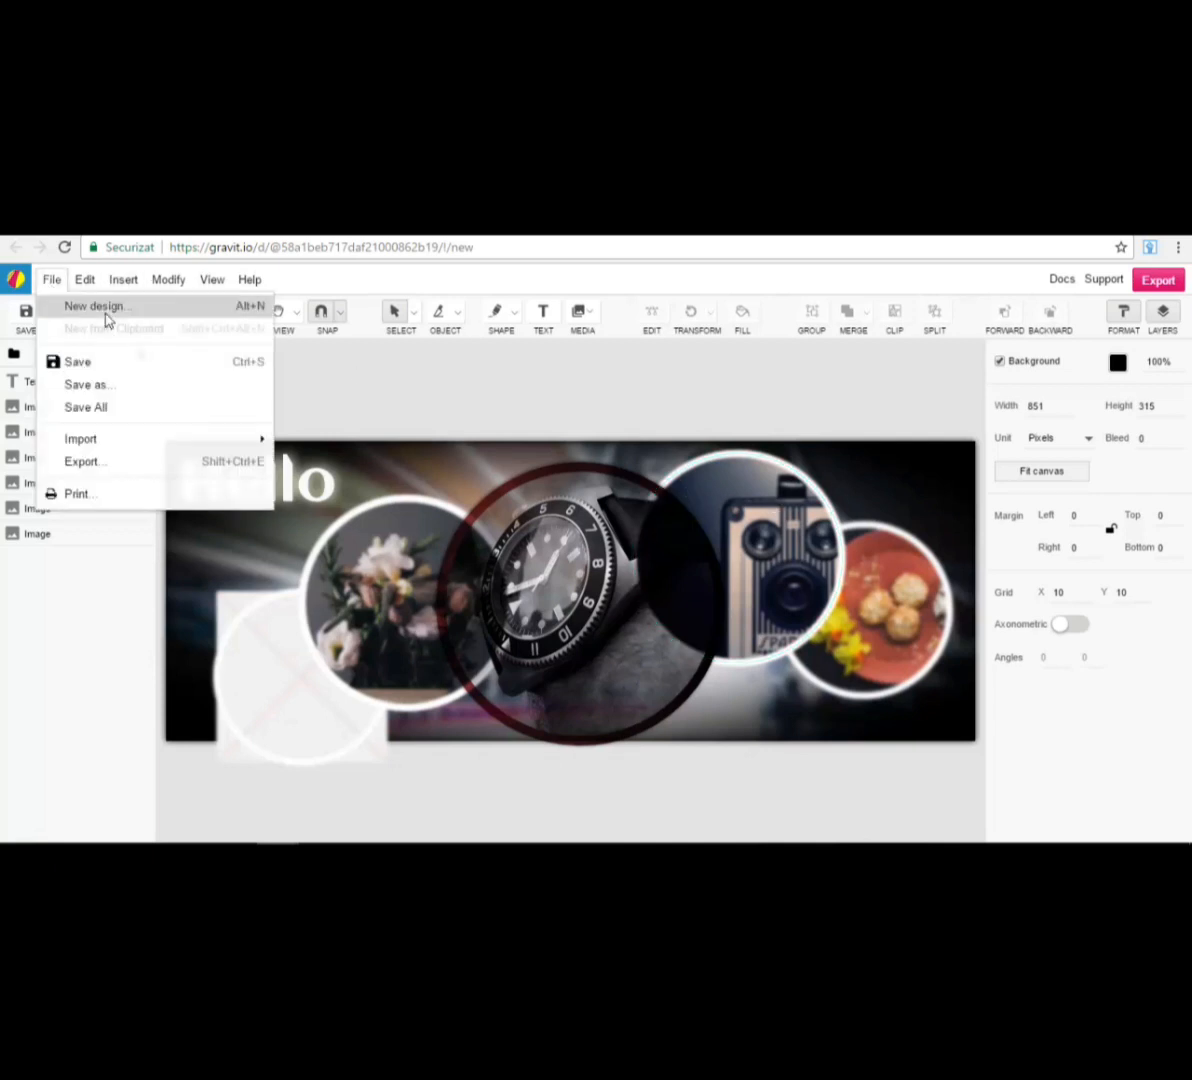
pyautogui.click(112, 308)
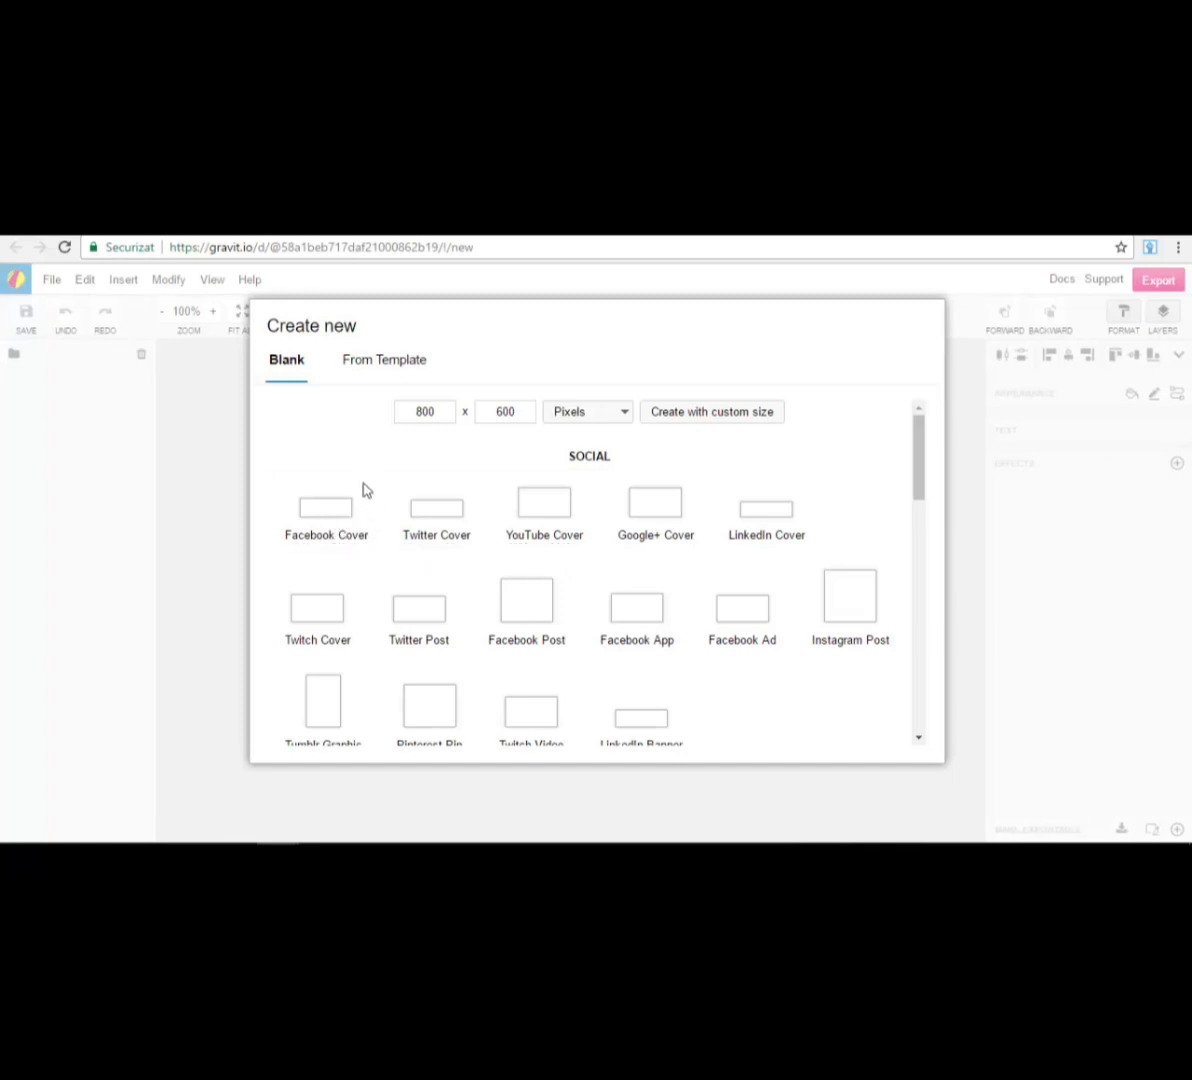
pyautogui.click(340, 519)
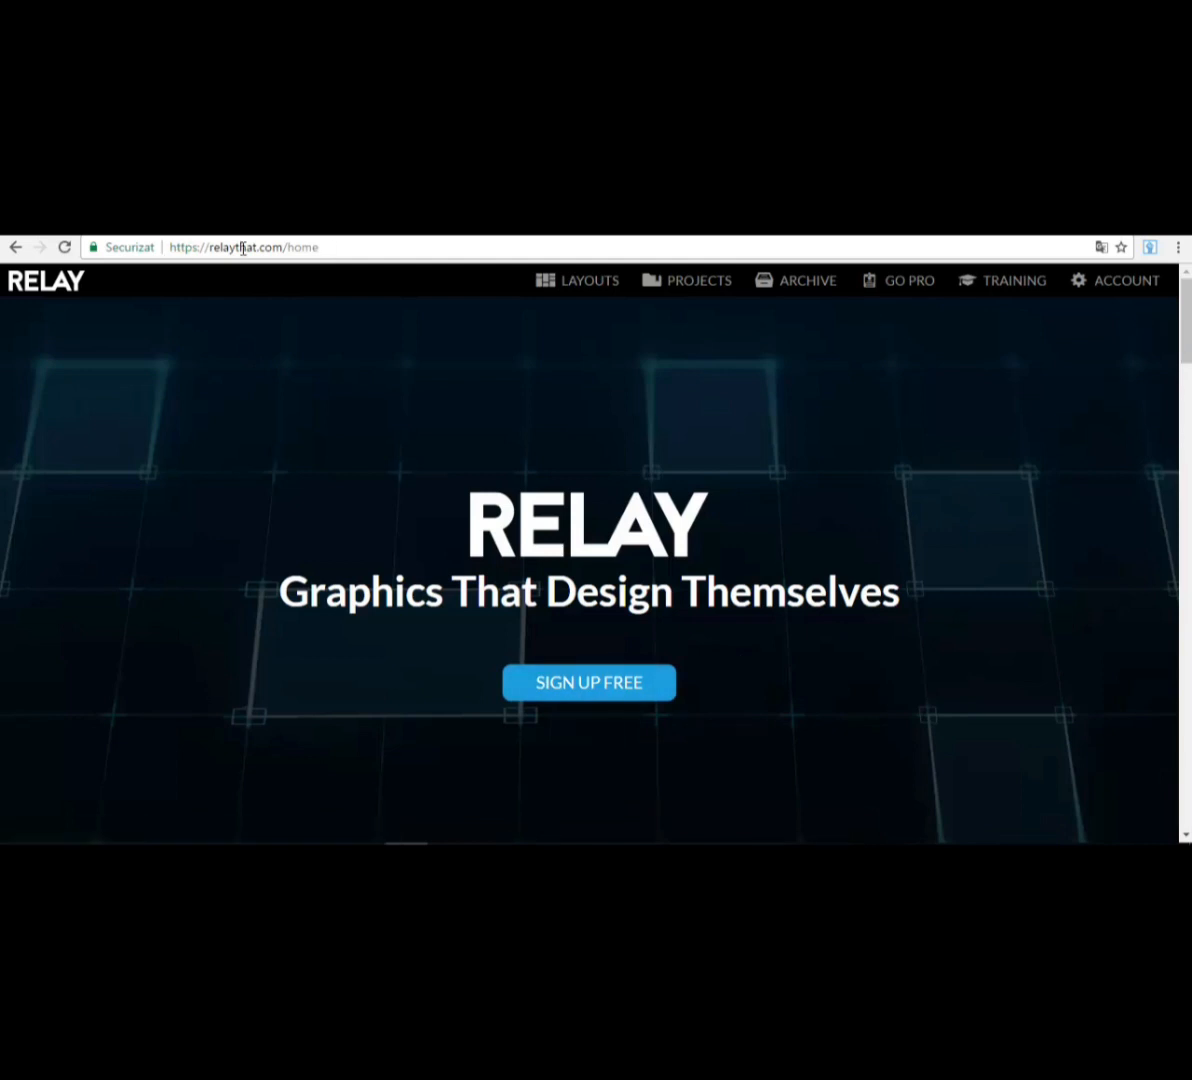
# - Look over the RelayThat home page and the options offered under Account, Projects and Archive
pyautogui.click(1072, 282)
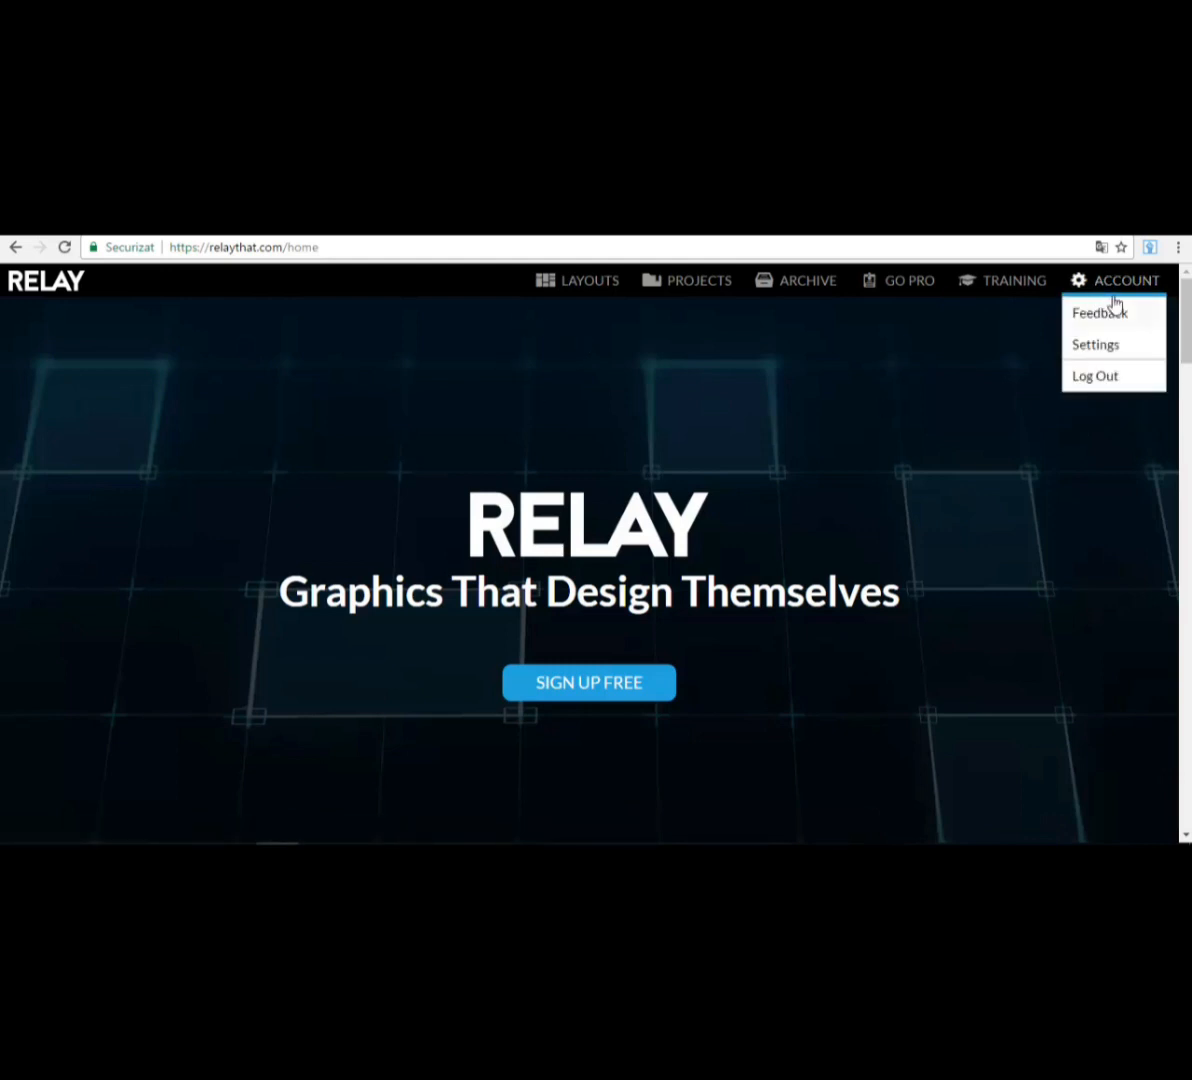
pyautogui.scroll(-3, 781, 512)
pyautogui.scroll(-5, 781, 512)
pyautogui.scroll(8, 798, 532)
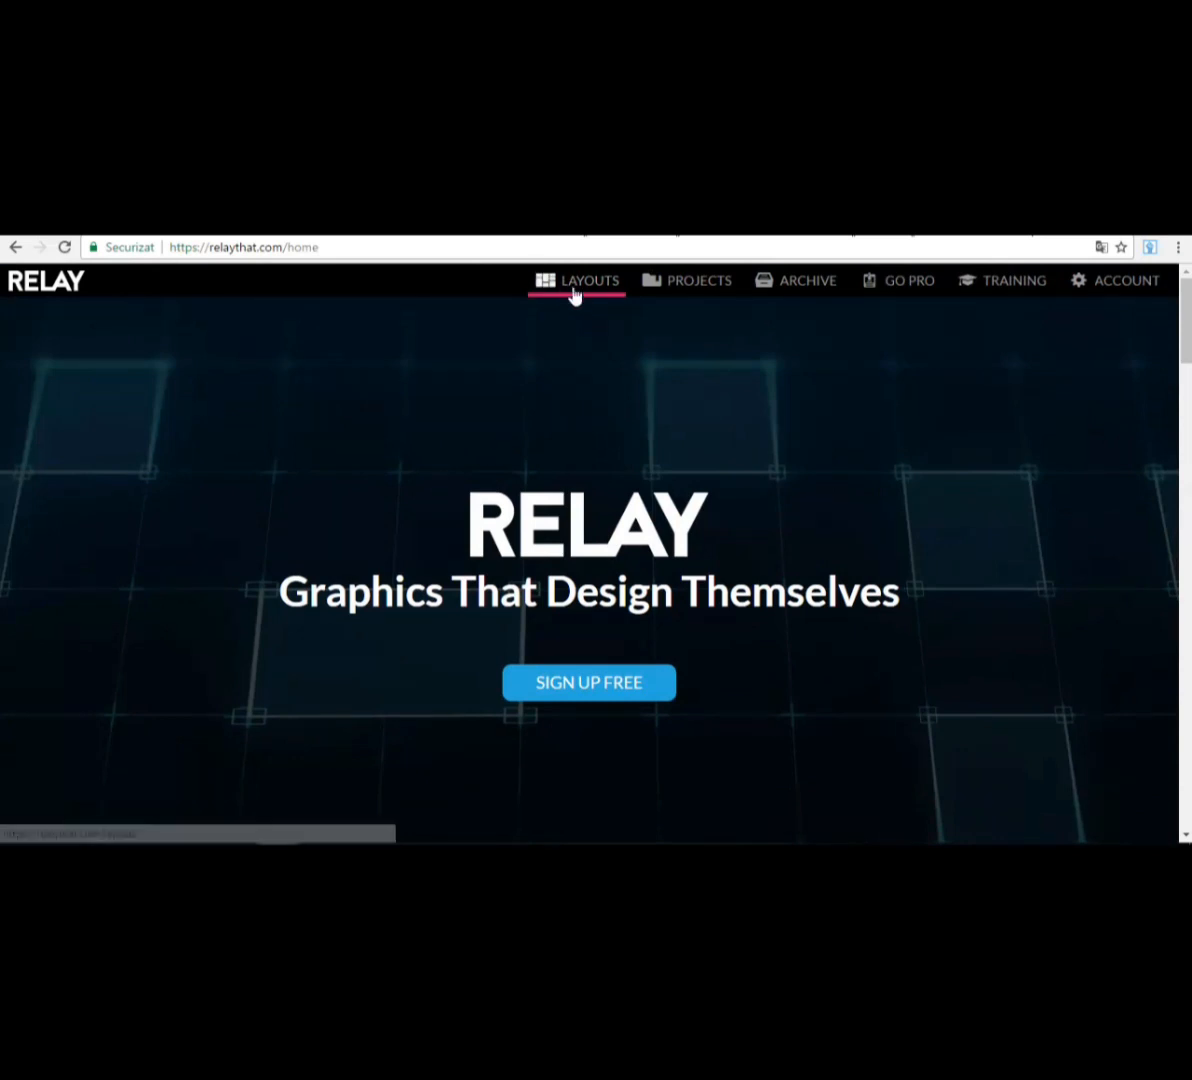
pyautogui.moveTo(676, 290)
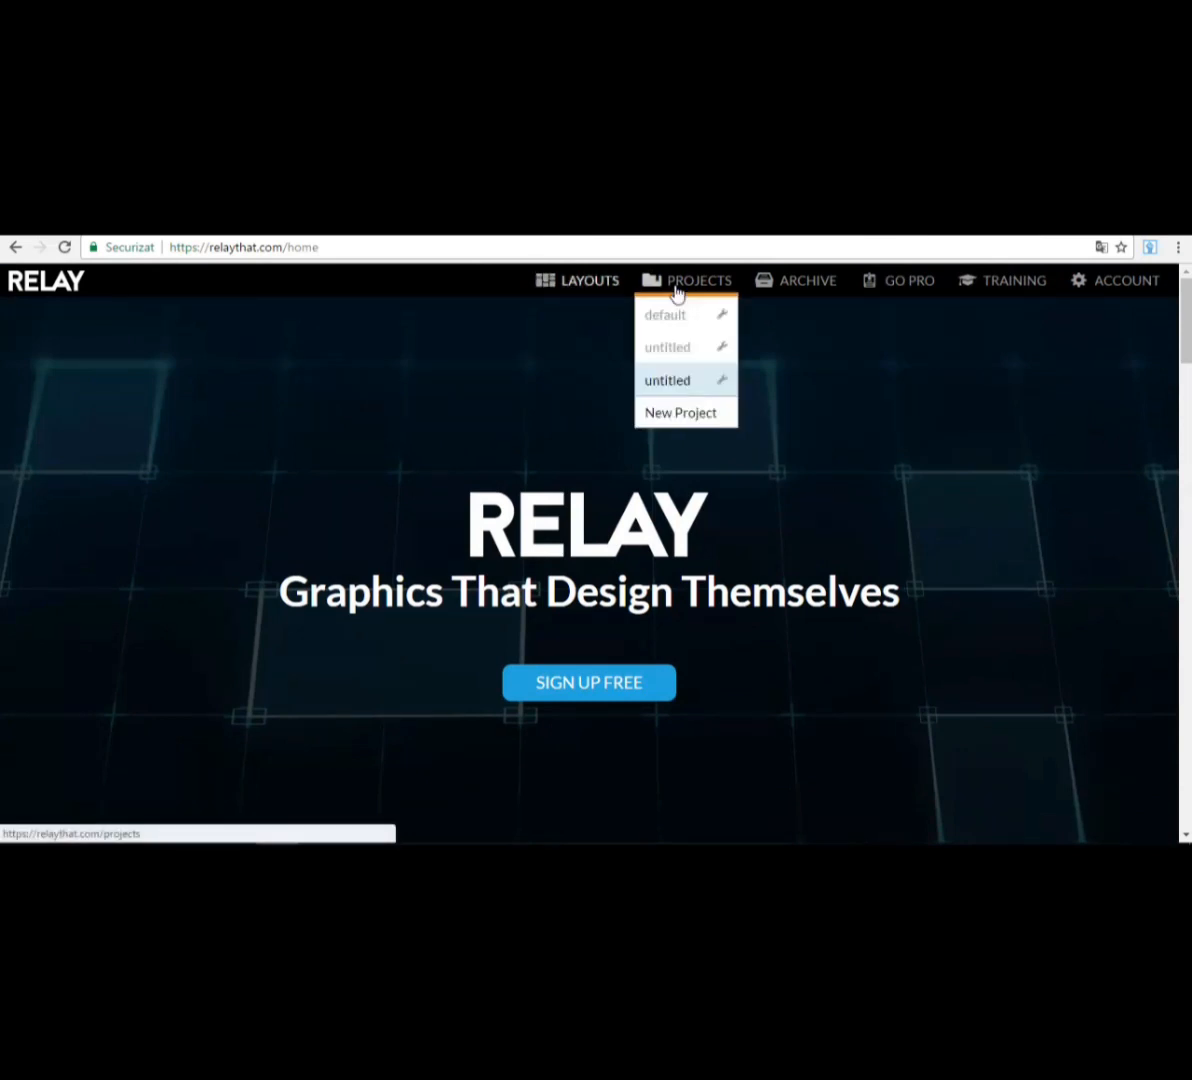
pyautogui.click(808, 286)
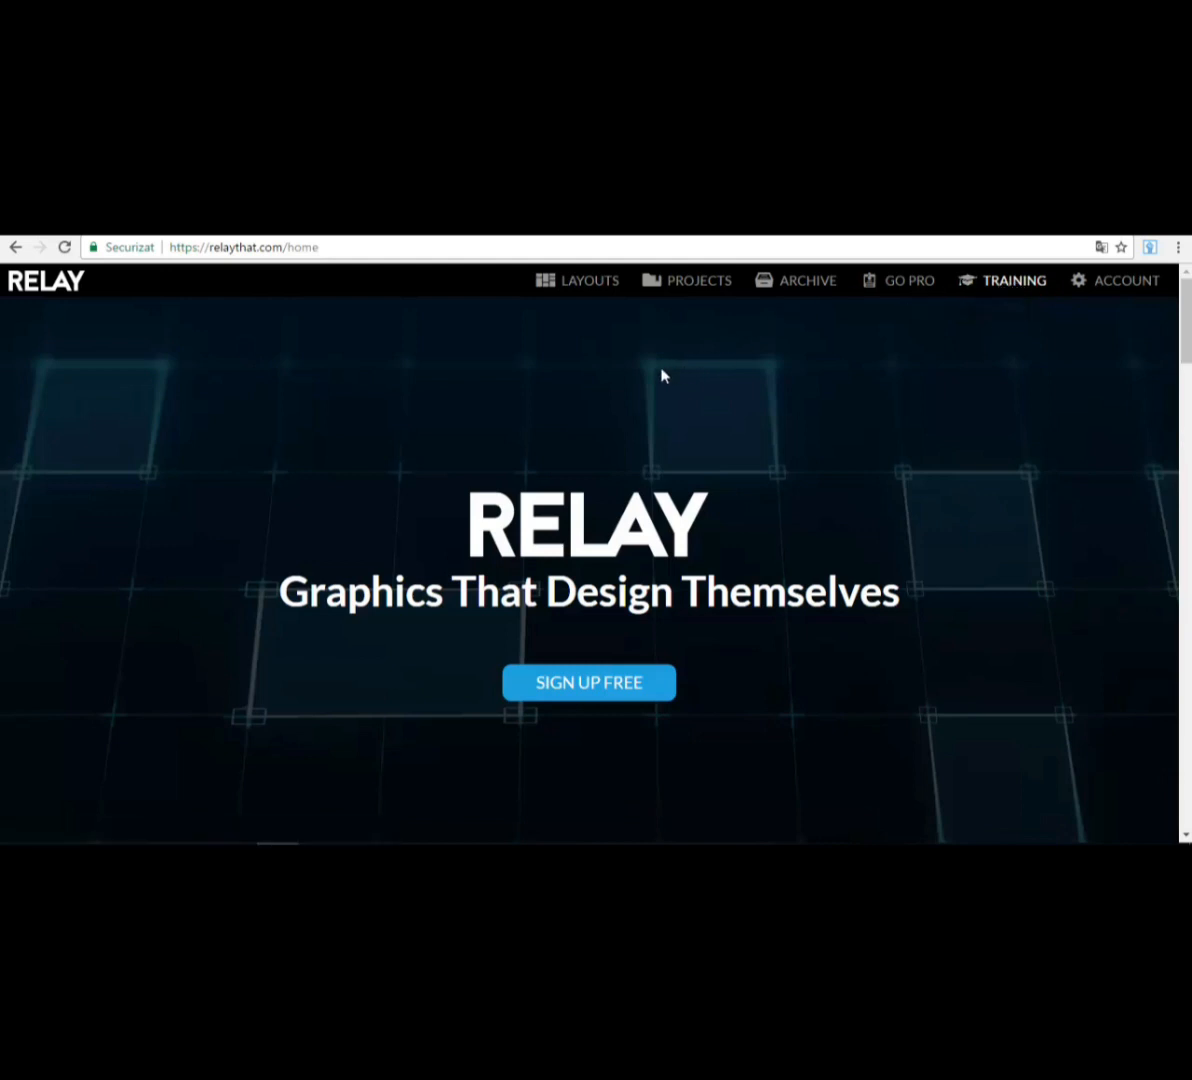
# - Open RelayThat's layouts library and review its layout categories, from Posts and Covers to Creators, Ads and Tools
pyautogui.click(578, 290)
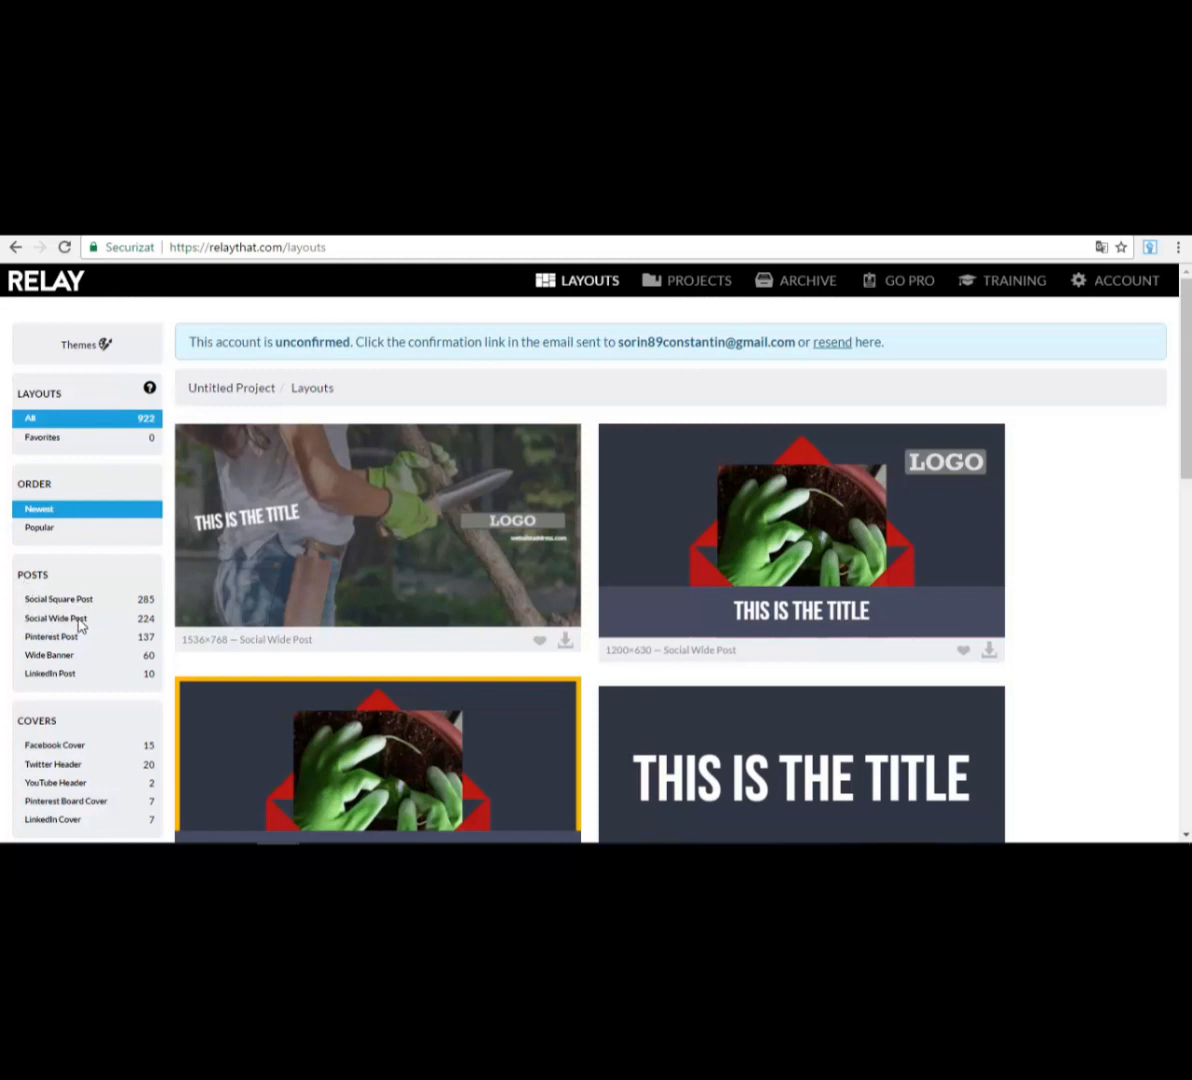
pyautogui.scroll(-1, 72, 633)
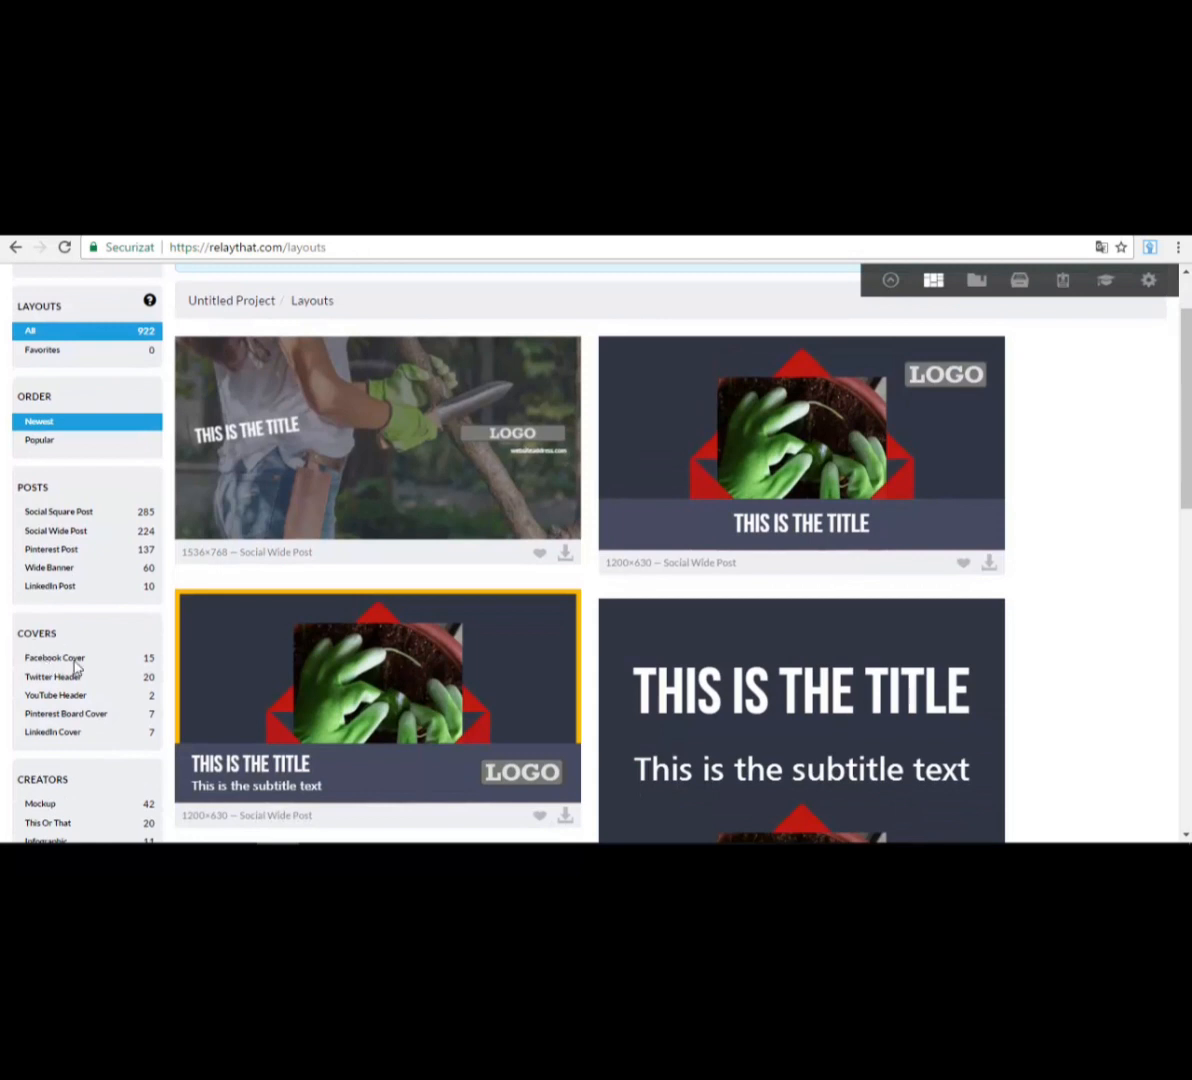
pyautogui.scroll(-2, 75, 668)
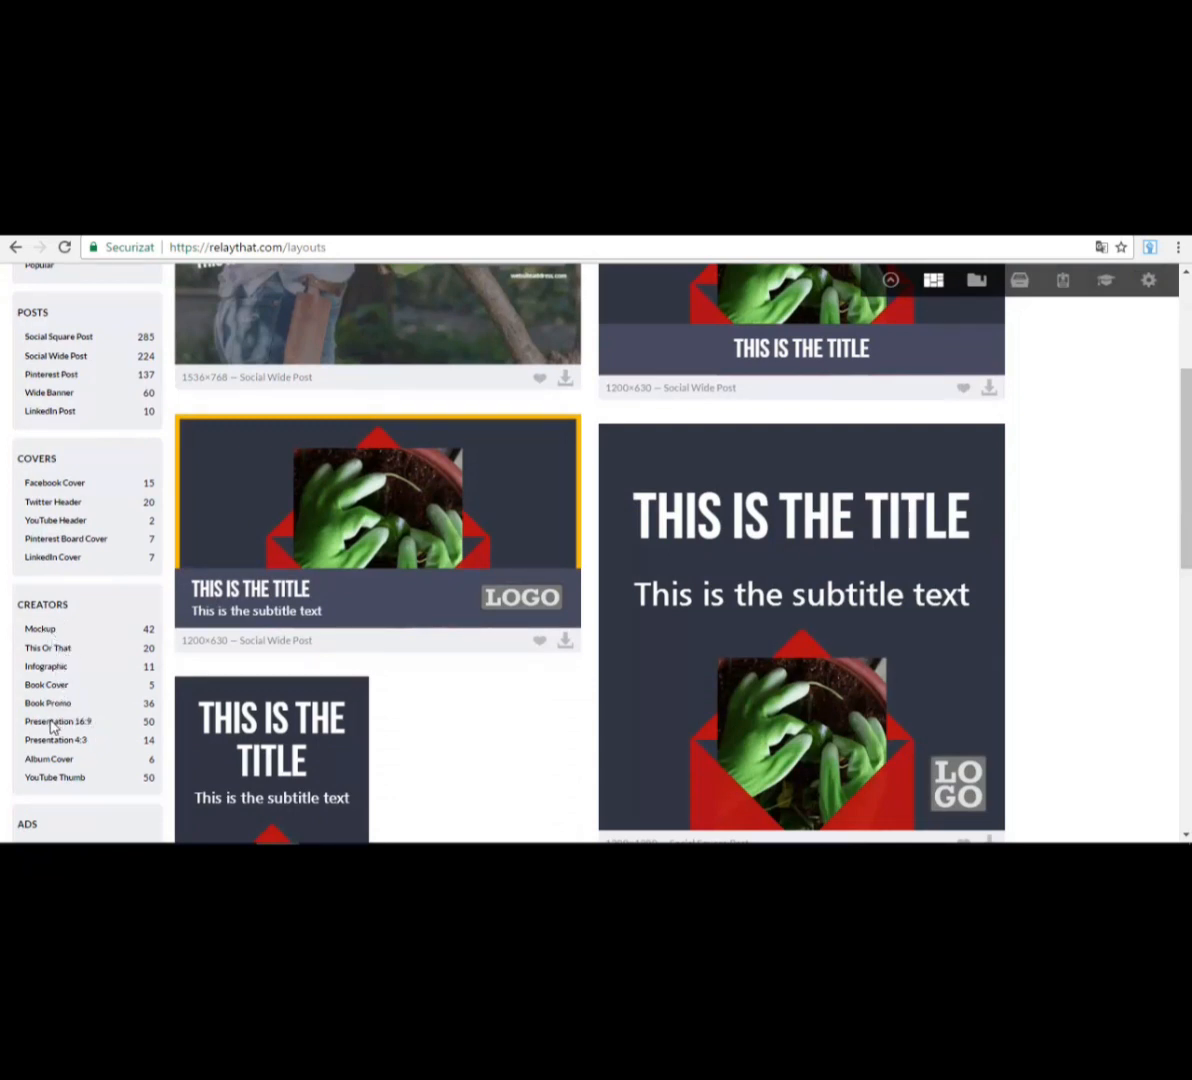
pyautogui.scroll(-1, 65, 730)
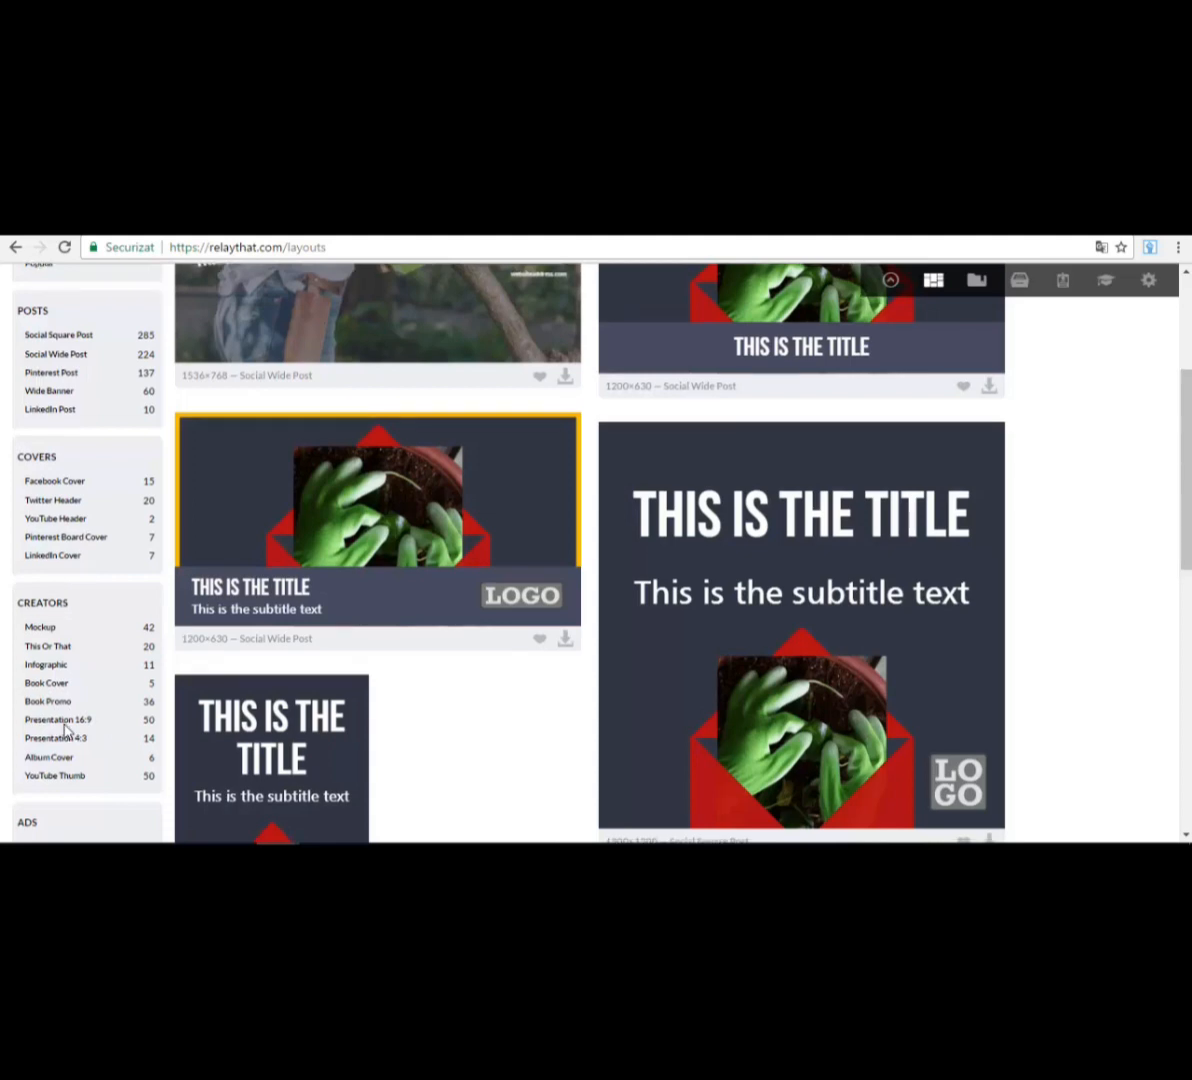
pyautogui.scroll(-2, 70, 700)
pyautogui.scroll(-3, 60, 670)
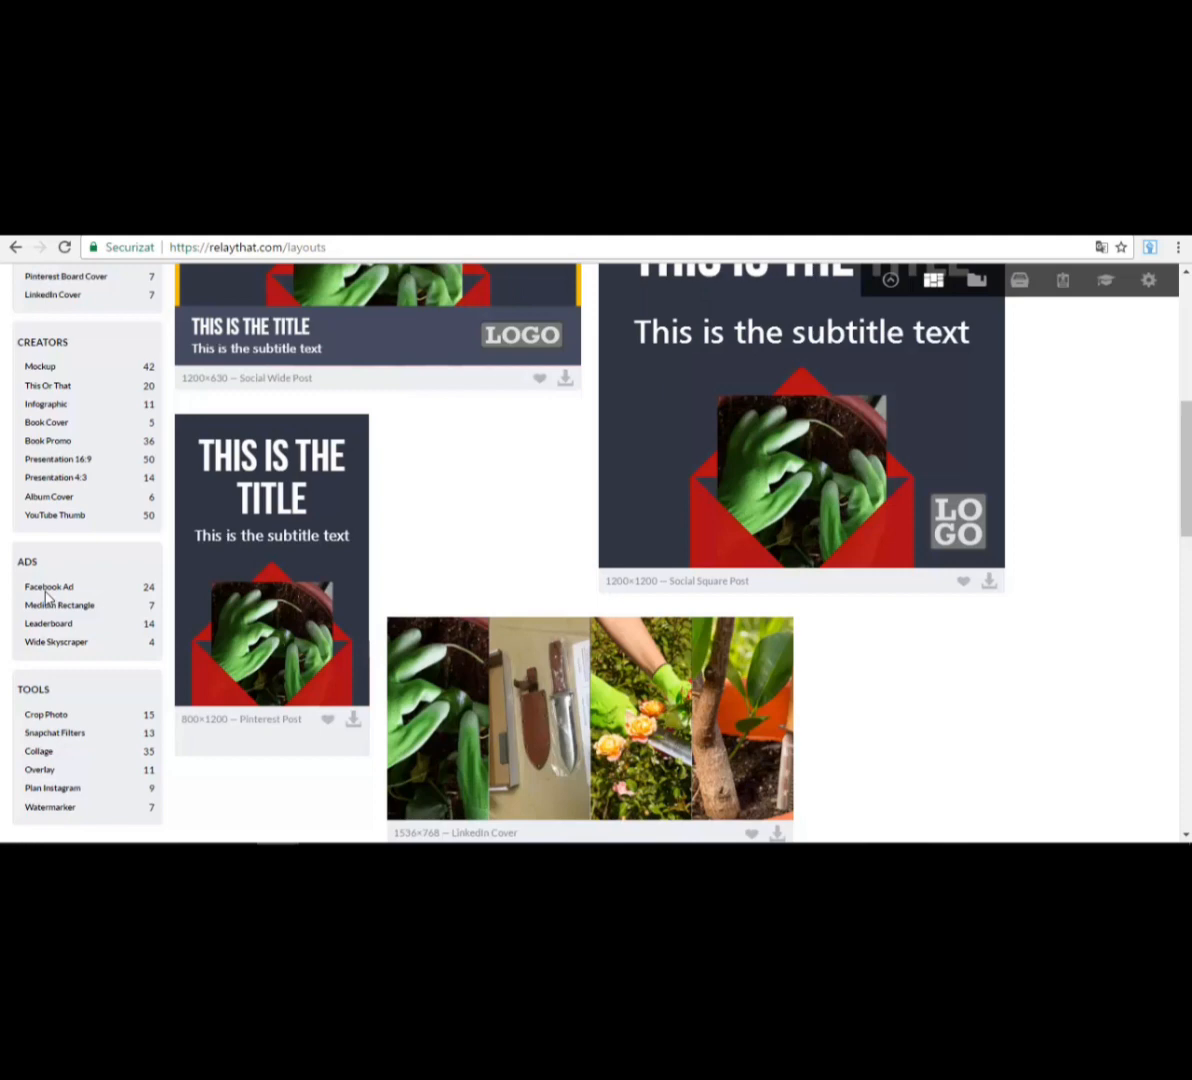
pyautogui.scroll(-2, 64, 635)
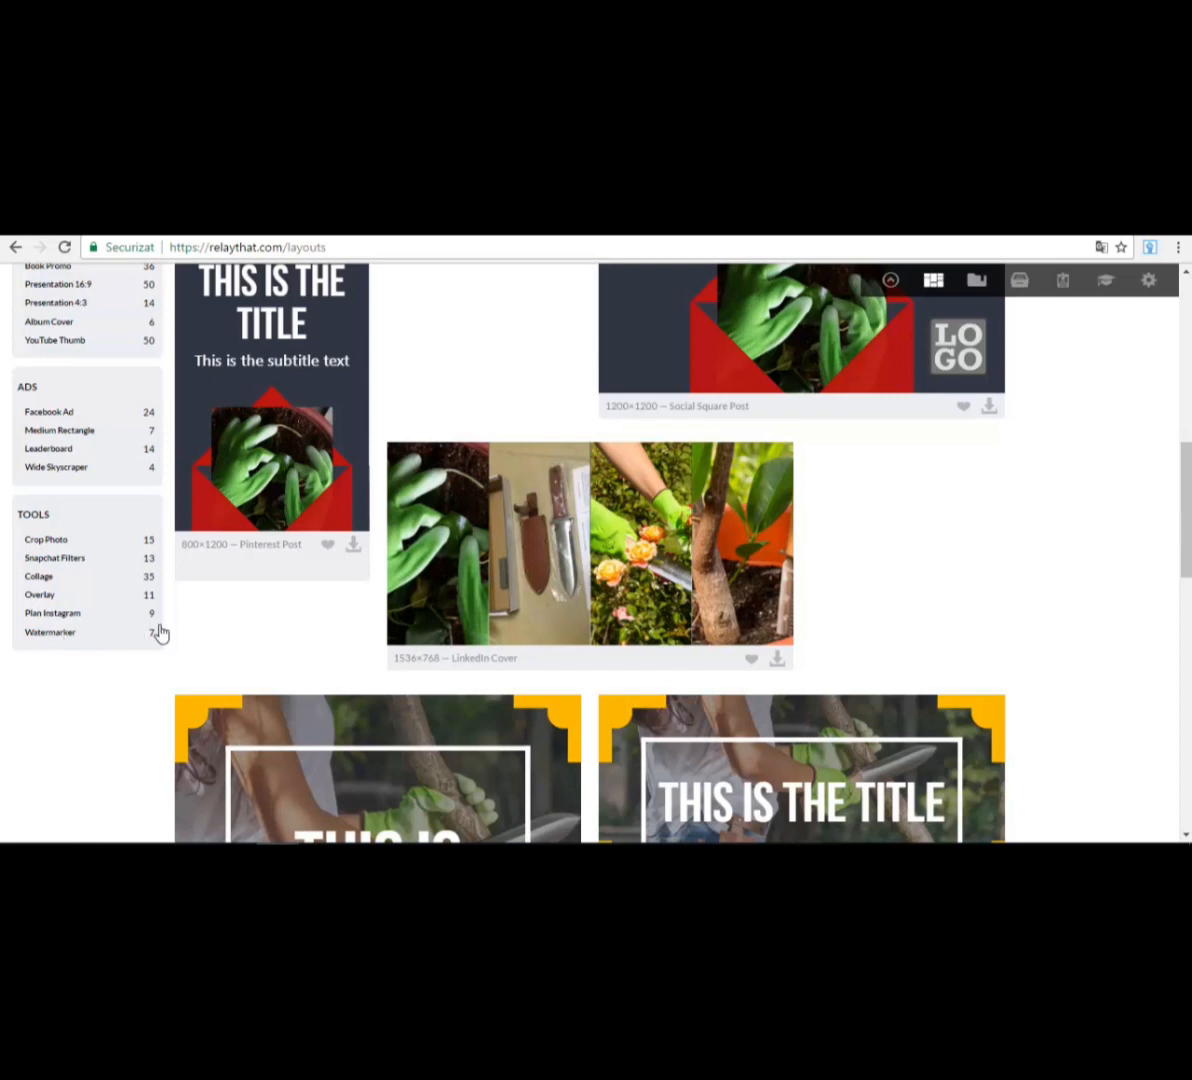
pyautogui.scroll(1, 160, 632)
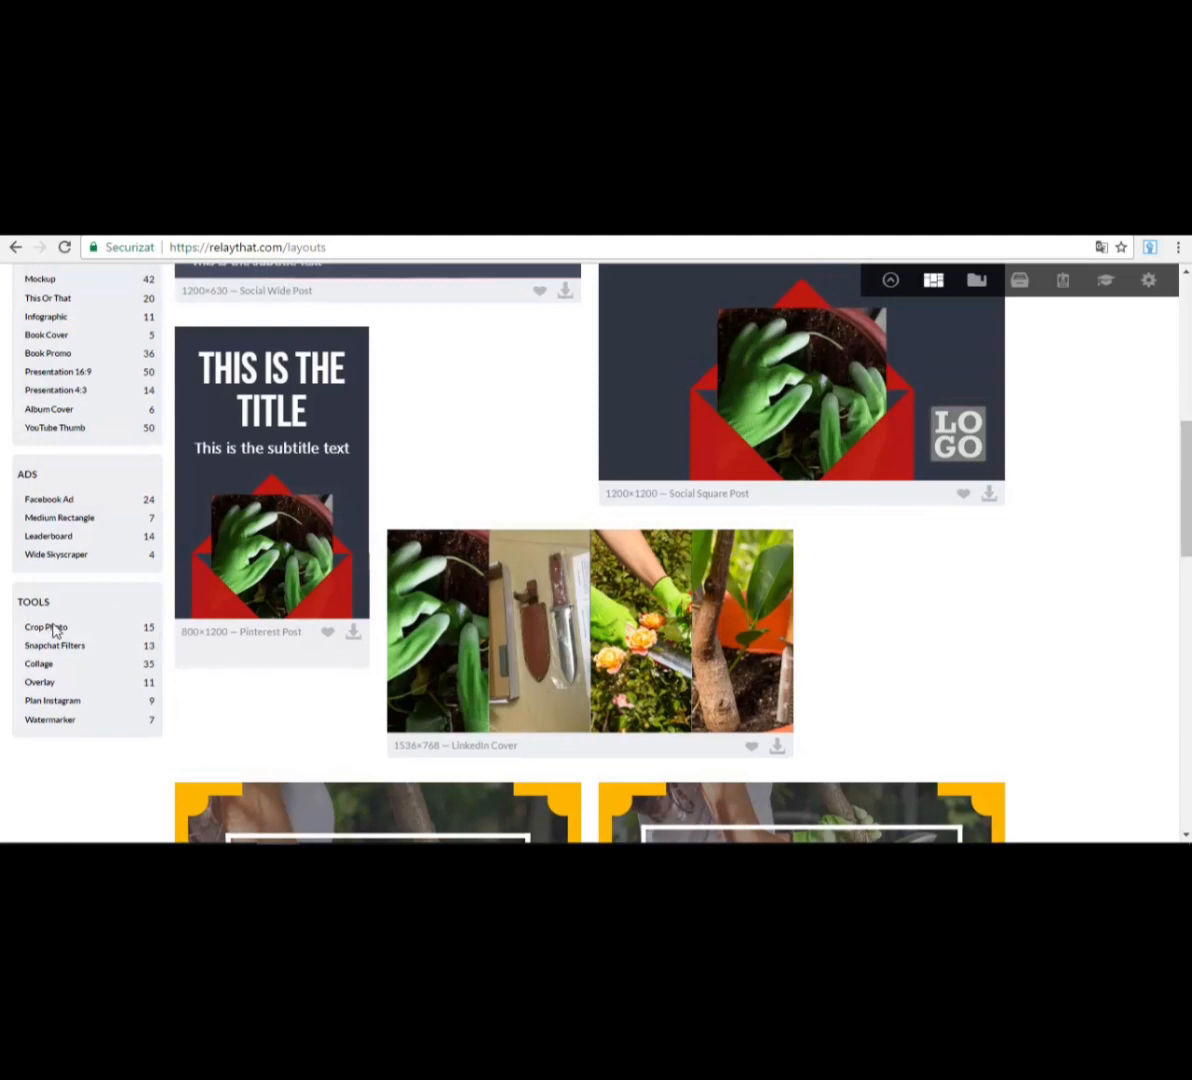
# - Browse the available themes and apply the Facebook Branded theme to all fonts and colors in the untitled project
pyautogui.scroll(1, 82, 651)
pyautogui.scroll(2, 82, 651)
pyautogui.scroll(-2, 44, 630)
pyautogui.scroll(5, 129, 697)
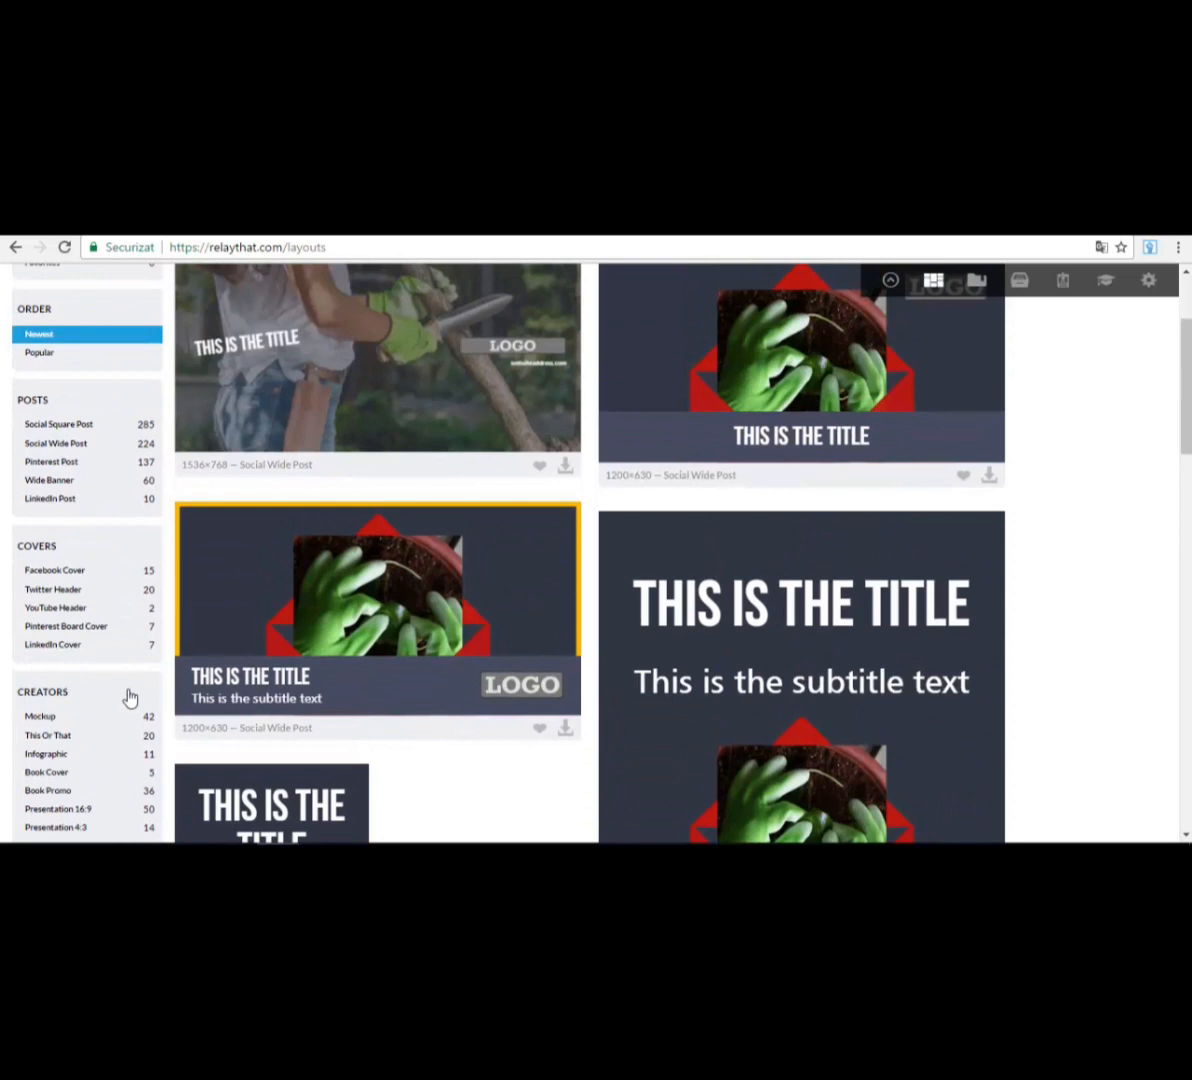
pyautogui.scroll(2, 129, 697)
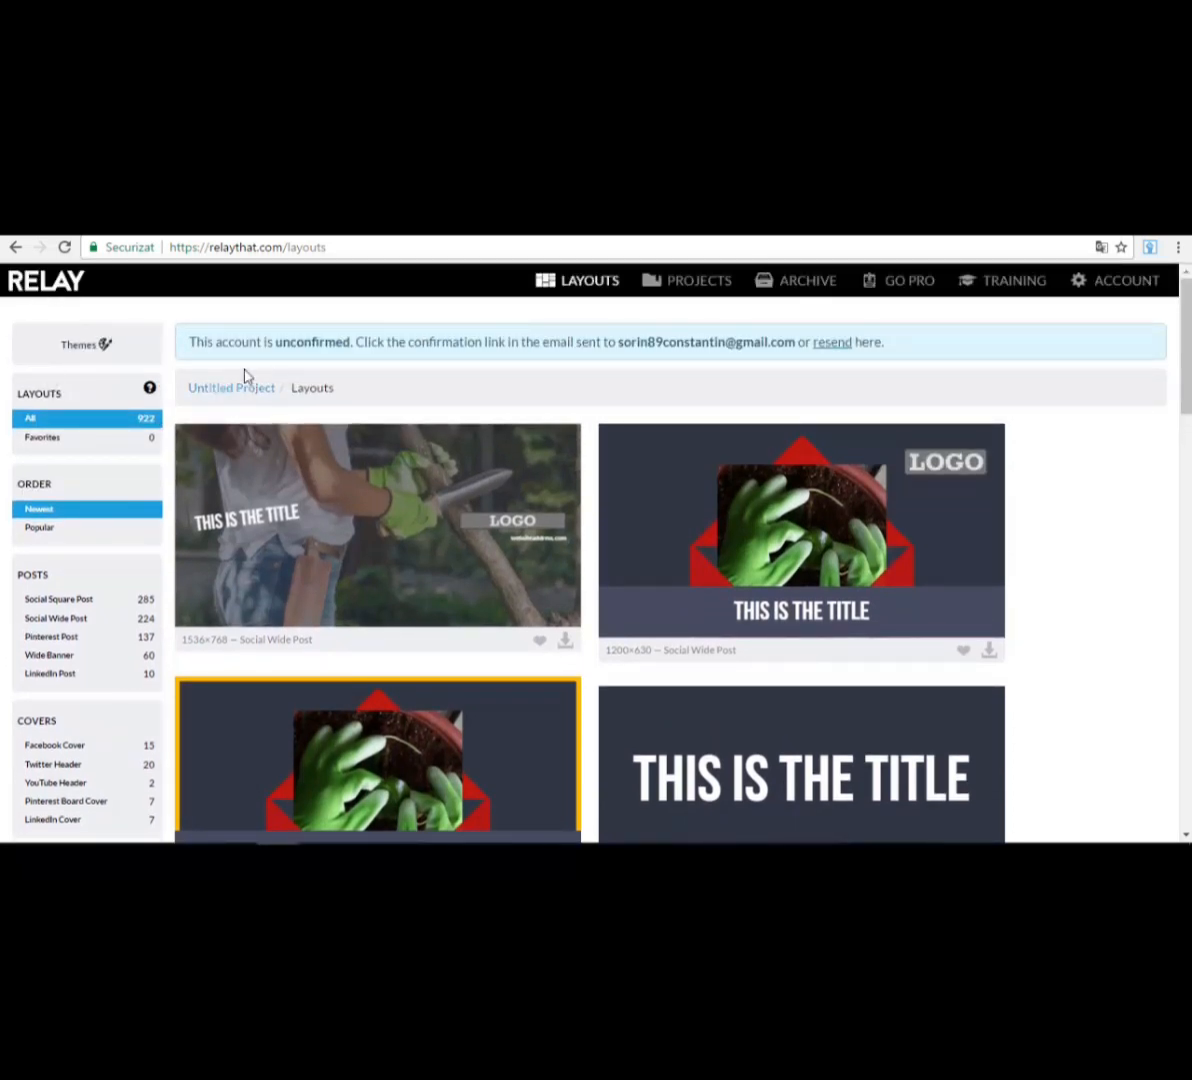
pyautogui.click(101, 354)
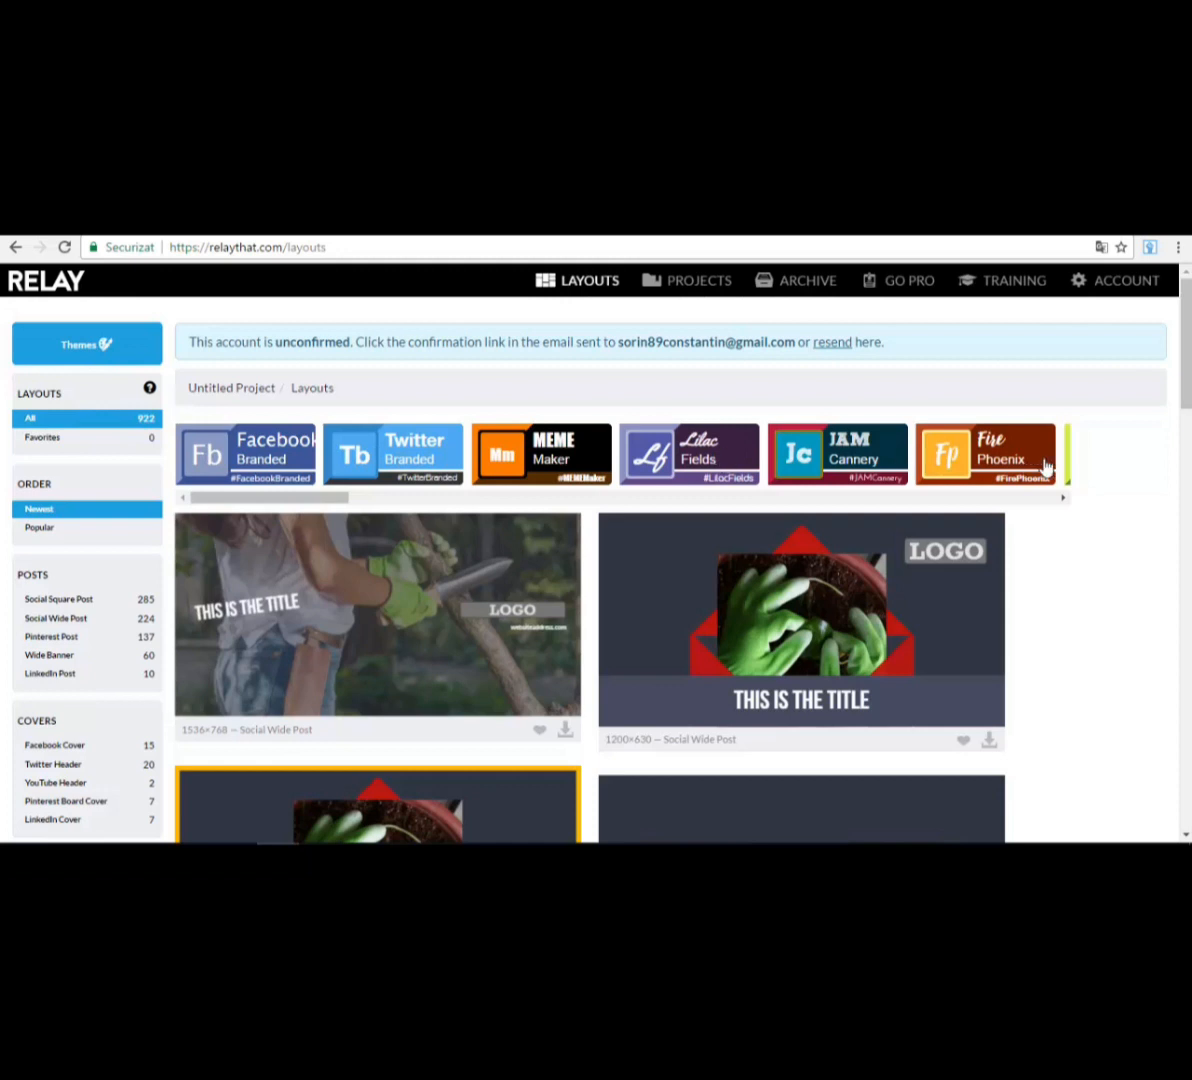
pyautogui.click(1063, 498)
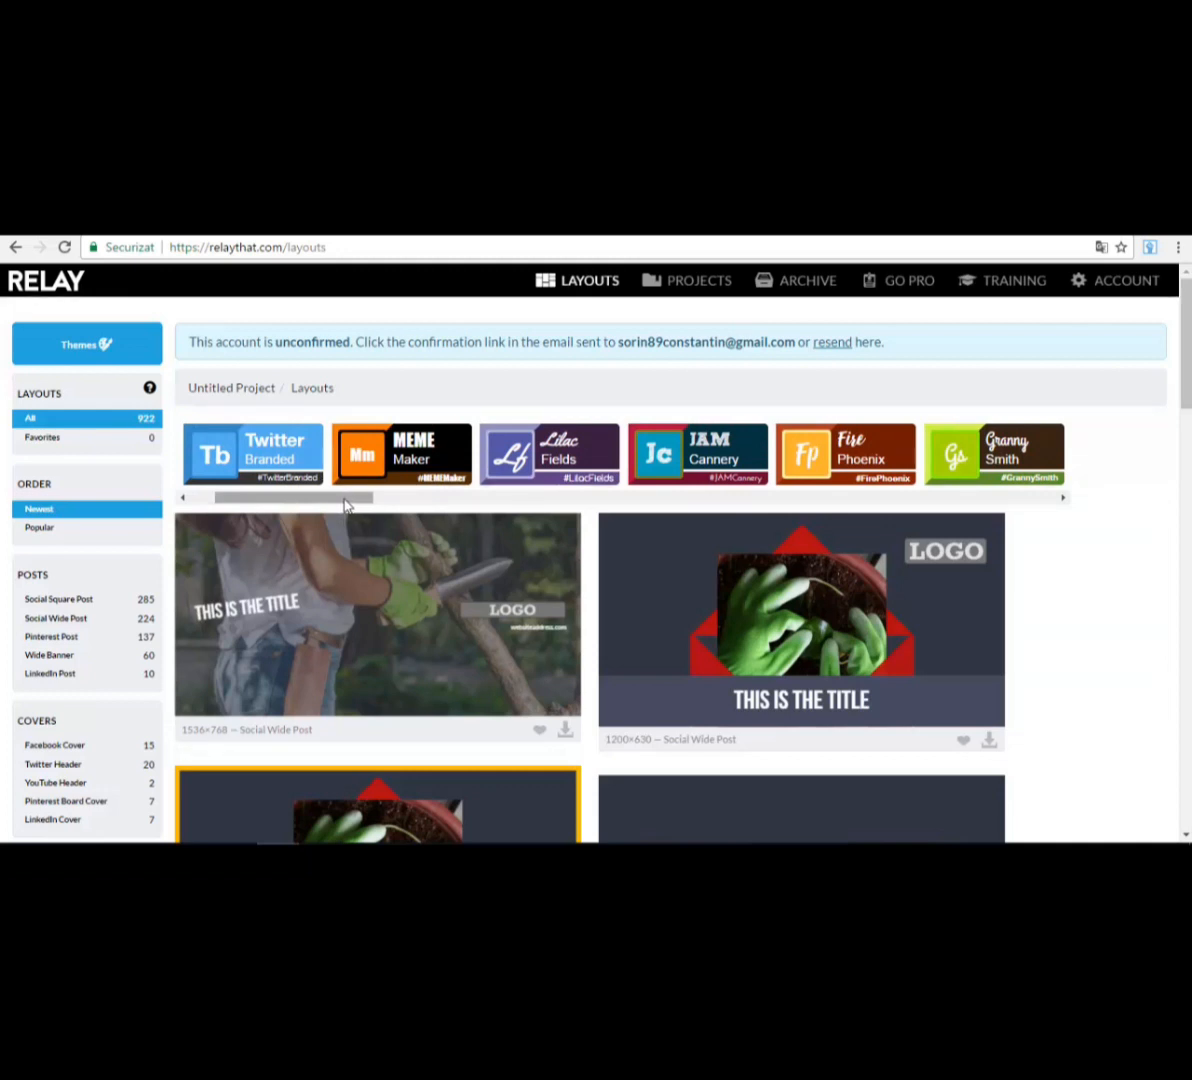
pyautogui.moveTo(345, 505); pyautogui.dragTo(252, 512)
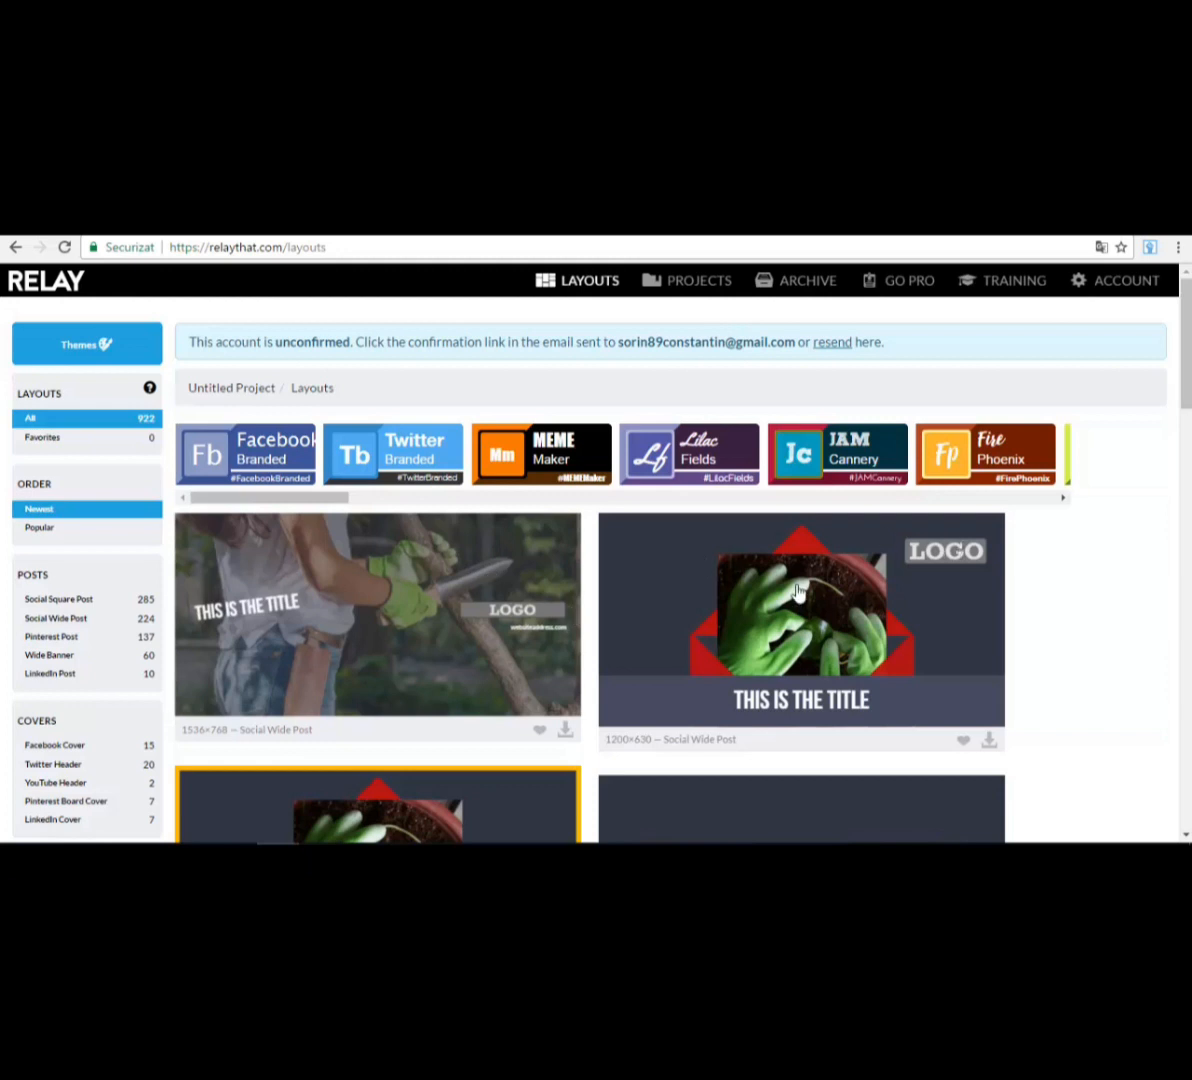
pyautogui.click(279, 455)
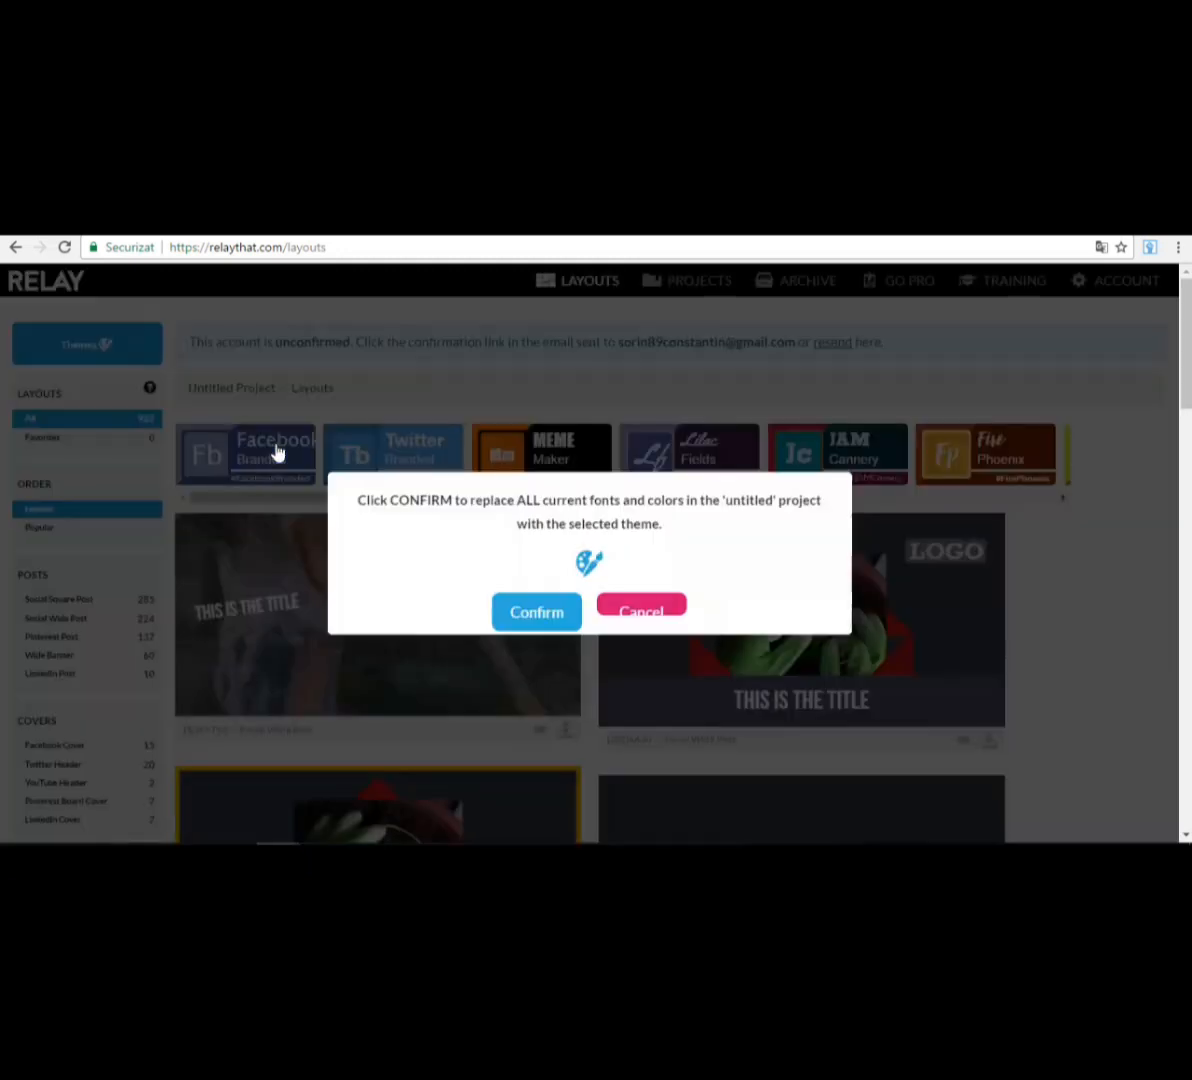
pyautogui.click(550, 619)
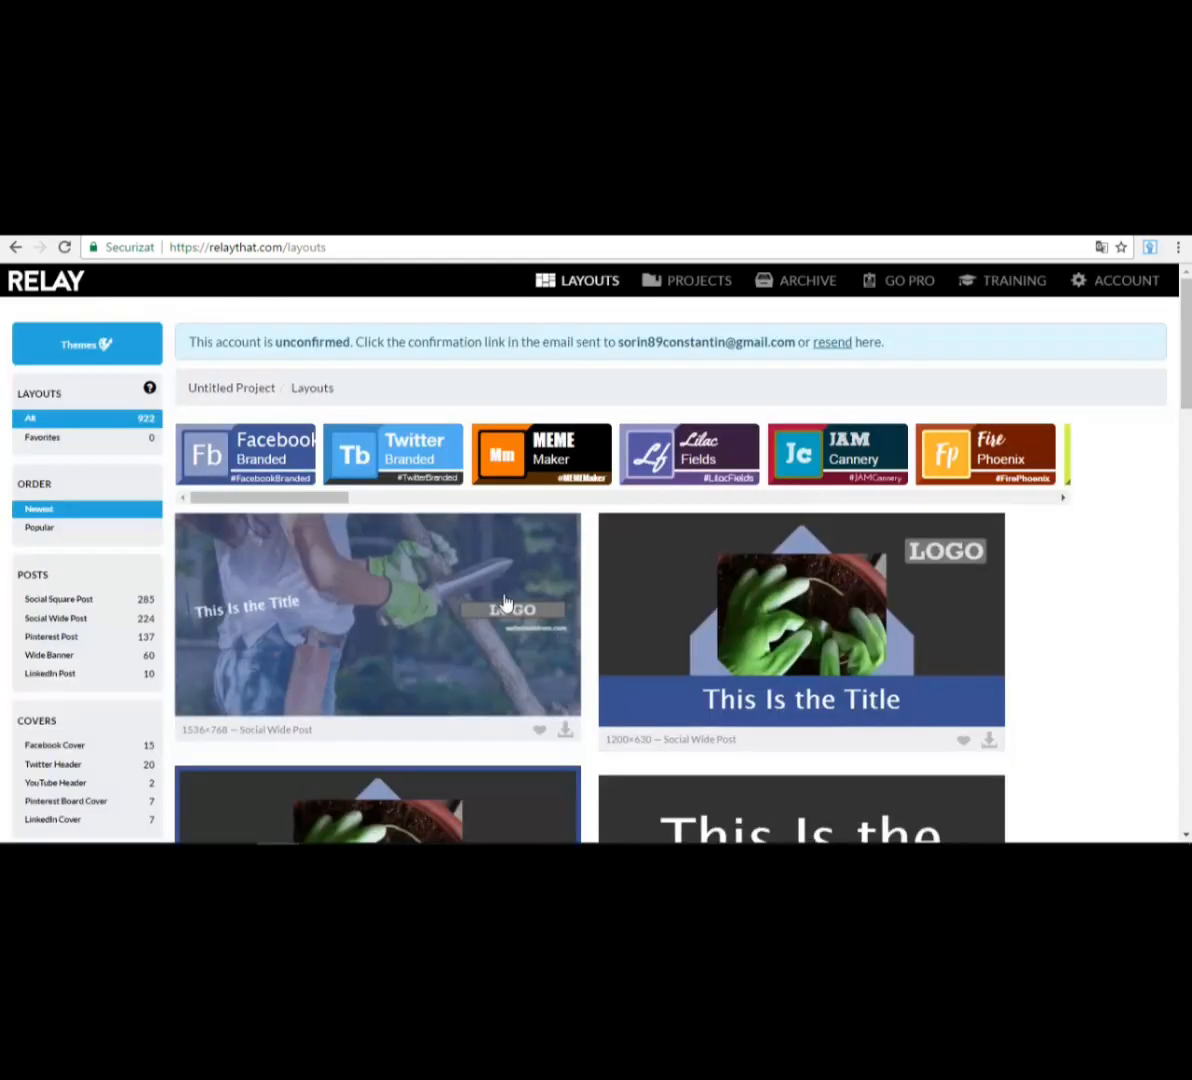
# - Look through the layouts in the Facebook Branded theme and review the layout categories
pyautogui.scroll(-1, 362, 650)
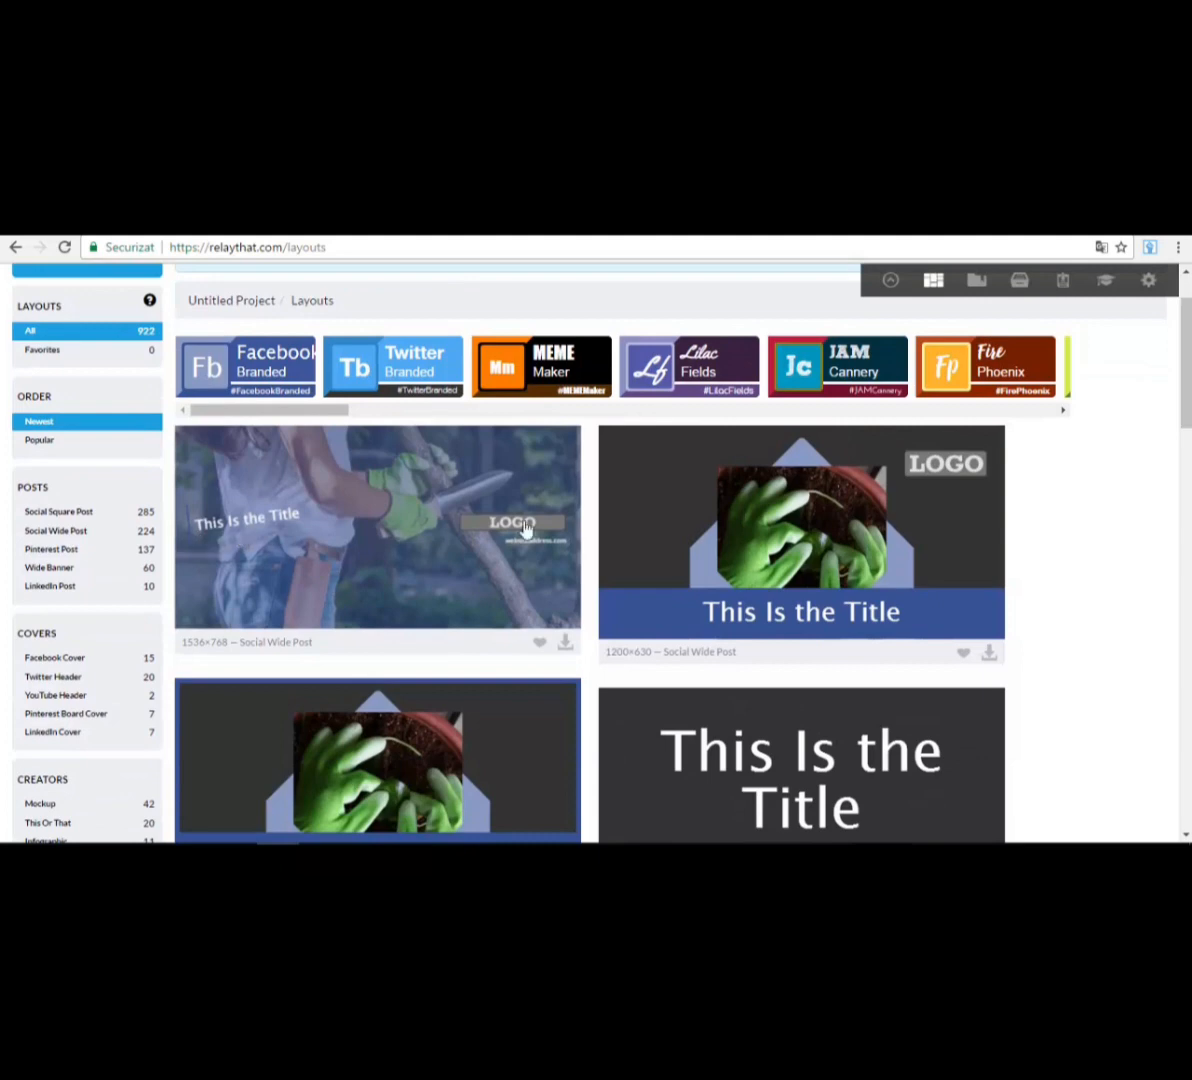
pyautogui.scroll(-3, 946, 616)
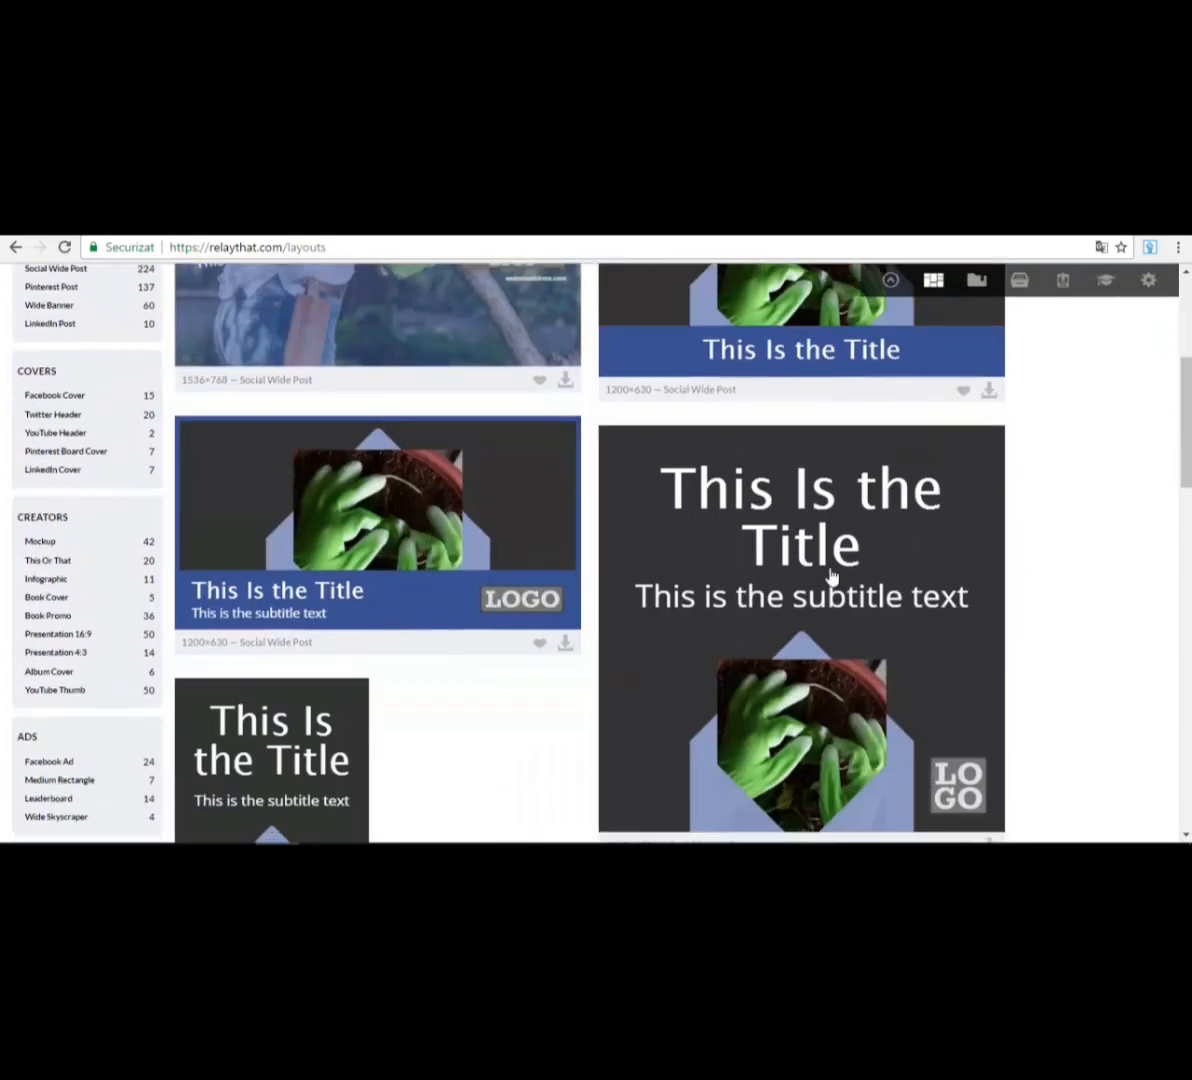
pyautogui.scroll(-4, 830, 578)
pyautogui.scroll(7, 801, 583)
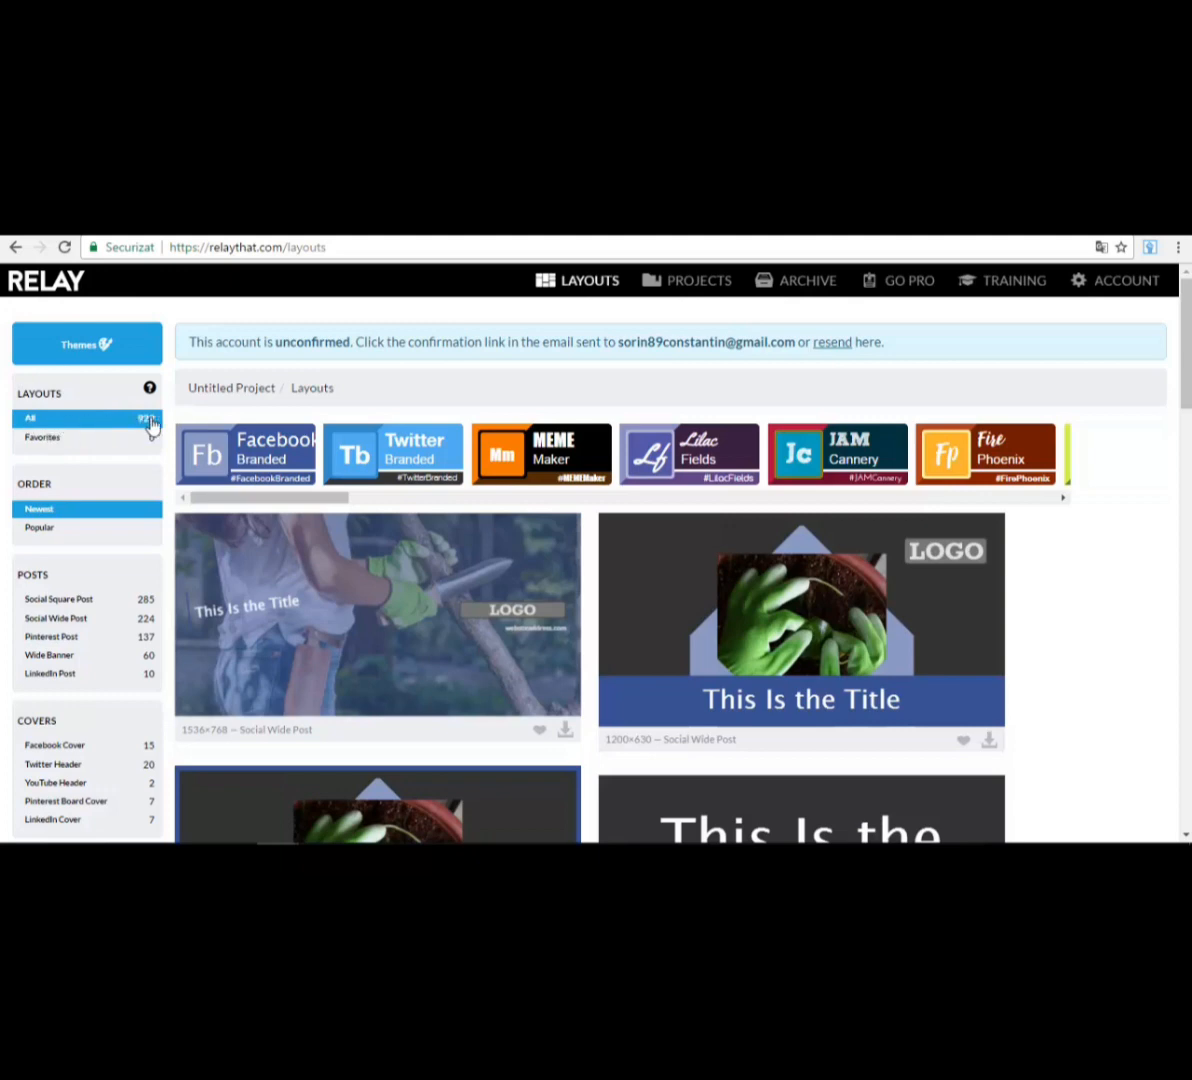
pyautogui.scroll(-2, 394, 564)
pyautogui.scroll(-3, 724, 471)
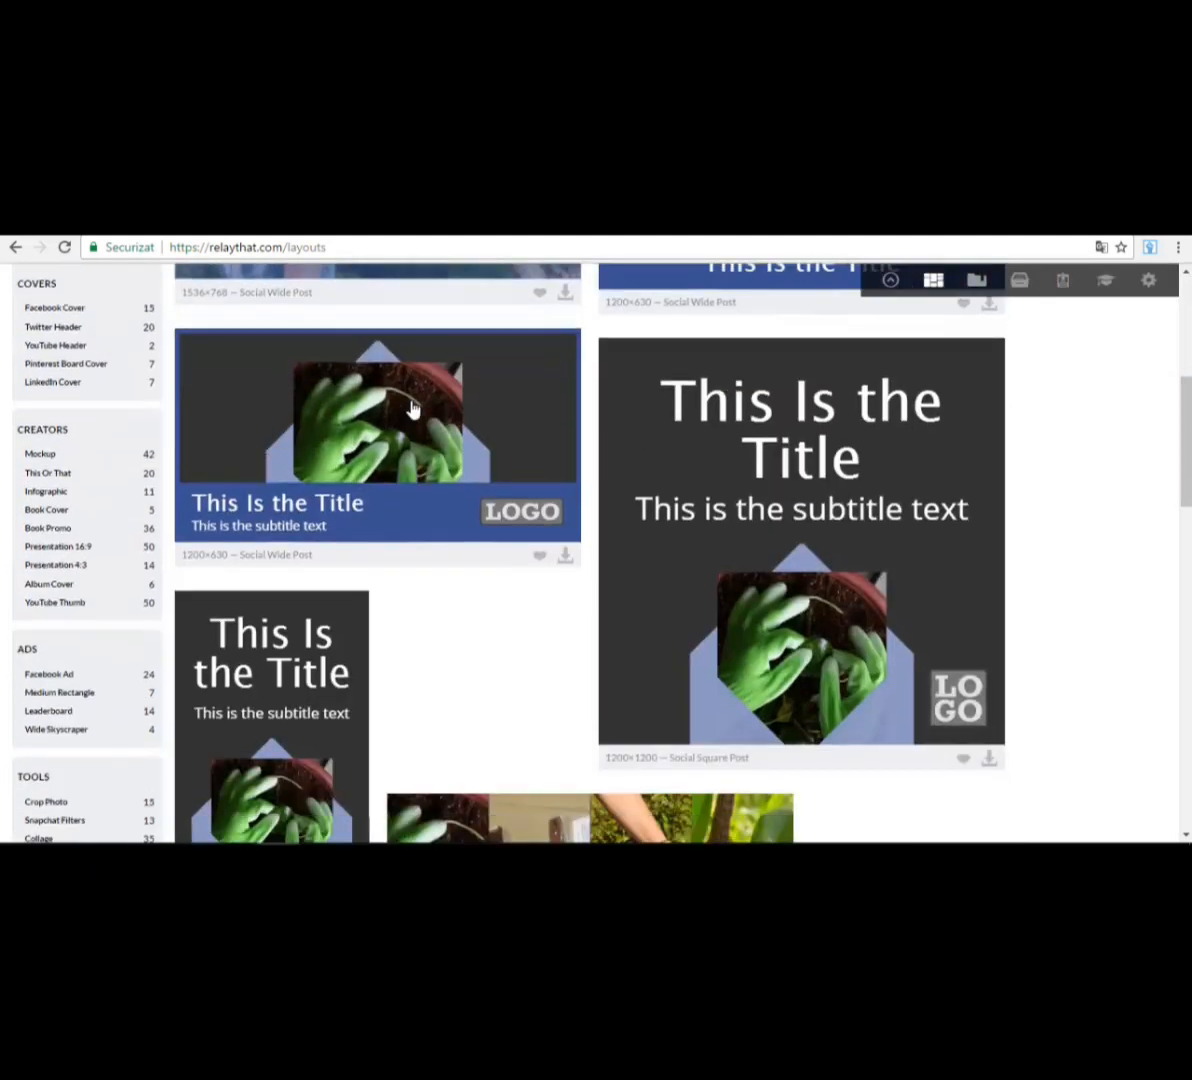
pyautogui.scroll(-10, 609, 460)
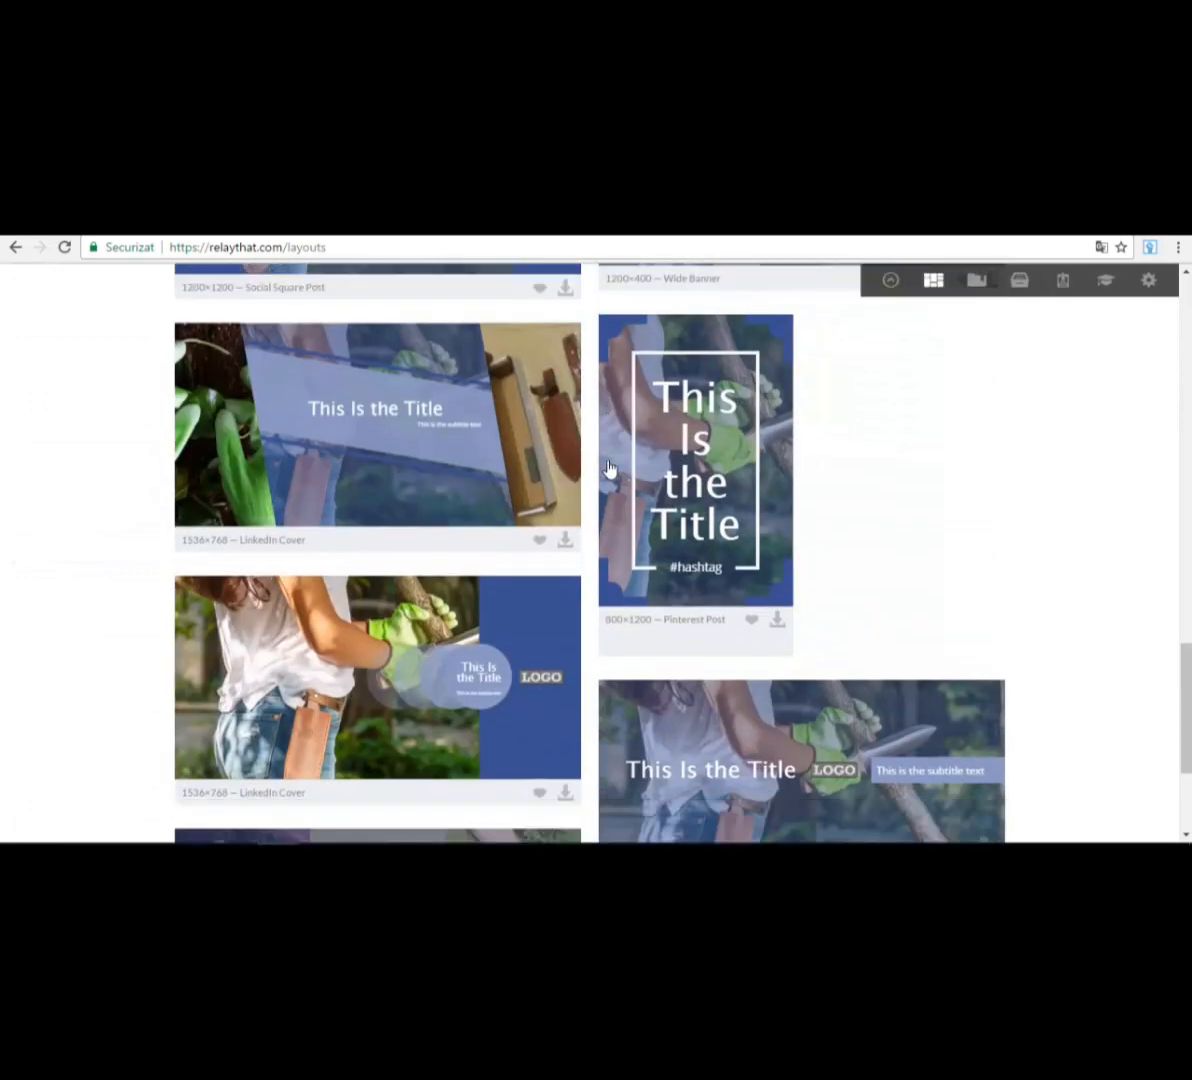
pyautogui.scroll(-3, 609, 467)
pyautogui.scroll(20, 458, 484)
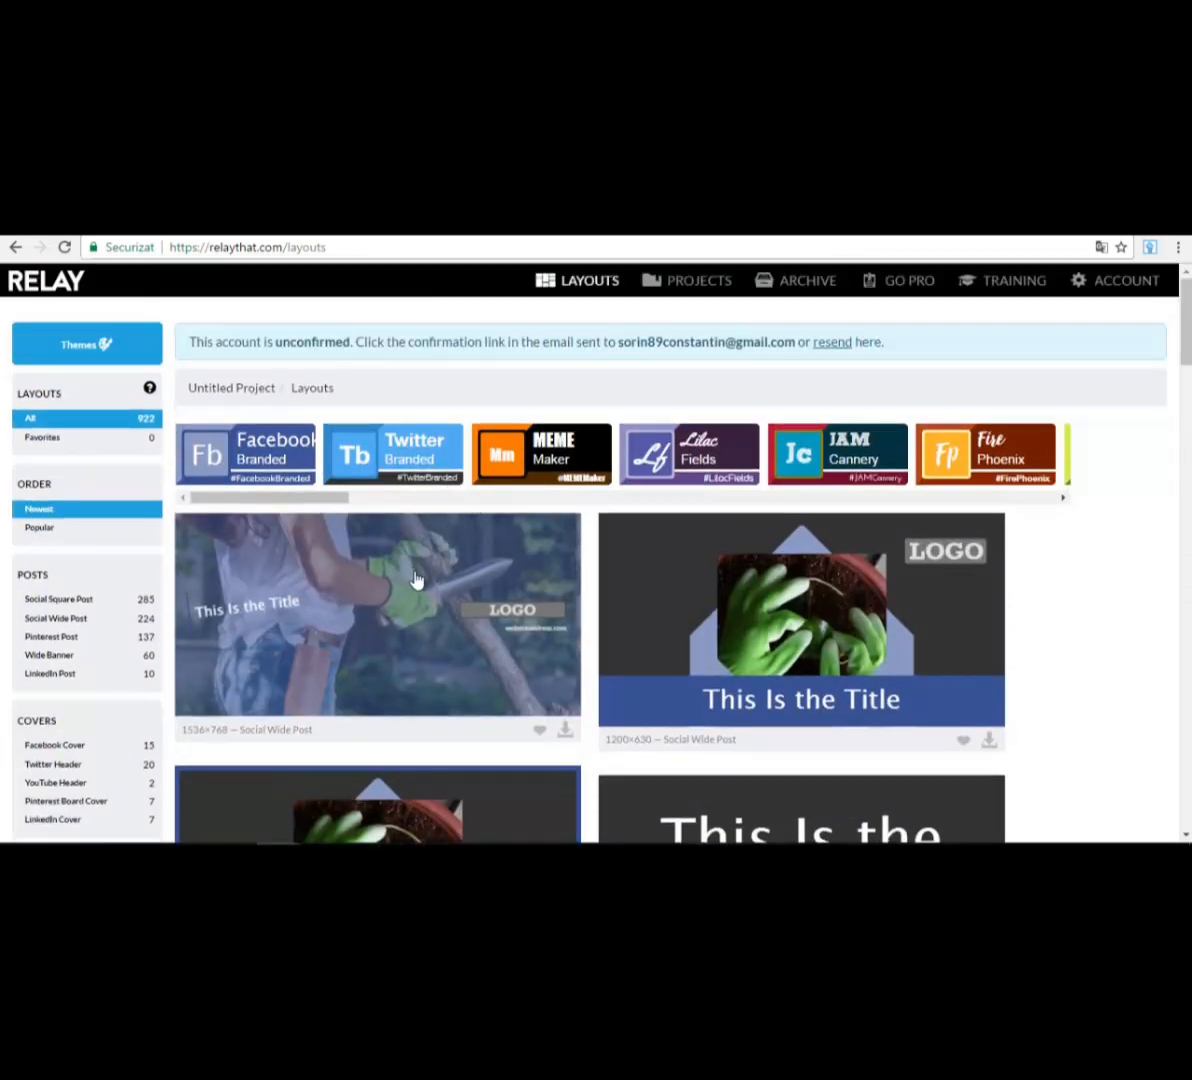
pyautogui.scroll(-1, 415, 570)
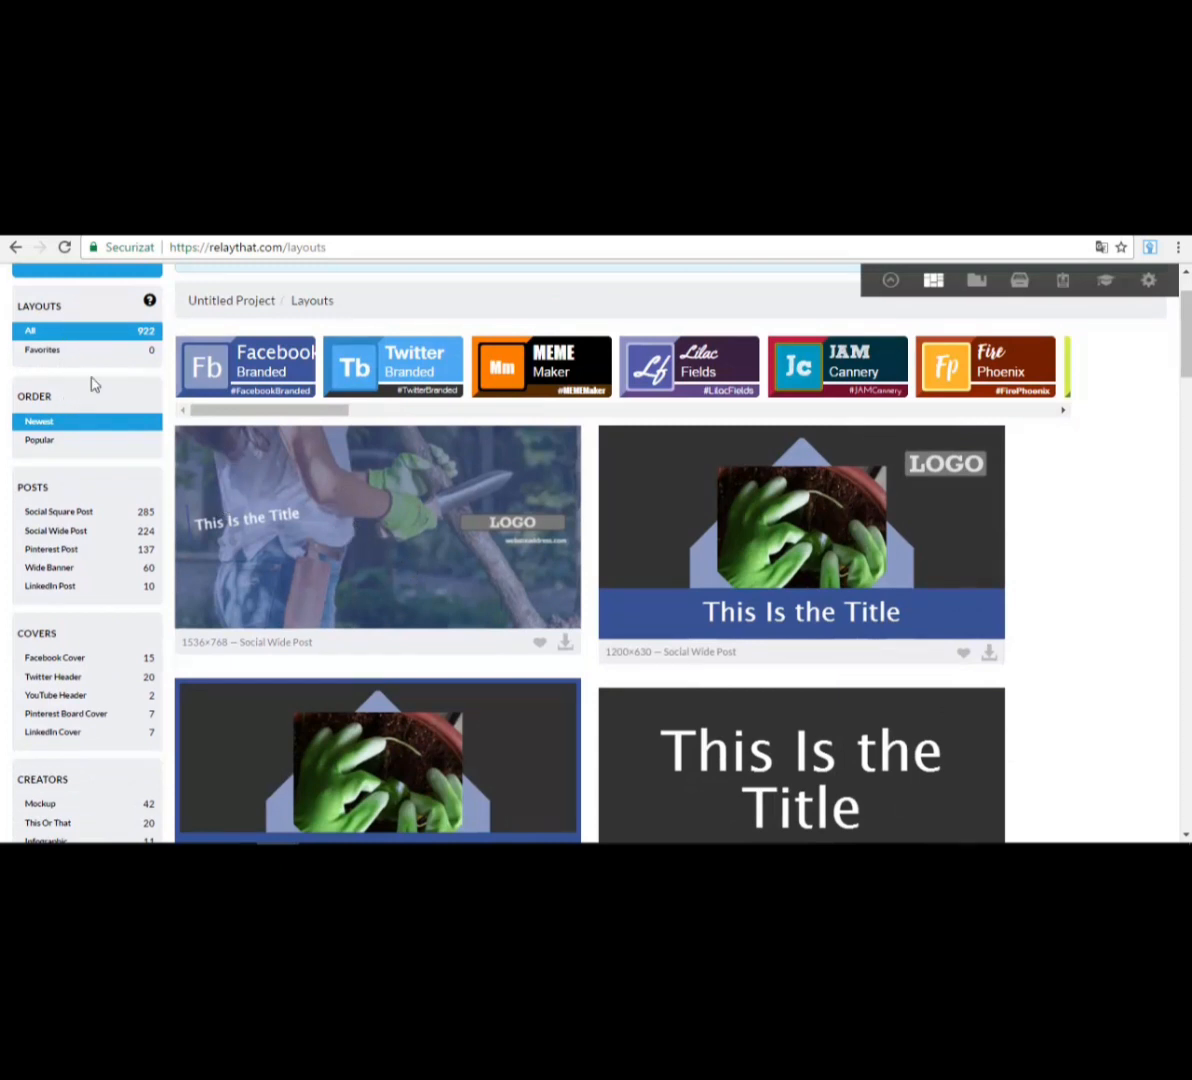
pyautogui.scroll(-1, 88, 368)
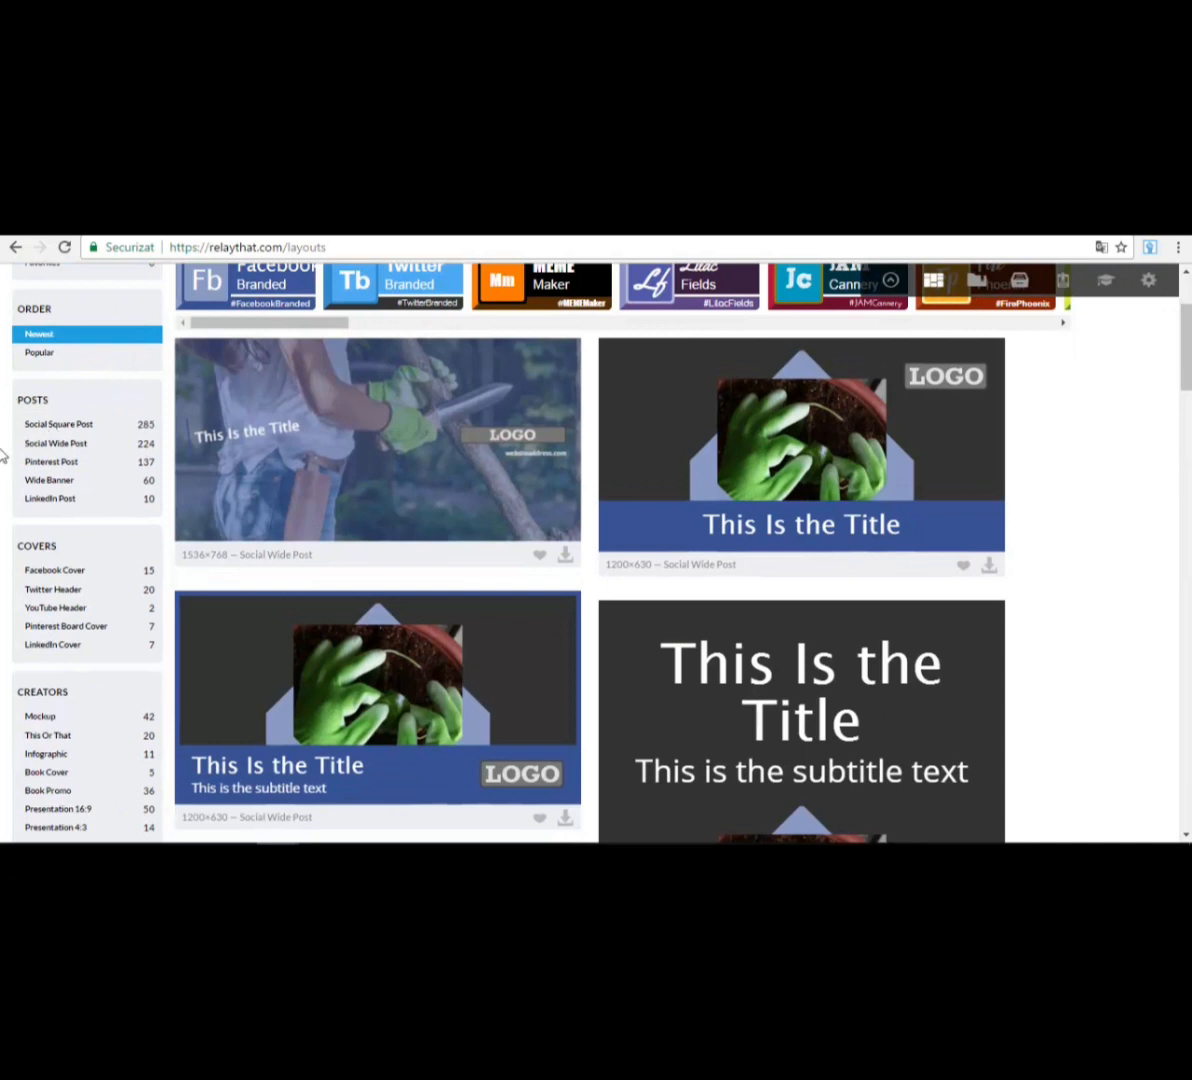
pyautogui.scroll(-2, 35, 620)
pyautogui.scroll(2, 60, 650)
# - Filter the layouts to the Facebook Cover category and browse the cover designs
pyautogui.click(150, 575)
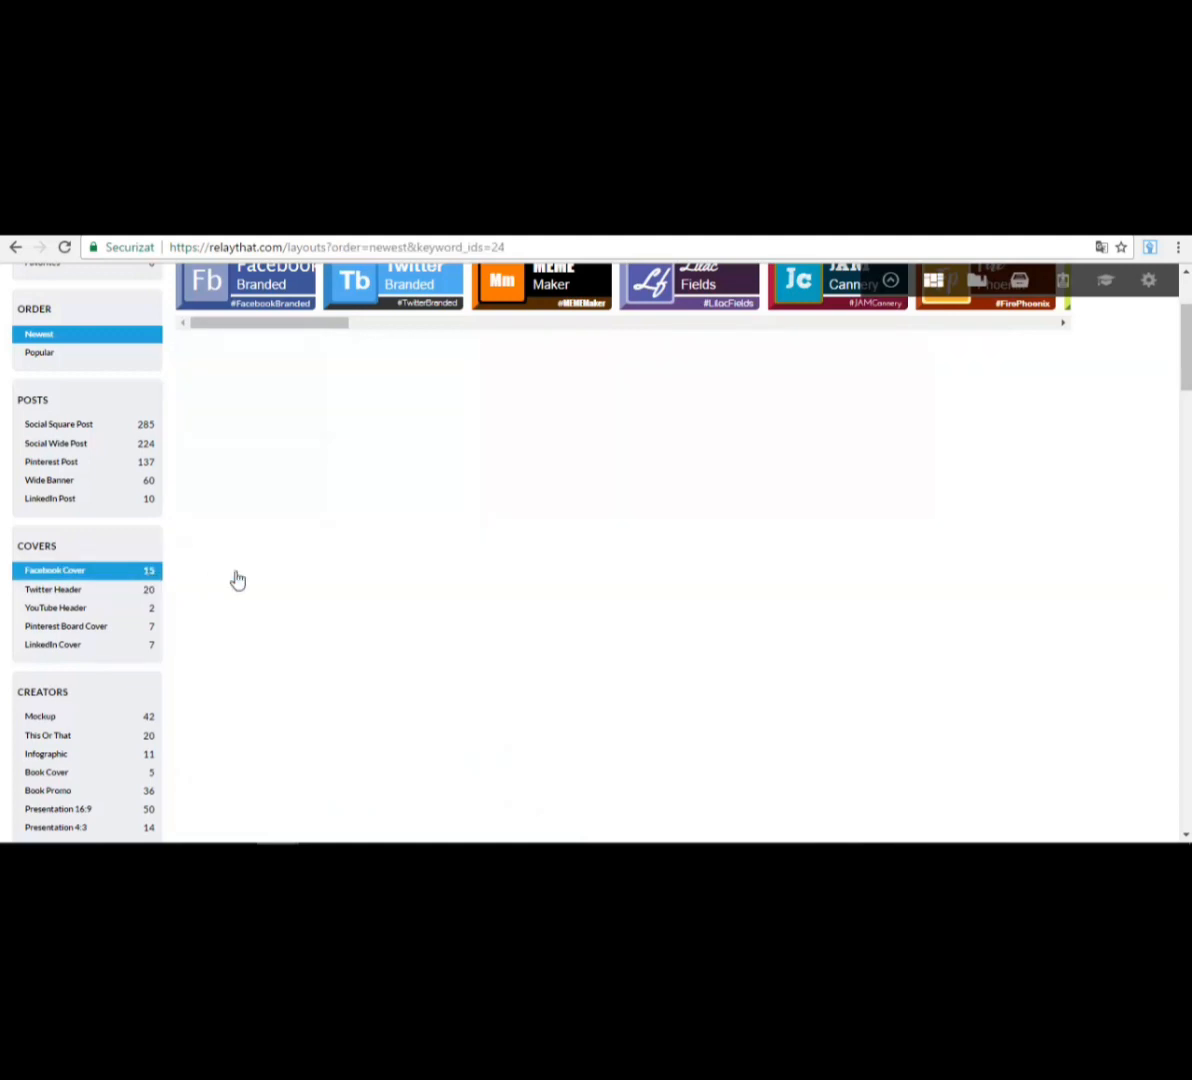
pyautogui.scroll(2, 341, 620)
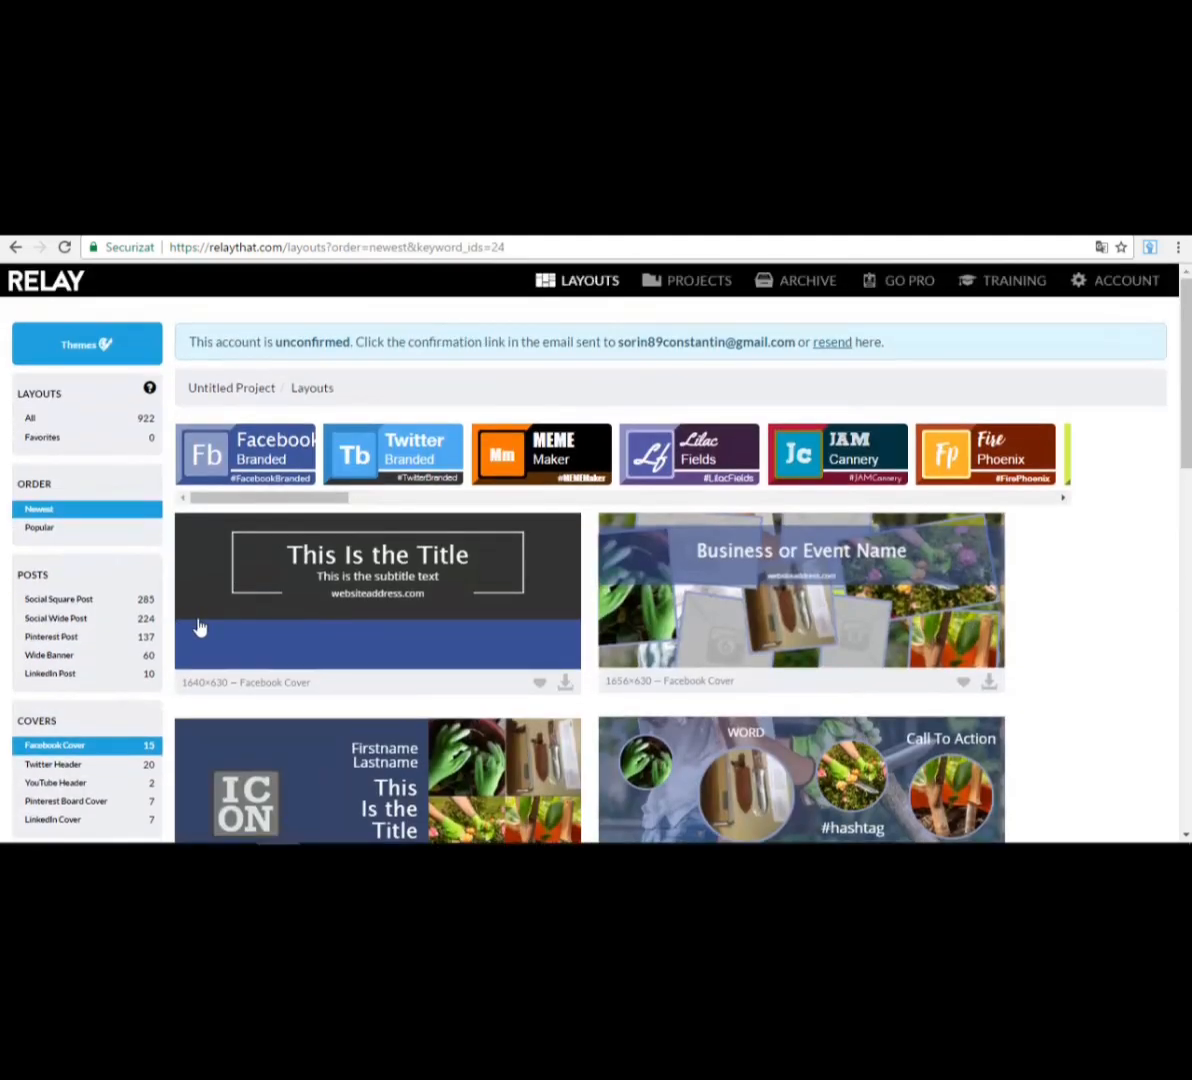
pyautogui.scroll(-2, 197, 628)
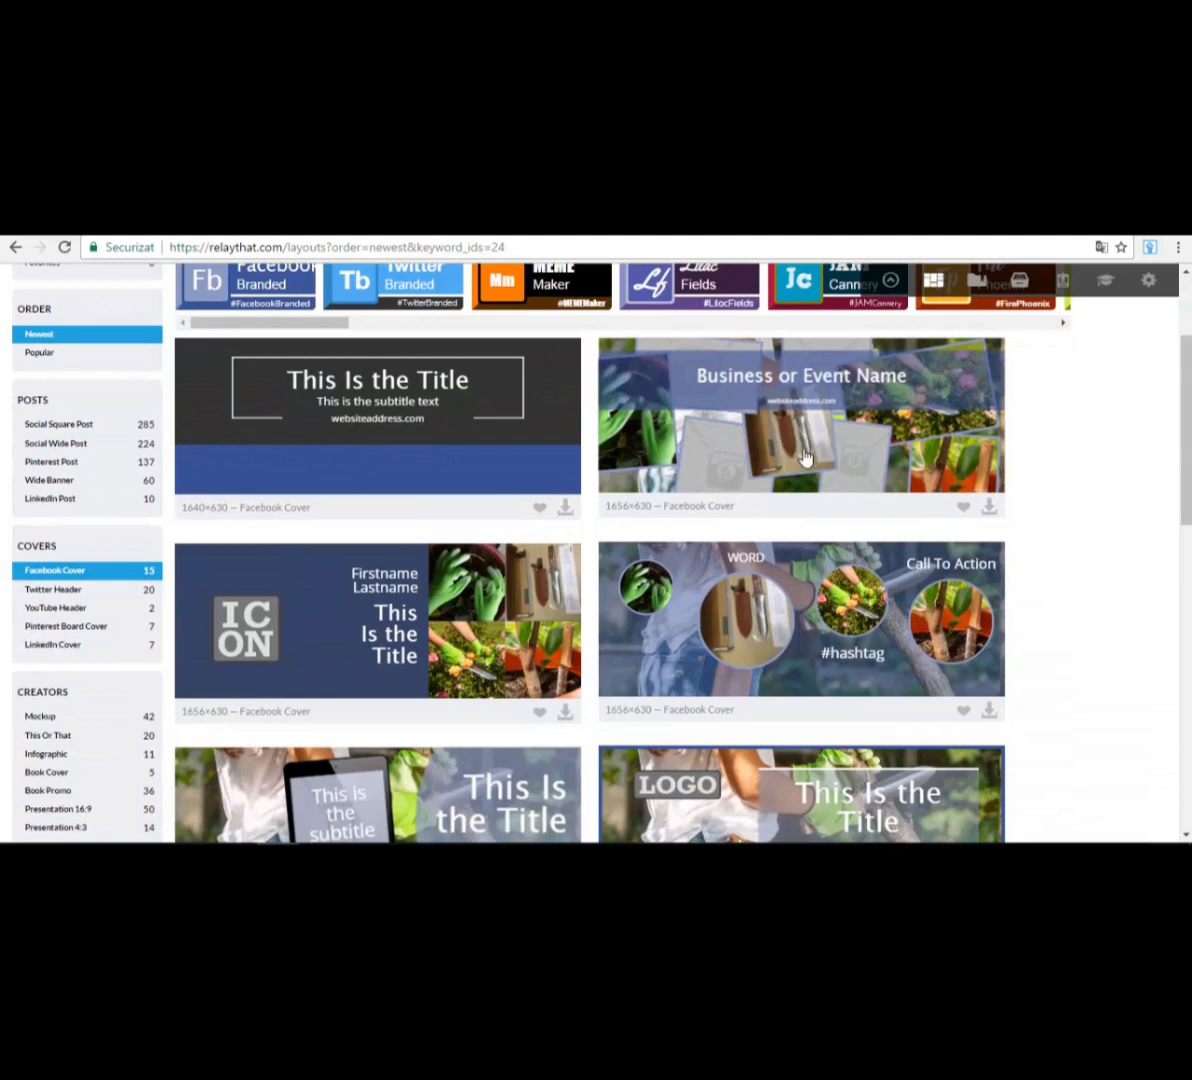
pyautogui.scroll(2, 705, 470)
pyautogui.scroll(-3, 705, 500)
pyautogui.scroll(2, 700, 567)
pyautogui.scroll(-1, 412, 577)
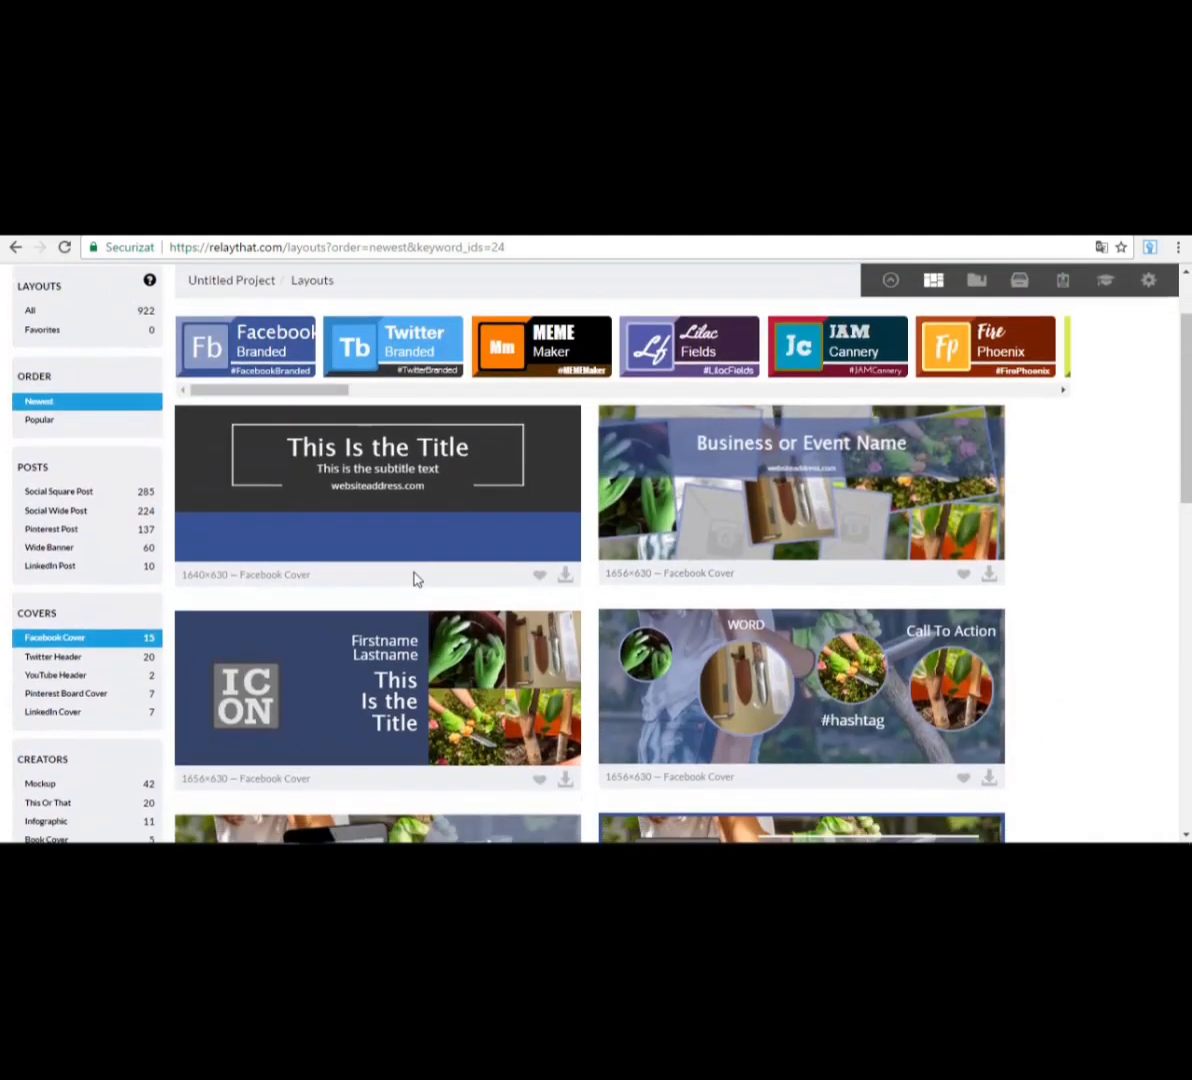
pyautogui.scroll(-1, 364, 527)
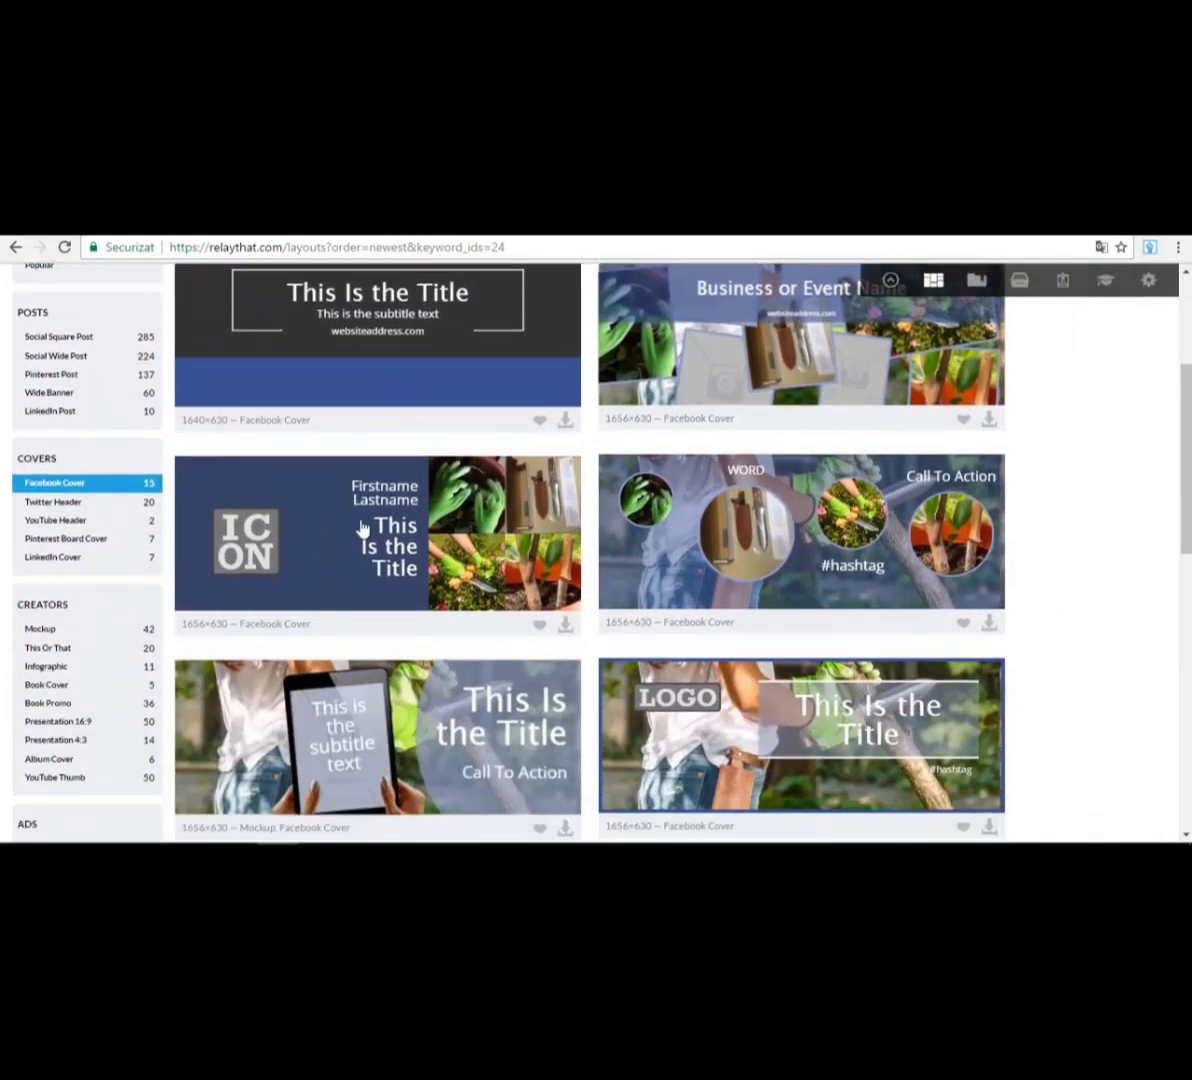
pyautogui.scroll(-2, 372, 570)
pyautogui.scroll(-7, 380, 600)
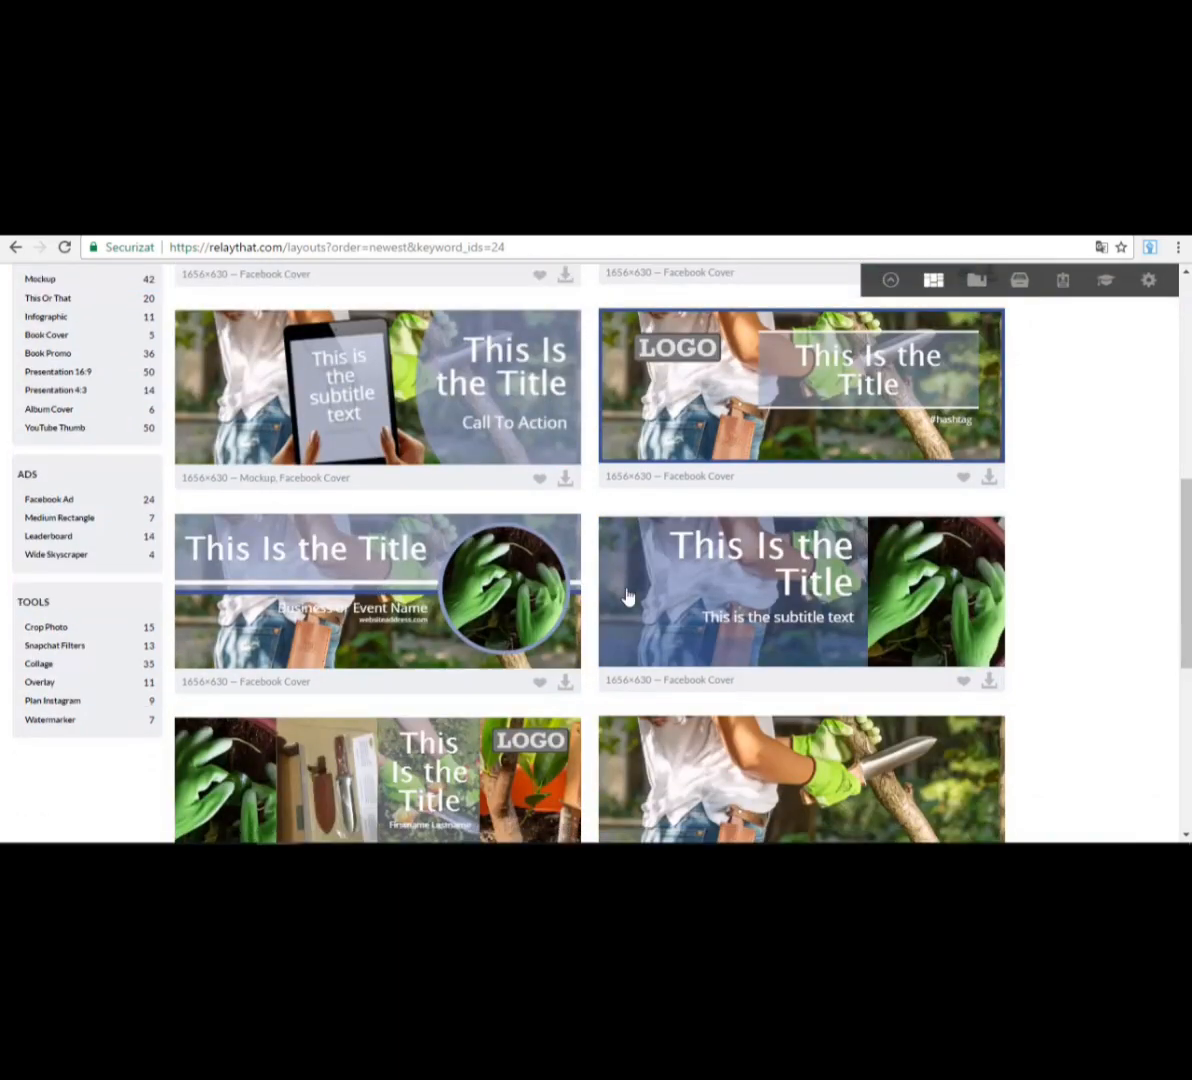
pyautogui.scroll(5, 450, 601)
pyautogui.scroll(5, 450, 600)
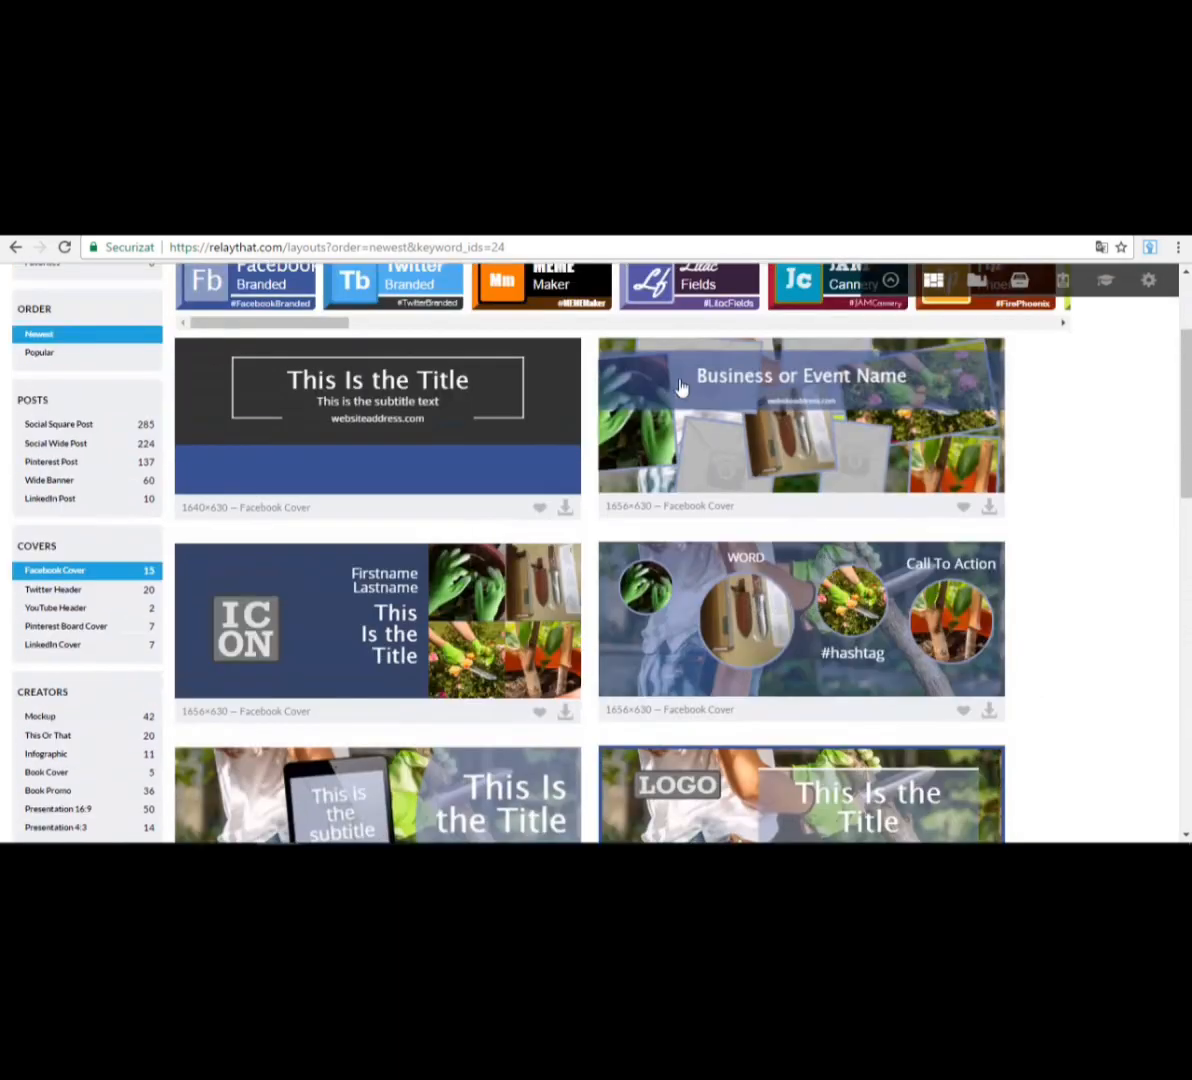
# - Open the 4-Circle-Photos Facebook Cover layout for editing, and hide and restore its photo Four
pyautogui.click(824, 682)
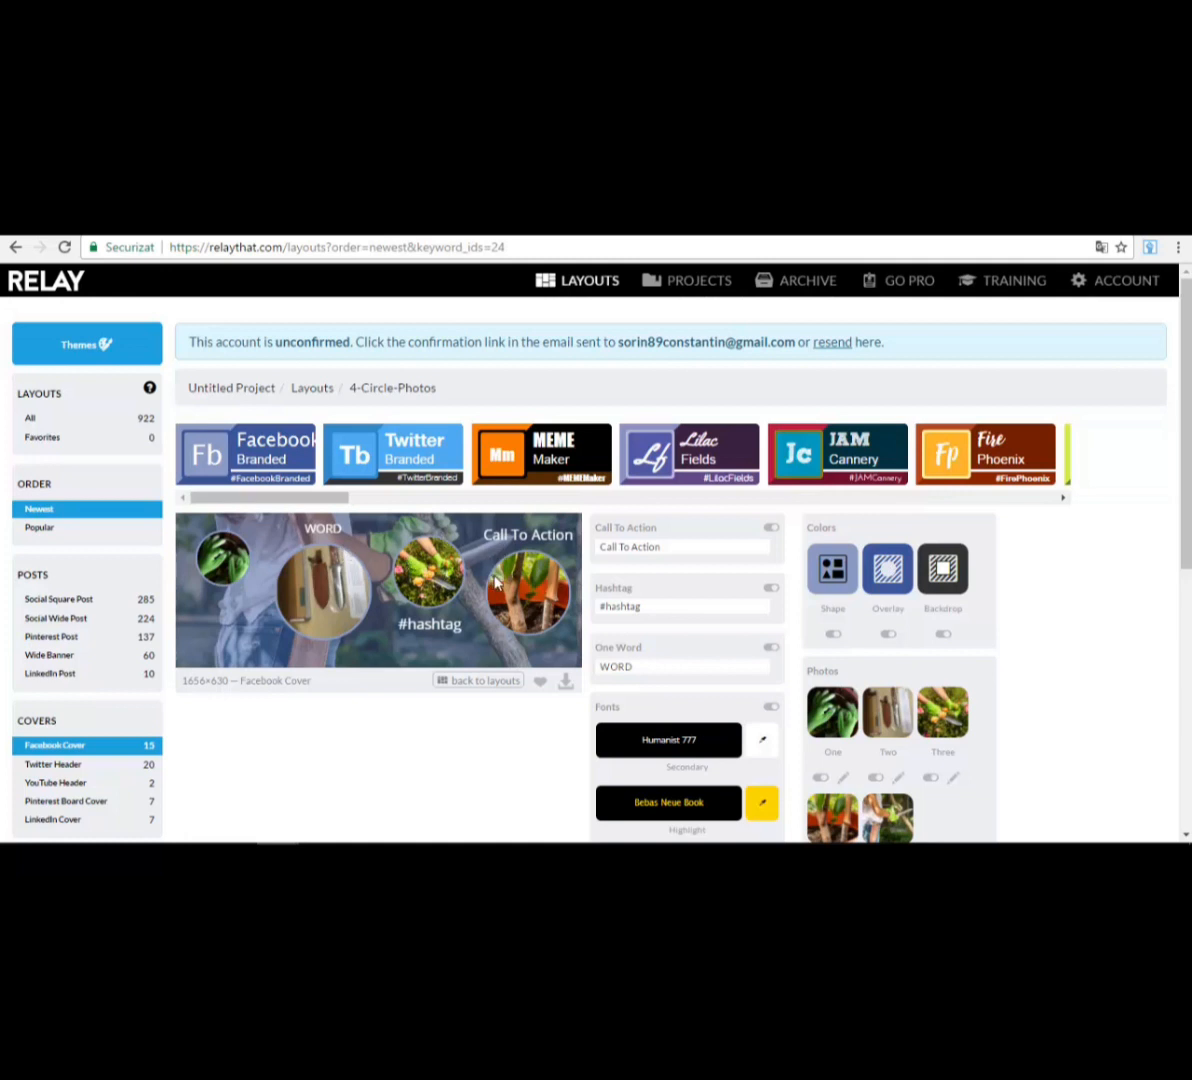
pyautogui.scroll(-2, 495, 585)
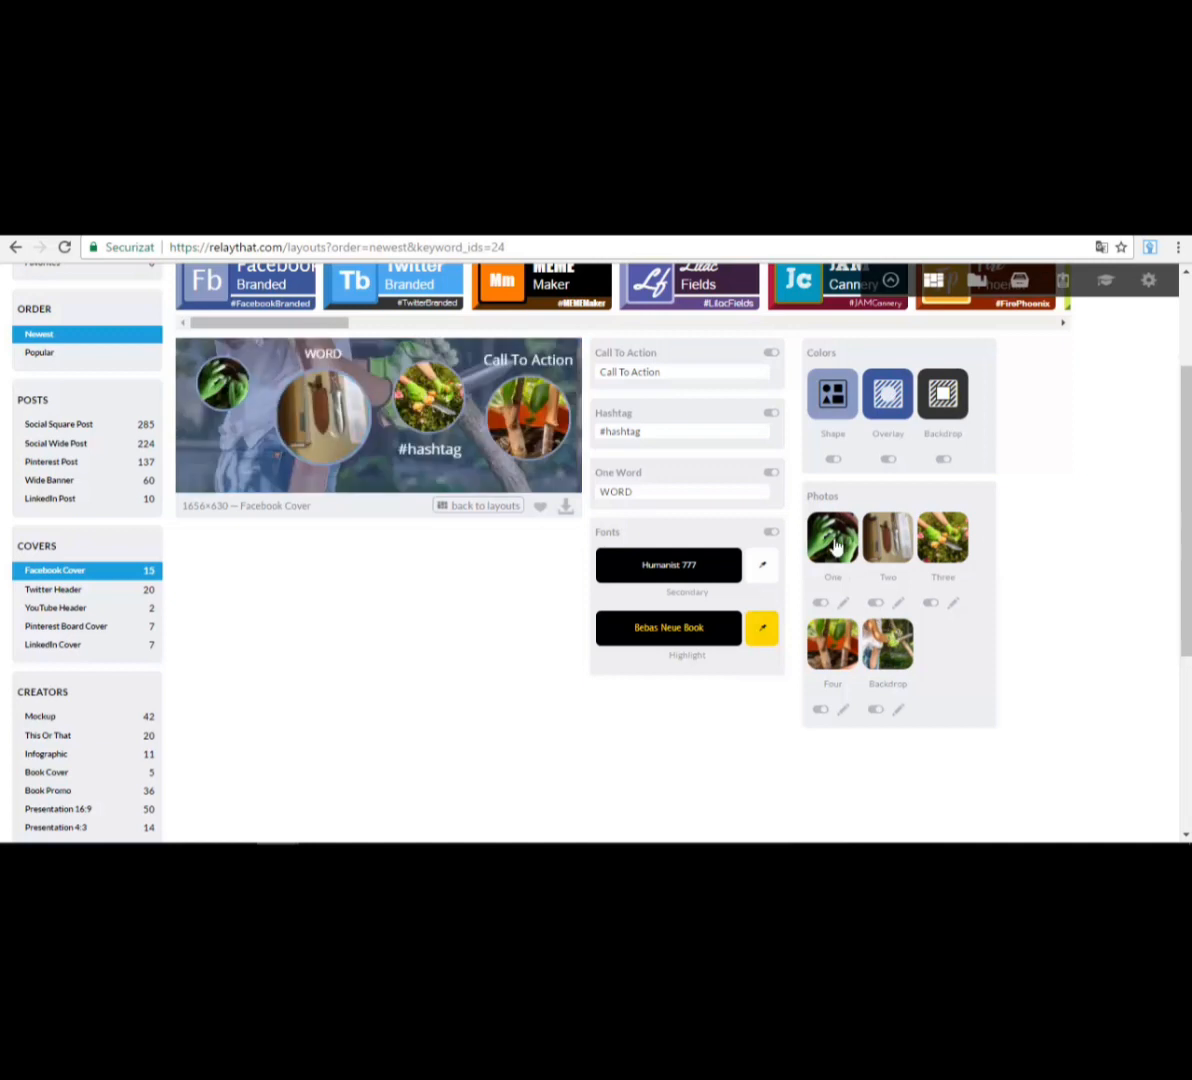
pyautogui.scroll(1, 420, 545)
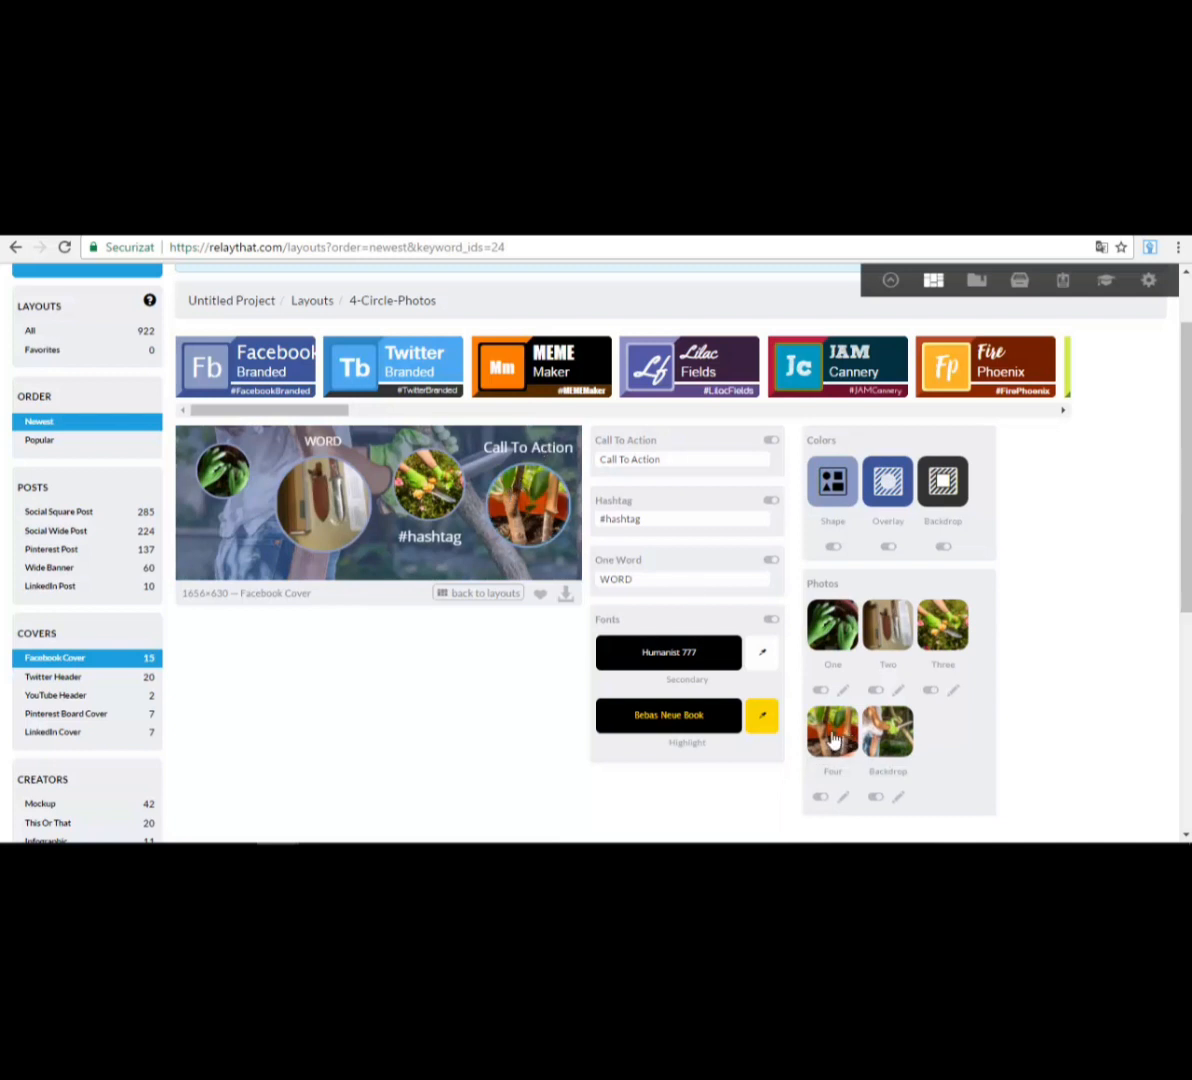
pyautogui.click(818, 799)
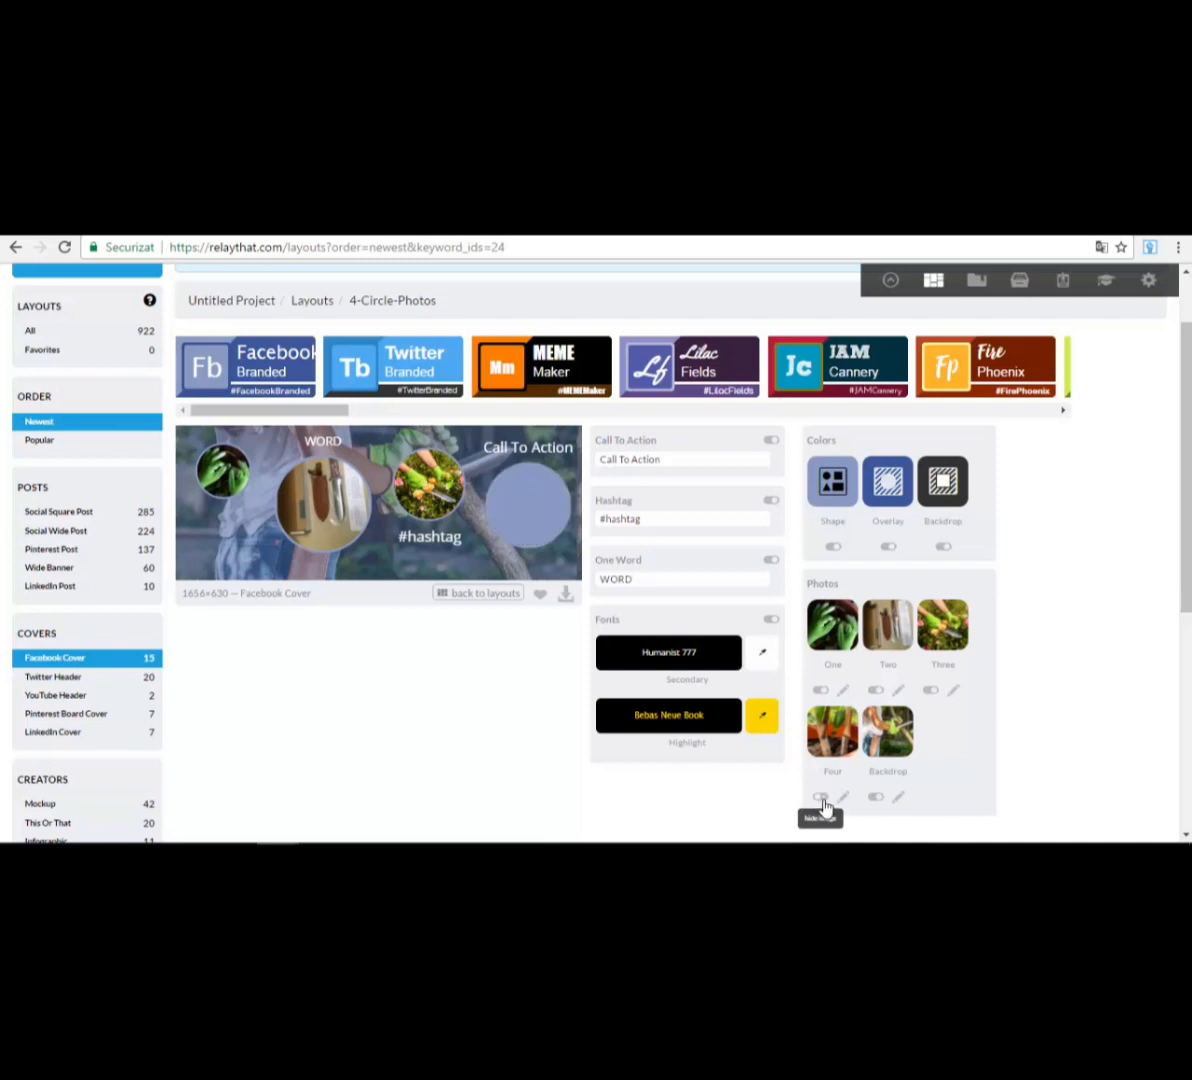
pyautogui.click(824, 800)
# - Try filters such as Hue 180 and Invert on photo Four, and apply the filter listed just before Saturate
pyautogui.click(844, 800)
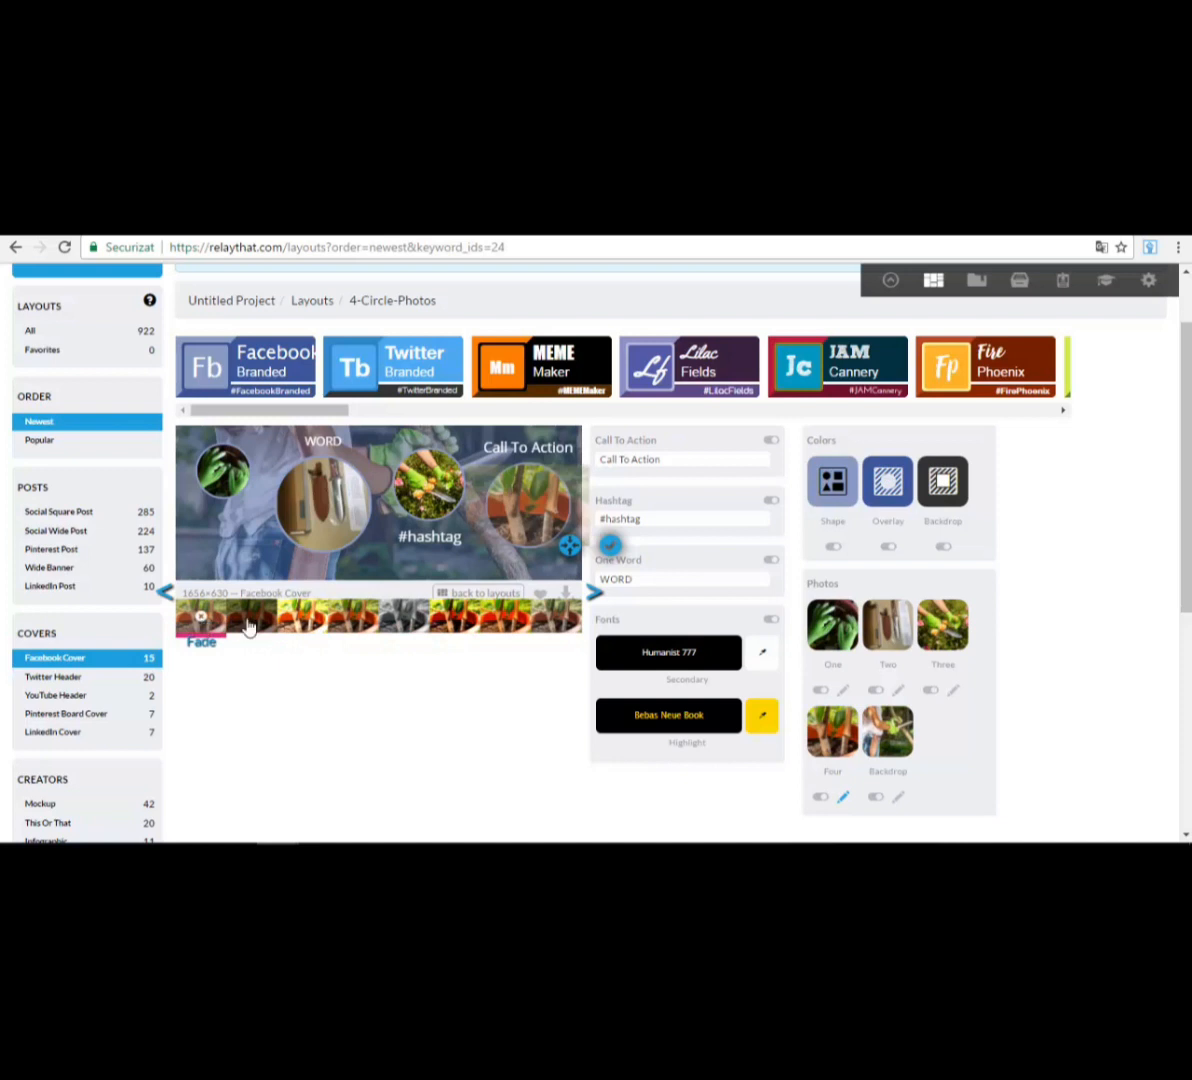
pyautogui.click(594, 592)
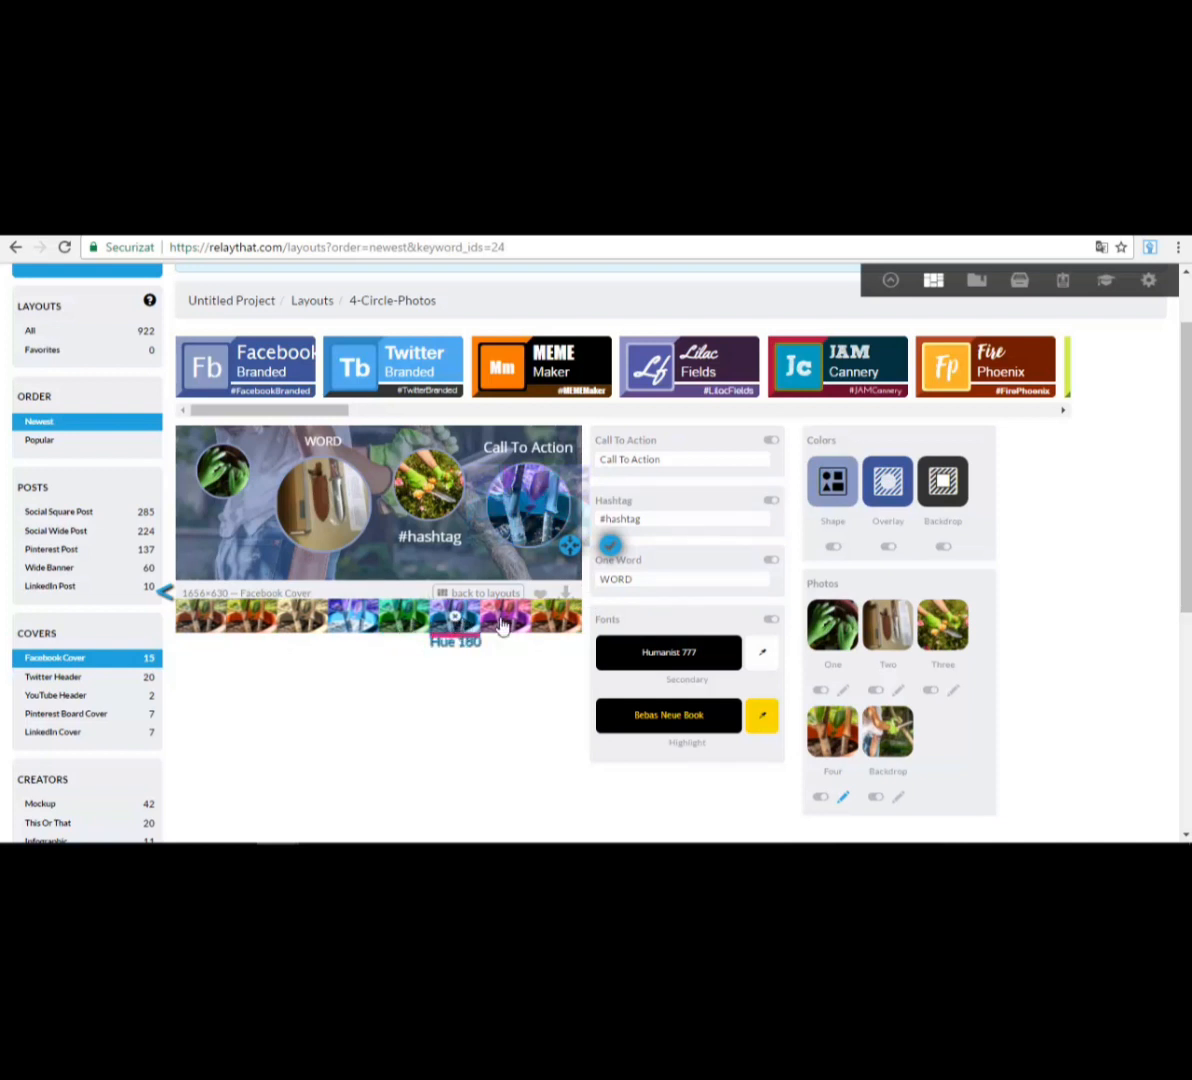
pyautogui.click(455, 617)
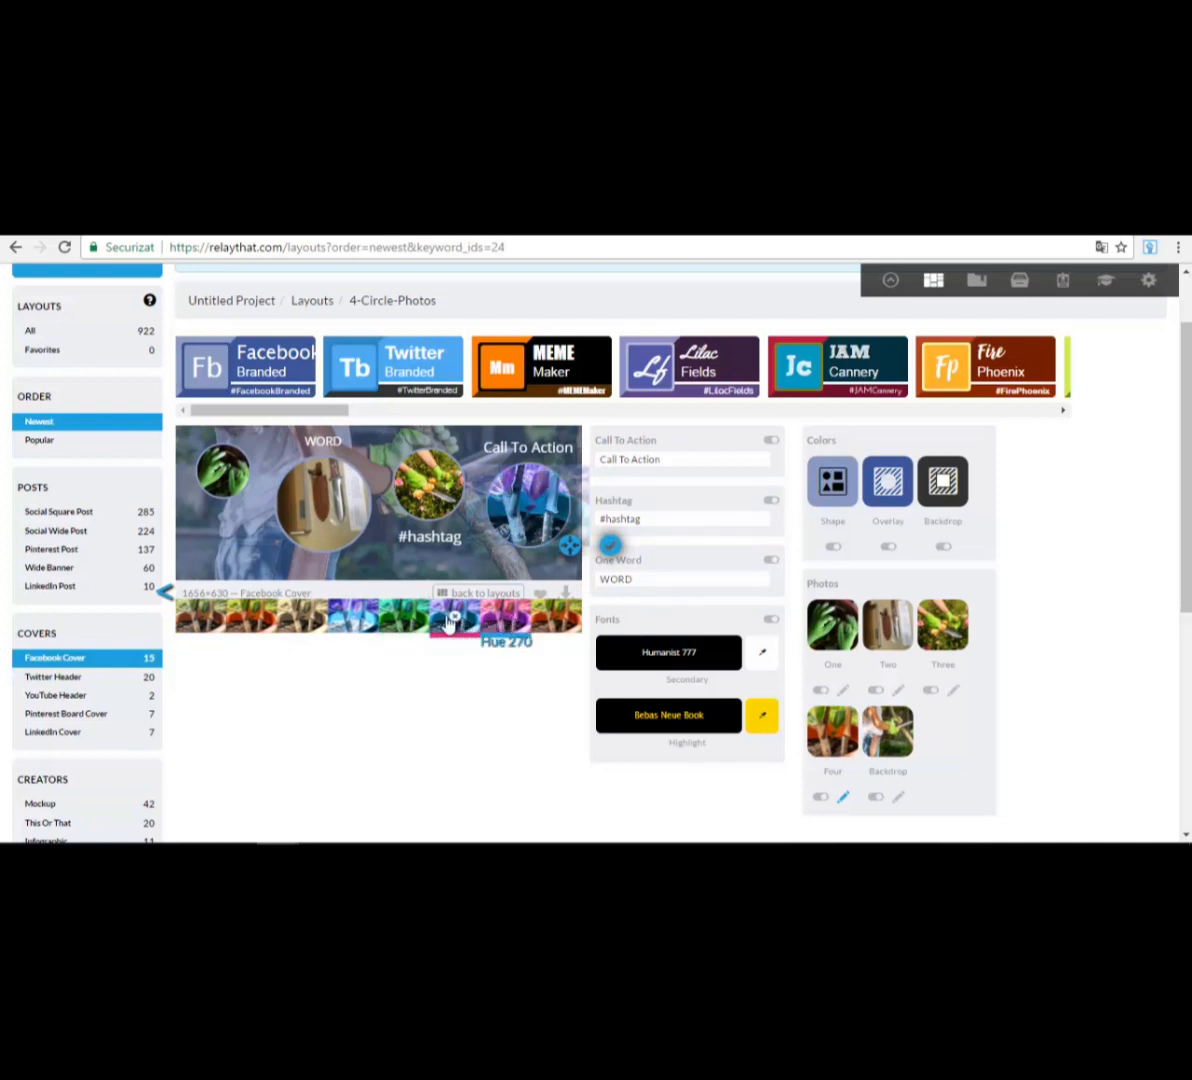
pyautogui.click(352, 617)
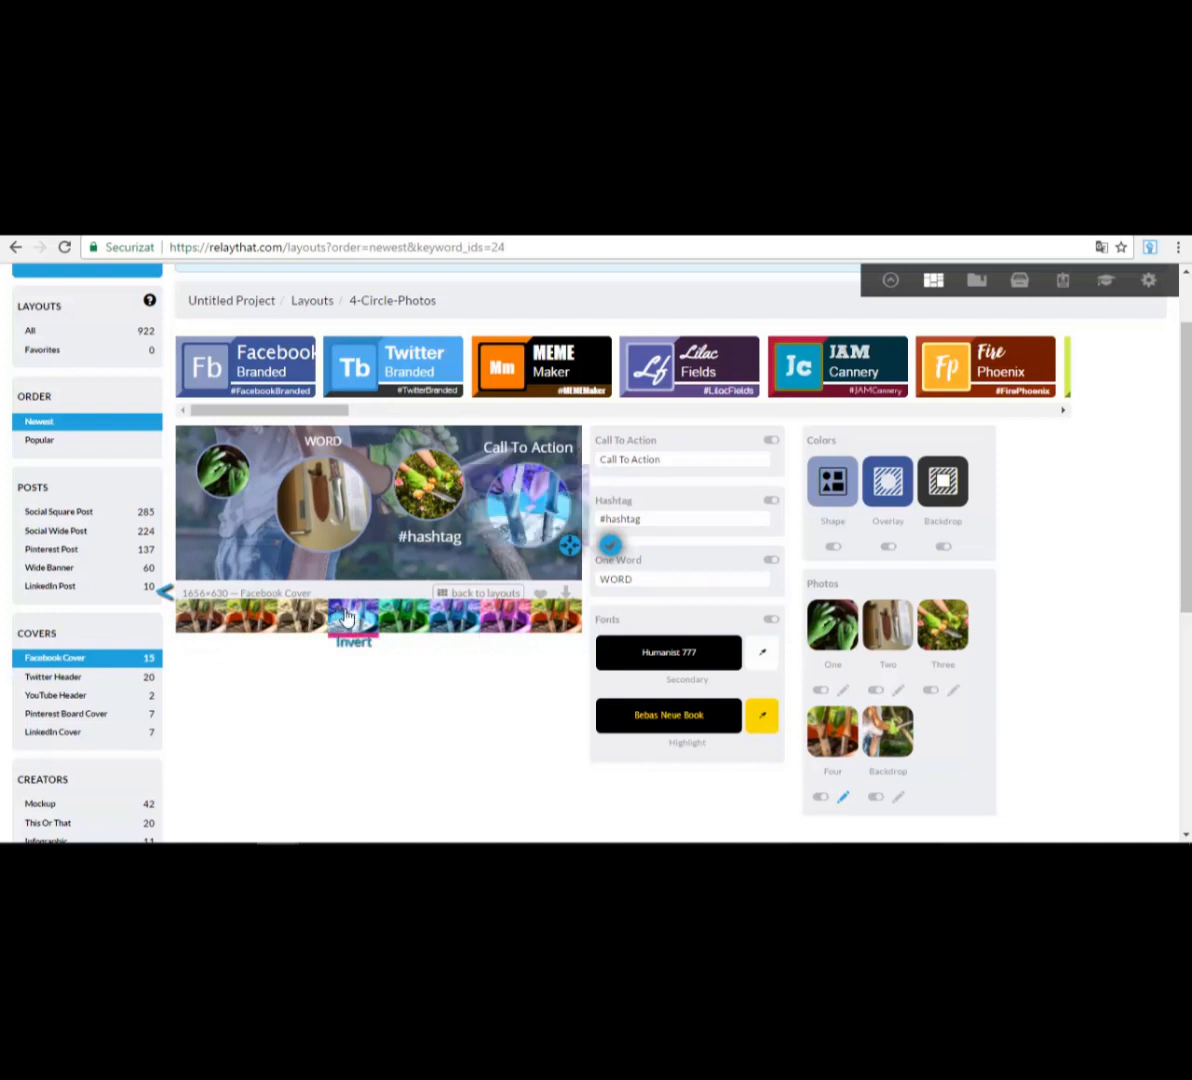
pyautogui.click(404, 617)
pyautogui.click(262, 617)
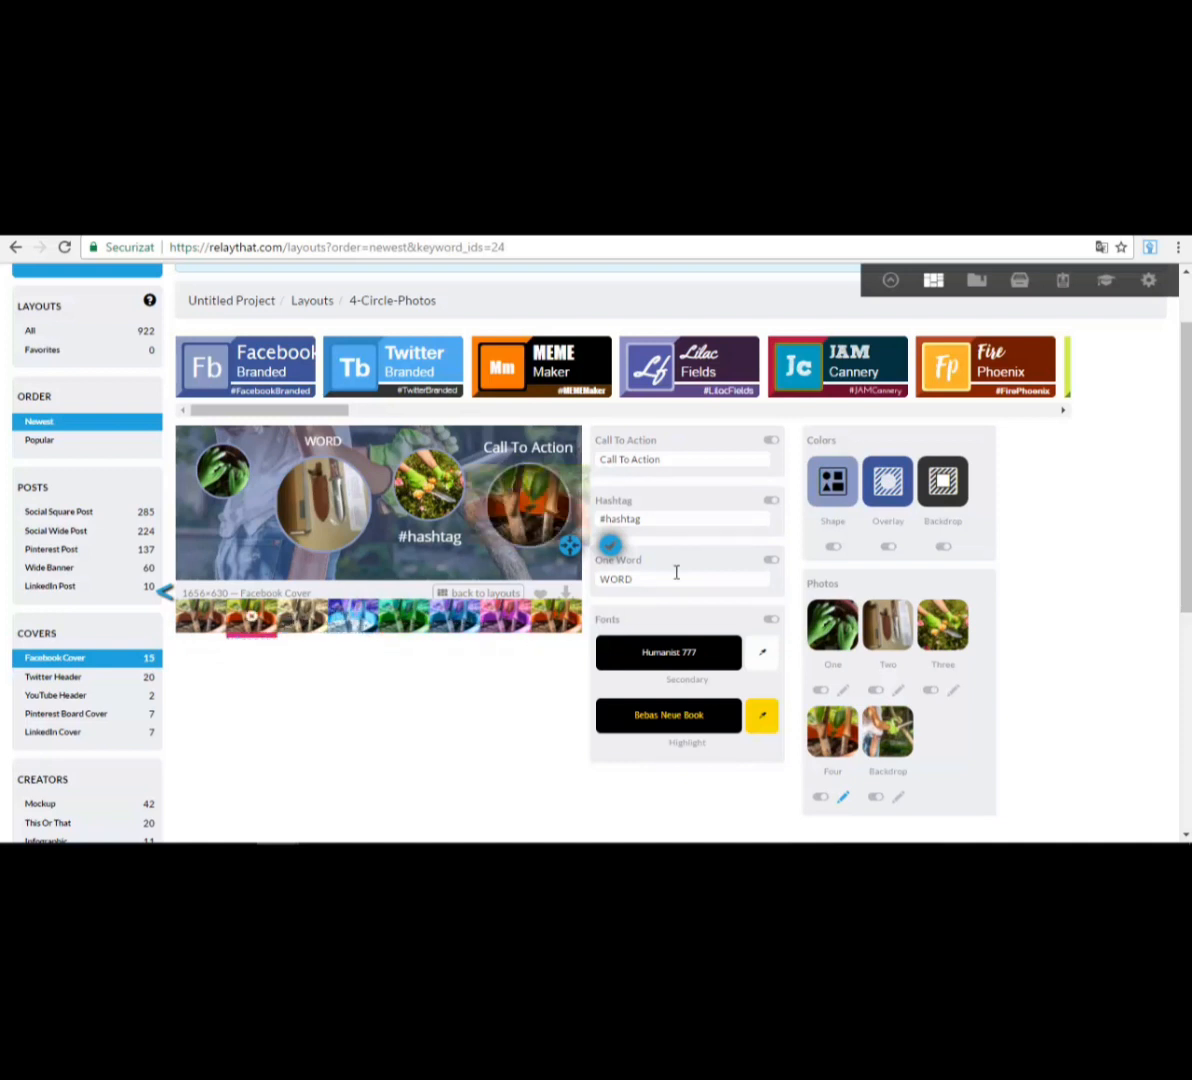
pyautogui.click(565, 617)
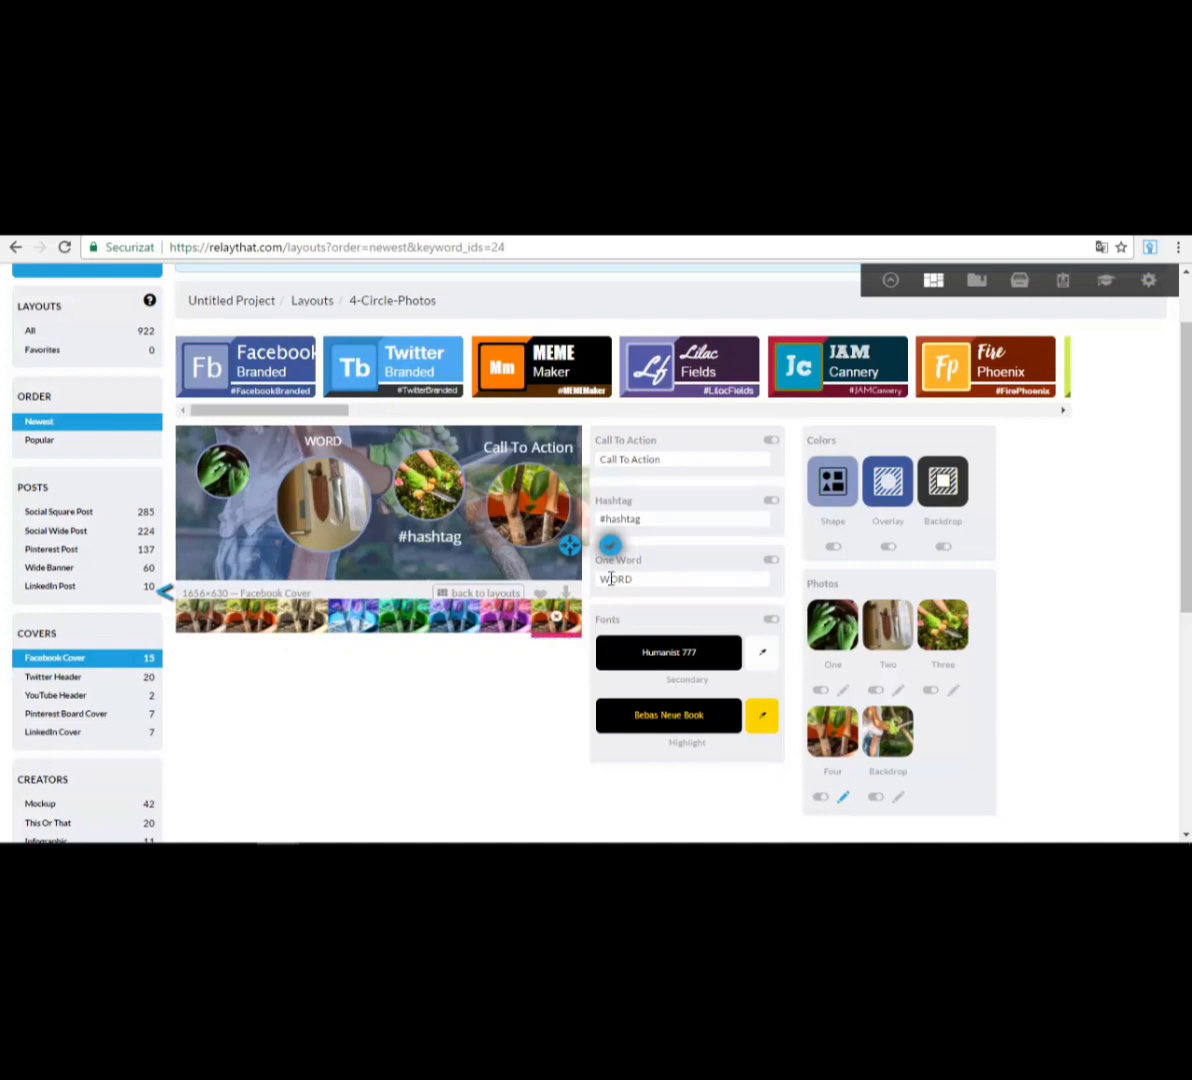
pyautogui.click(166, 594)
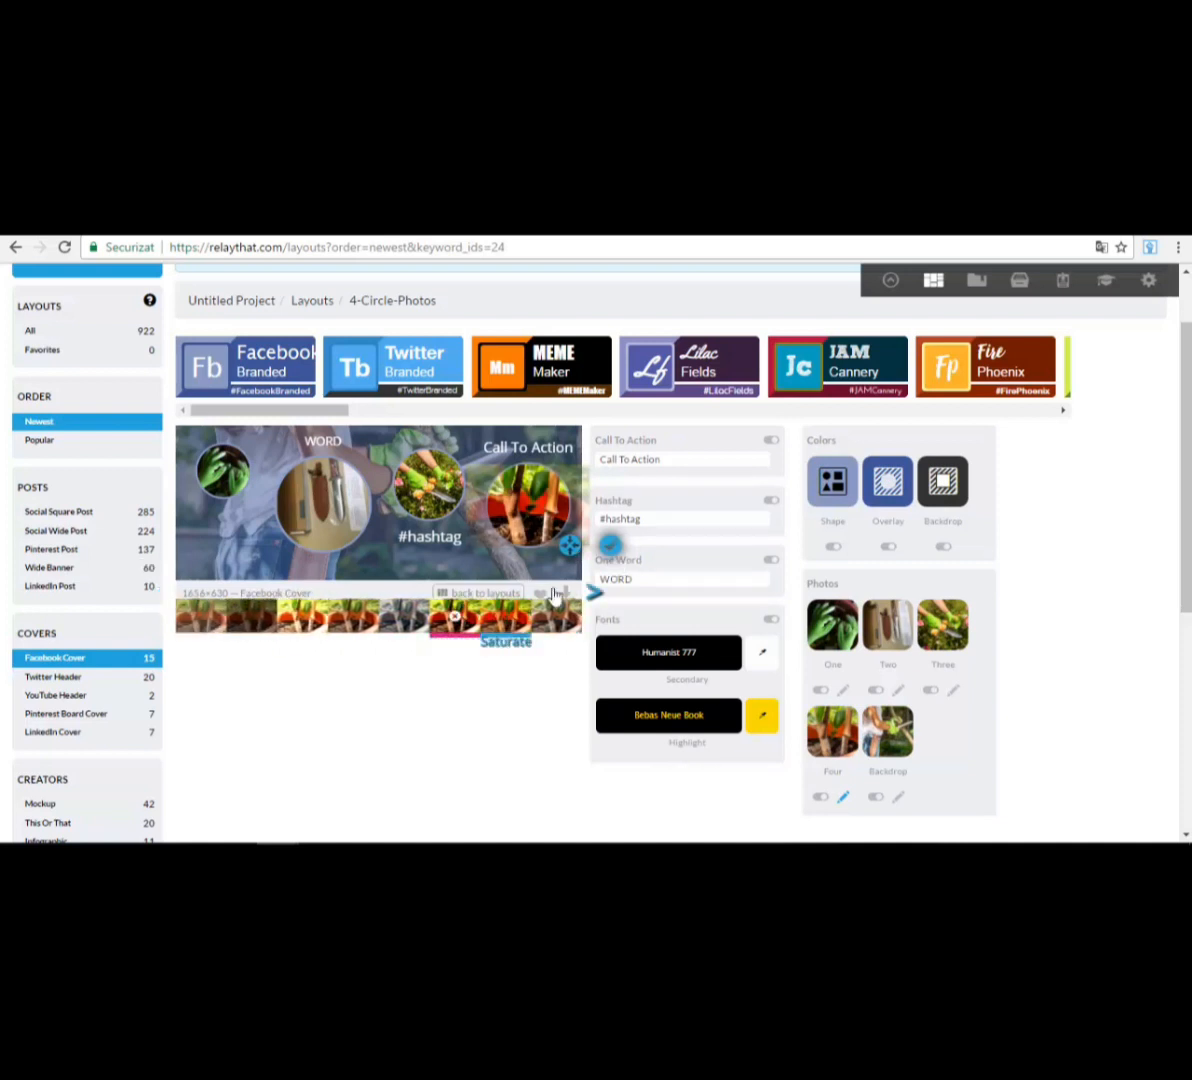
pyautogui.click(610, 547)
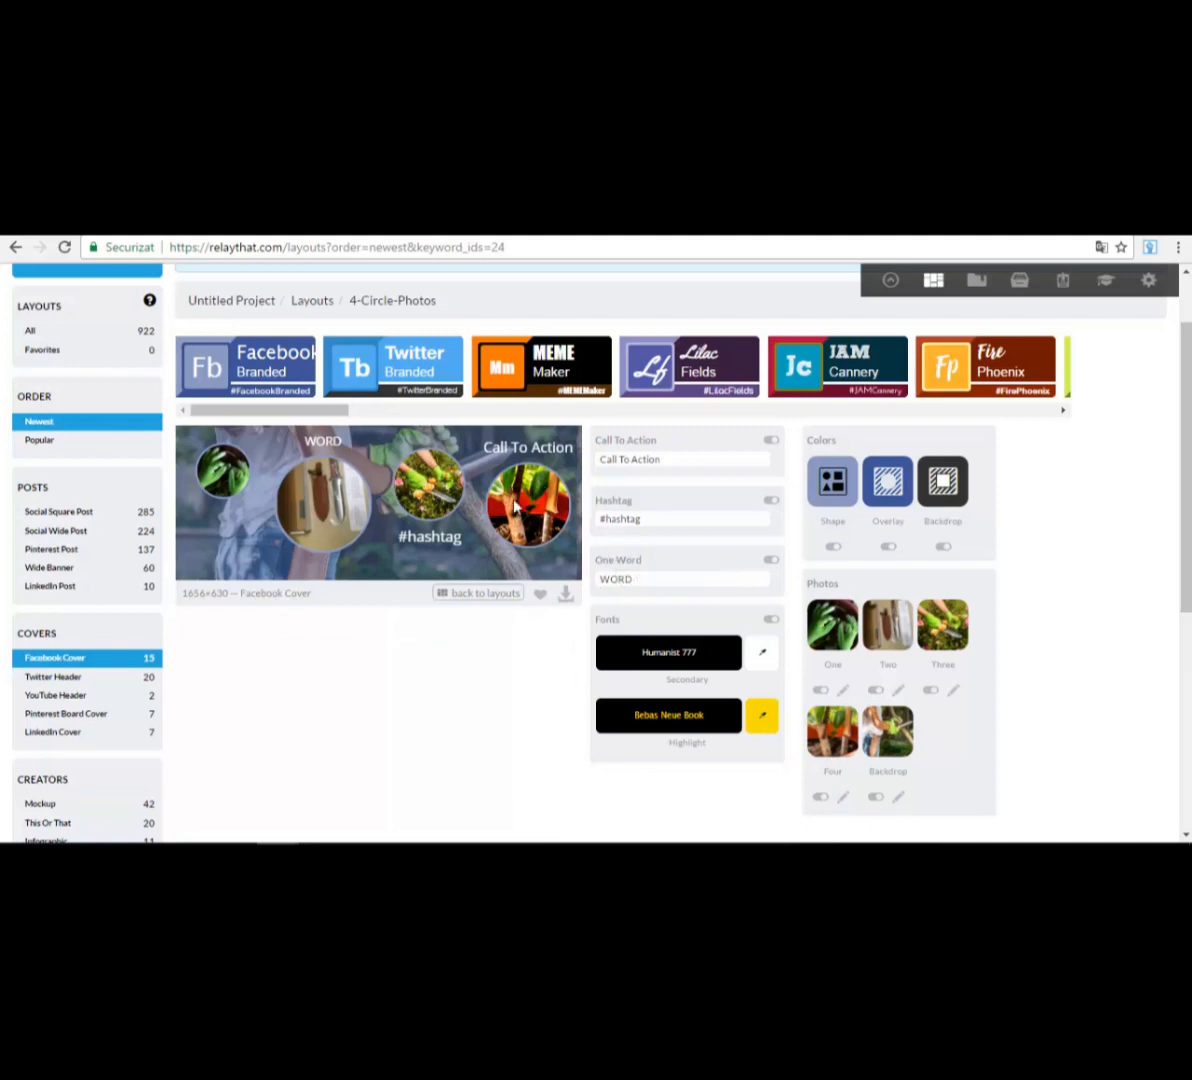
# - Replace photo Four in the cover with the ilove_otto image from the Downloads folder
pyautogui.click(840, 733)
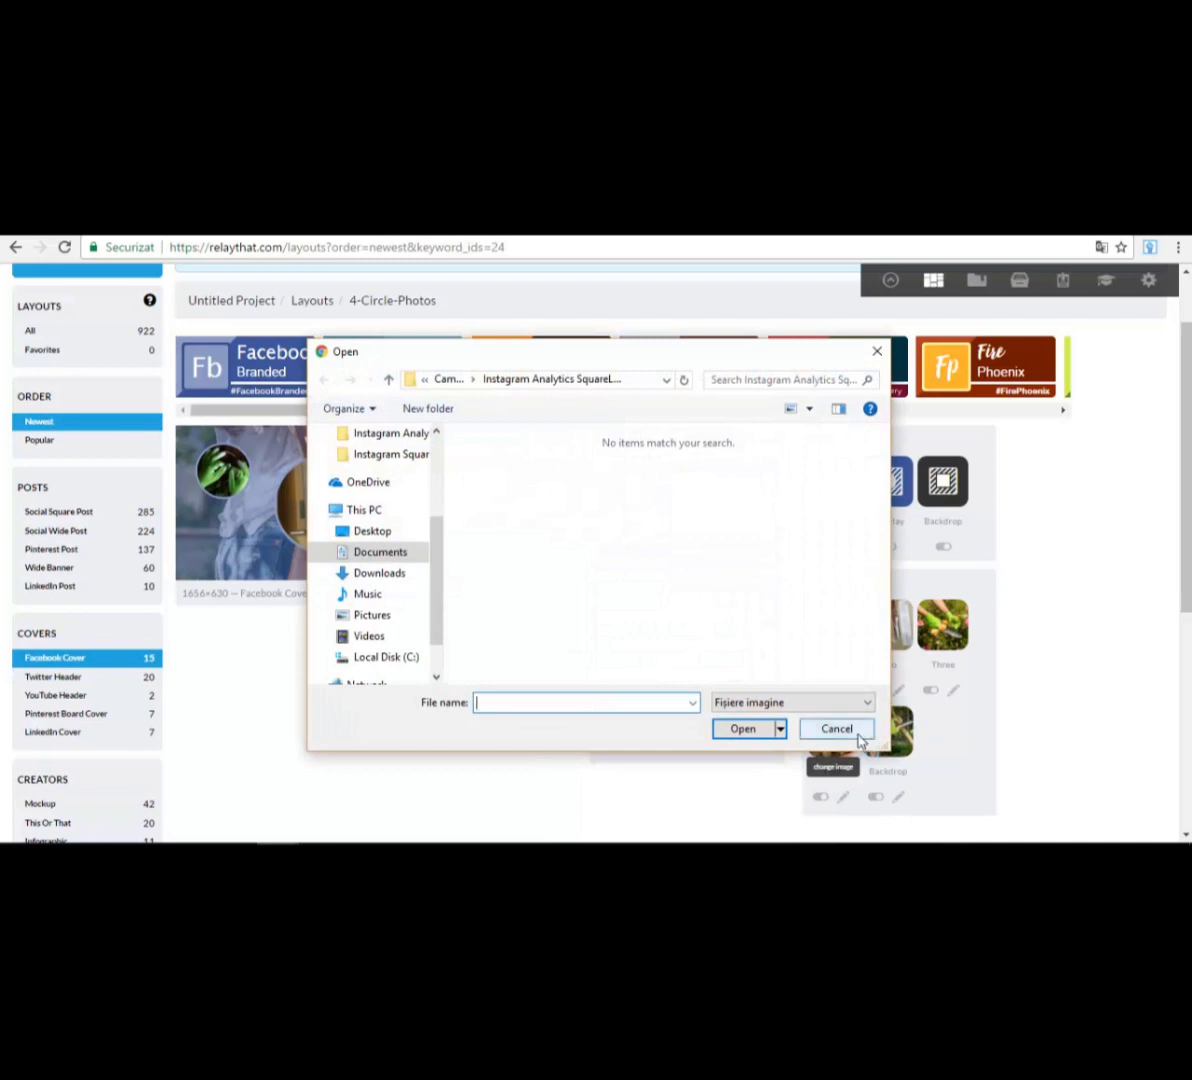
pyautogui.click(855, 731)
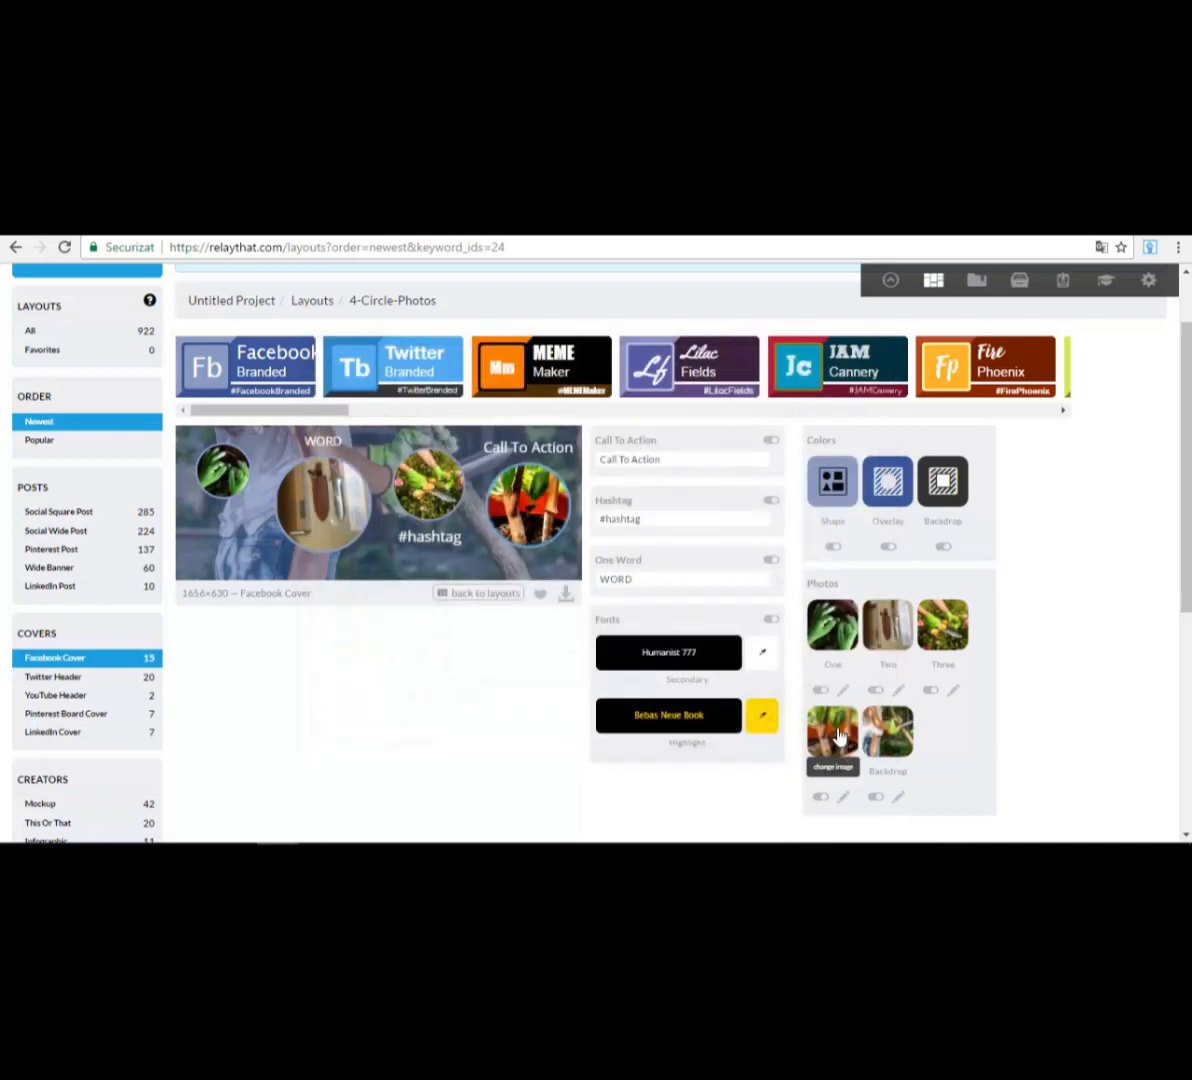
pyautogui.click(840, 735)
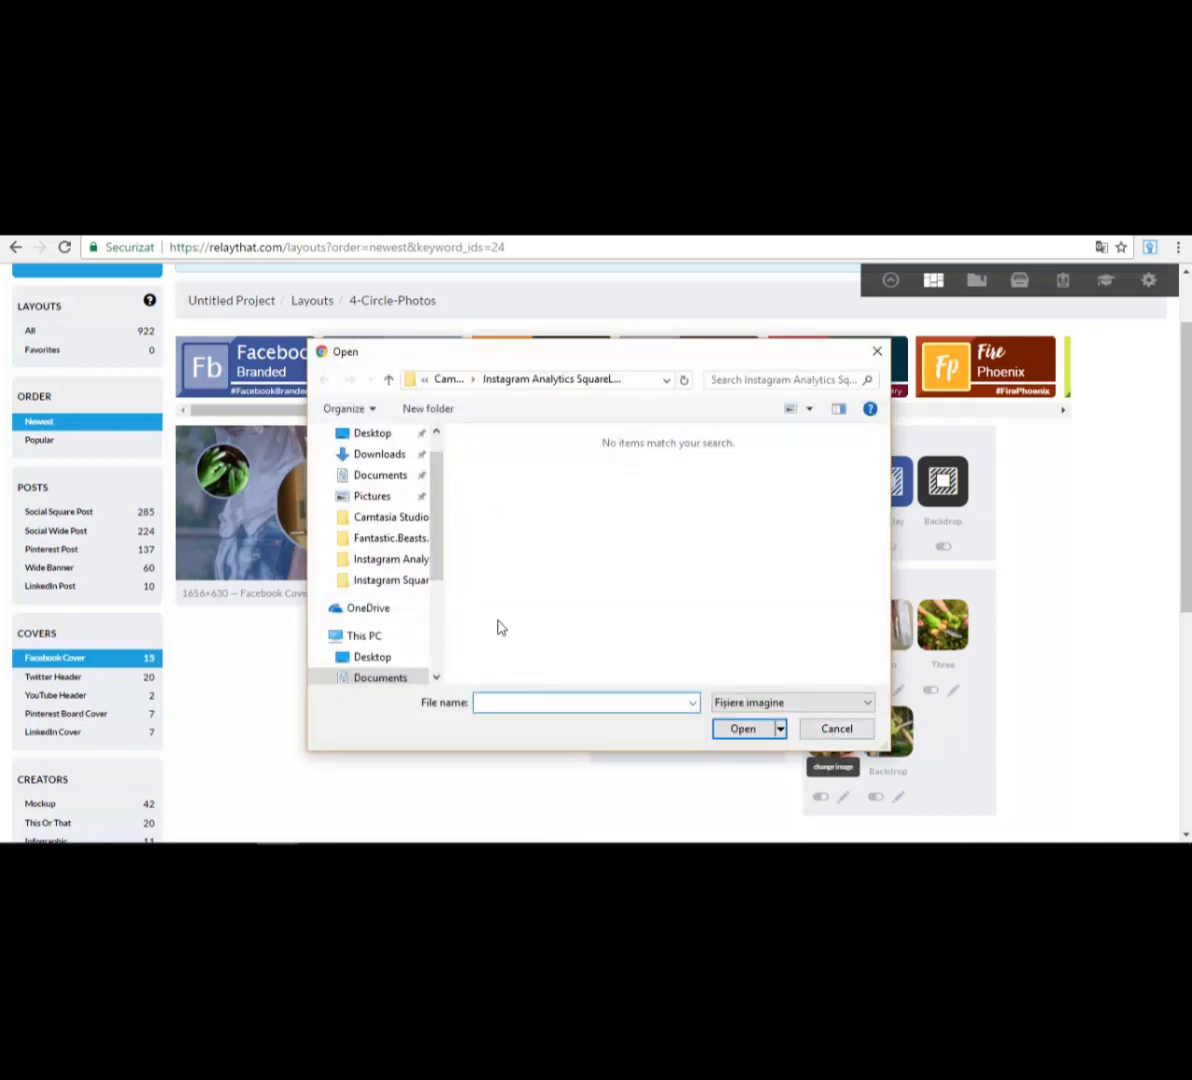
pyautogui.click(381, 457)
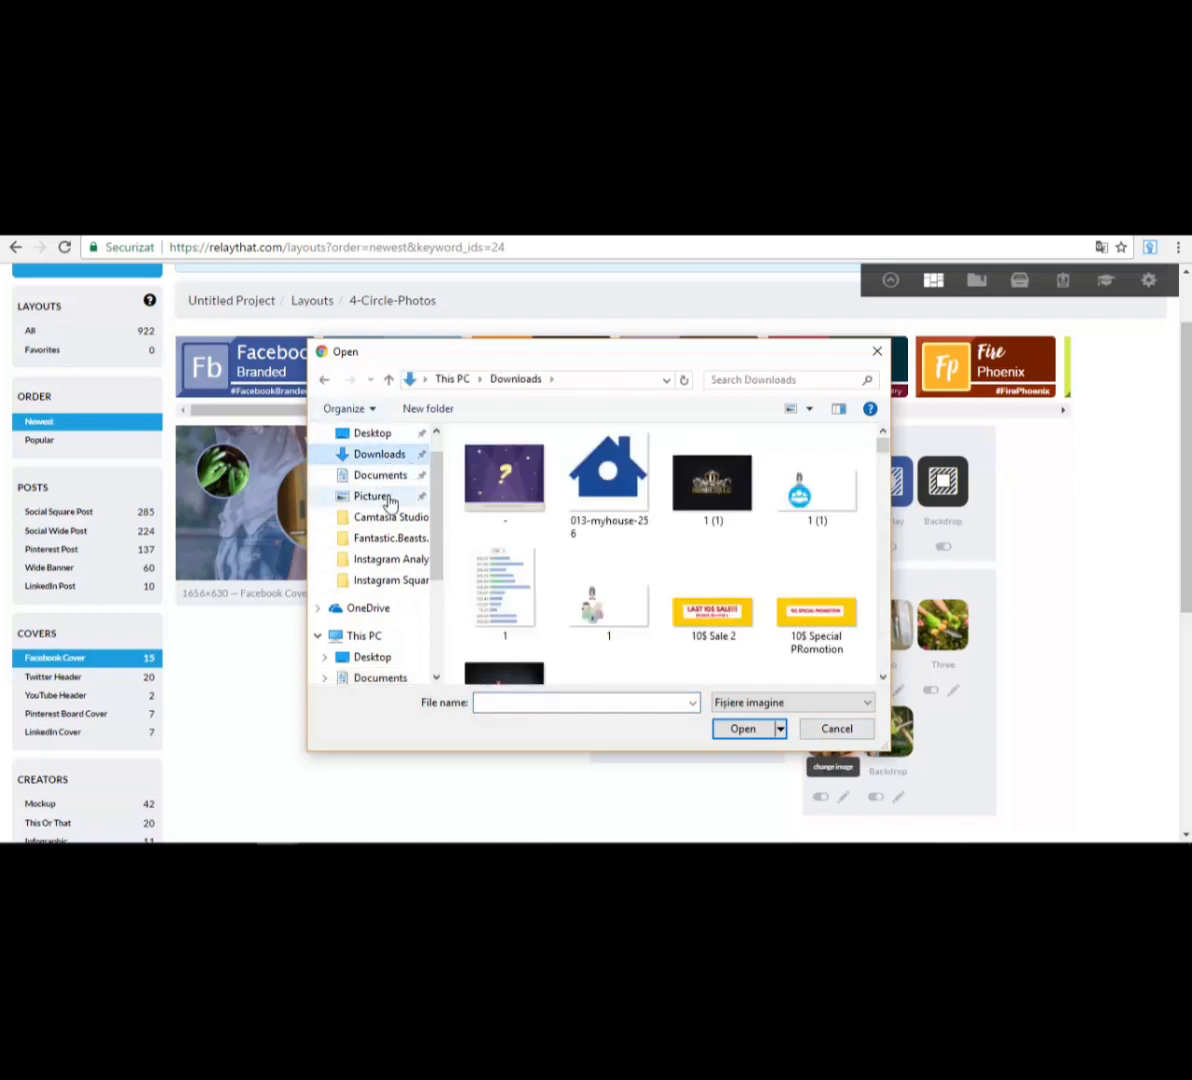
pyautogui.scroll(-5, 758, 553)
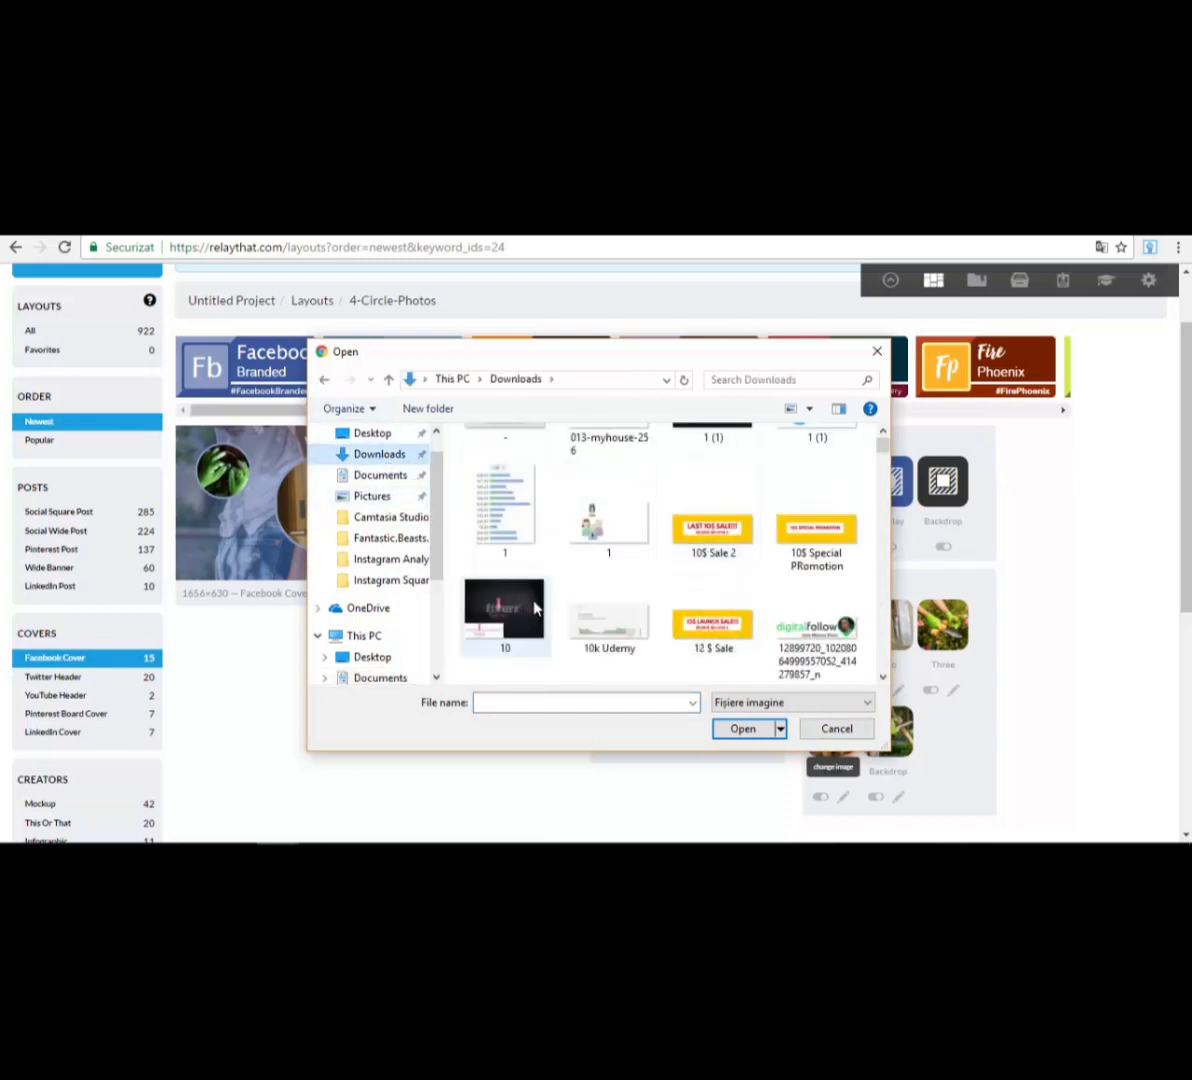
pyautogui.scroll(2, 565, 575)
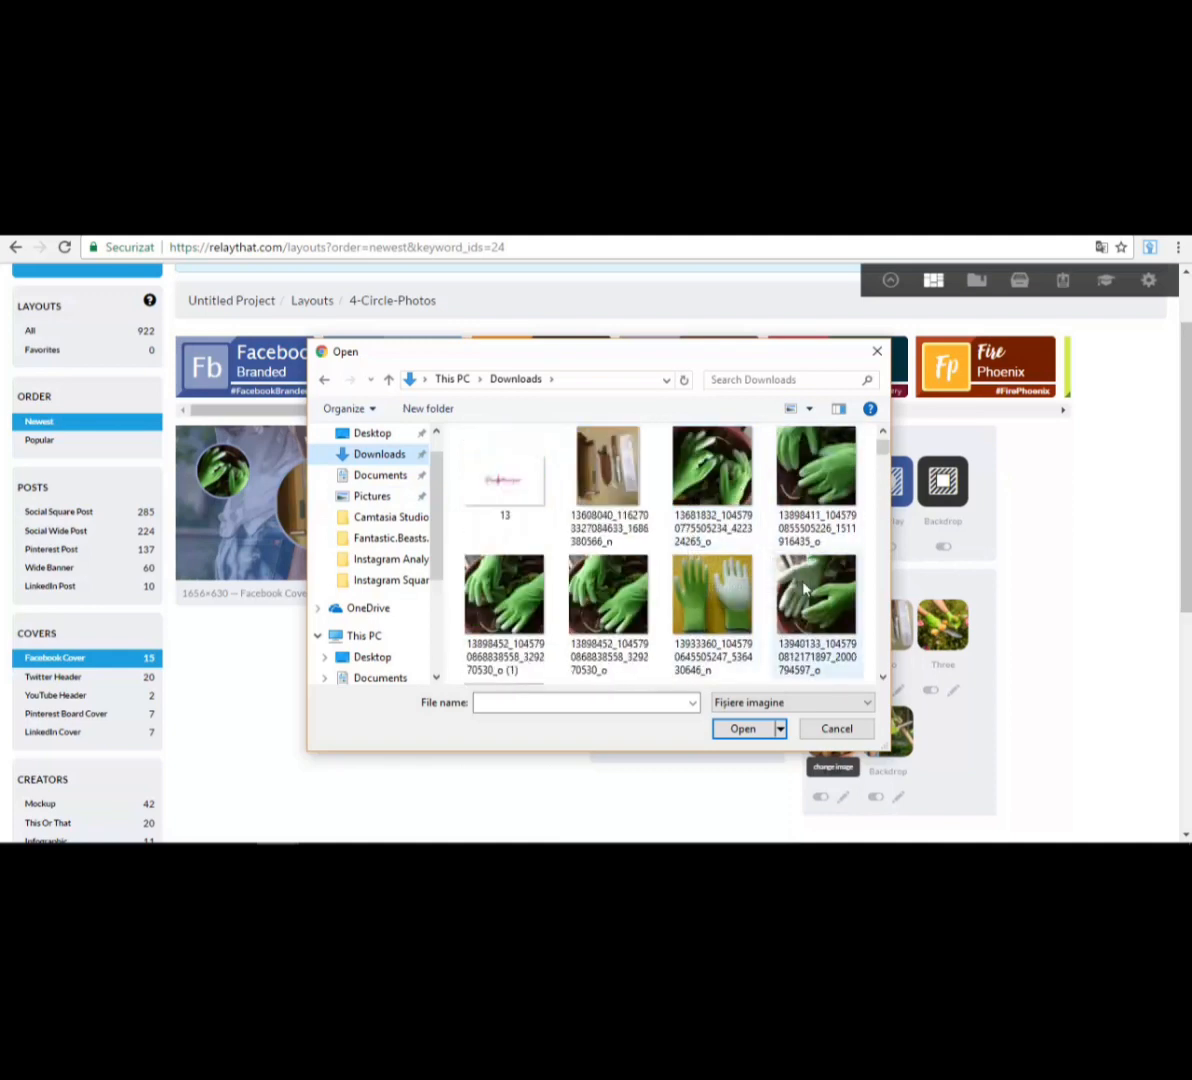
pyautogui.scroll(-3, 820, 600)
pyautogui.scroll(-10, 860, 610)
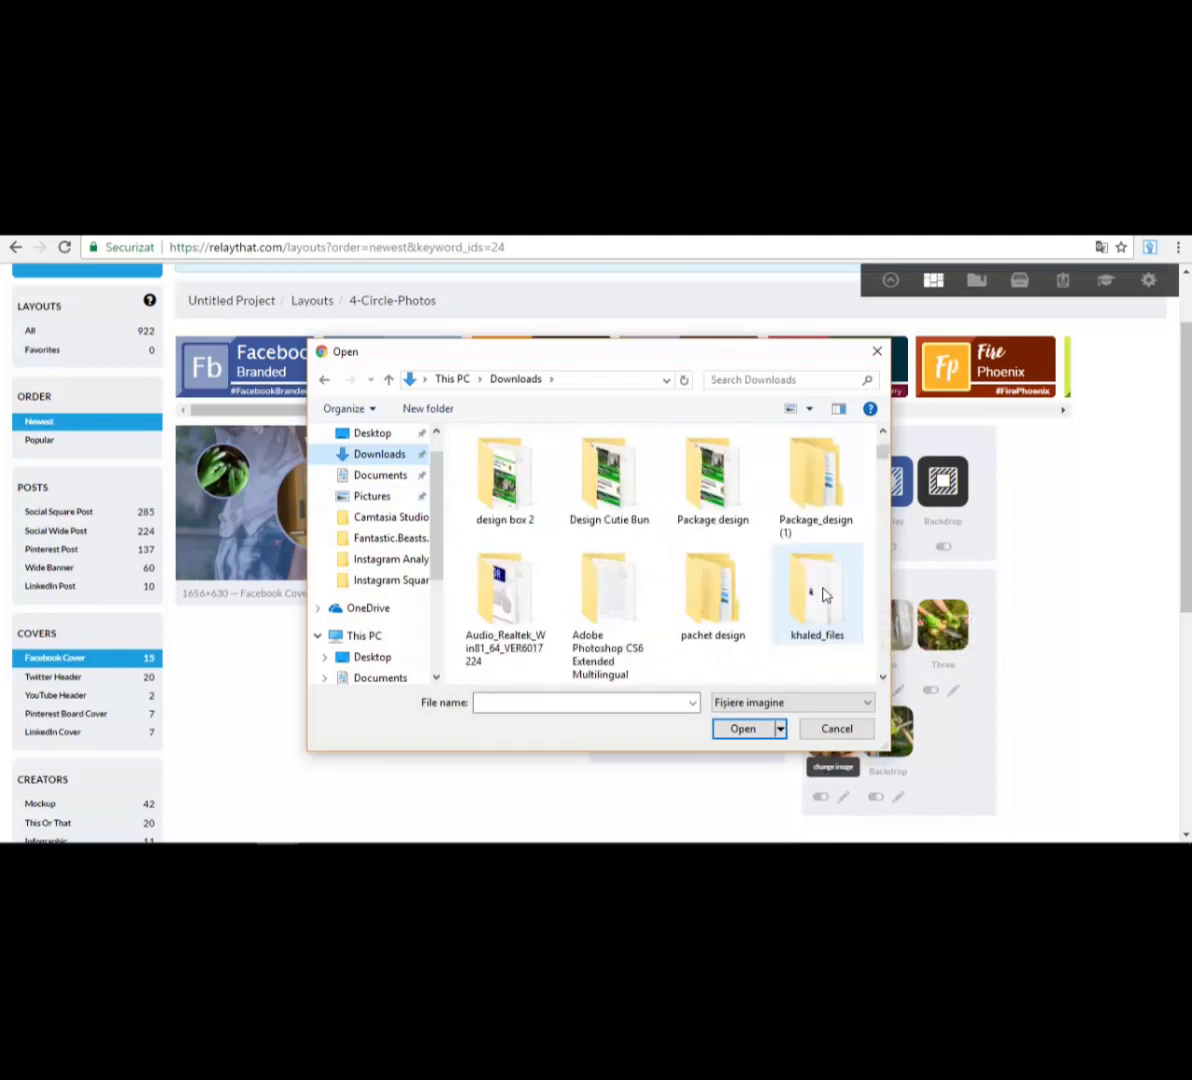
pyautogui.scroll(-6, 800, 600)
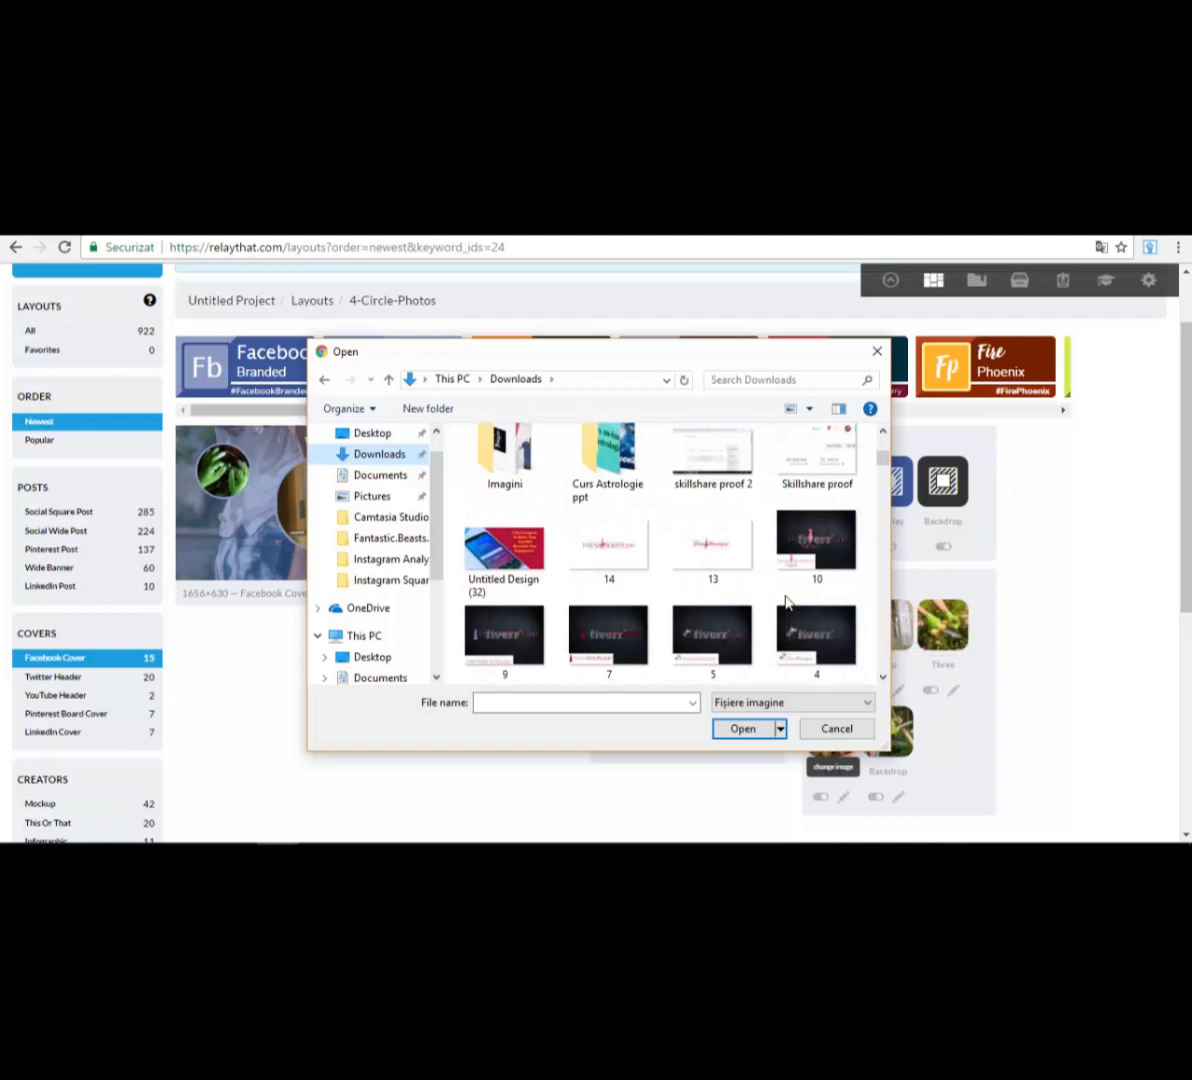
pyautogui.scroll(-2, 783, 603)
pyautogui.scroll(-2, 781, 605)
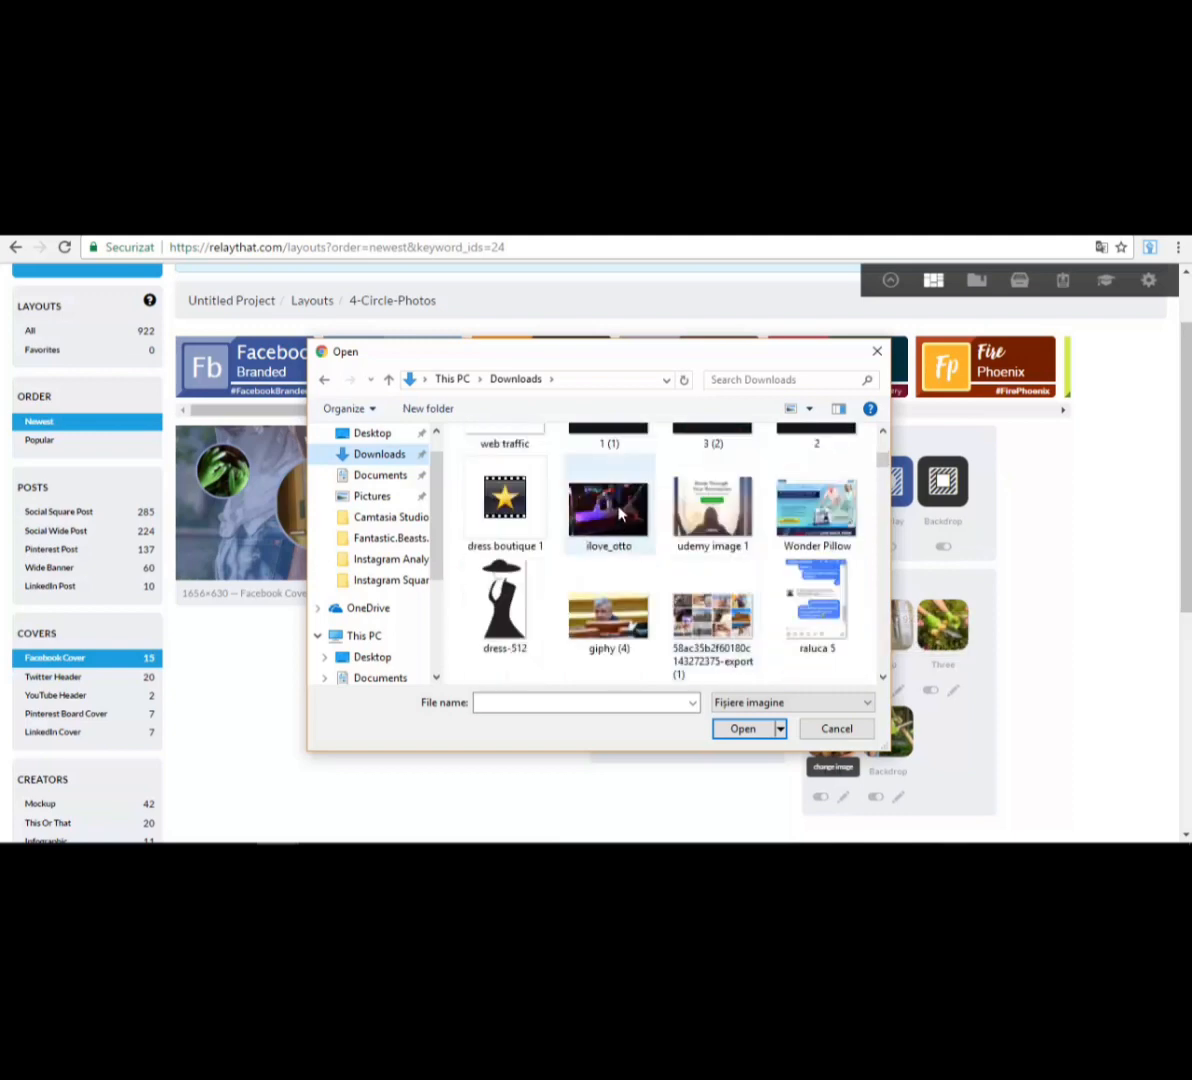
pyautogui.scroll(2, 600, 615)
pyautogui.click(586, 540)
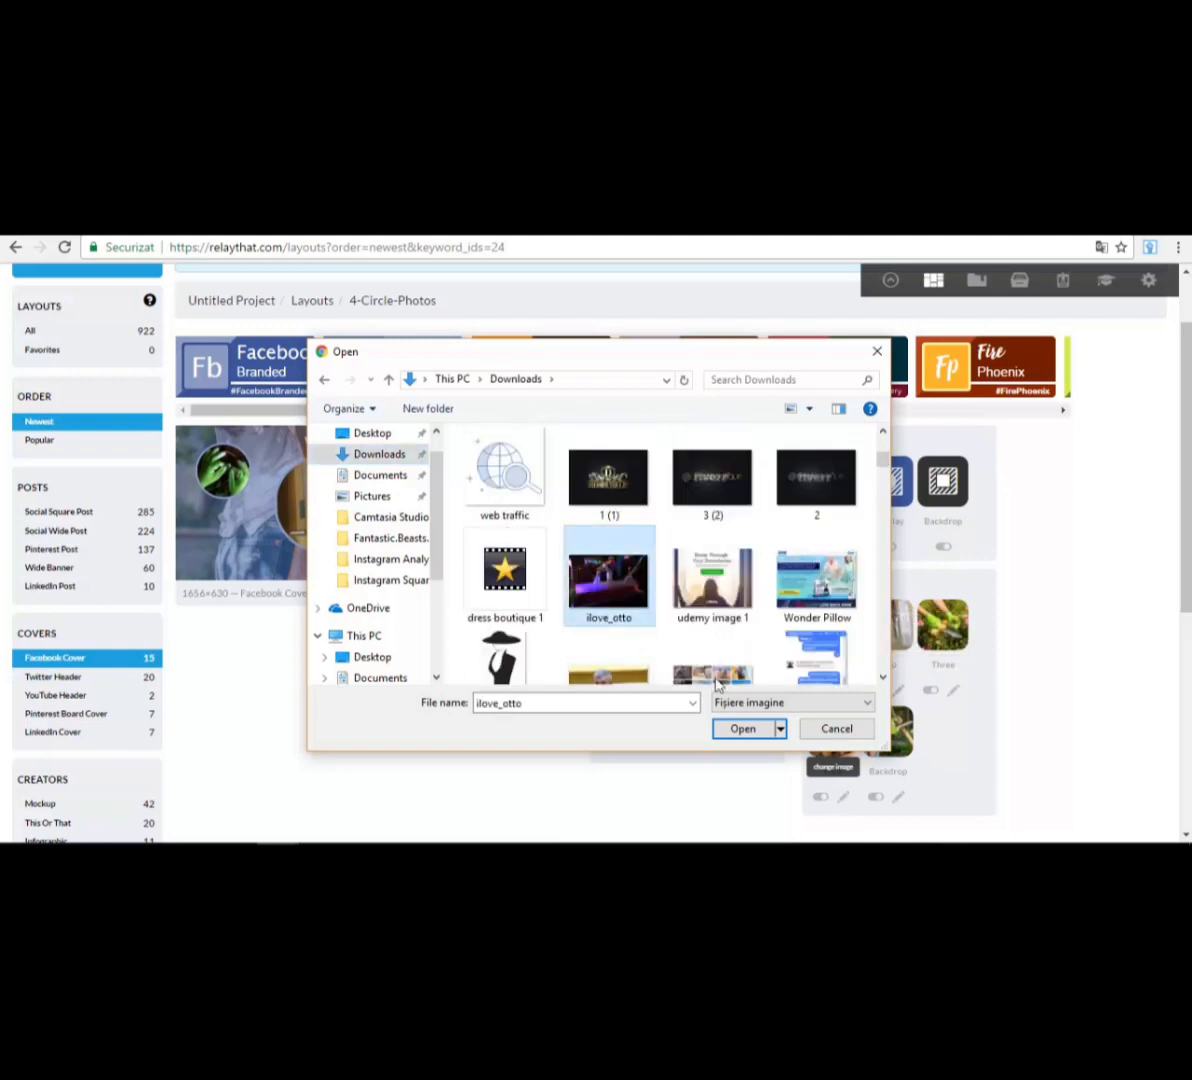
pyautogui.click(743, 729)
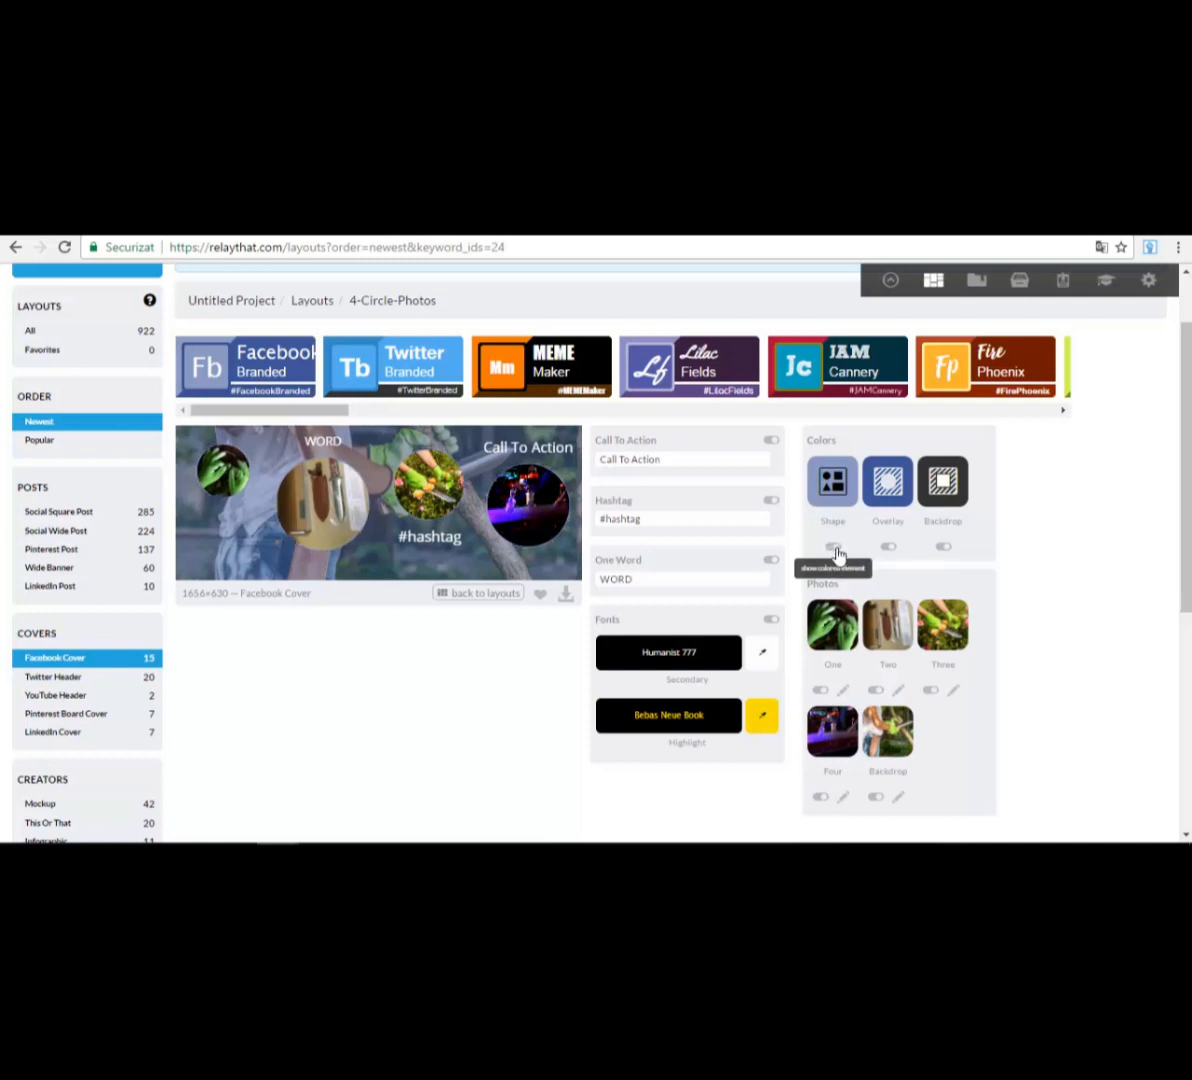
# - Change the Shape colour of the cover's circle outlines to the pale grey e9ebf2
pyautogui.click(834, 500)
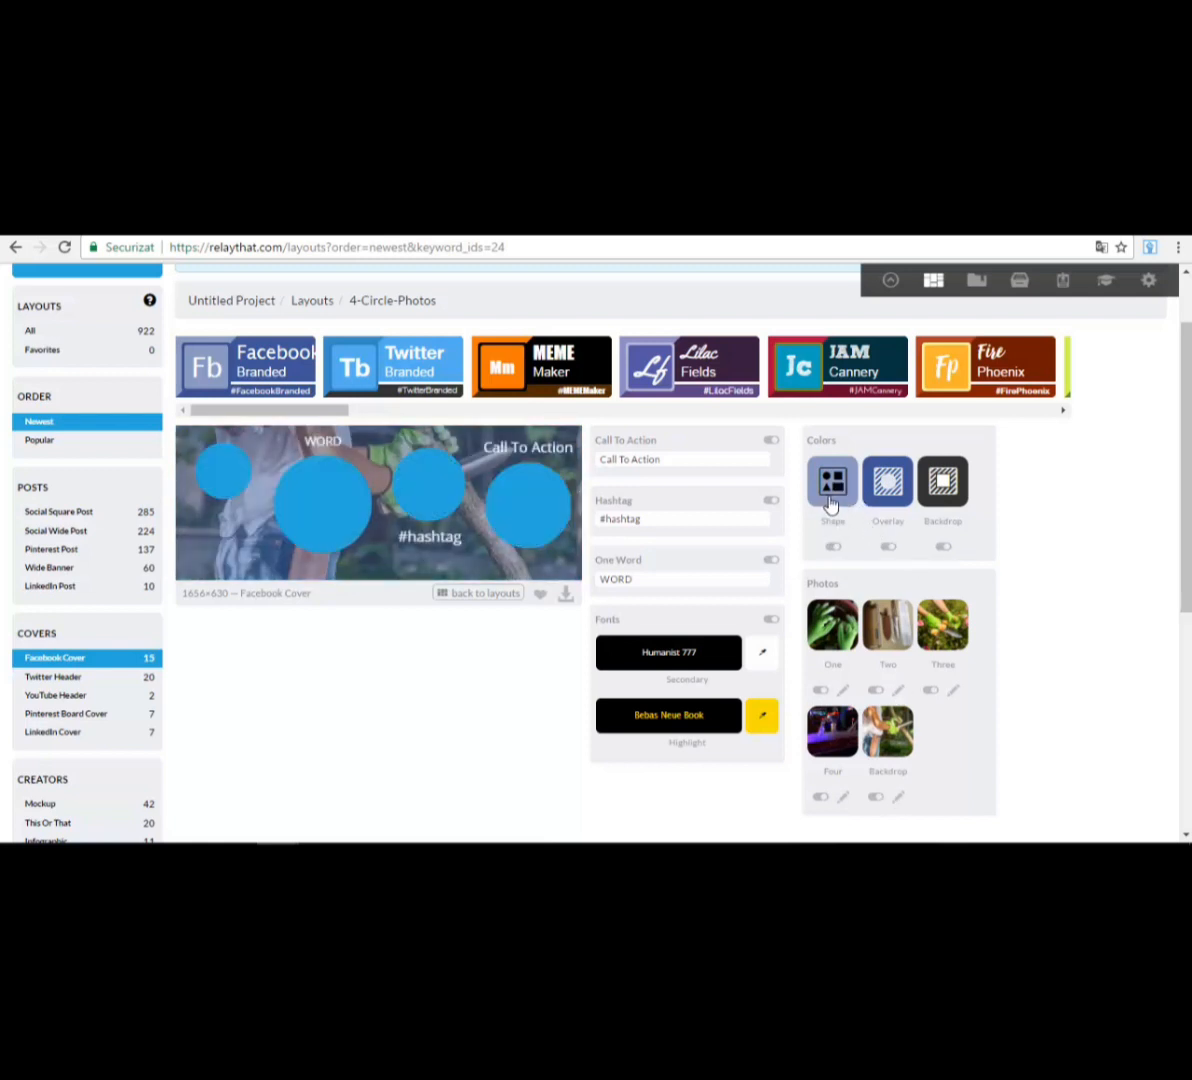
pyautogui.click(832, 482)
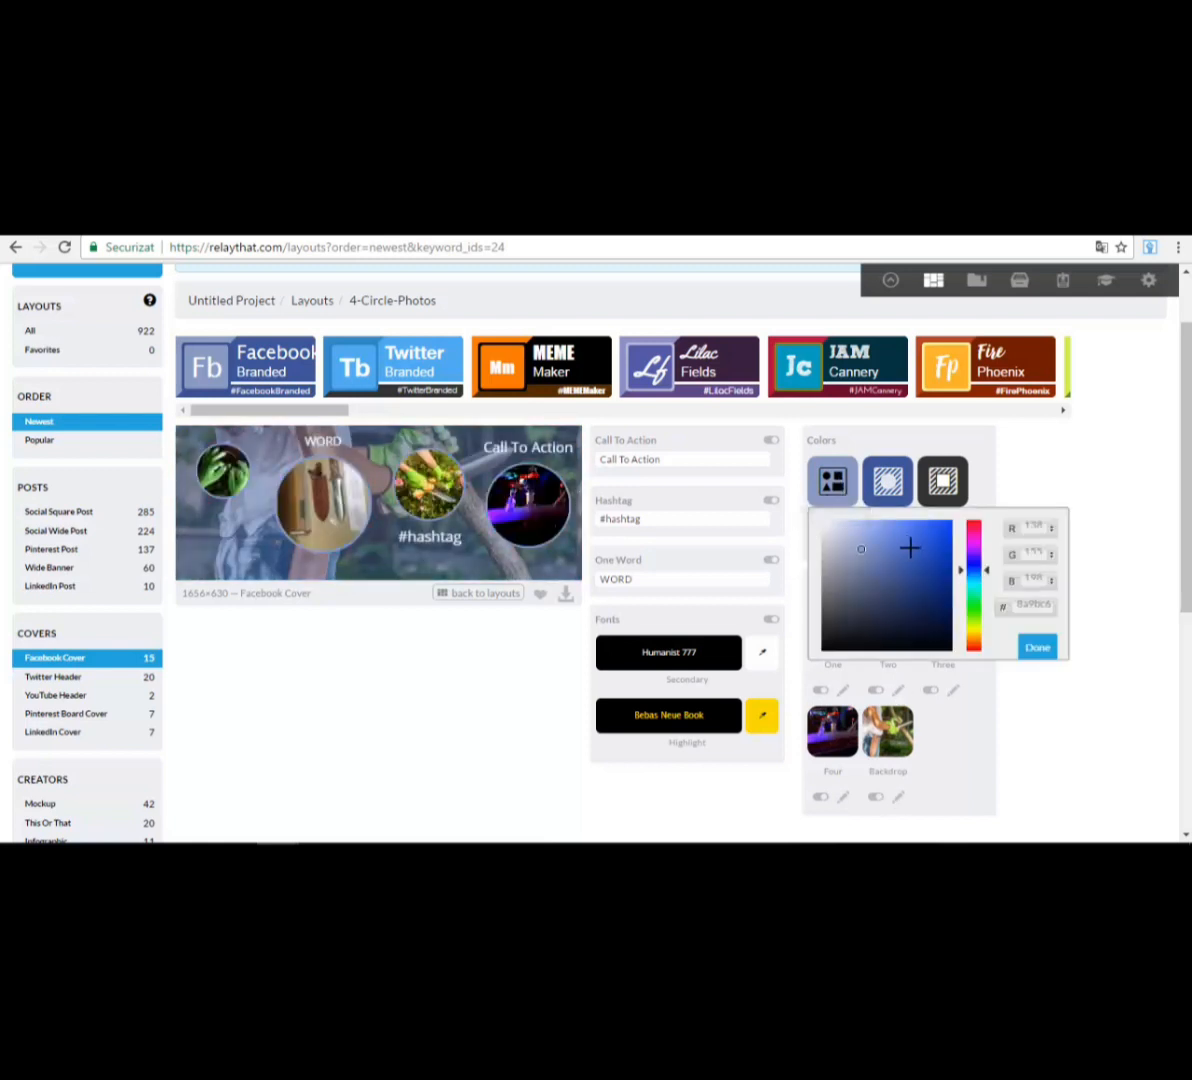
pyautogui.moveTo(910, 547)
pyautogui.mouseDown()
pyautogui.moveTo(926, 620)
pyautogui.moveTo(910, 551)
pyautogui.moveTo(905, 617)
pyautogui.moveTo(870, 545)
pyautogui.moveTo(913, 545)
pyautogui.moveTo(911, 620)
pyautogui.moveTo(846, 607)
pyautogui.moveTo(854, 545)
pyautogui.moveTo(907, 564)
pyautogui.moveTo(911, 547)
pyautogui.moveTo(867, 564)
pyautogui.mouseUp()
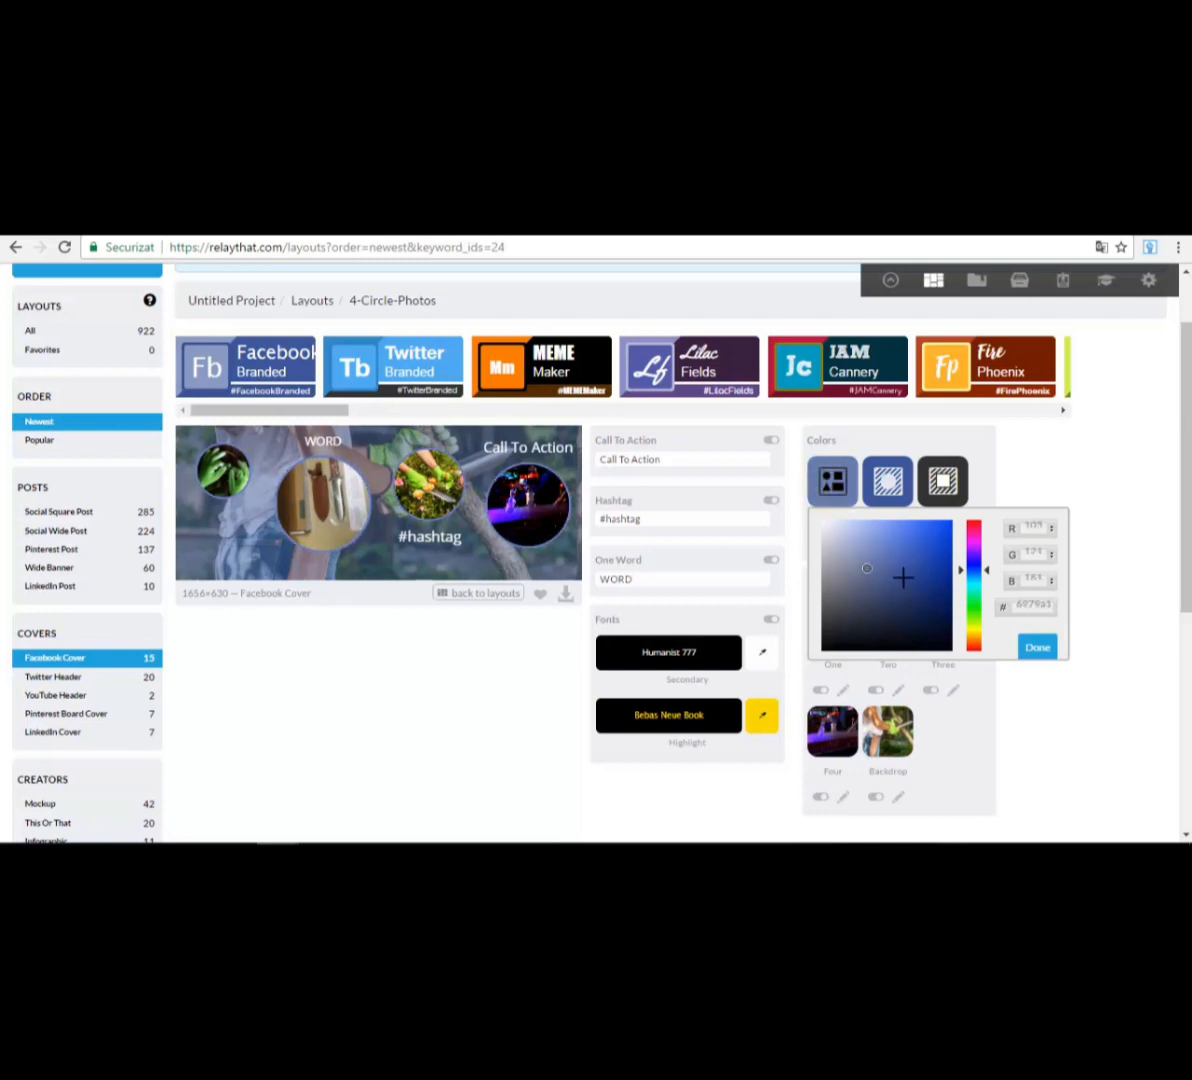
pyautogui.moveTo(866, 567)
pyautogui.mouseDown()
pyautogui.moveTo(875, 551)
pyautogui.moveTo(920, 564)
pyautogui.moveTo(920, 607)
pyautogui.moveTo(853, 643)
pyautogui.moveTo(833, 580)
pyautogui.moveTo(881, 553)
pyautogui.moveTo(827, 526)
pyautogui.mouseUp()
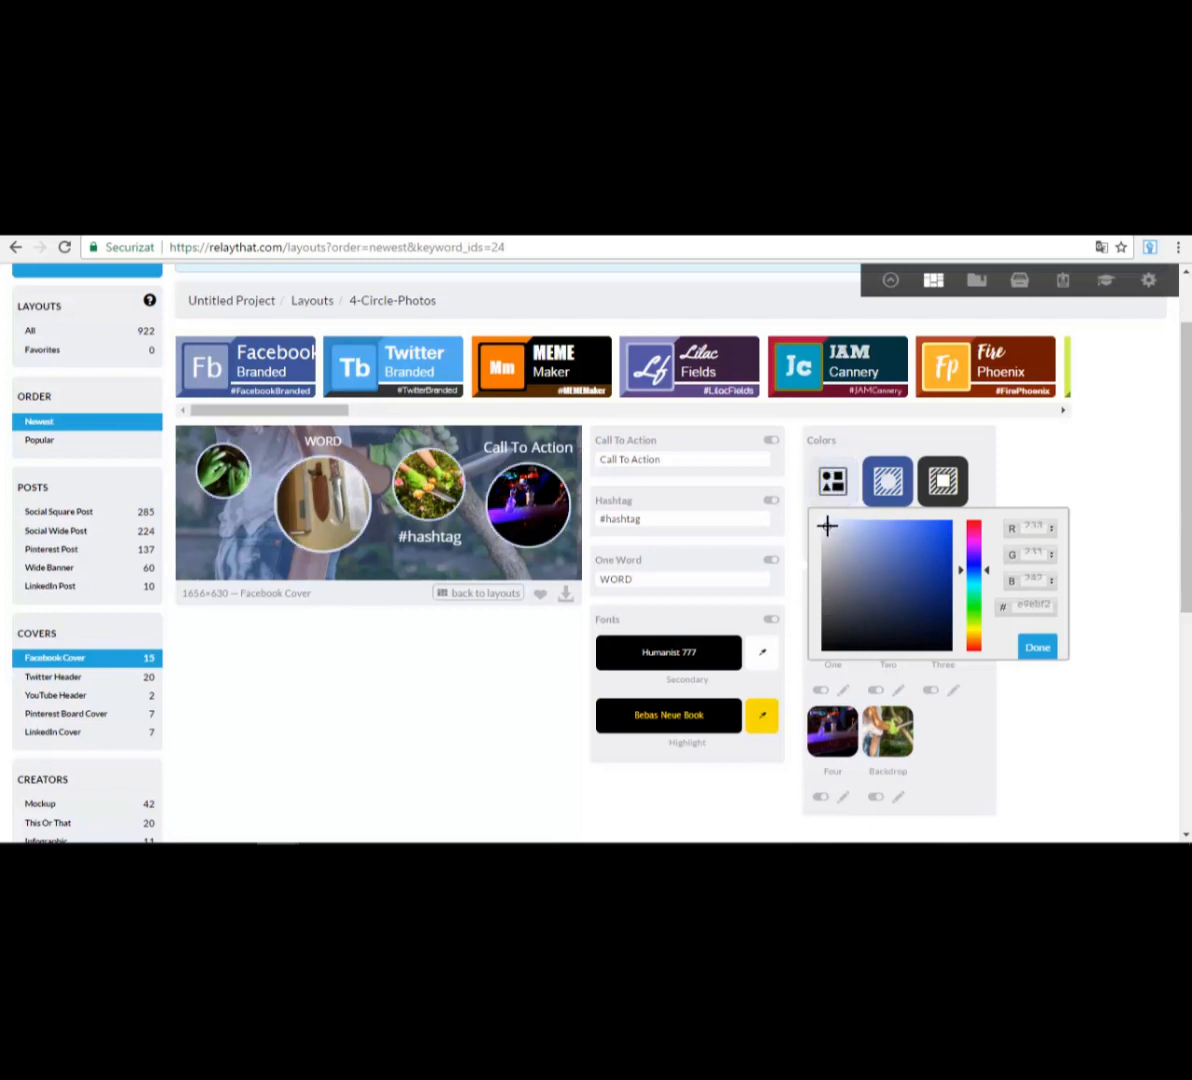
pyautogui.click(1040, 649)
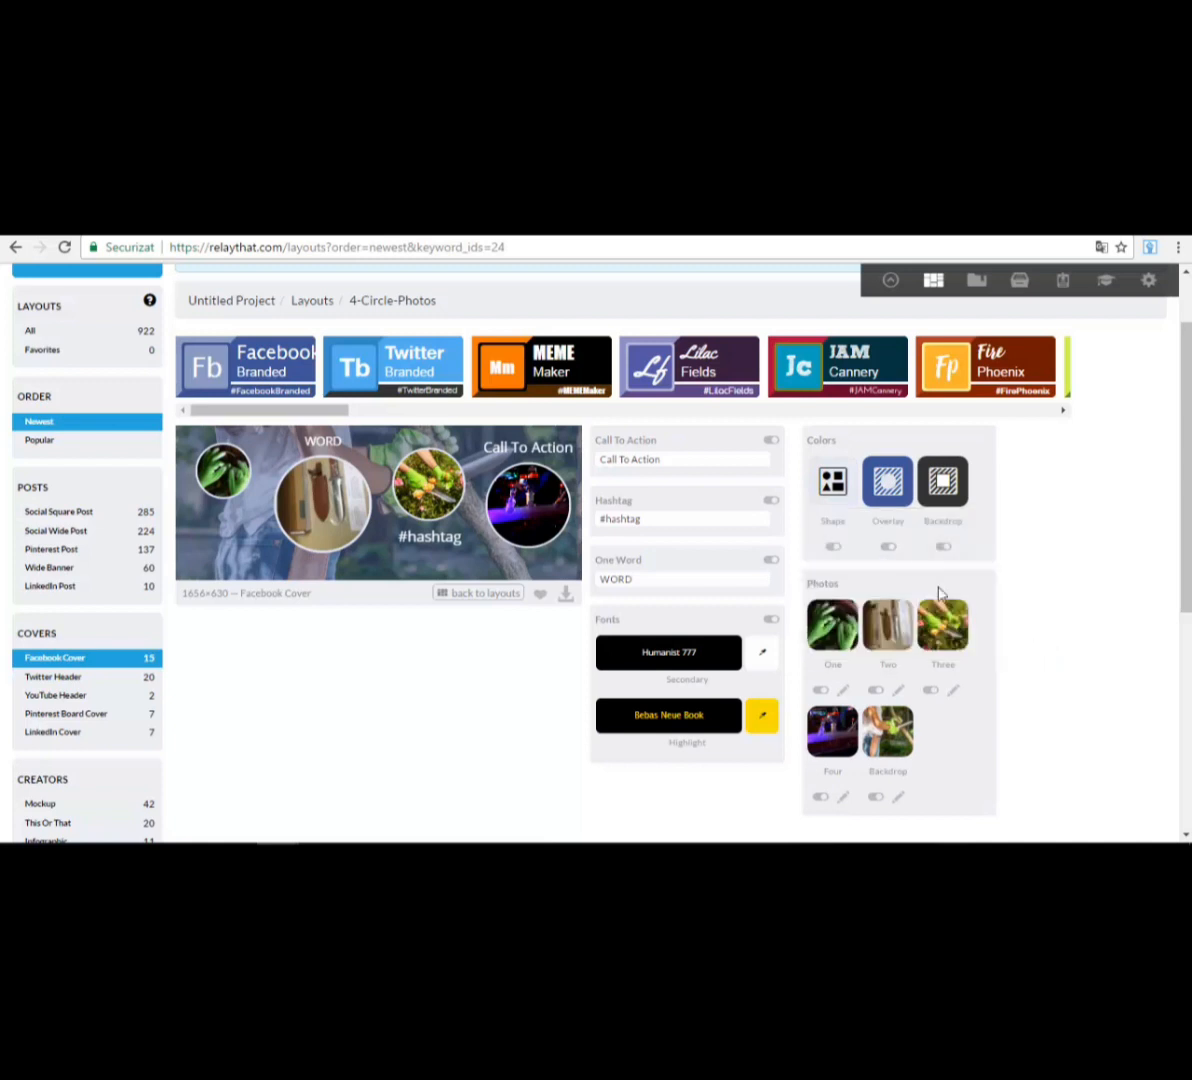
# - Change the cover's Overlay colour to the dark green 2b5e29
pyautogui.click(905, 493)
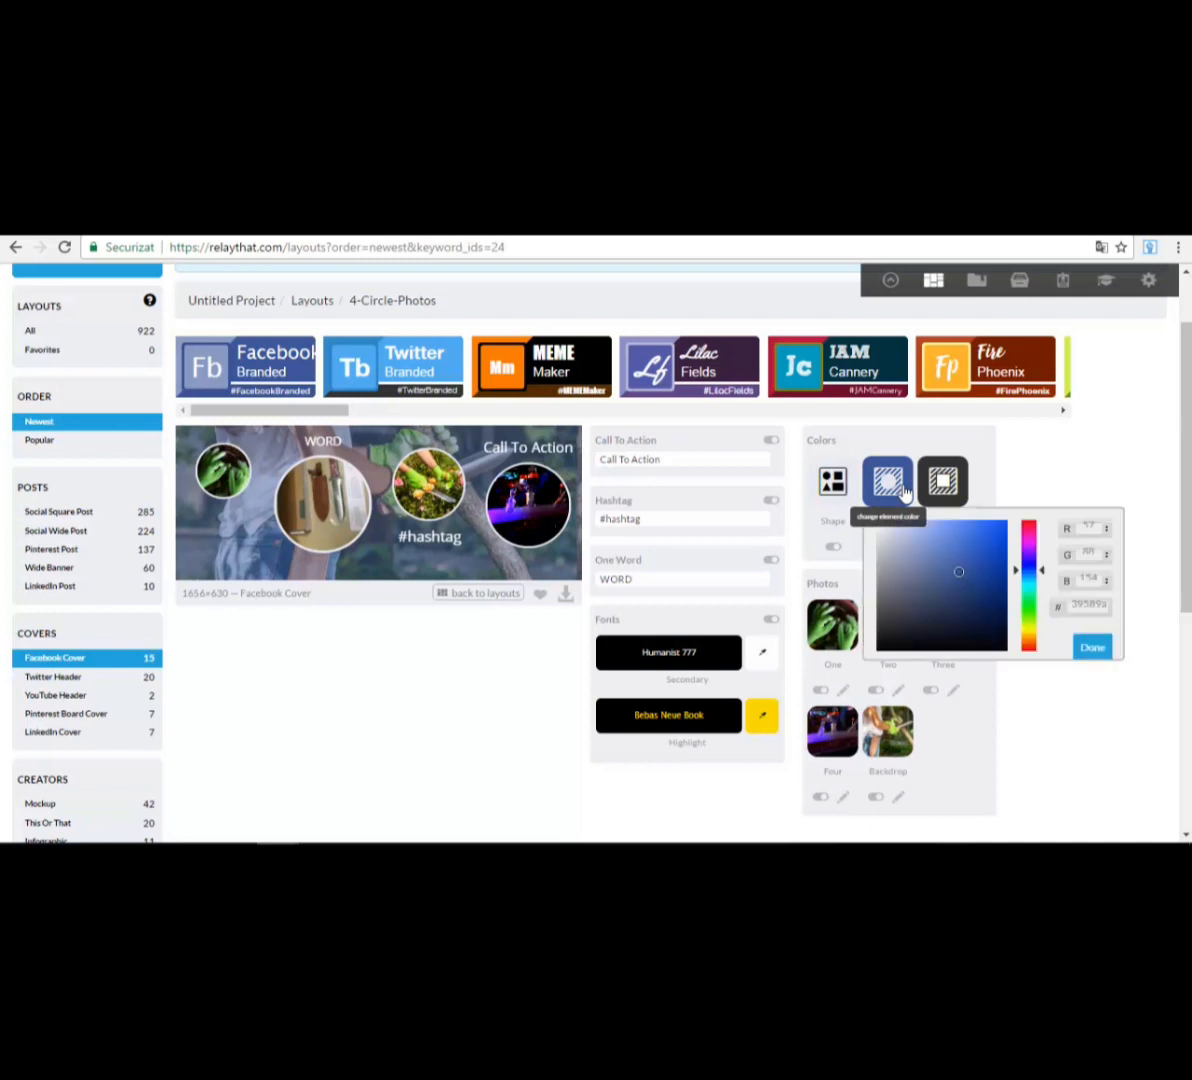
pyautogui.click(951, 602)
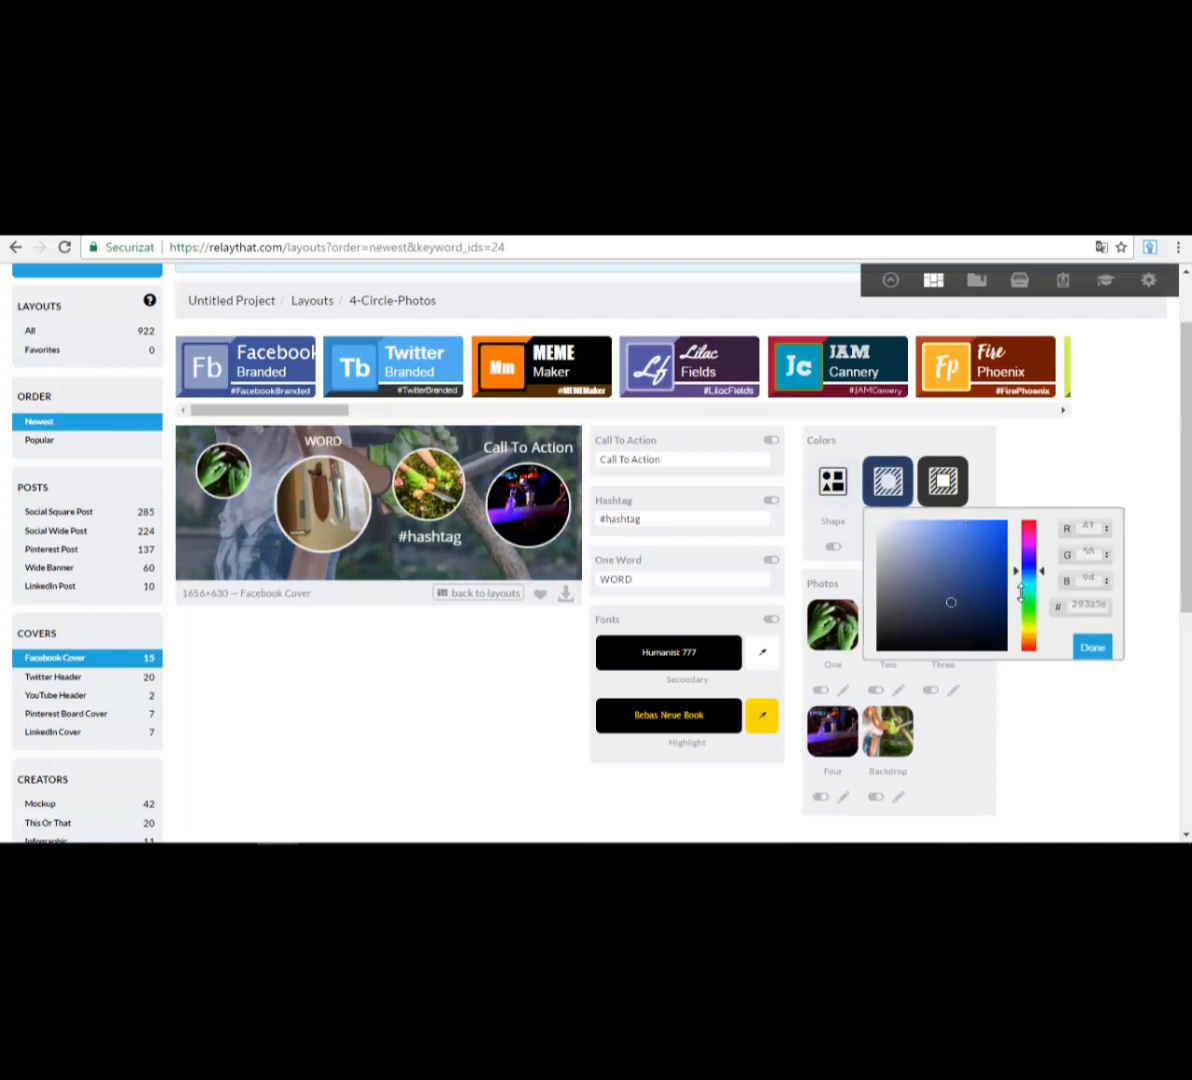
pyautogui.moveTo(1042, 577); pyautogui.dragTo(1043, 609)
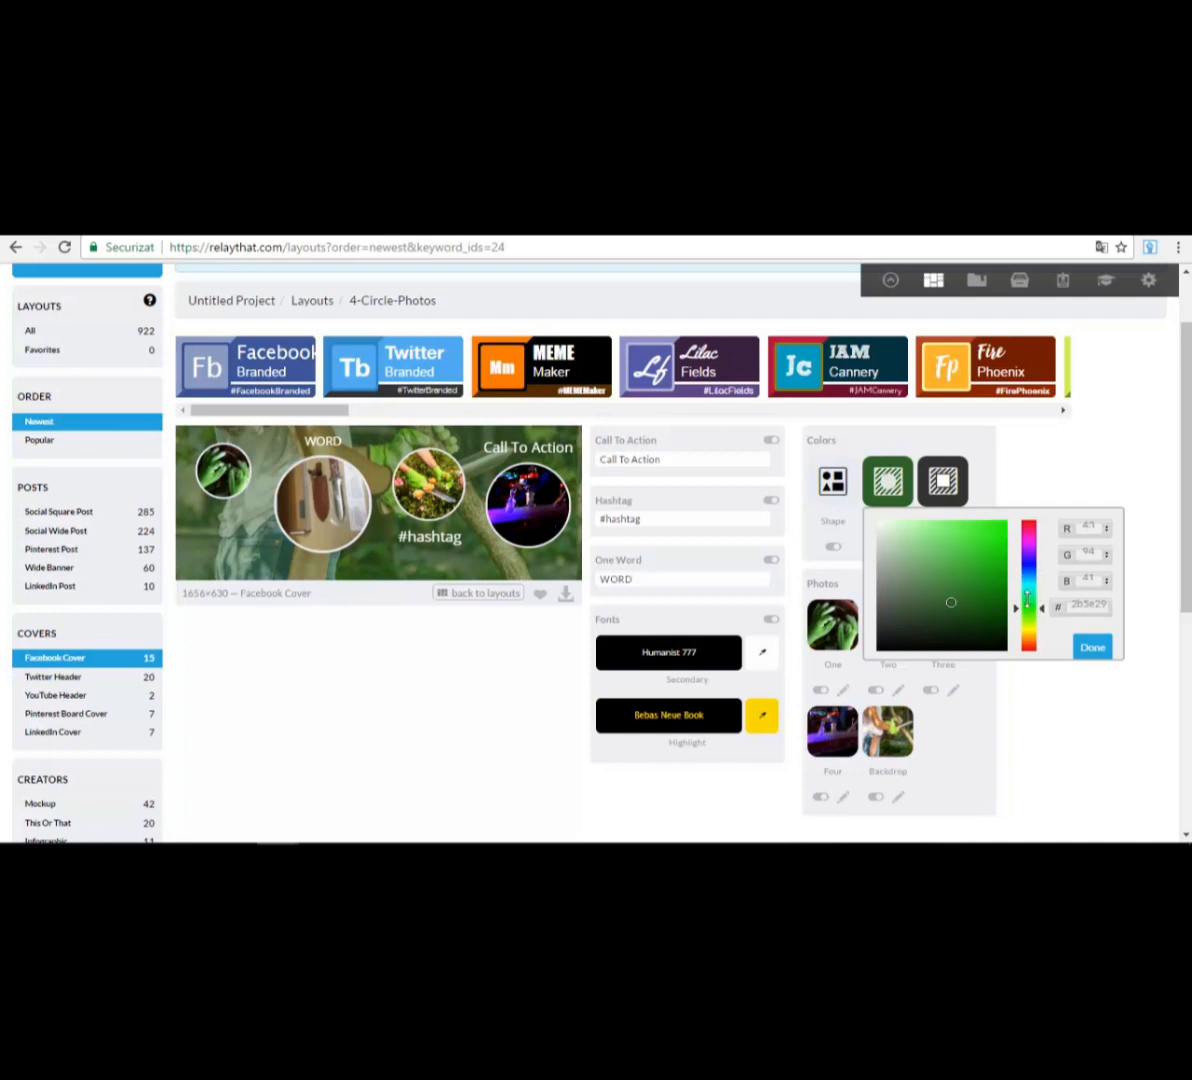
pyautogui.click(1098, 650)
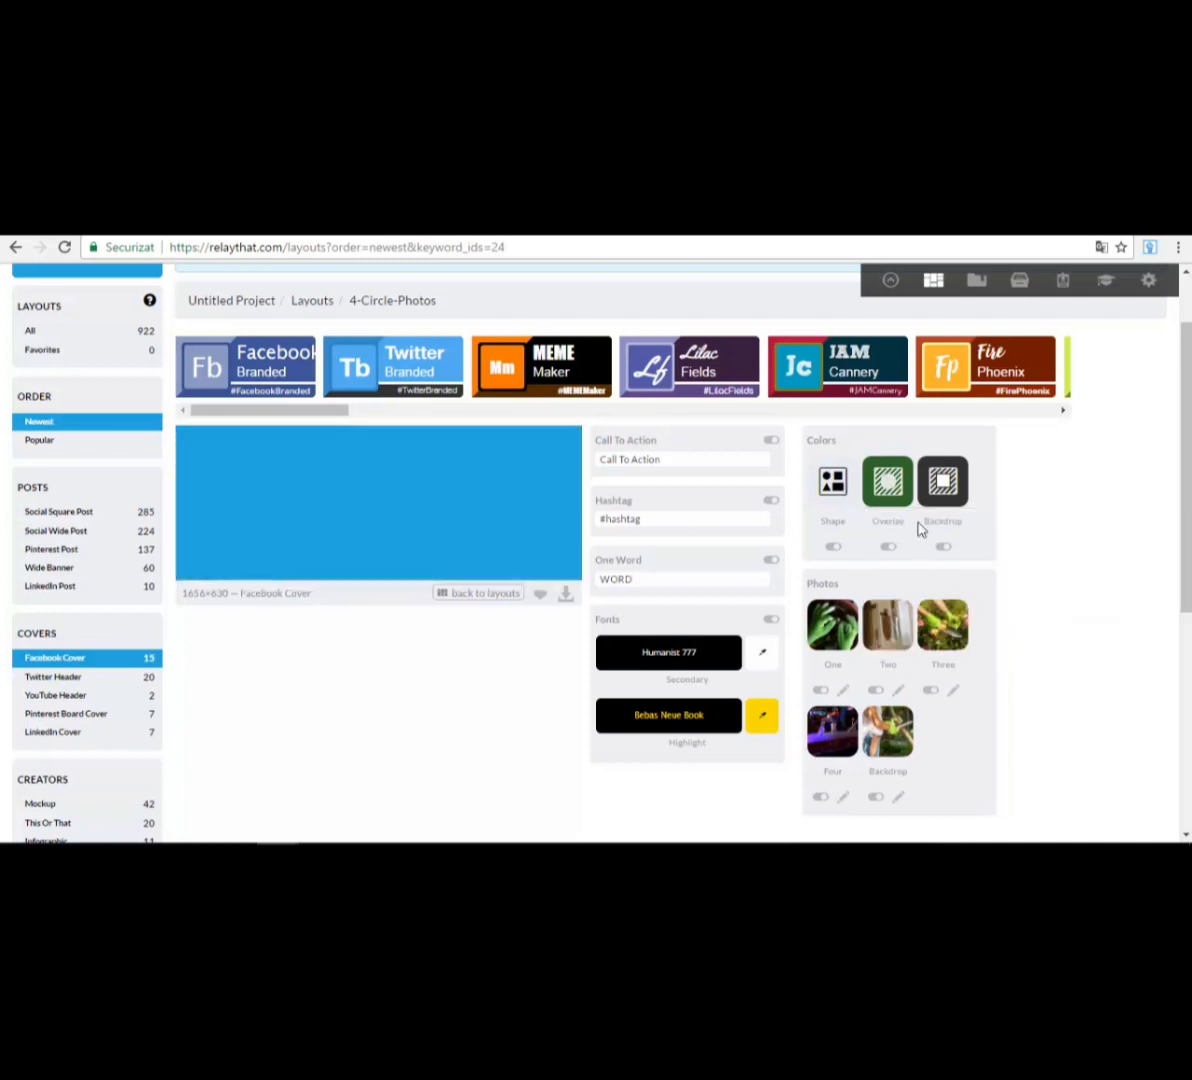
# - Open the cover's Backdrop colour for editing
pyautogui.click(950, 490)
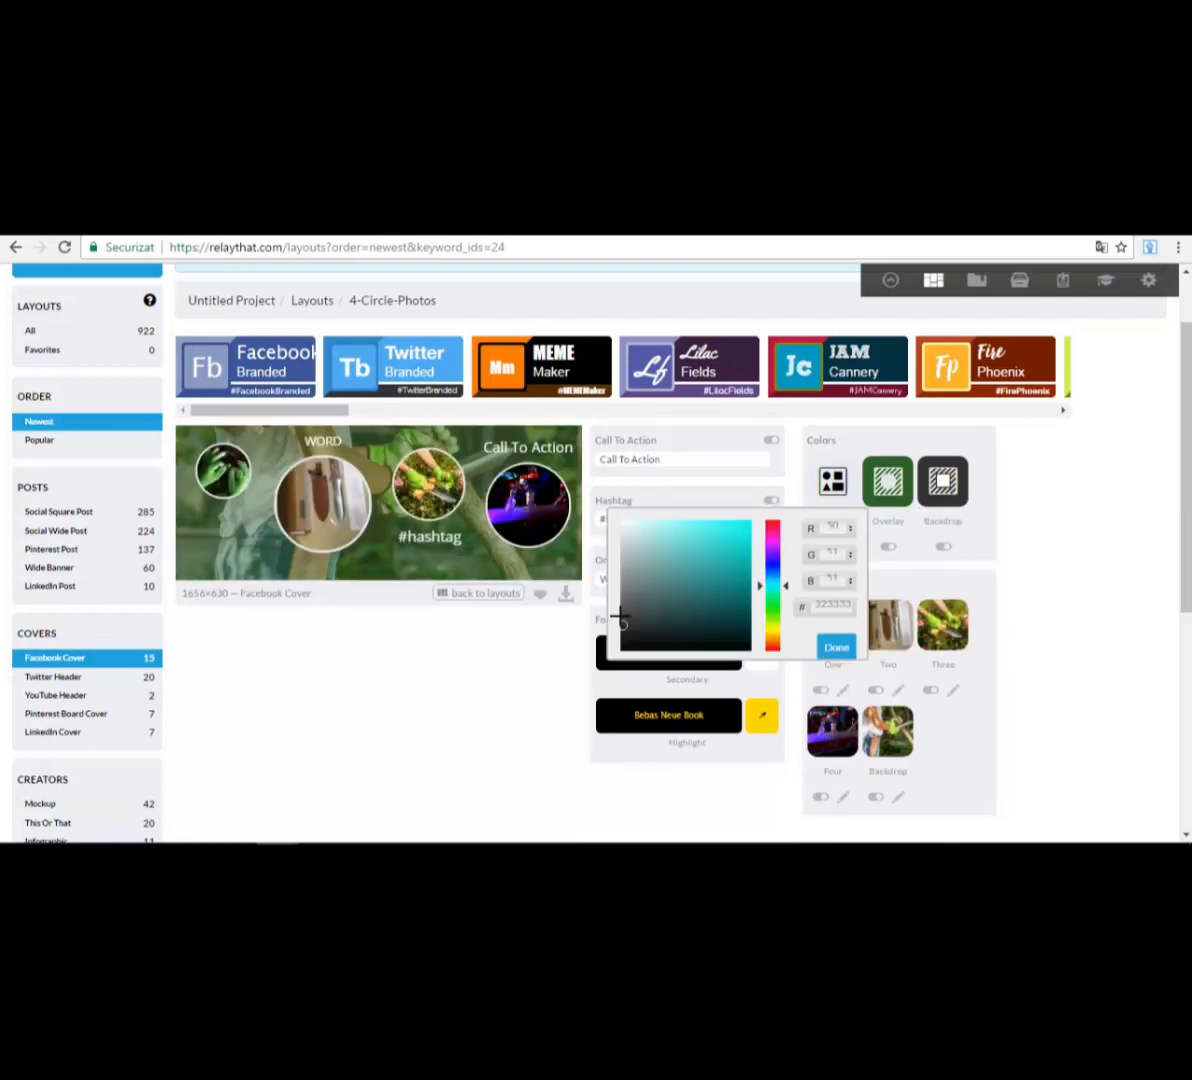
# - Set the layout's backdrop color to teal #58cccc and change the Call To Action text to "Test 1"
pyautogui.moveTo(620, 620)
pyautogui.mouseDown()
pyautogui.moveTo(652, 561)
pyautogui.moveTo(716, 593)
pyautogui.moveTo(694, 617)
pyautogui.moveTo(663, 534)
pyautogui.moveTo(665, 609)
pyautogui.moveTo(696, 545)
pyautogui.mouseUp()
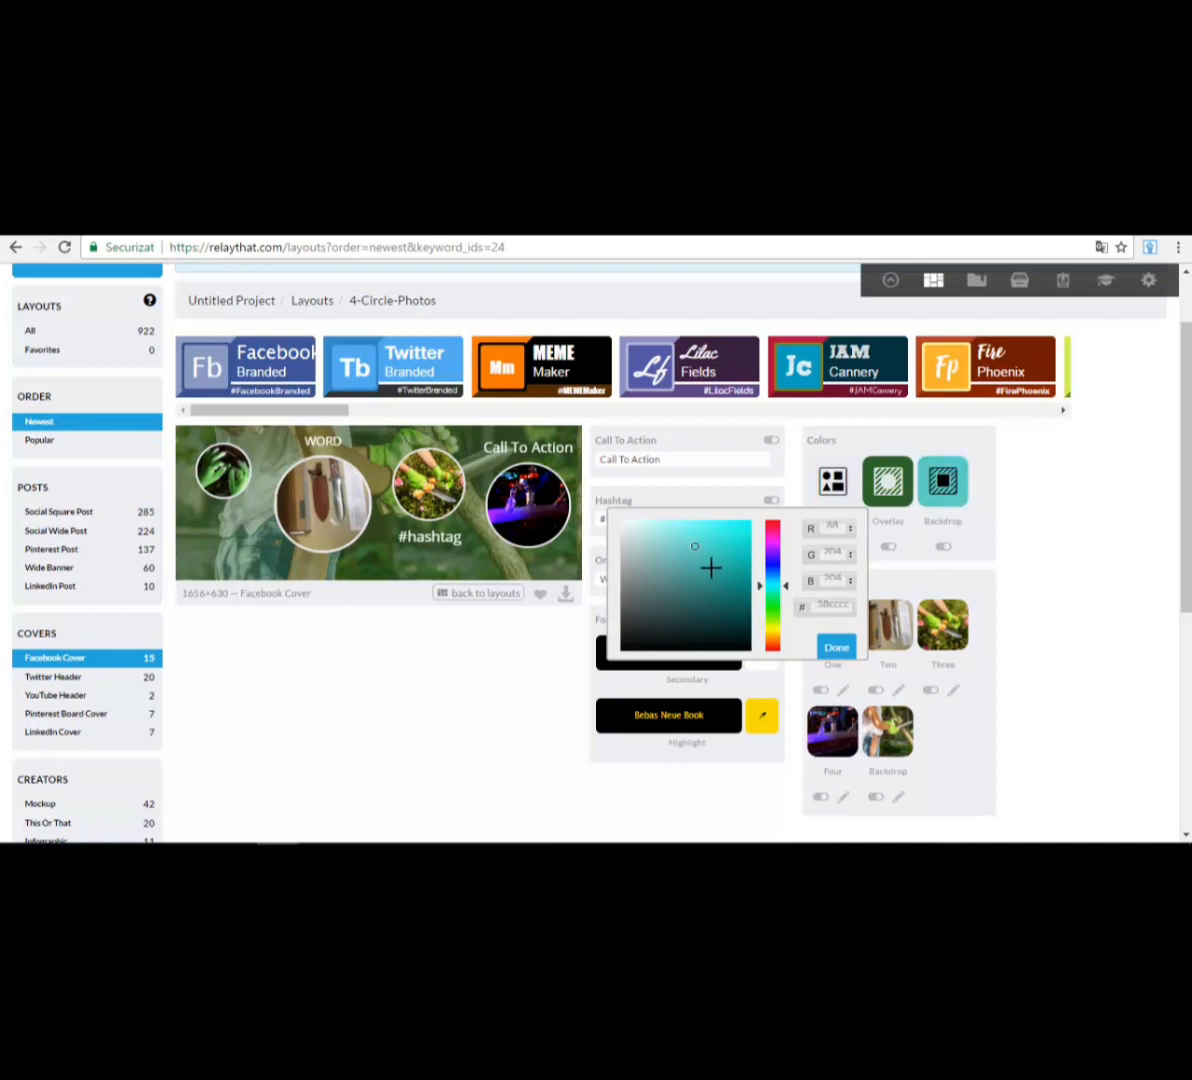
pyautogui.click(1061, 627)
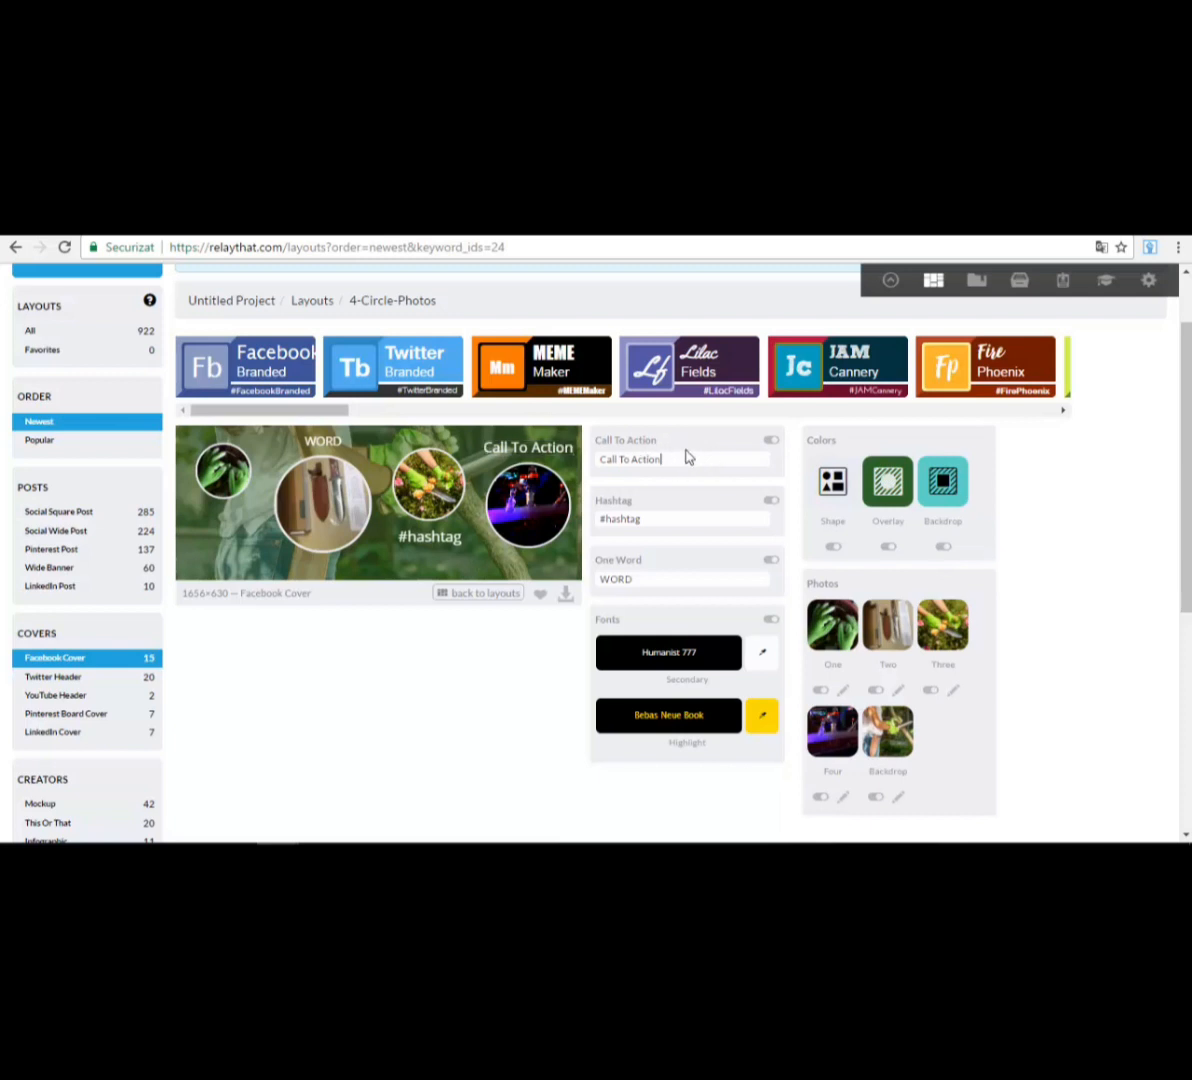
pyautogui.moveTo(681, 456); pyautogui.dragTo(596, 460)
pyautogui.write('Test 1')
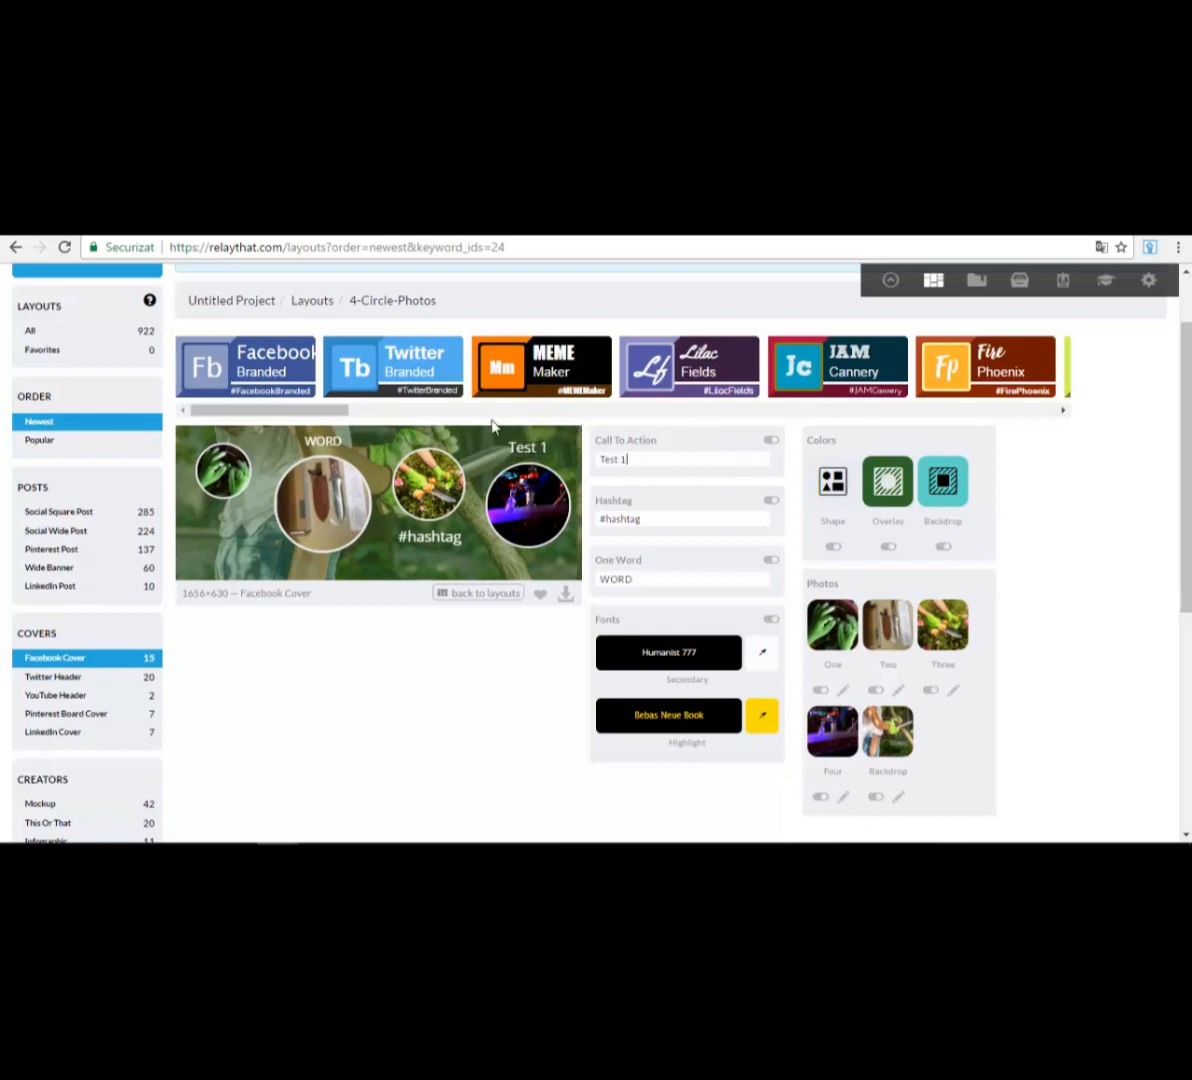
# - Apply the JAM Cannery theme to the project, replacing all of its current fonts and colors
pyautogui.scroll(-1, 658, 525)
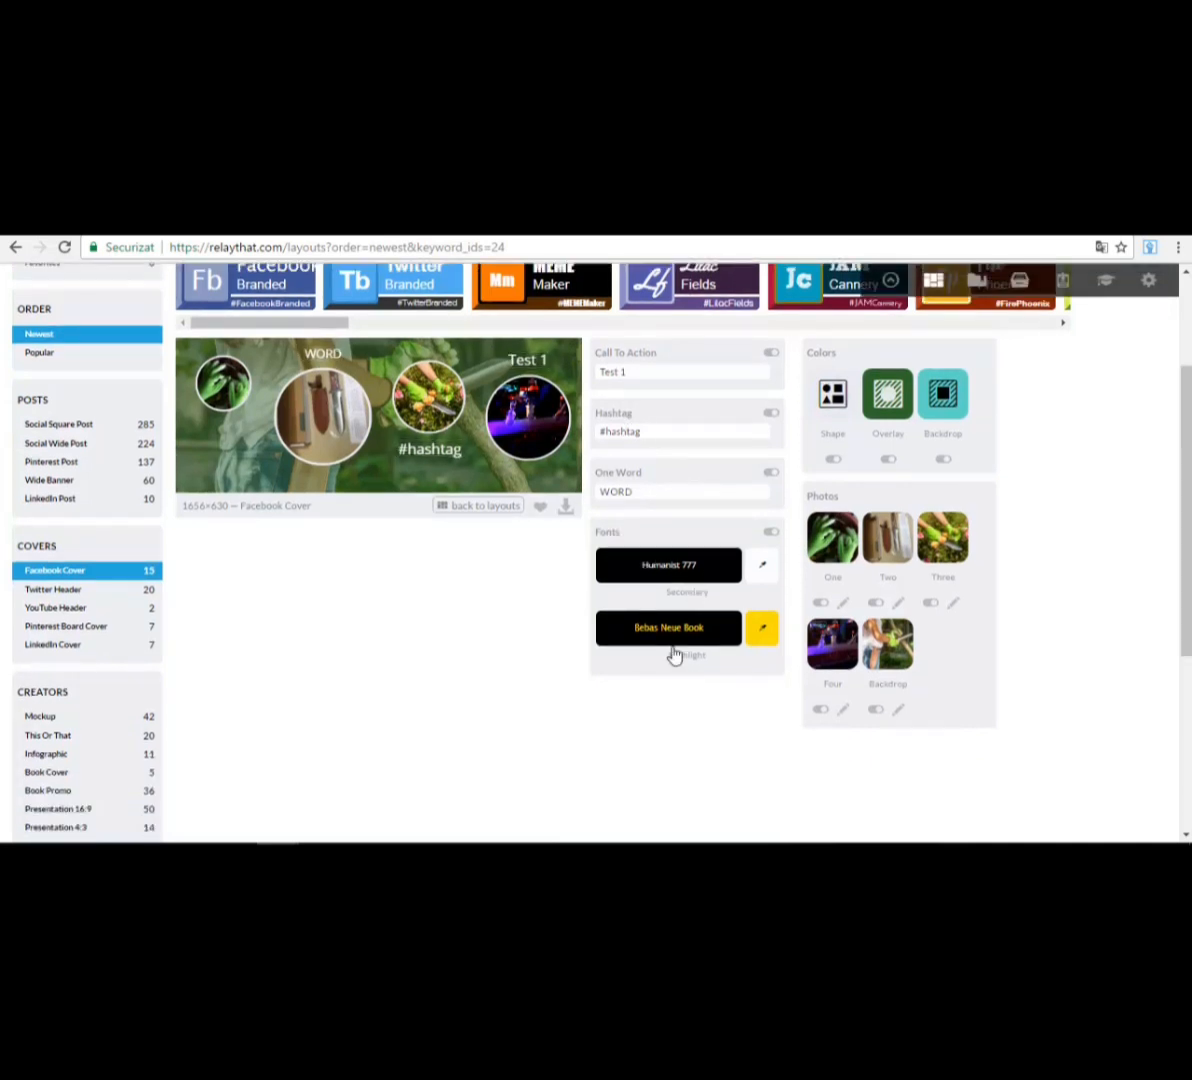
pyautogui.scroll(2, 641, 657)
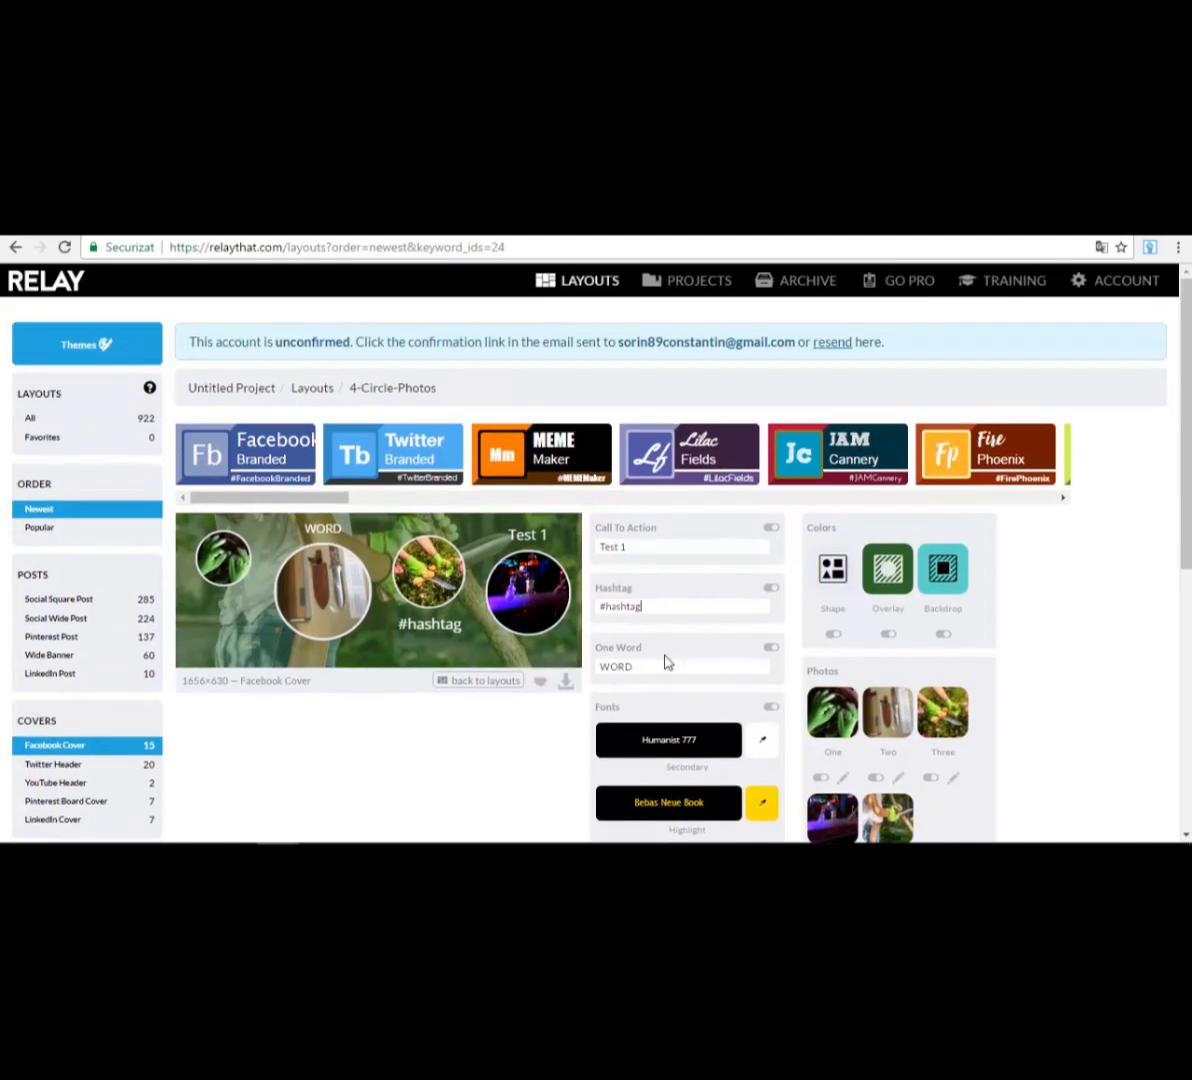
pyautogui.scroll(-1, 687, 647)
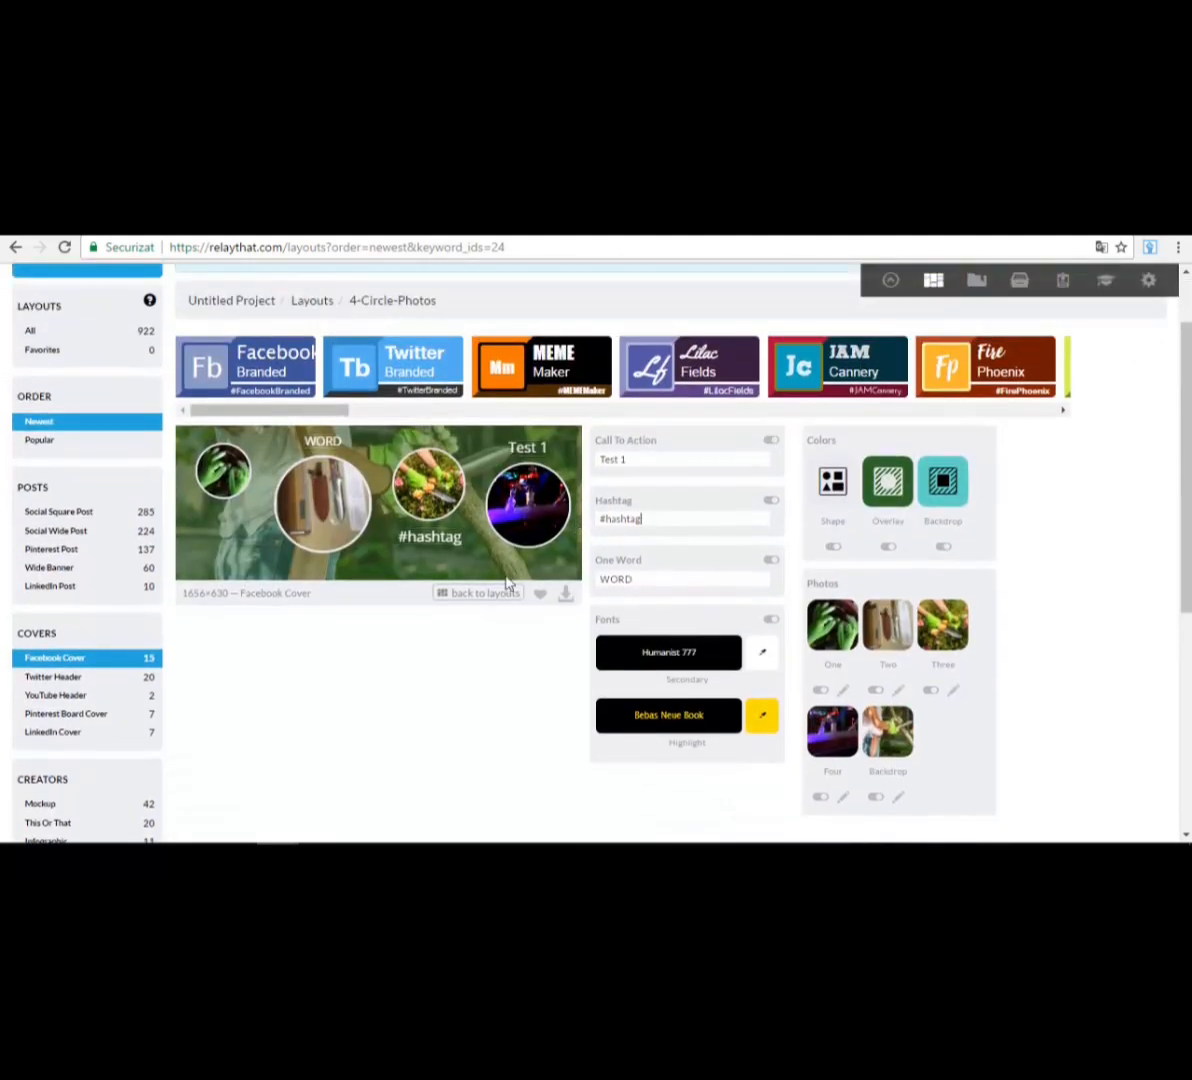
pyautogui.scroll(1, 750, 575)
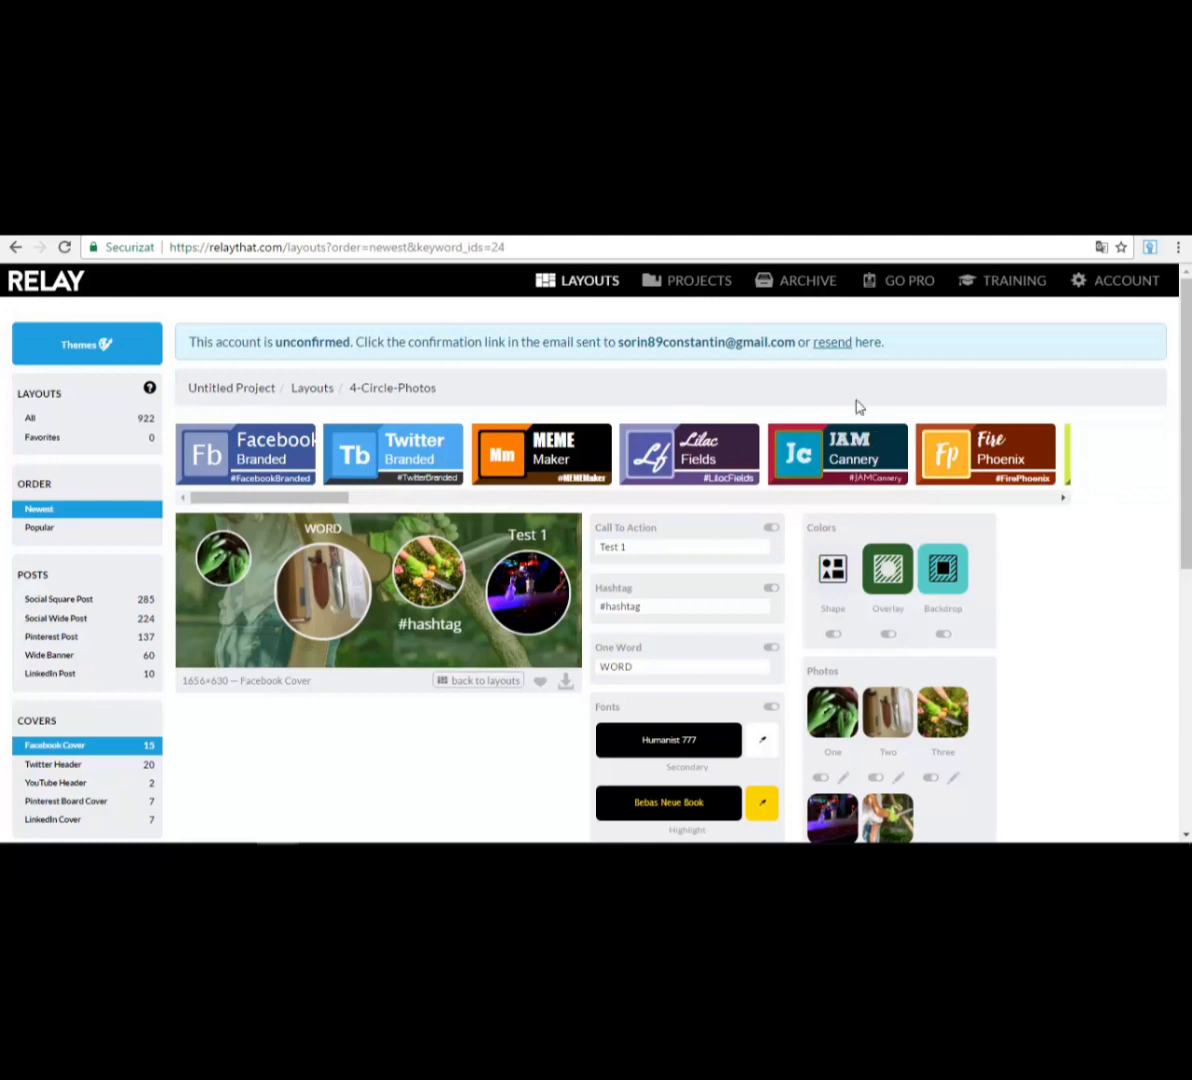
pyautogui.click(881, 449)
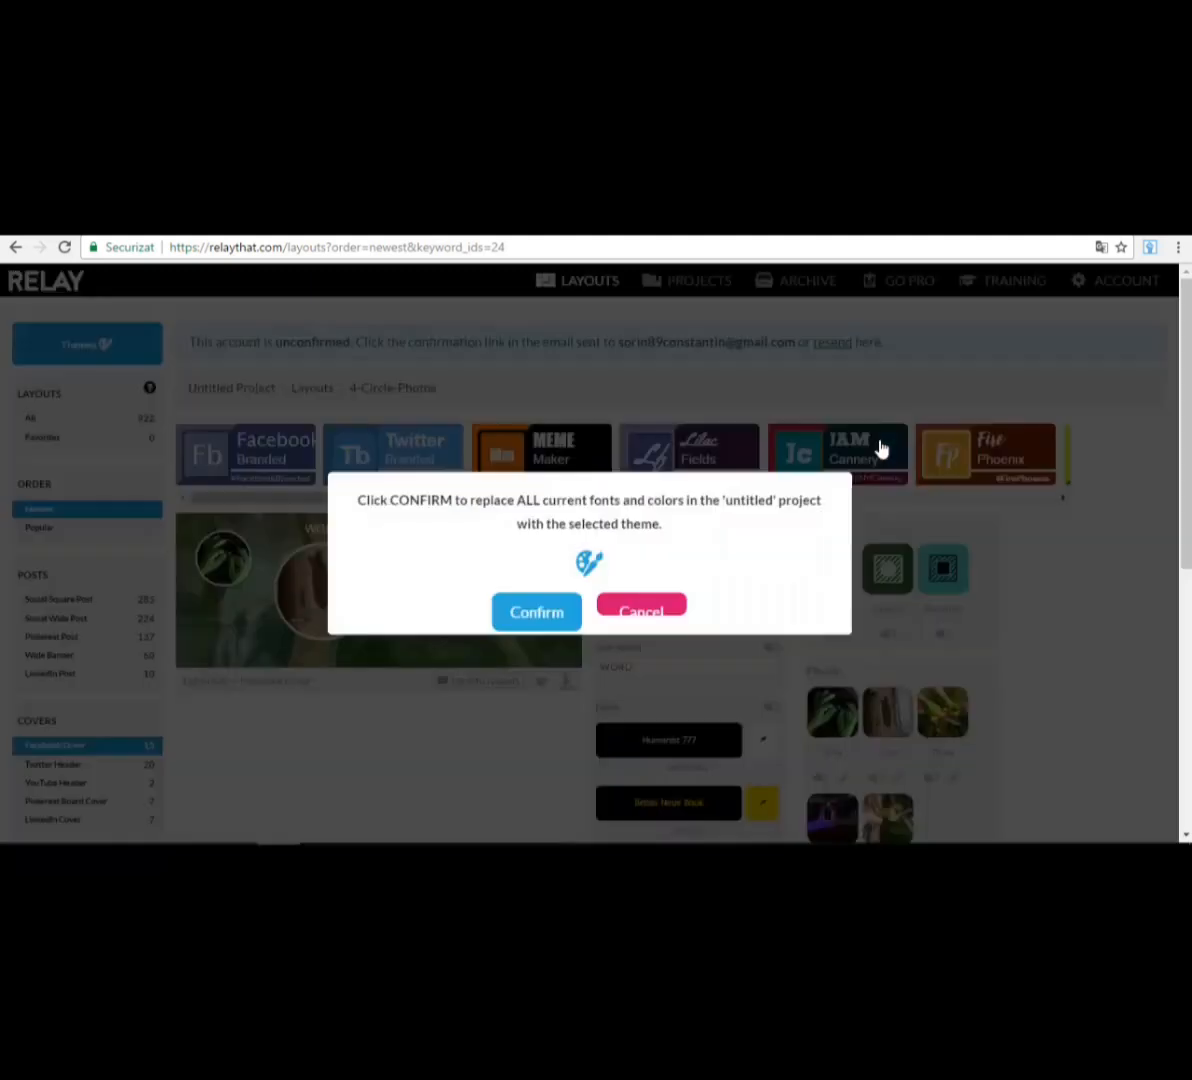
pyautogui.click(534, 616)
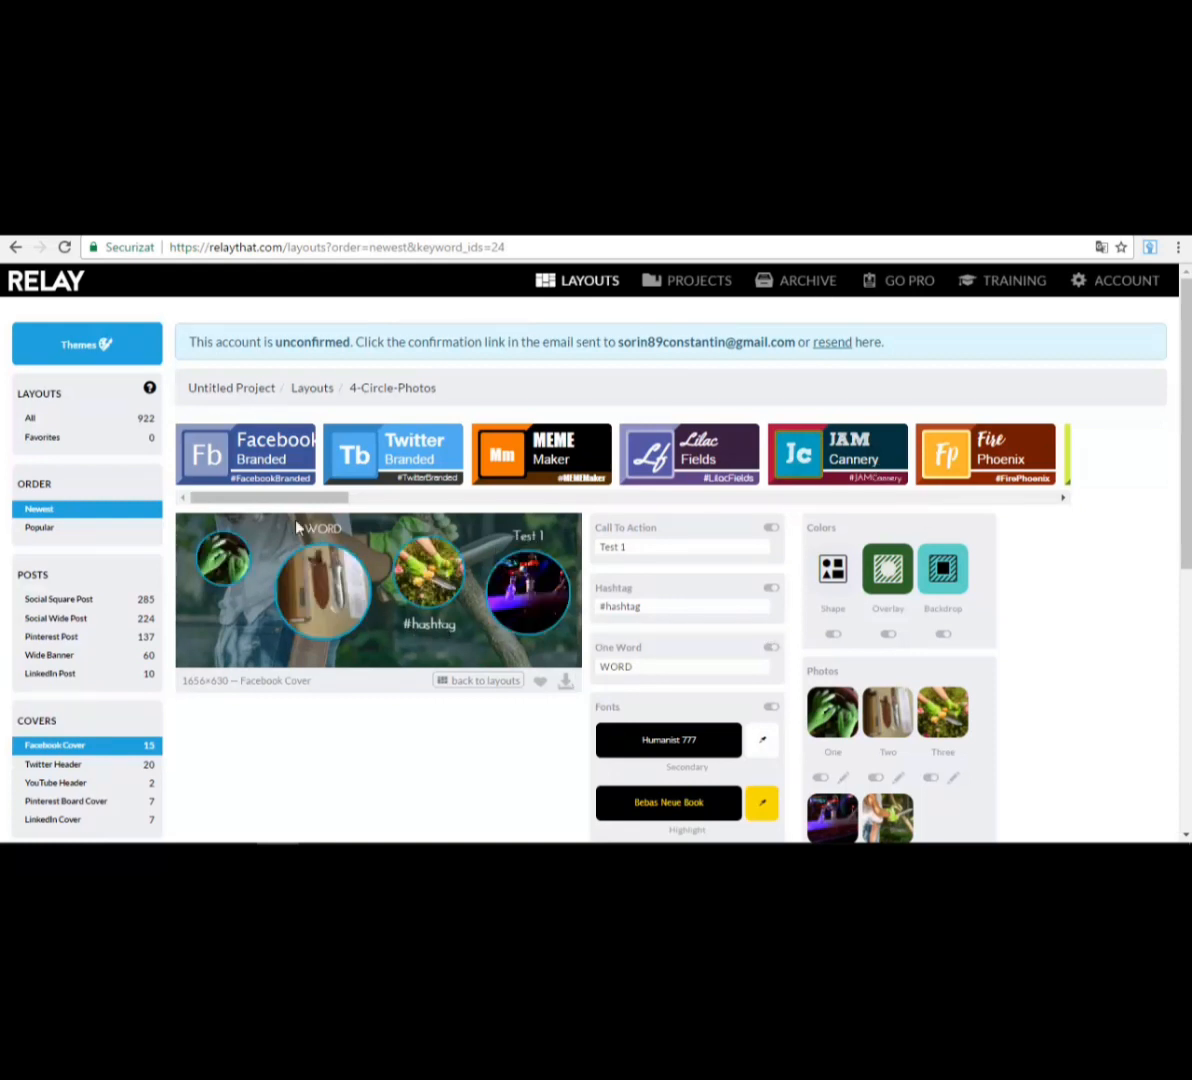
# - Download the 4-Circle-Photos Facebook cover as a PNG image and open the downloaded file
pyautogui.scroll(-3, 563, 580)
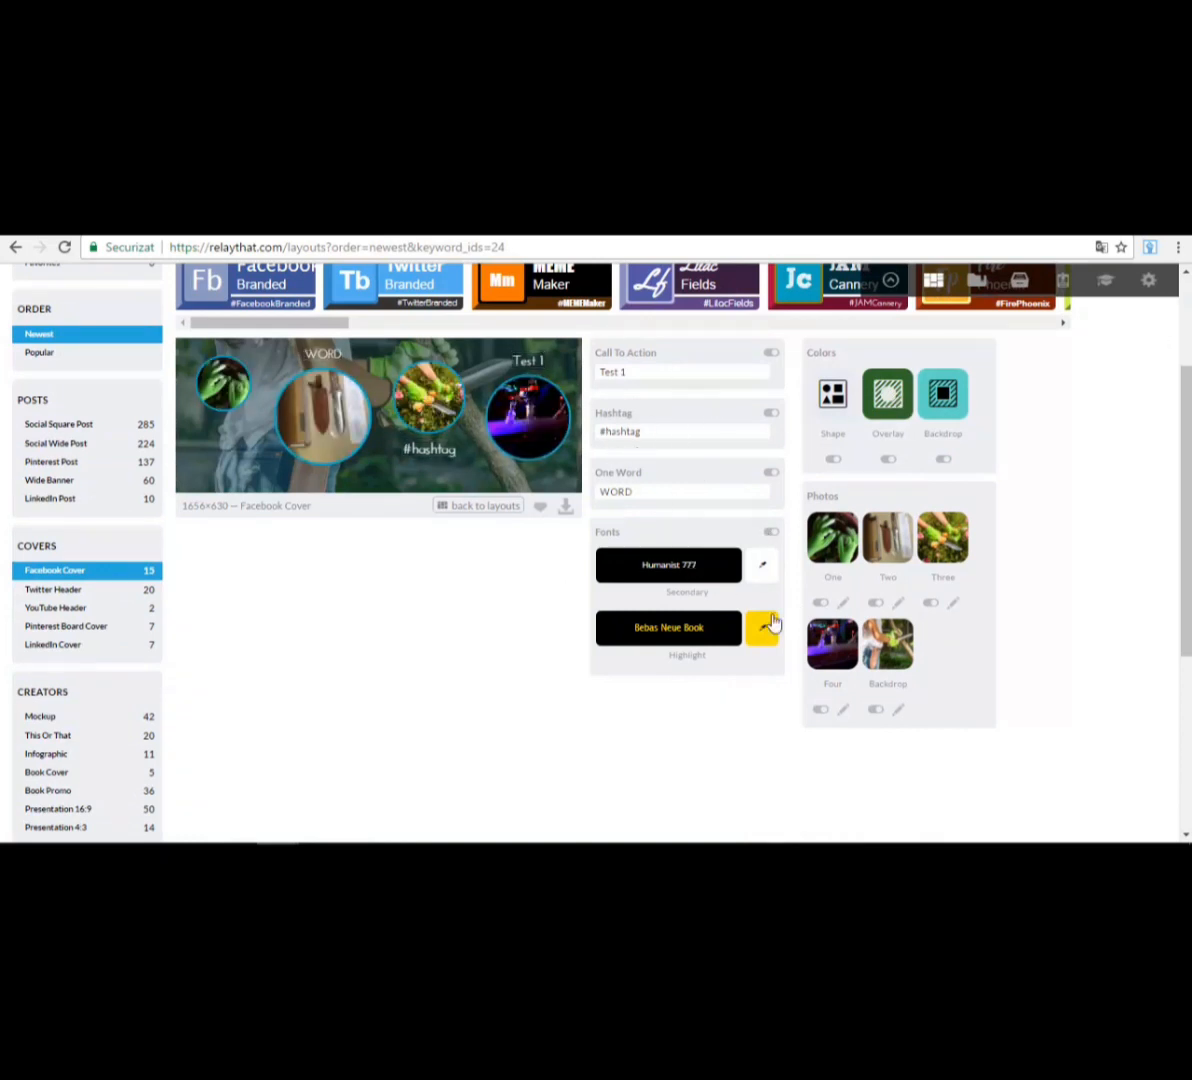
pyautogui.scroll(3, 632, 498)
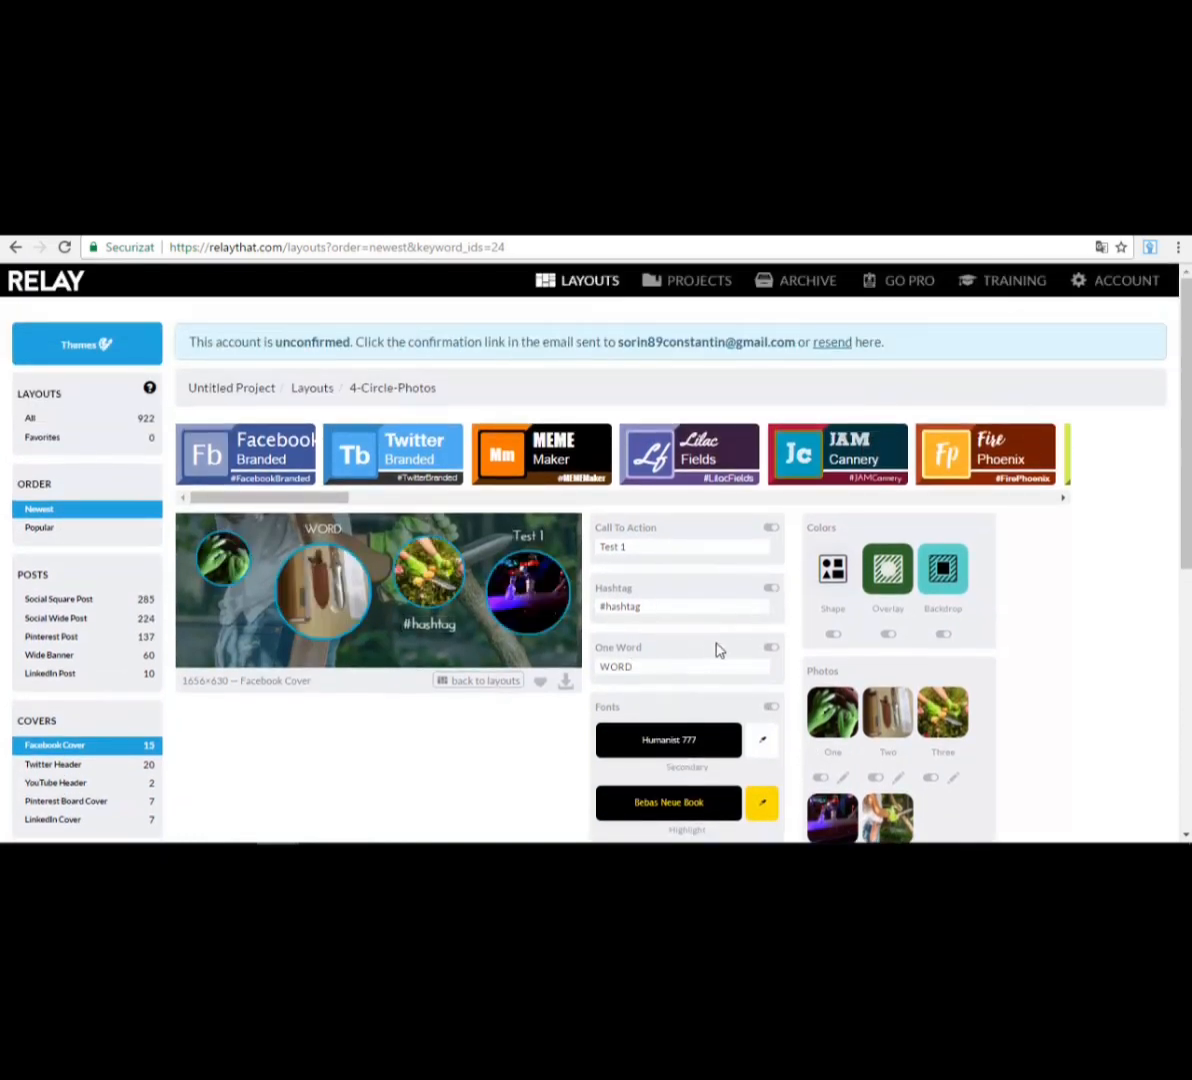
pyautogui.scroll(-1, 760, 580)
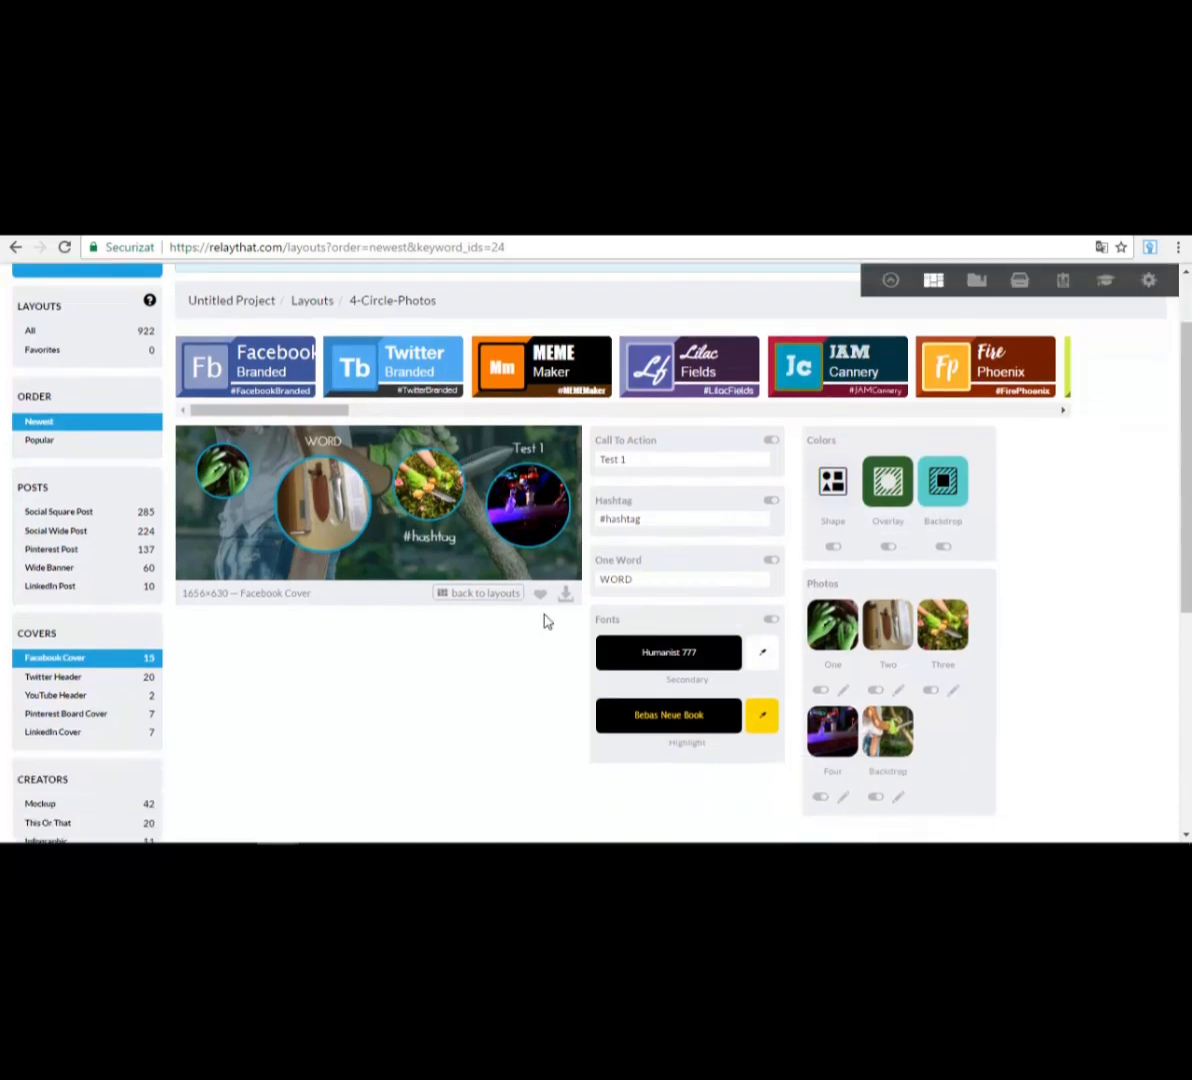
pyautogui.scroll(1, 600, 580)
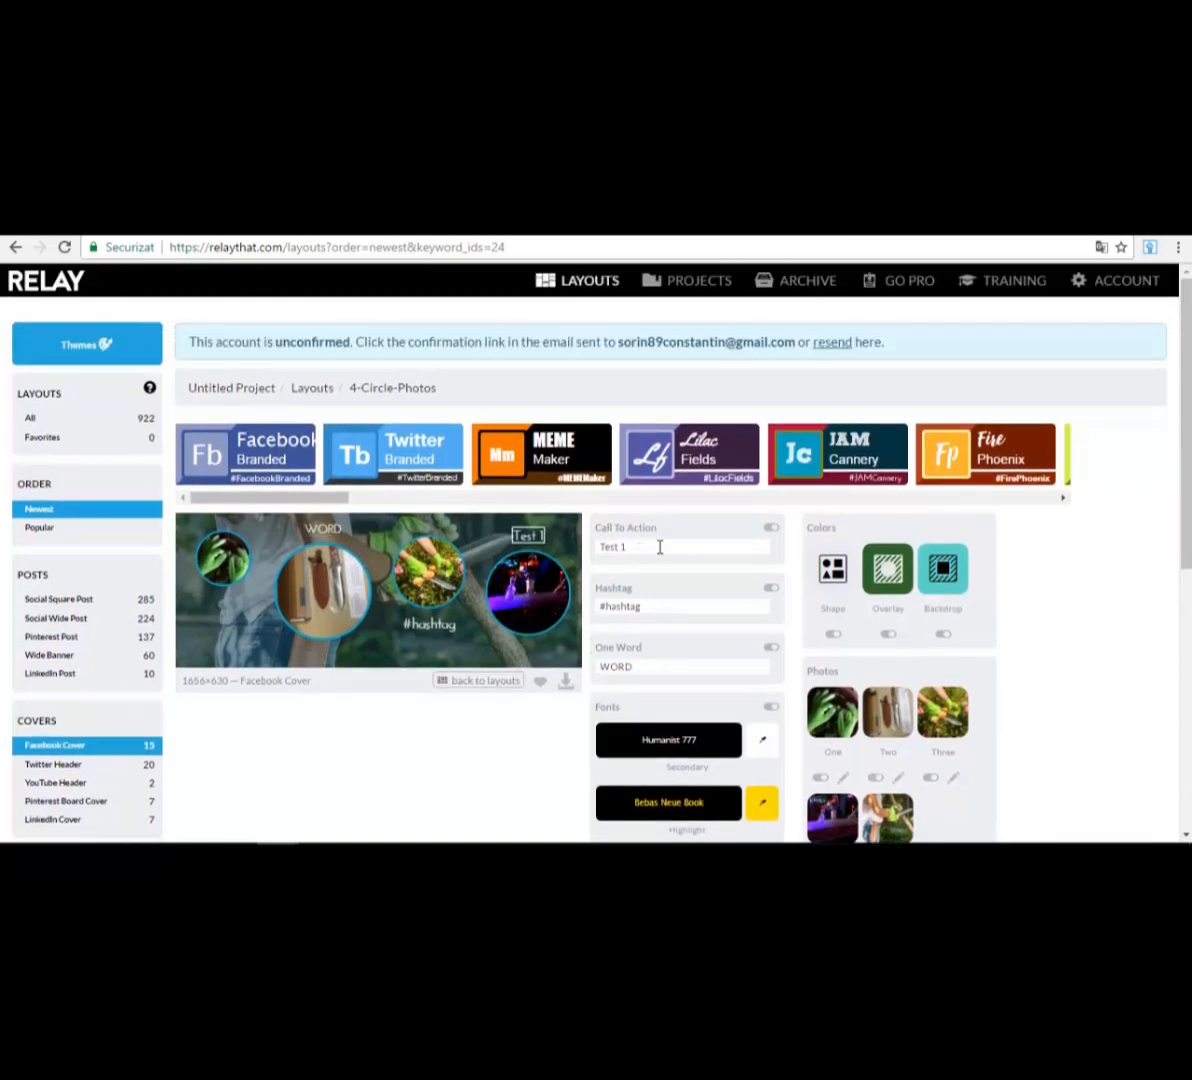
pyautogui.click(565, 687)
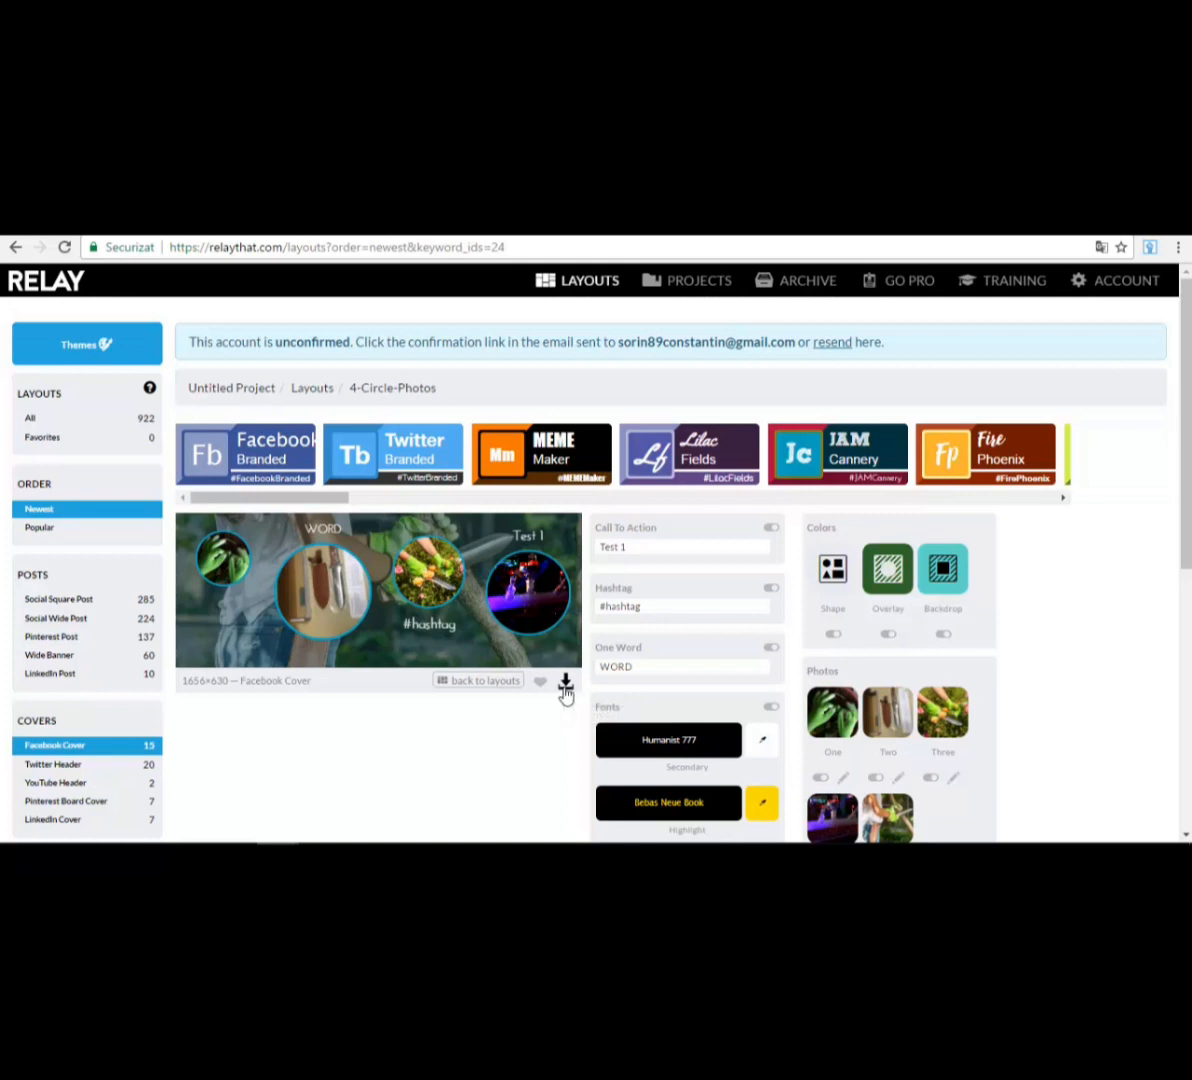
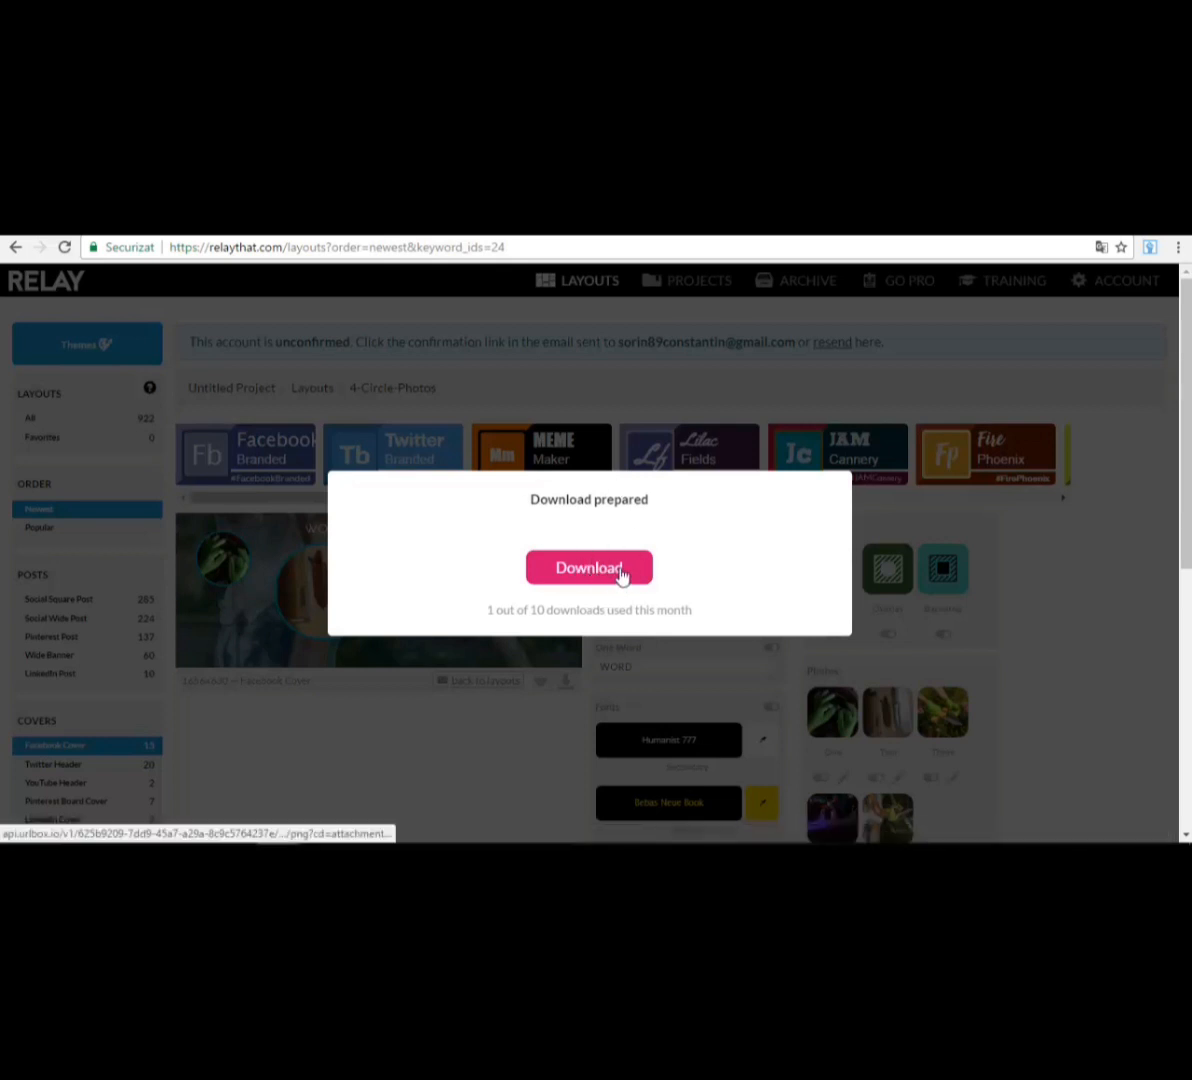
pyautogui.click(621, 572)
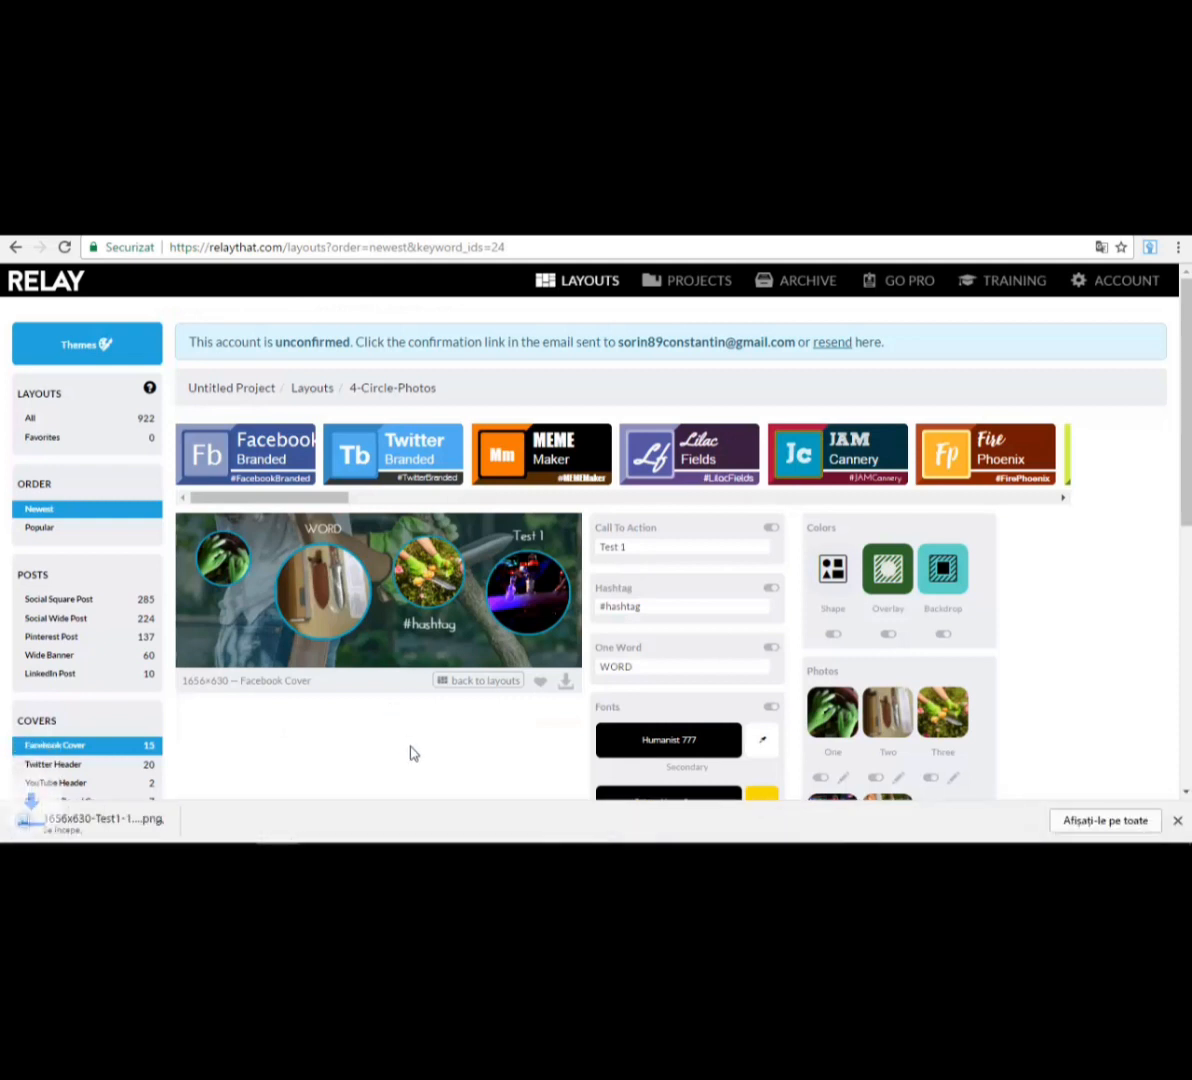
pyautogui.click(127, 826)
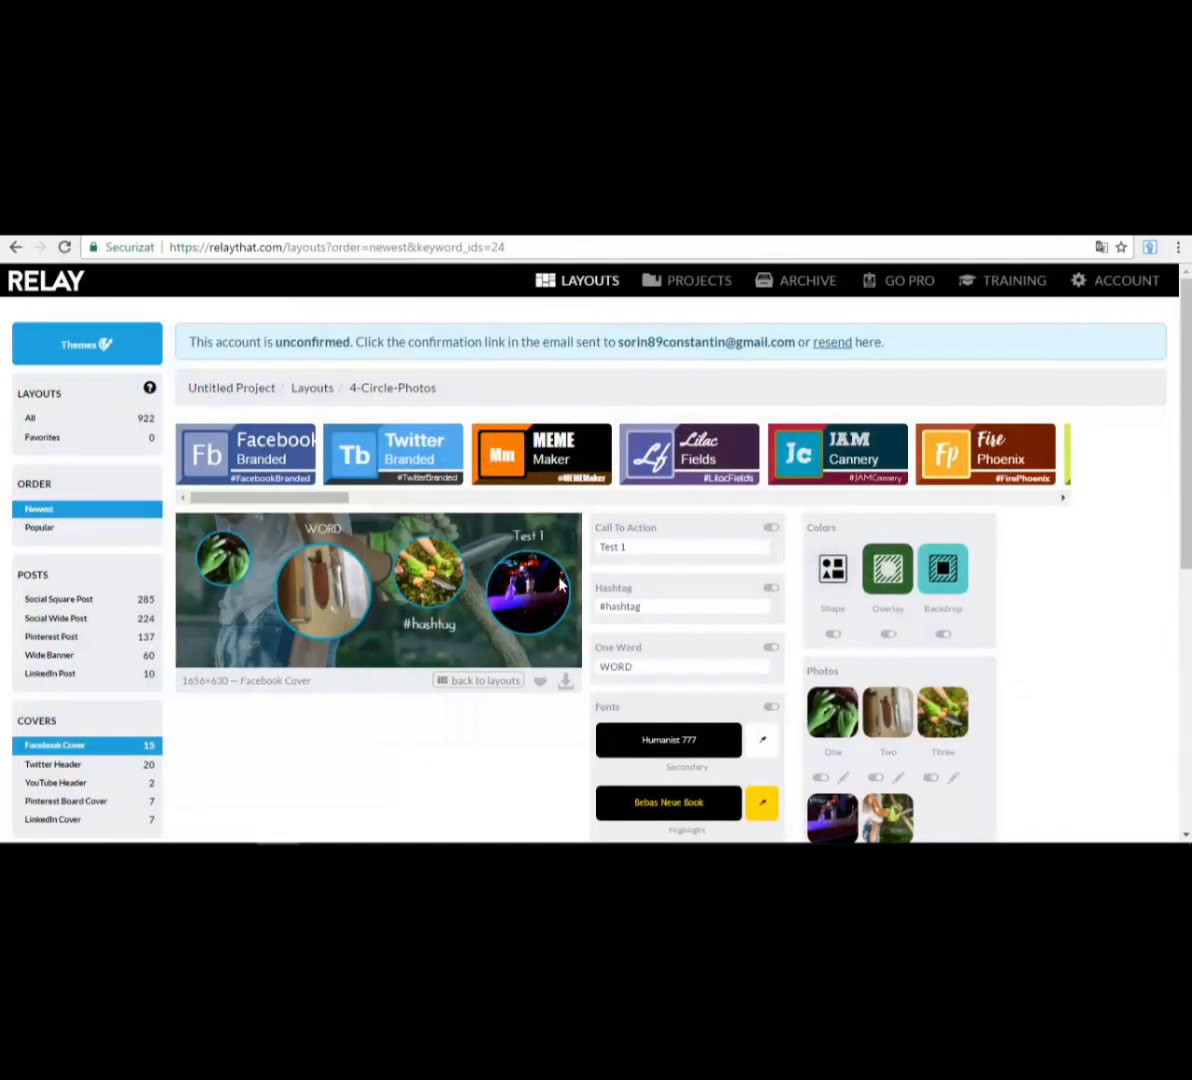
# - Show the Social Square Post layouts for the project
pyautogui.scroll(-1, 320, 590)
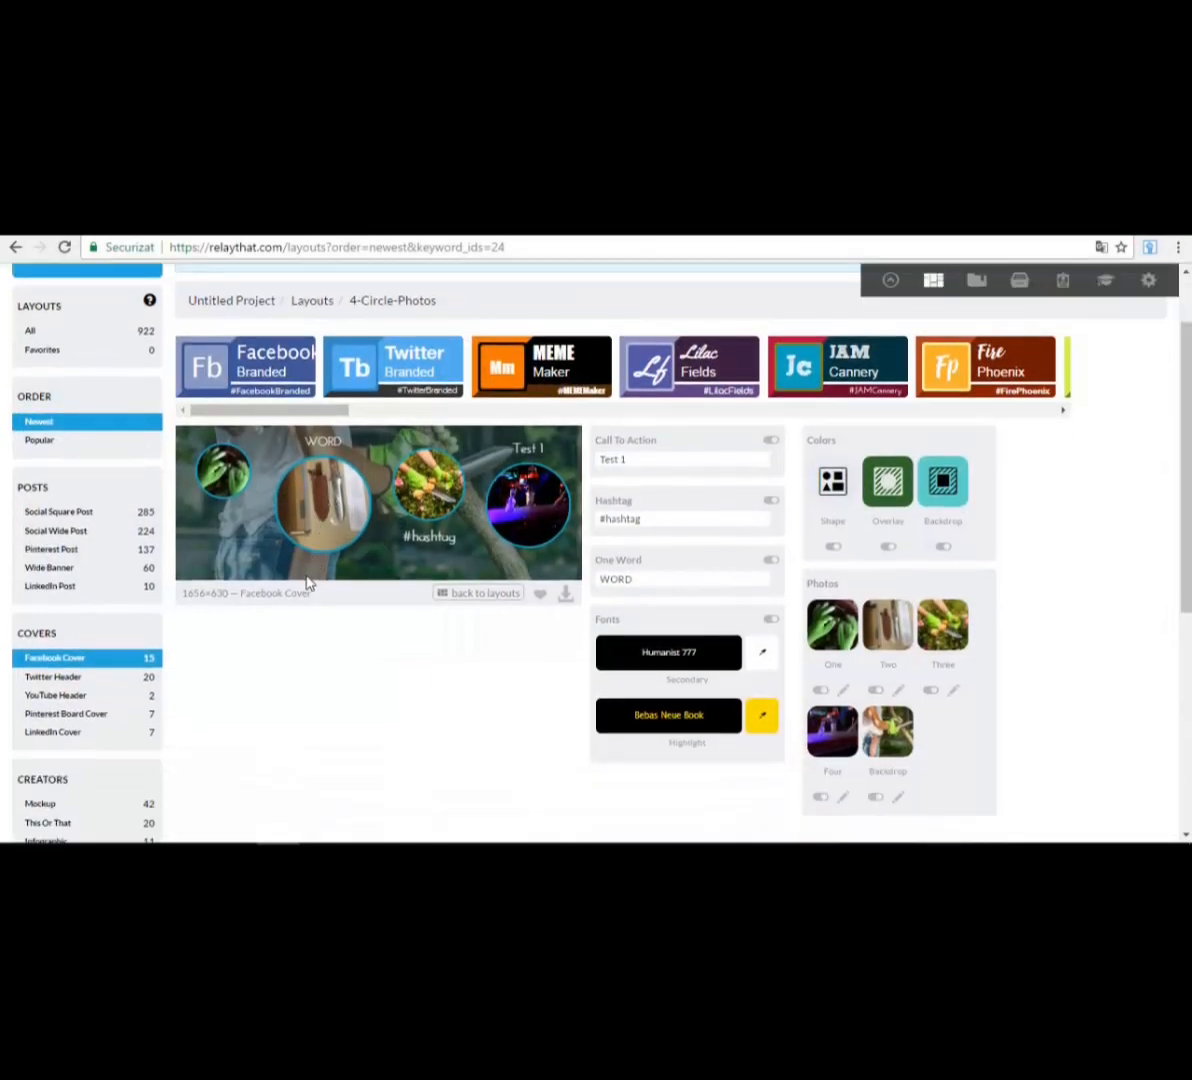
pyautogui.scroll(-1, 362, 604)
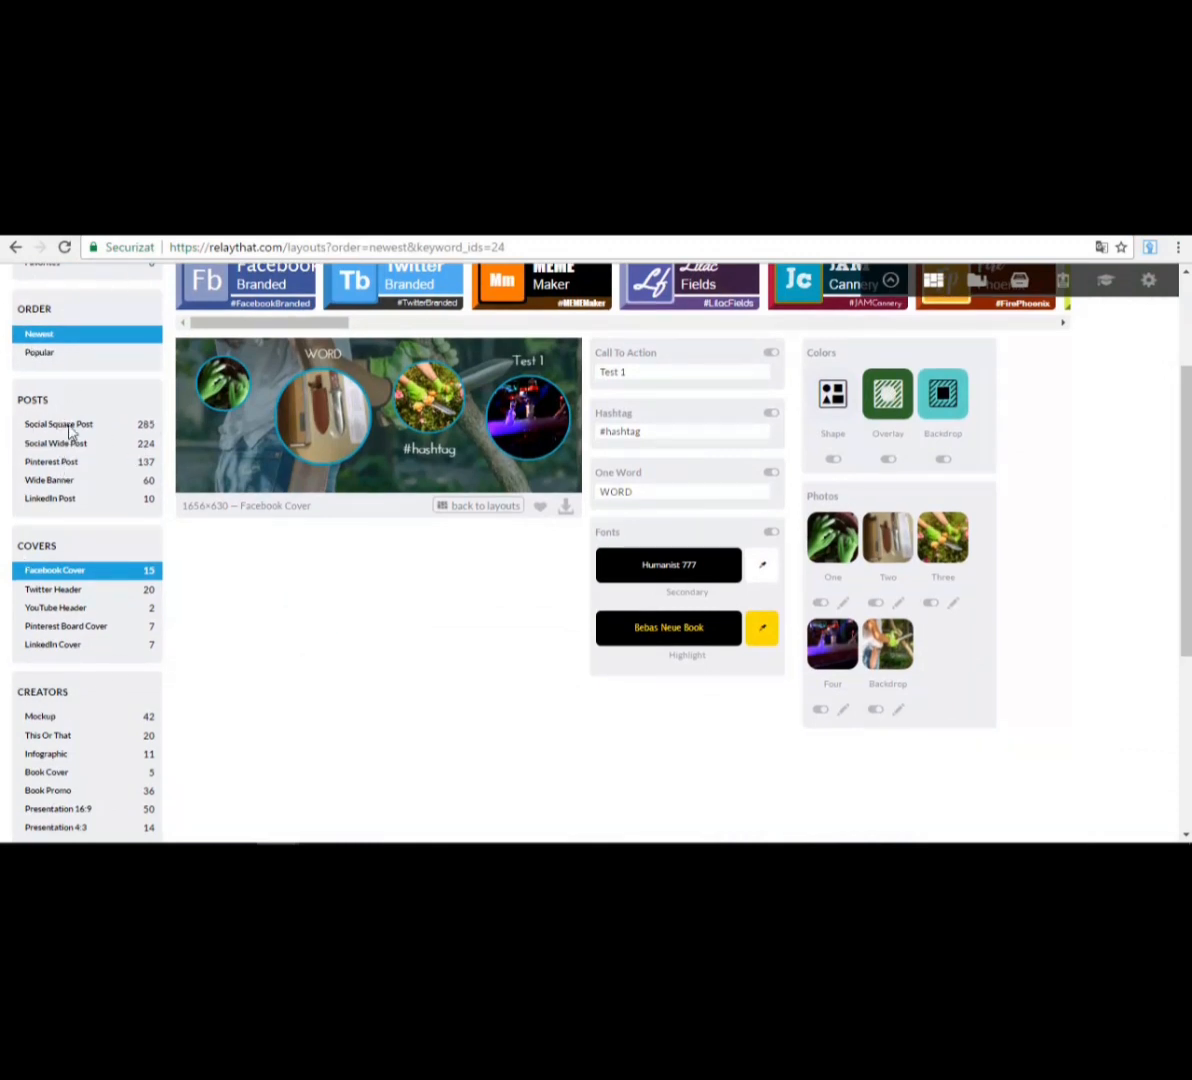
pyautogui.click(145, 428)
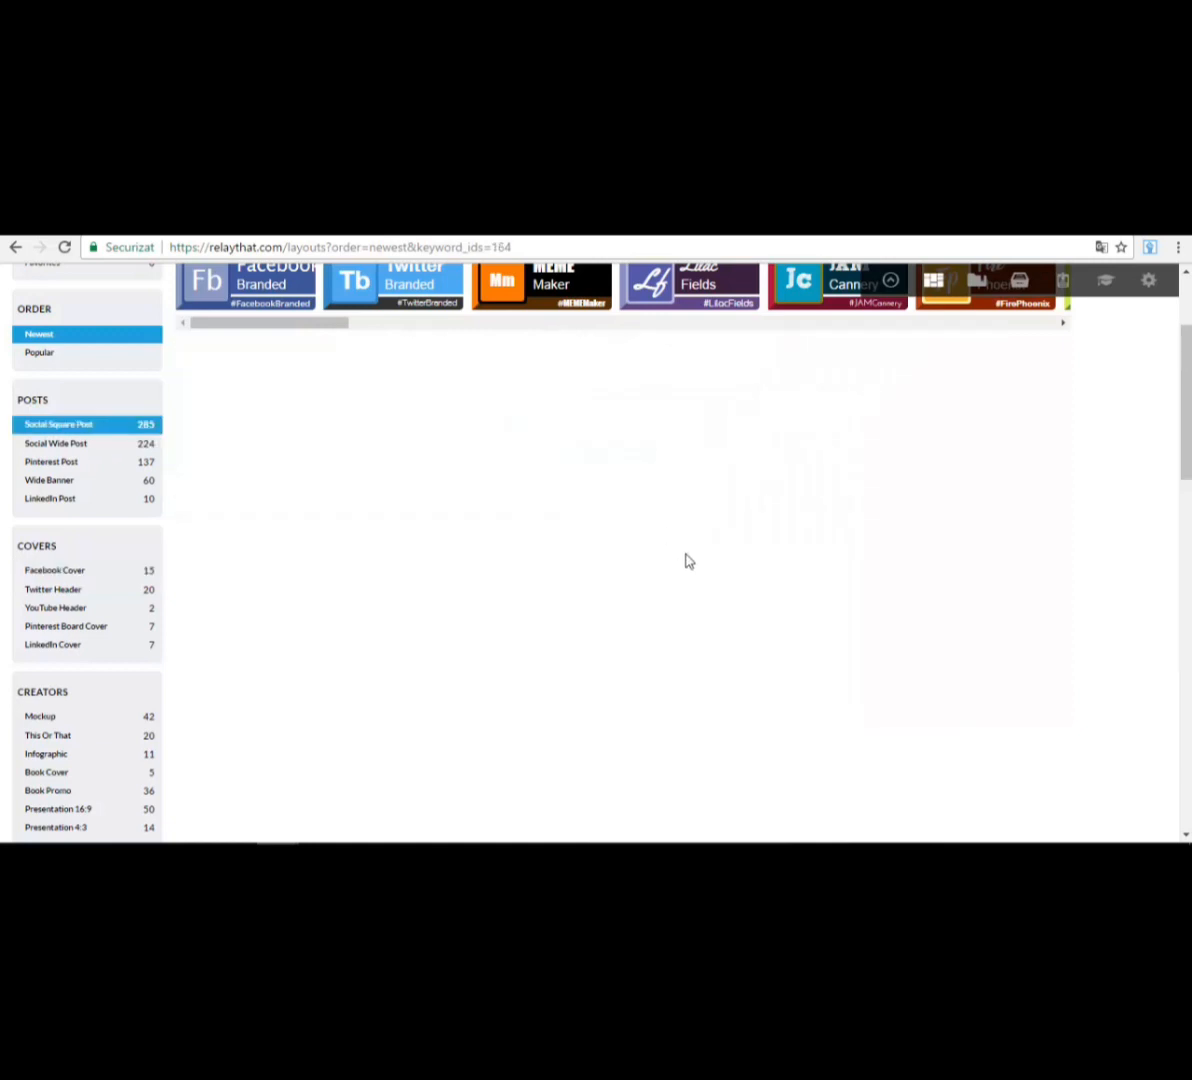
# - Examine the Social Square Post layouts to see how the project's photos, colors and texts appear in the different designs
pyautogui.scroll(-4, 615, 601)
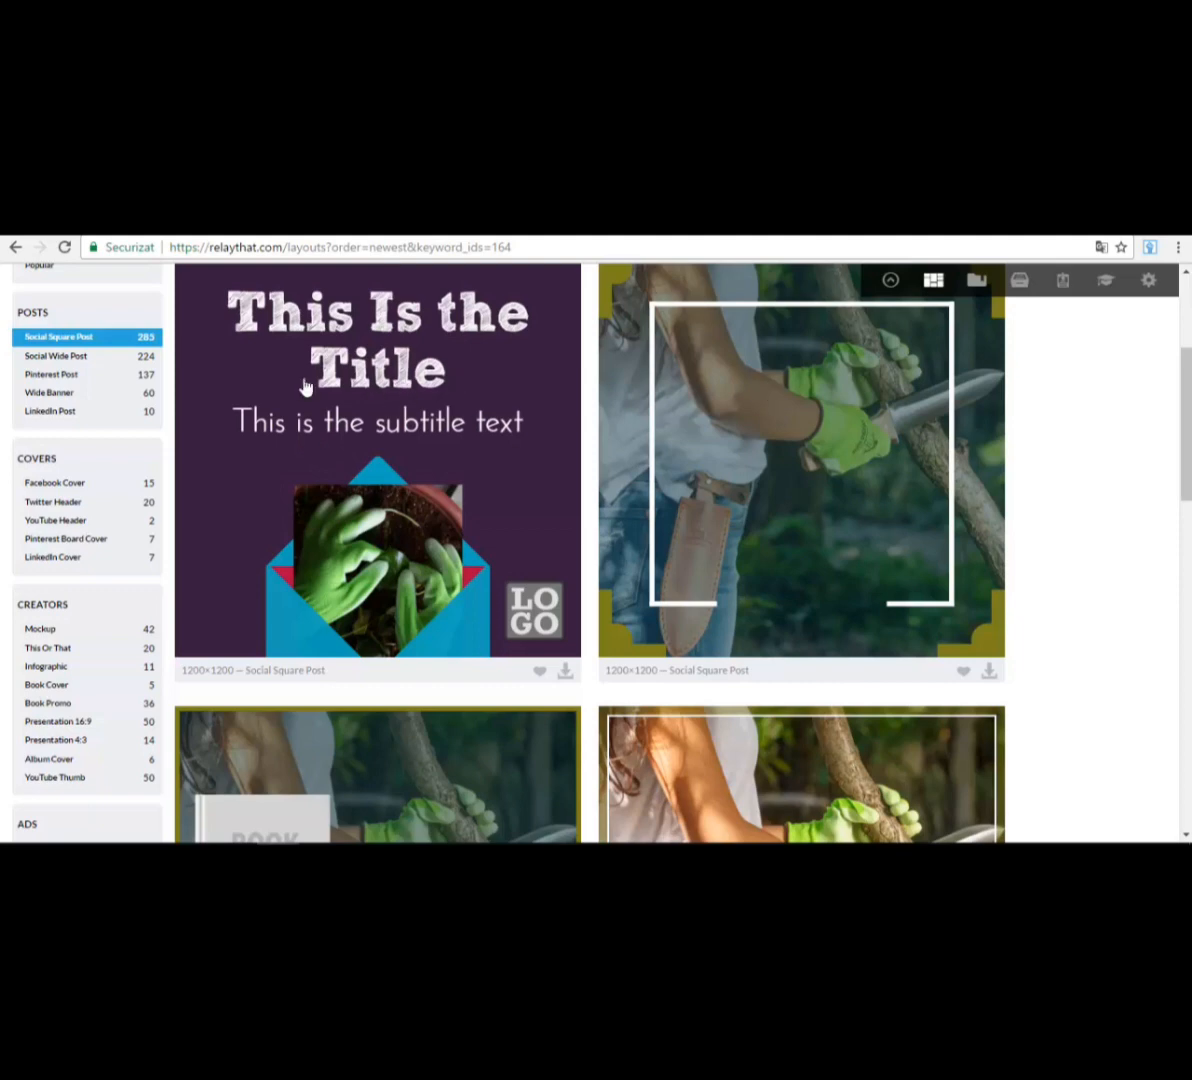
pyautogui.scroll(-6, 693, 388)
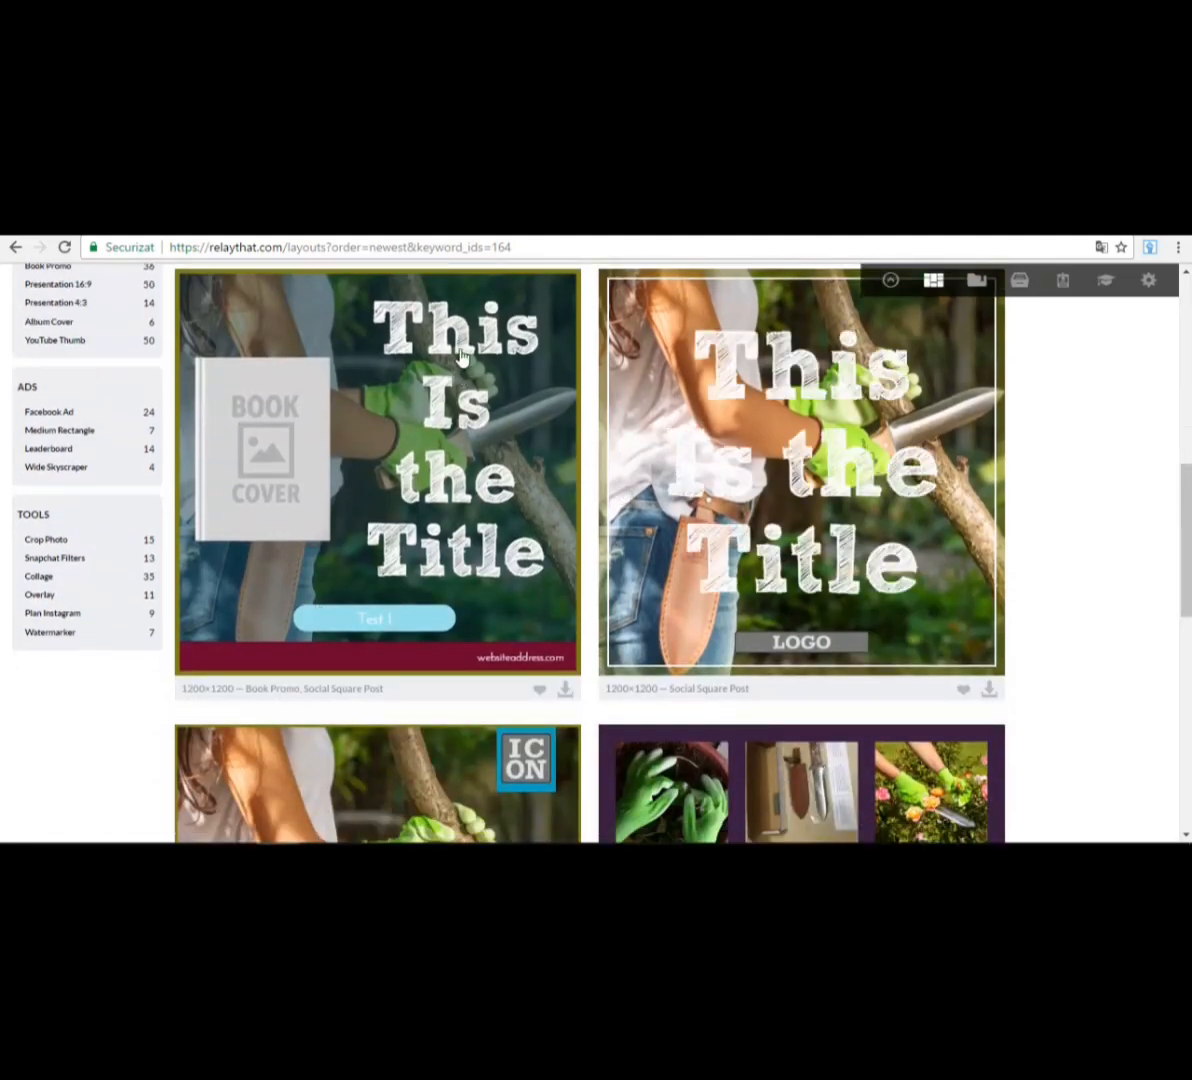
pyautogui.scroll(-5, 784, 434)
pyautogui.scroll(-7, 455, 483)
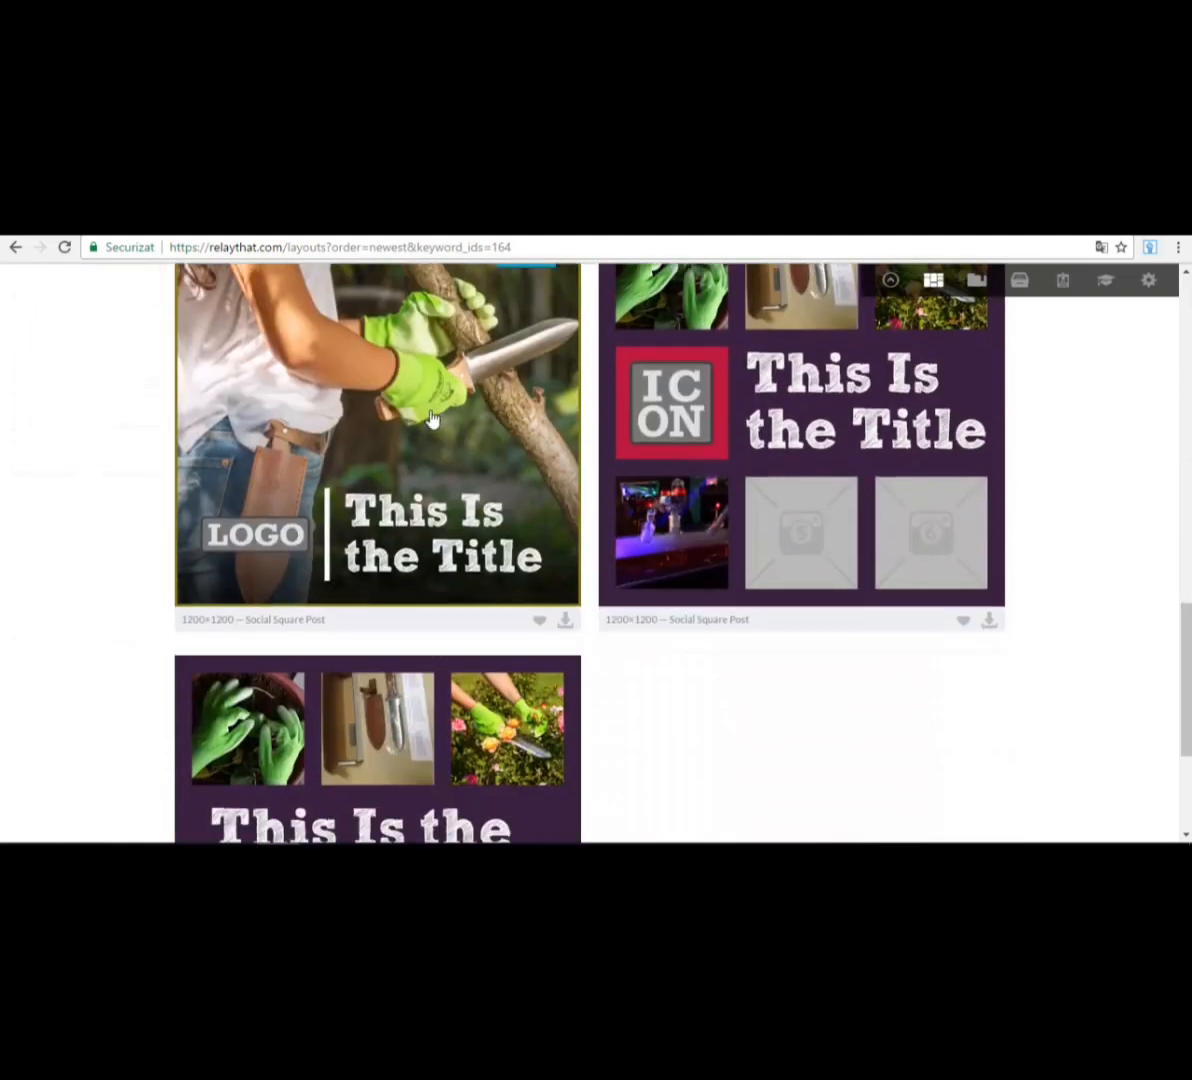
pyautogui.scroll(-15, 782, 463)
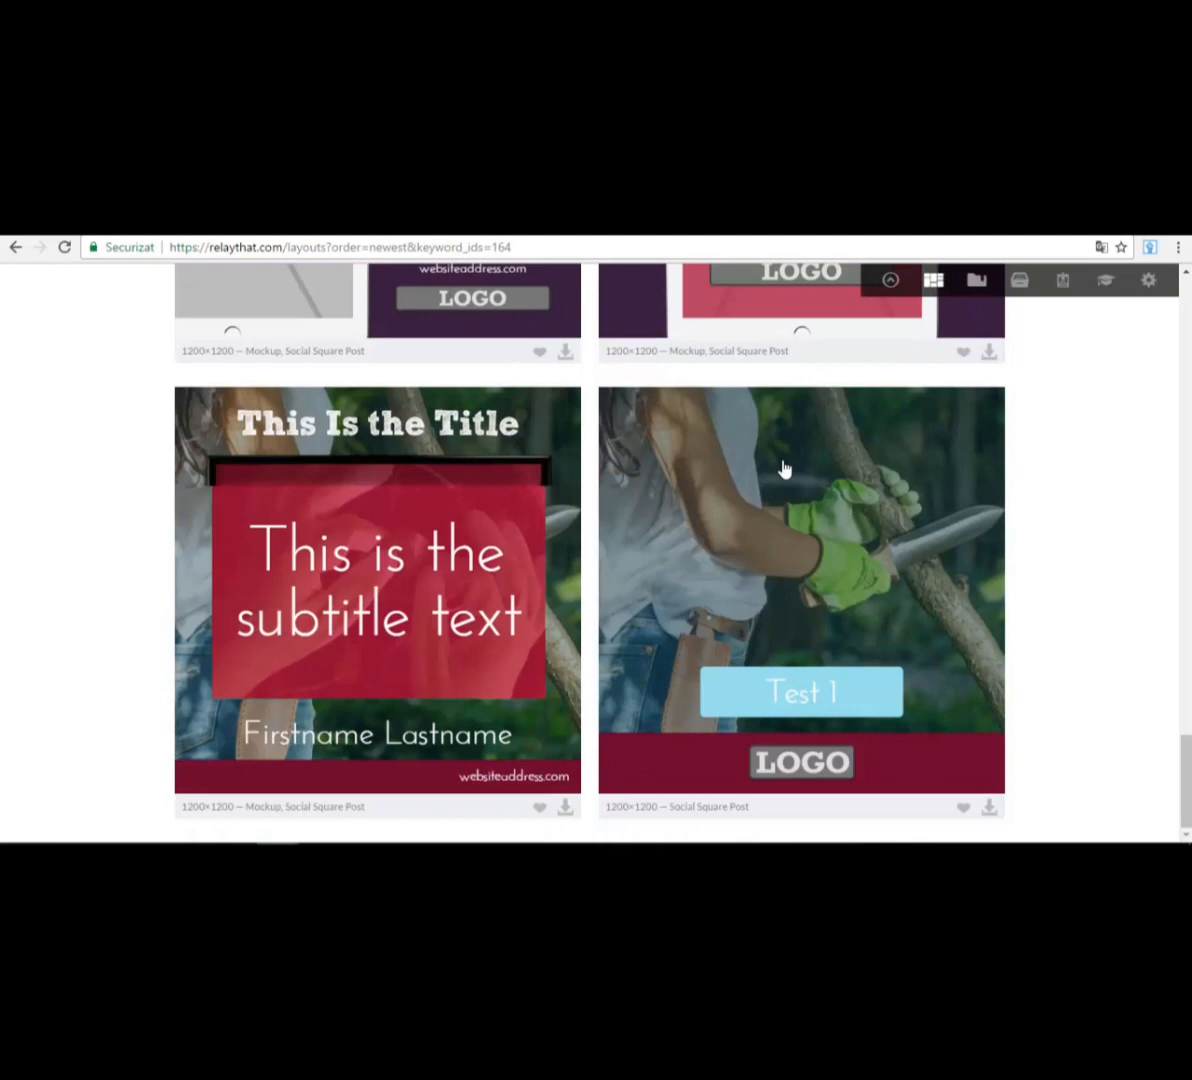
pyautogui.scroll(-4, 1035, 629)
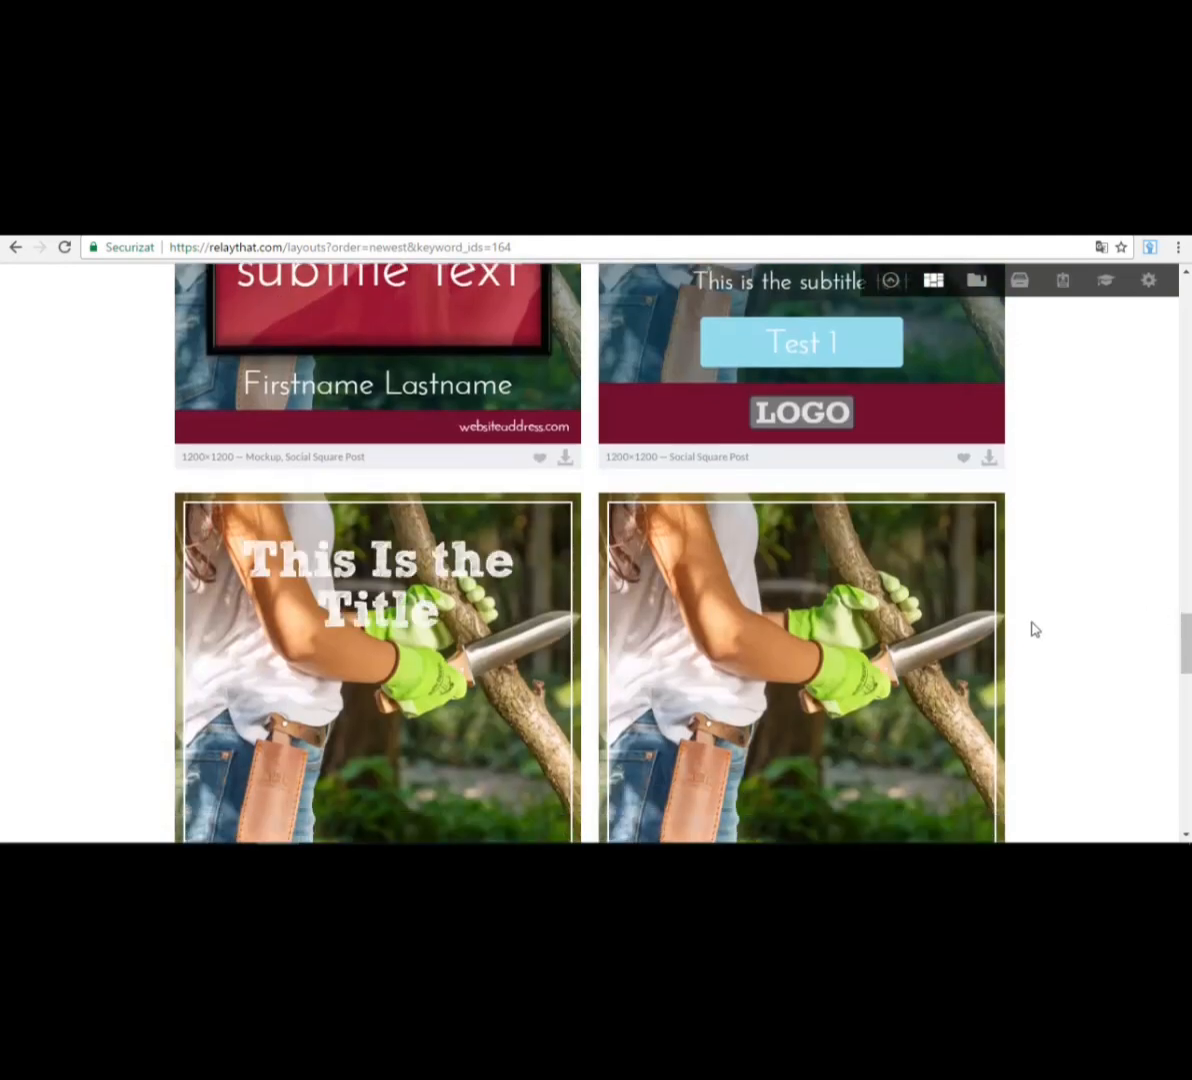
pyautogui.scroll(-12, 1035, 629)
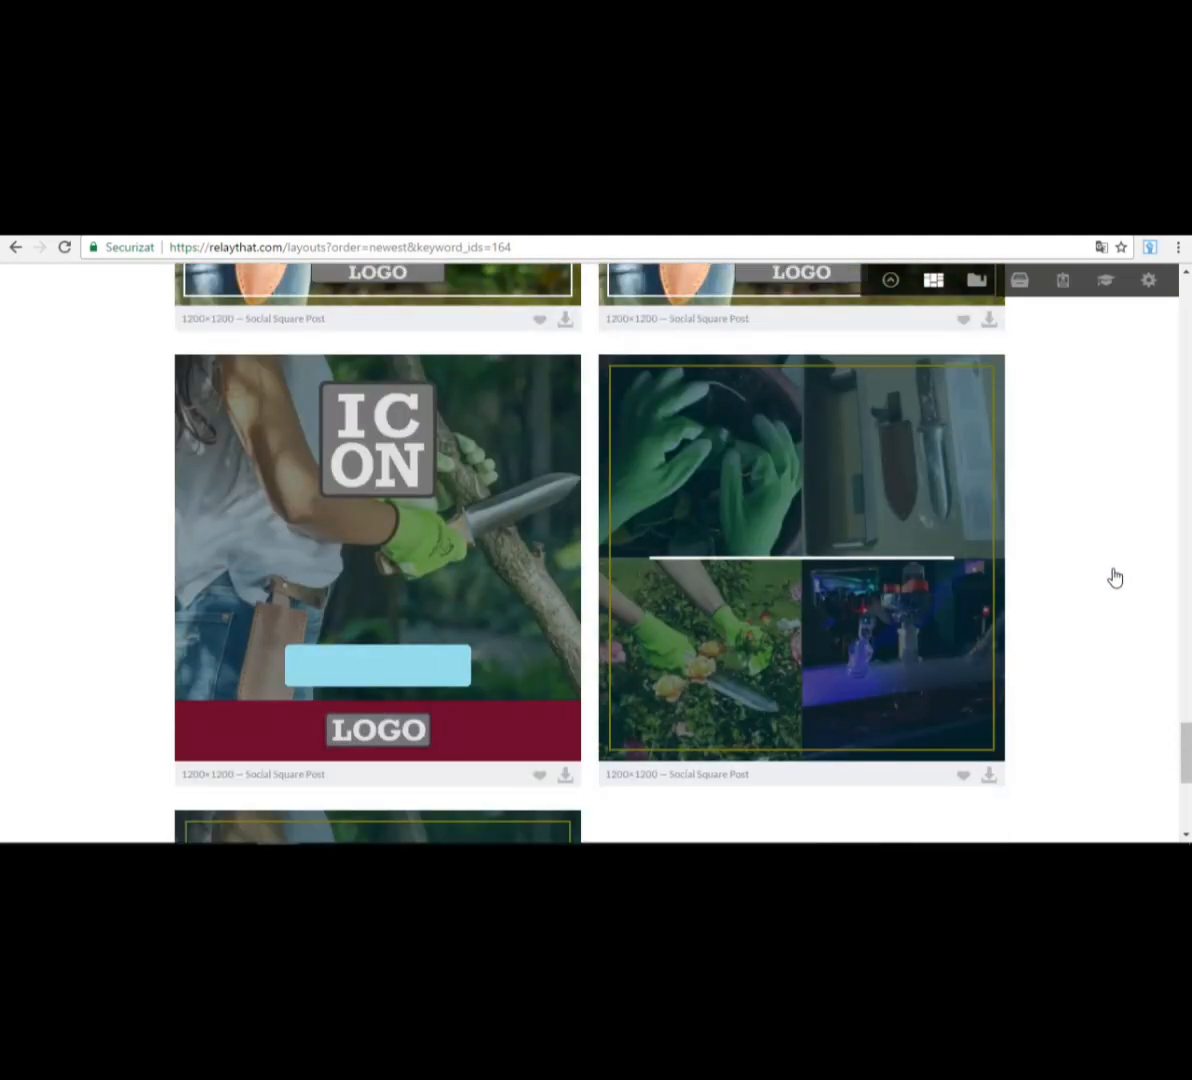
pyautogui.scroll(-5, 1115, 578)
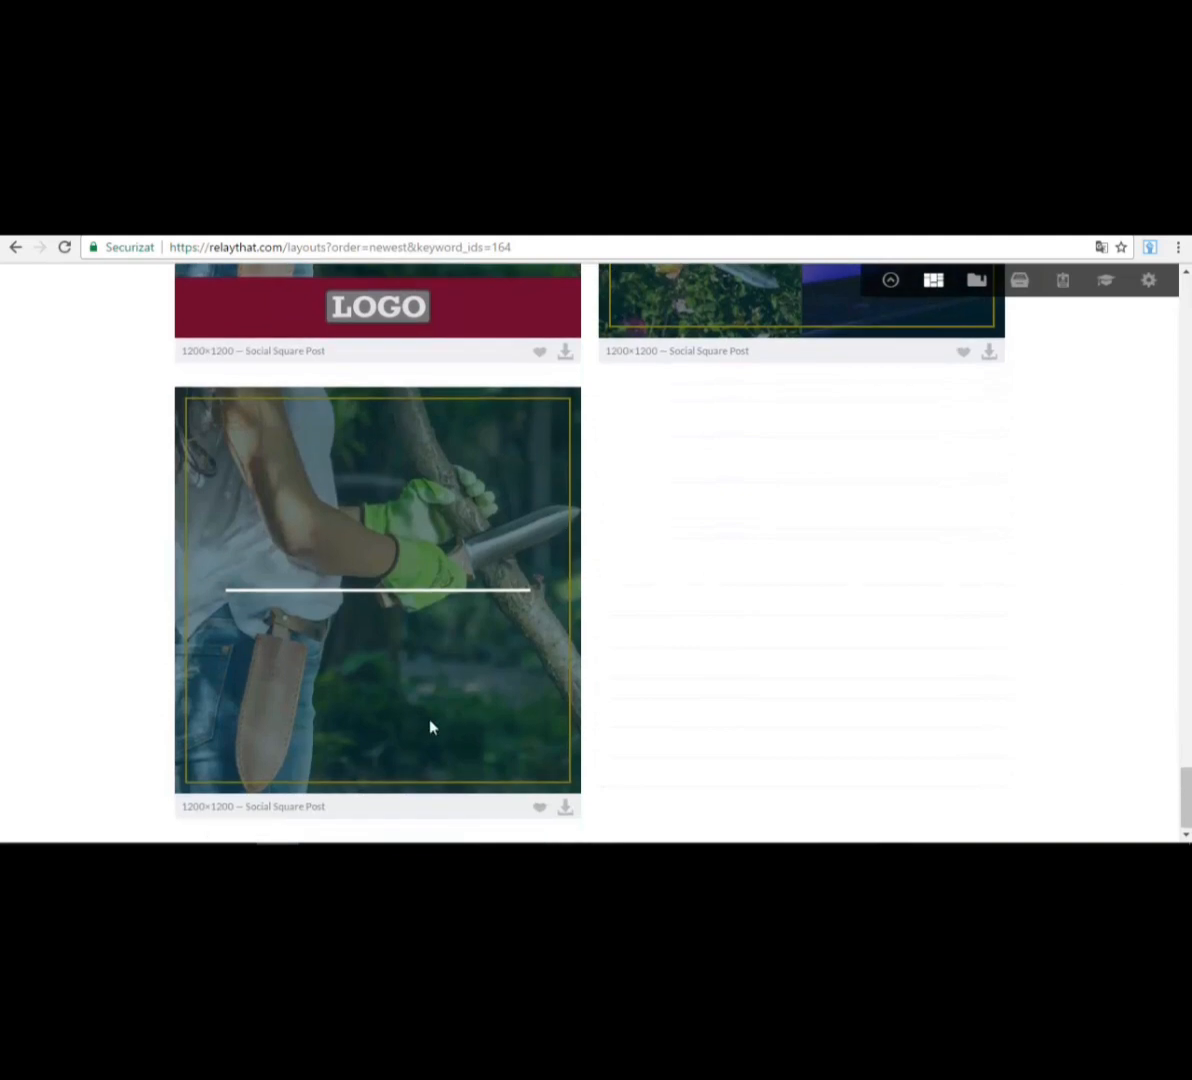
pyautogui.scroll(-10, 479, 610)
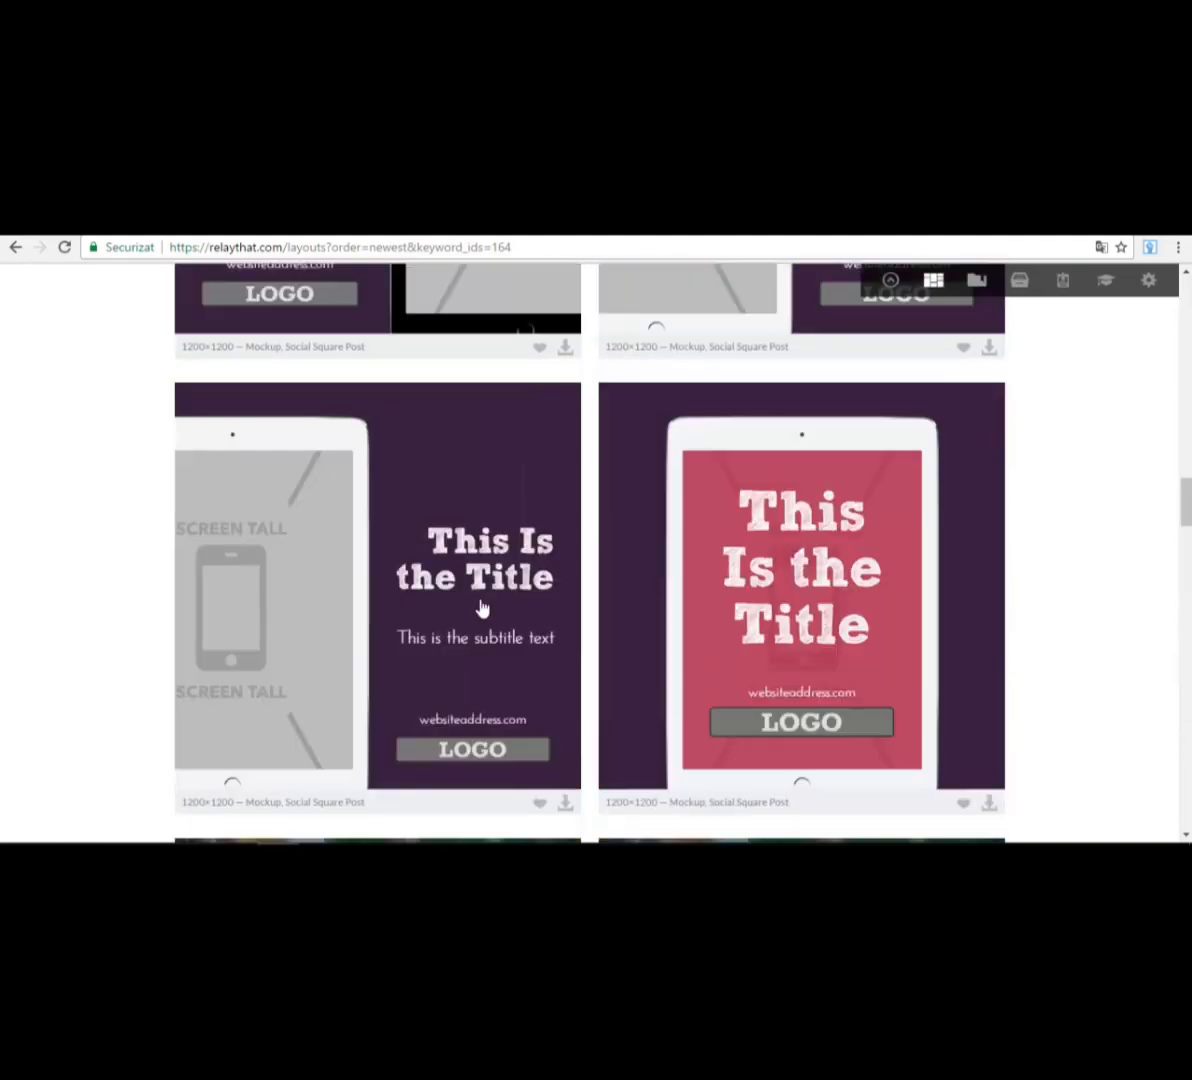
pyautogui.scroll(20, 481, 607)
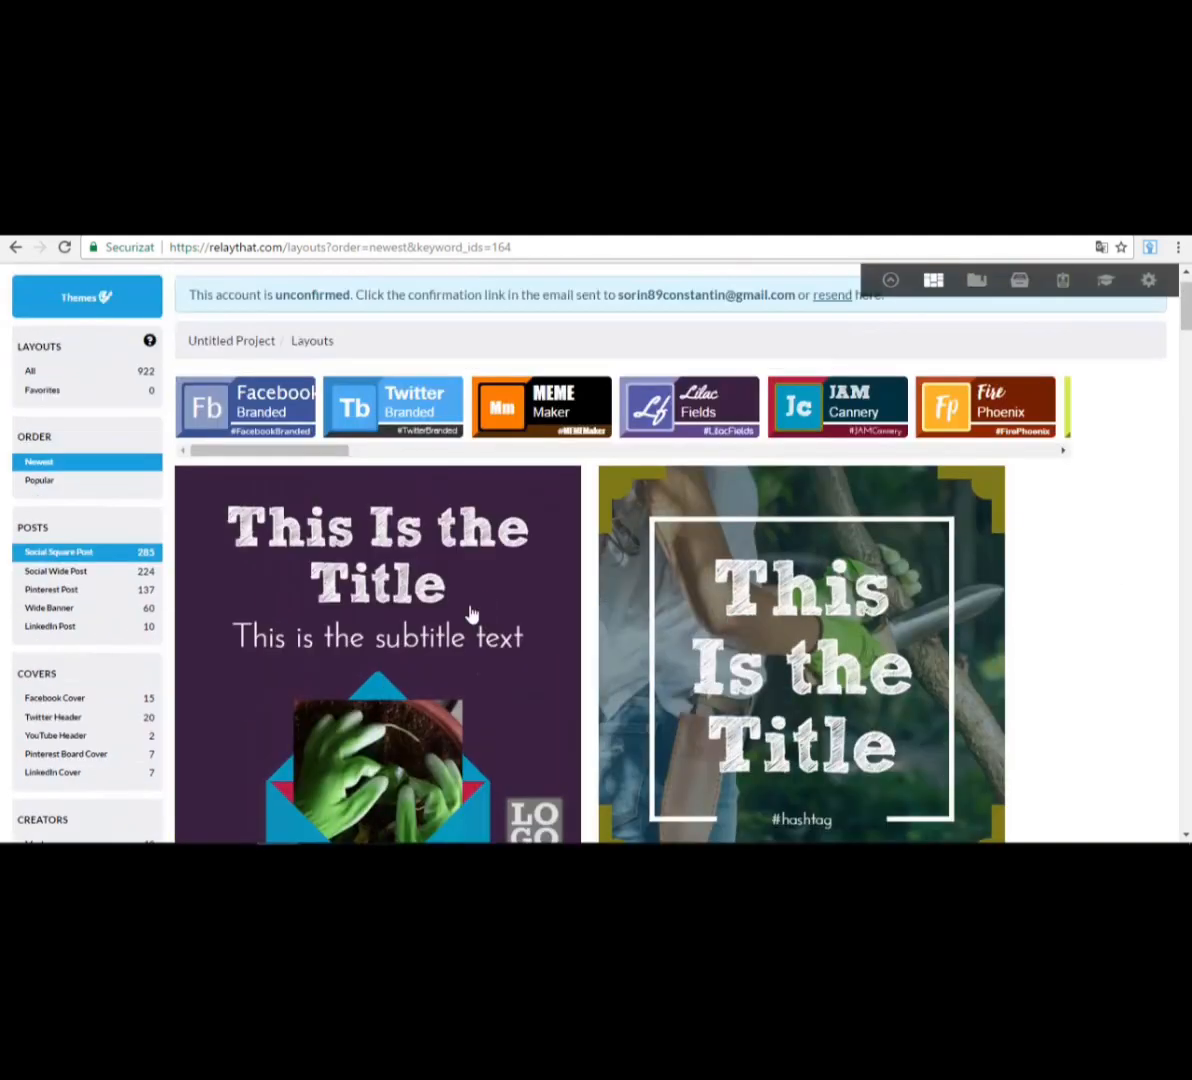
# - Show the Mockup layouts from the Creators category and look over the first designs
pyautogui.scroll(-1, 69, 599)
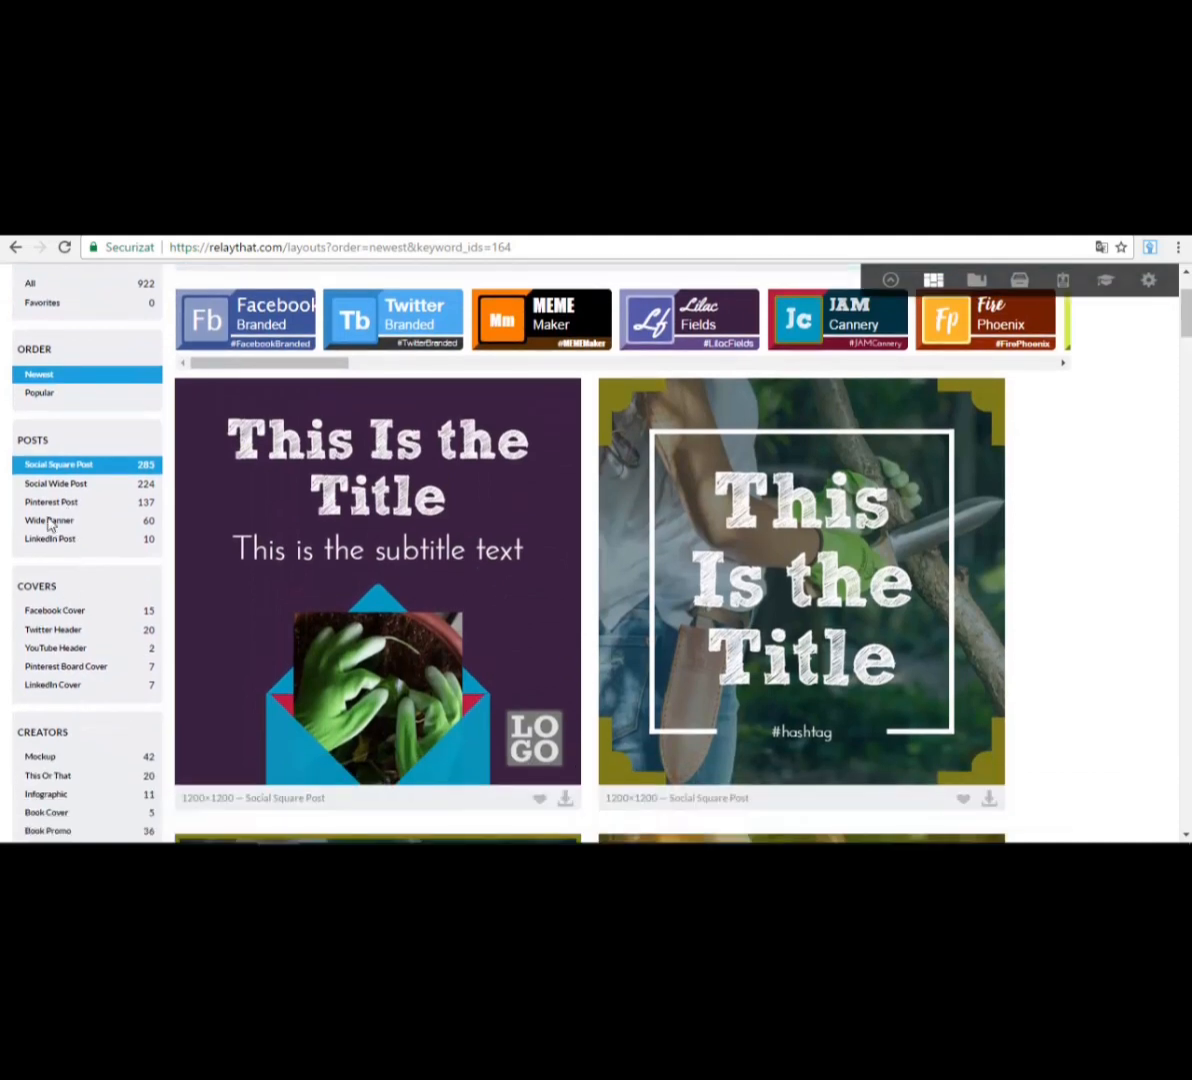
pyautogui.scroll(-1, 66, 562)
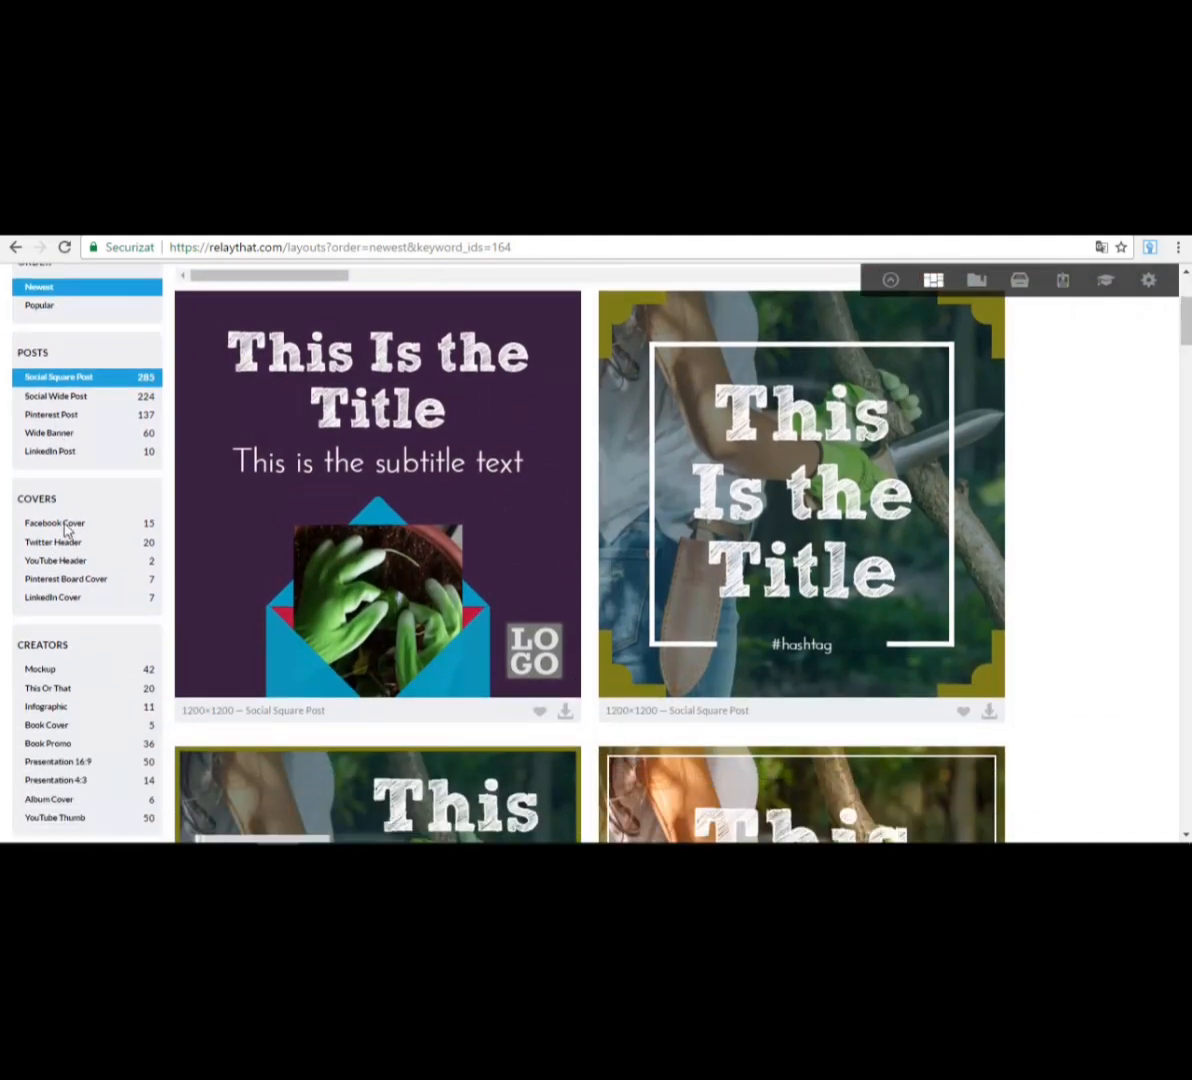
pyautogui.scroll(-2, 53, 603)
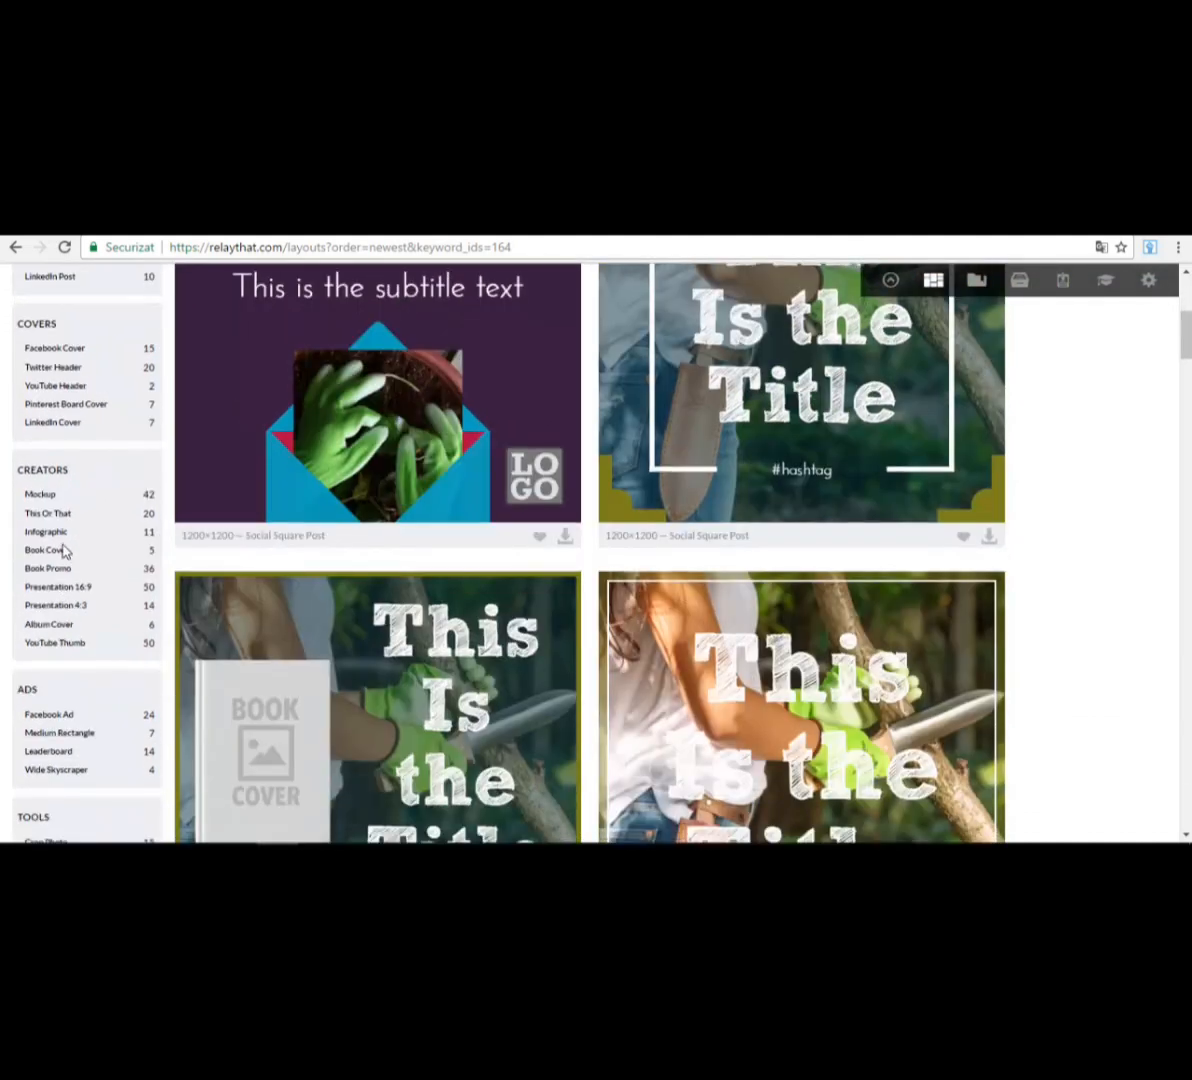
pyautogui.click(40, 494)
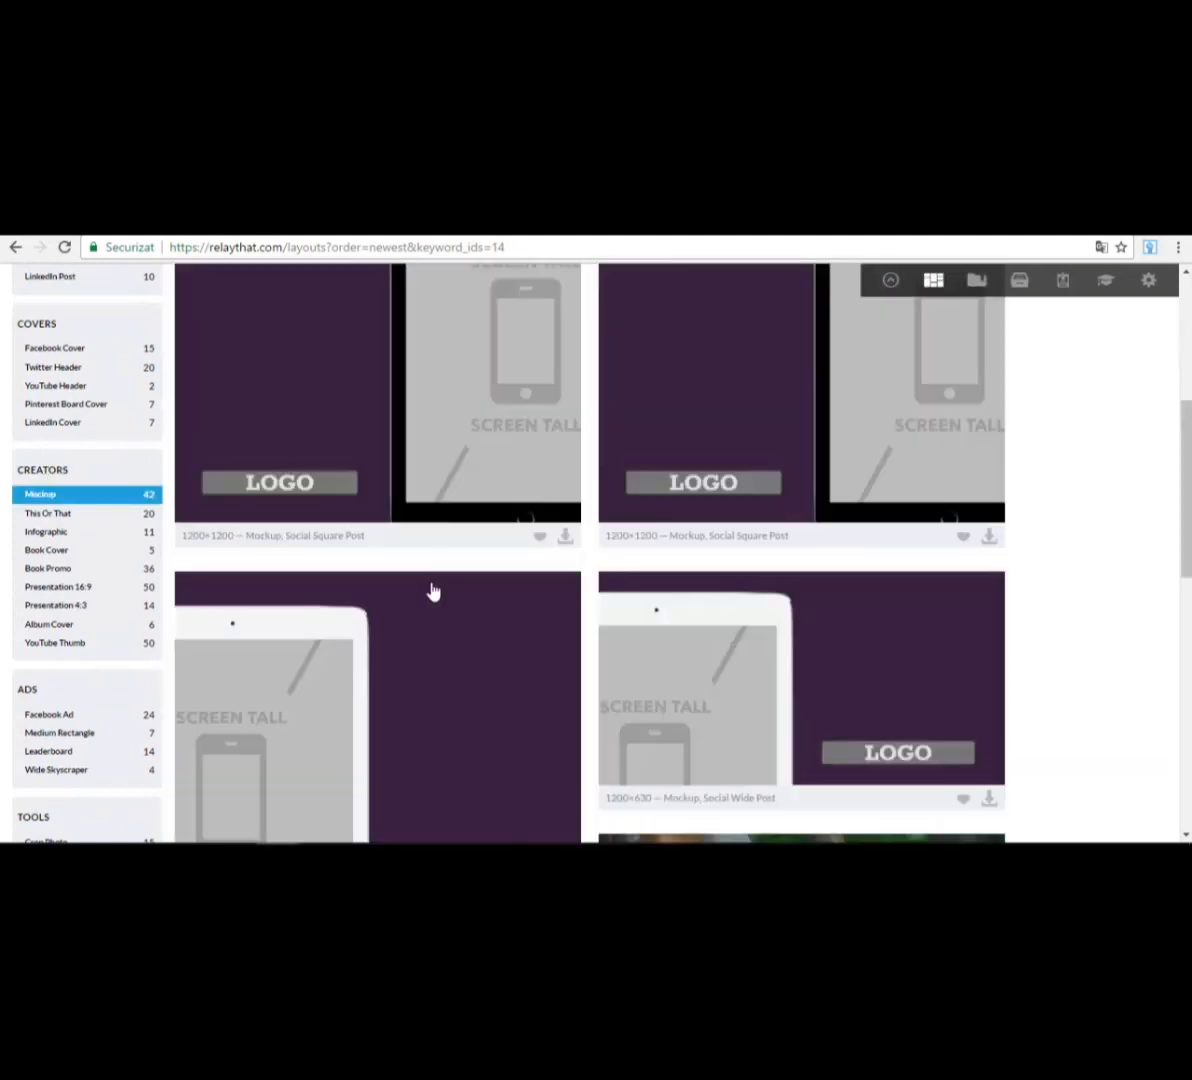
pyautogui.scroll(4, 445, 560)
pyautogui.scroll(-5, 466, 577)
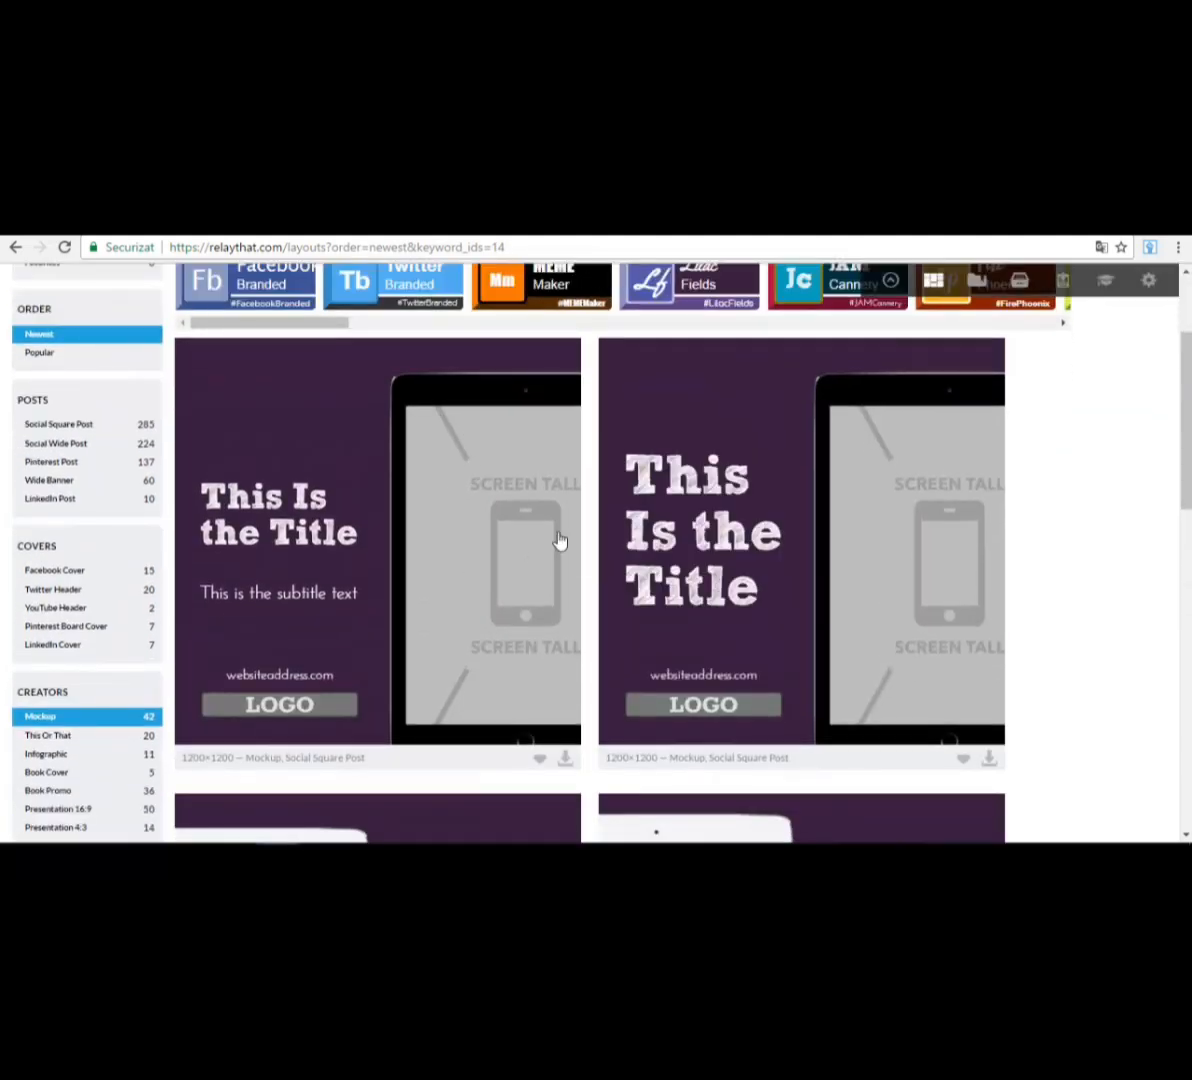
pyautogui.scroll(-2, 533, 498)
pyautogui.scroll(2, 476, 399)
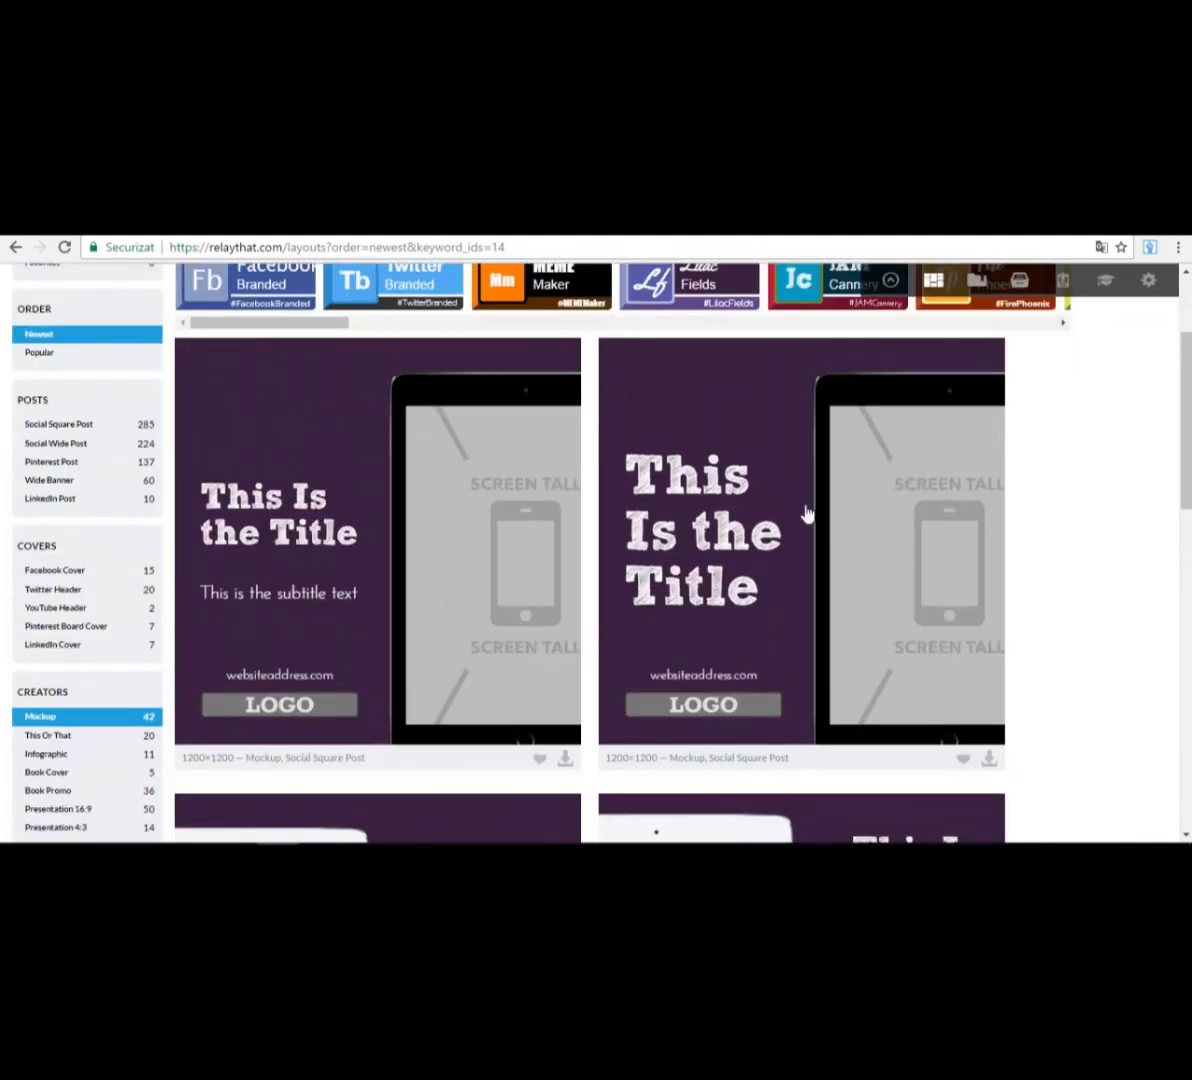
# - Look over the remaining Mockup layouts, including the framed subtitle designs
pyautogui.scroll(-4, 806, 513)
pyautogui.scroll(-3, 822, 453)
pyautogui.scroll(-4, 700, 560)
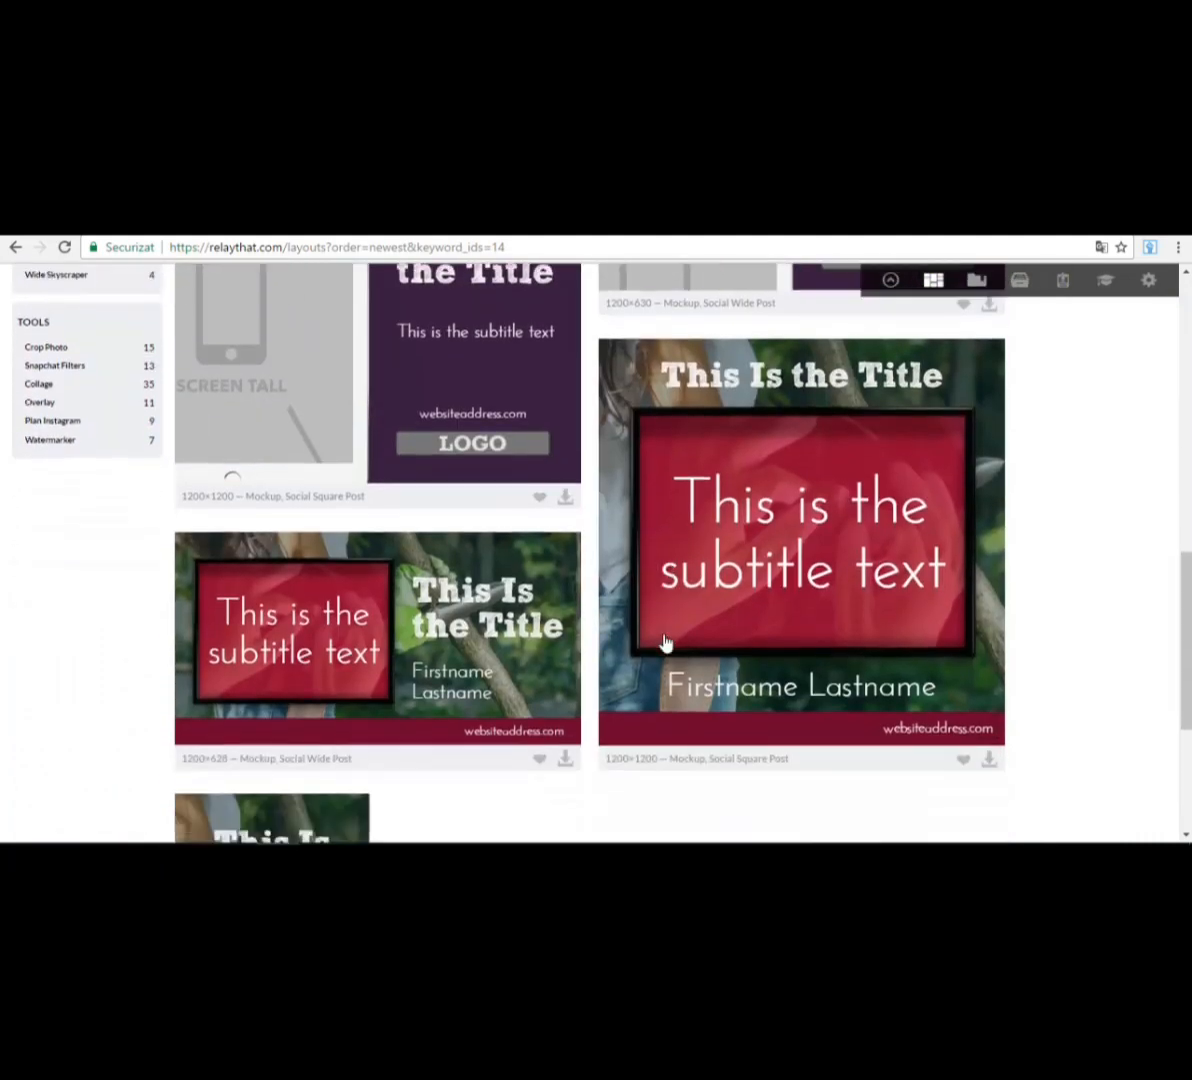
pyautogui.scroll(5, 540, 610)
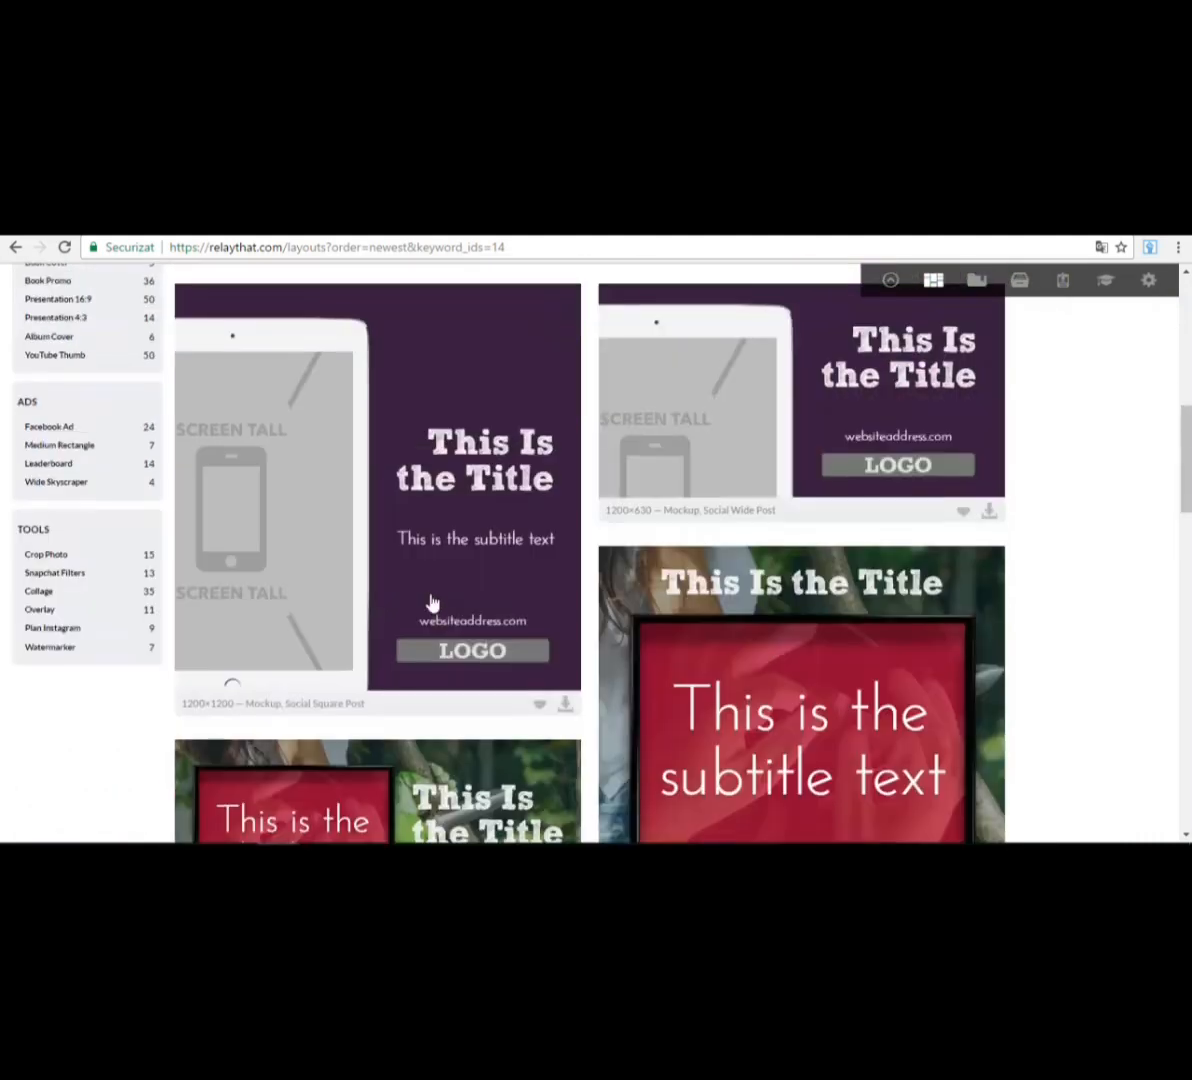
# - Show the Facebook Ad layouts from the Ads category and look over the first designs
pyautogui.click(70, 430)
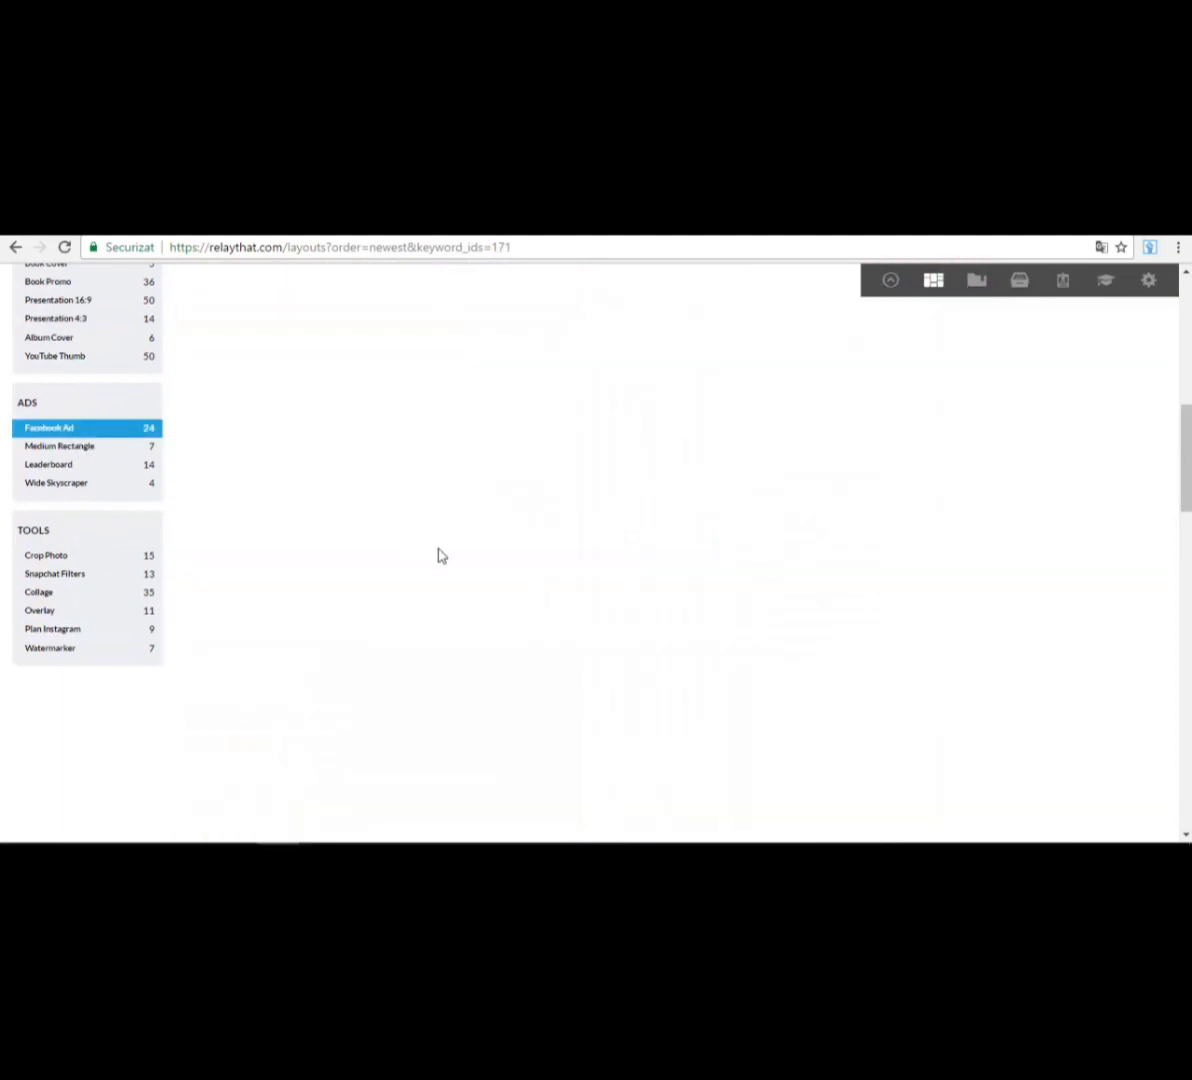
pyautogui.scroll(5, 560, 646)
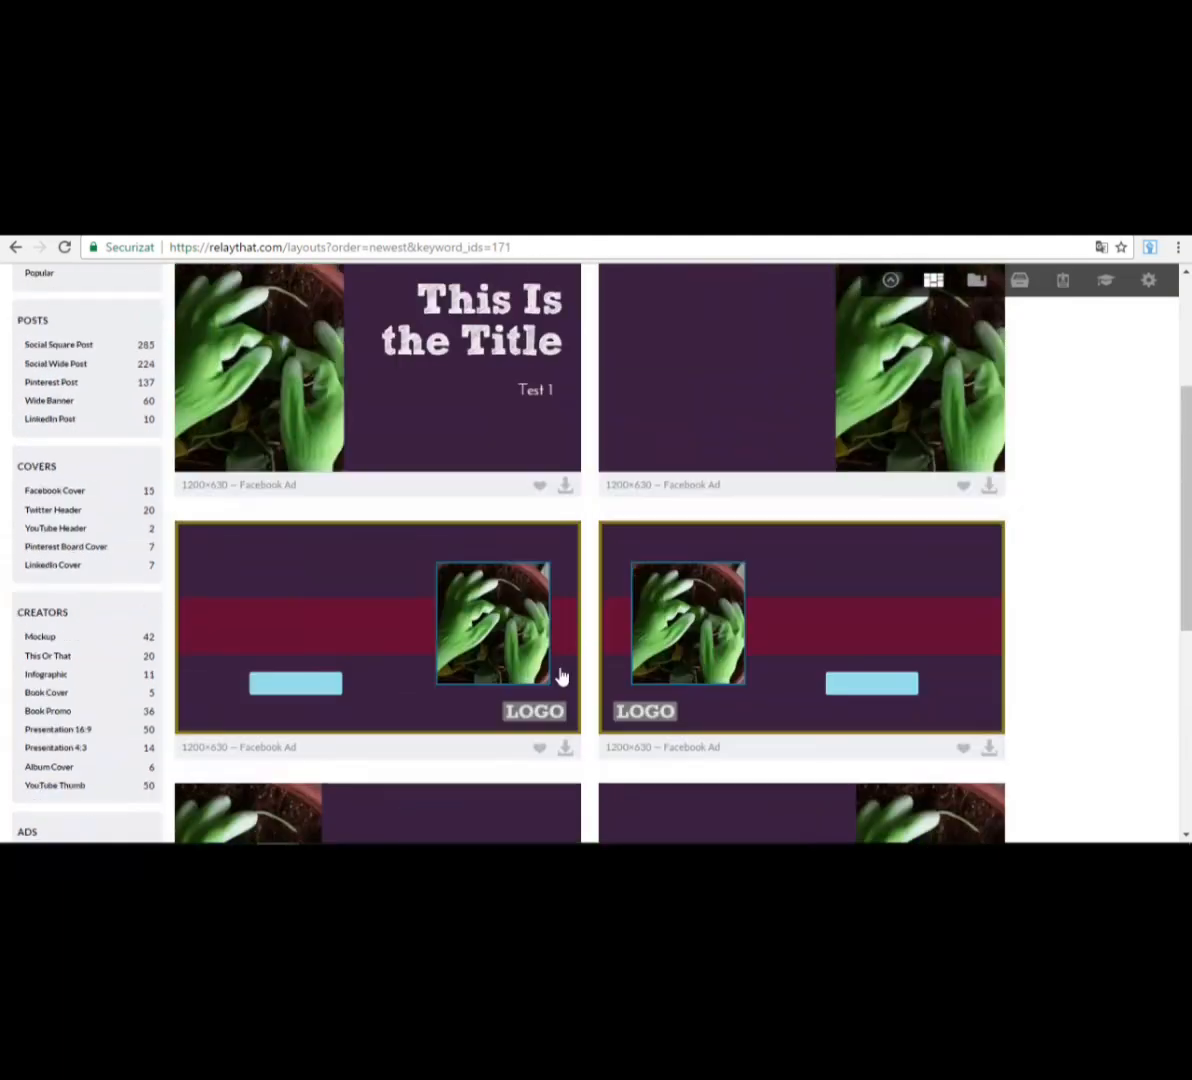
pyautogui.scroll(3, 557, 683)
pyautogui.scroll(-5, 681, 628)
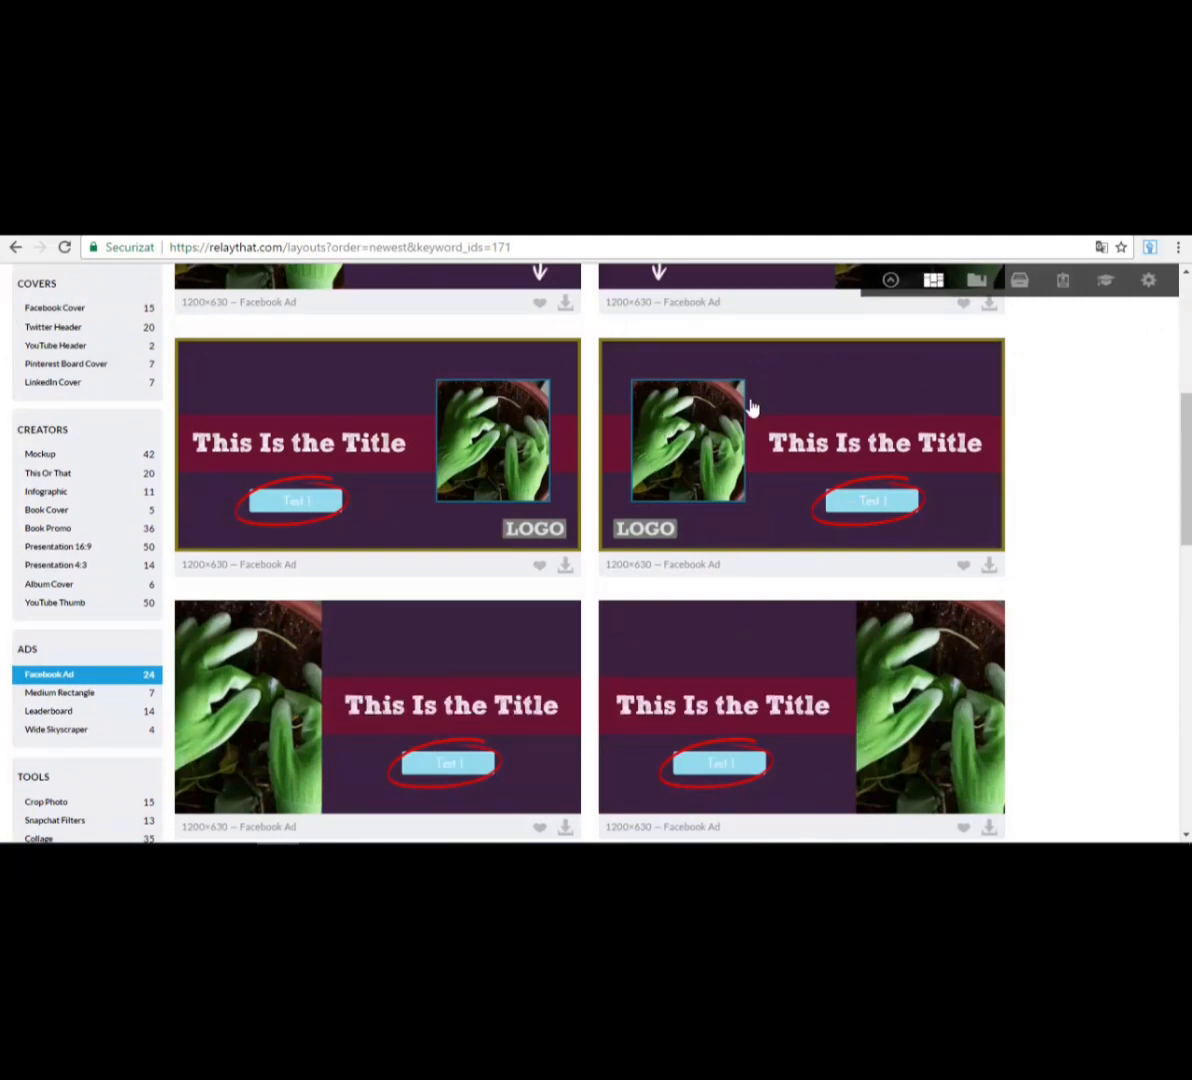
pyautogui.scroll(-3, 690, 480)
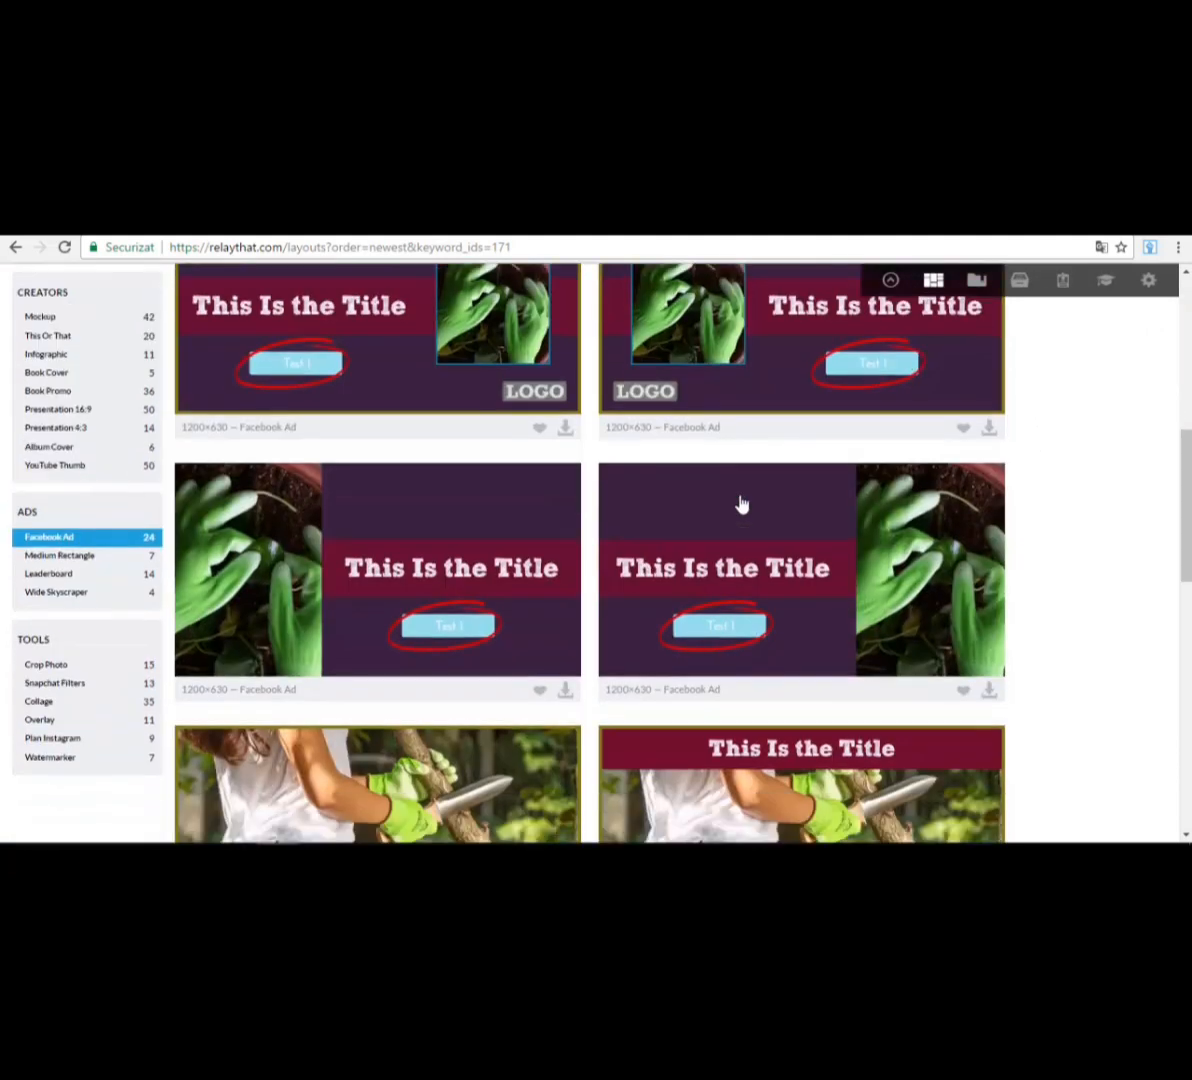
pyautogui.scroll(-3, 798, 567)
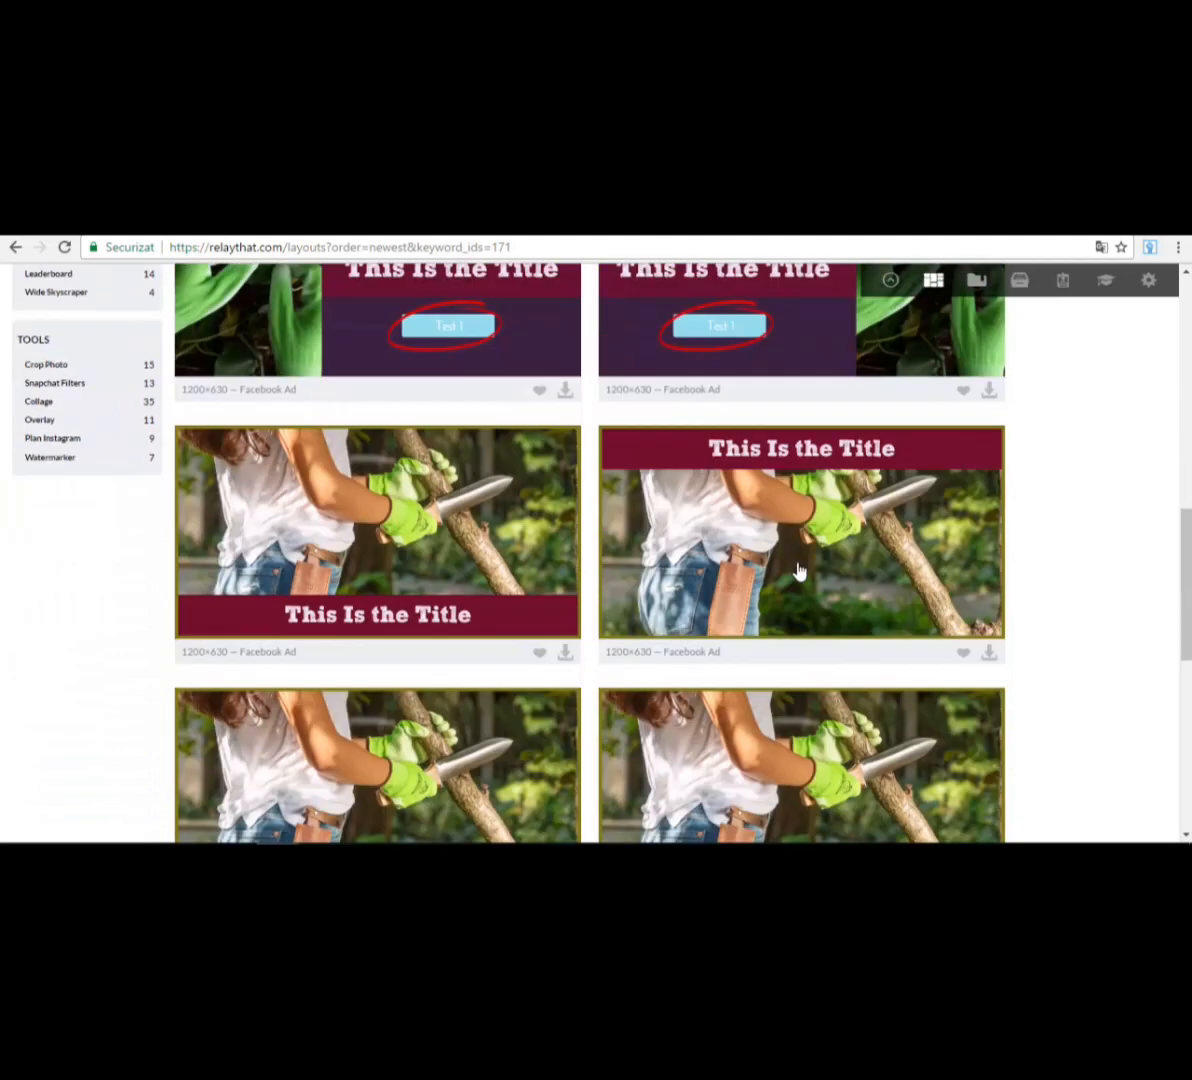
# - Examine the rest of the Facebook Ad layouts to compare how photos, titles and call-to-action texts are arranged
pyautogui.scroll(-3, 780, 630)
pyautogui.scroll(-5, 779, 622)
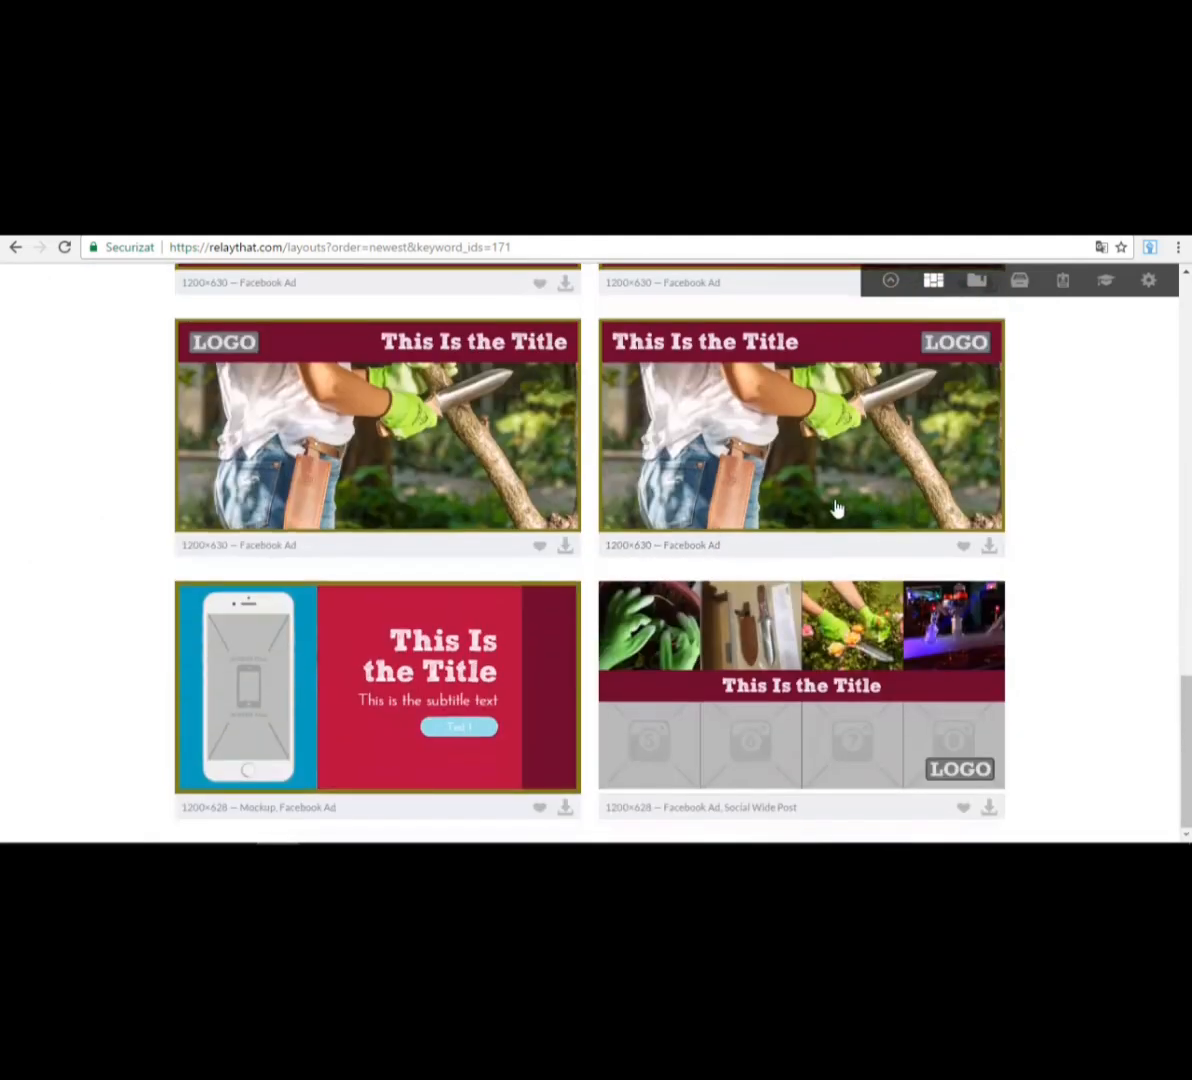
pyautogui.scroll(-2, 845, 607)
pyautogui.scroll(-4, 845, 607)
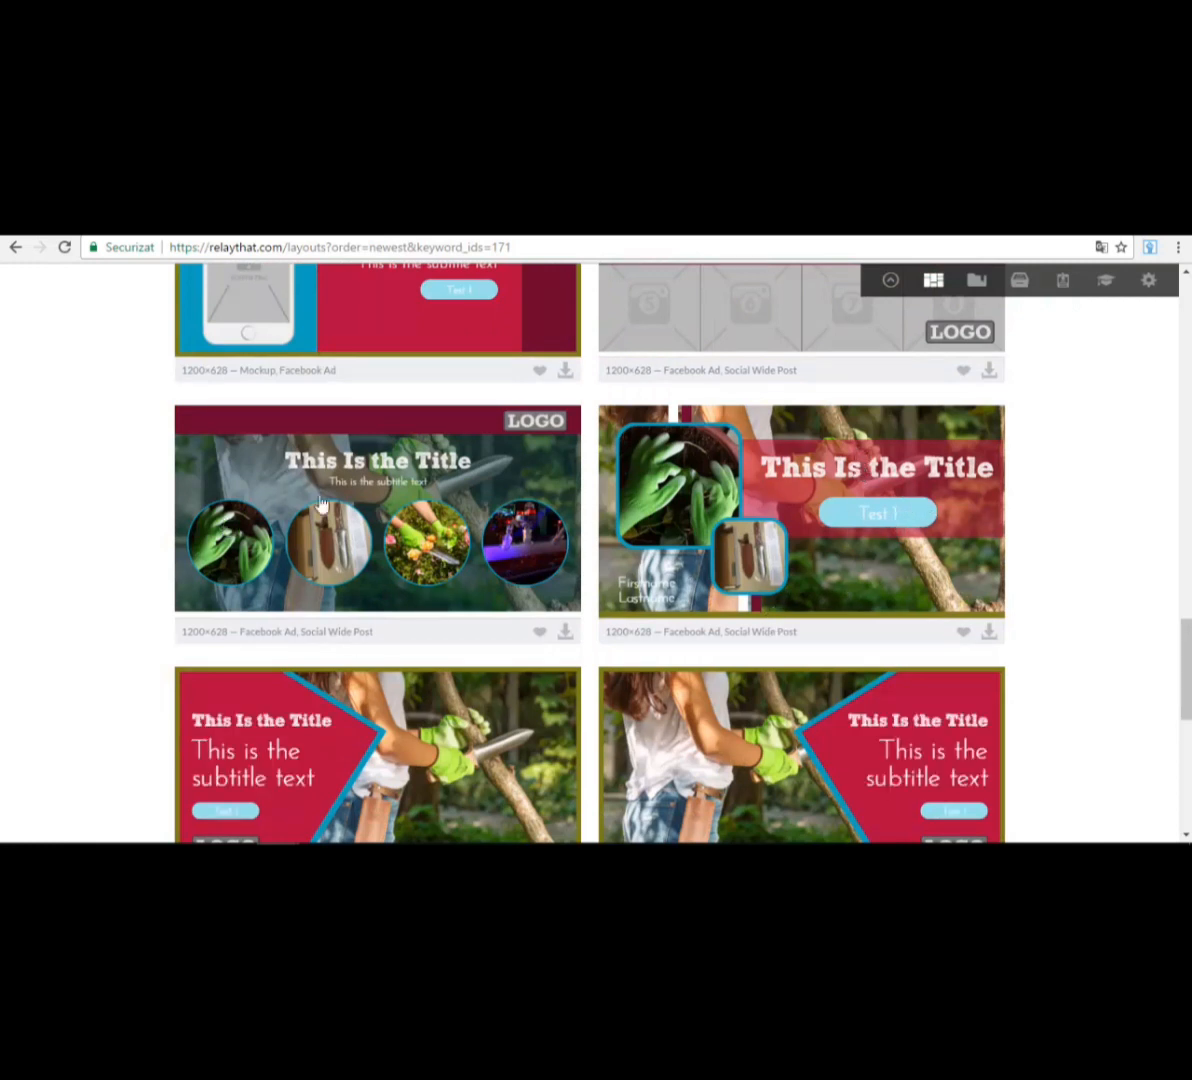
pyautogui.scroll(-1, 305, 500)
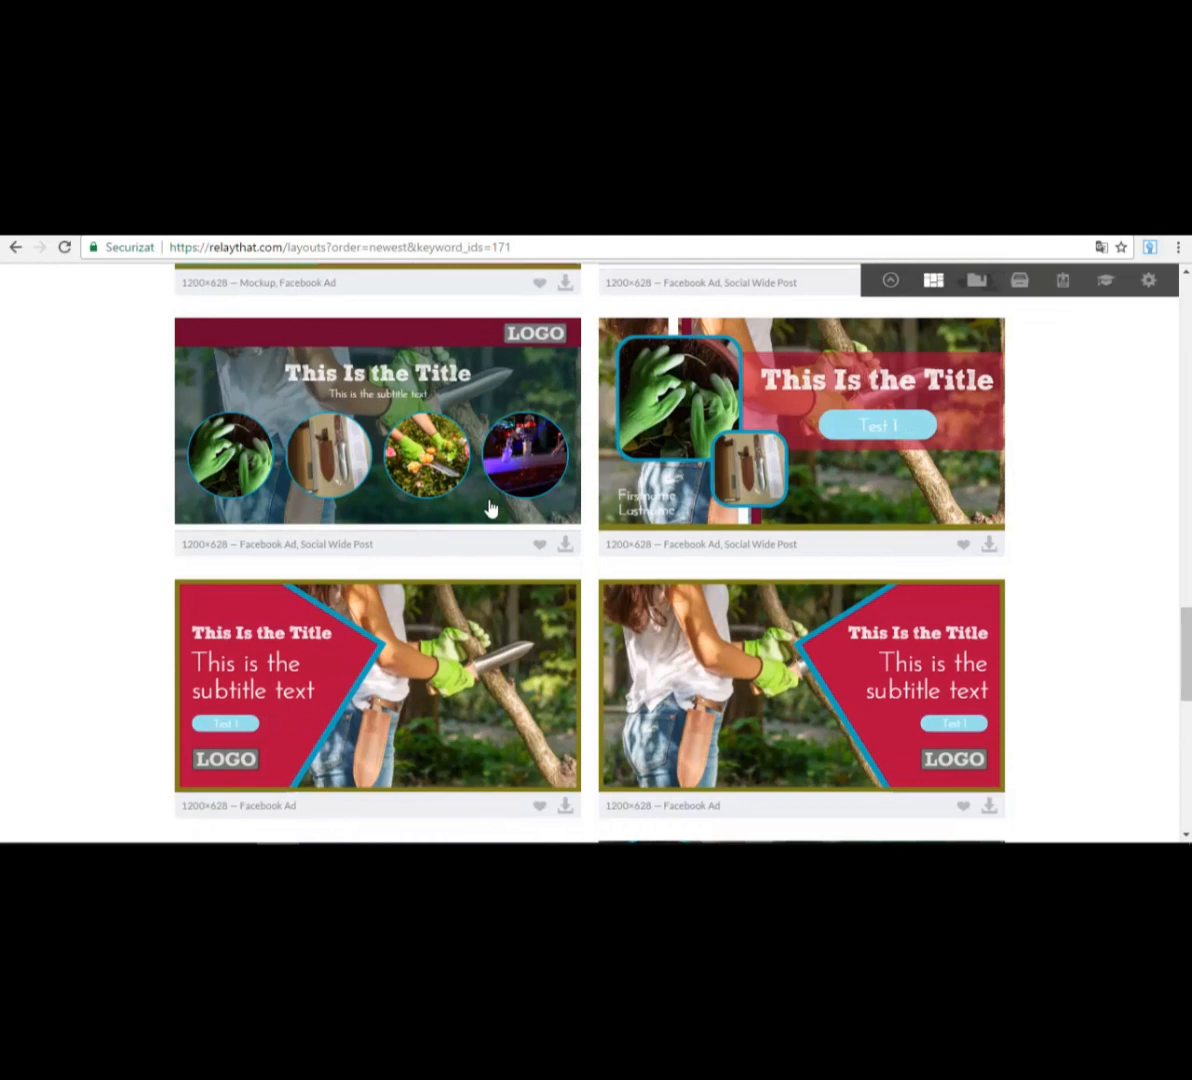
pyautogui.scroll(-4, 811, 747)
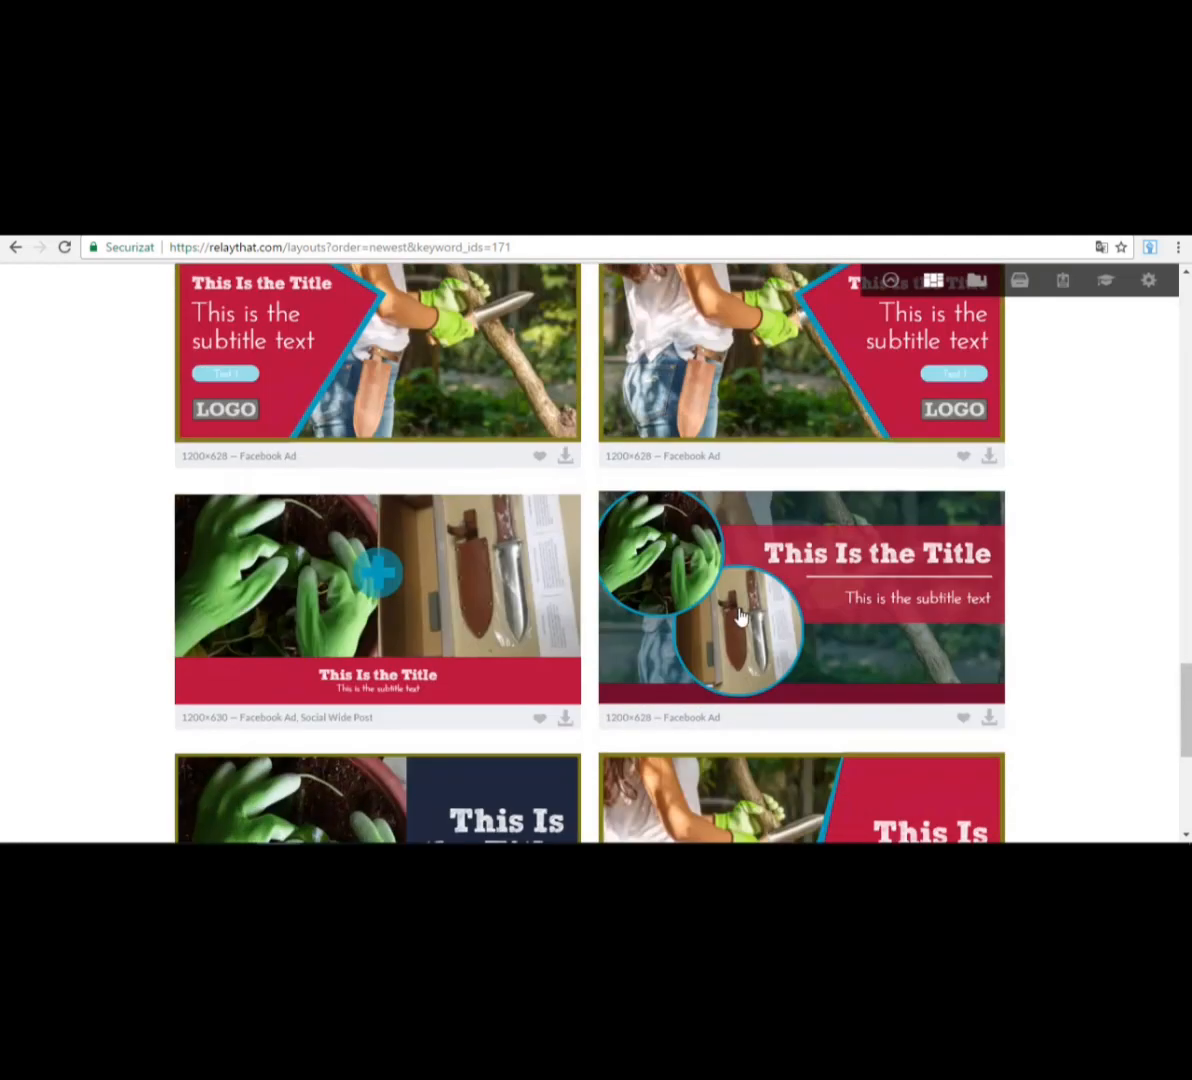
pyautogui.scroll(-4, 755, 597)
pyautogui.scroll(4, 755, 597)
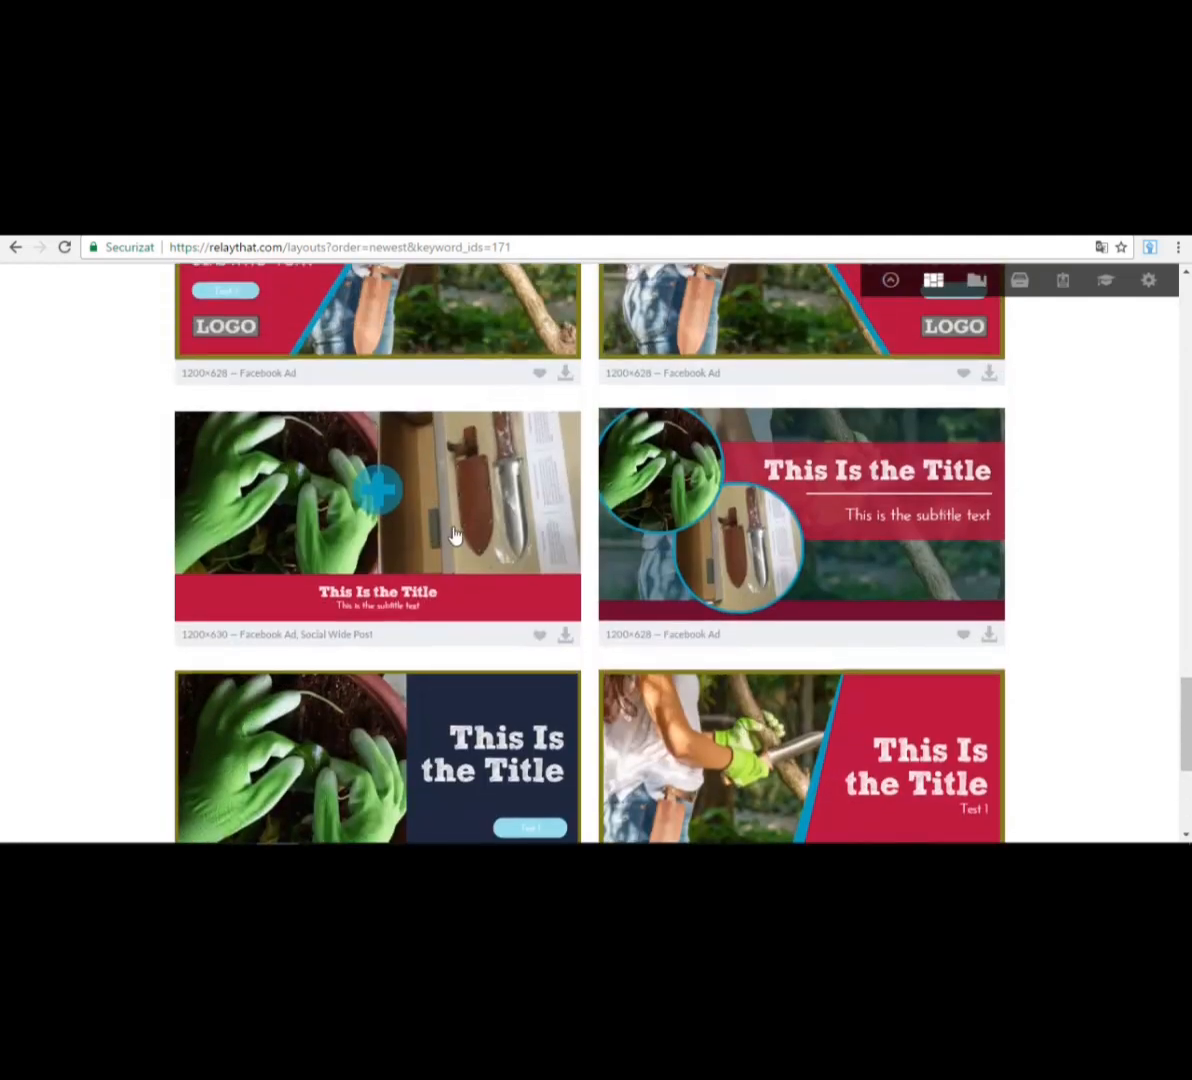
pyautogui.scroll(-4, 851, 560)
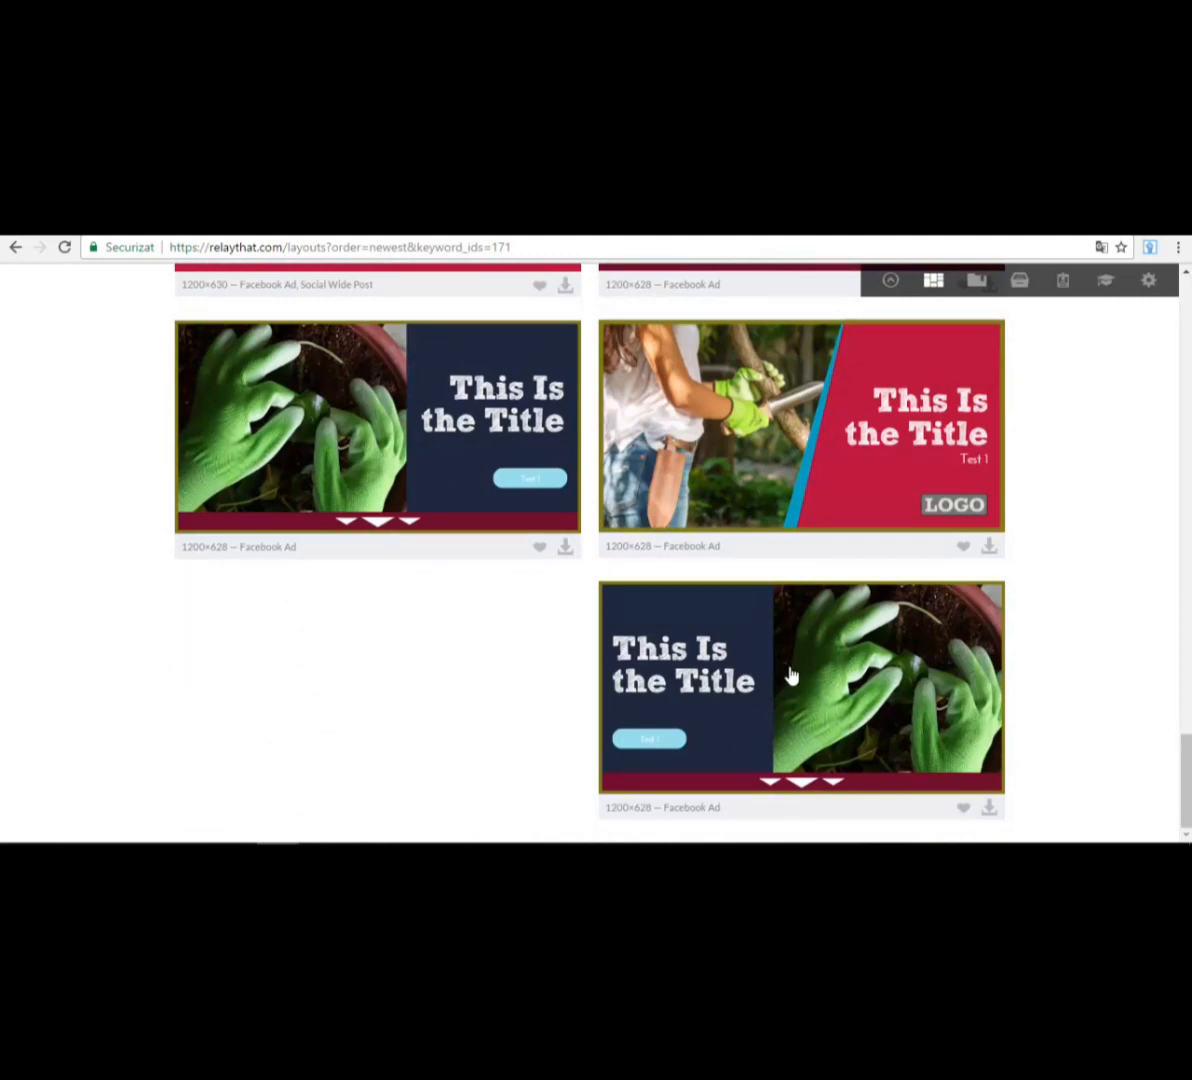
pyautogui.scroll(6, 790, 700)
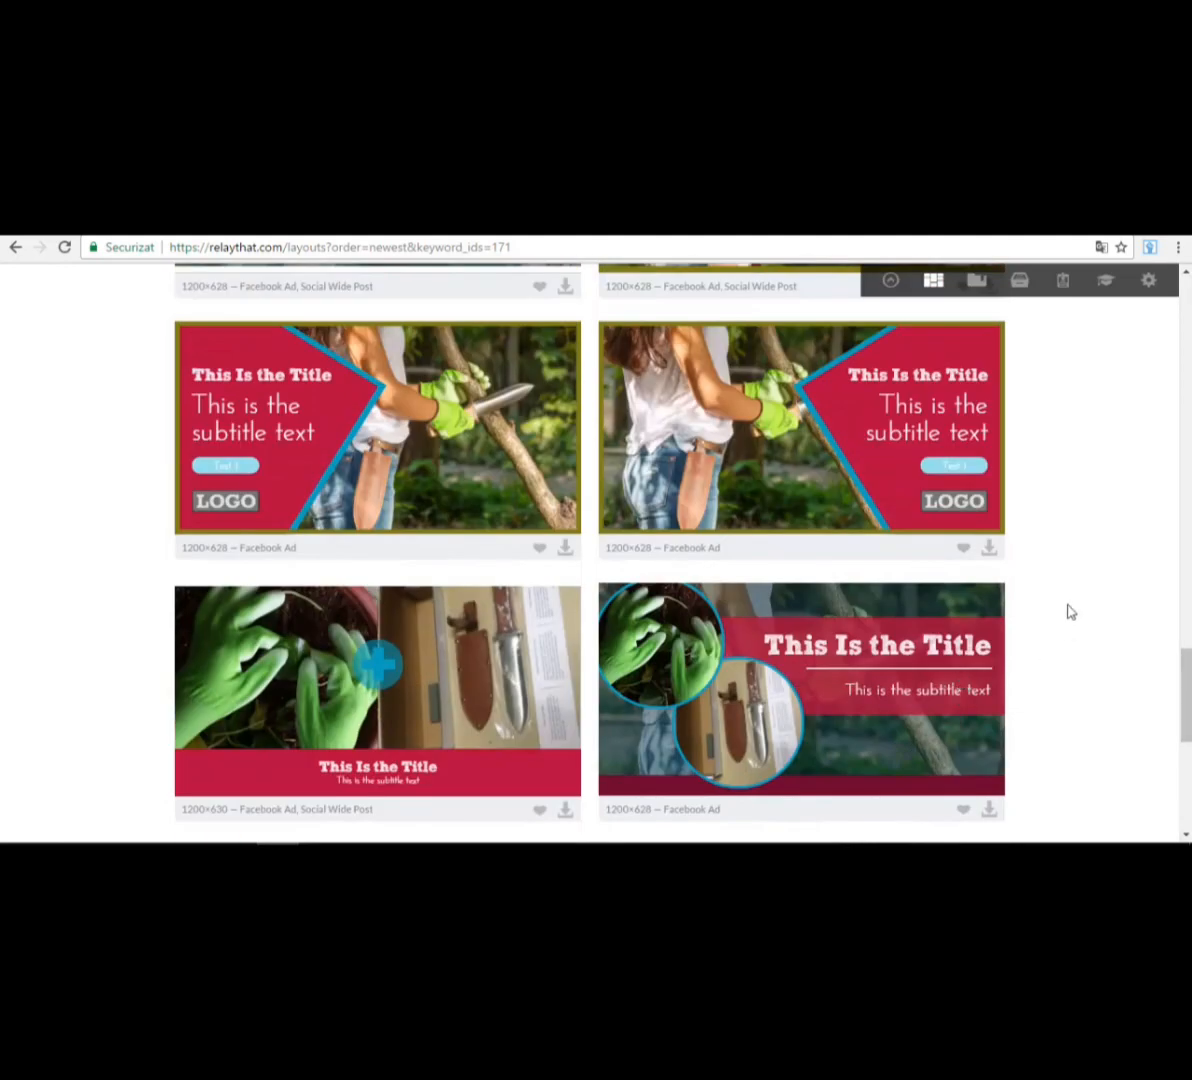
pyautogui.scroll(2, 929, 782)
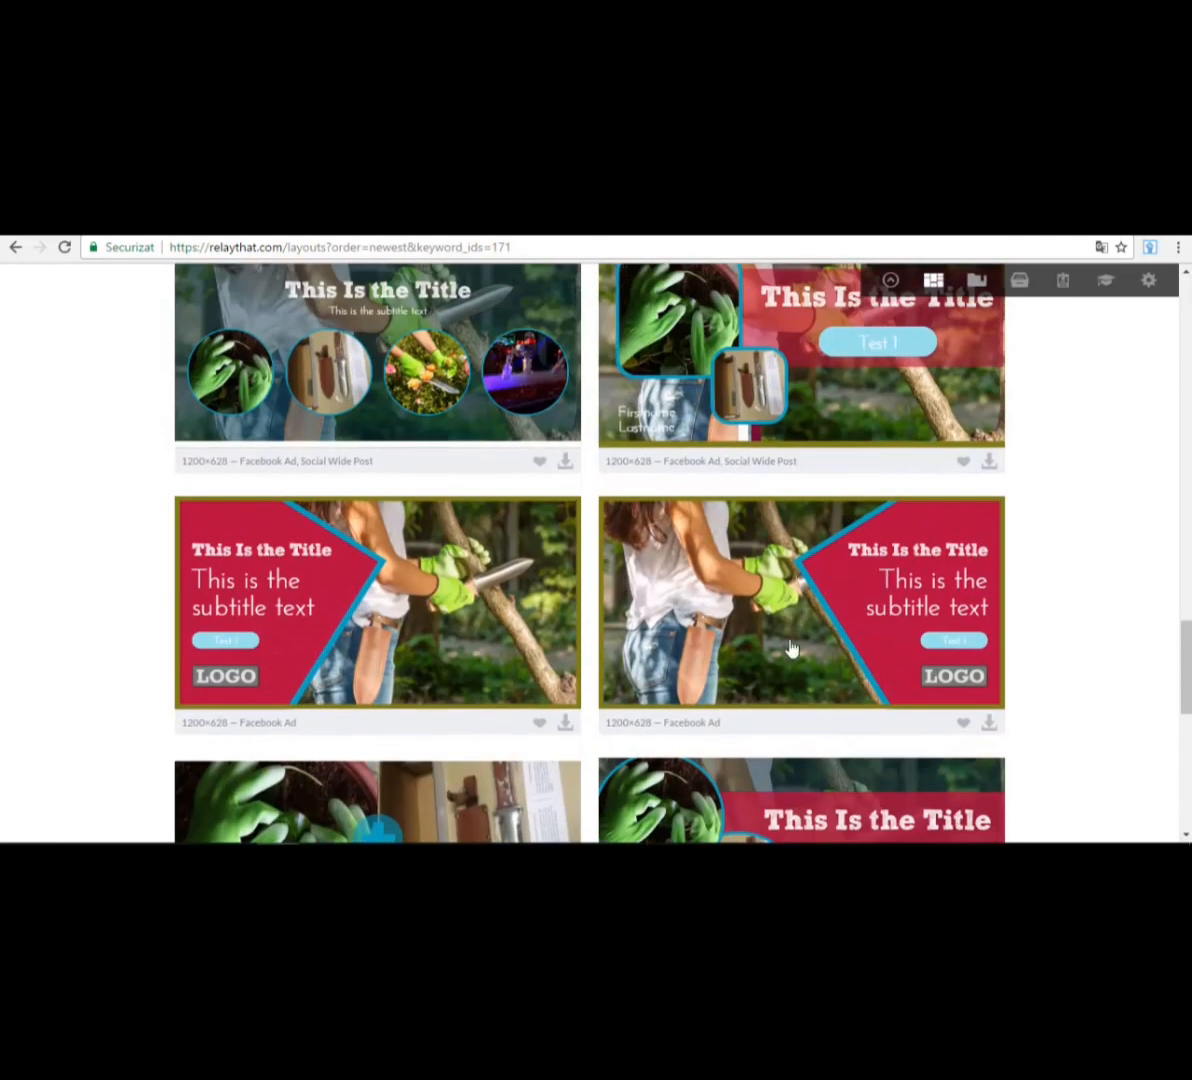
pyautogui.scroll(4, 790, 650)
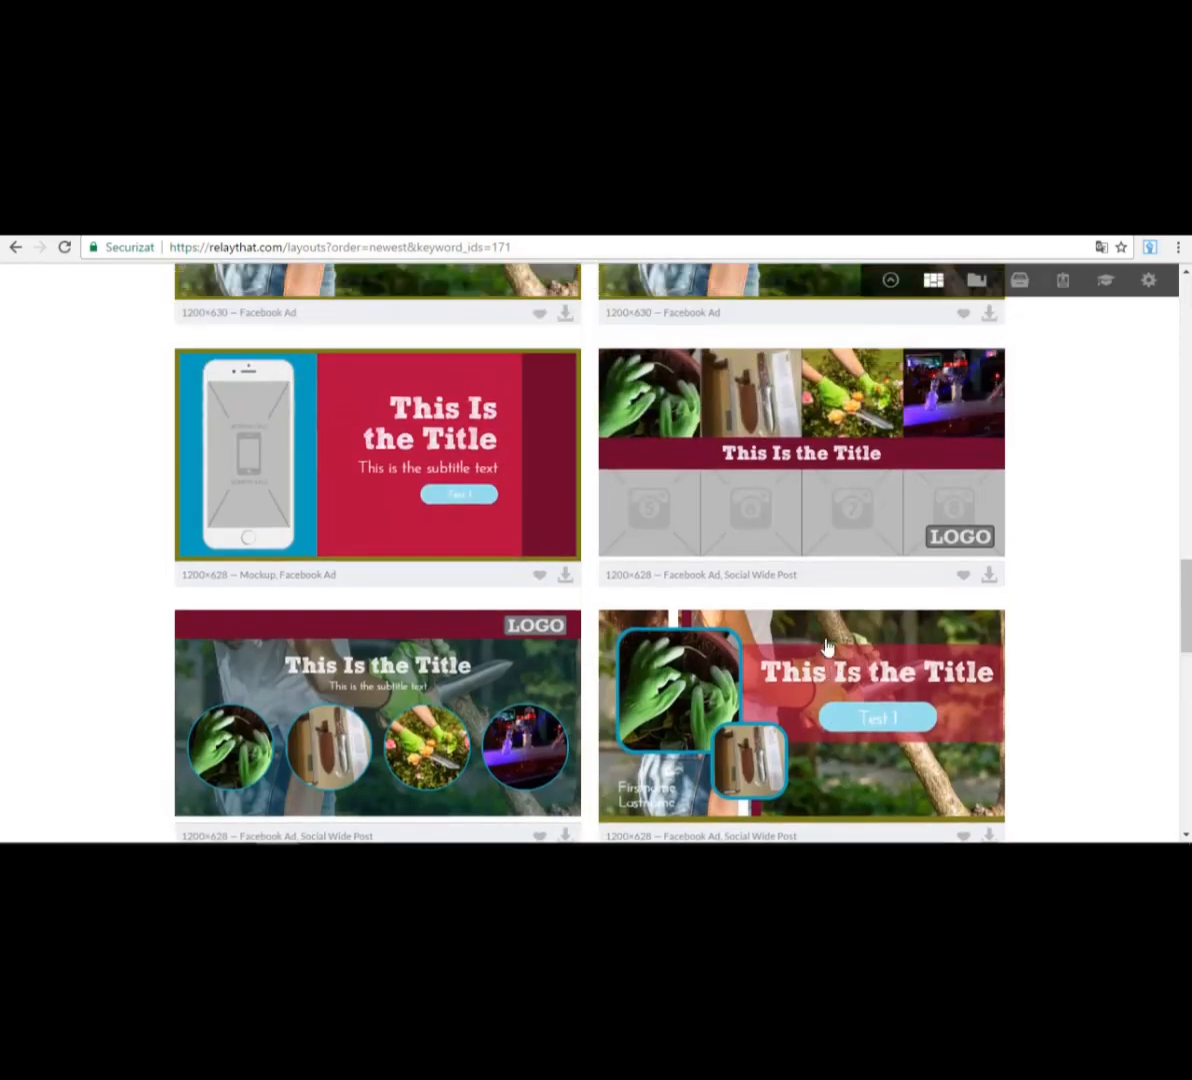
# - Show the Collage layouts from the Tools category, starting from the first designs
pyautogui.scroll(10, 826, 648)
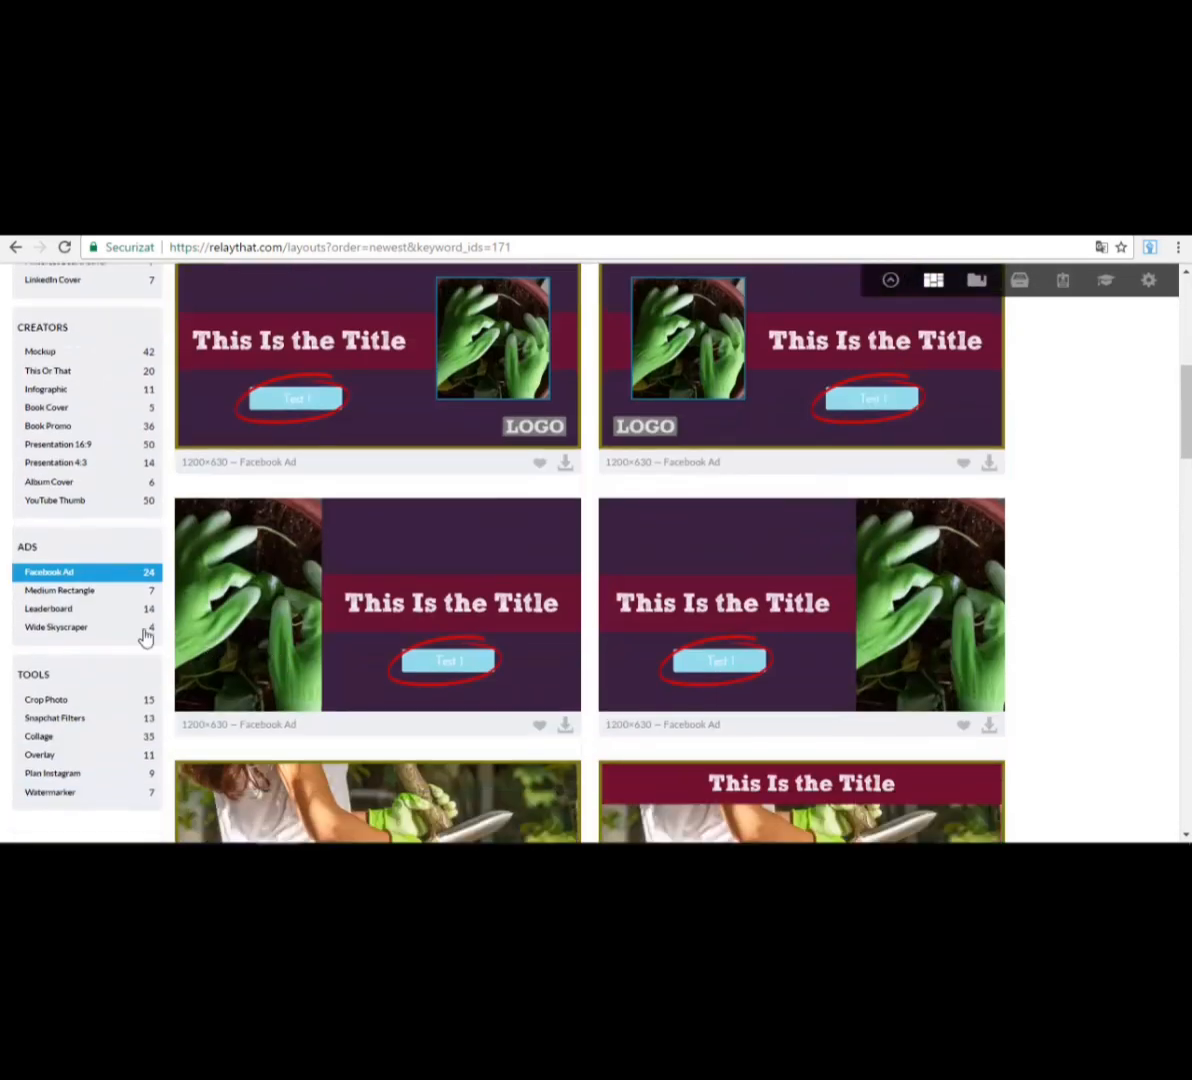
pyautogui.scroll(-1, 68, 603)
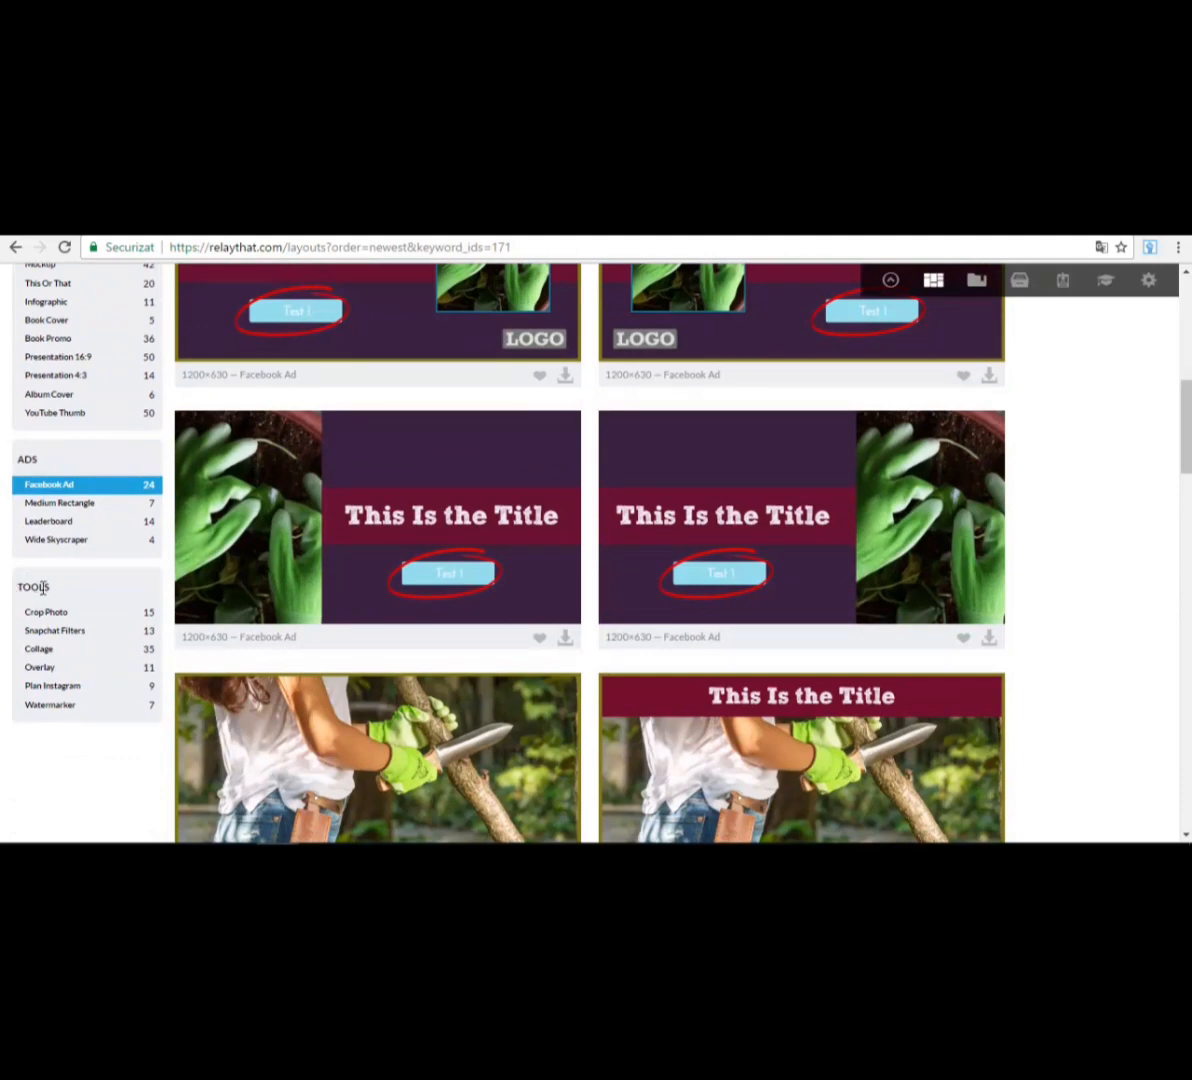
pyautogui.click(38, 649)
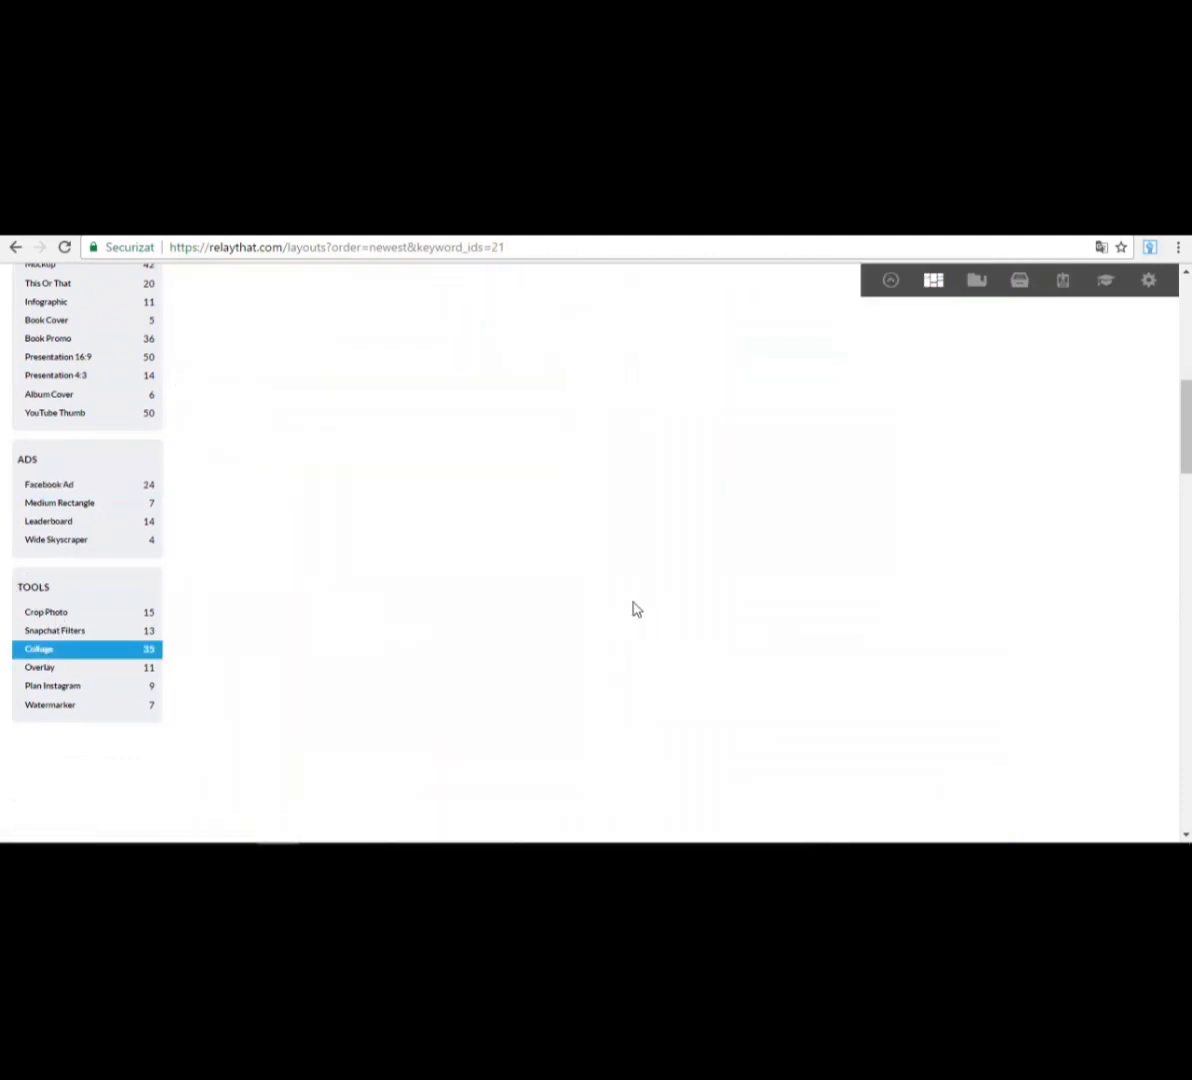
pyautogui.scroll(2, 632, 660)
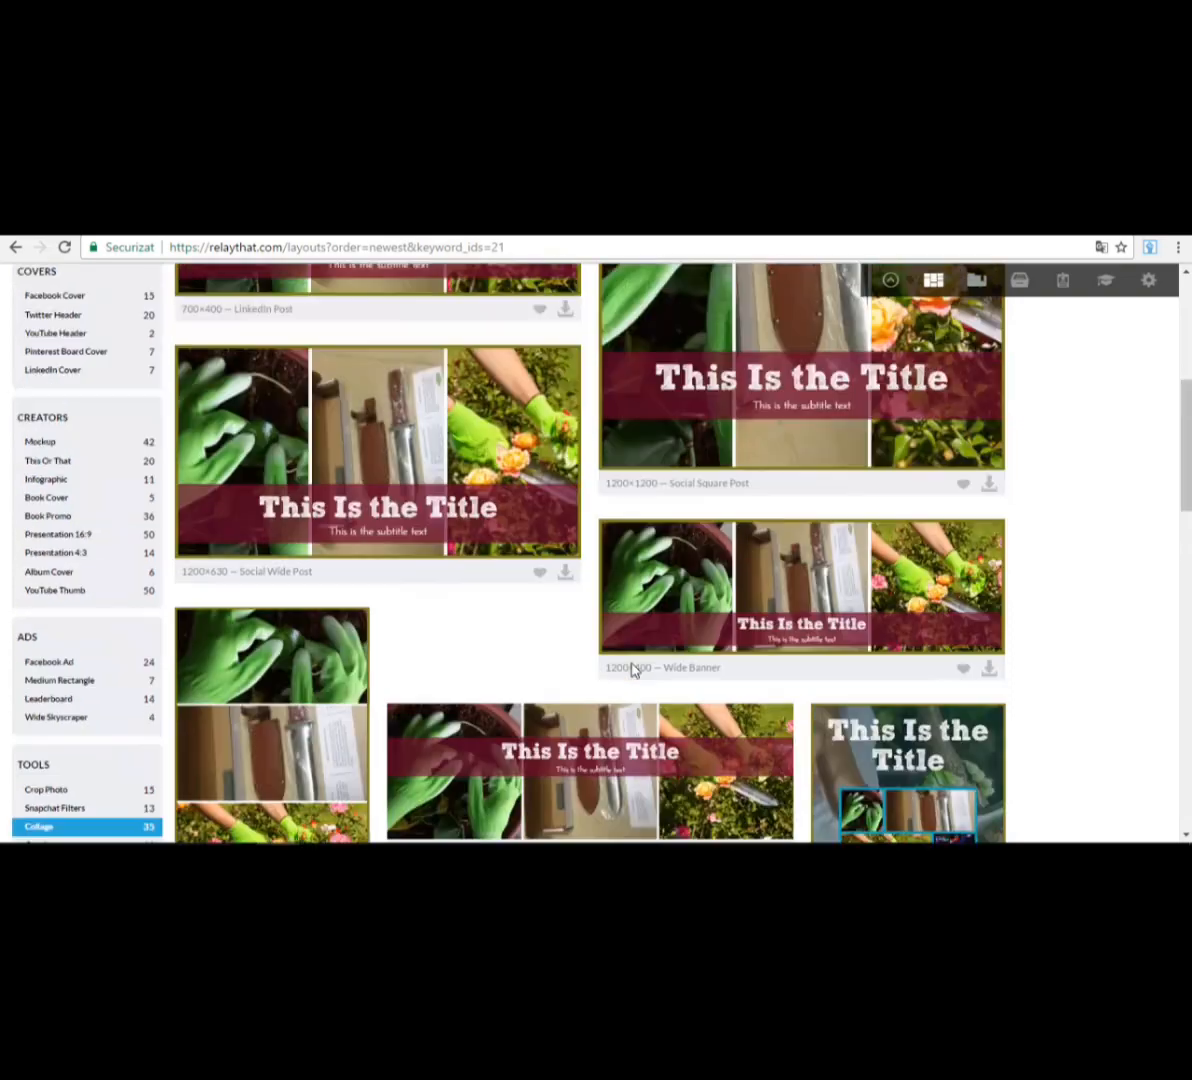
pyautogui.scroll(5, 632, 670)
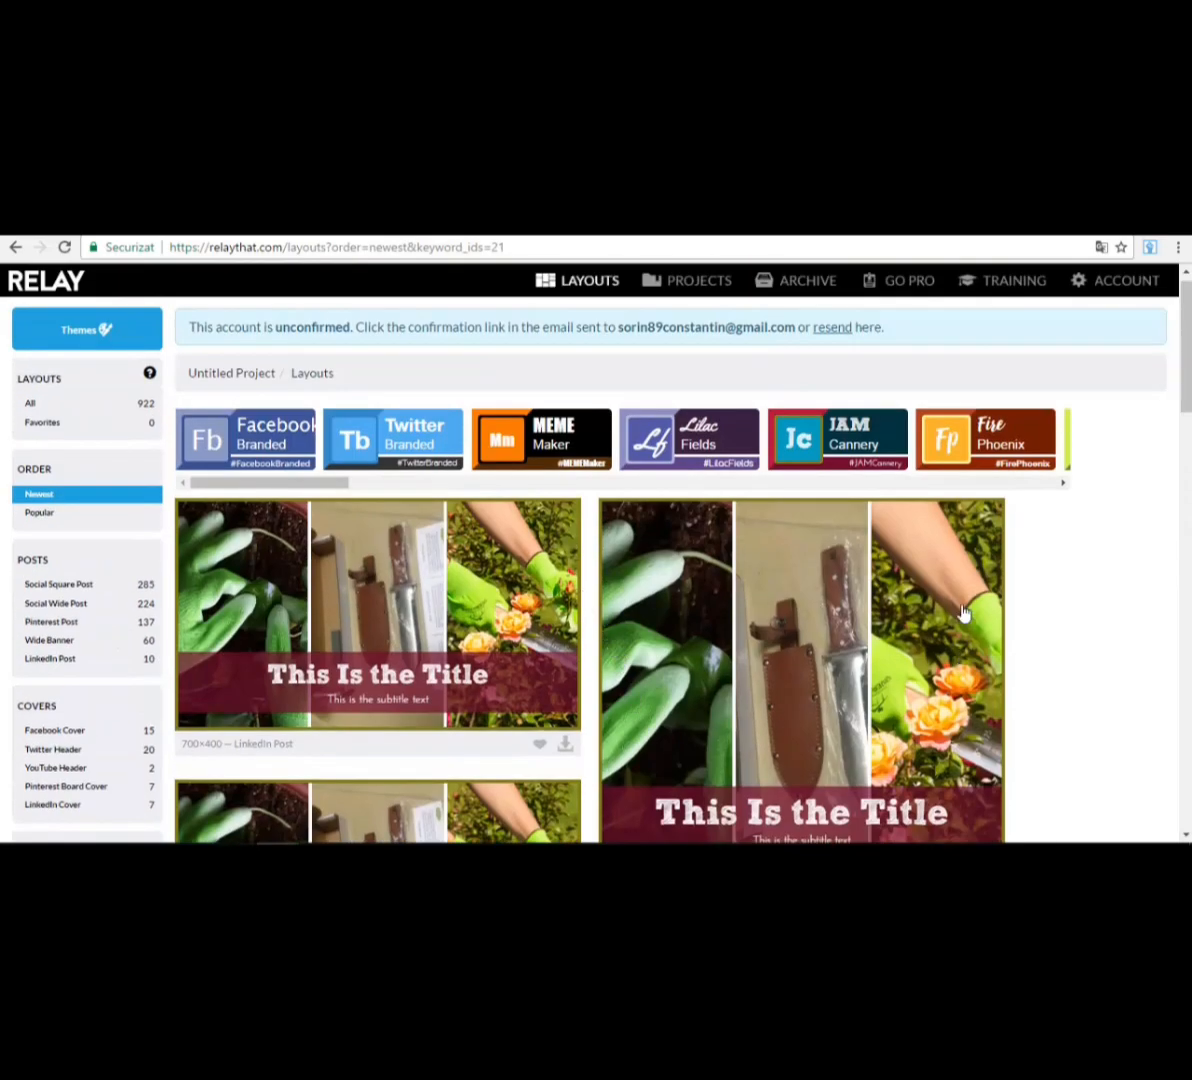
# - Examine the Collage layouts to see how the project's photos are combined across the post, banner and header formats
pyautogui.scroll(-7, 963, 612)
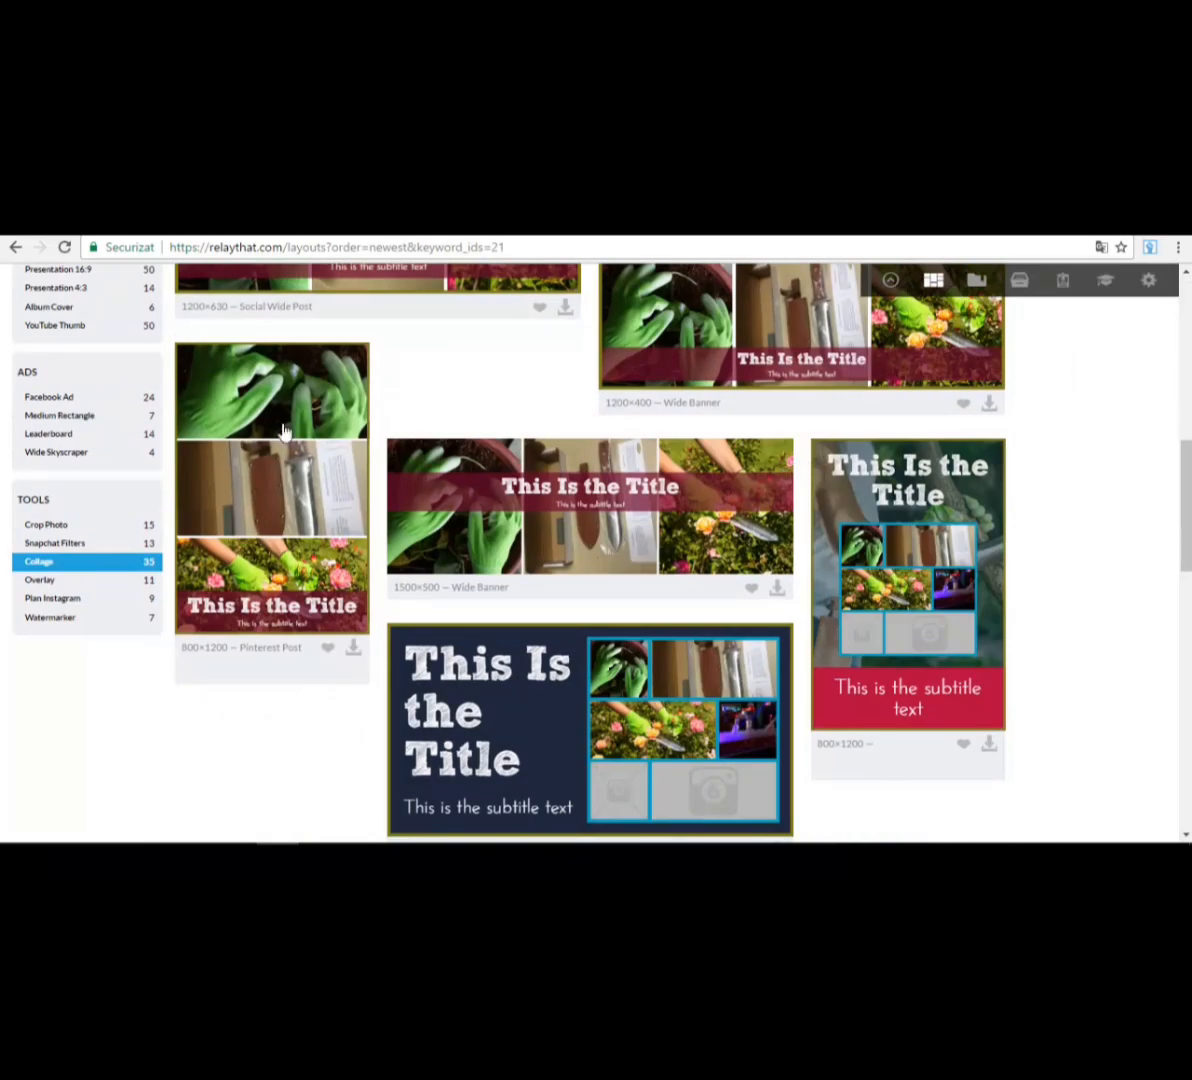
pyautogui.scroll(-4, 686, 607)
pyautogui.scroll(4, 605, 555)
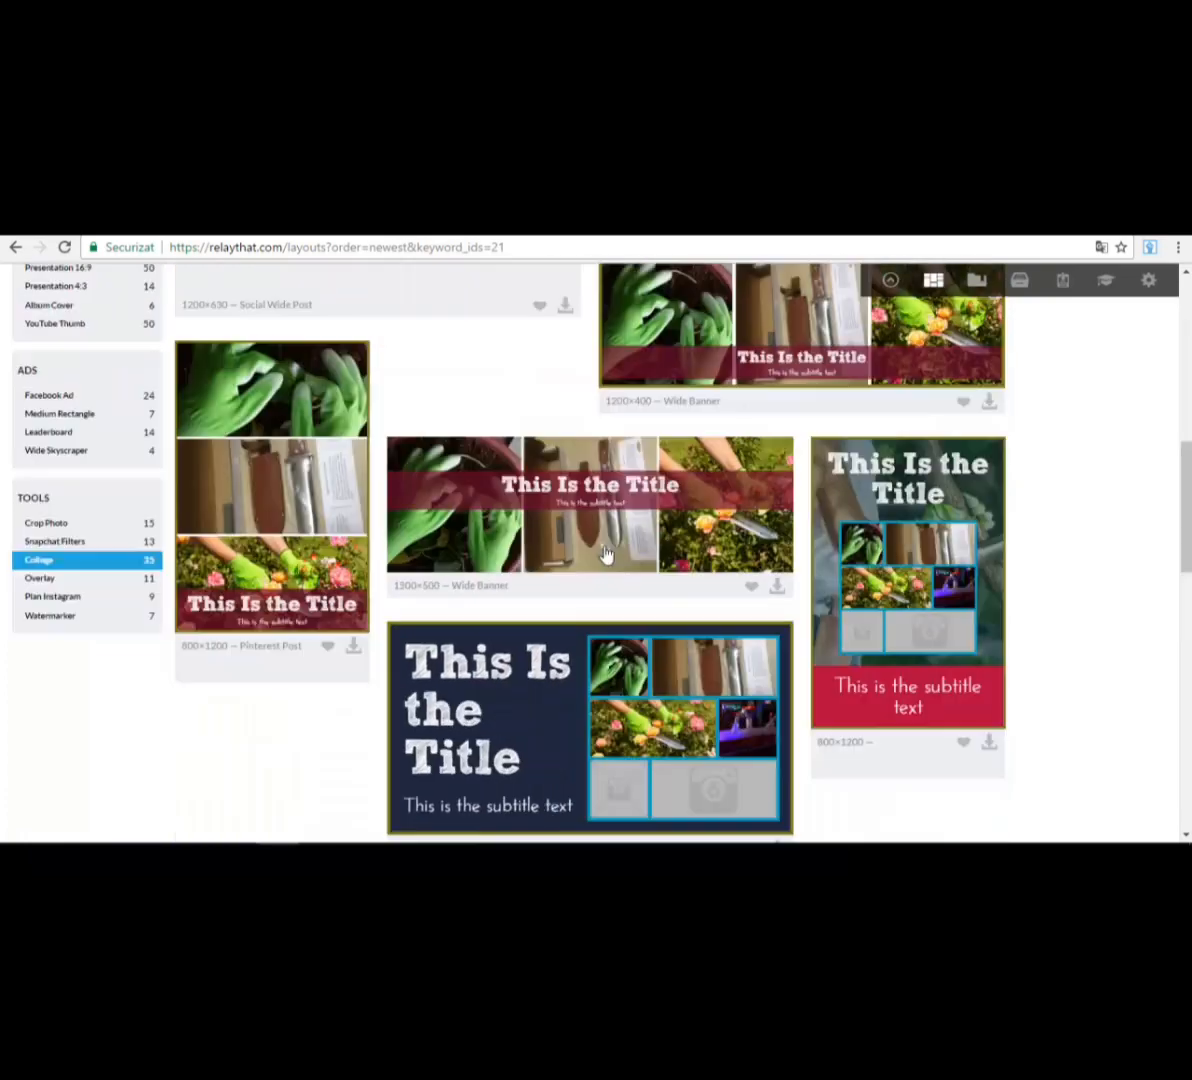
pyautogui.scroll(8, 605, 555)
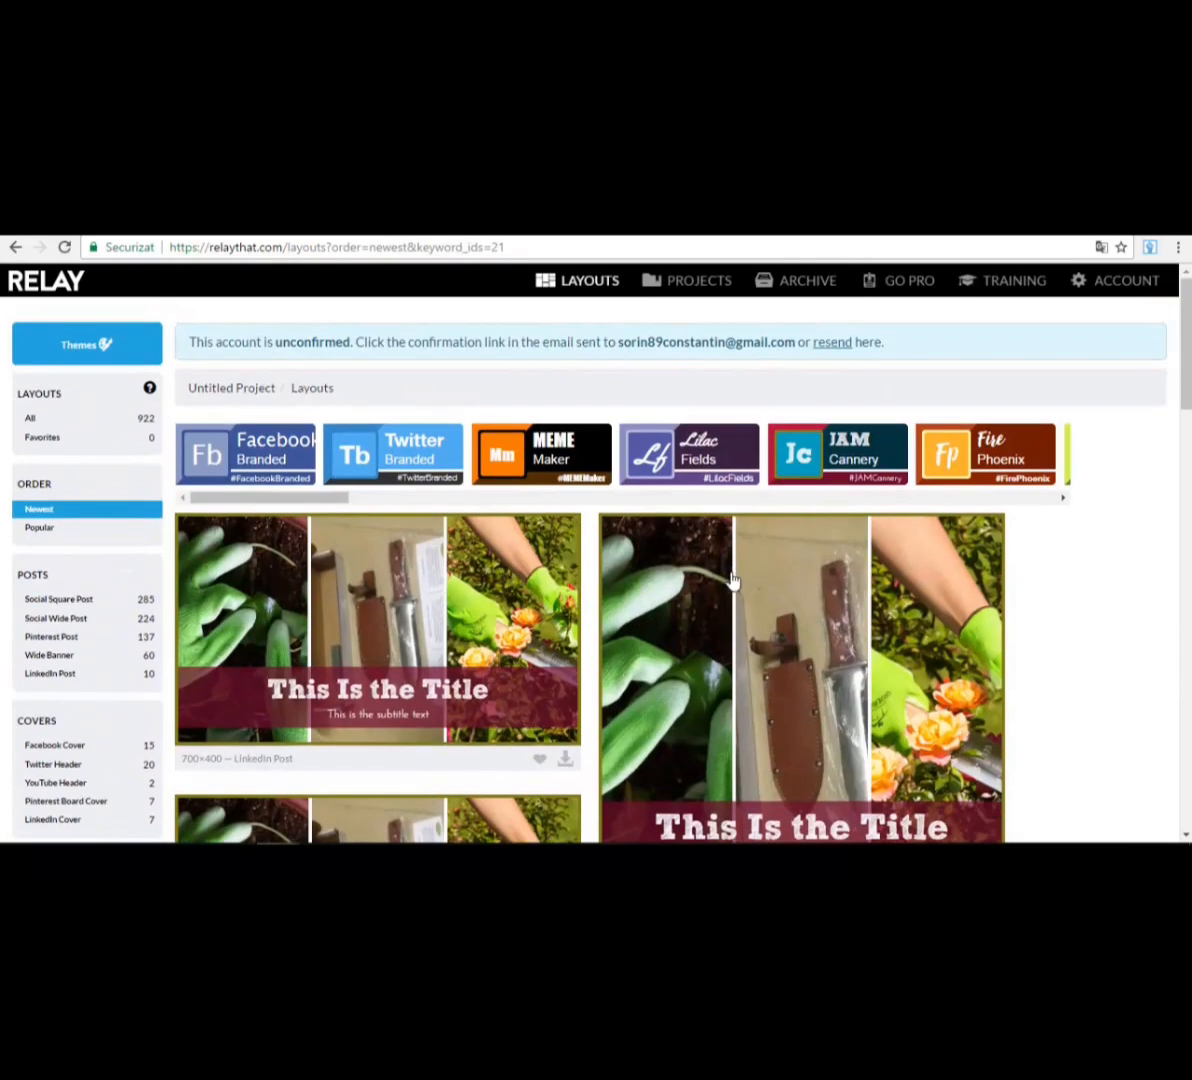
pyautogui.scroll(-8, 733, 579)
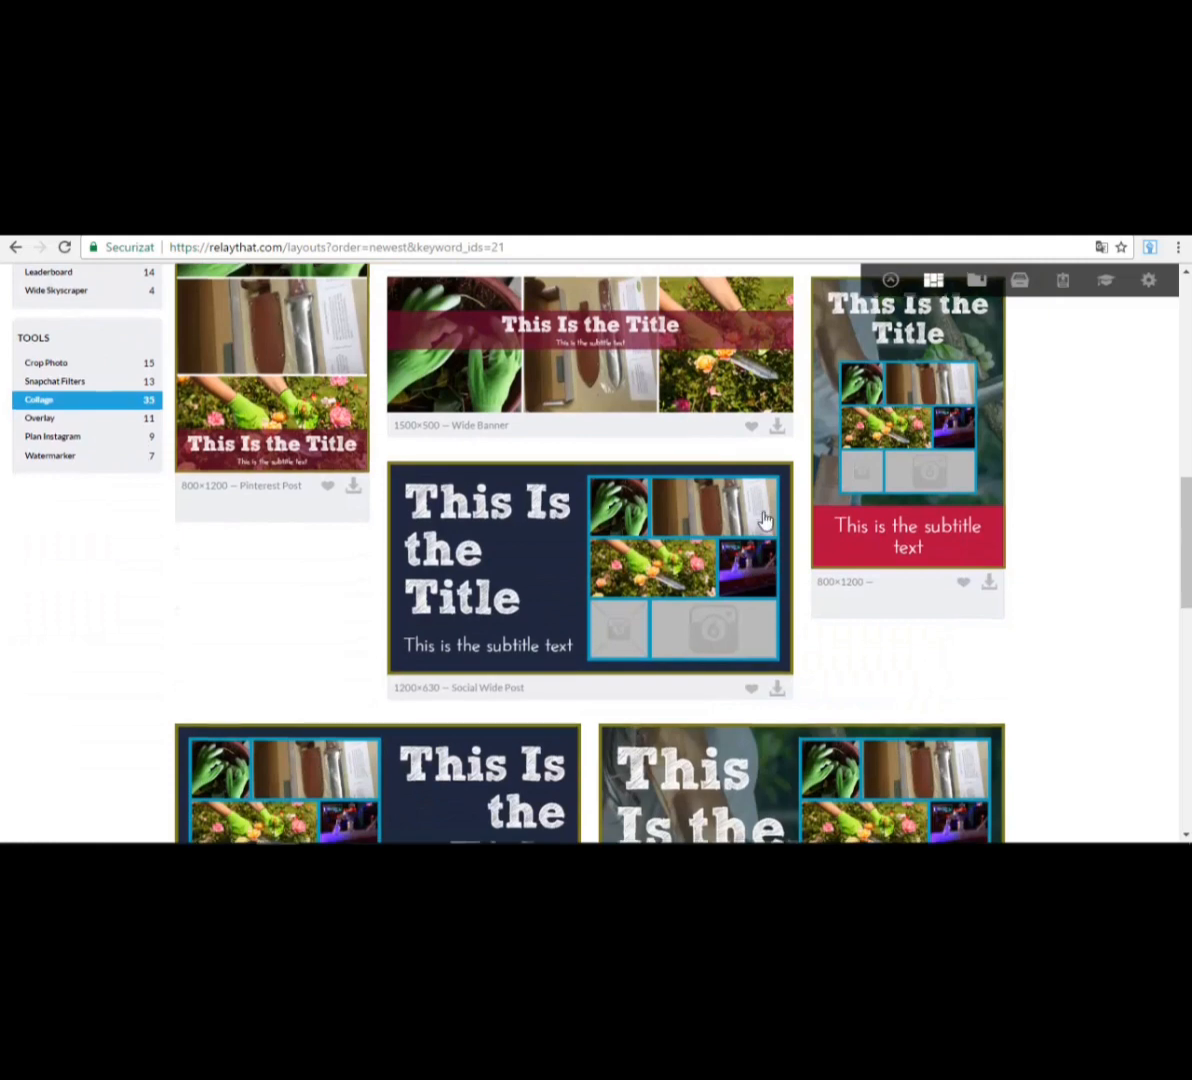
pyautogui.scroll(-5, 765, 520)
pyautogui.scroll(-4, 765, 530)
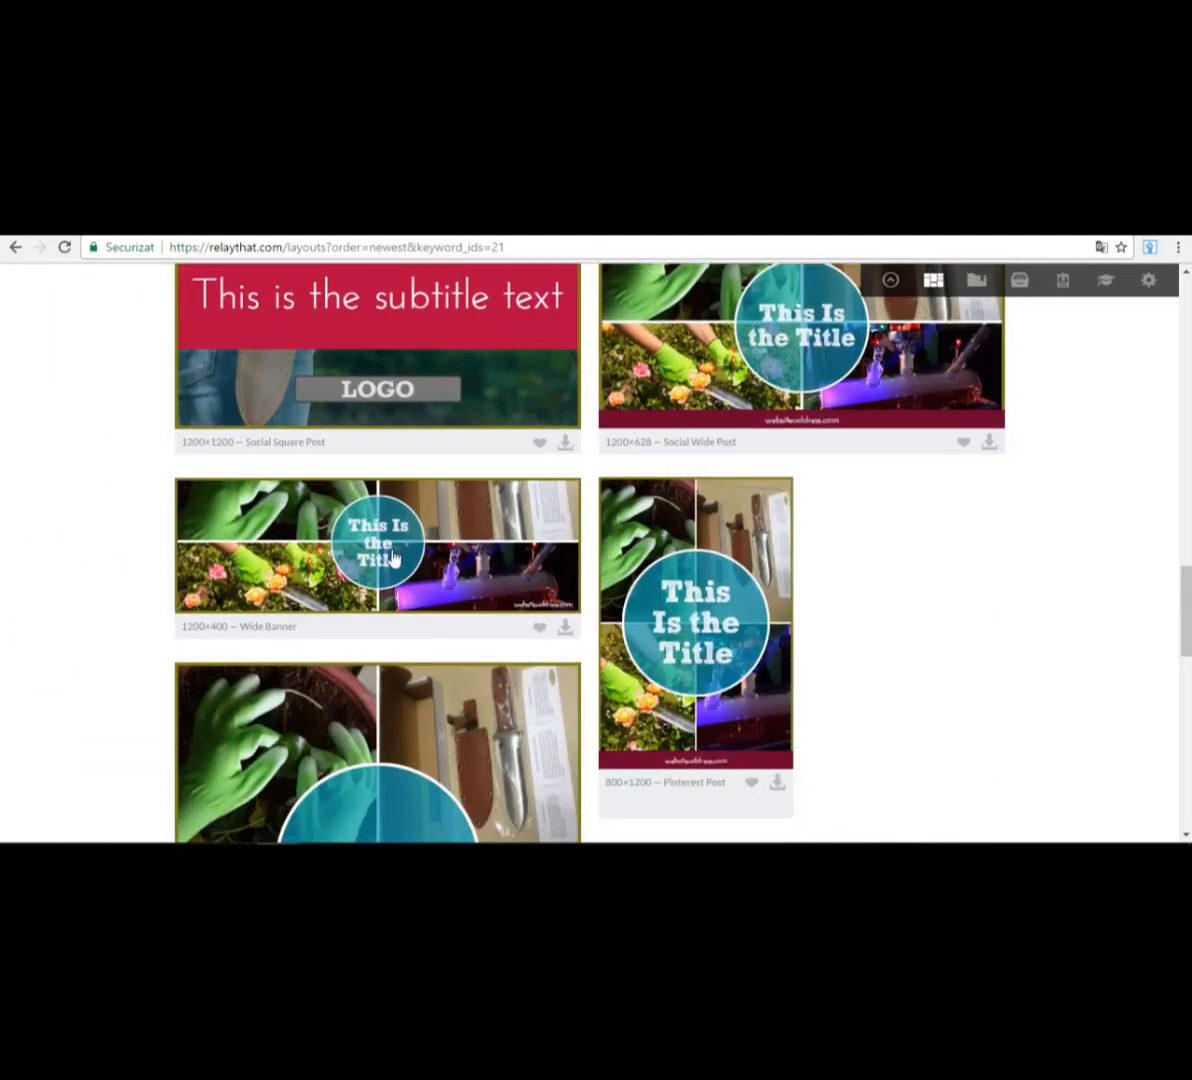
pyautogui.scroll(-5, 531, 560)
pyautogui.scroll(-8, 500, 437)
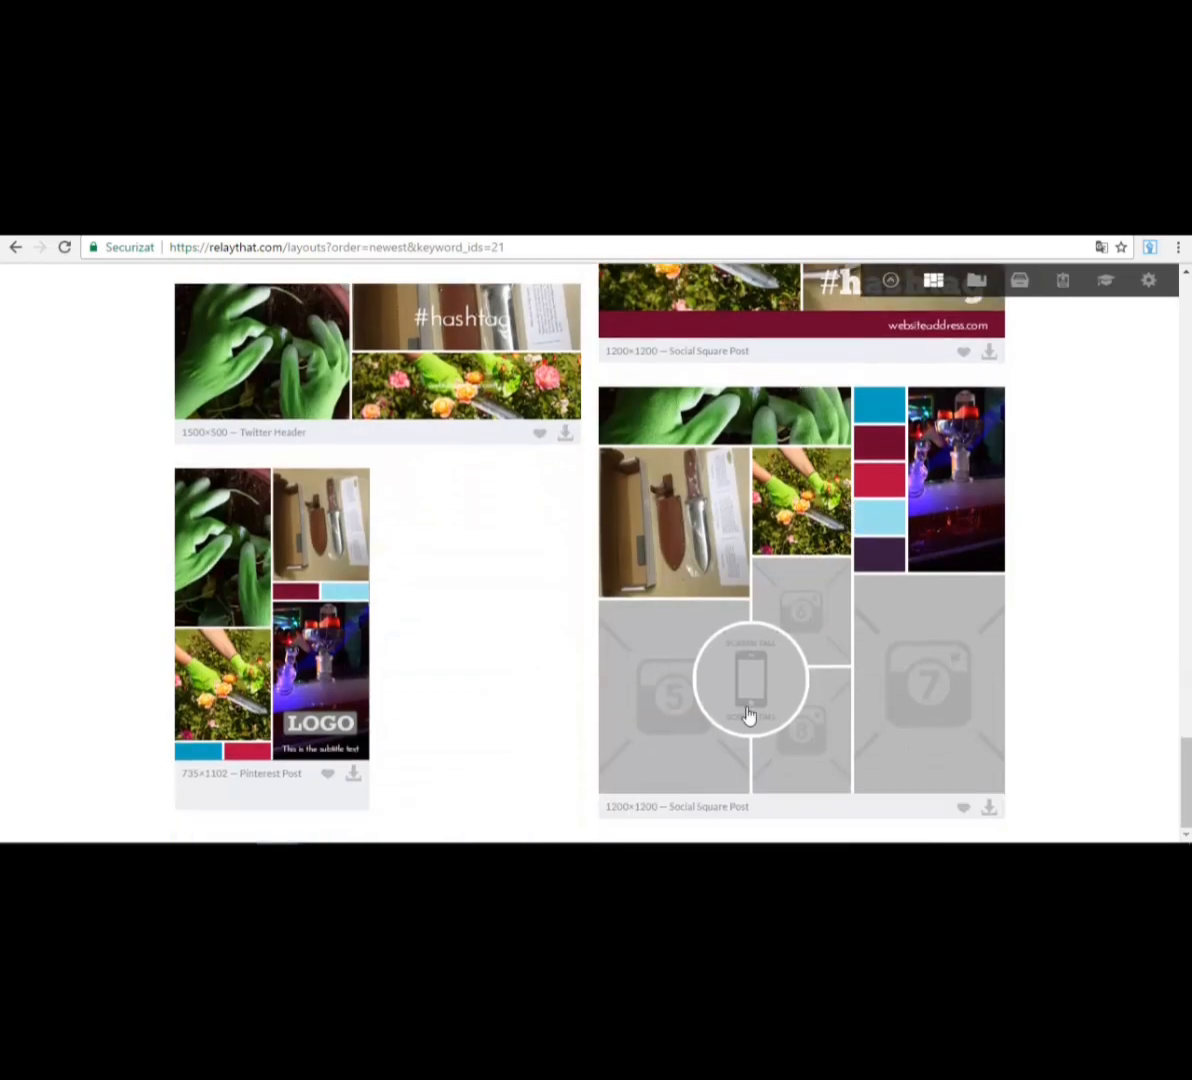
# - Show the Watermarker layouts from the Tools category and look over the watermarked photo designs
pyautogui.scroll(4, 548, 614)
pyautogui.scroll(15, 548, 614)
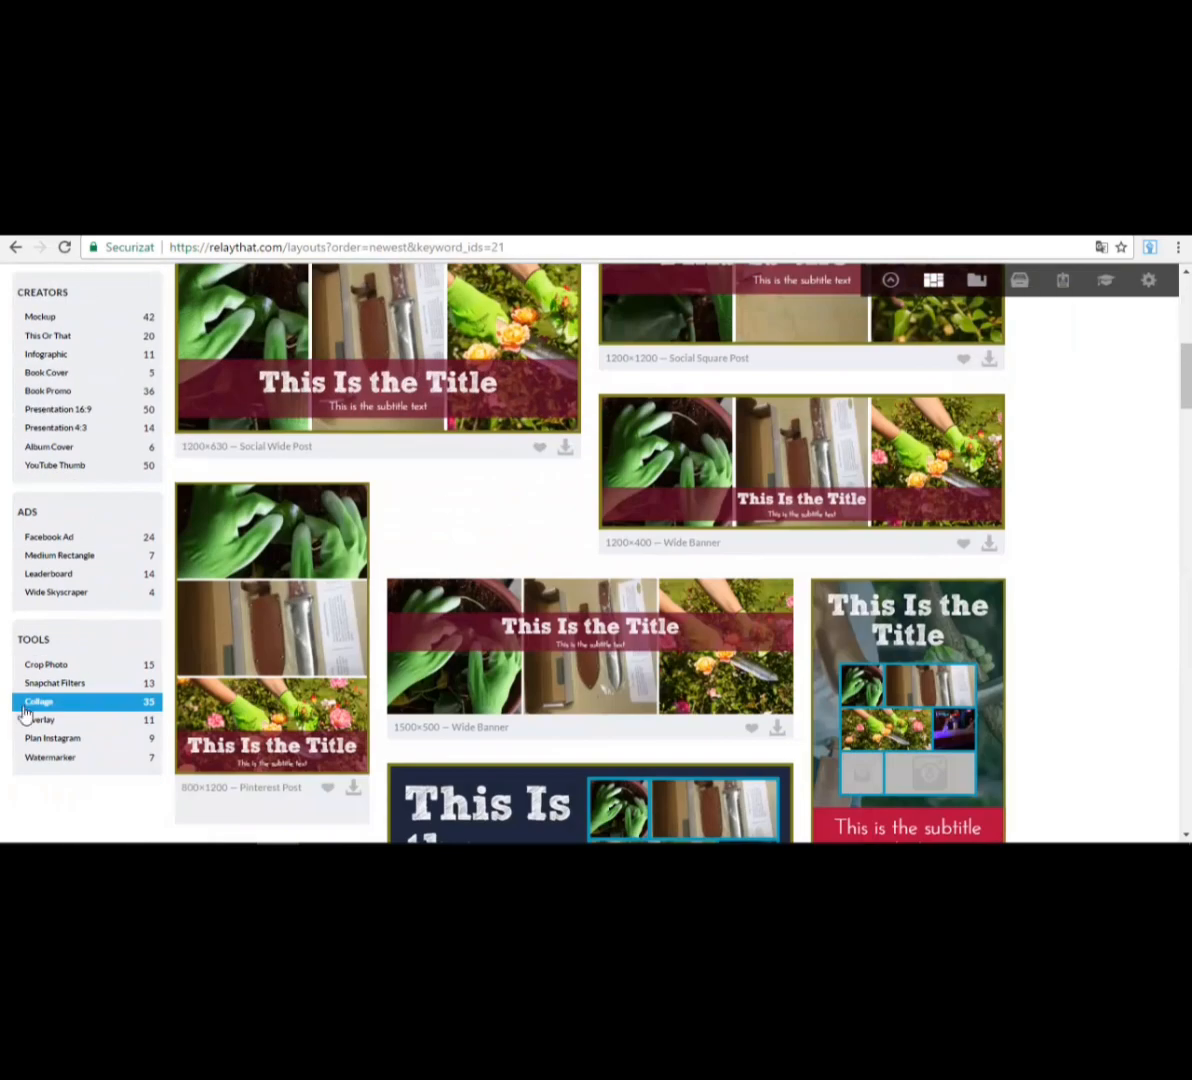
pyautogui.click(50, 757)
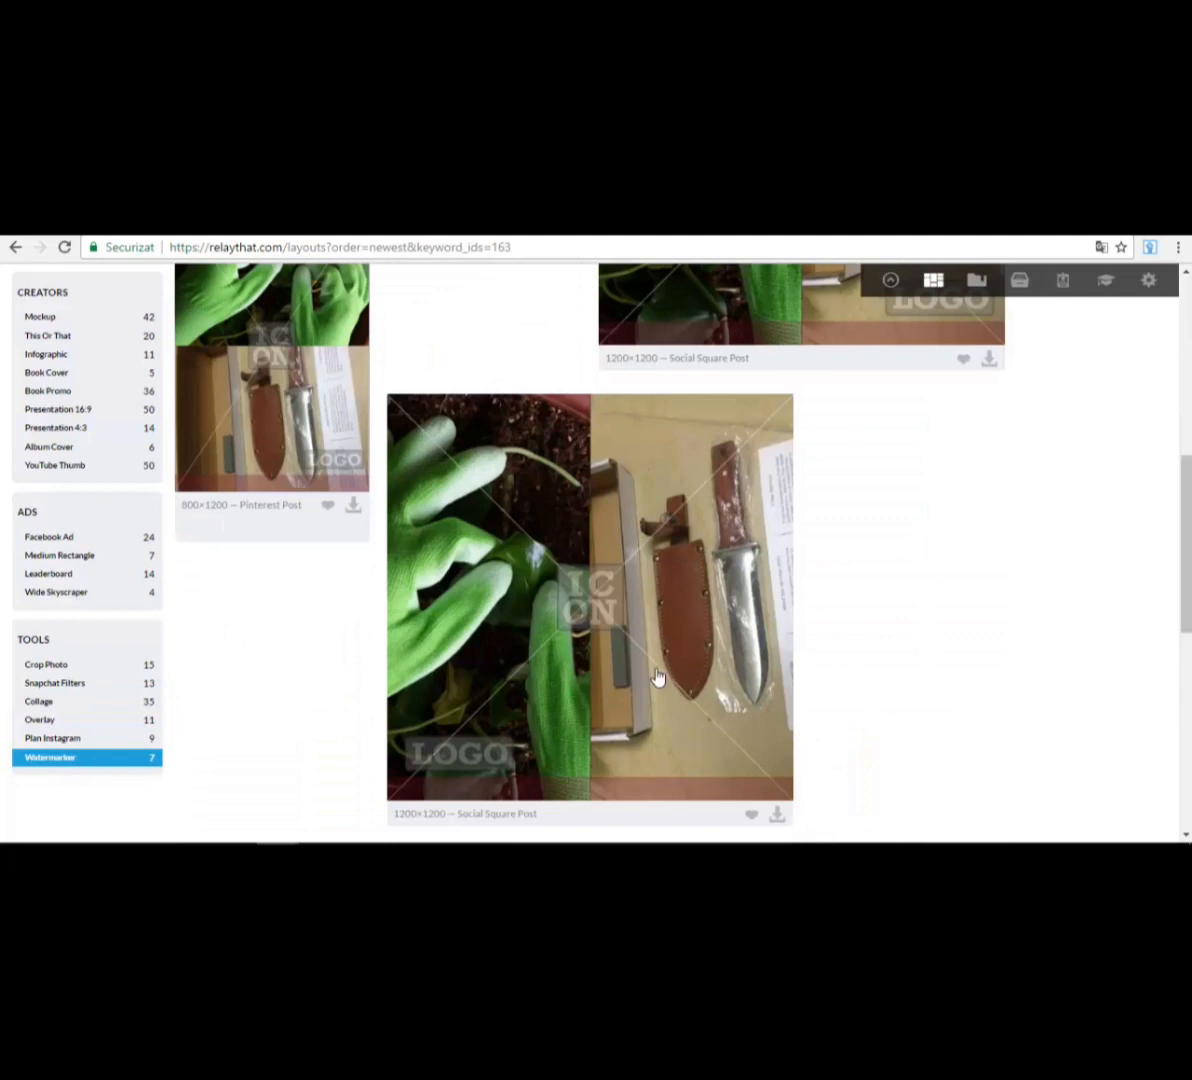
pyautogui.scroll(4, 665, 650)
pyautogui.scroll(1, 690, 595)
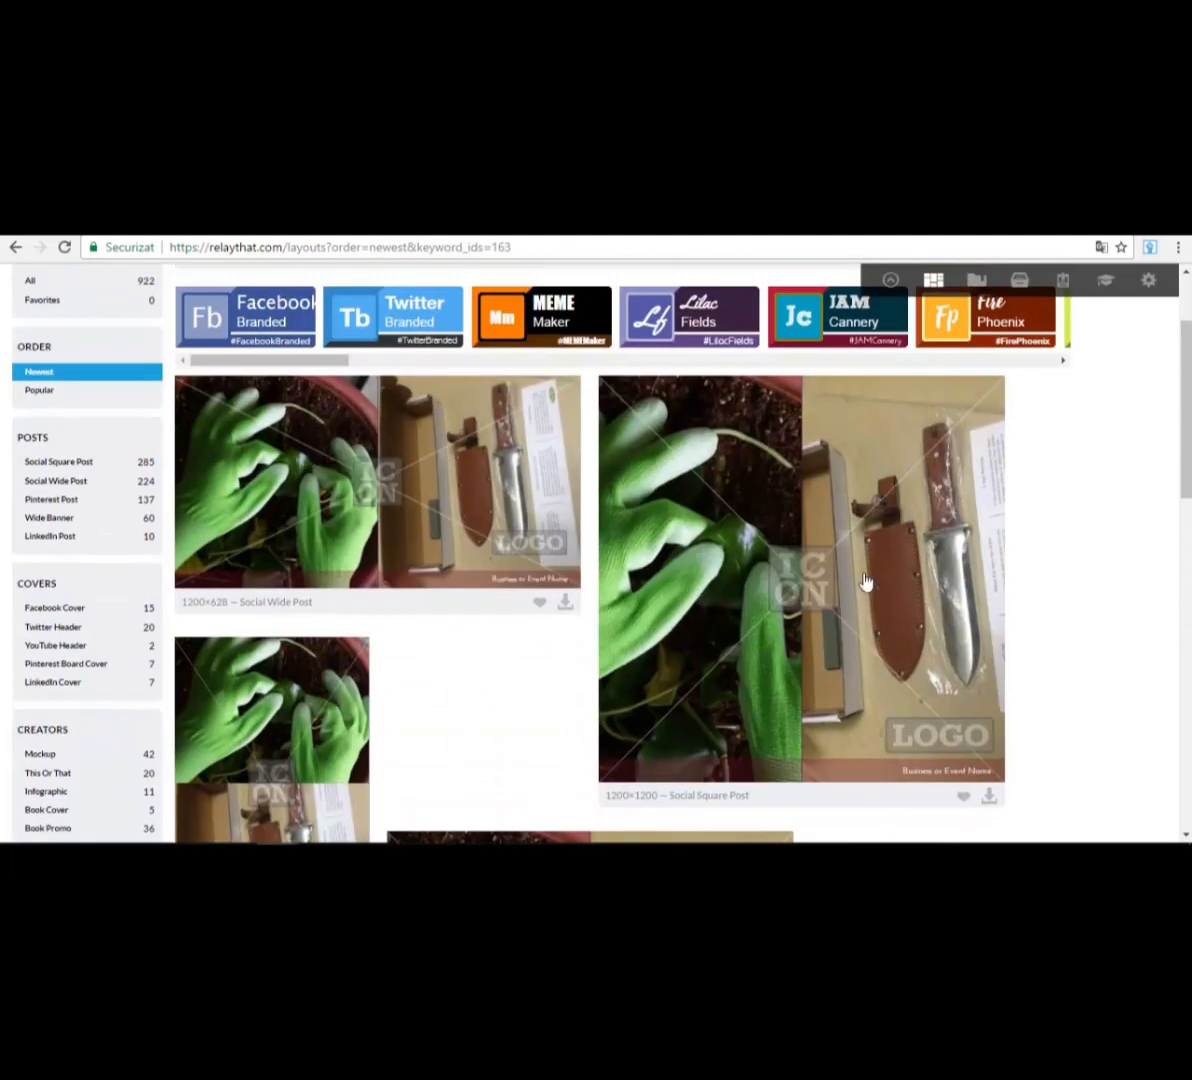
pyautogui.scroll(-2, 928, 622)
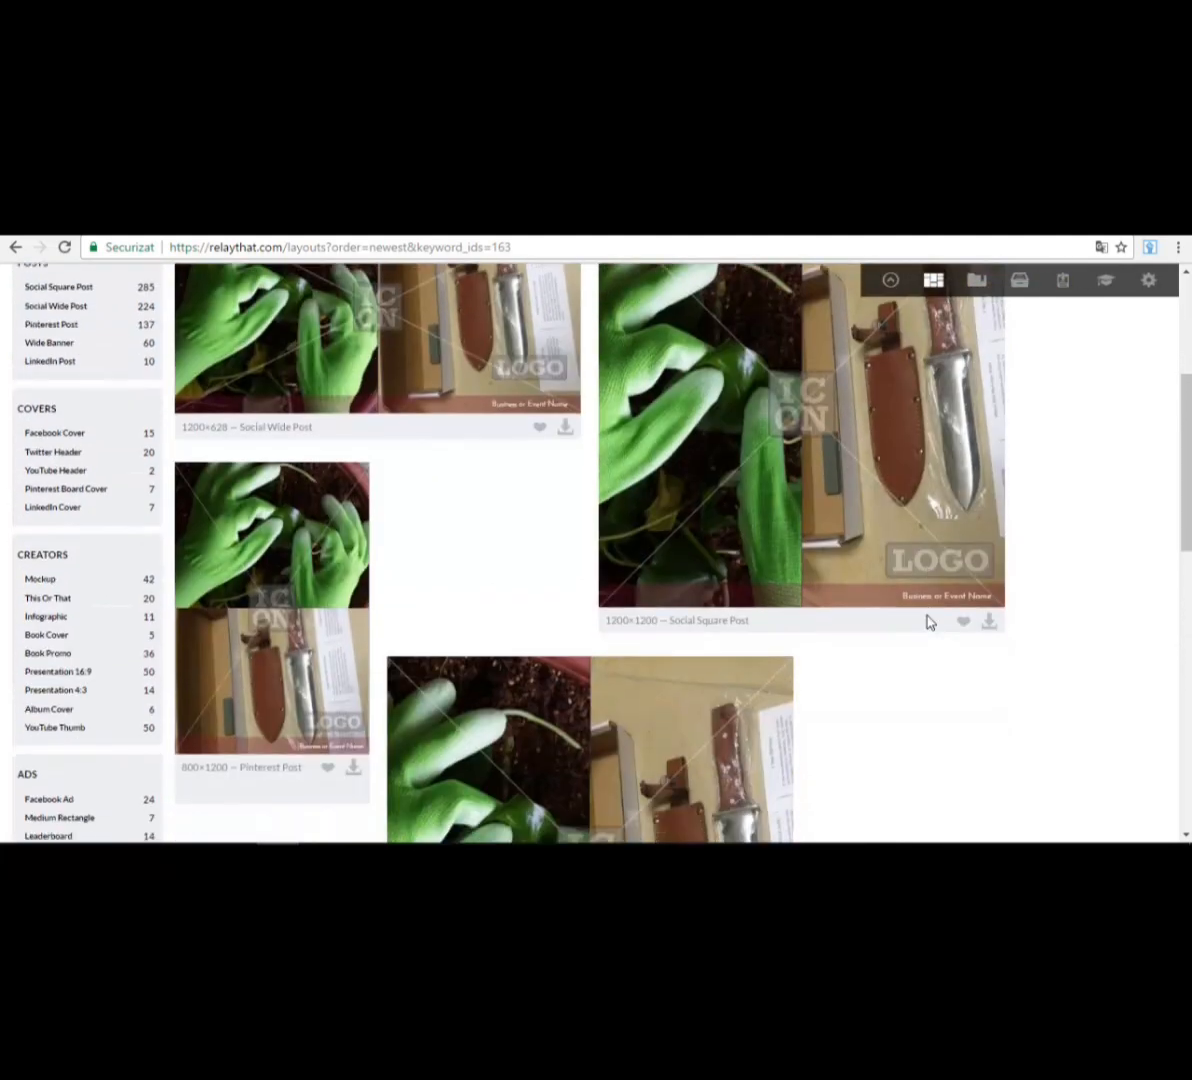
pyautogui.scroll(1, 893, 507)
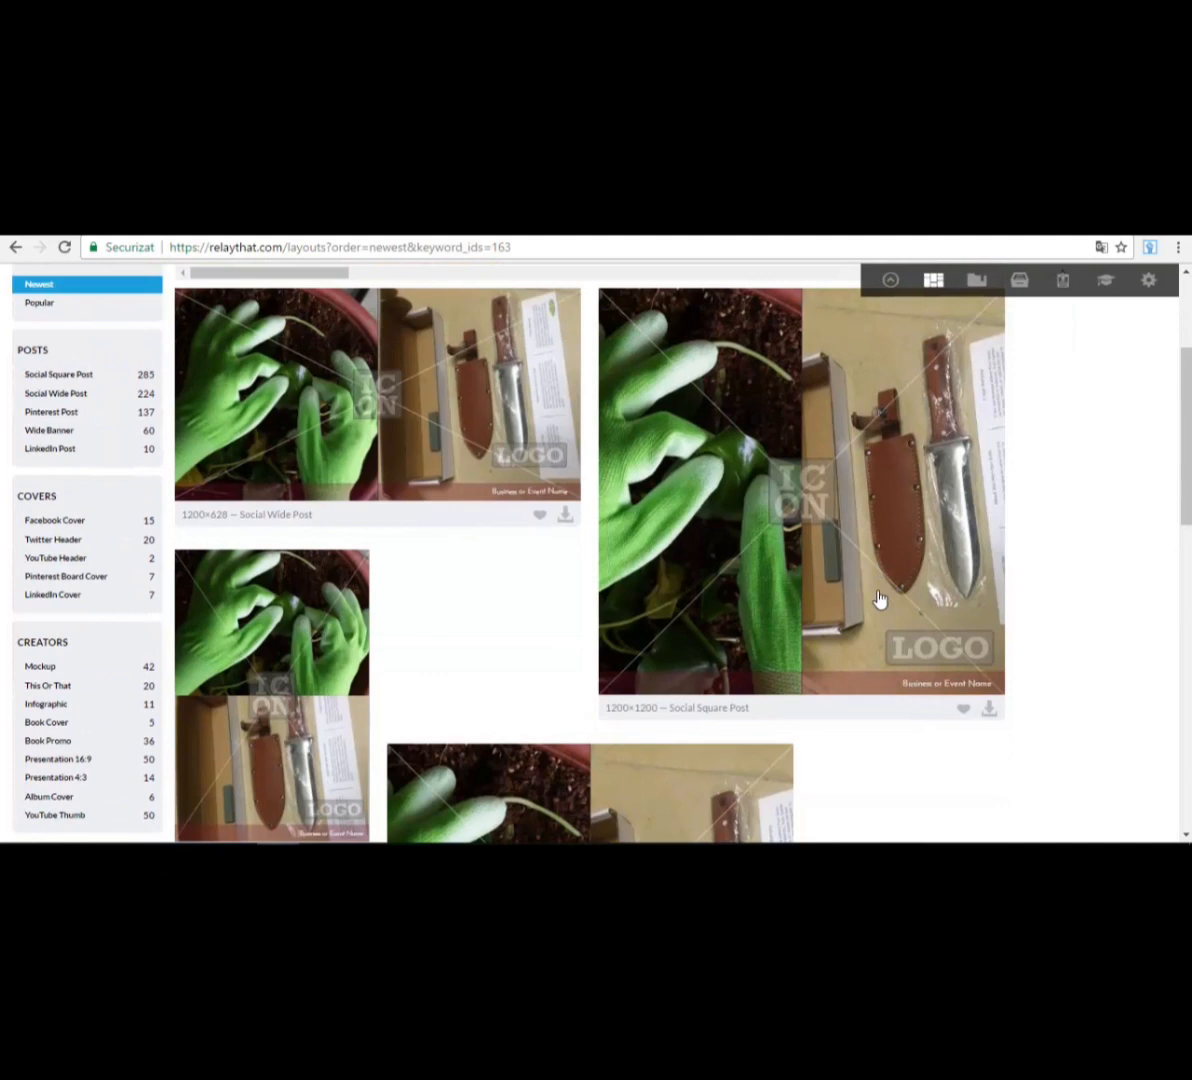
# - Open the 1200×1200 Social Square Post watermark layout with the logo above the business name and review its text, font, color, artwork and photo settings
pyautogui.click(908, 488)
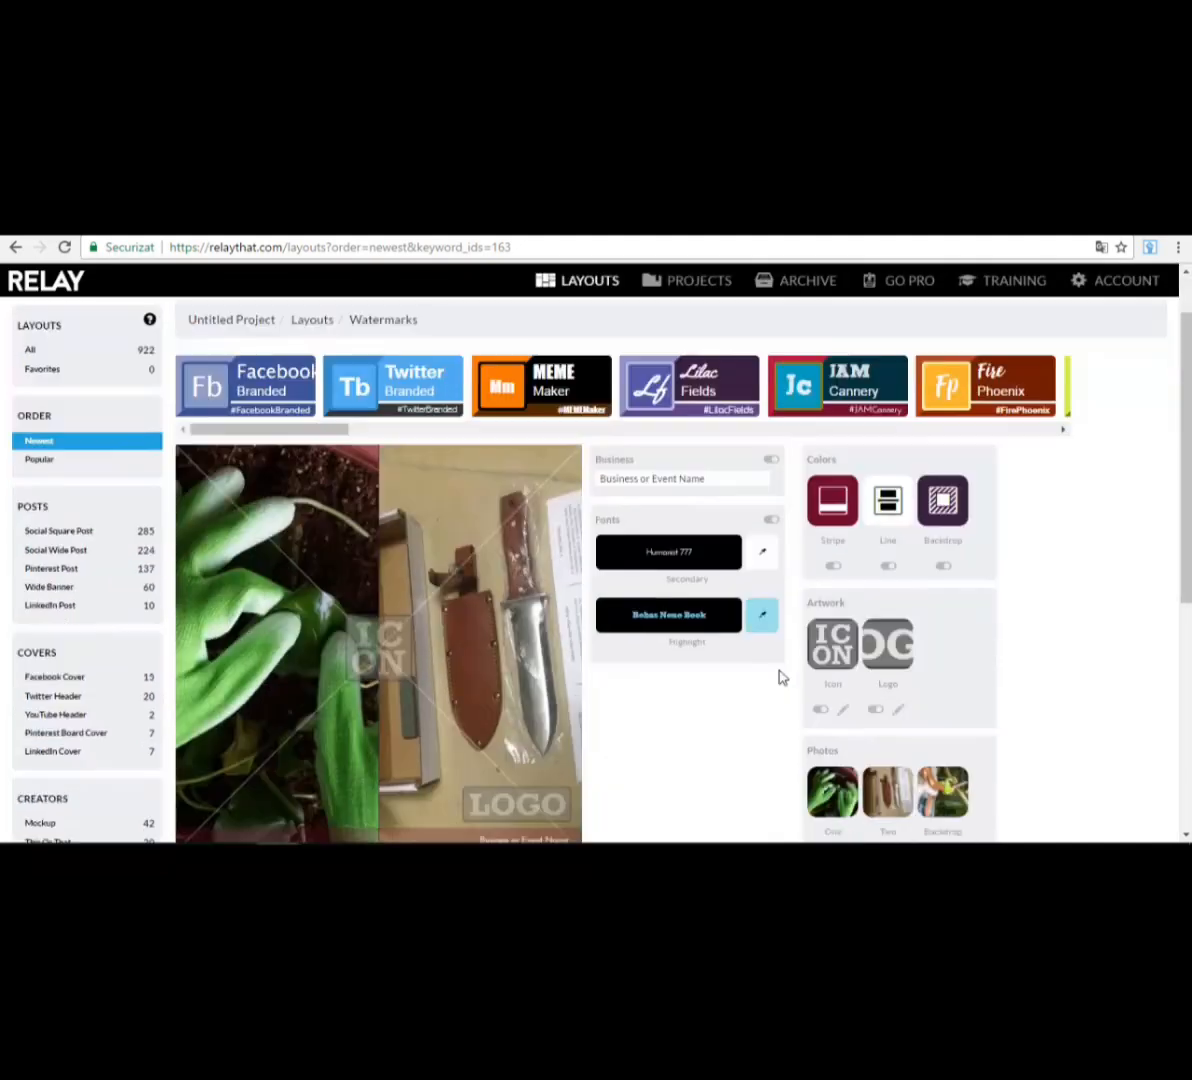
pyautogui.scroll(-2, 780, 676)
pyautogui.scroll(2, 853, 630)
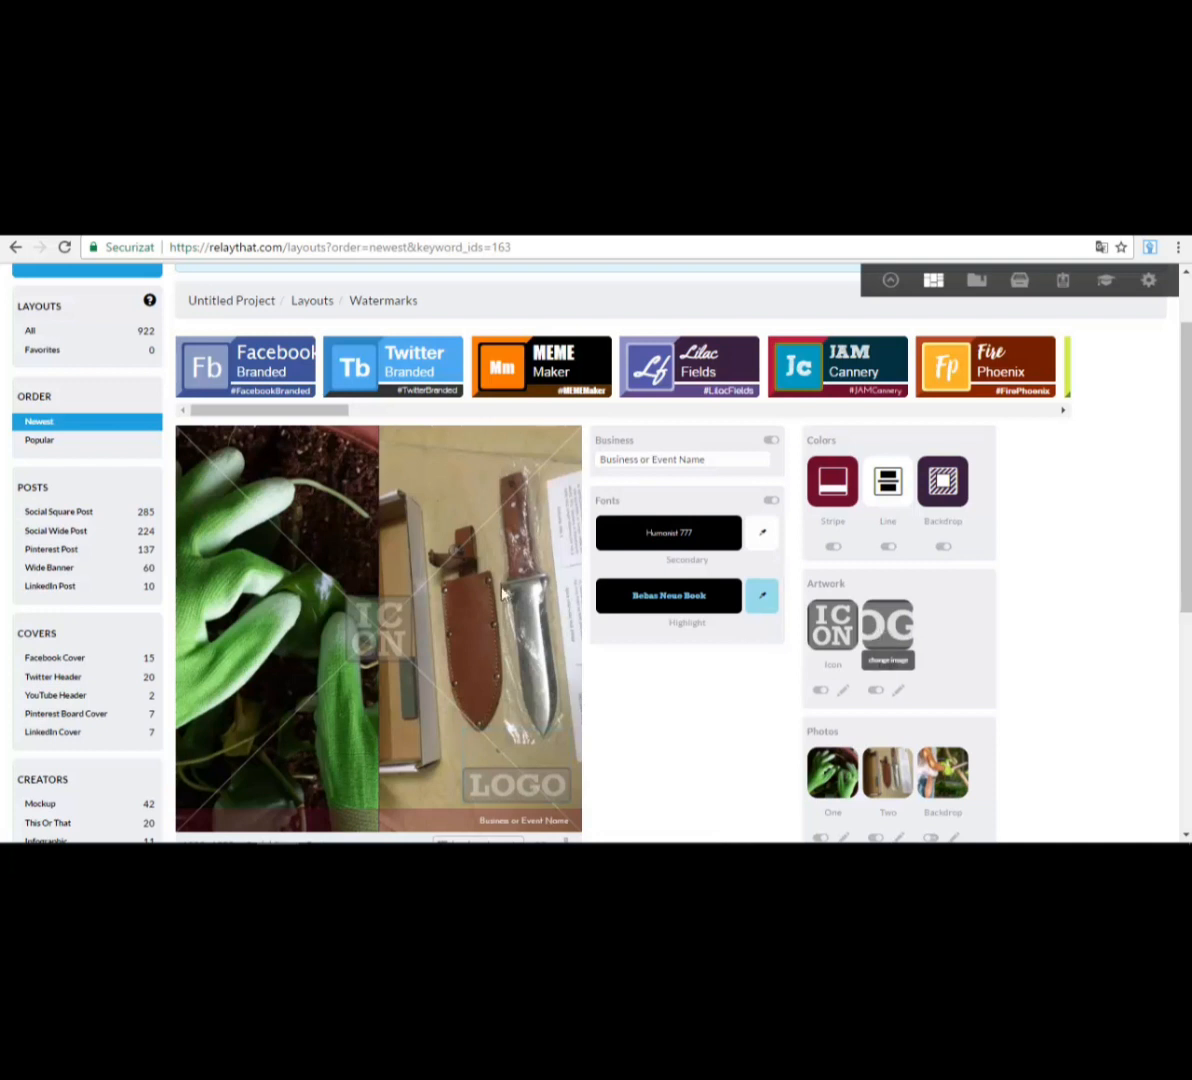
pyautogui.scroll(-1, 428, 480)
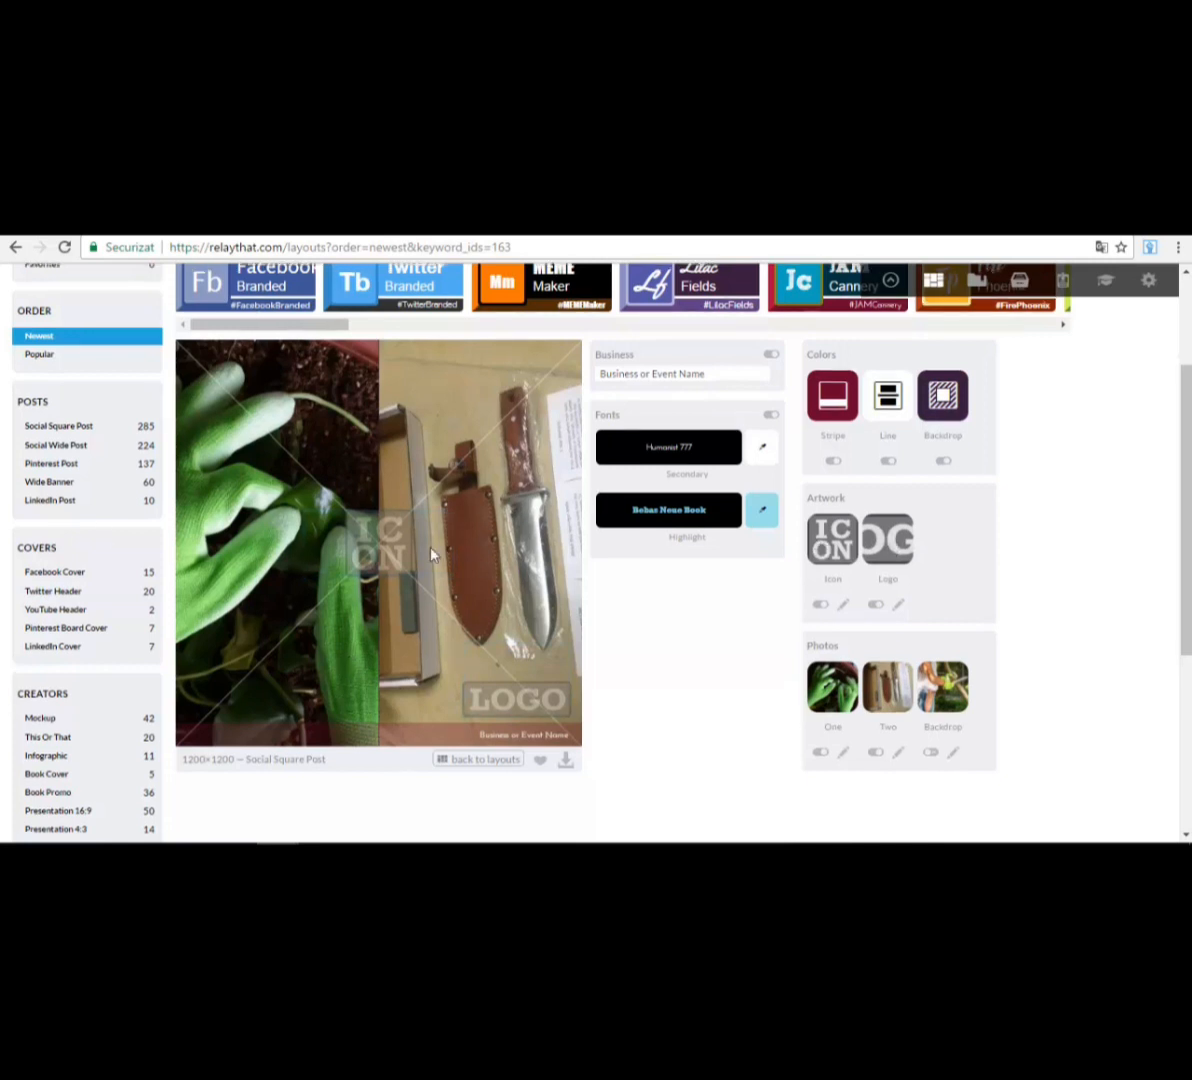
pyautogui.scroll(2, 517, 560)
pyautogui.scroll(-3, 519, 614)
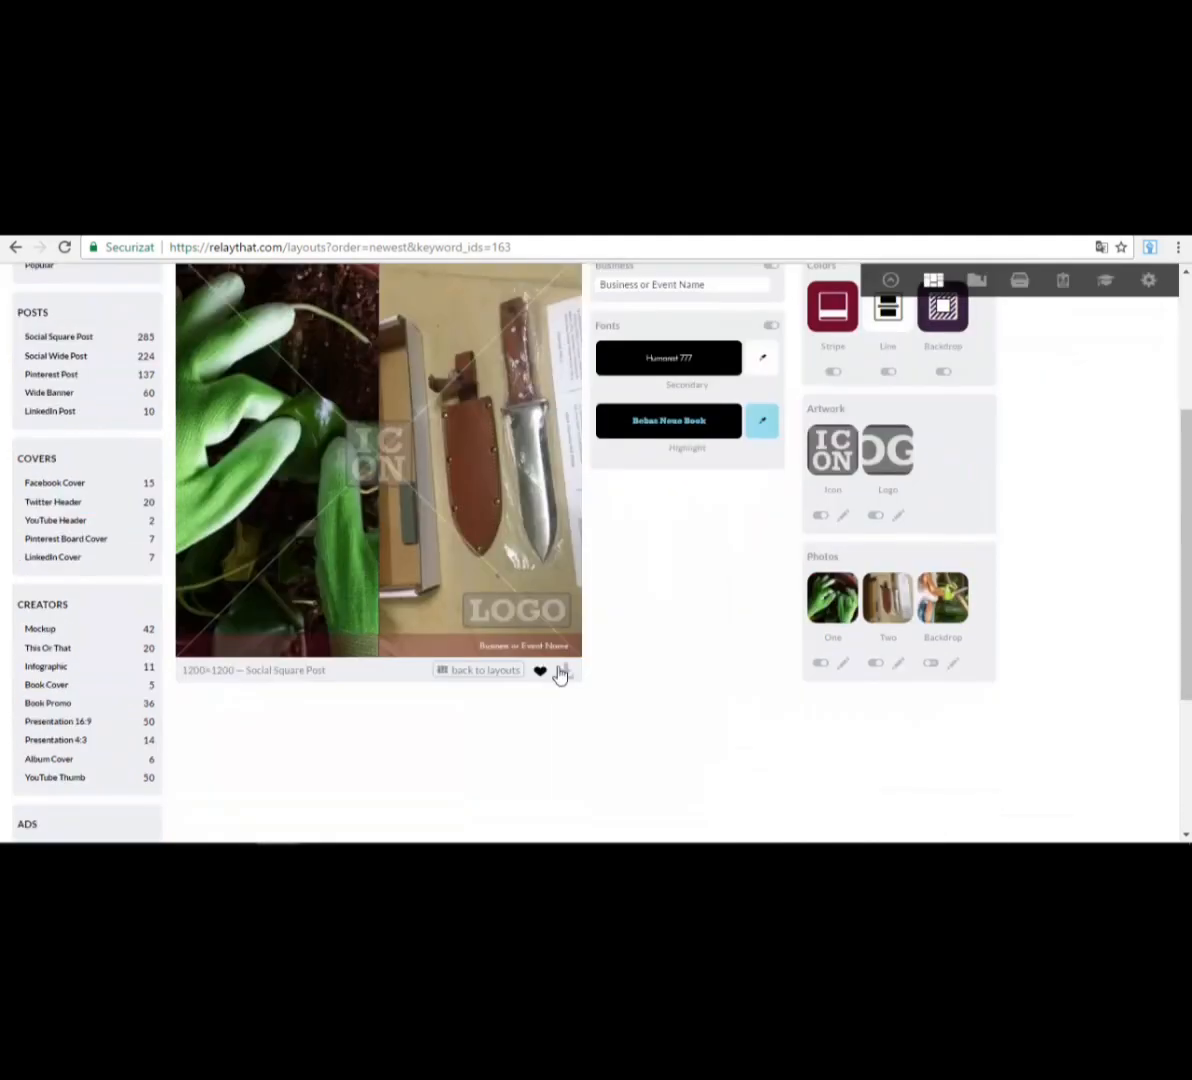
pyautogui.scroll(3, 533, 680)
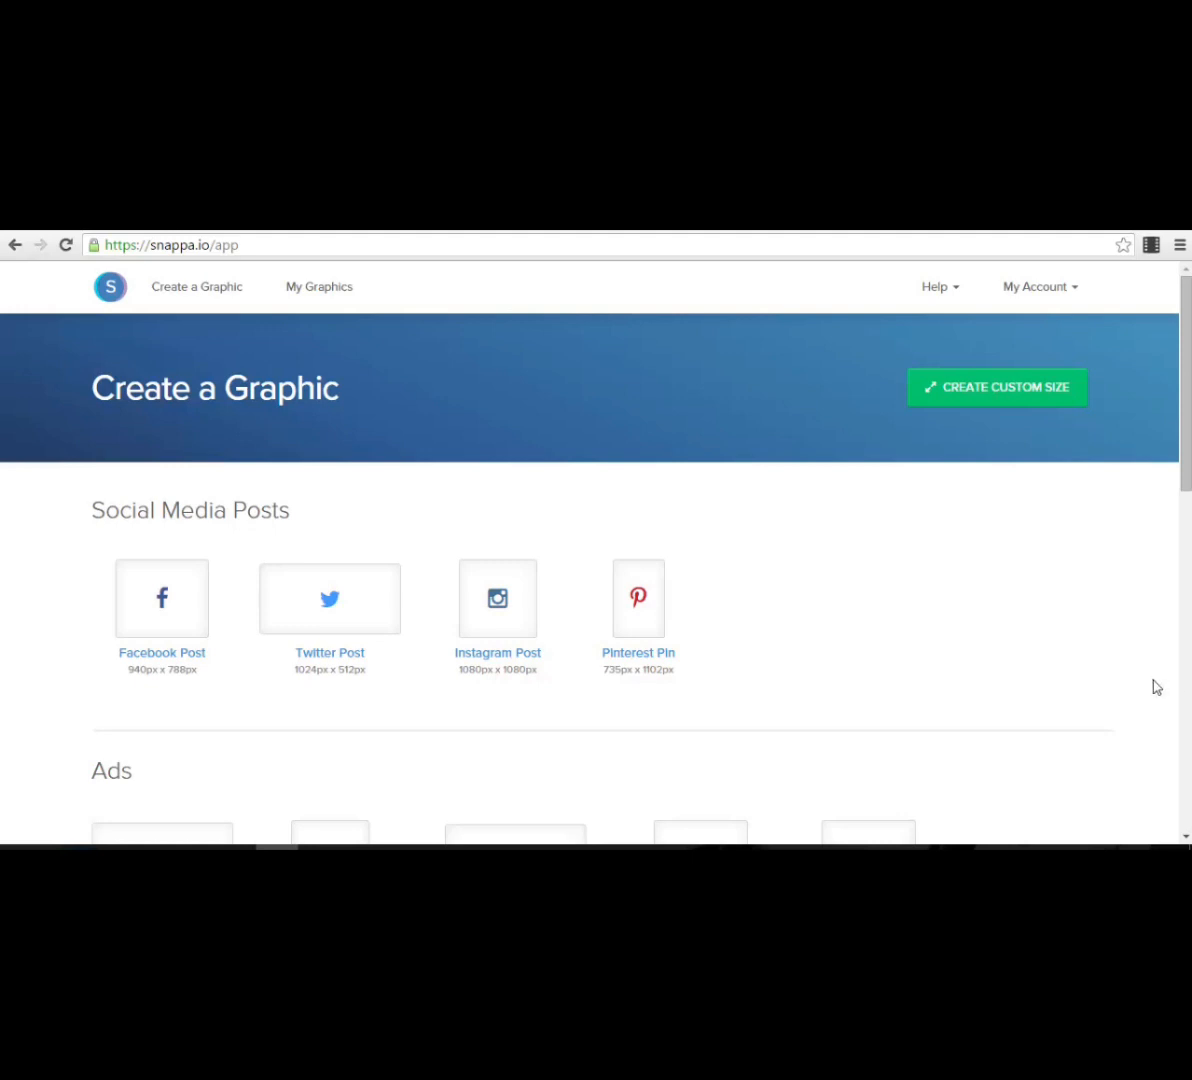
# - Switch to Snappa, highlight its web address and show the saved designs in My Graphics
pyautogui.click(251, 245)
pyautogui.moveTo(251, 245); pyautogui.dragTo(95, 245)
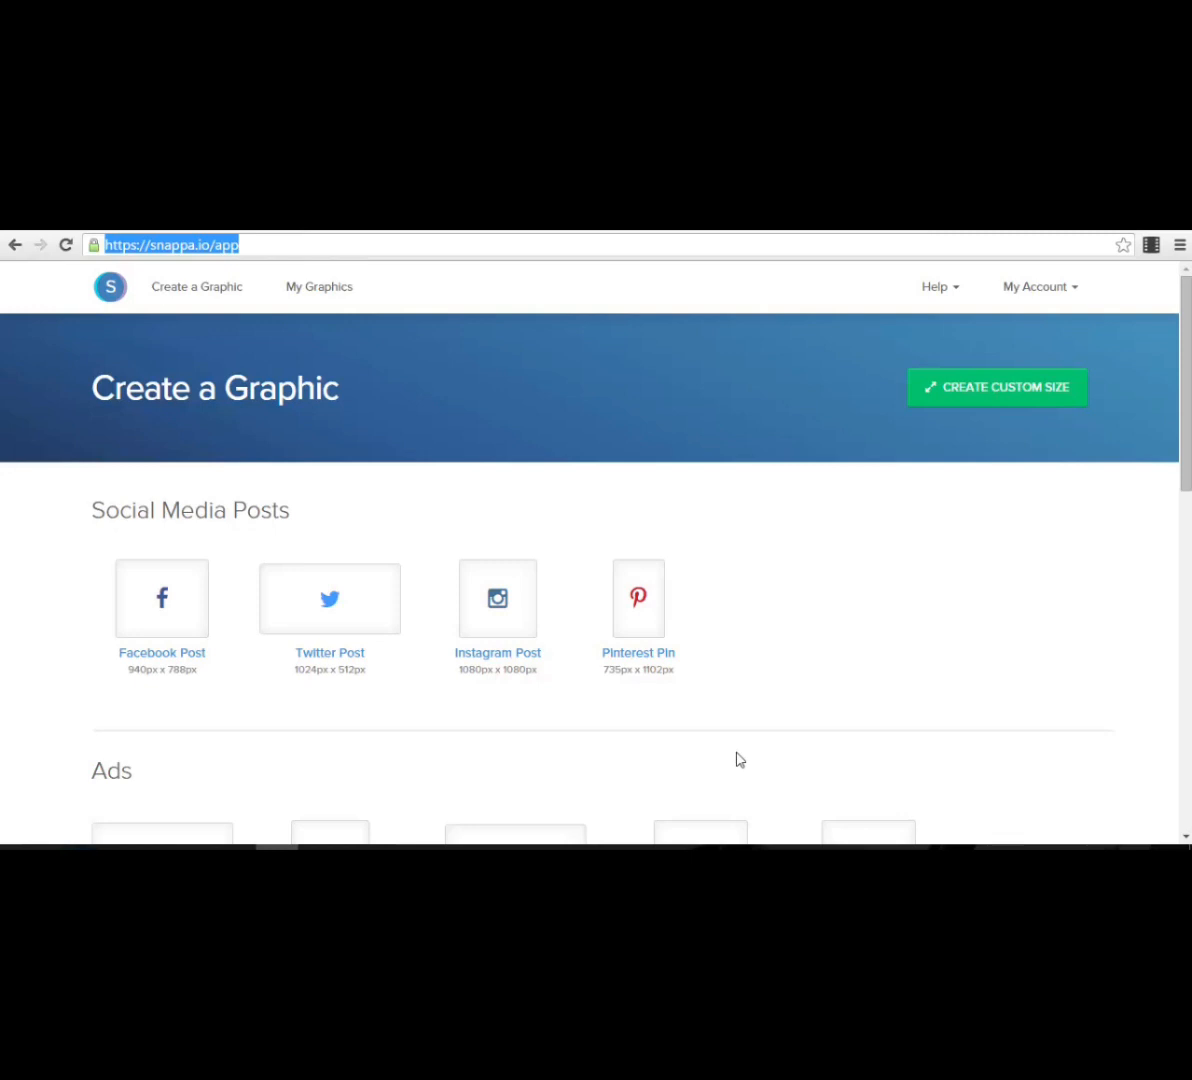
pyautogui.scroll(-1, 415, 404)
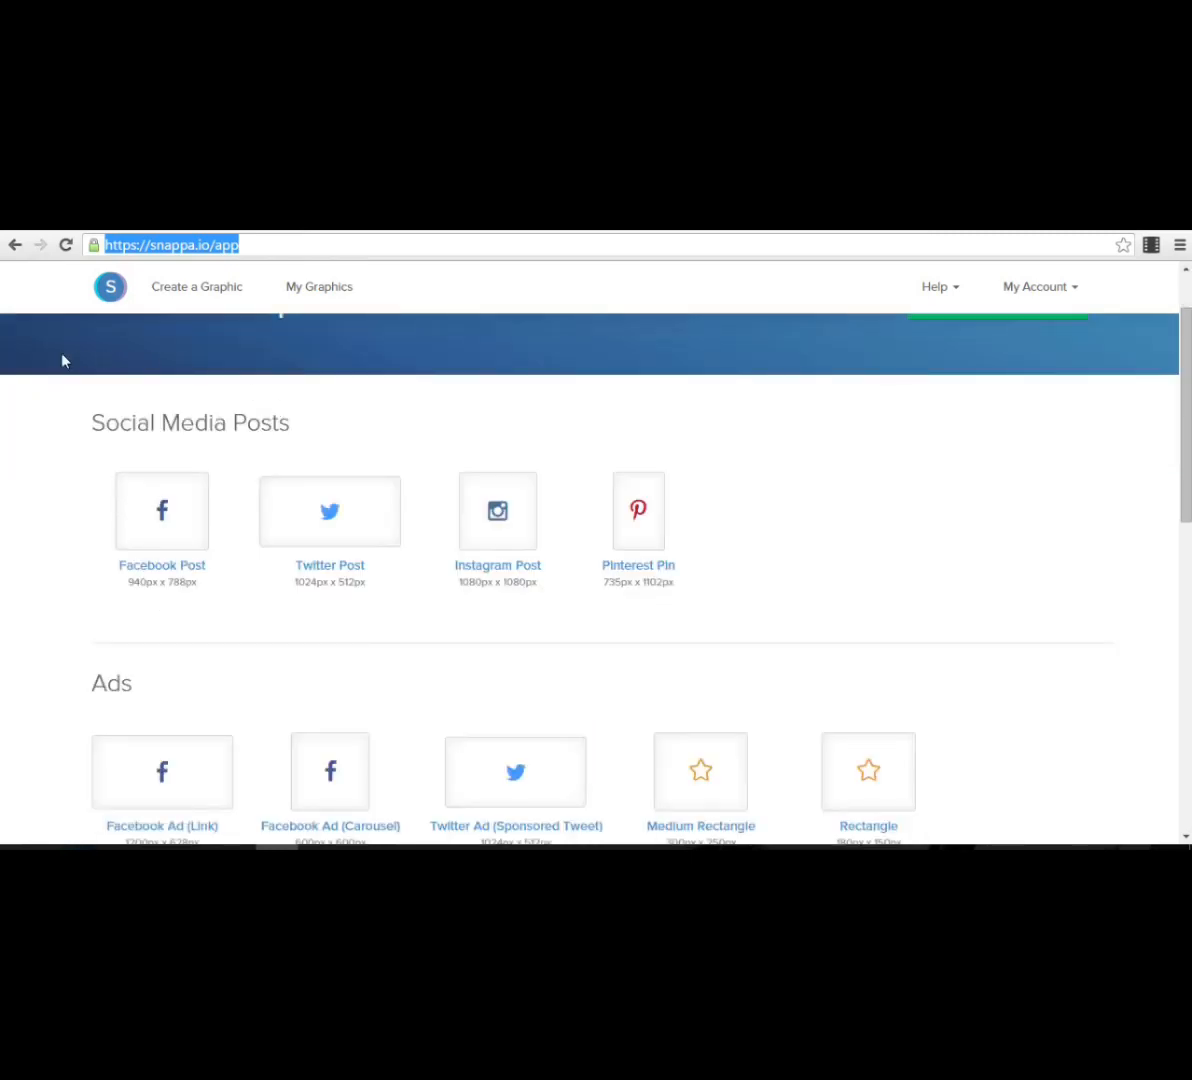
pyautogui.scroll(1, 365, 508)
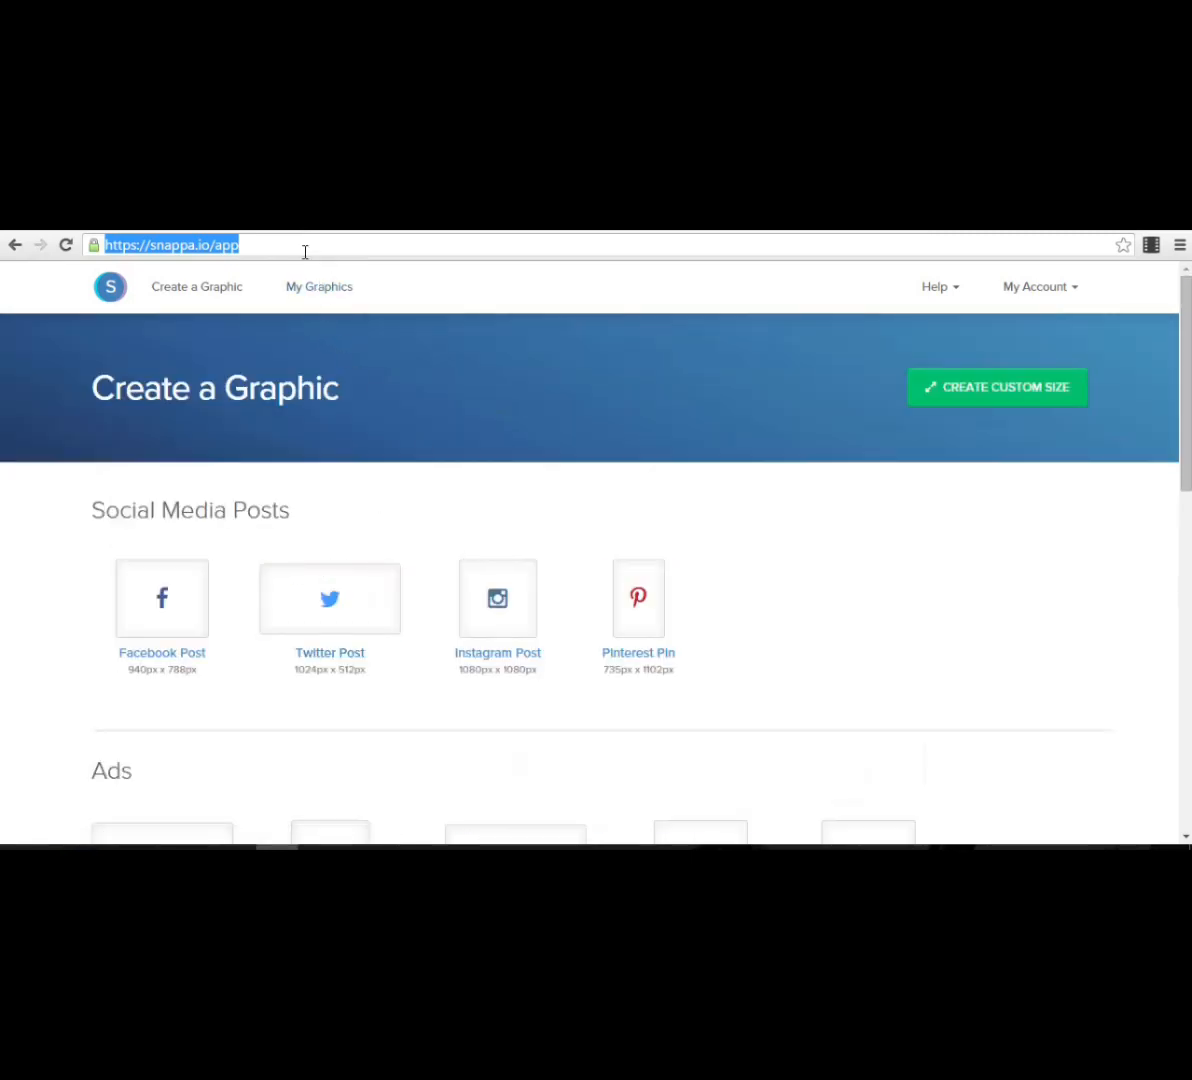
pyautogui.click(343, 309)
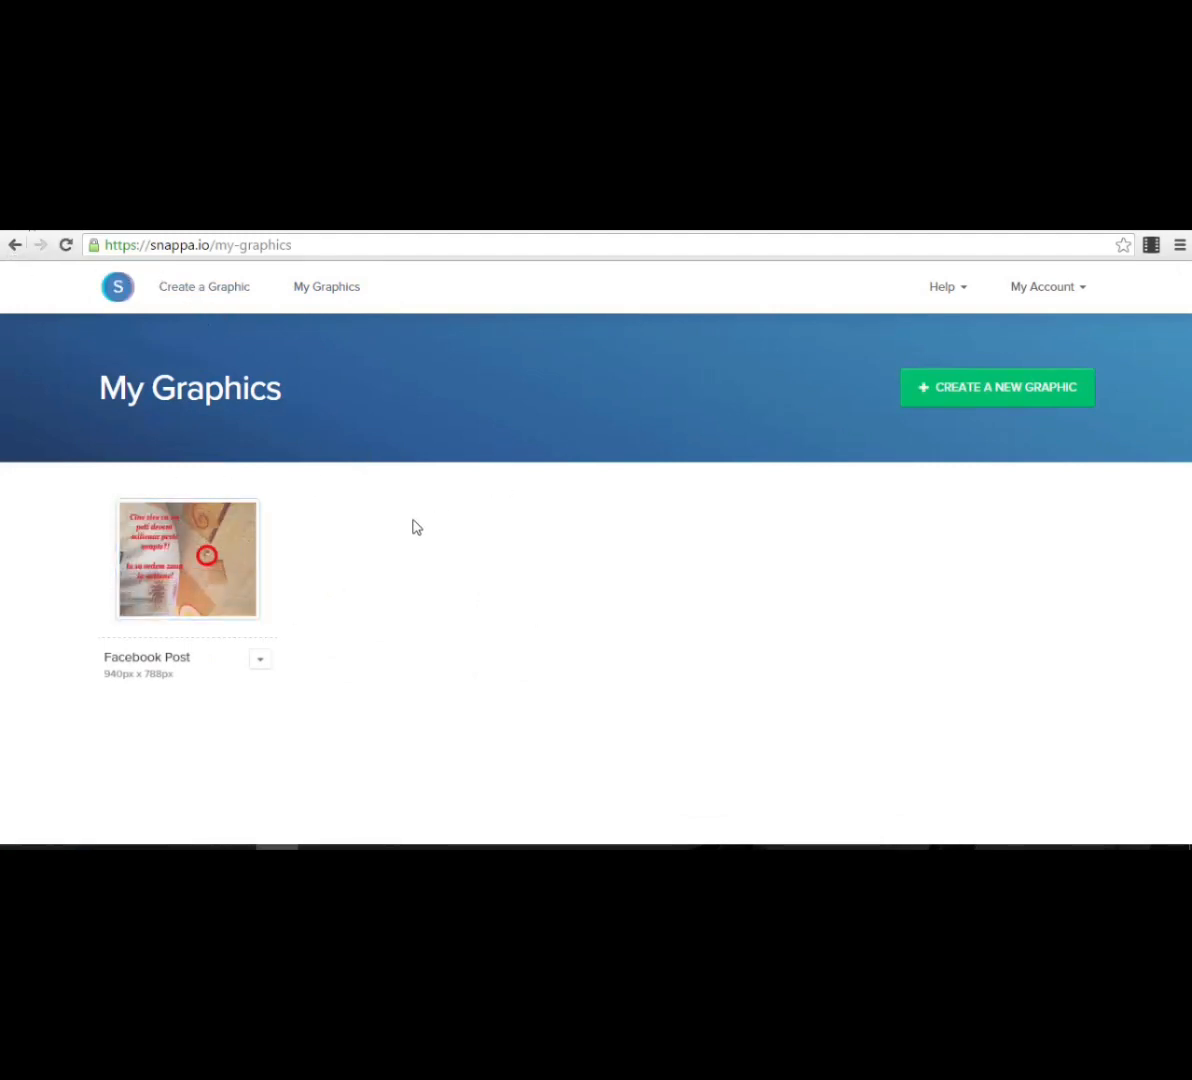
# - Return to the graphic creation page and examine the preset sizes for Social Media Posts, Ads, Blog and Headers
pyautogui.click(210, 289)
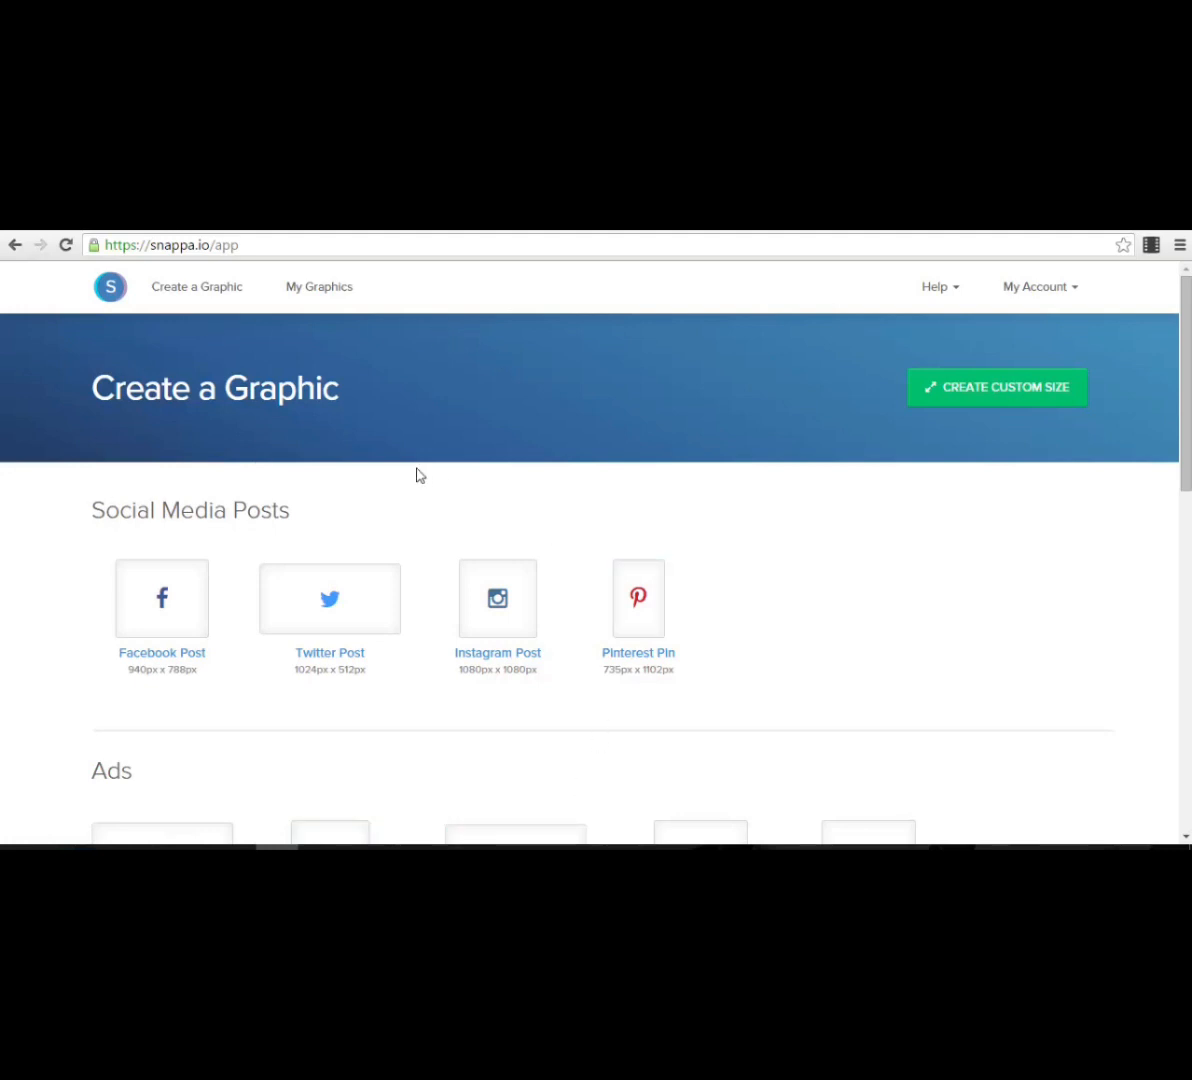
pyautogui.scroll(-1, 240, 470)
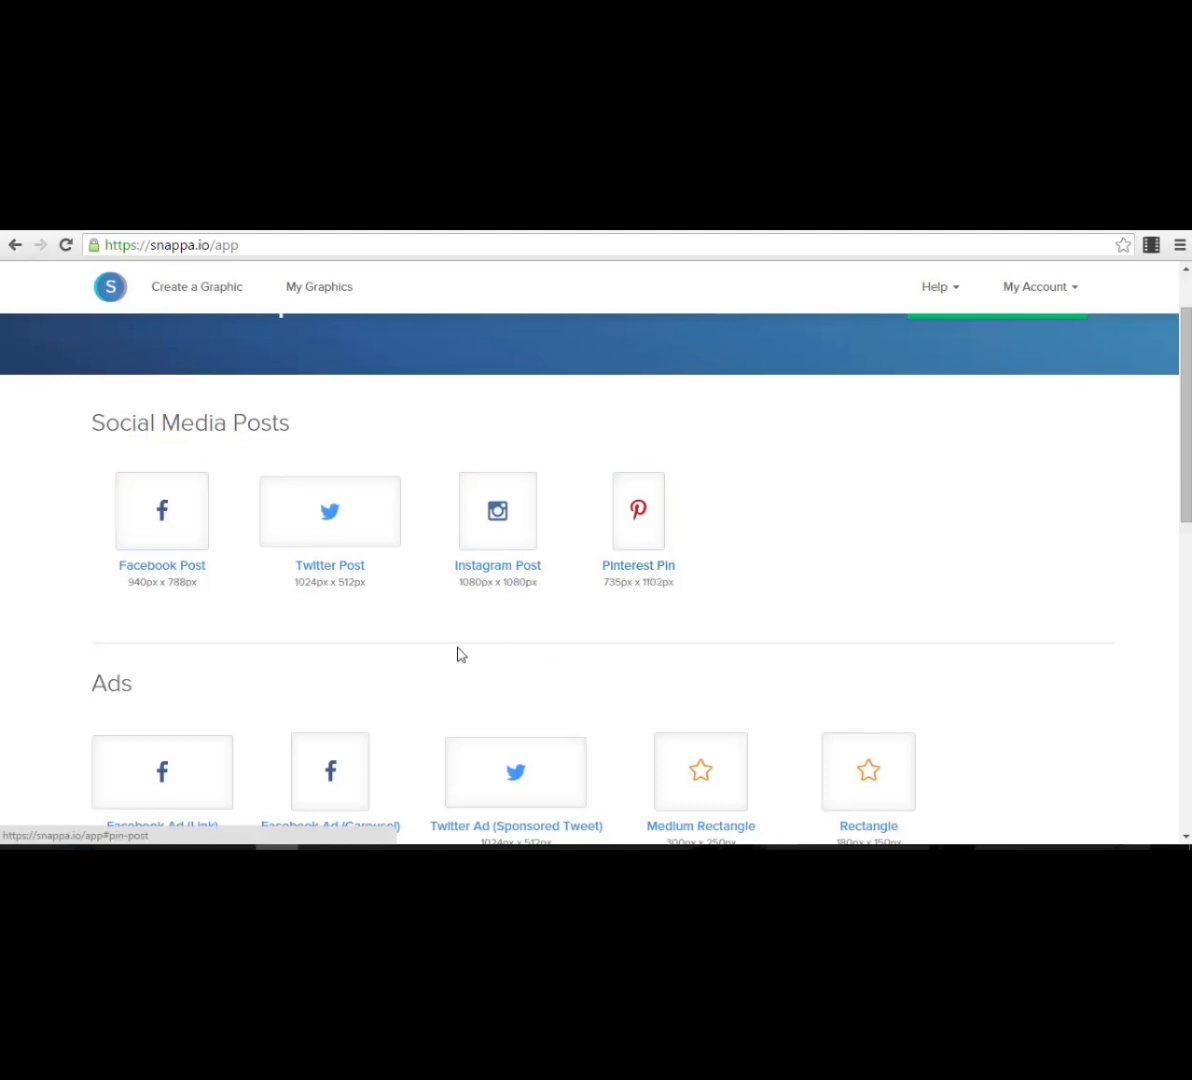
pyautogui.scroll(-1, 458, 652)
pyautogui.scroll(-1, 190, 490)
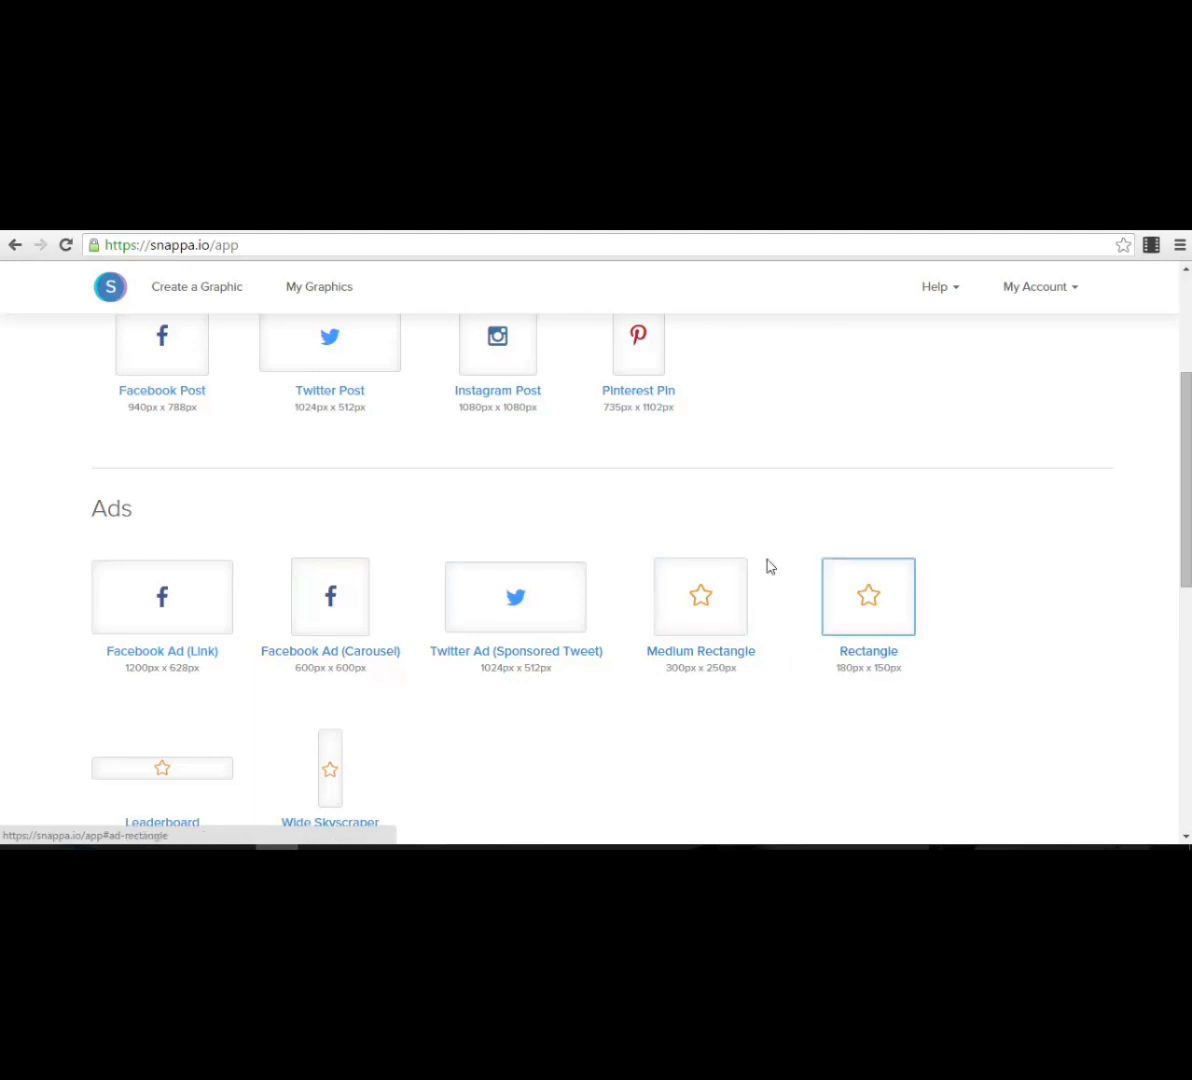
pyautogui.scroll(-3, 846, 620)
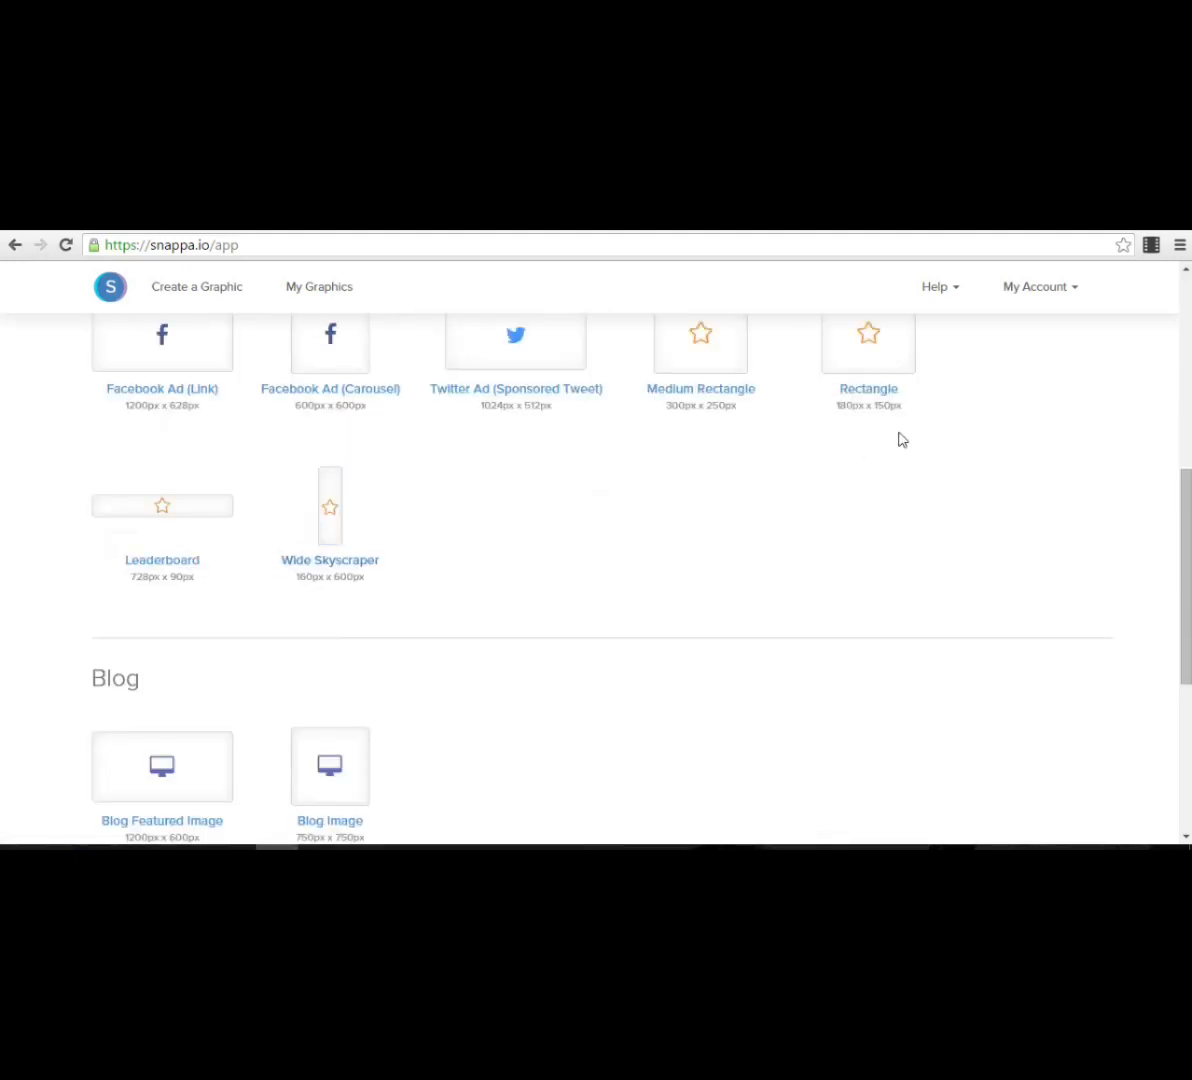
pyautogui.scroll(-2, 383, 570)
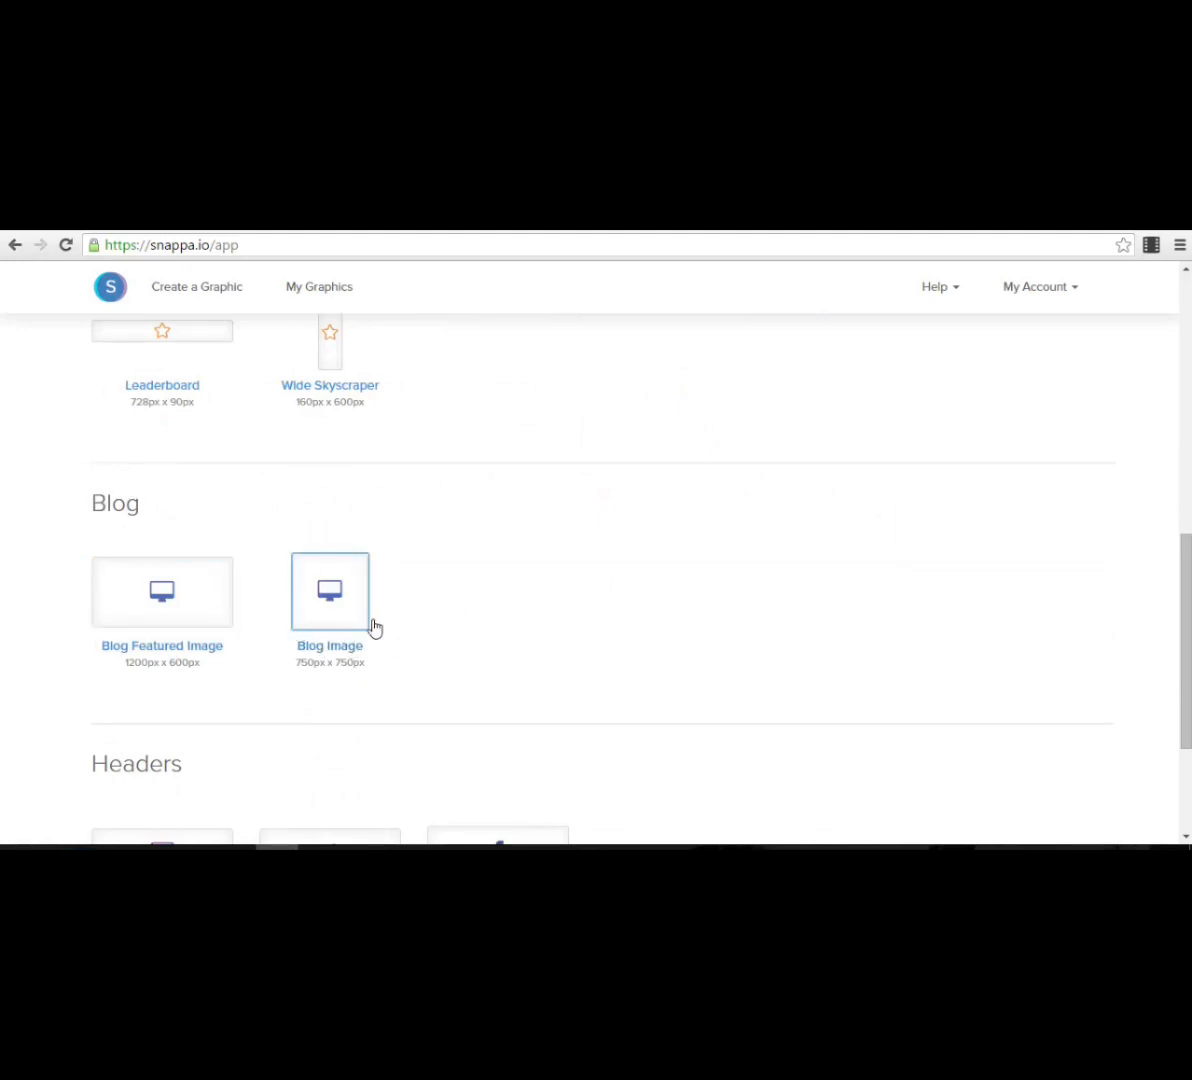
pyautogui.scroll(-2, 402, 628)
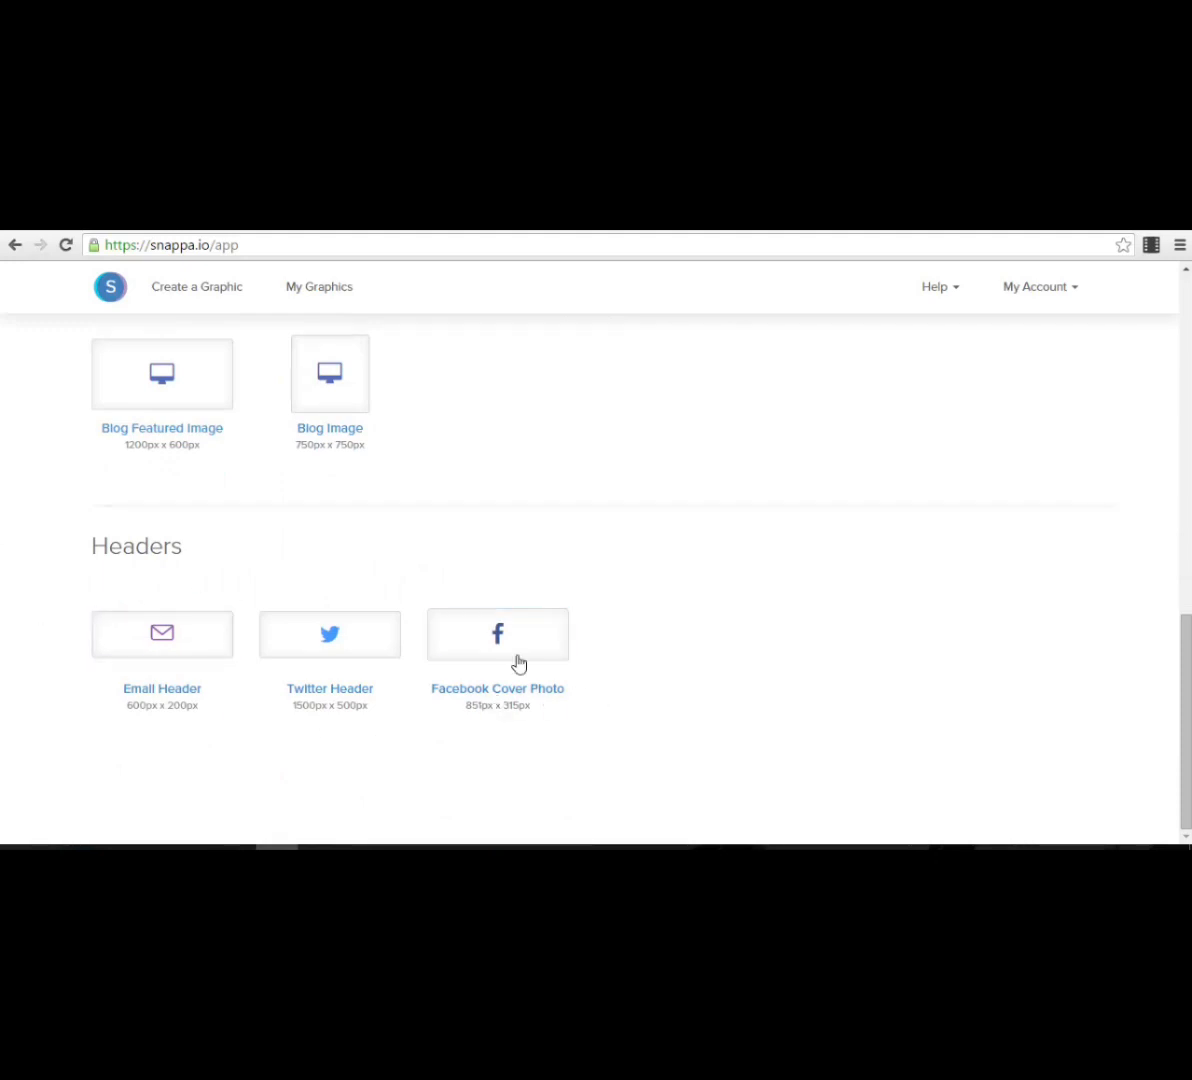
pyautogui.scroll(5, 532, 676)
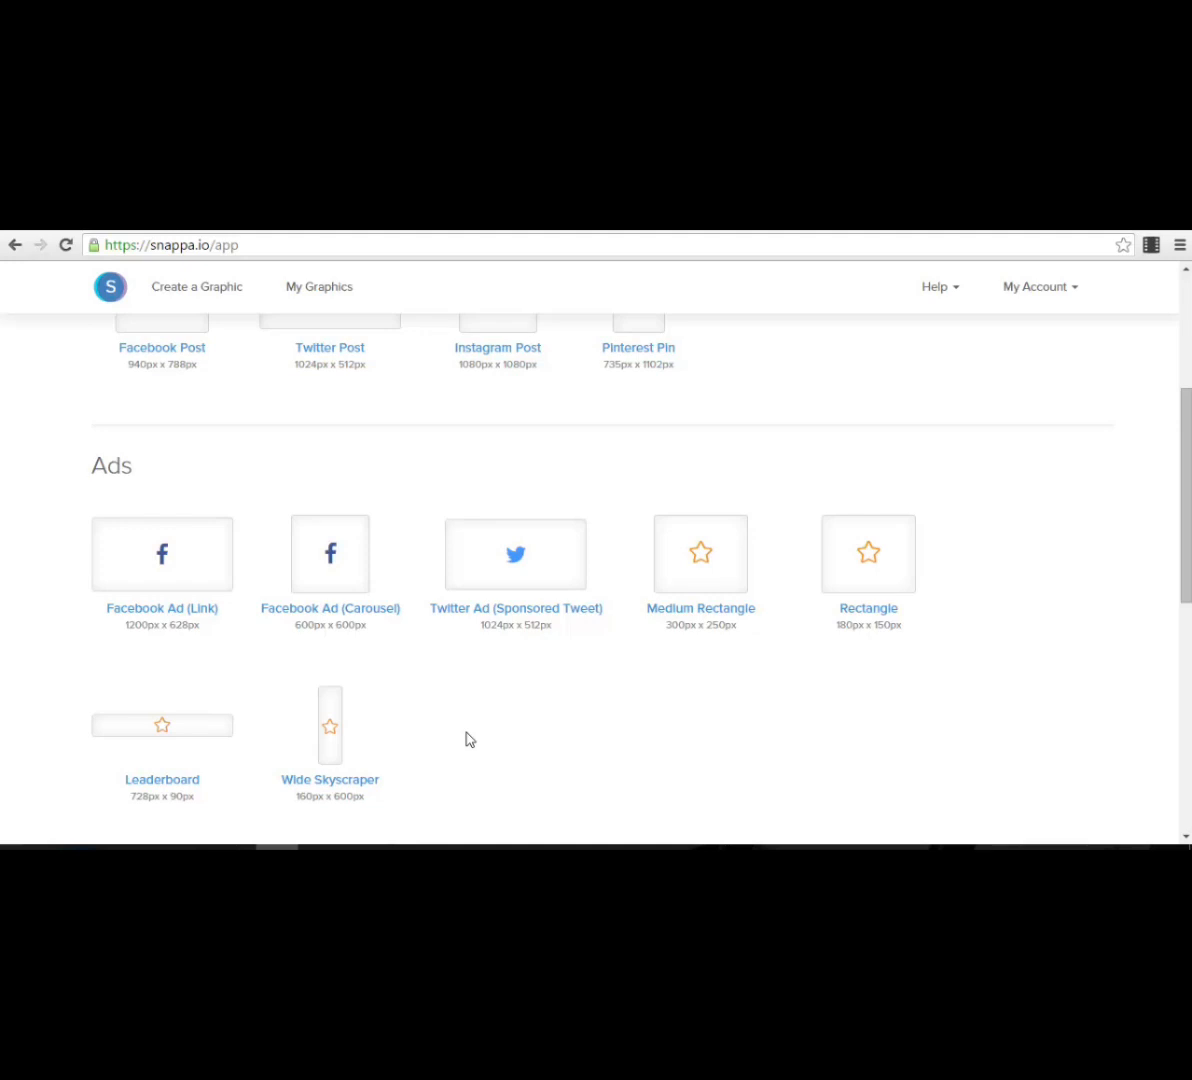
# - Choose the Facebook Ad (Link) size of 1200 × 628 px and look over the first template designs
pyautogui.click(191, 559)
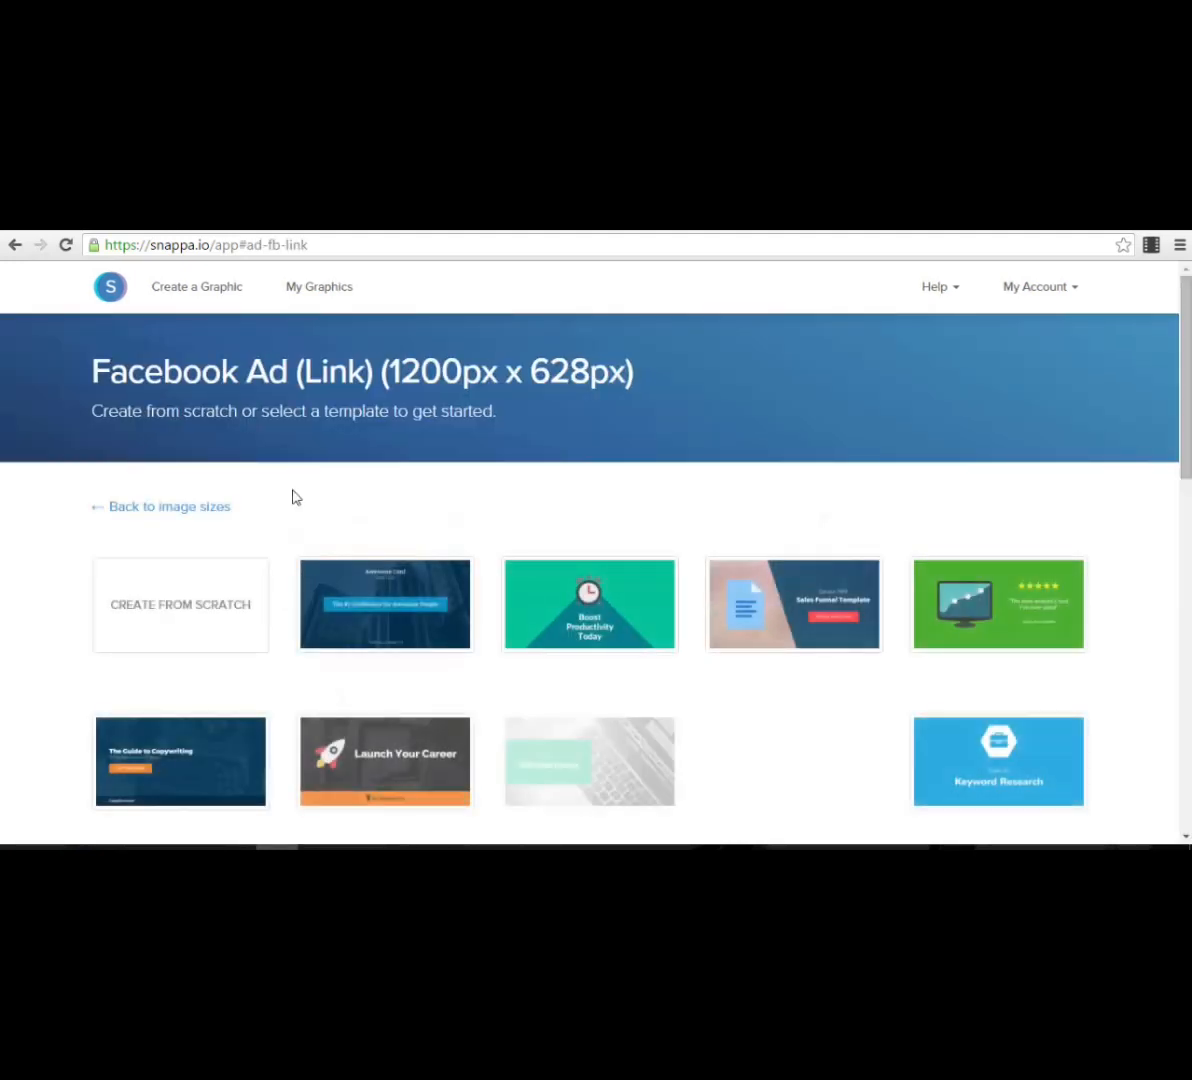
pyautogui.scroll(-2, 308, 497)
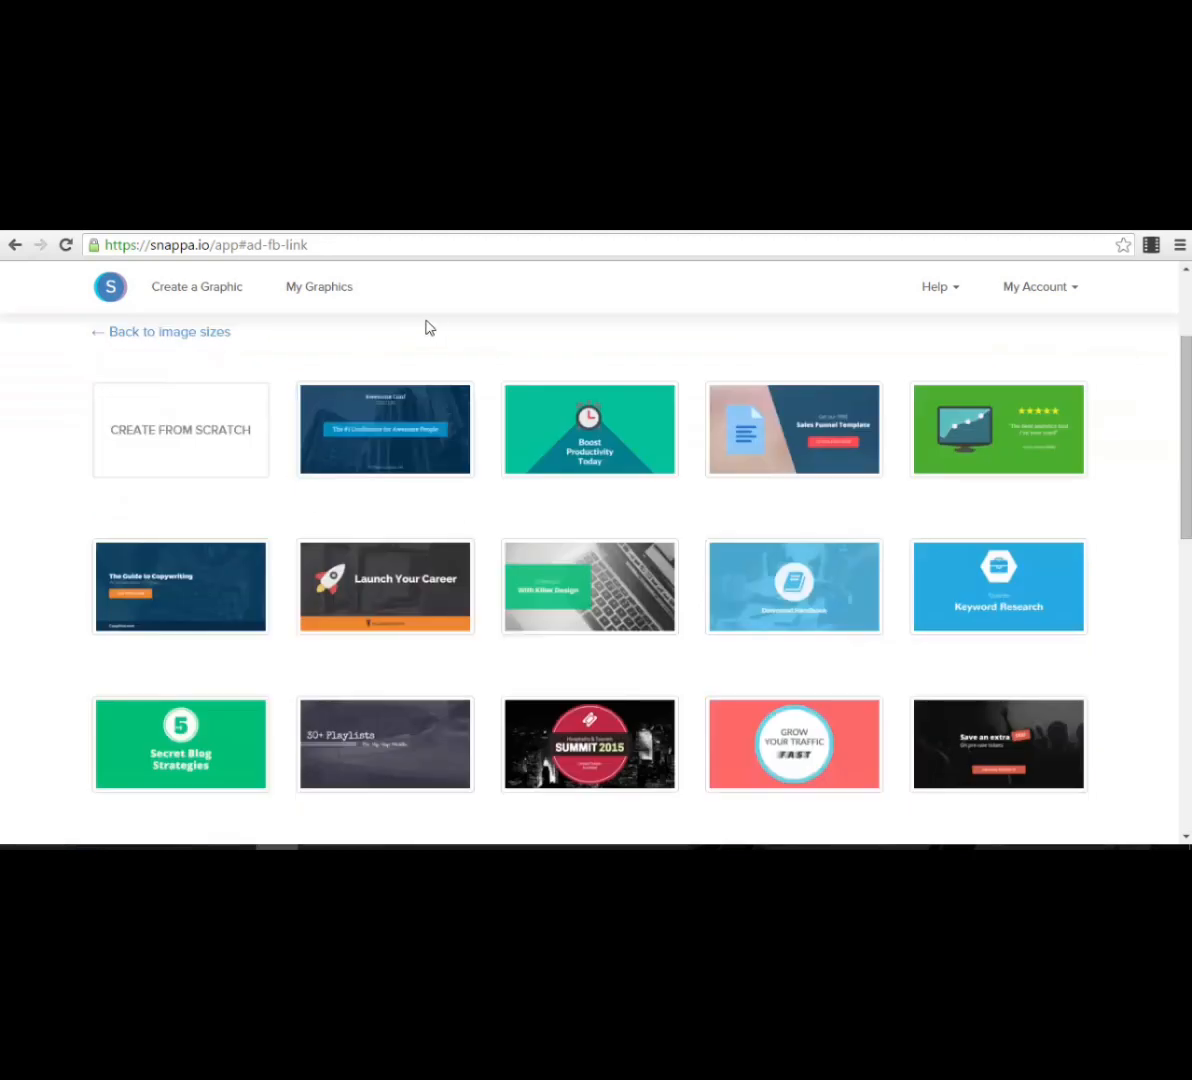
pyautogui.scroll(2, 439, 325)
pyautogui.scroll(-1, 448, 543)
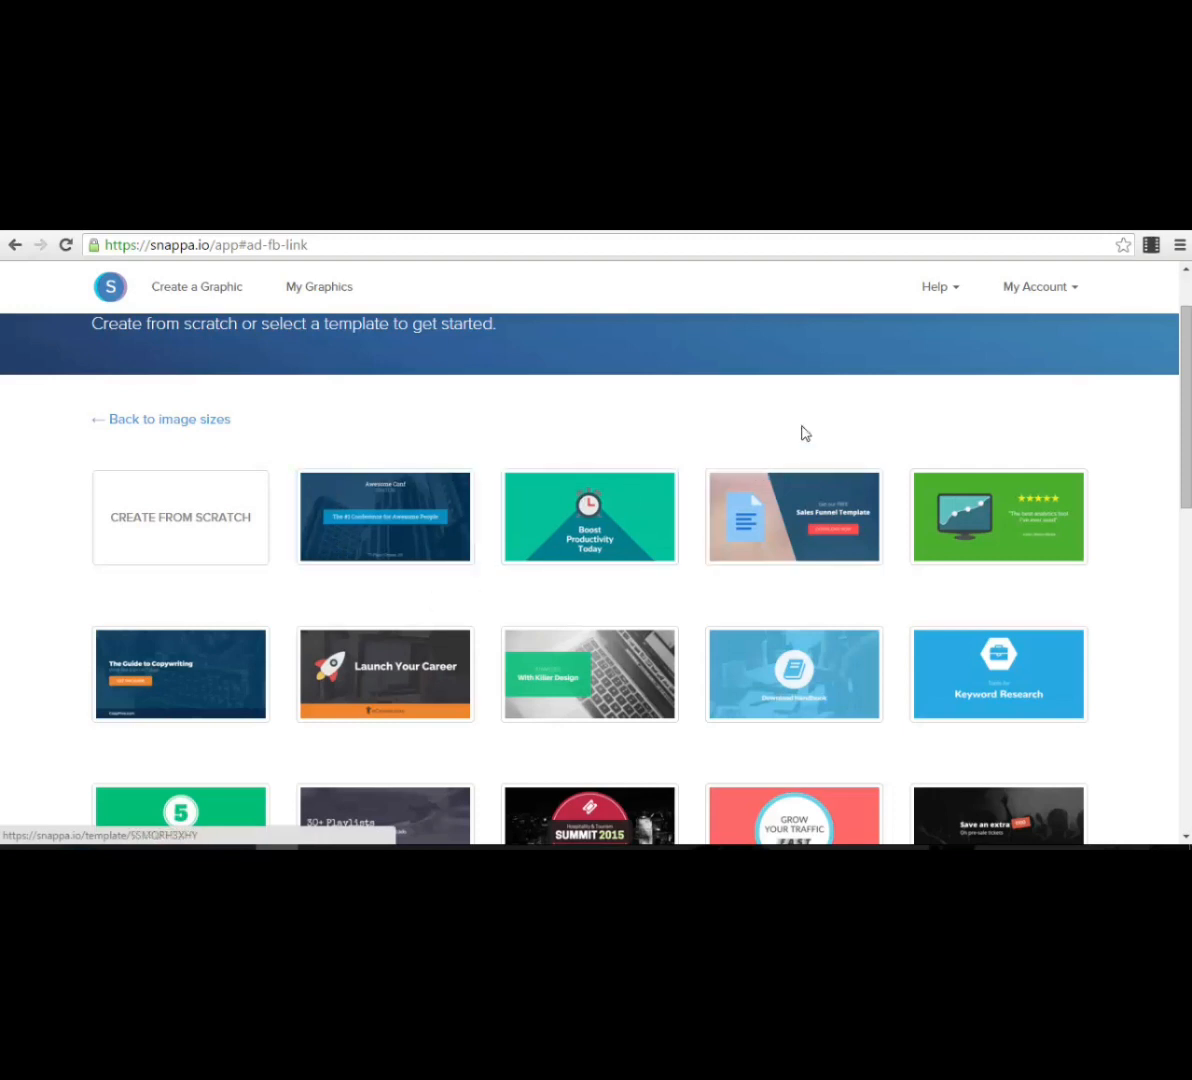
pyautogui.scroll(-2, 878, 440)
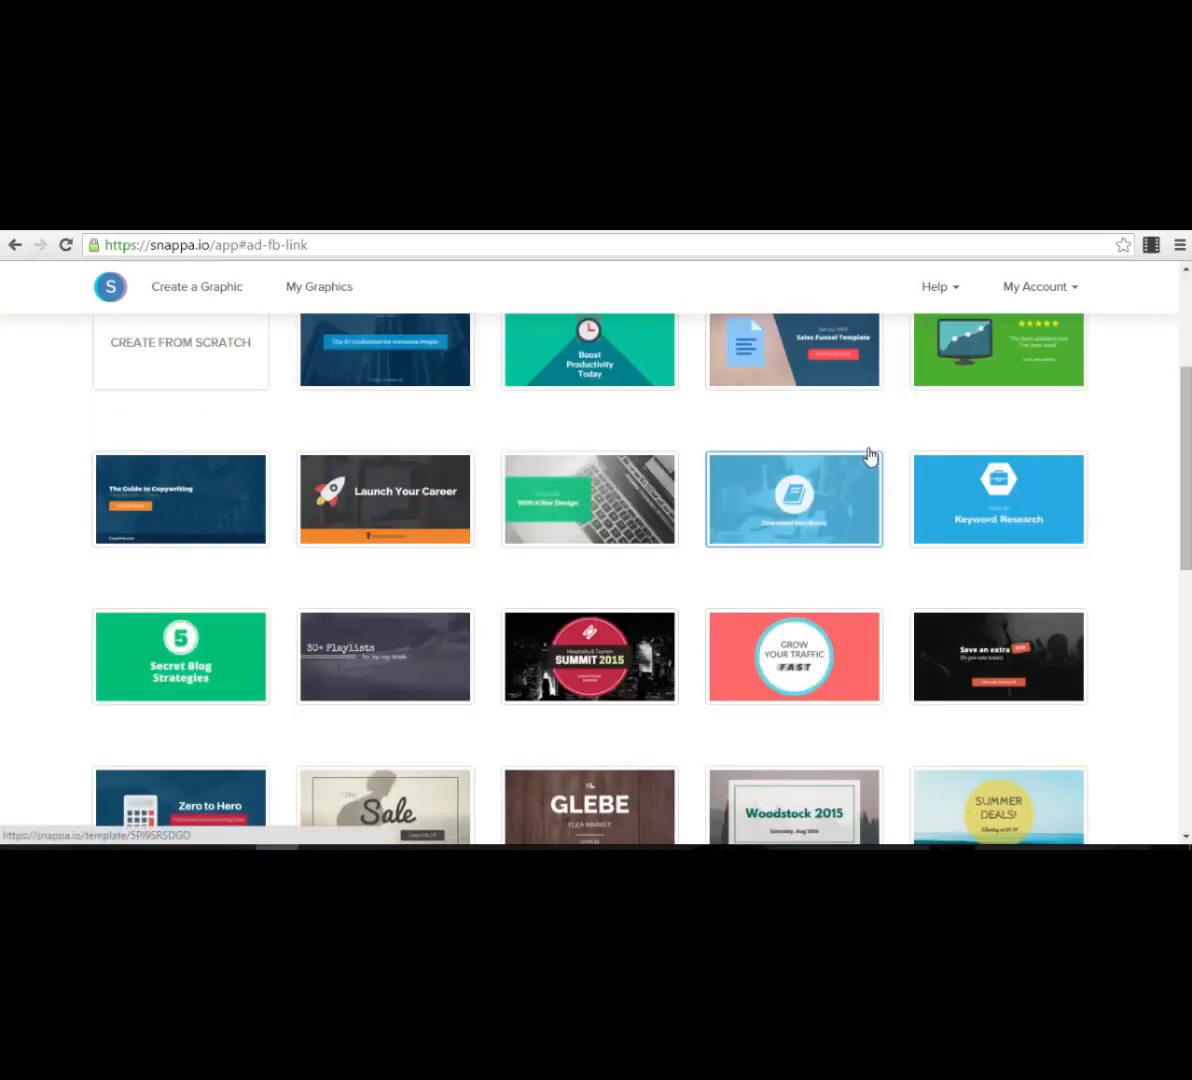
pyautogui.scroll(2, 864, 458)
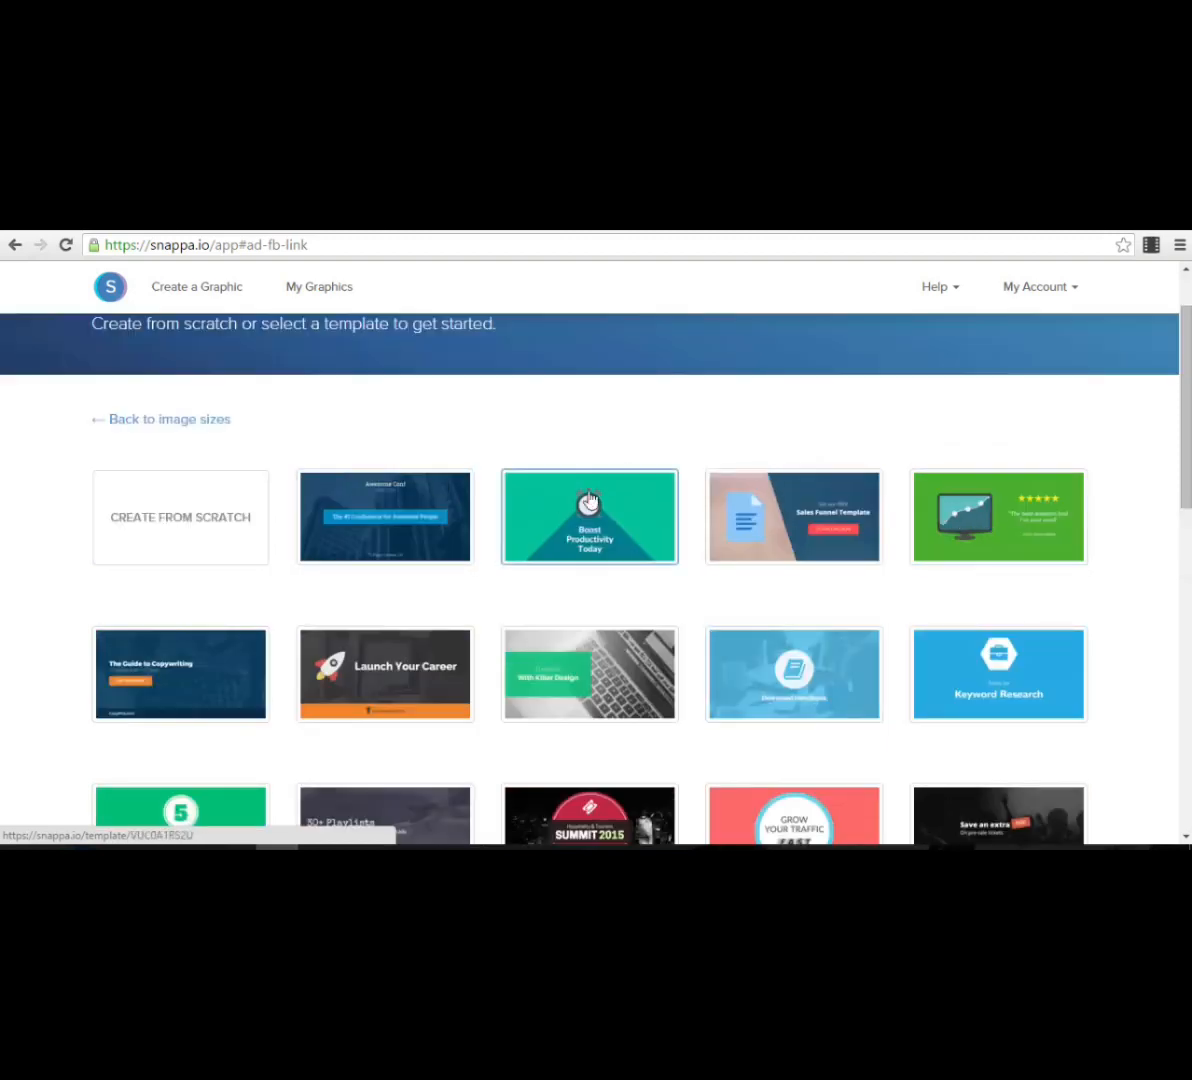
pyautogui.scroll(-1, 590, 520)
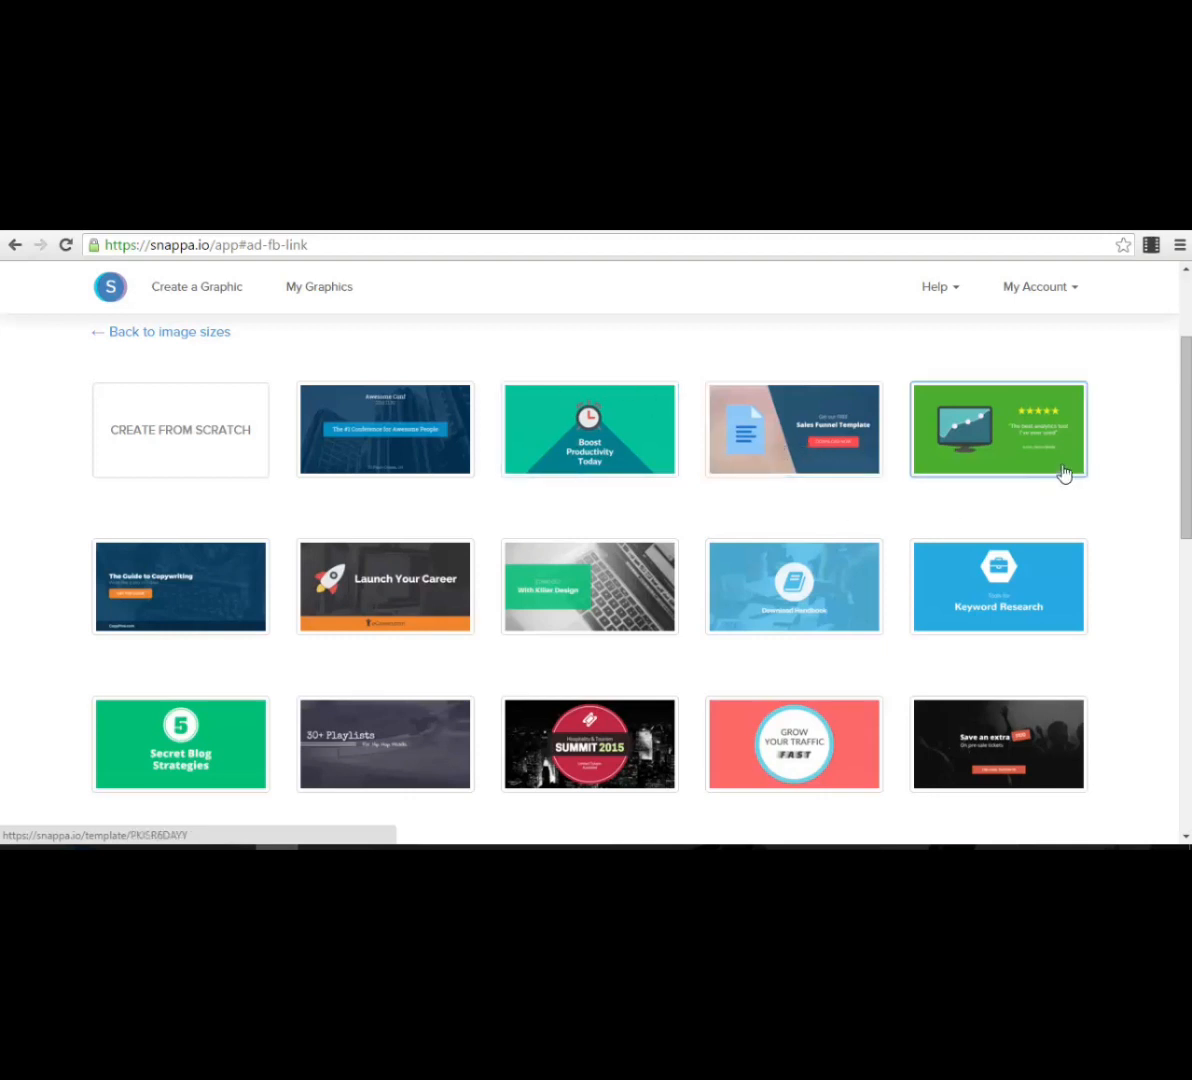
# - Browse the remaining Facebook Ad (Link) templates and open the Zero to Hero design with the calculator
pyautogui.scroll(-1, 1020, 510)
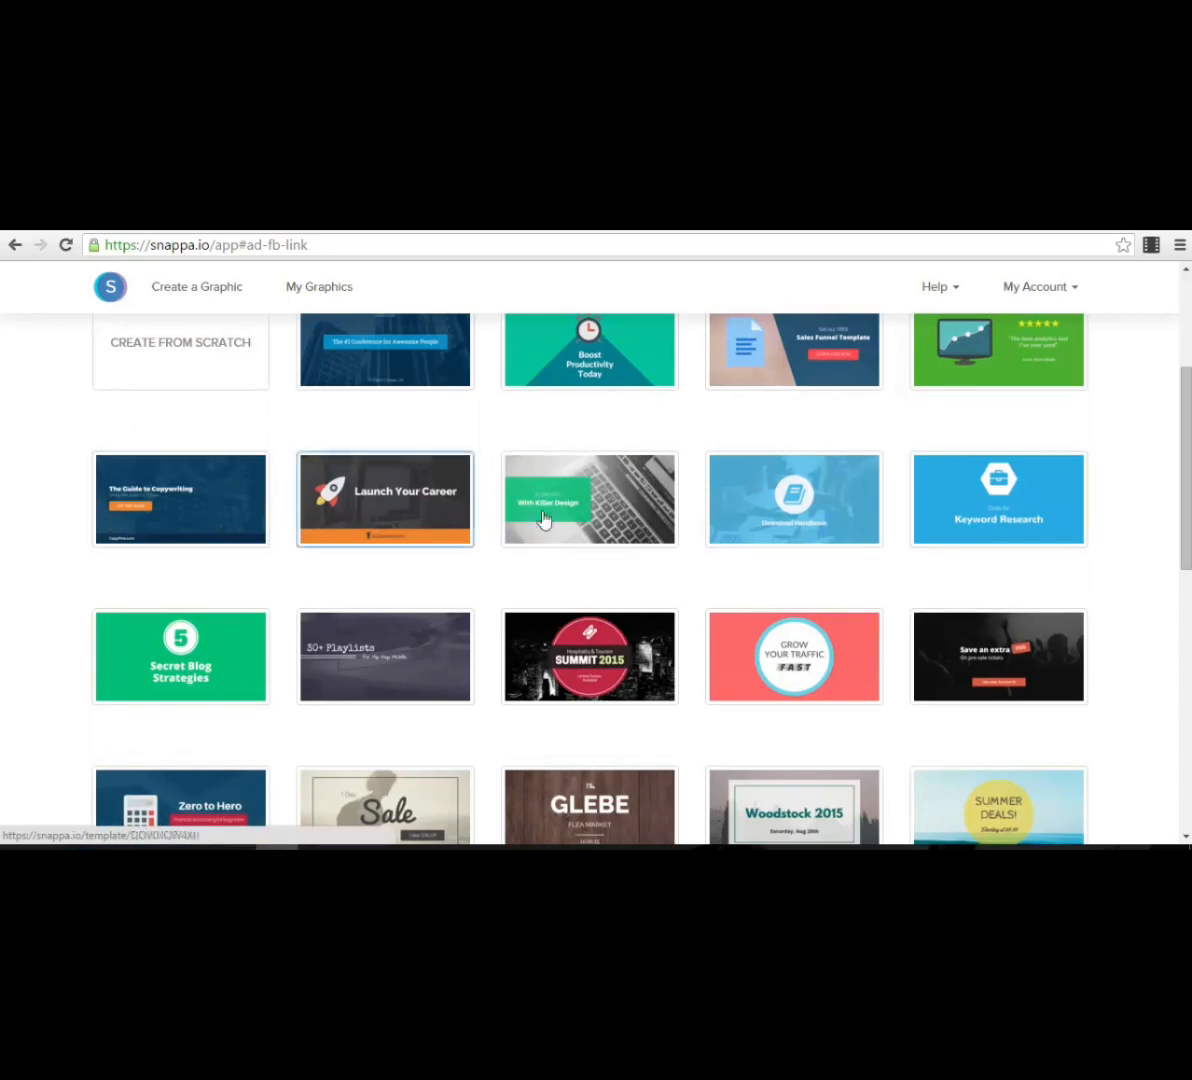
pyautogui.scroll(1, 600, 480)
pyautogui.scroll(-1, 643, 483)
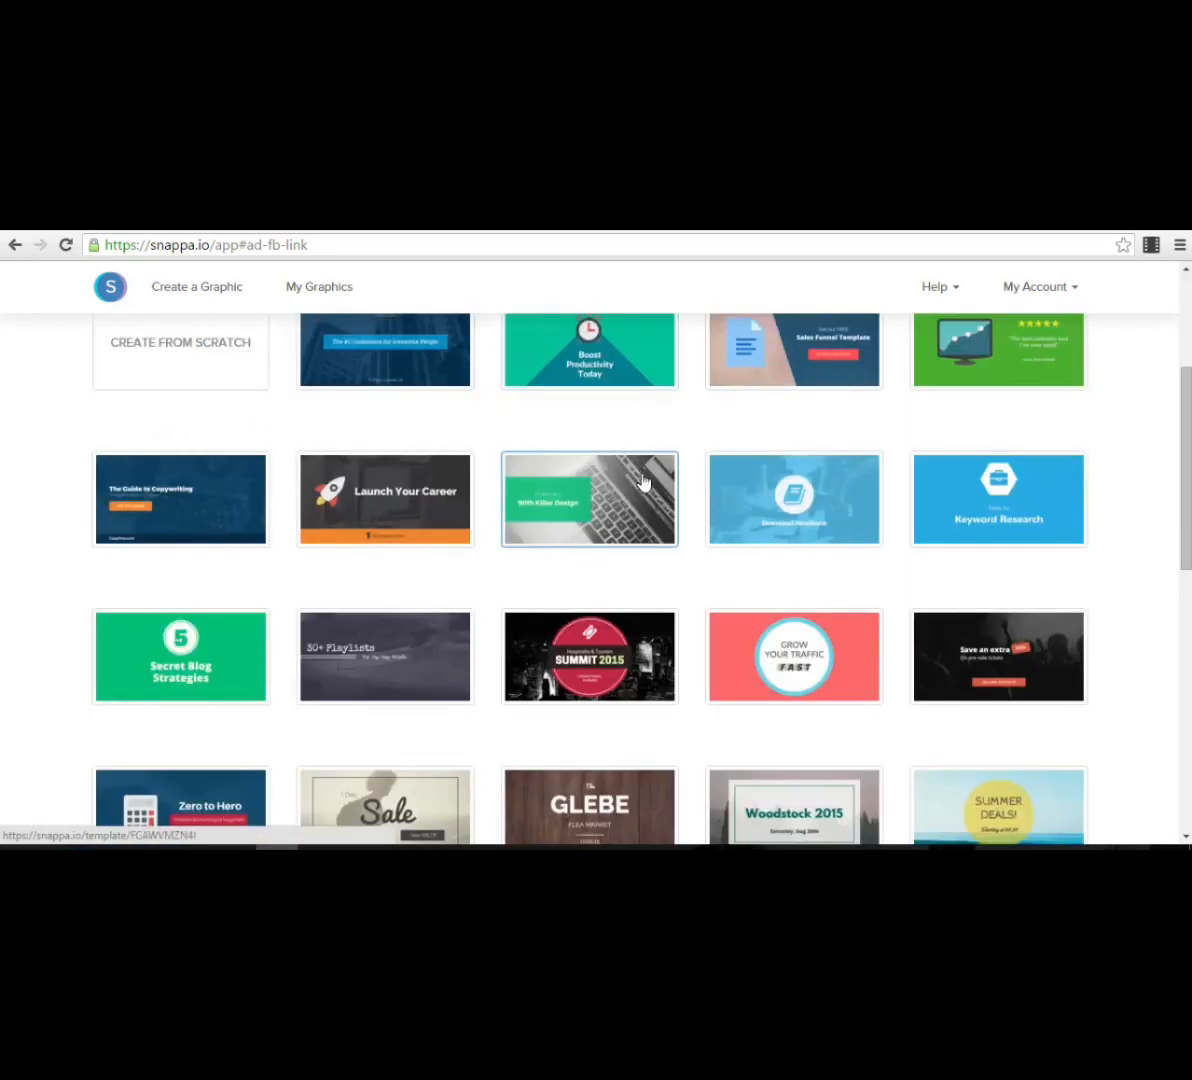
pyautogui.scroll(-2, 643, 483)
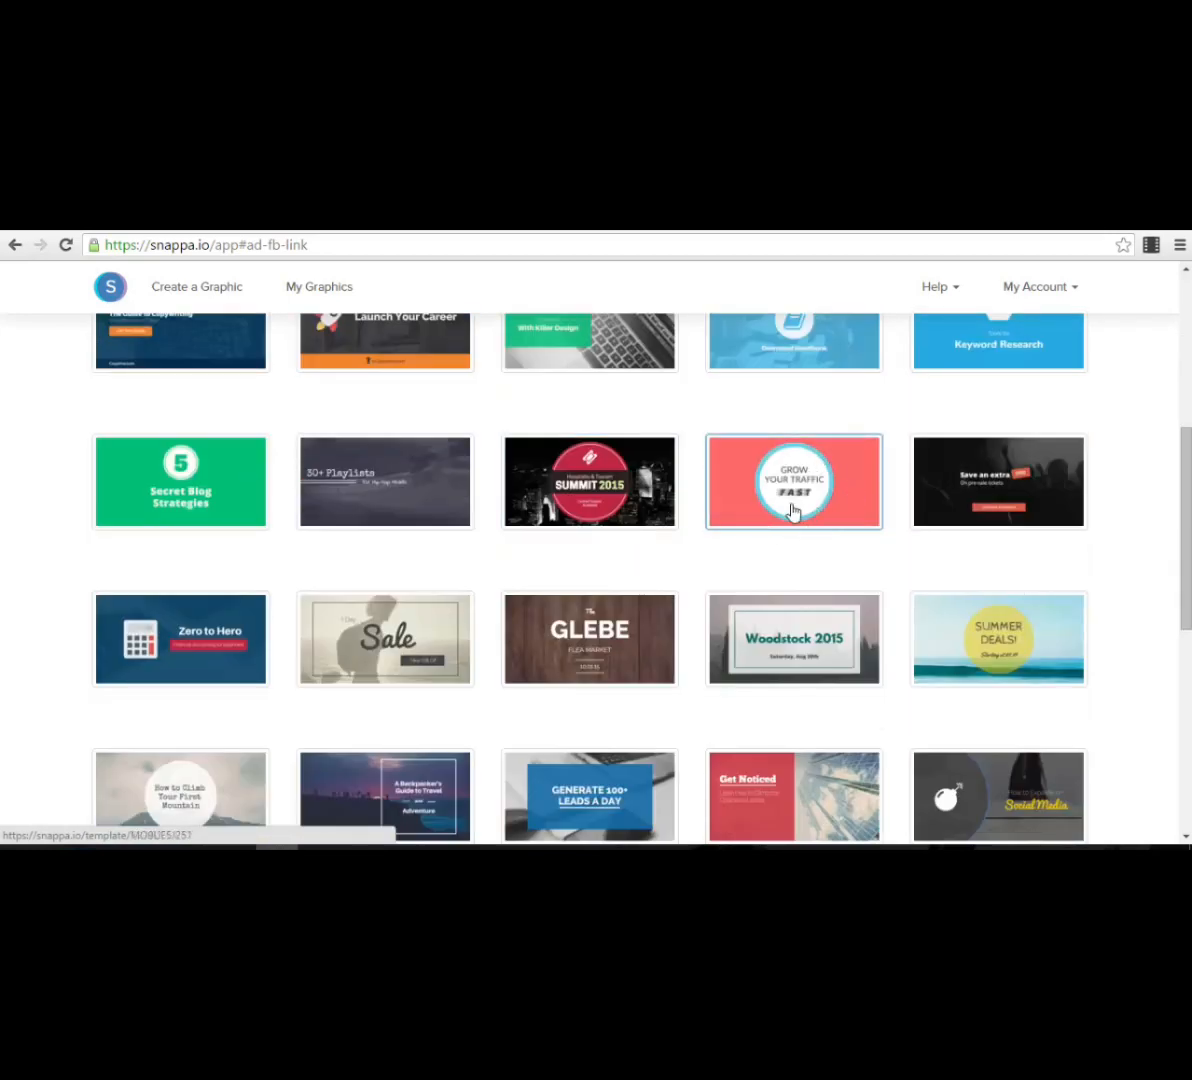
pyautogui.scroll(-2, 815, 500)
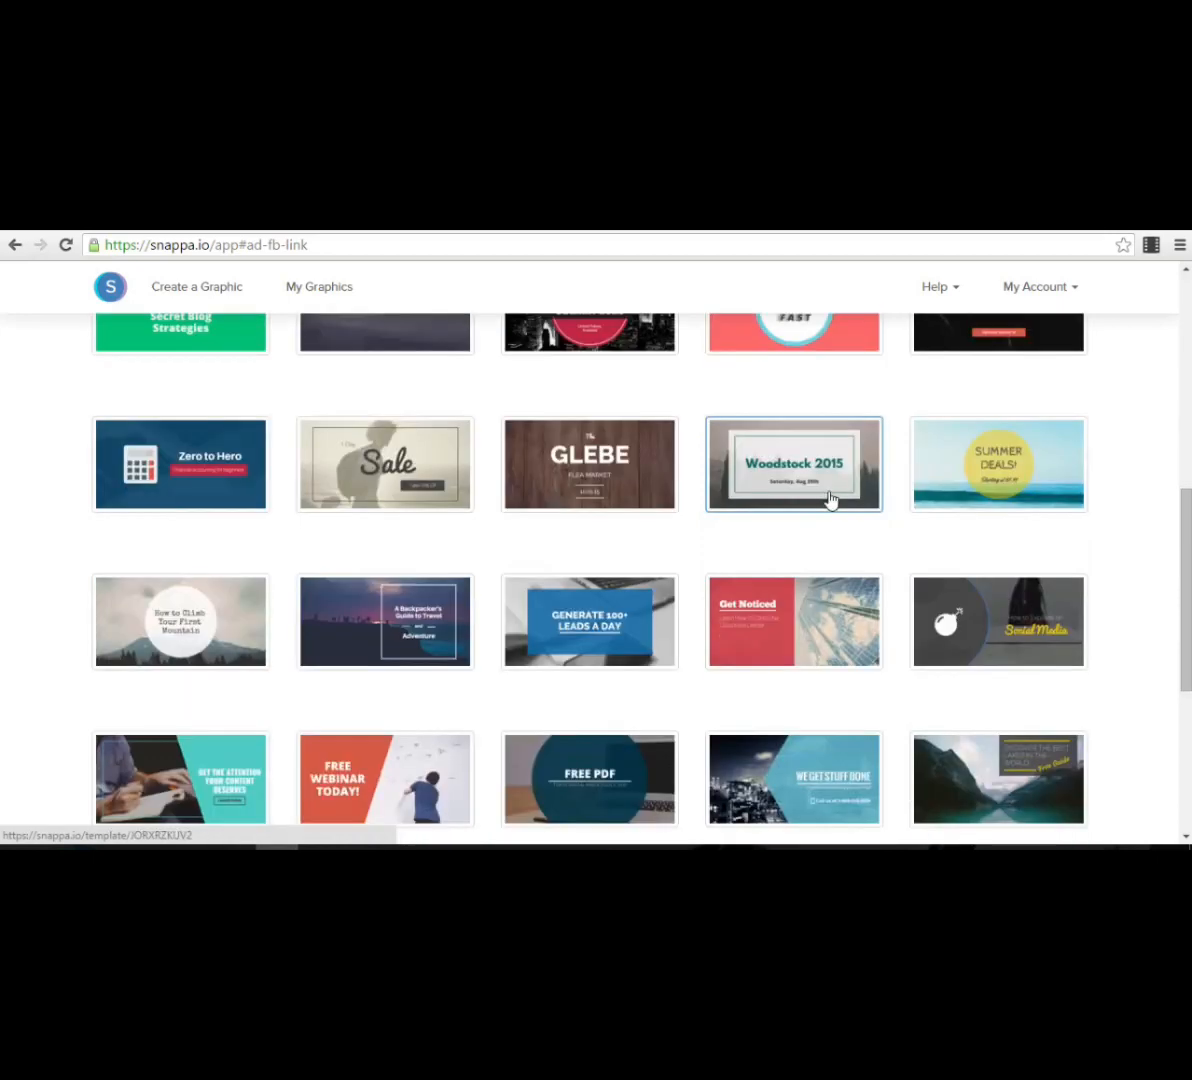
pyautogui.scroll(-4, 647, 524)
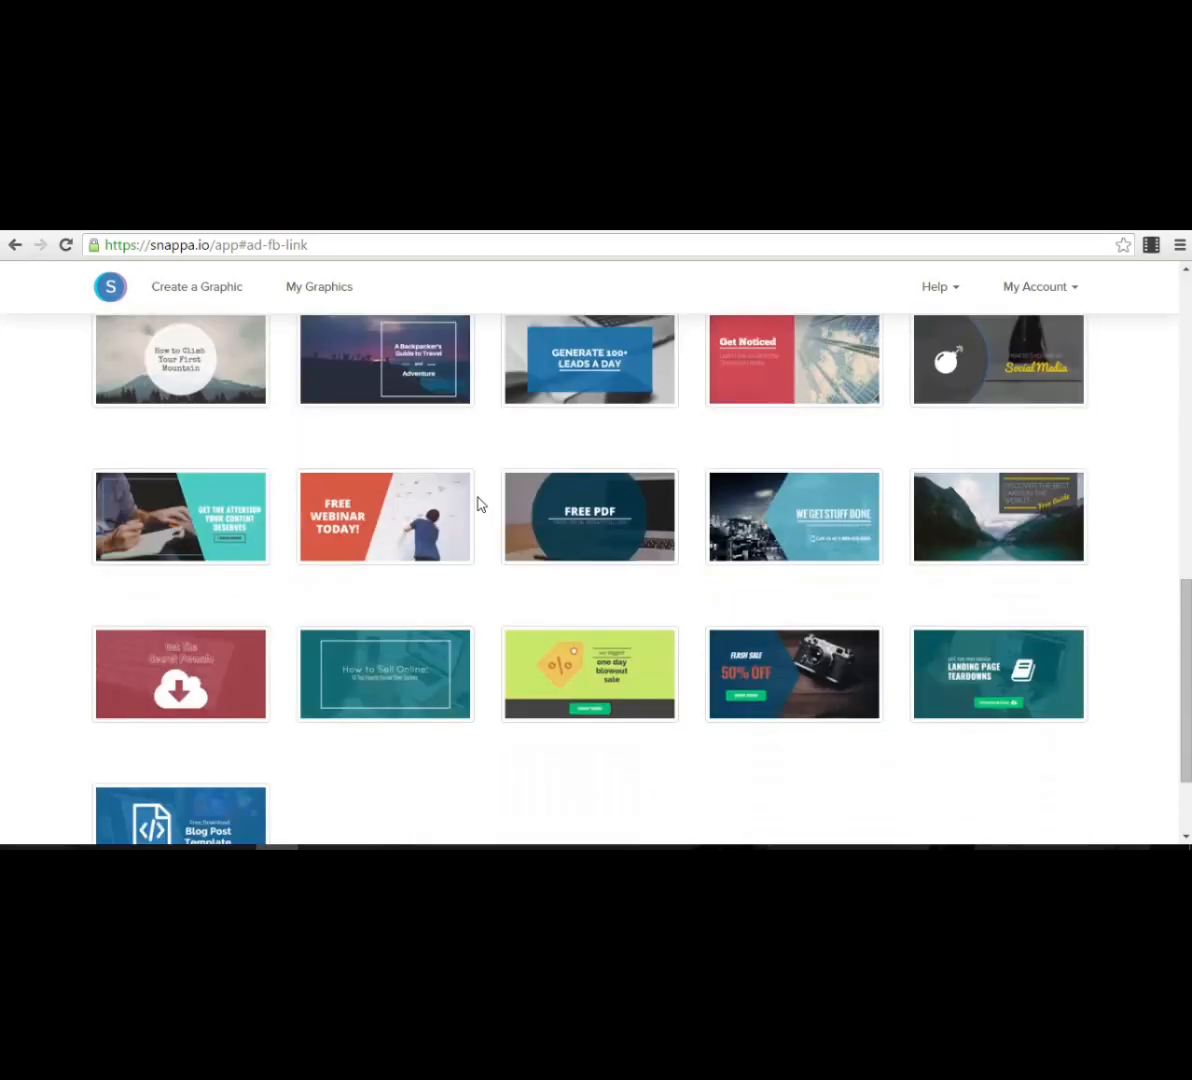
pyautogui.scroll(-1, 478, 503)
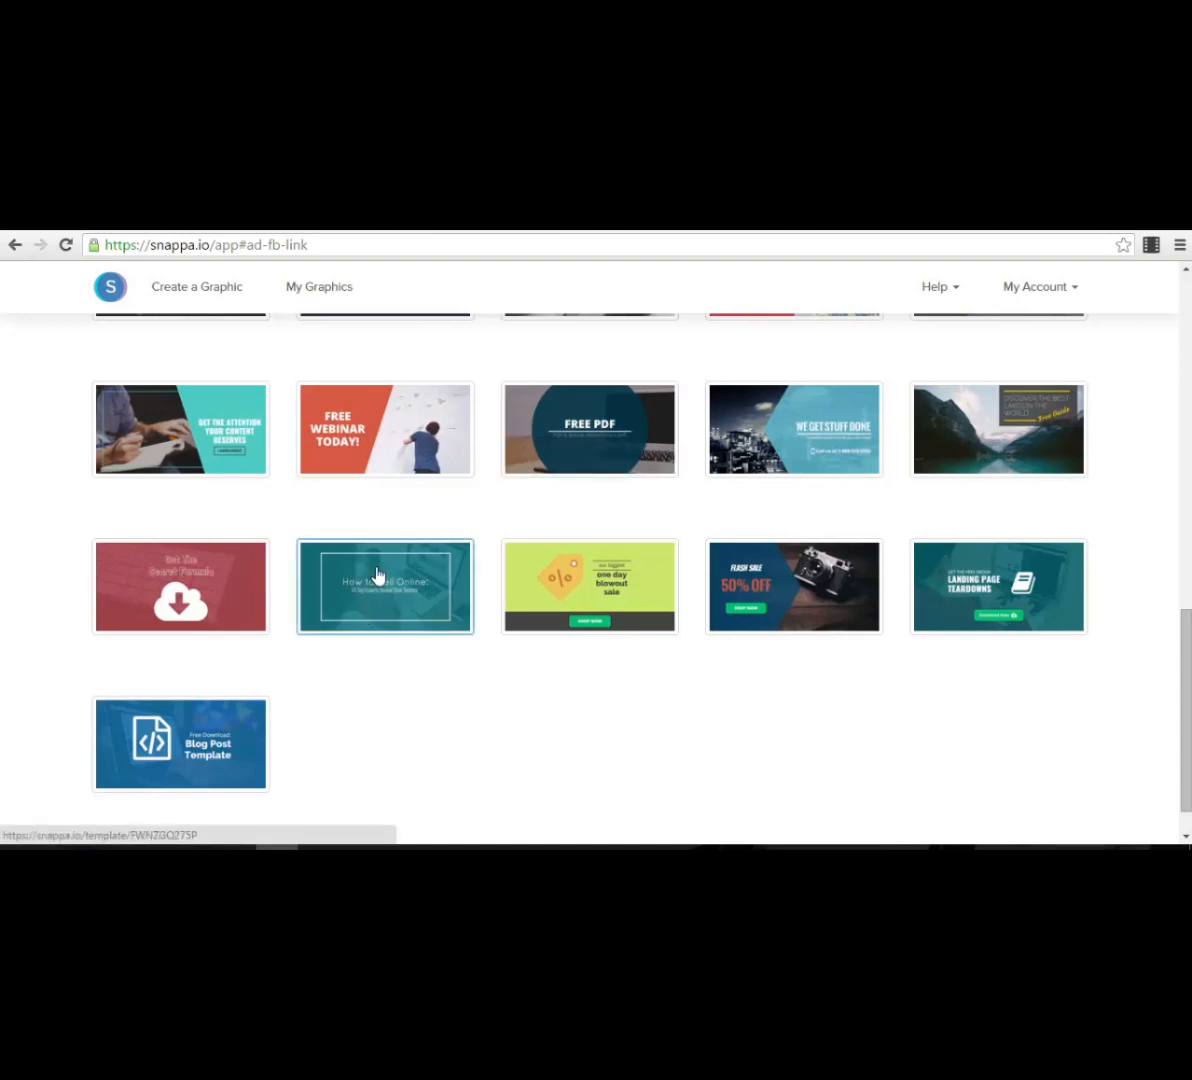
pyautogui.scroll(2, 788, 652)
pyautogui.scroll(3, 790, 600)
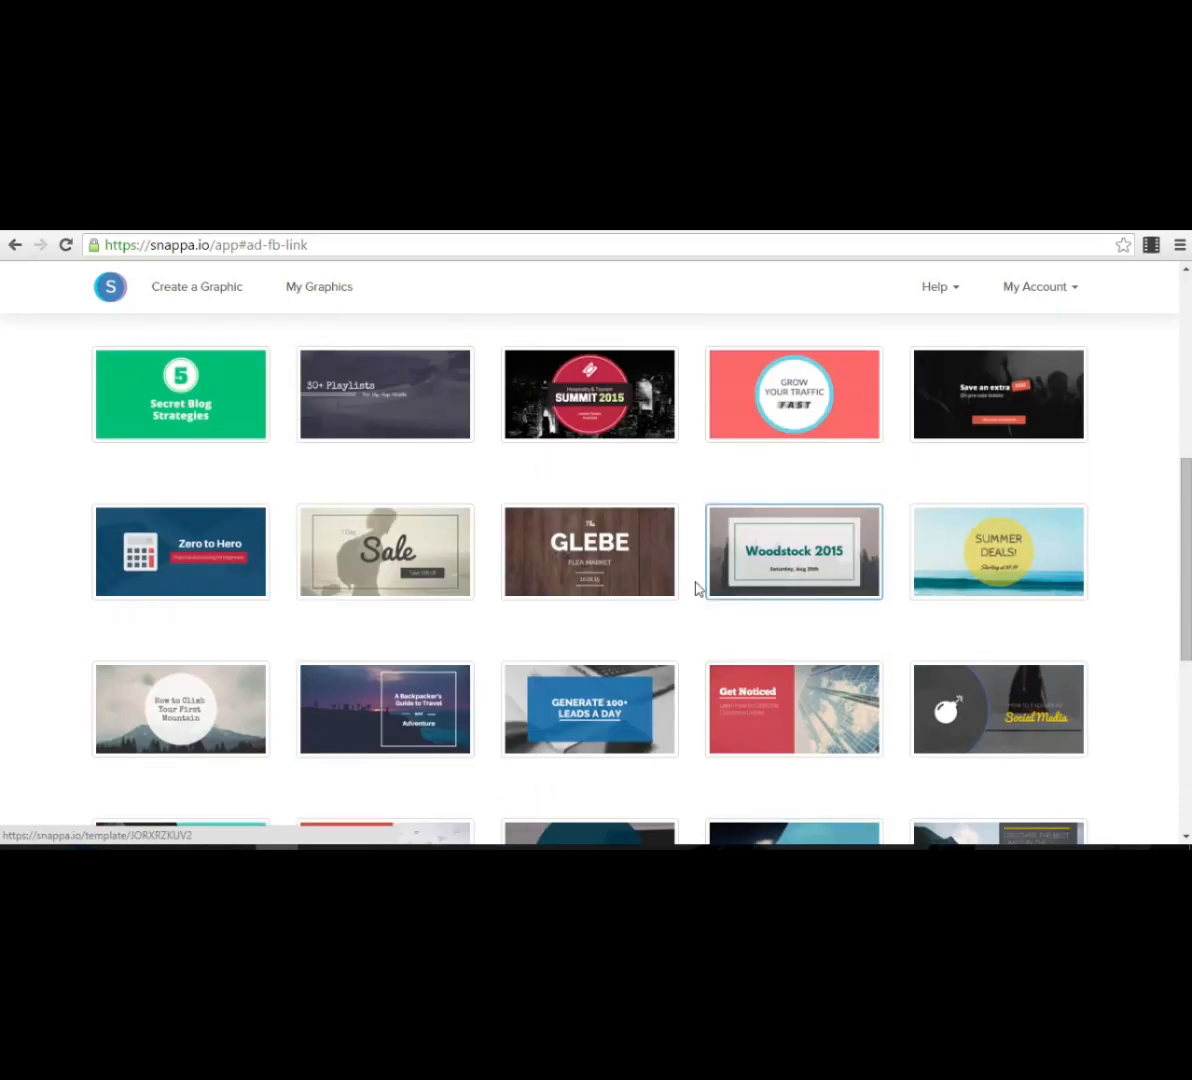
pyautogui.scroll(2, 515, 628)
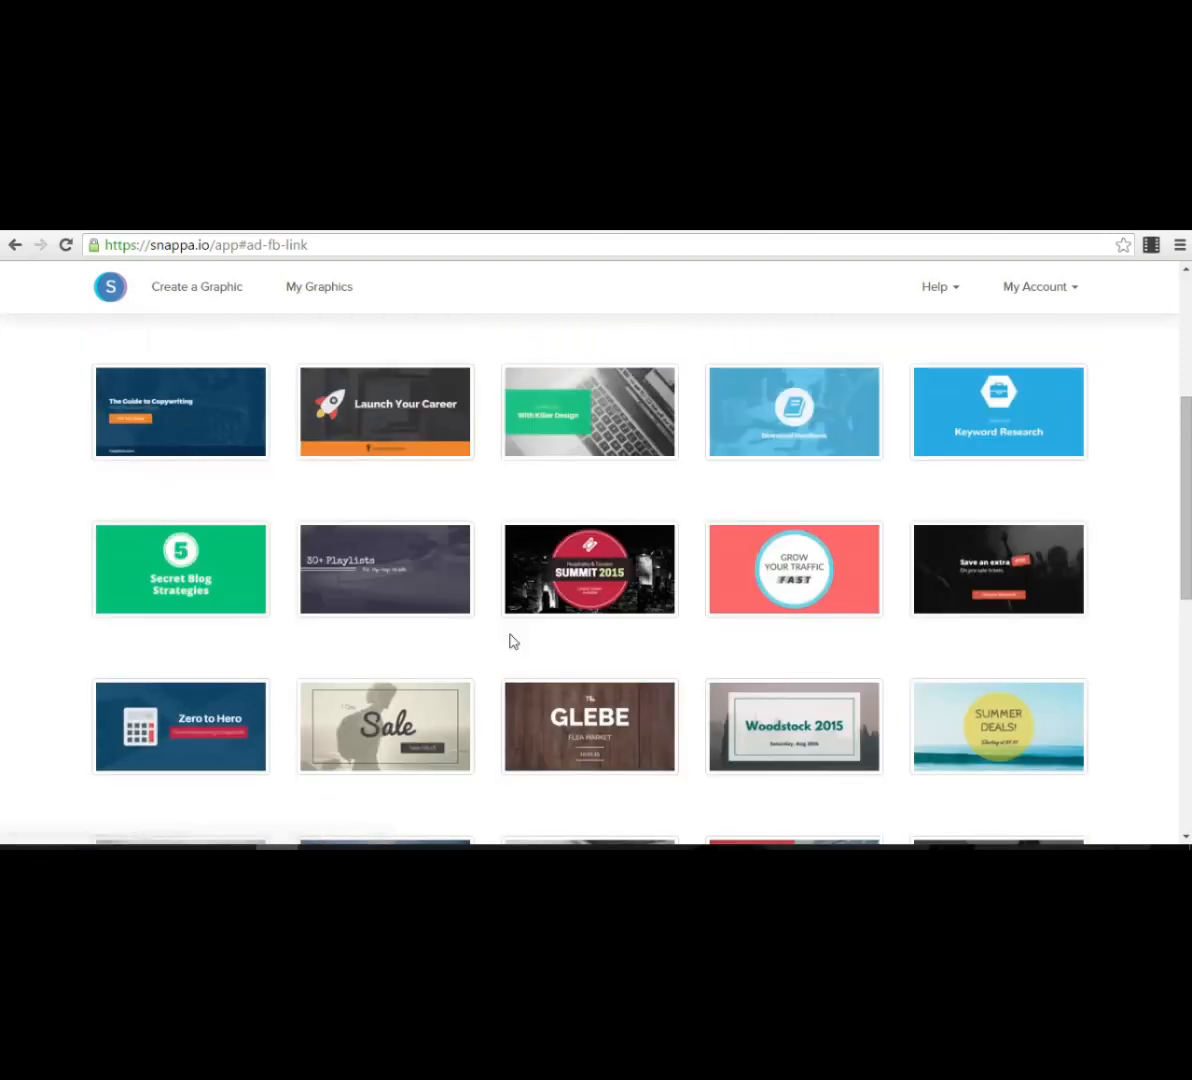
pyautogui.scroll(-1, 455, 652)
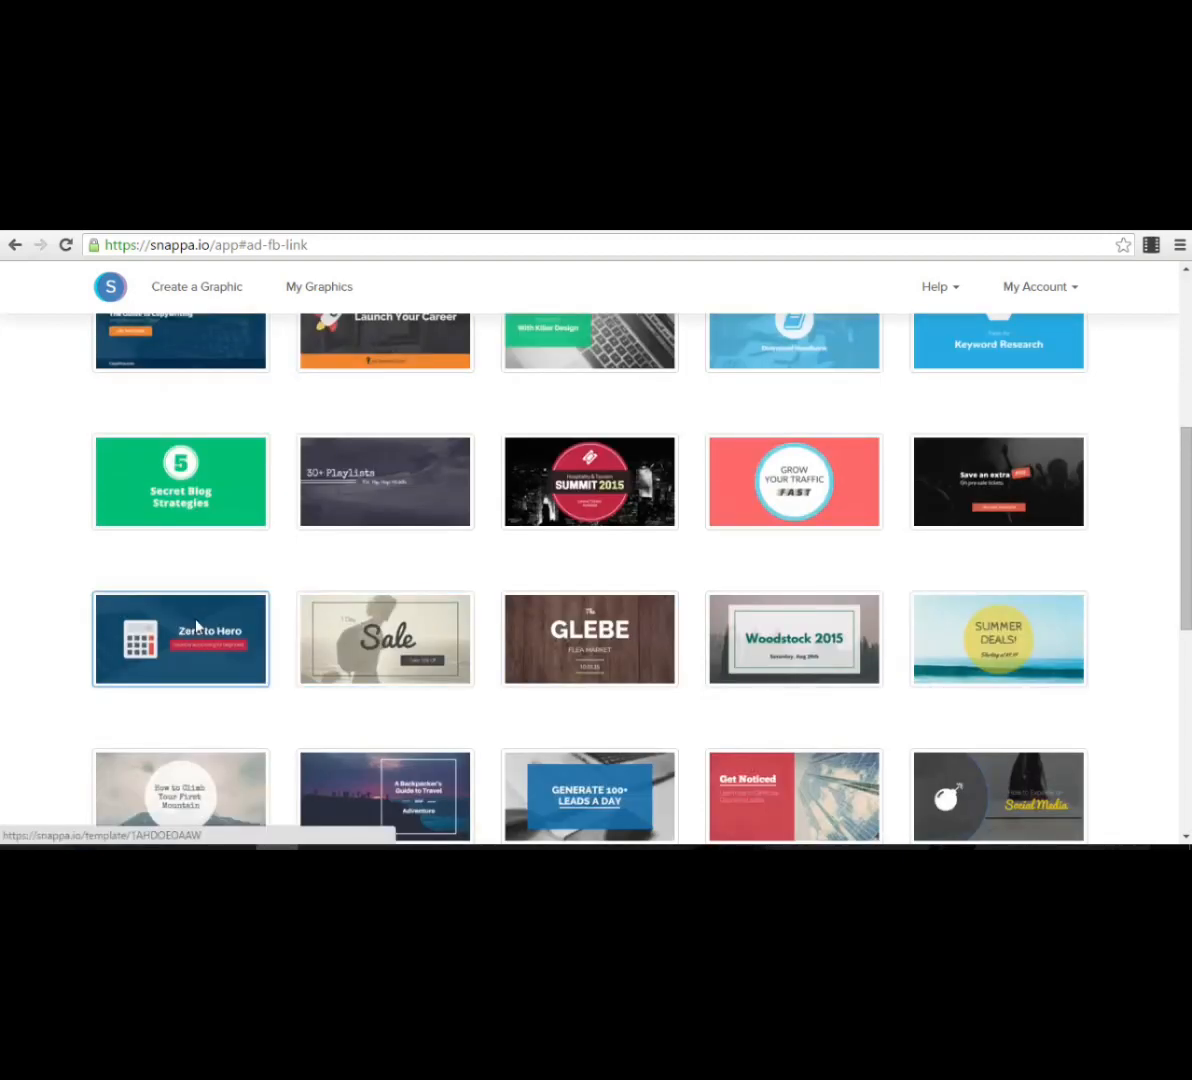
pyautogui.click(197, 630)
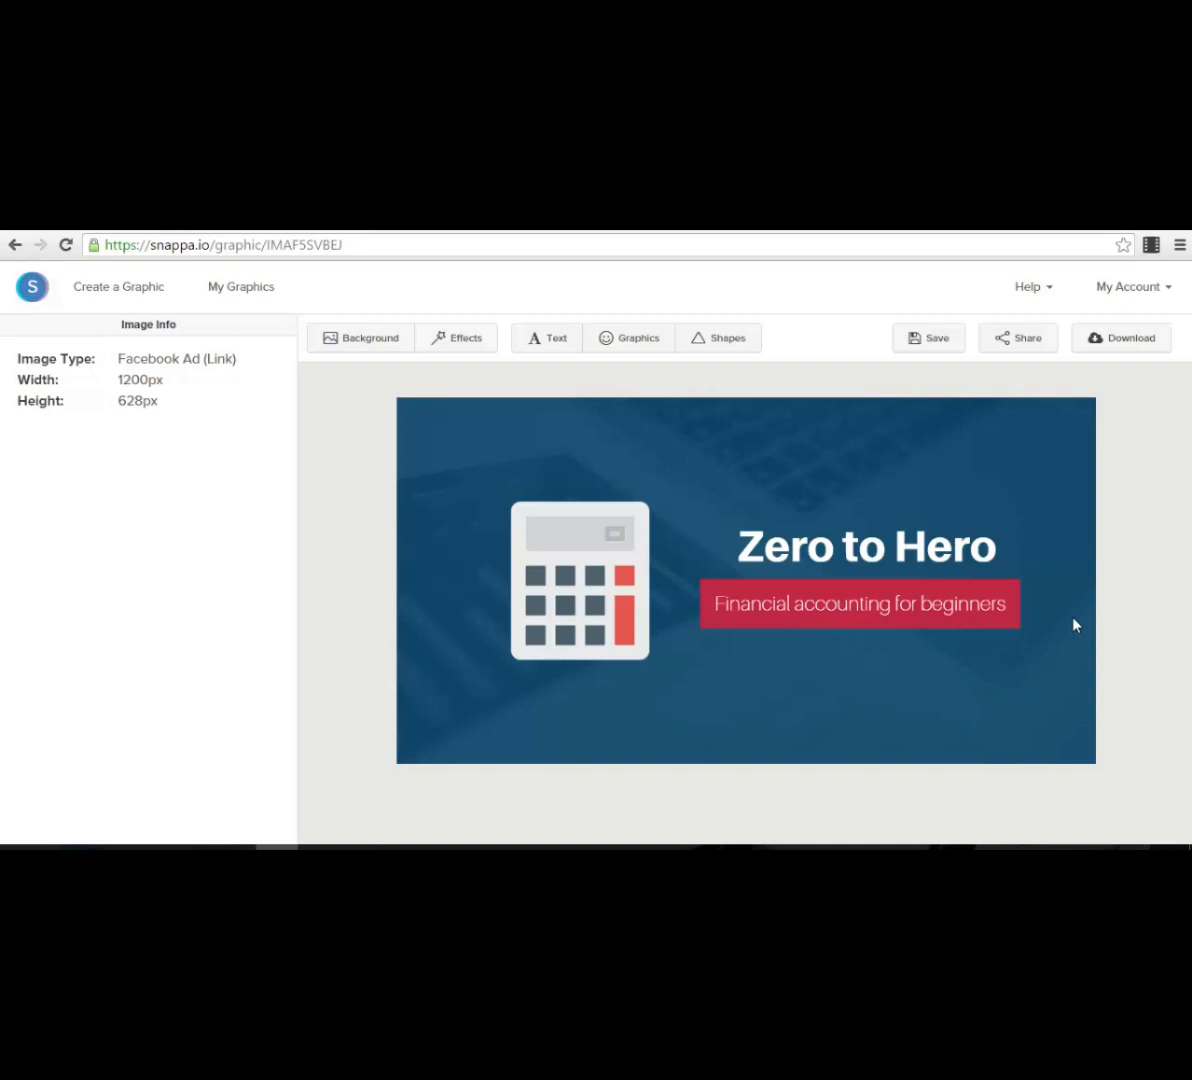
# - Try the font, size and opacity options on the "Financial accounting for beginners" text, using size 36 before restoring 35
pyautogui.click(730, 610)
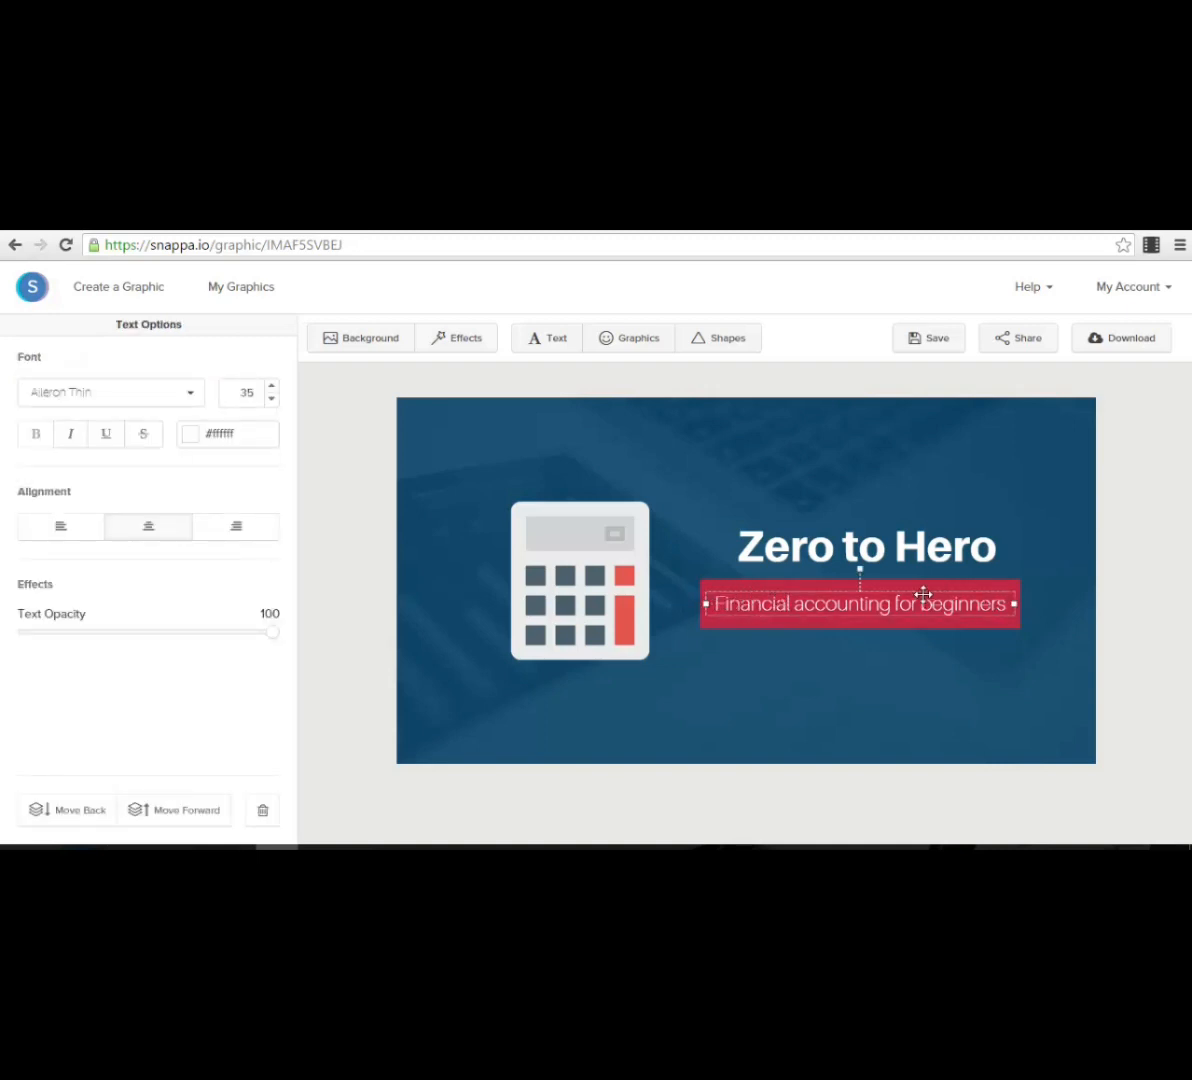
pyautogui.click(142, 400)
pyautogui.click(165, 400)
pyautogui.click(271, 385)
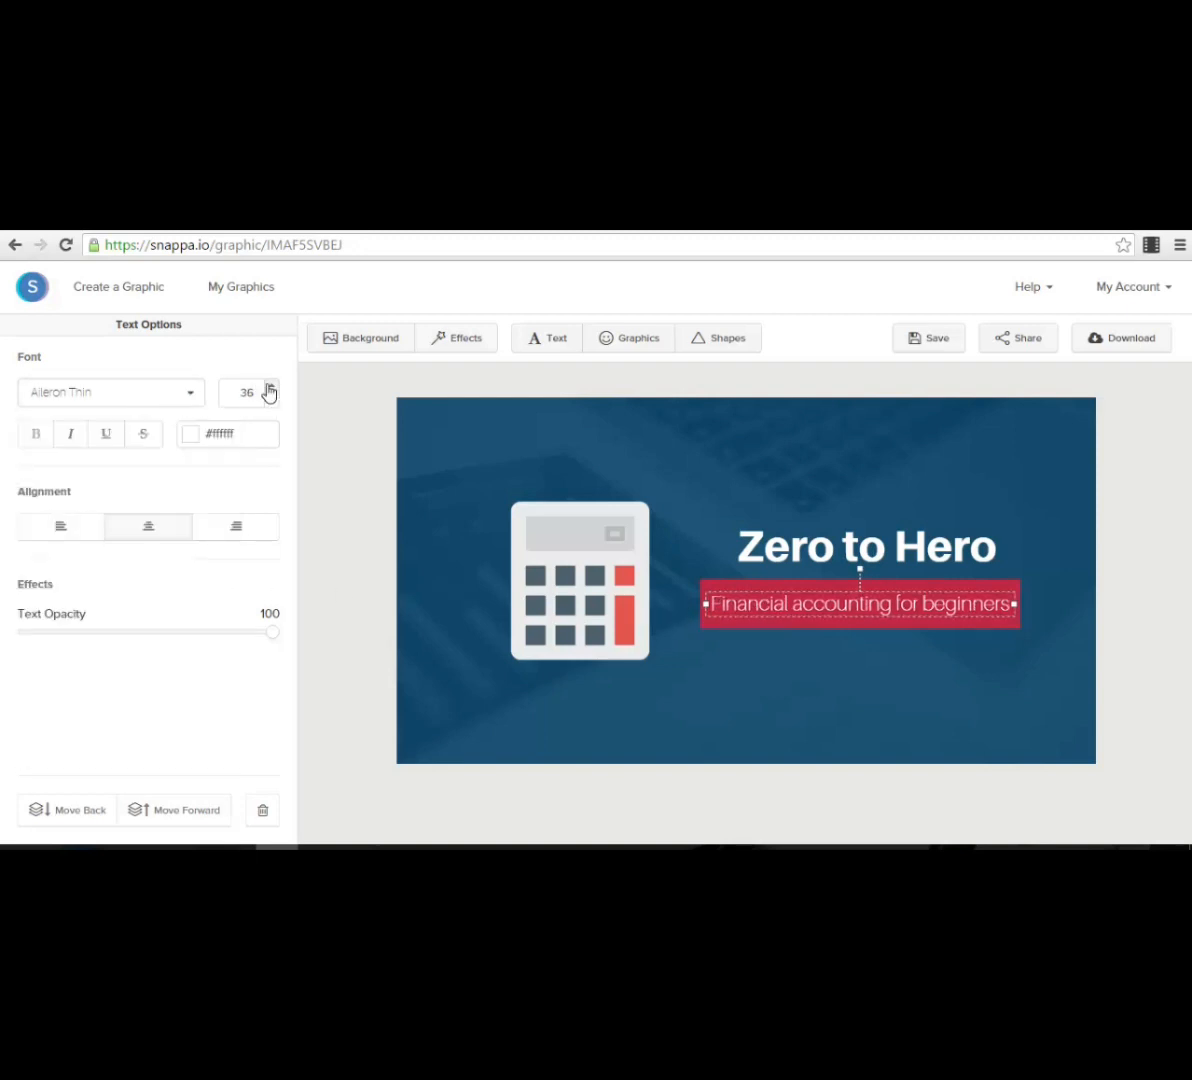
pyautogui.click(271, 398)
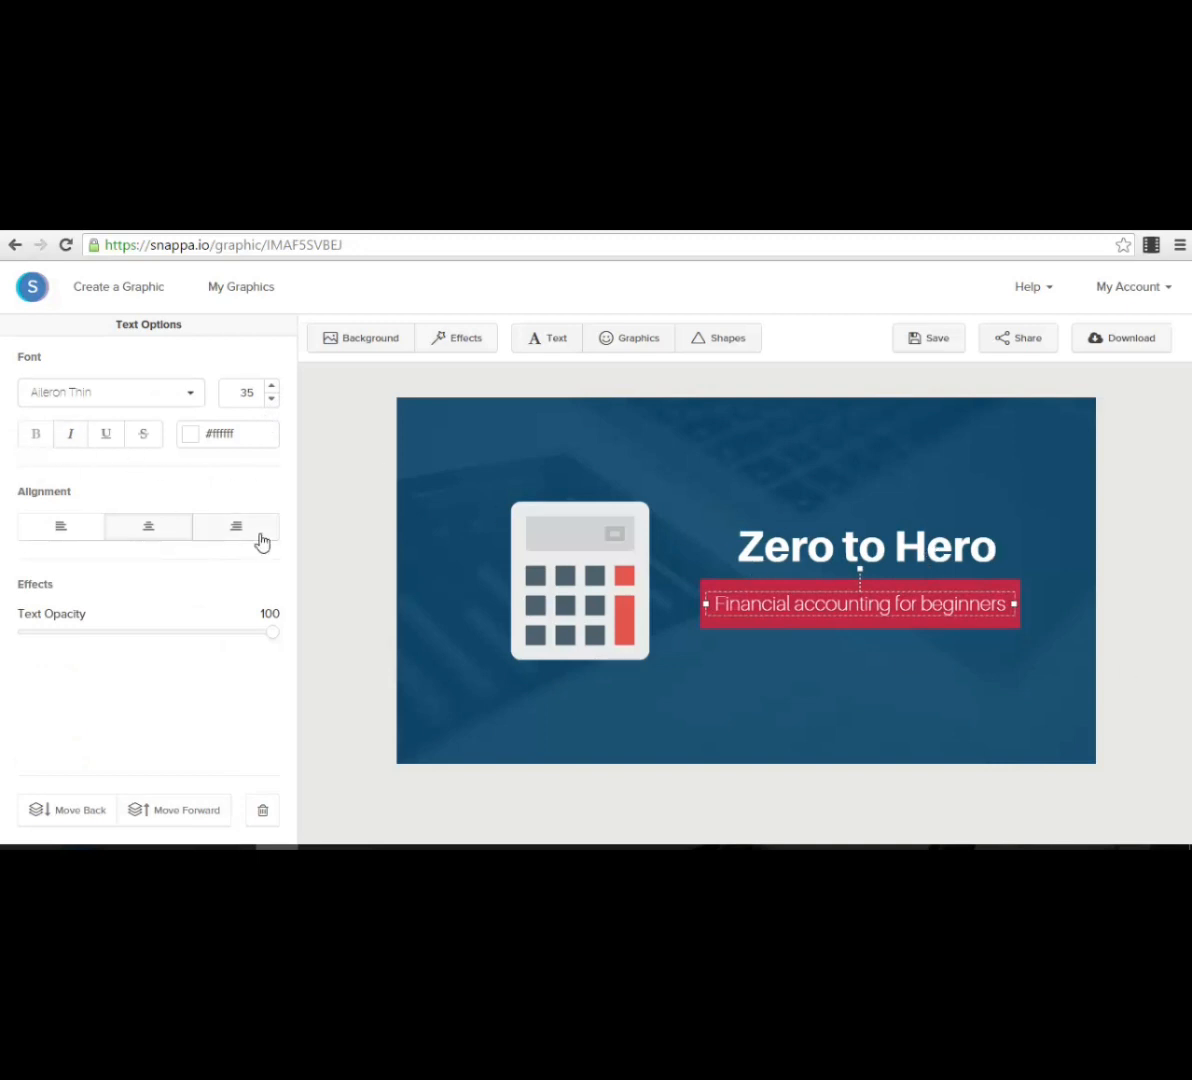
pyautogui.moveTo(274, 642); pyautogui.dragTo(363, 645)
# - Set the background's color overlay to 90 and try out the blur effect
pyautogui.click(472, 344)
pyautogui.click(262, 375)
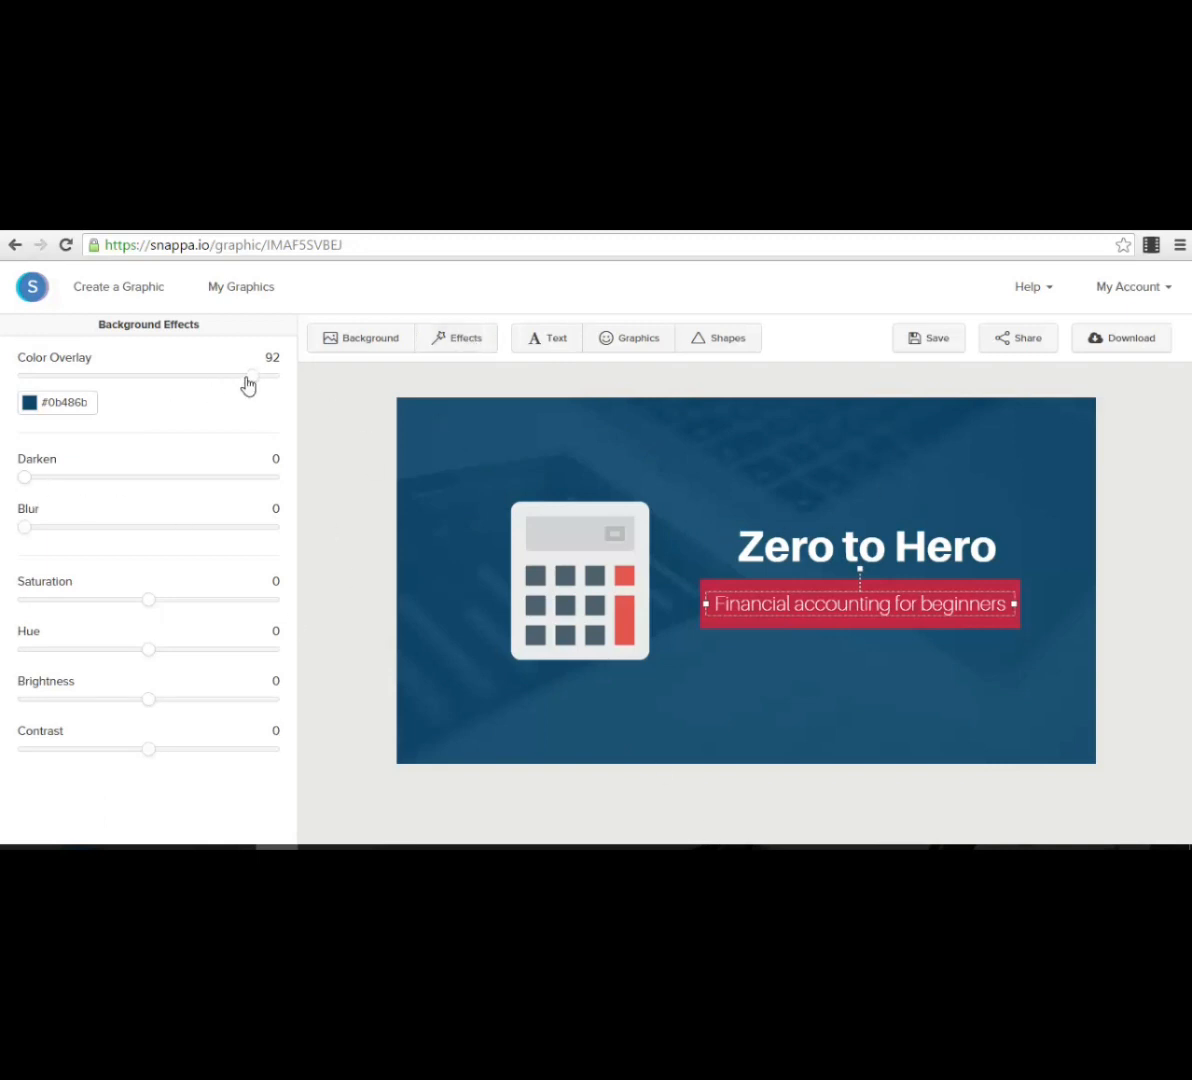
pyautogui.moveTo(253, 385)
pyautogui.mouseDown()
pyautogui.moveTo(87, 395)
pyautogui.moveTo(252, 399)
pyautogui.mouseUp()
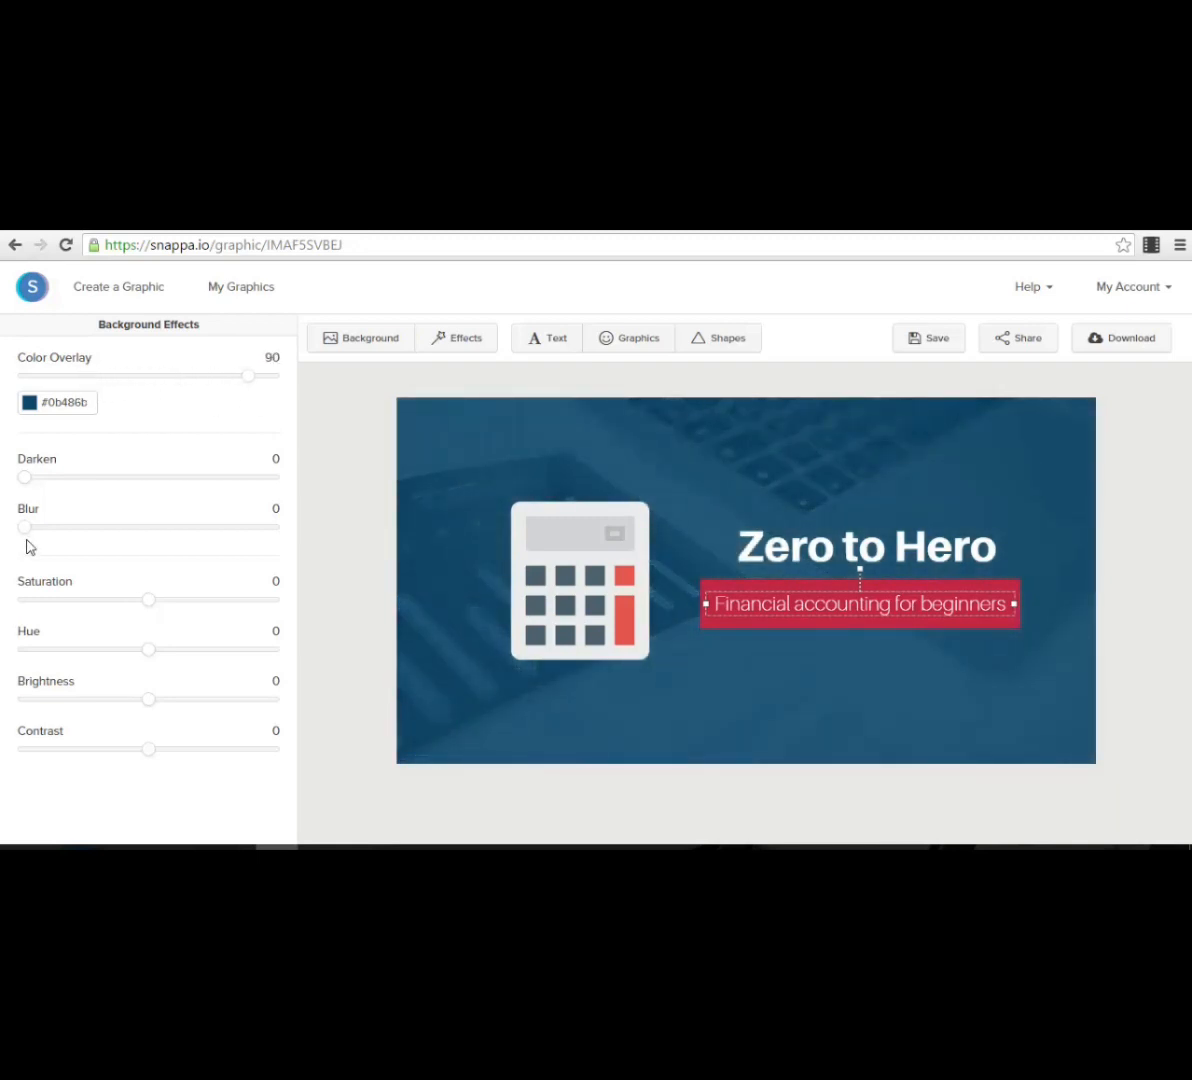
pyautogui.moveTo(27, 530); pyautogui.dragTo(2, 519)
# - Check the opacity setting of the calculator graphic and the text options of the "Zero to Hero" title
pyautogui.click(585, 532)
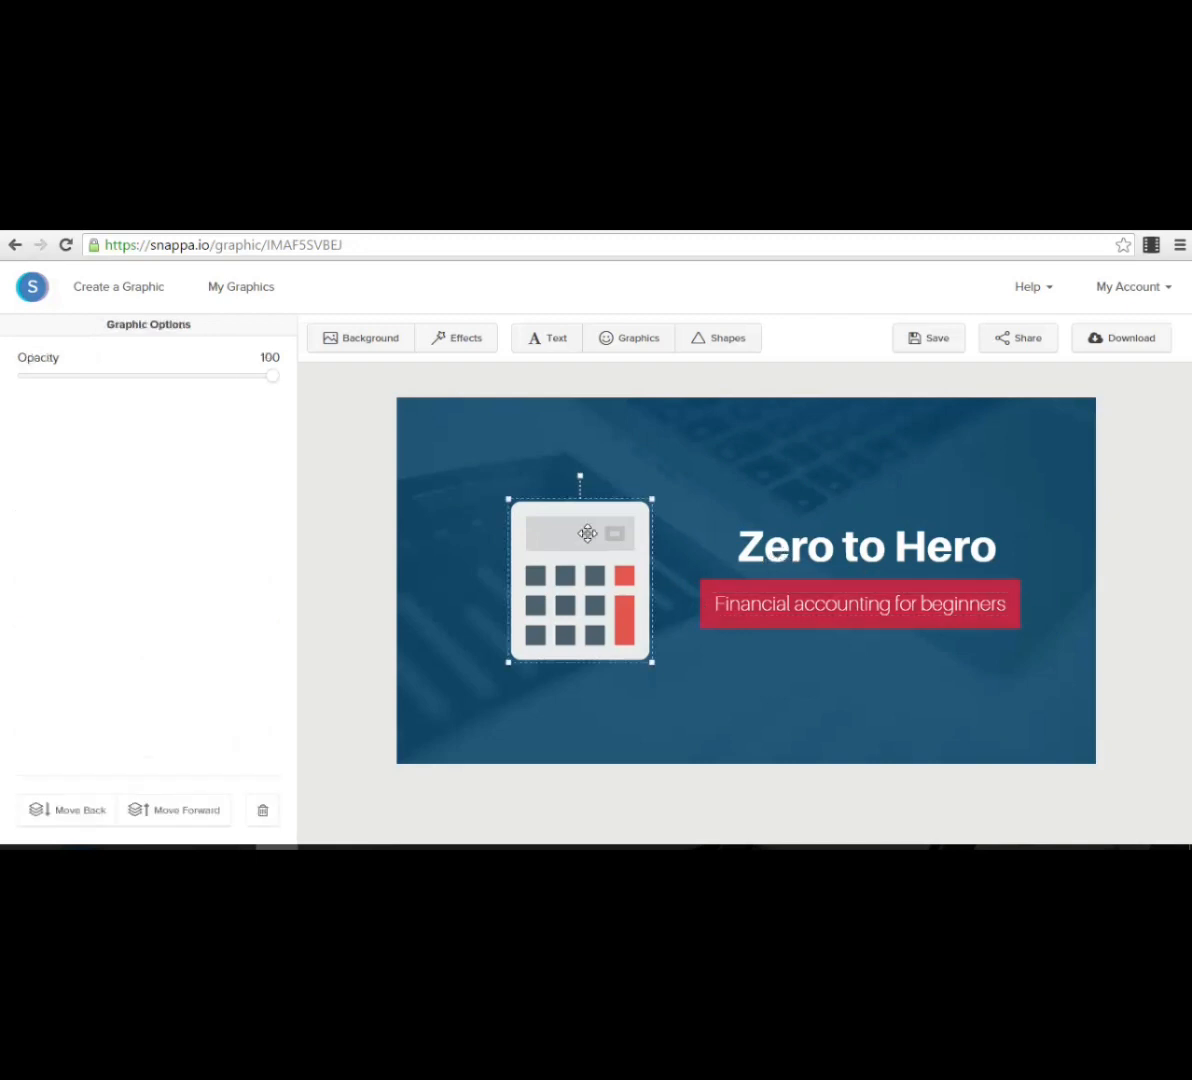
pyautogui.moveTo(274, 386); pyautogui.dragTo(367, 383)
pyautogui.click(815, 548)
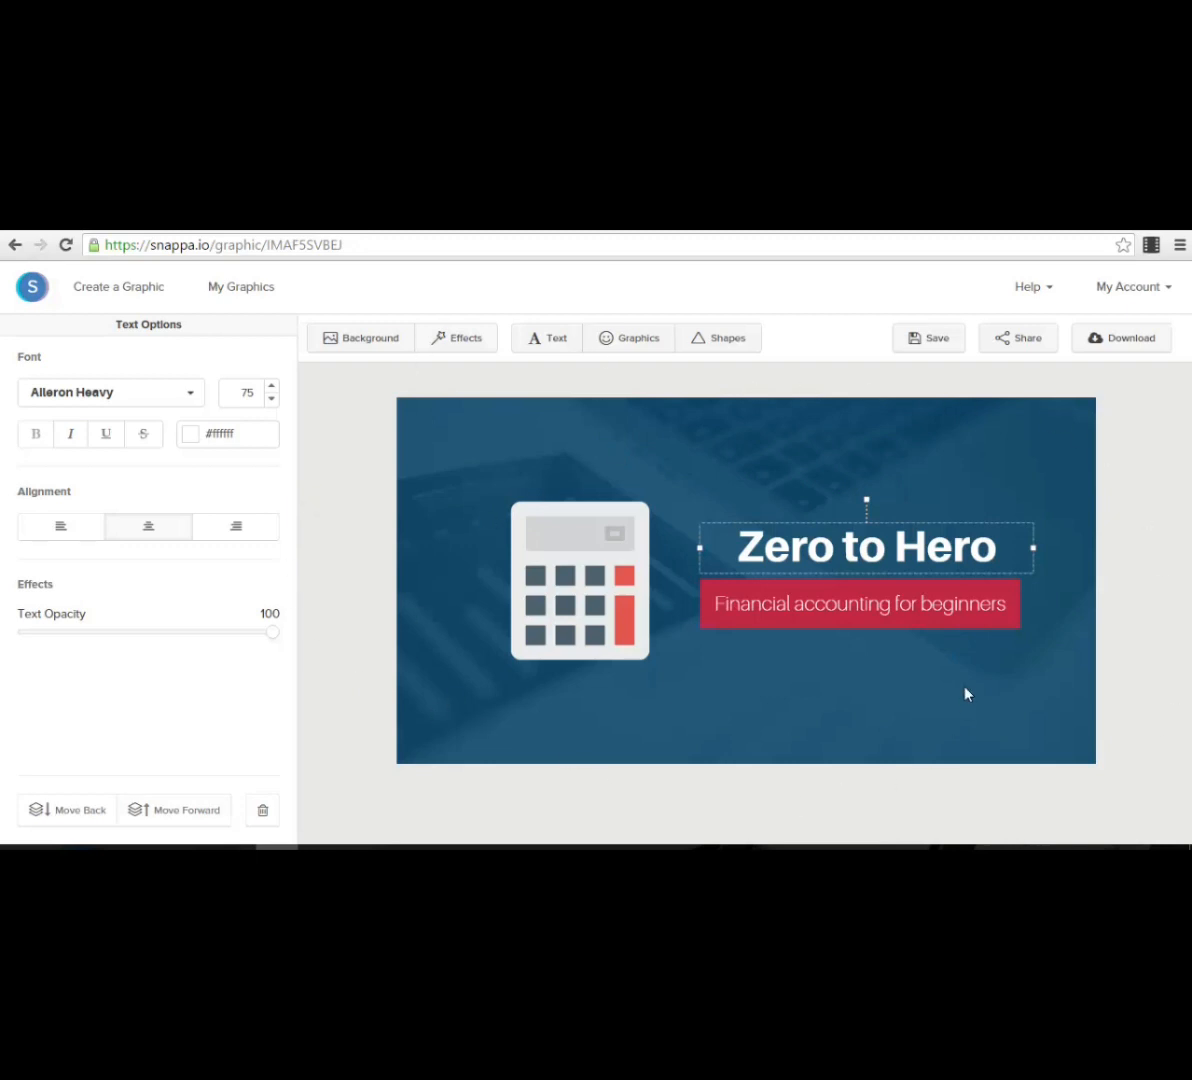
# - Browse the stock background images and check the option for uploading an own image as background
pyautogui.click(355, 343)
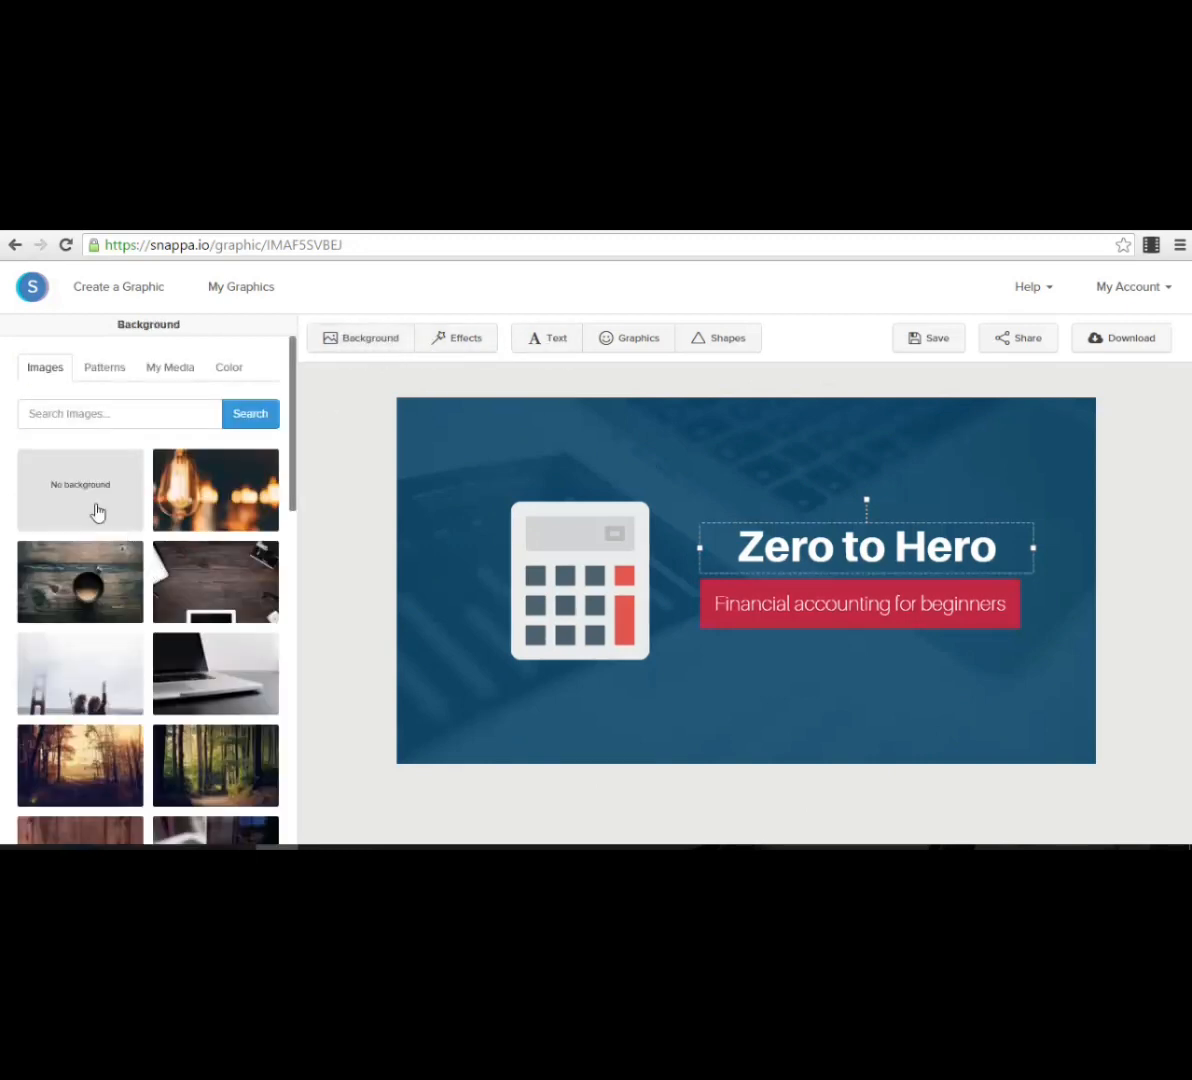
pyautogui.scroll(-3, 190, 600)
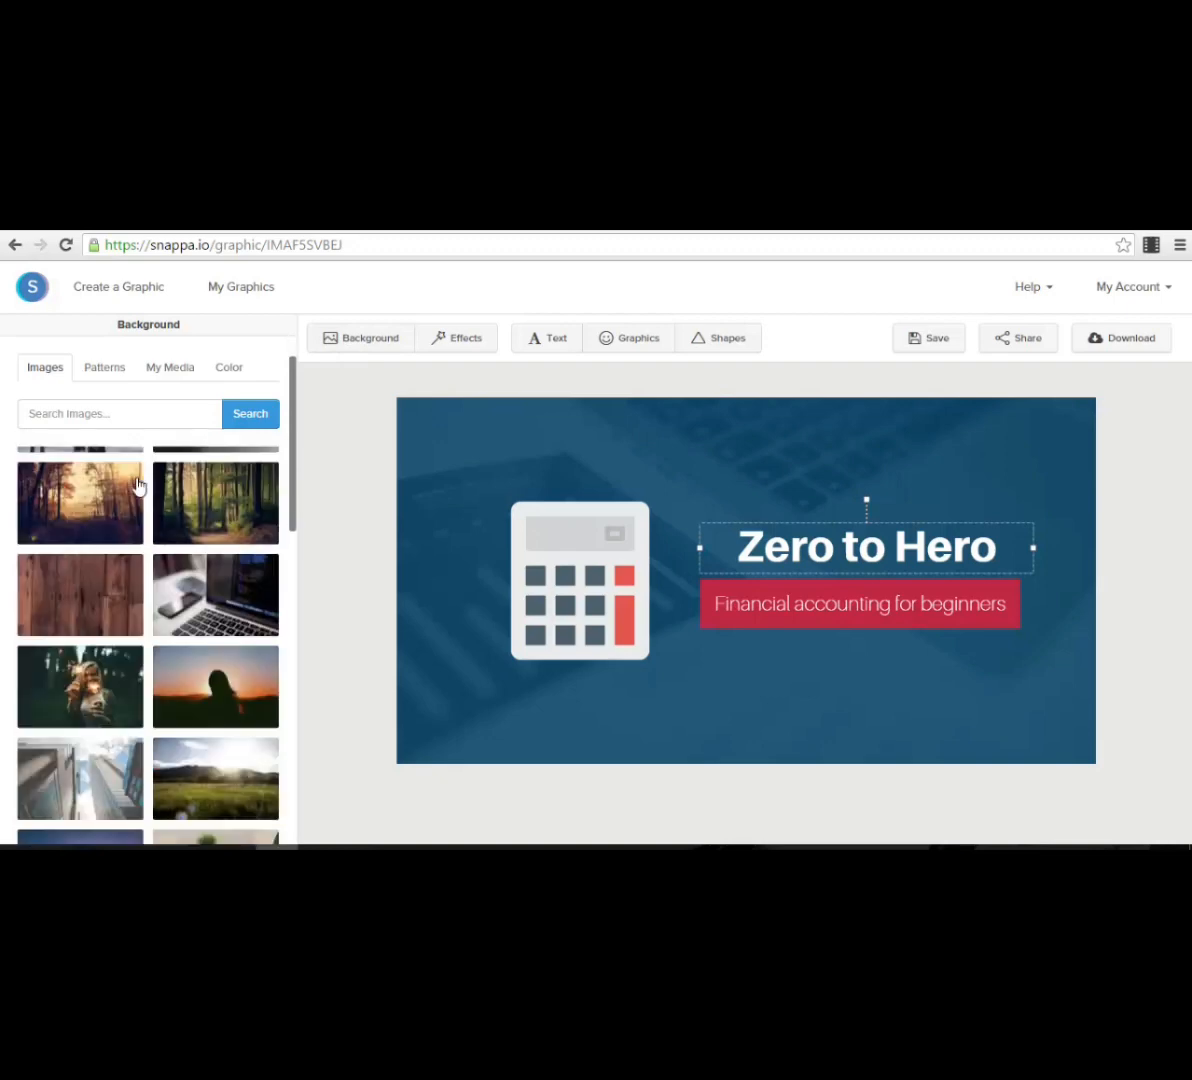
pyautogui.scroll(-1, 133, 484)
pyautogui.scroll(-5, 240, 520)
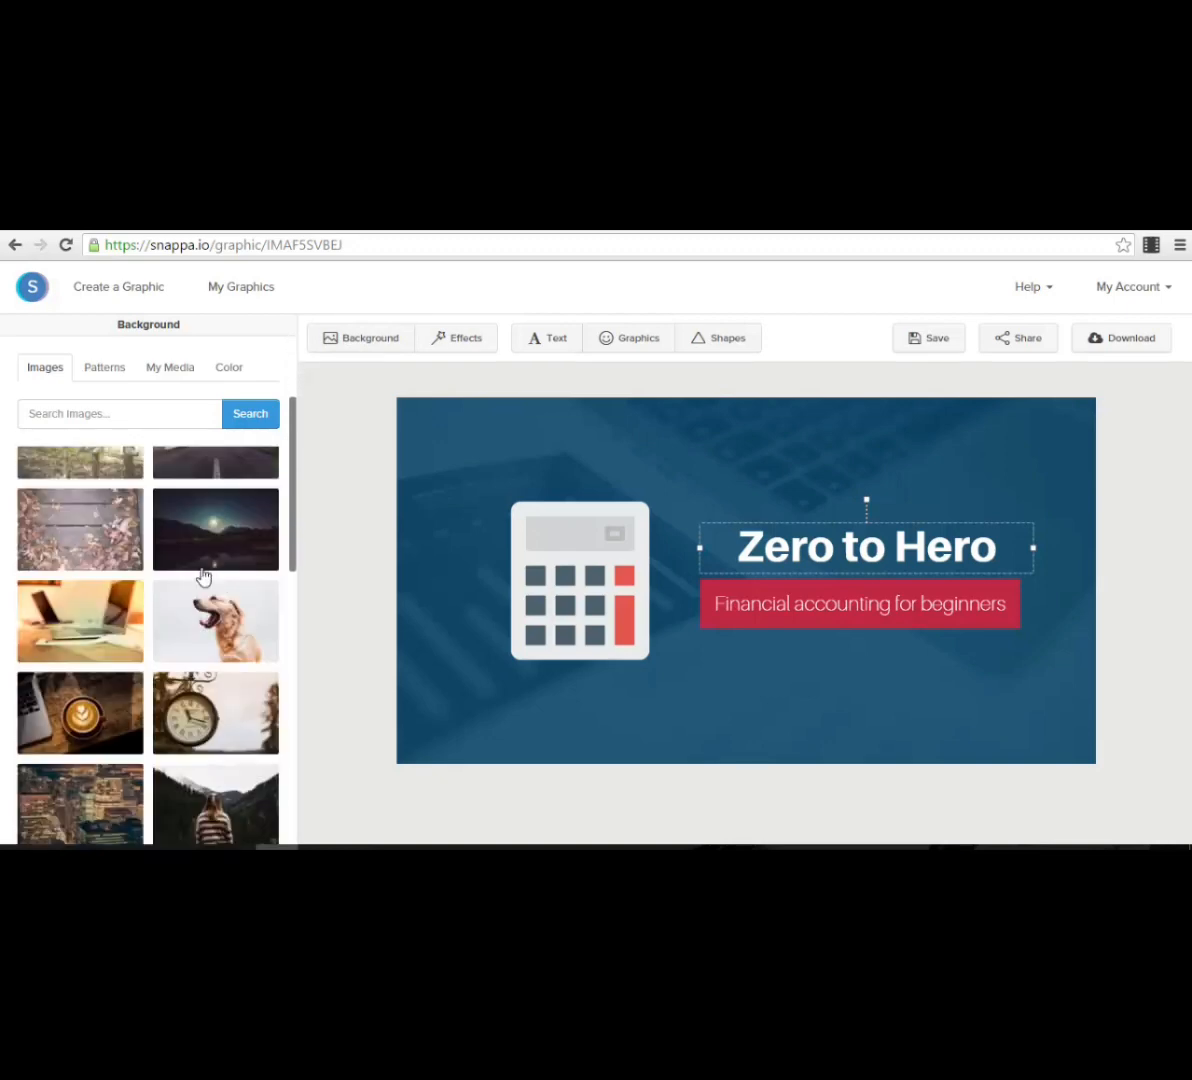
pyautogui.scroll(-6, 203, 577)
pyautogui.moveTo(298, 535); pyautogui.dragTo(298, 604)
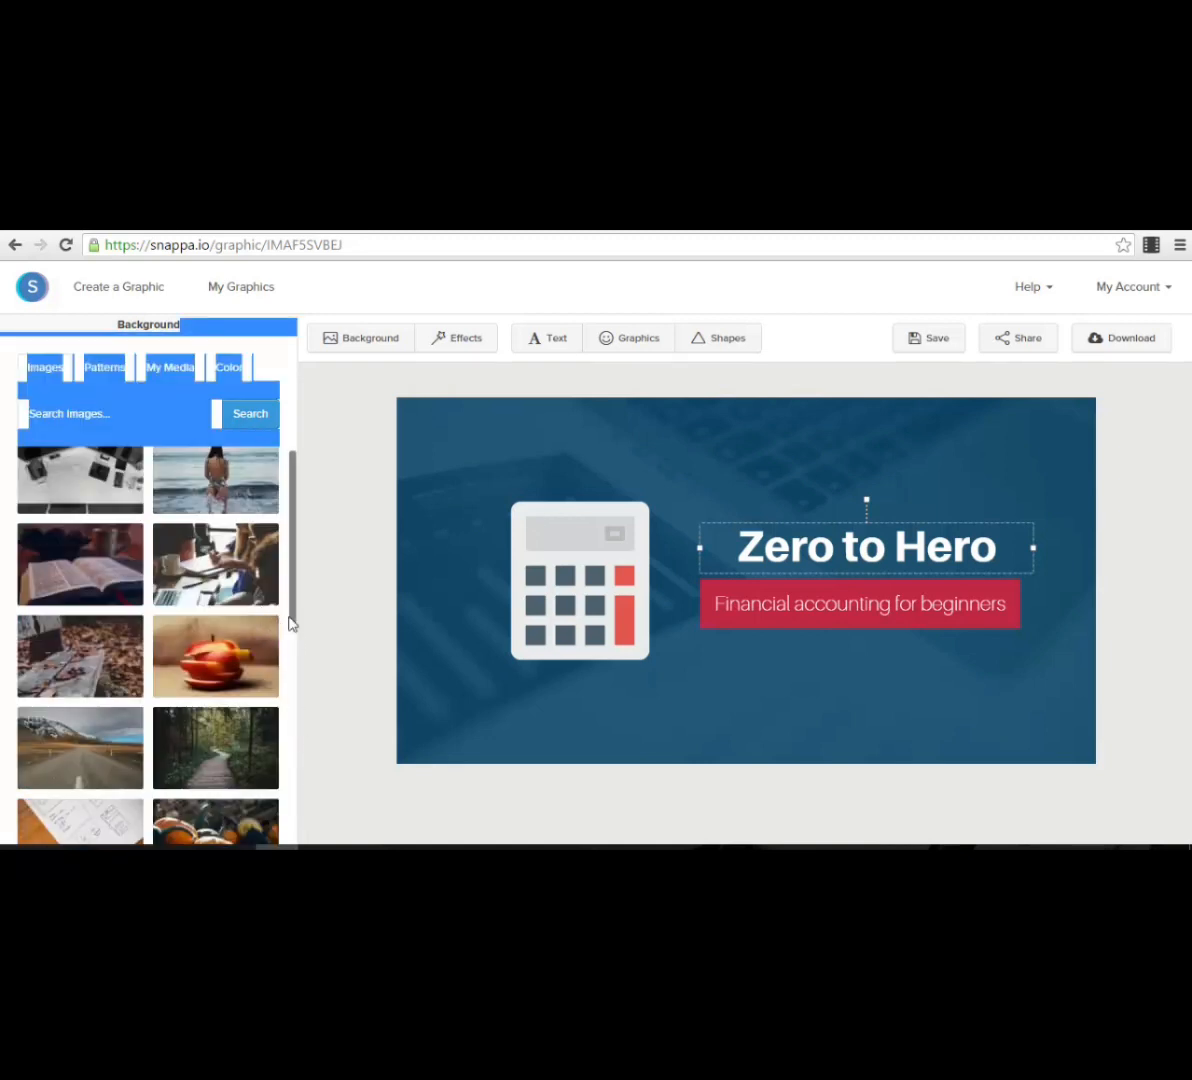
pyautogui.click(346, 580)
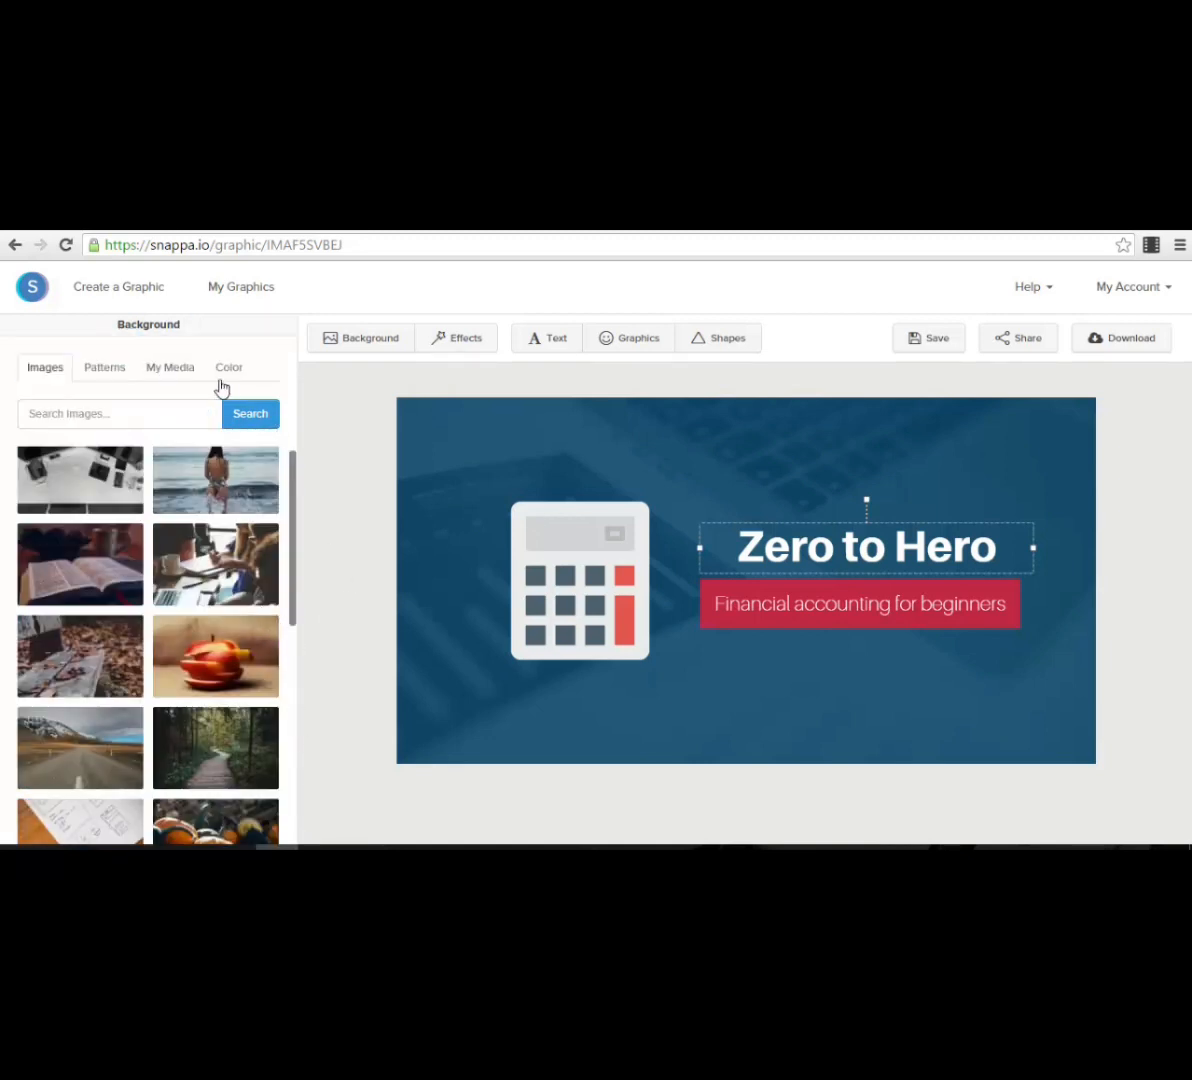
pyautogui.click(183, 378)
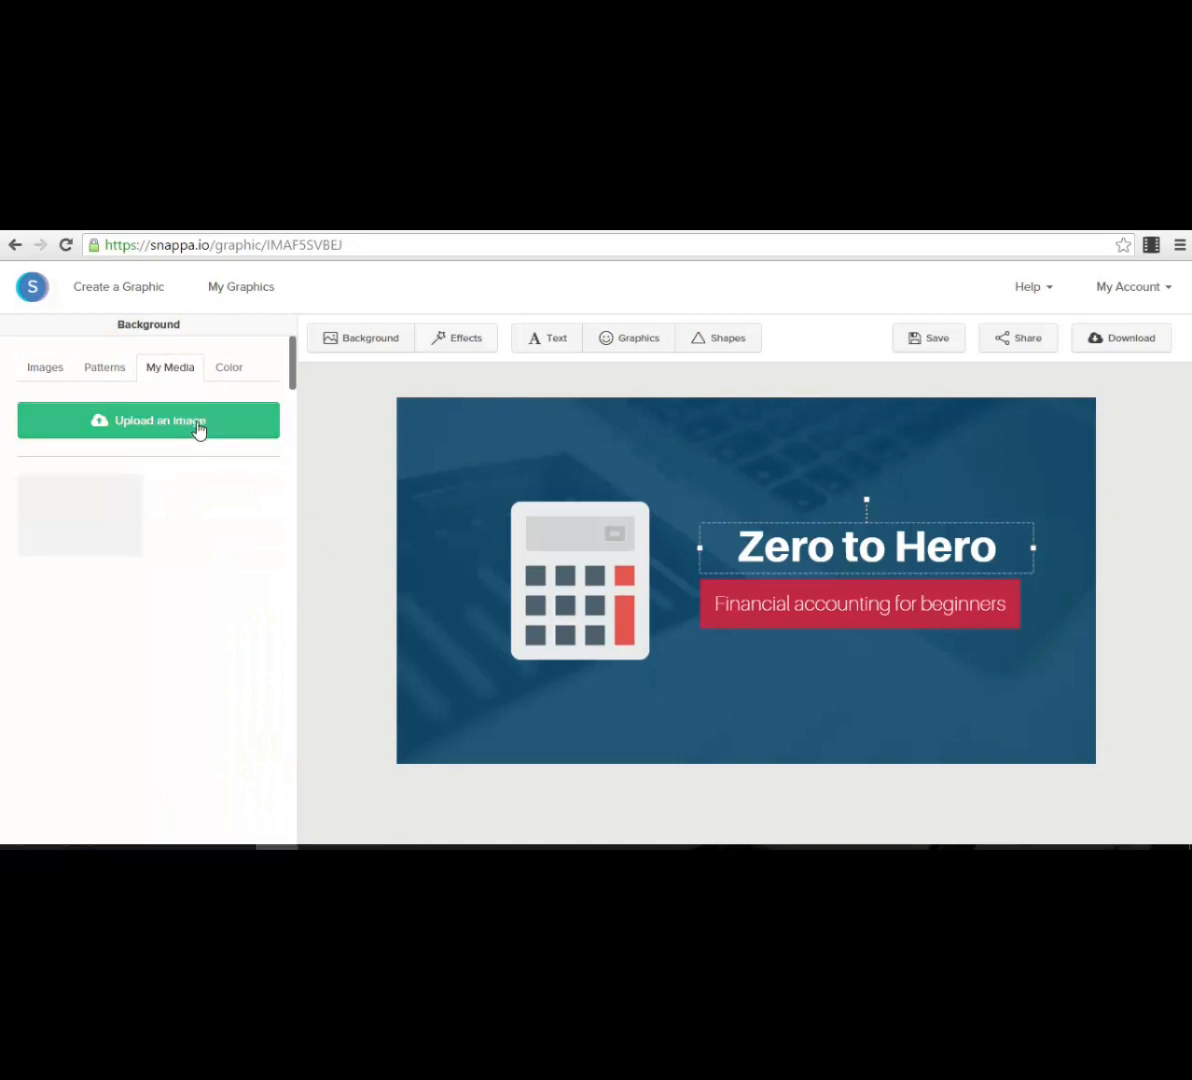
pyautogui.click(64, 370)
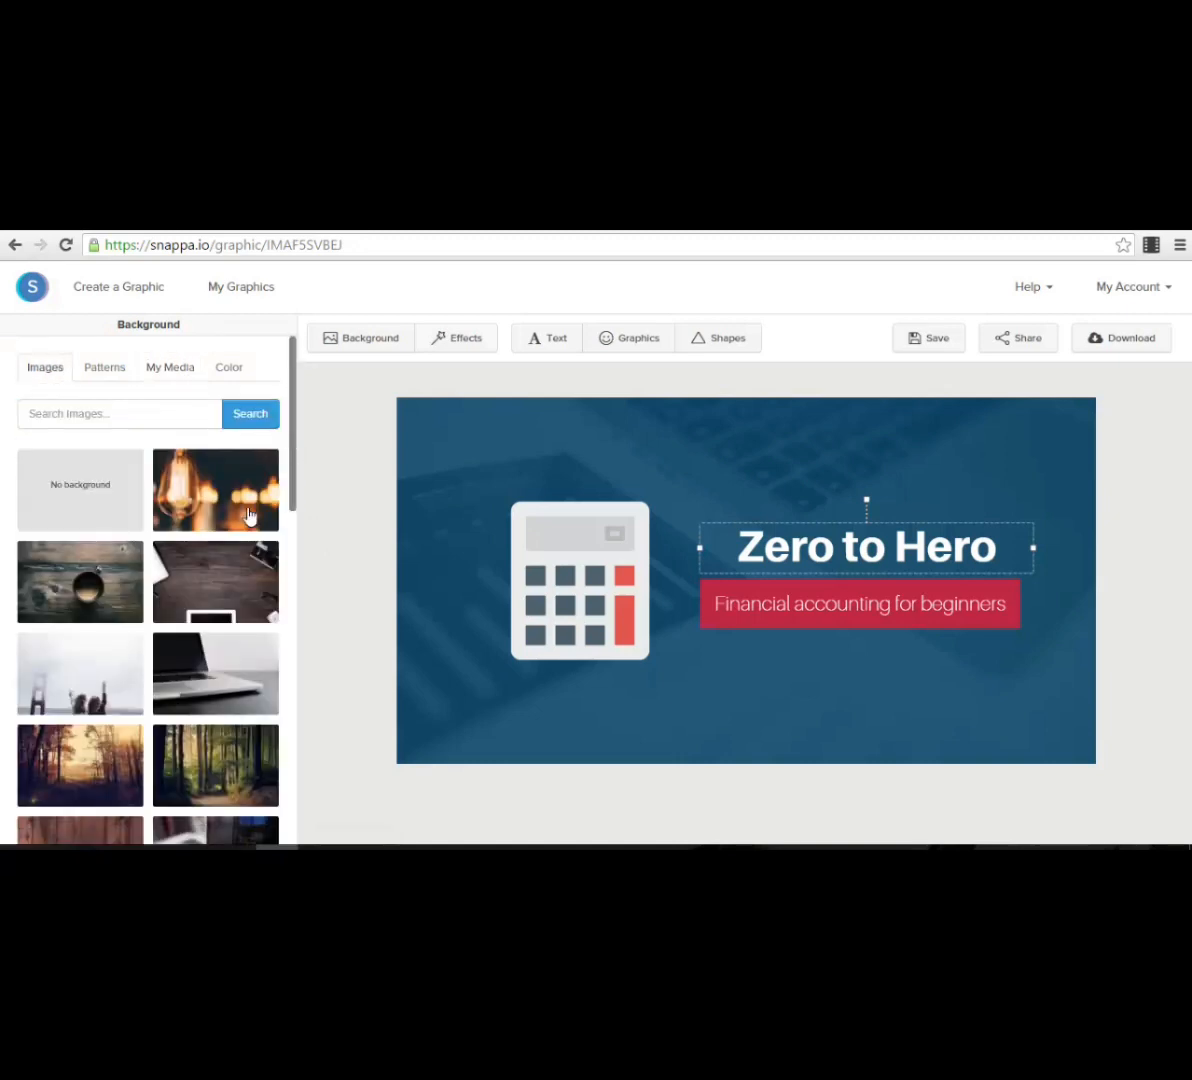
# - Try the light bulb photo as the background and replace it with the coffee cup on dark wood
pyautogui.click(221, 493)
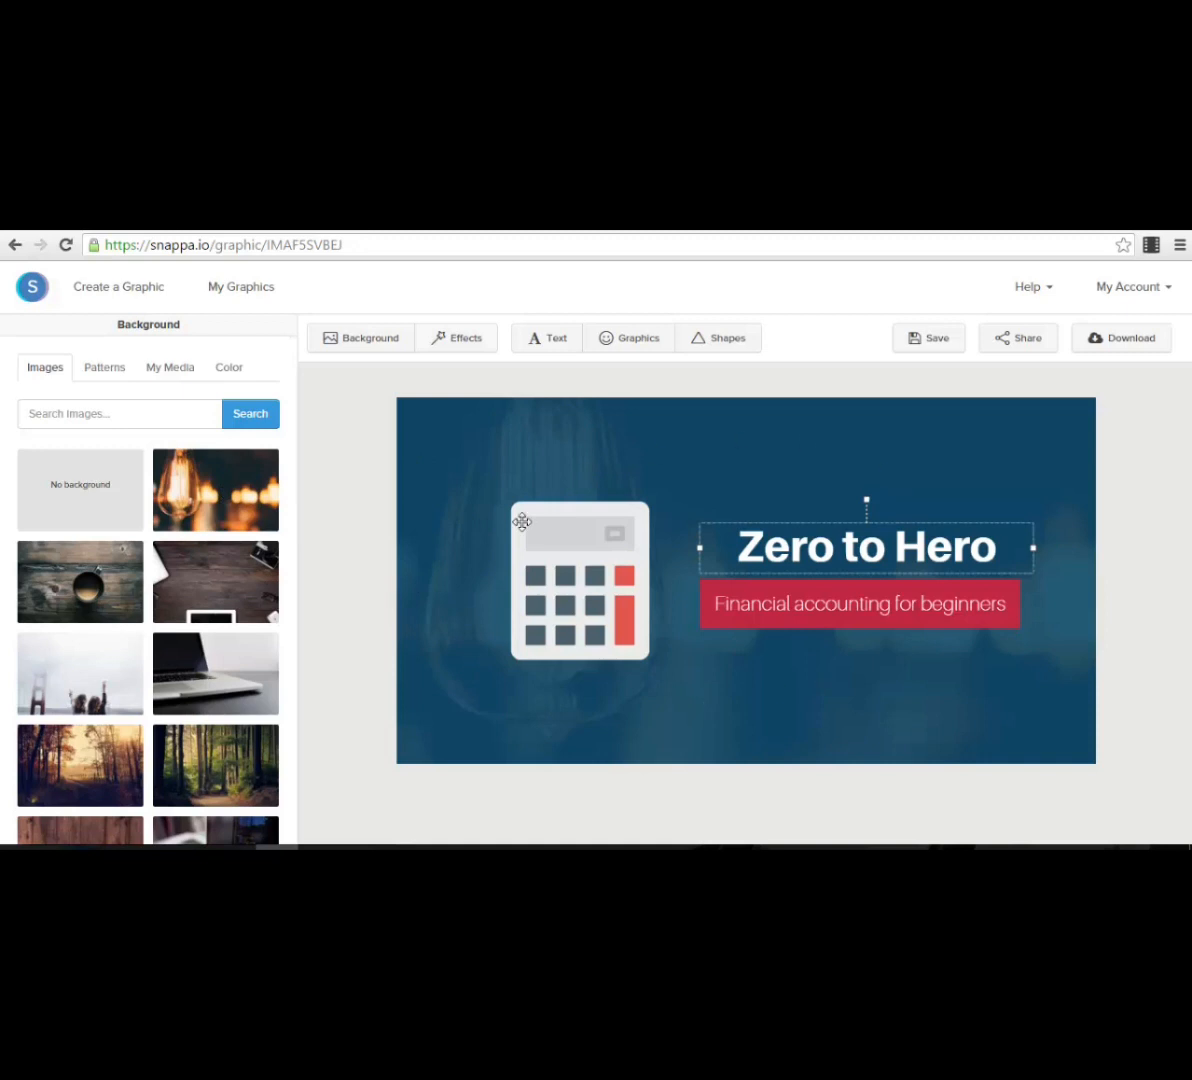
pyautogui.scroll(-1, 155, 620)
pyautogui.click(115, 525)
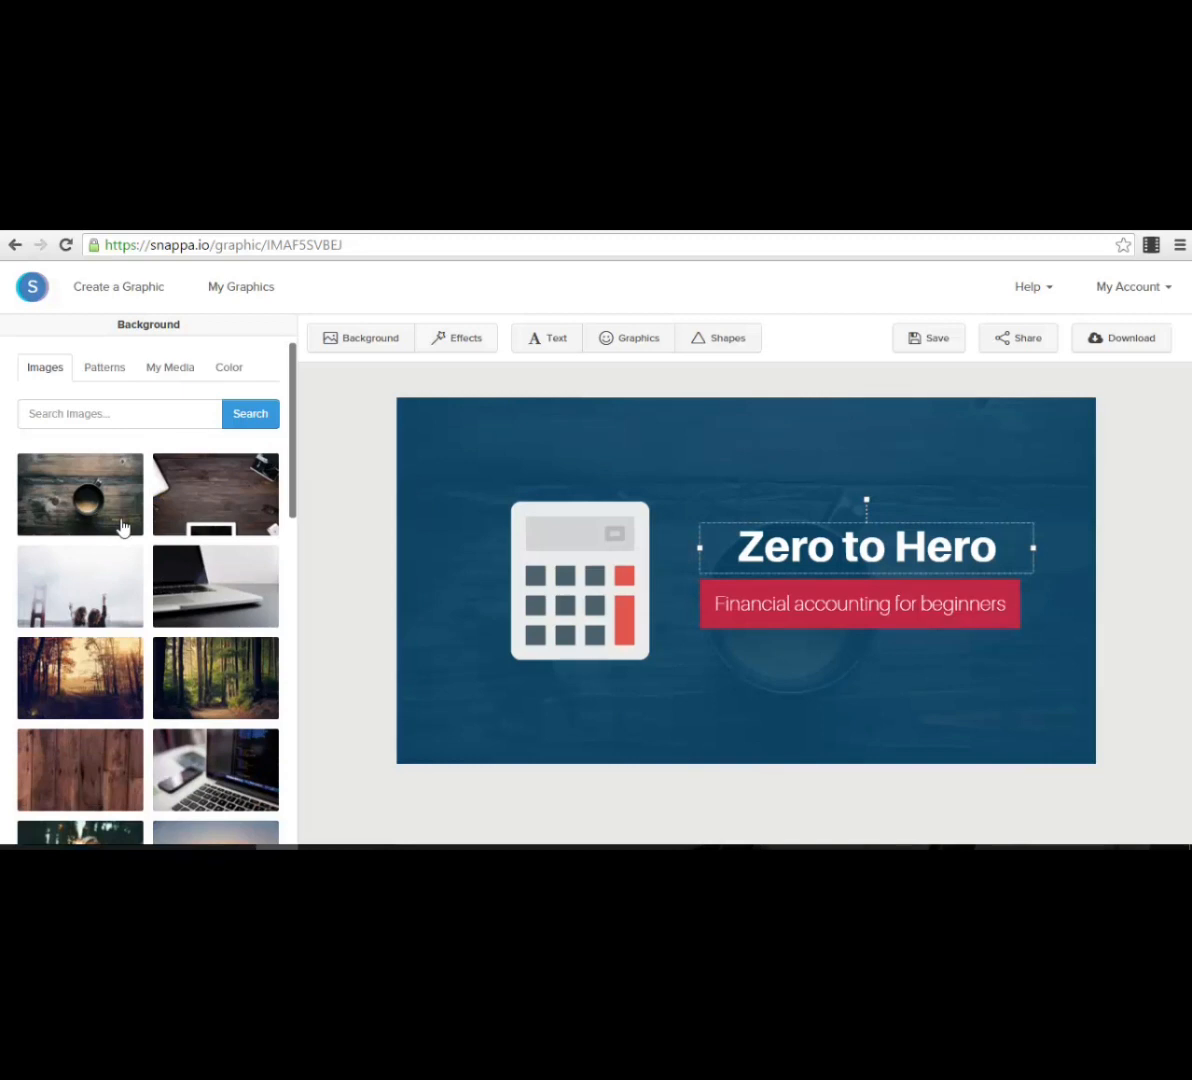
# - Look through the background patterns, from wood and polygons to blurs and bricks, and check the background color option
pyautogui.click(103, 368)
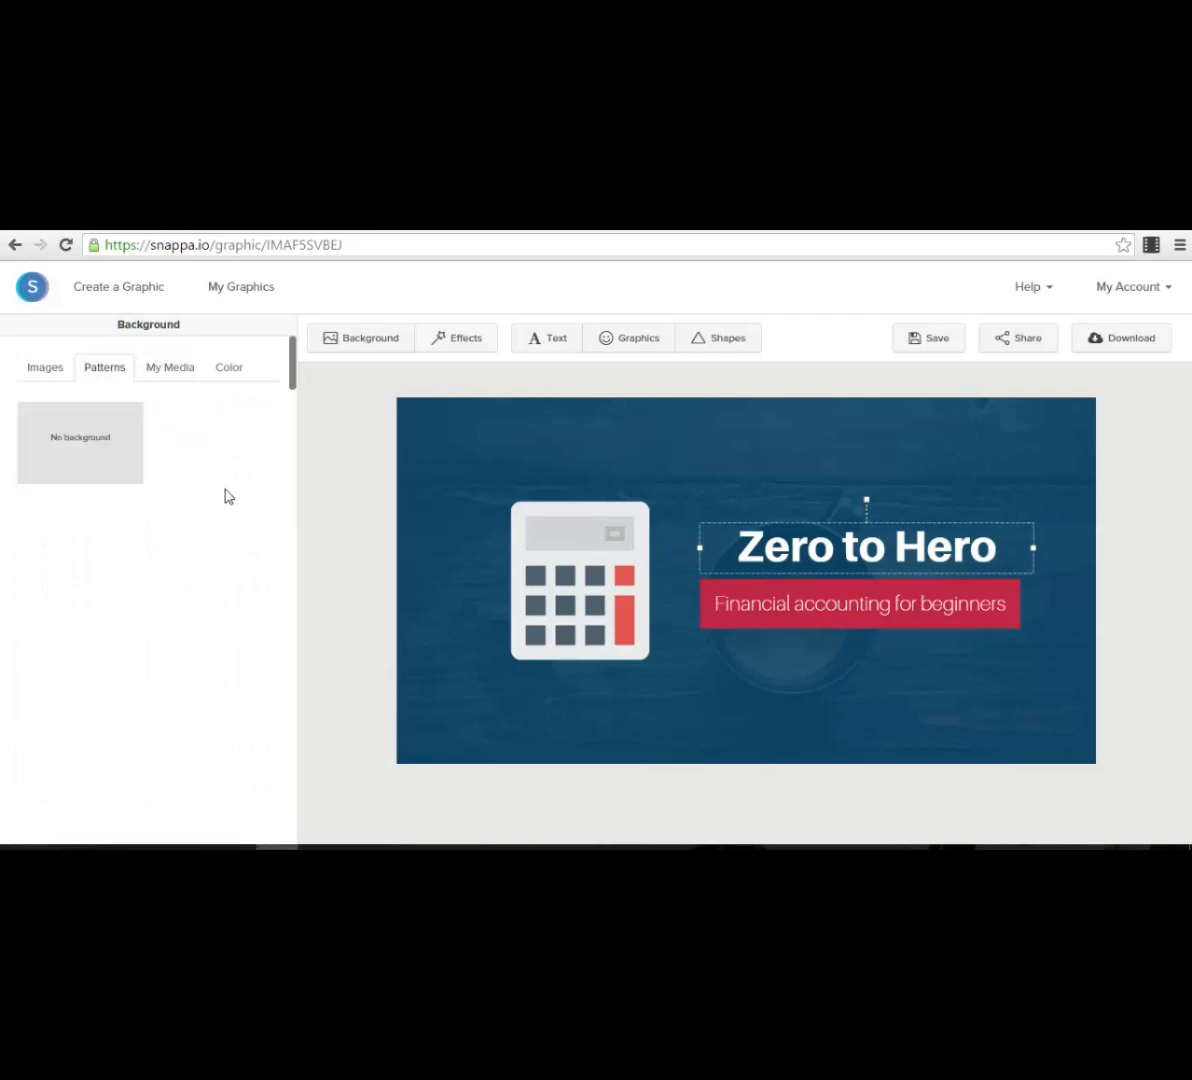
pyautogui.scroll(-1, 238, 533)
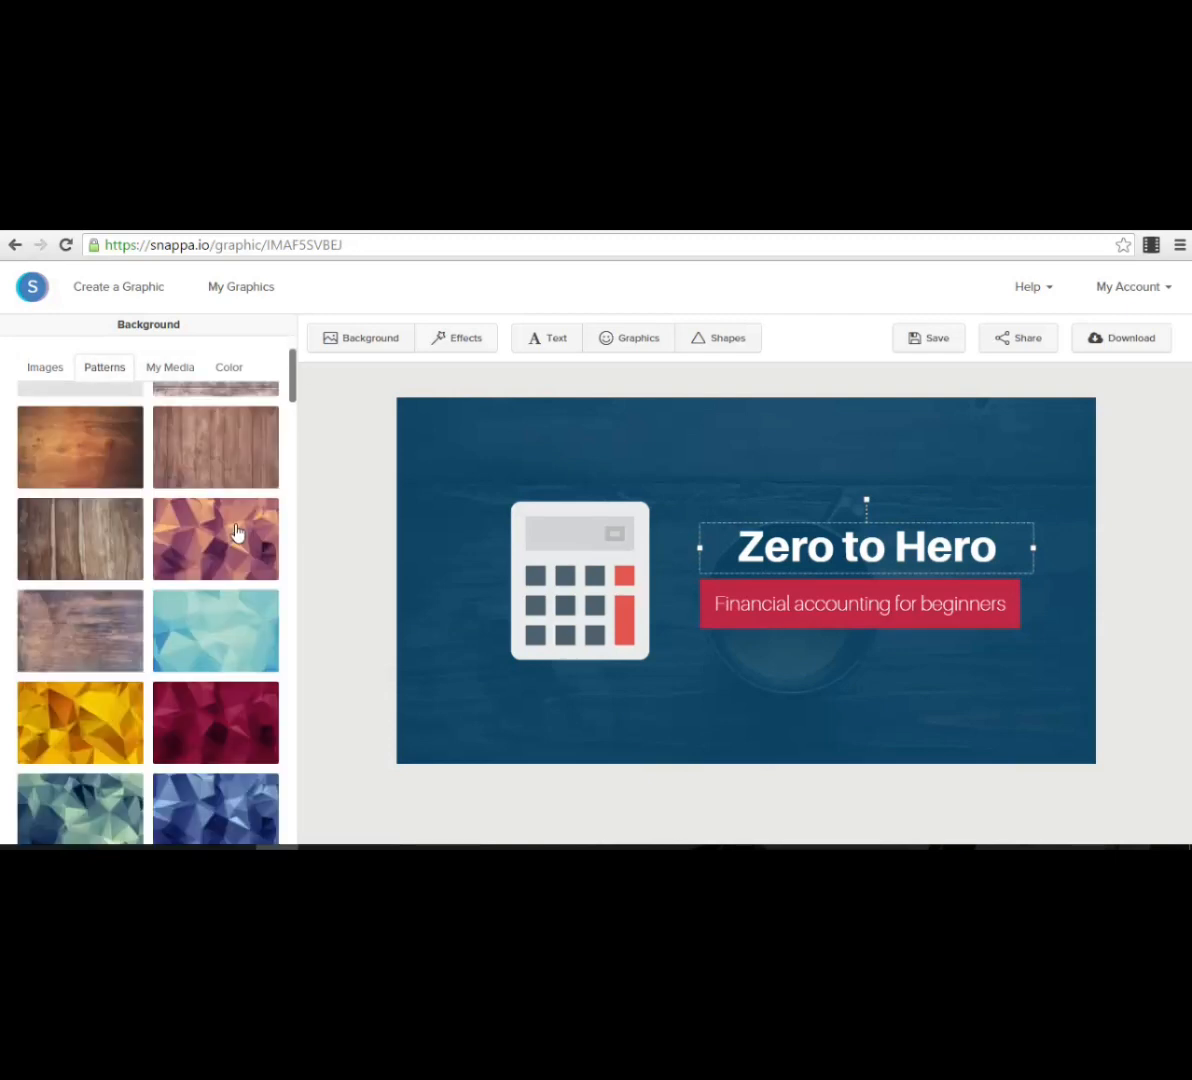
pyautogui.scroll(-10, 238, 533)
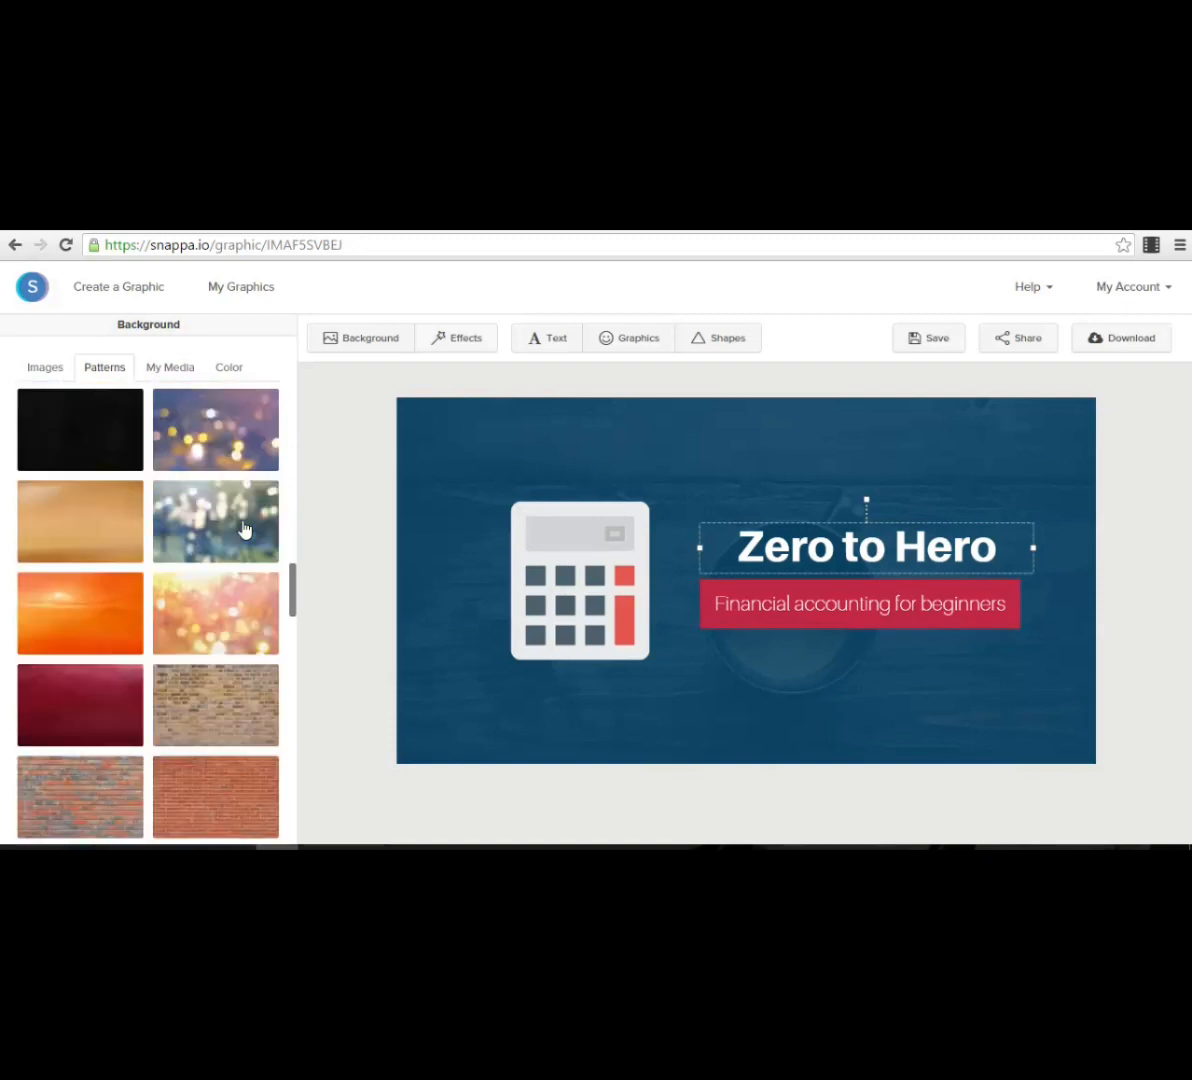
pyautogui.scroll(-3, 242, 532)
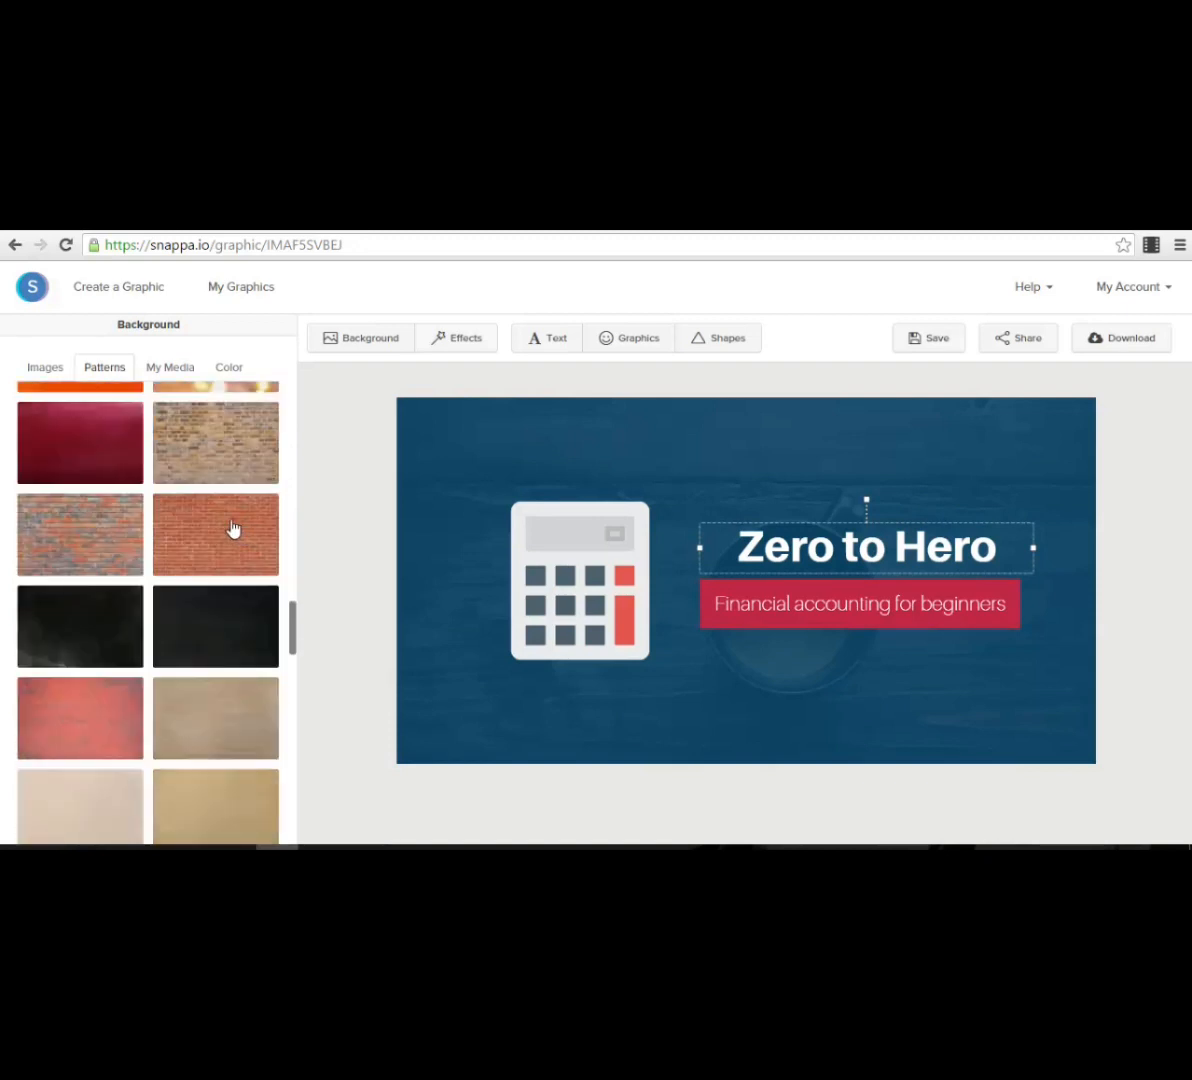
pyautogui.scroll(8, 232, 533)
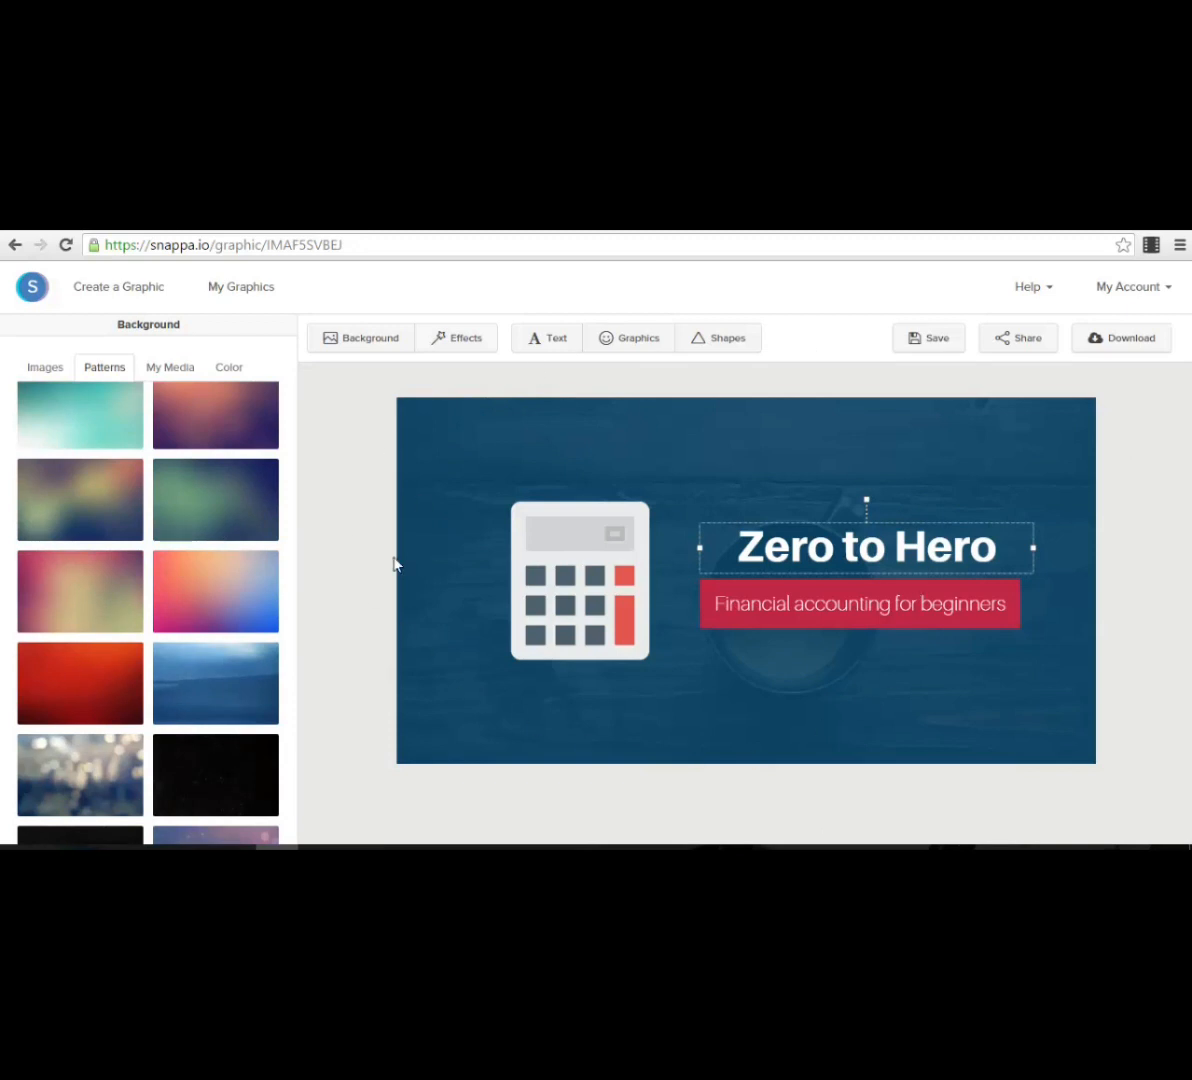
pyautogui.click(948, 493)
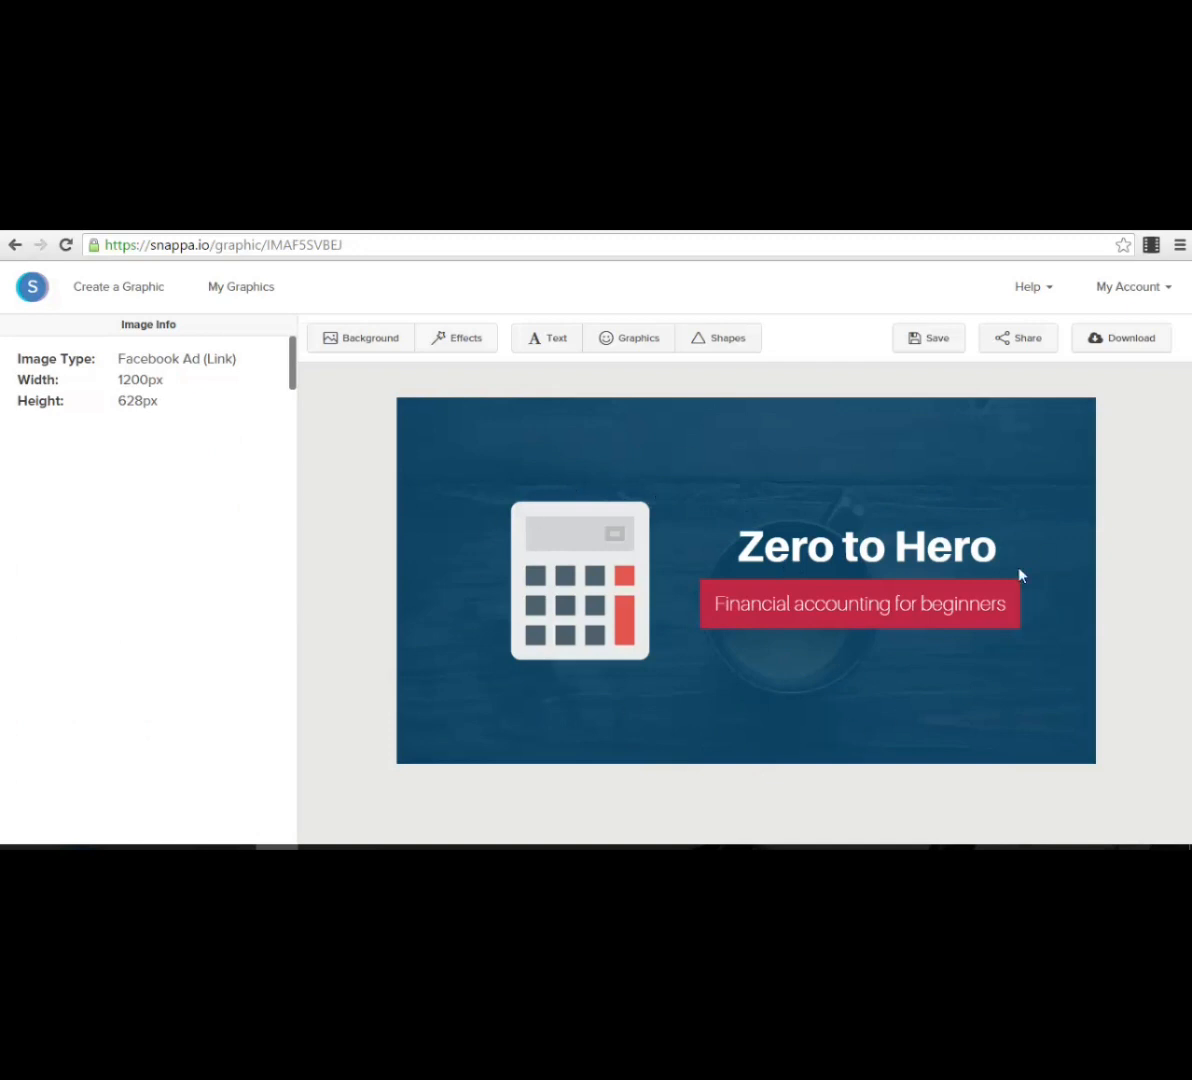
pyautogui.click(370, 348)
pyautogui.scroll(-3, 230, 490)
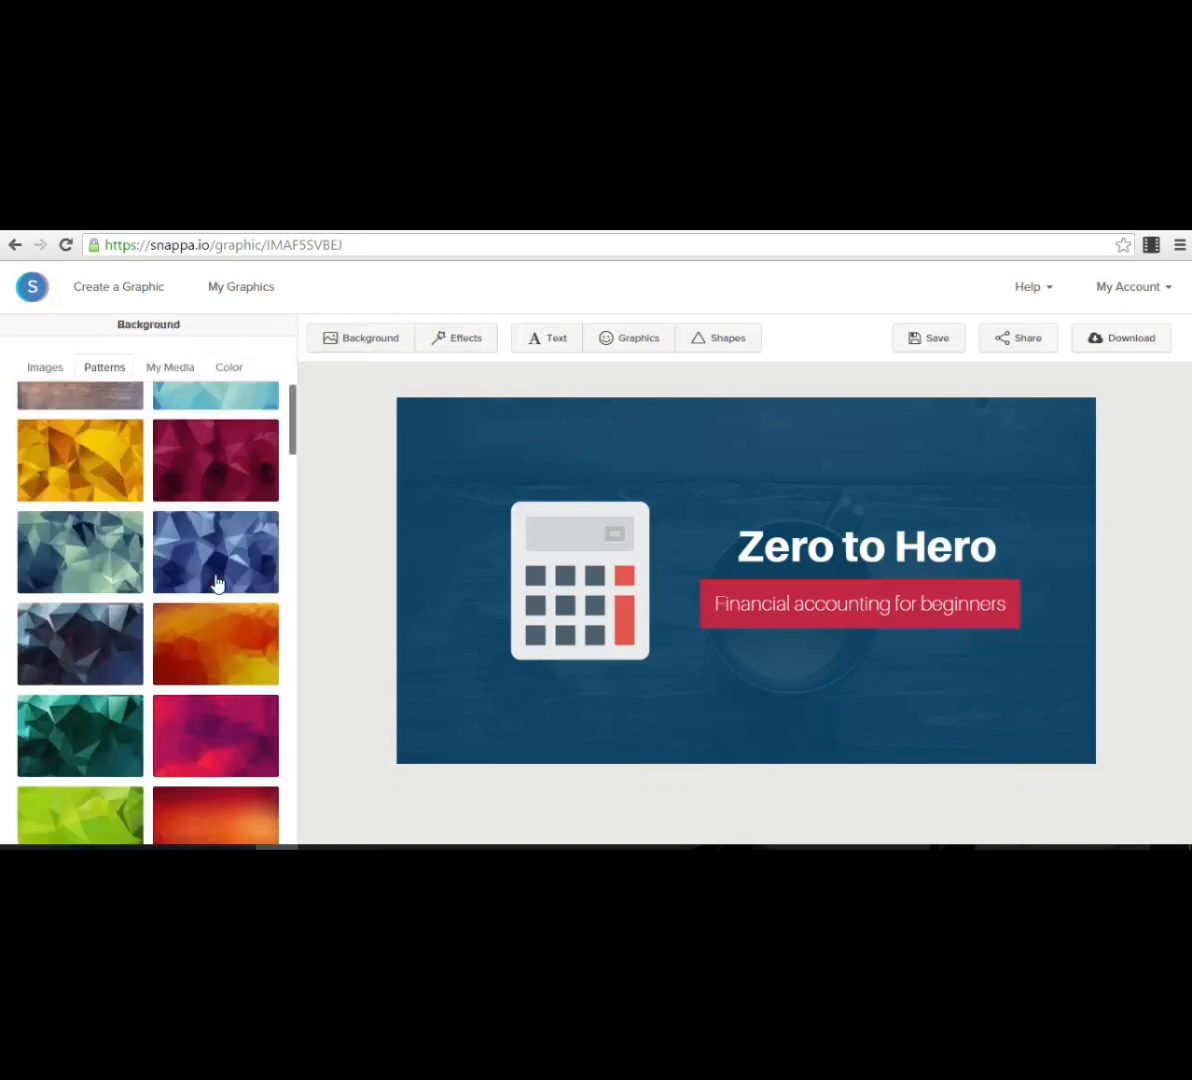
pyautogui.click(230, 367)
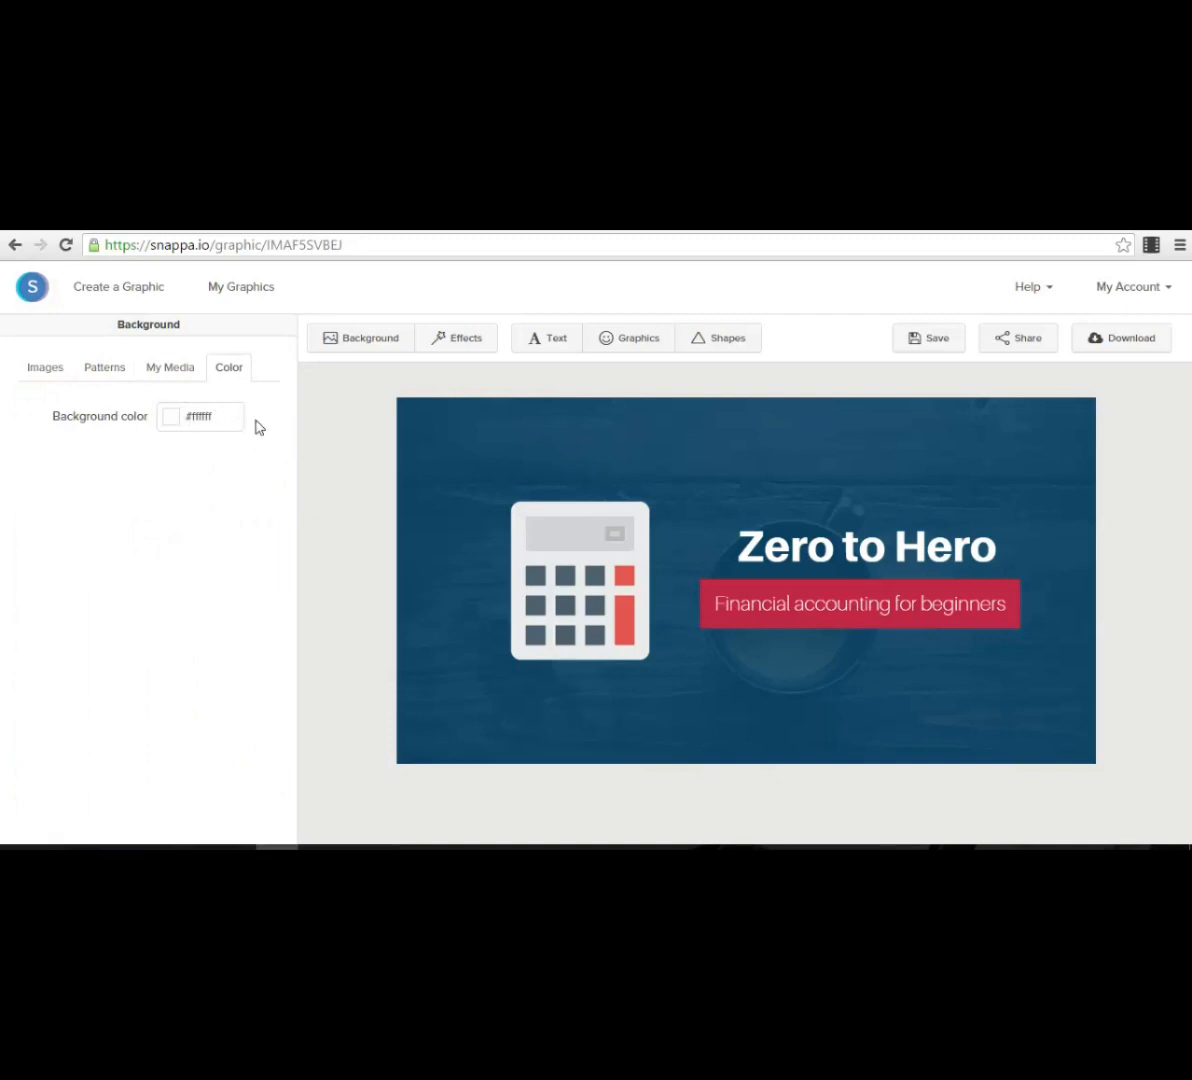
# - Look over the available icon graphics and delete the calculator from the design
pyautogui.click(621, 340)
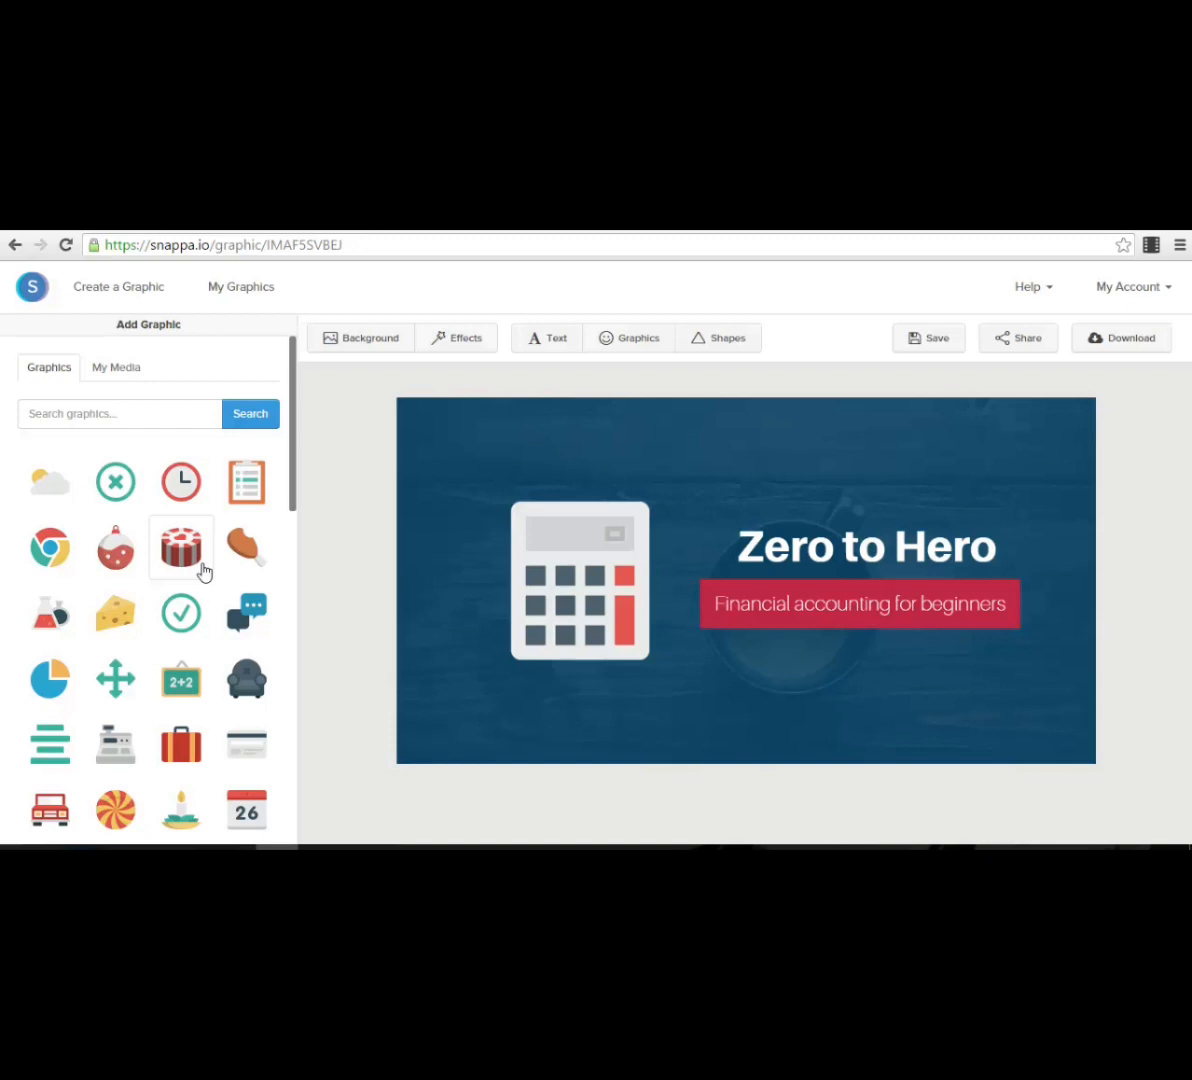
pyautogui.click(553, 520)
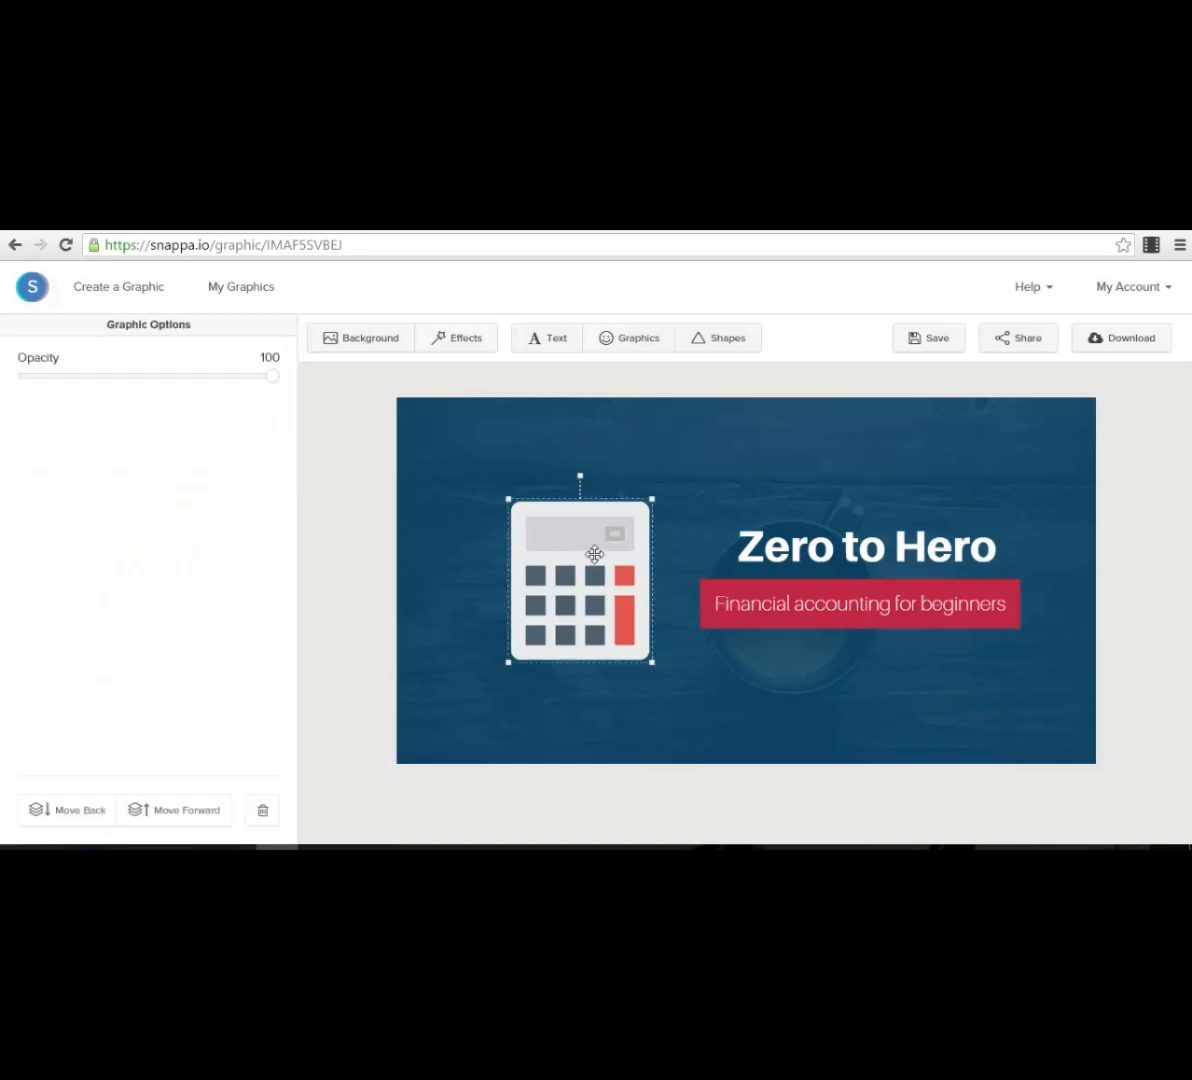
pyautogui.click(637, 342)
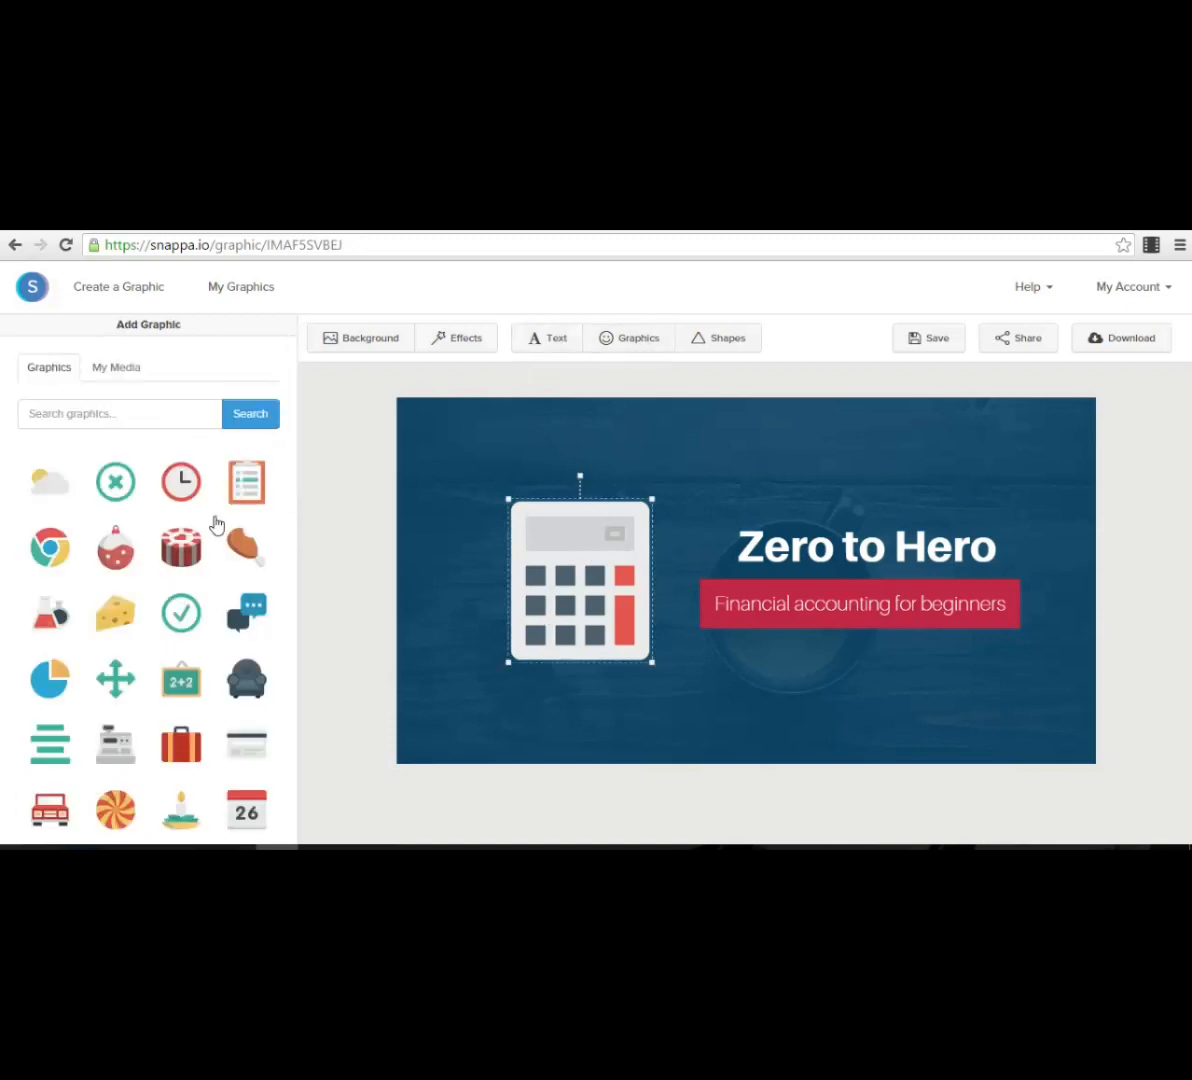
pyautogui.scroll(-5, 230, 600)
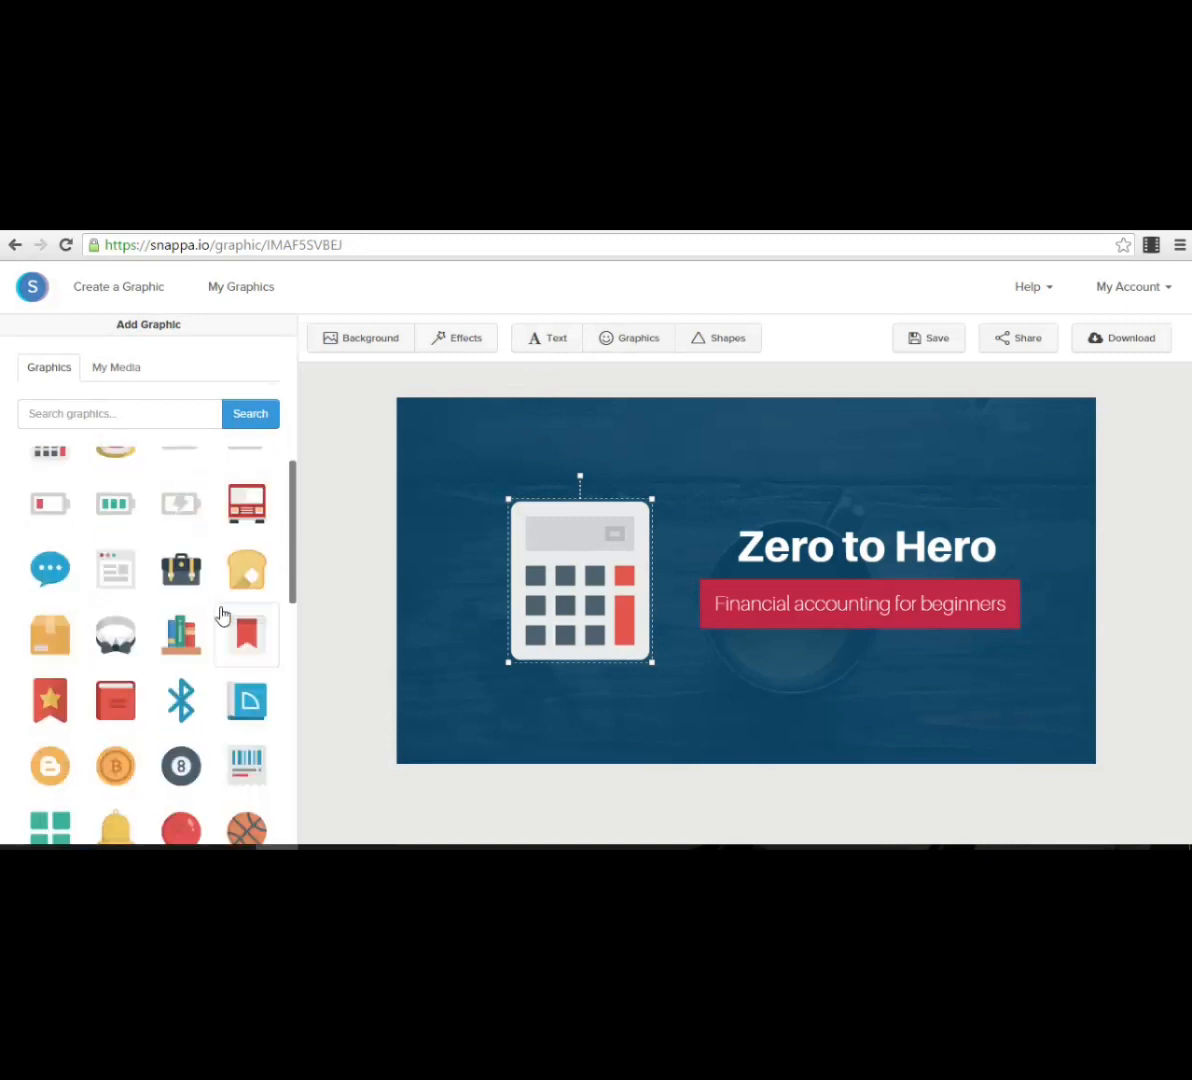
pyautogui.press('Delete')
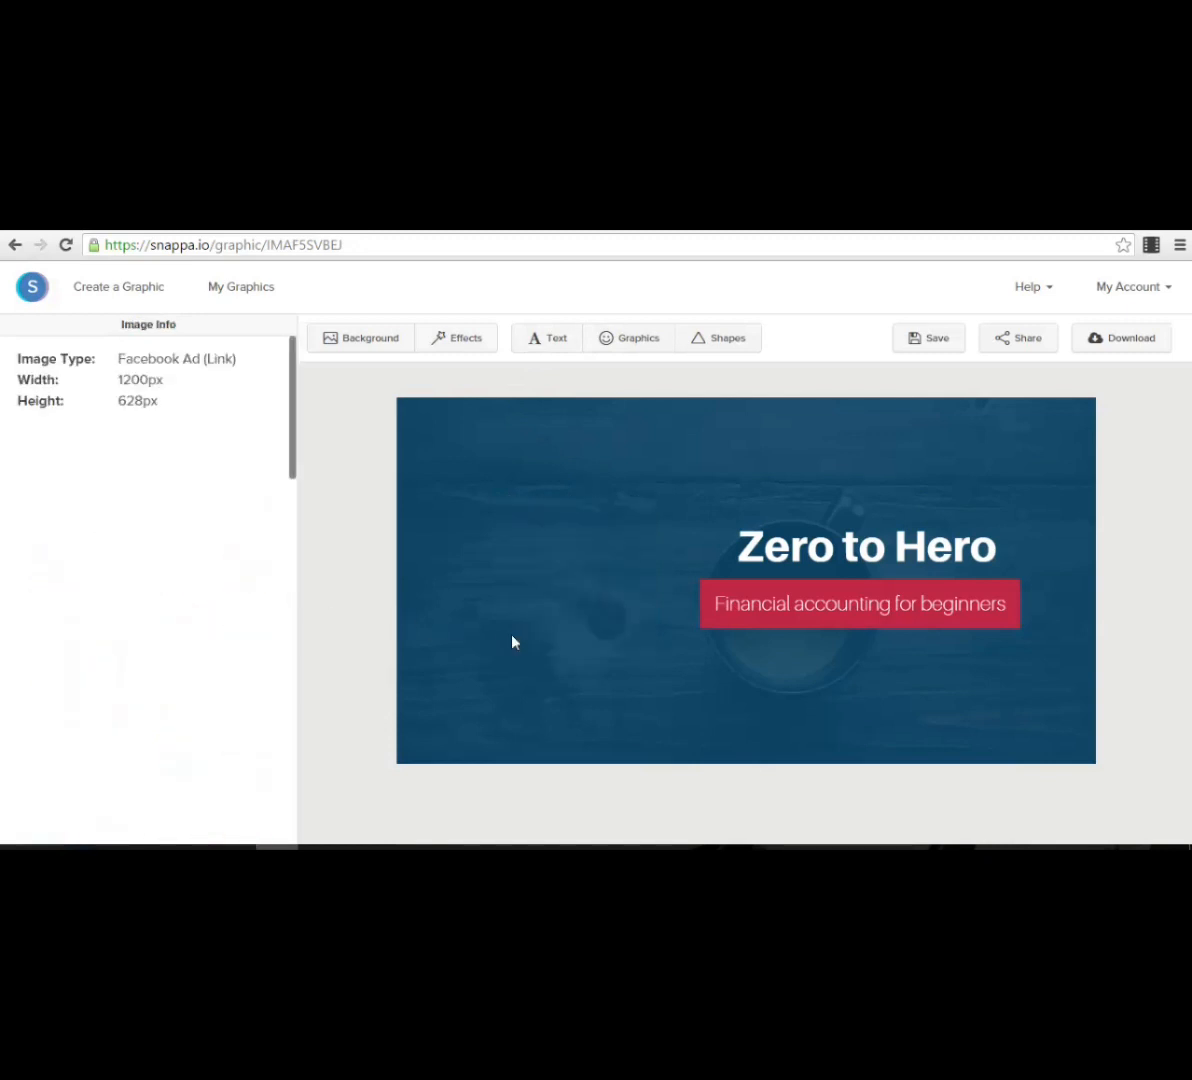
# - Add the calendar graphic showing 26, enlarge it and place it beside the headline where the calculator was
pyautogui.click(604, 338)
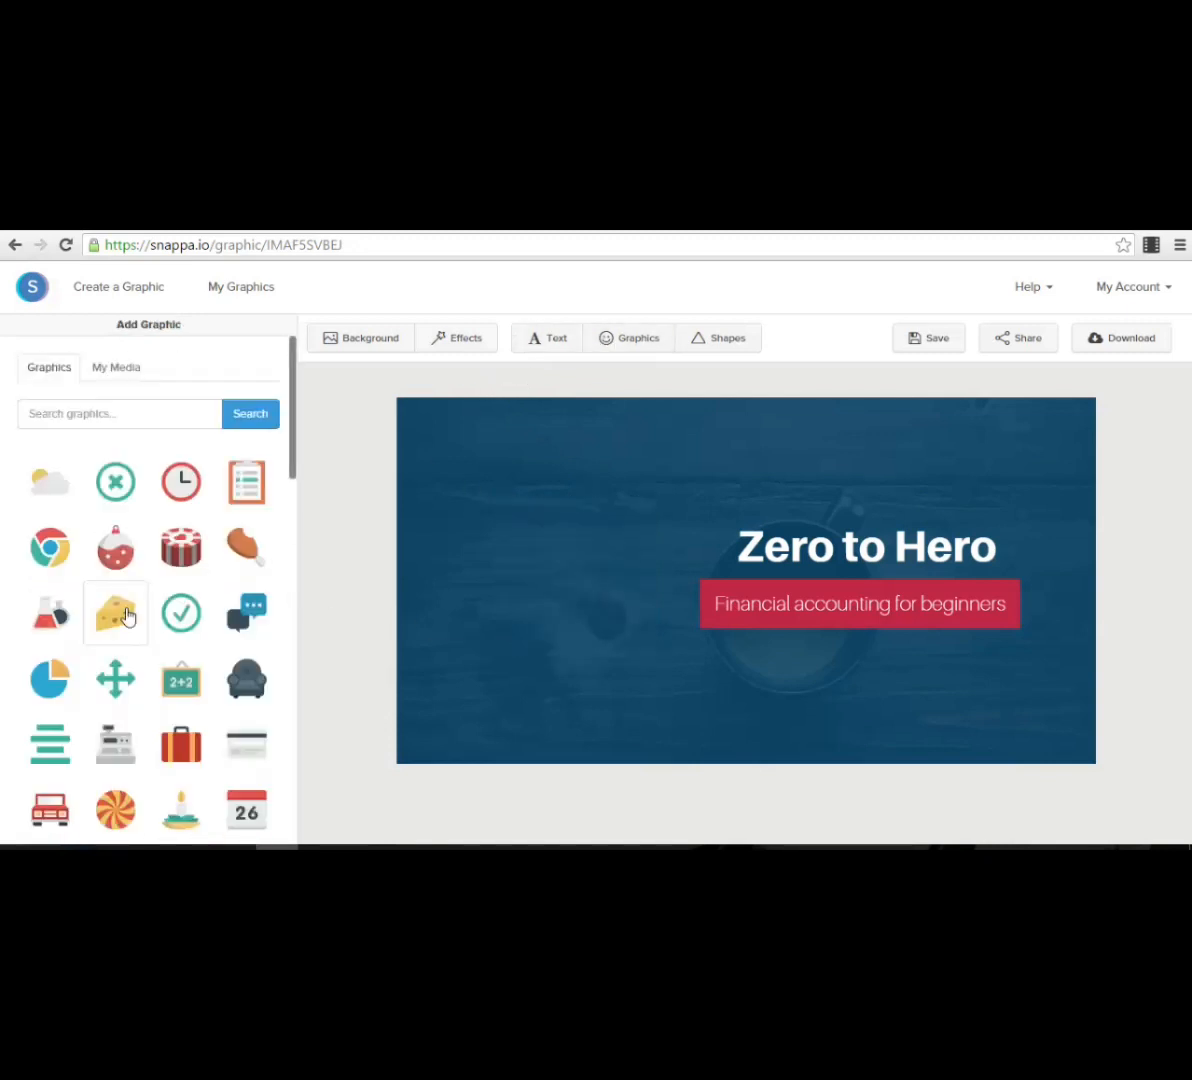
pyautogui.scroll(-1, 117, 600)
pyautogui.scroll(-1, 201, 650)
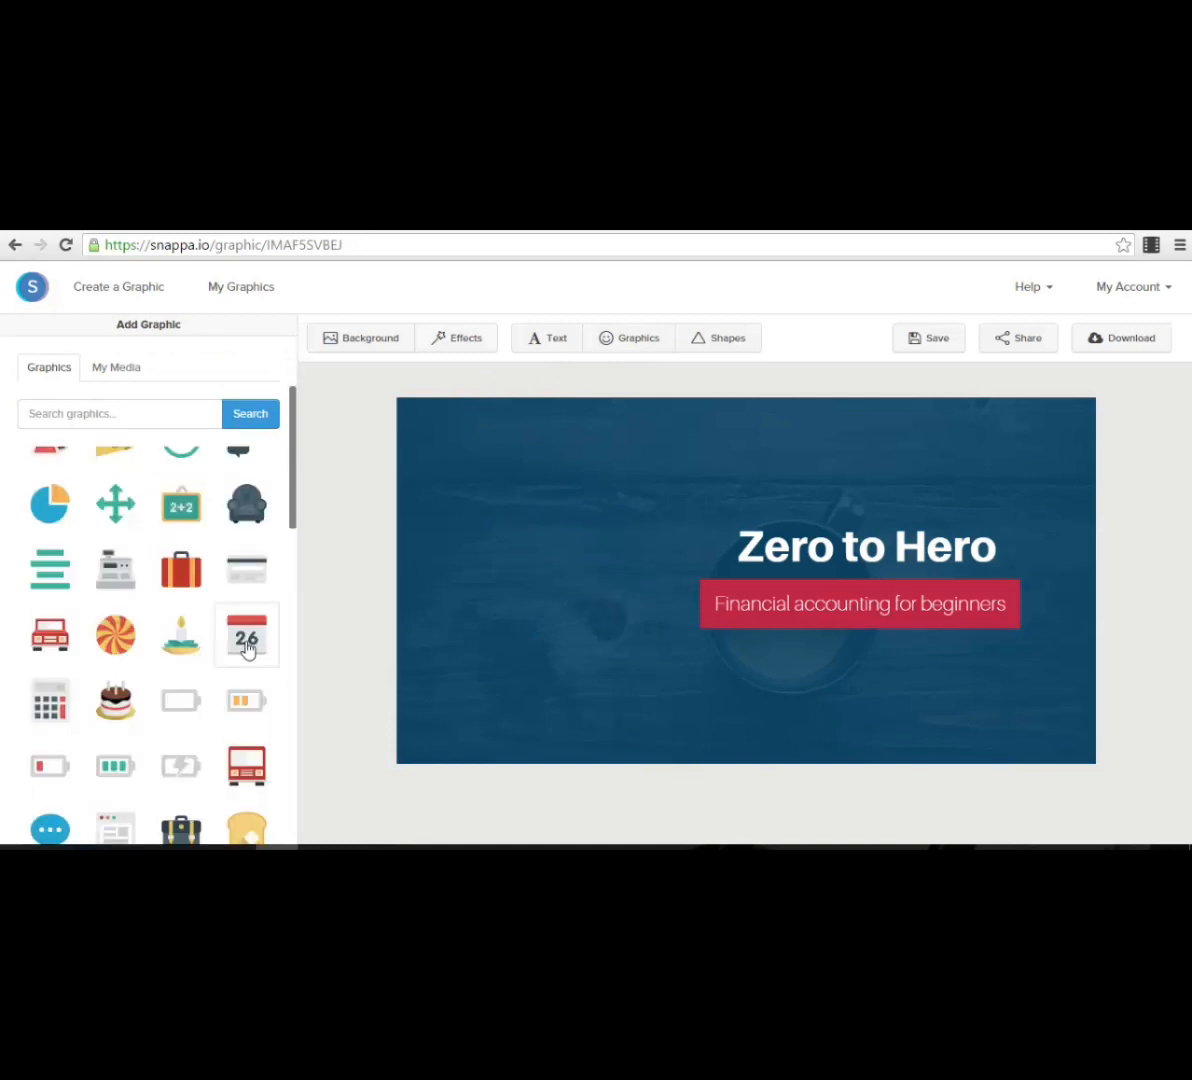
pyautogui.click(246, 637)
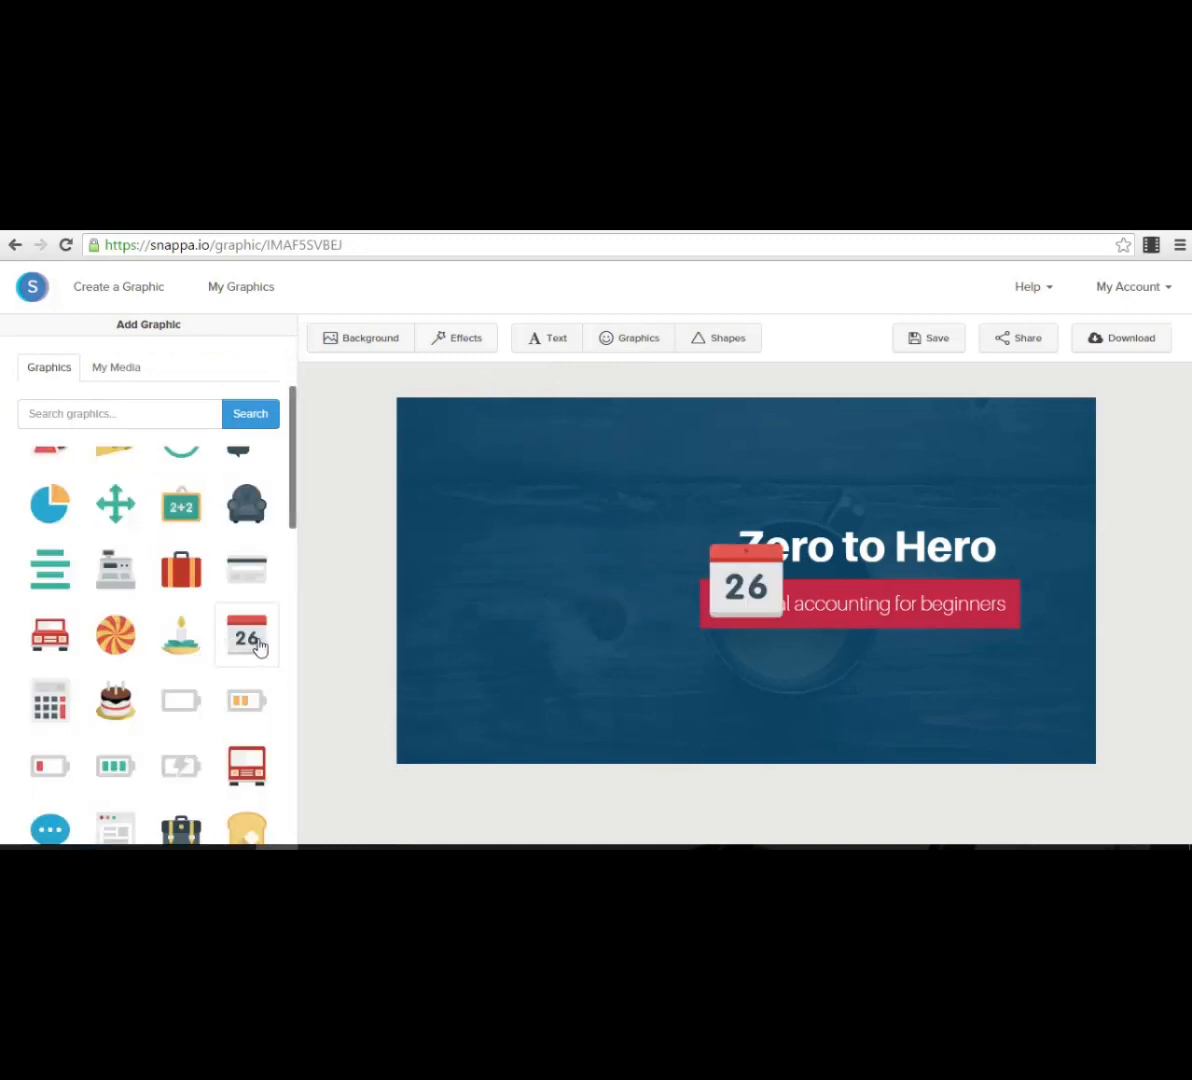
pyautogui.moveTo(735, 585); pyautogui.dragTo(596, 603)
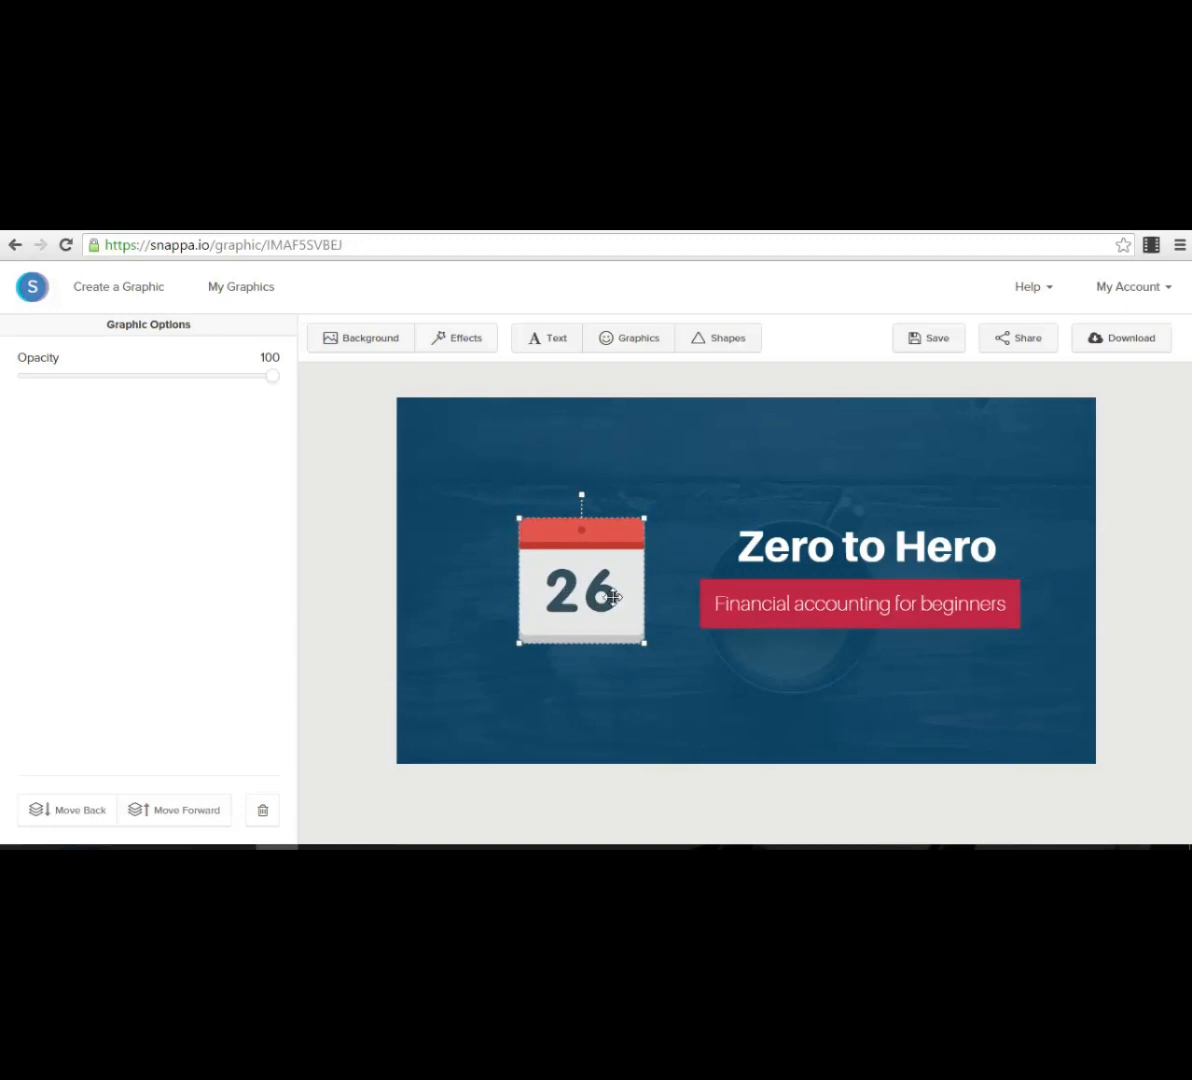
# - Browse the graphics library to examine the range of icons, such as objects, numbers and brand logos
pyautogui.click(618, 340)
pyautogui.scroll(-1, 180, 660)
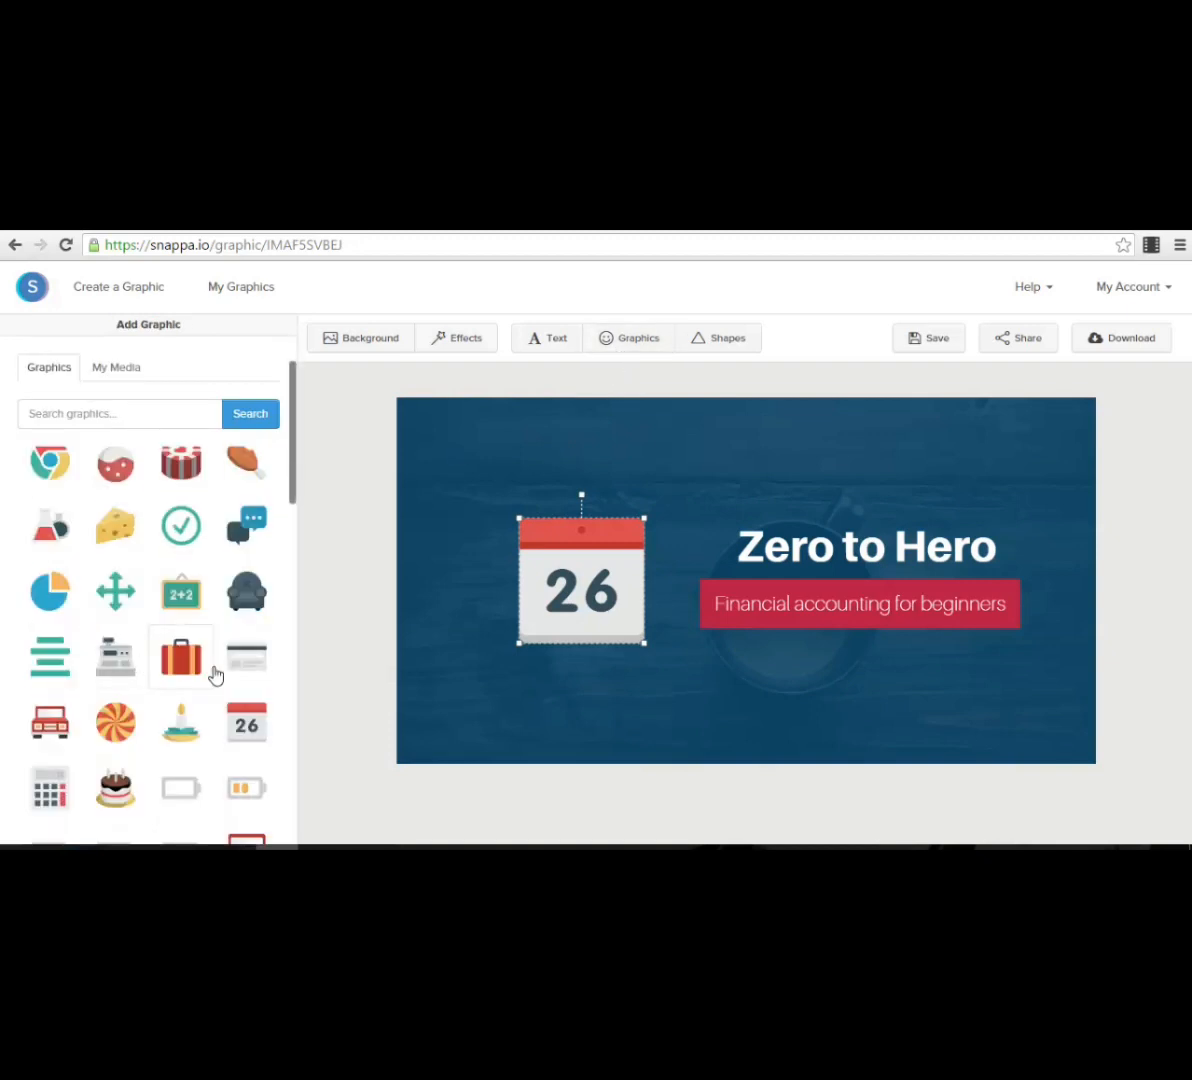
pyautogui.scroll(-2, 250, 690)
pyautogui.scroll(-2, 197, 643)
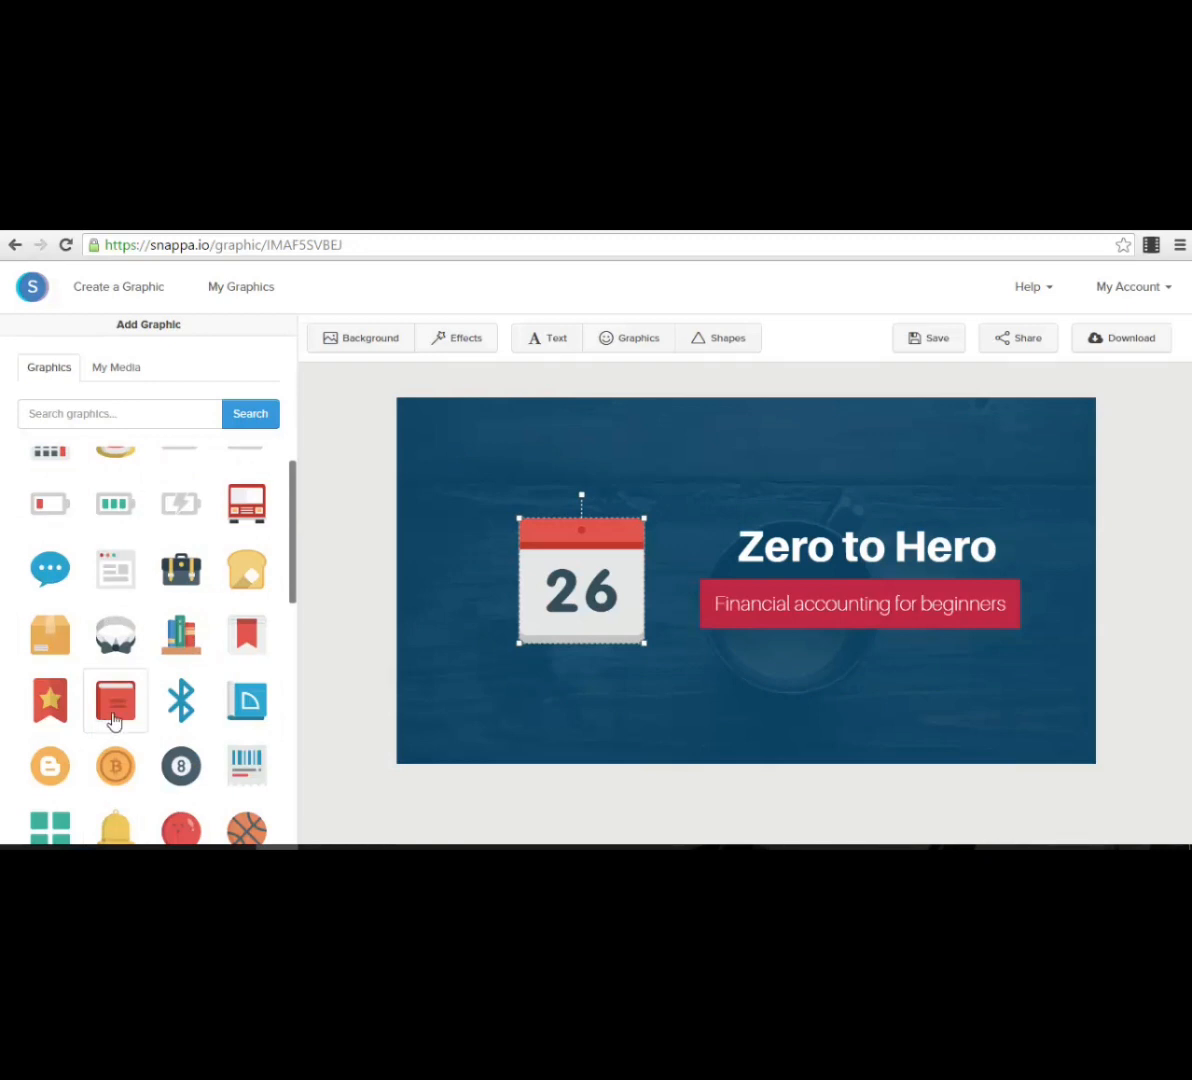
pyautogui.scroll(-2, 120, 710)
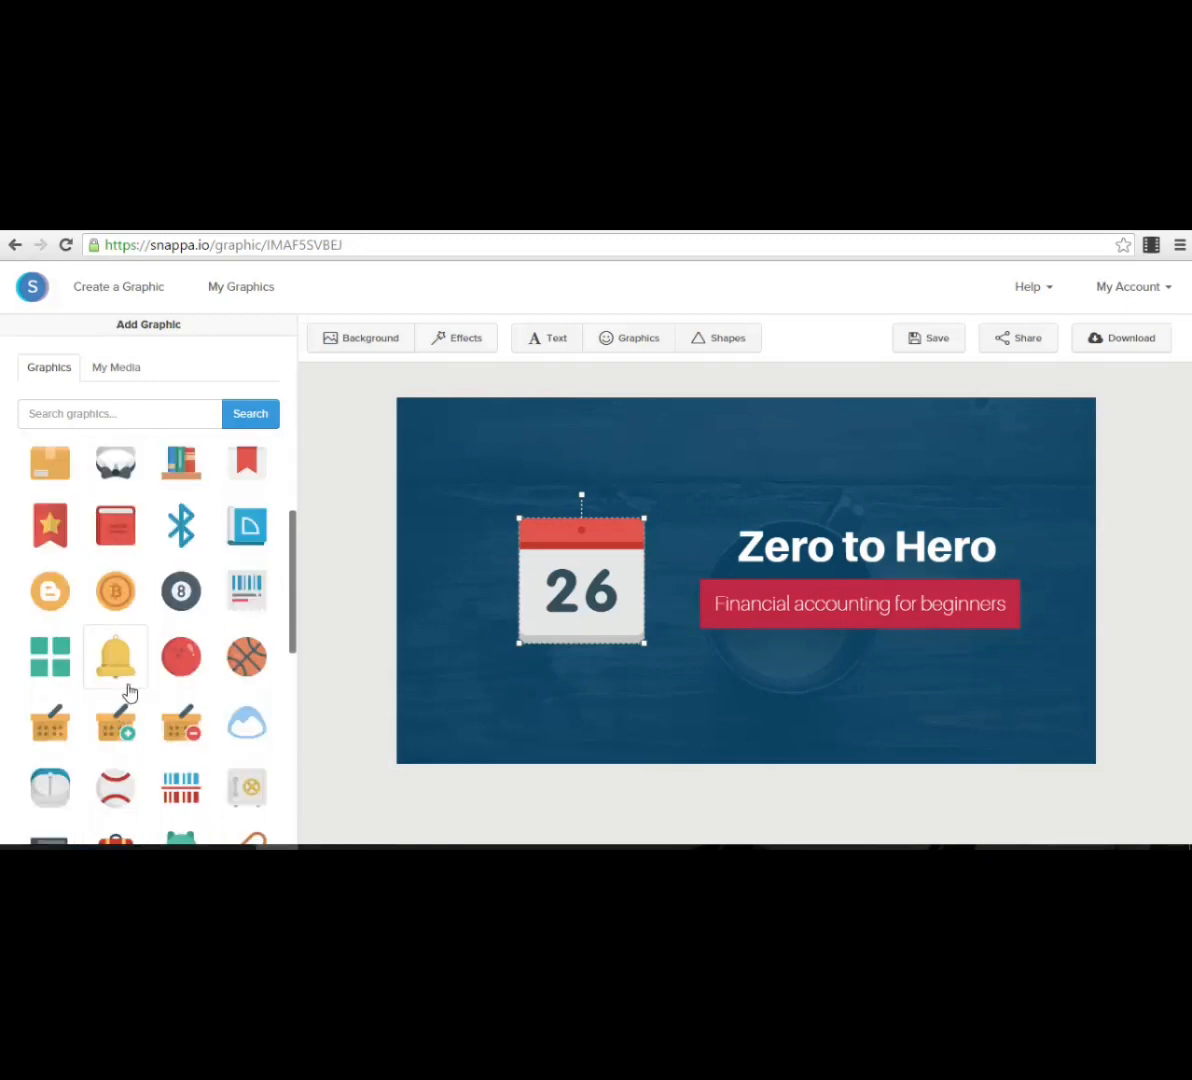
pyautogui.scroll(-3, 162, 686)
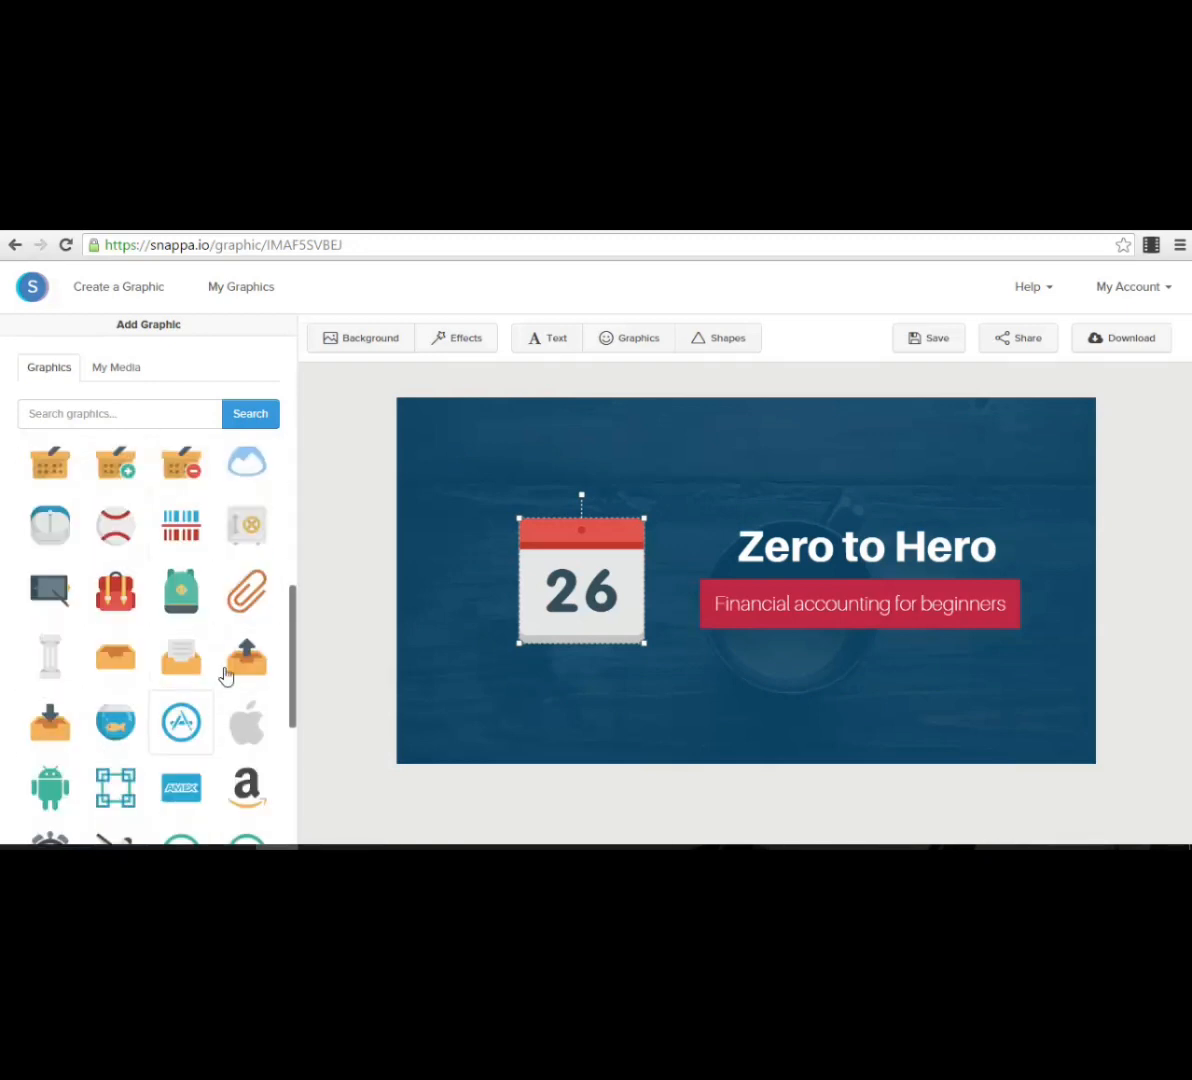
pyautogui.scroll(-3, 90, 700)
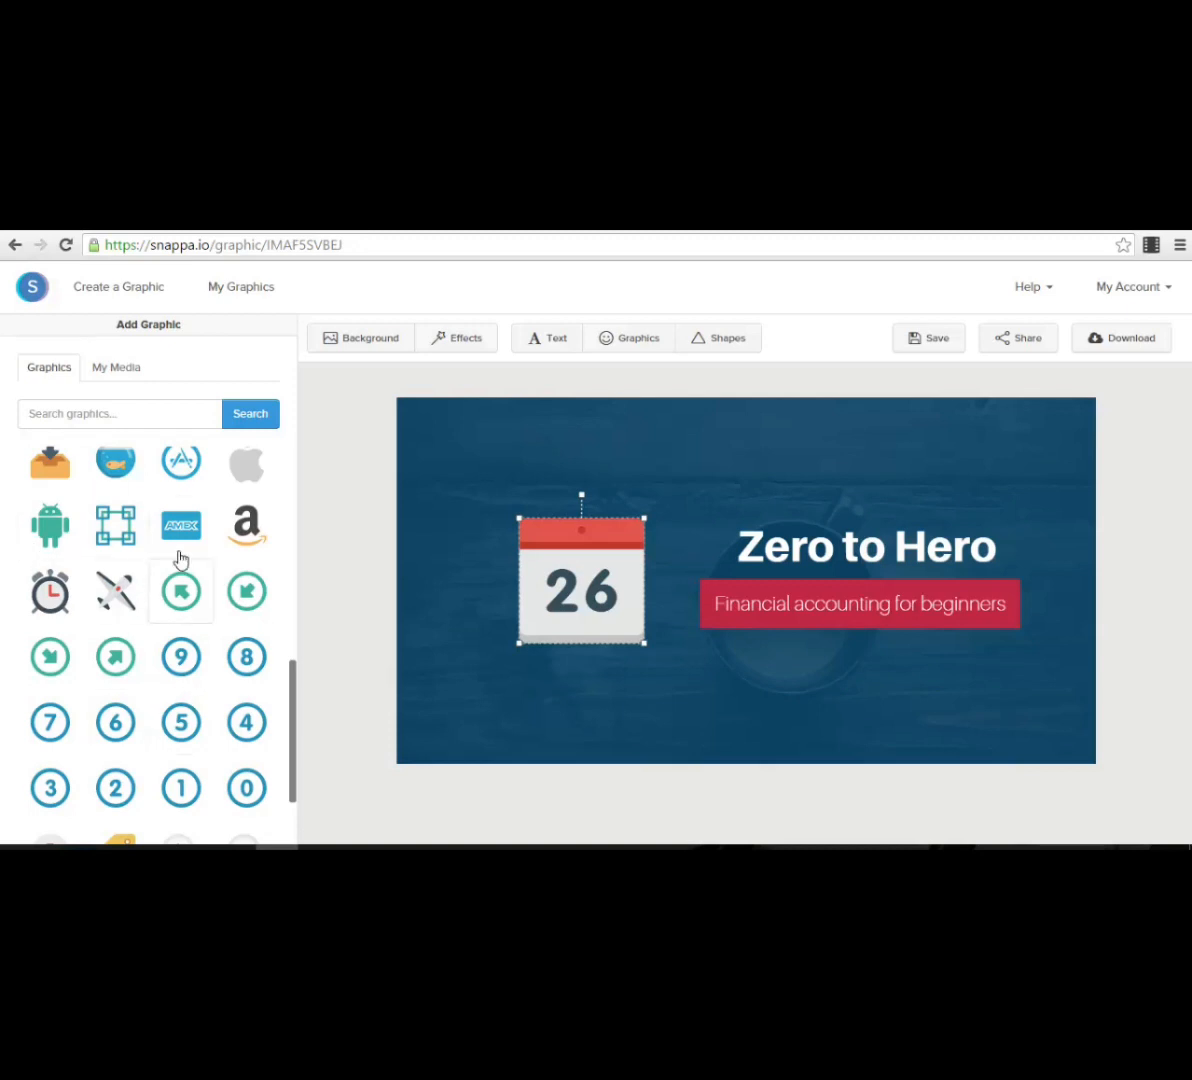
pyautogui.scroll(-2, 176, 562)
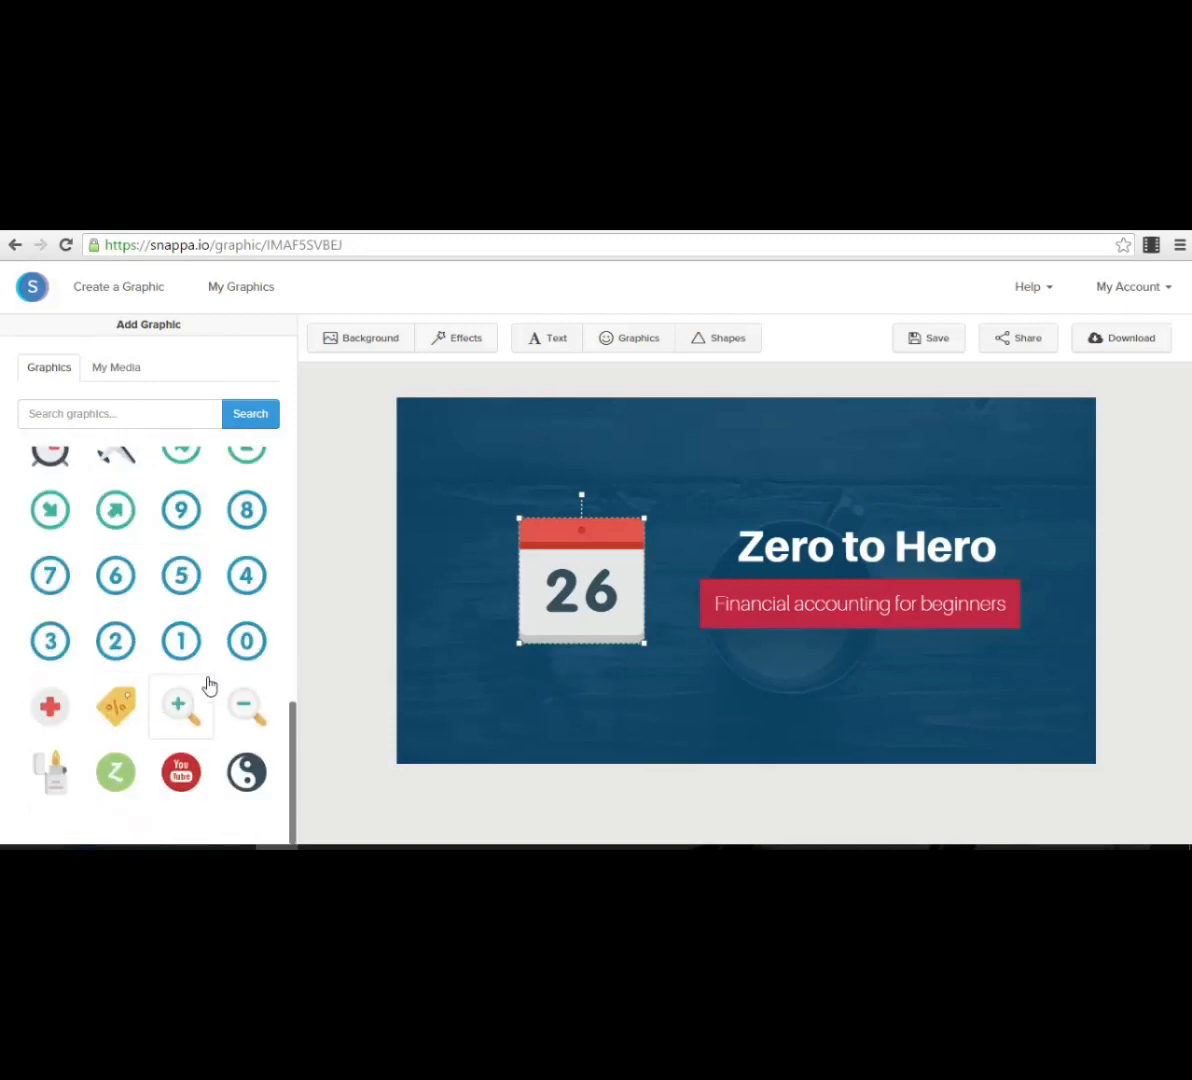
pyautogui.scroll(-2, 205, 680)
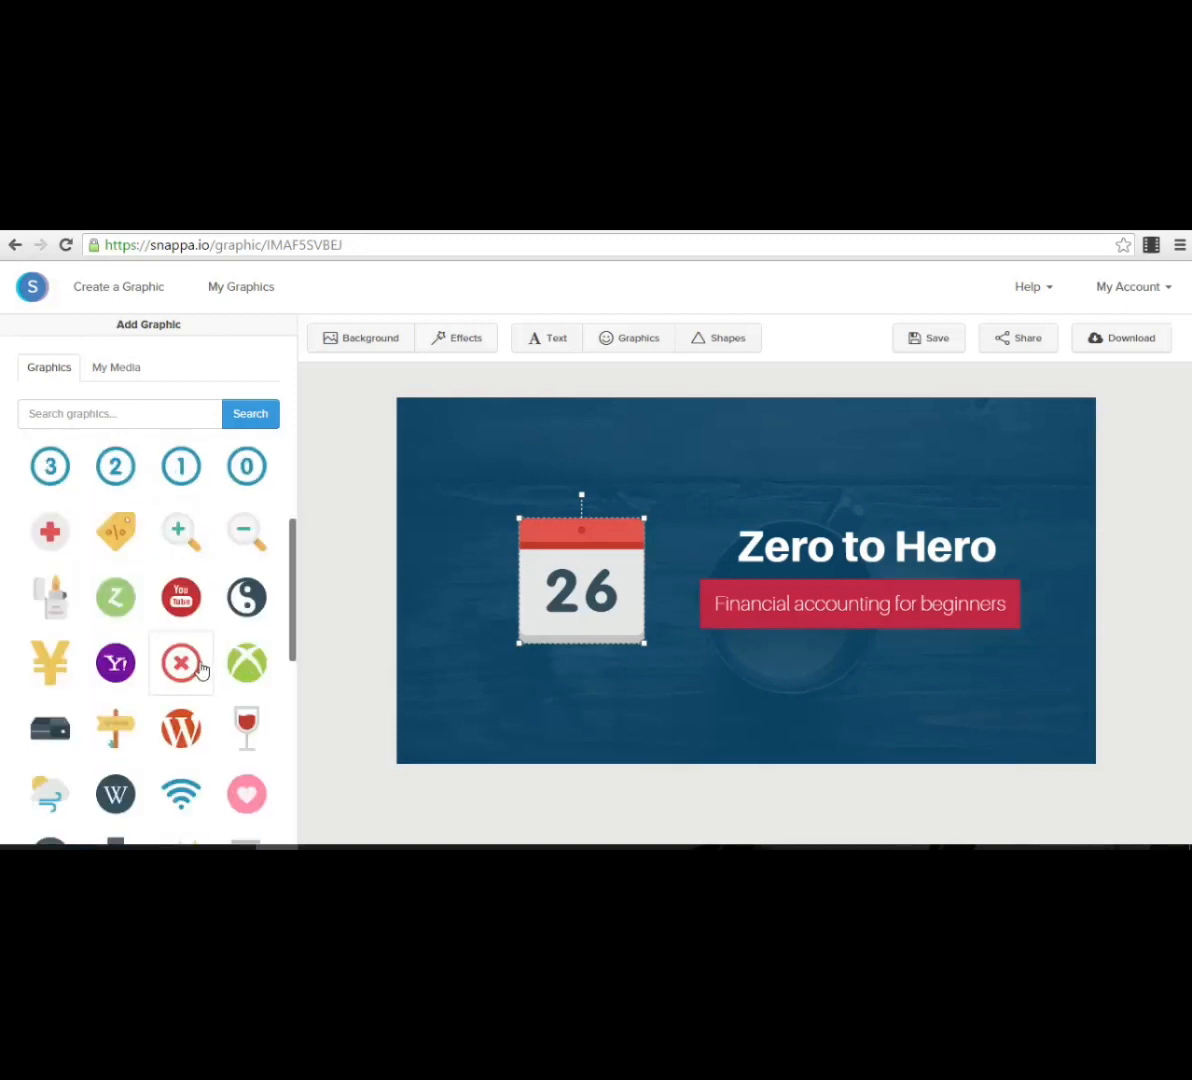
# - Look through the remaining icons in the graphics library, such as files, weather and coins, and check the available shapes
pyautogui.scroll(-2, 150, 668)
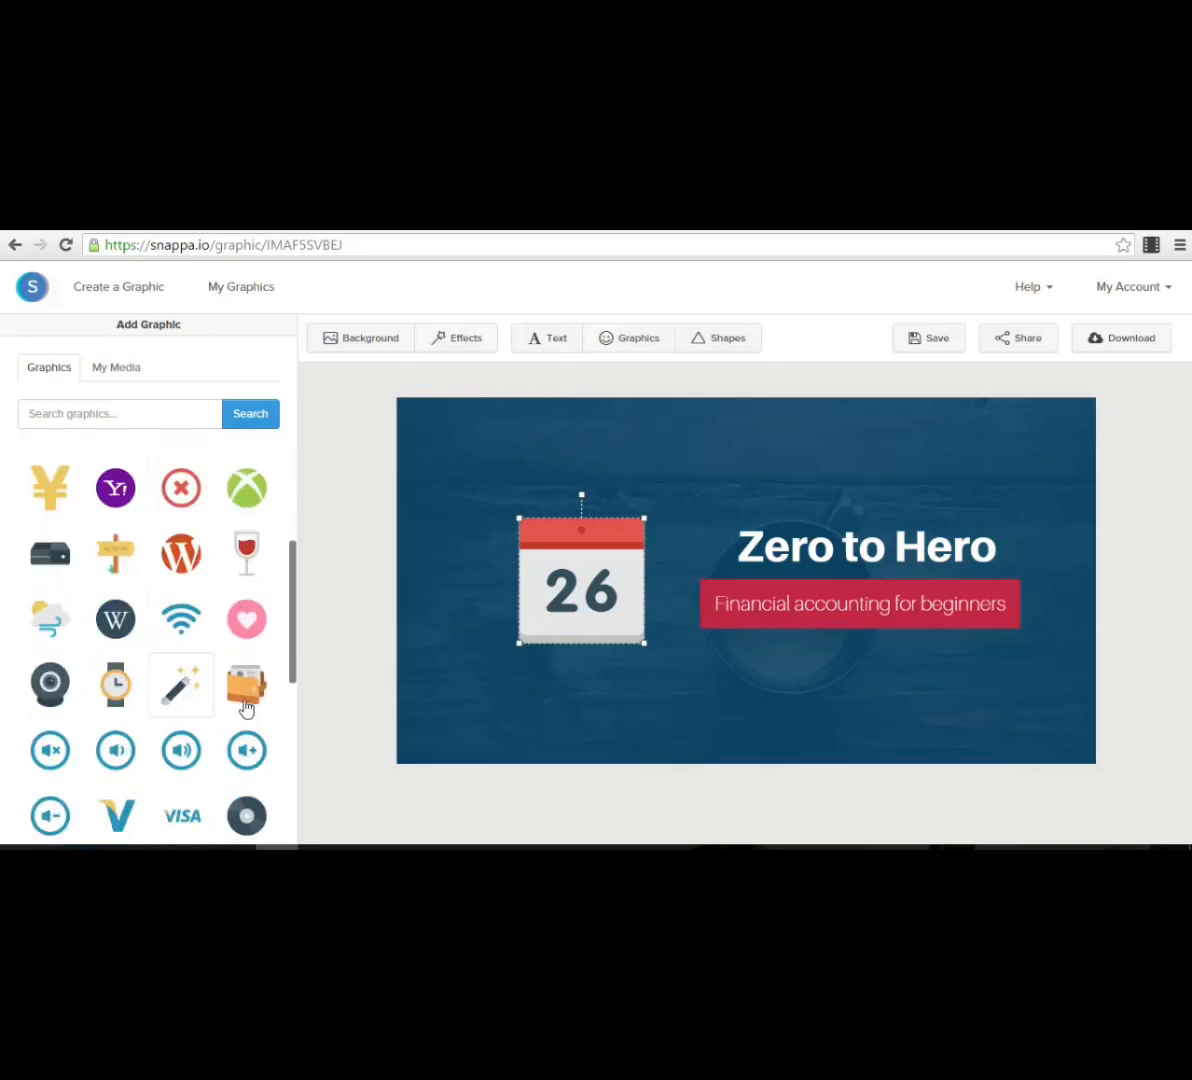
pyautogui.scroll(-1, 240, 700)
pyautogui.scroll(-2, 200, 660)
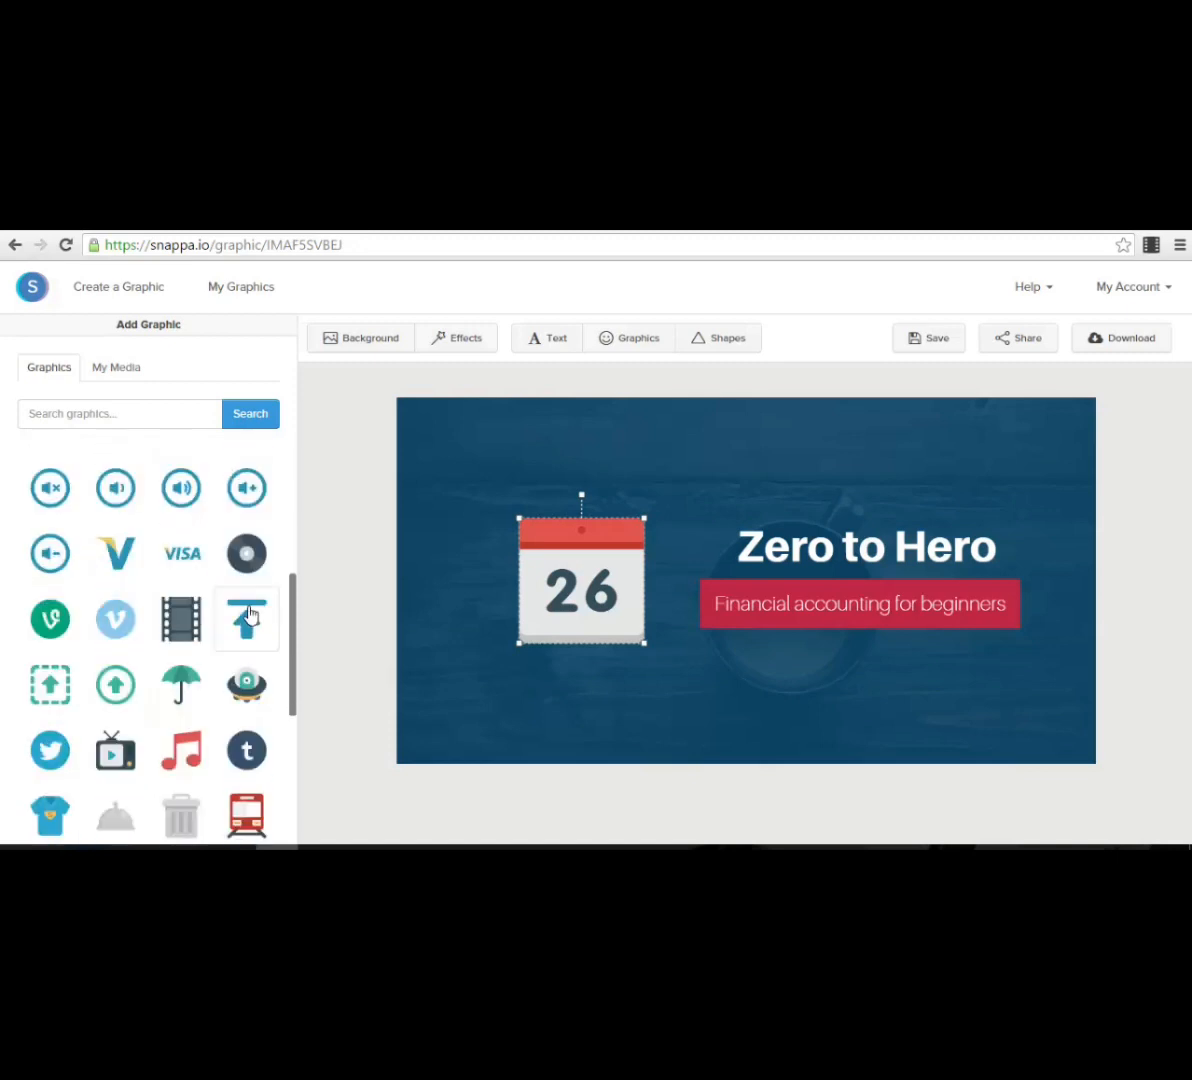
pyautogui.scroll(-3, 110, 705)
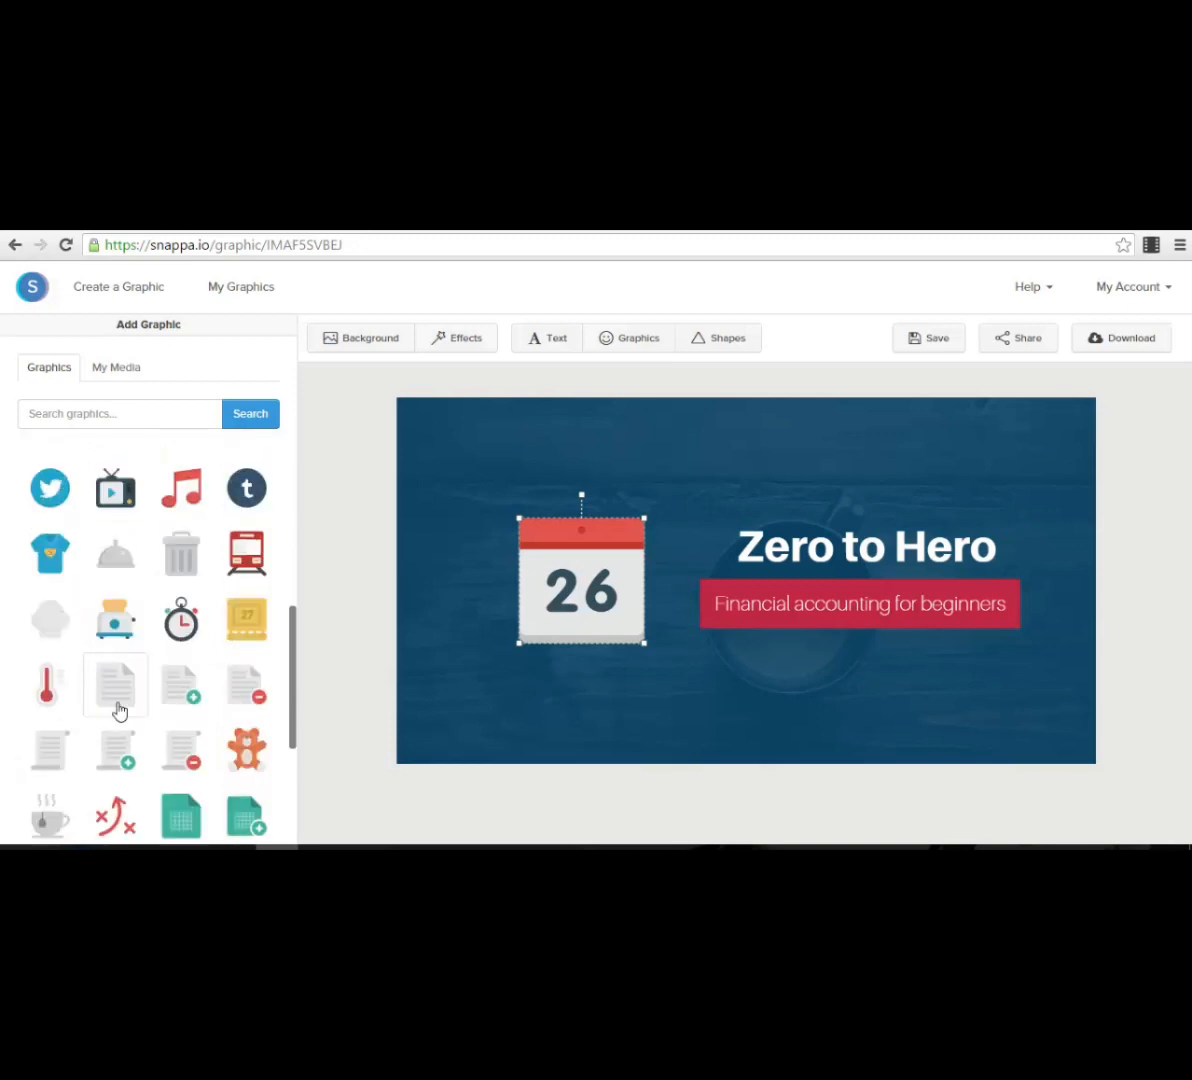
pyautogui.scroll(-3, 242, 720)
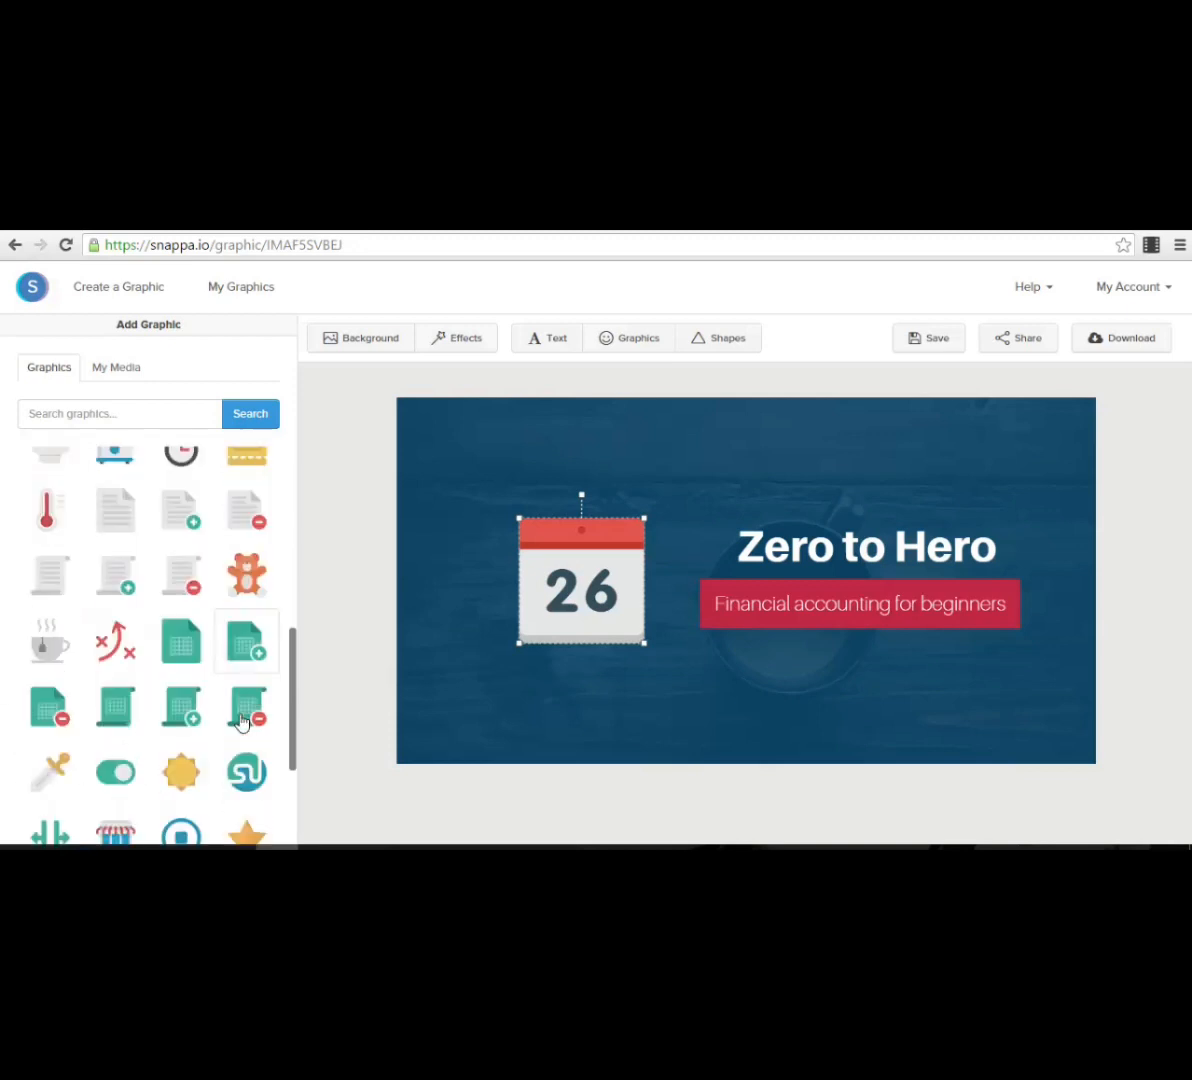
pyautogui.scroll(-5, 242, 720)
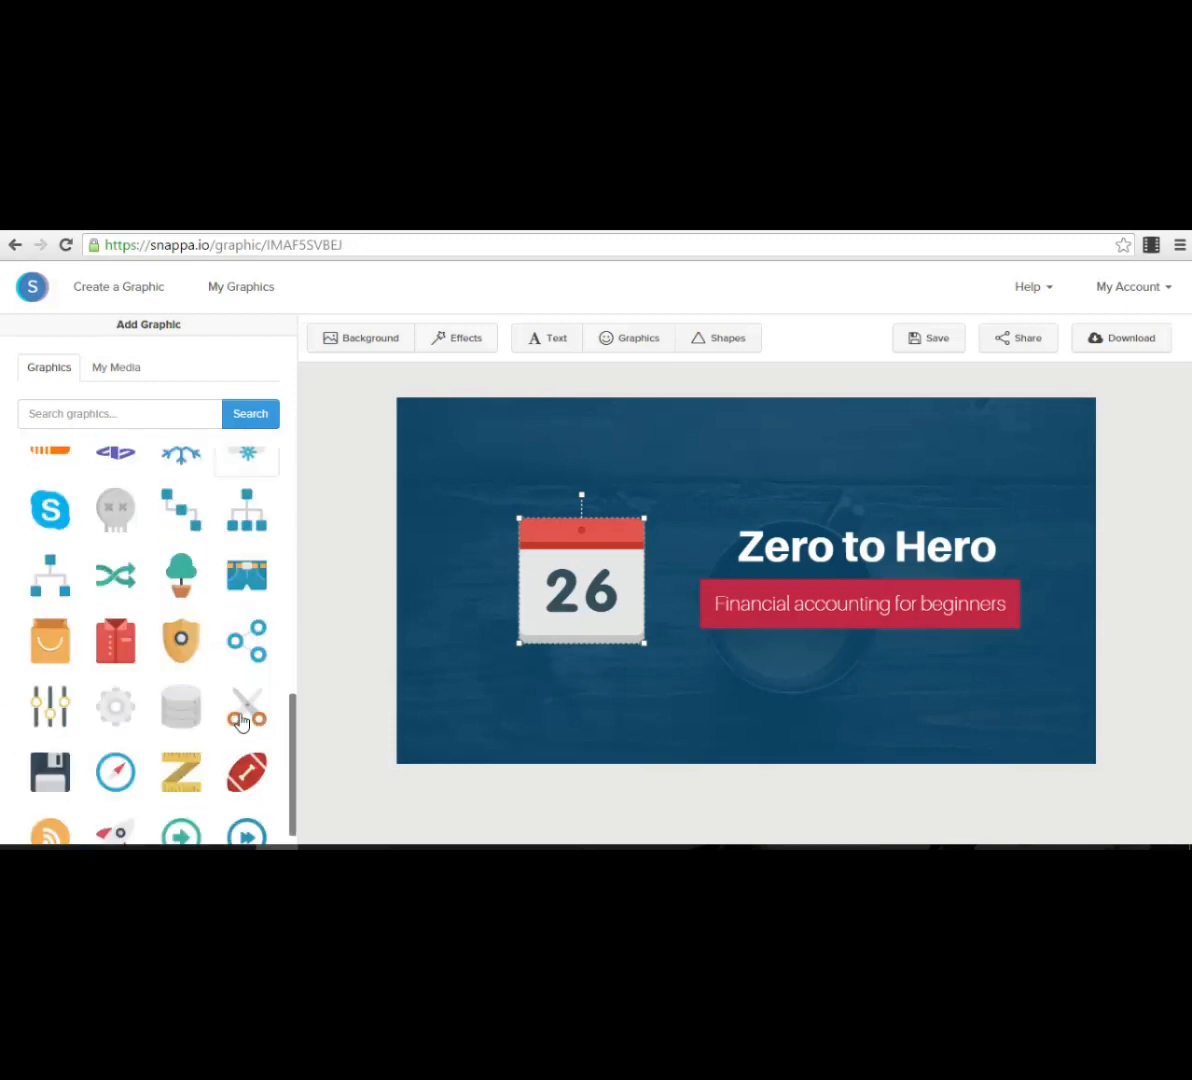
pyautogui.scroll(-1, 114, 612)
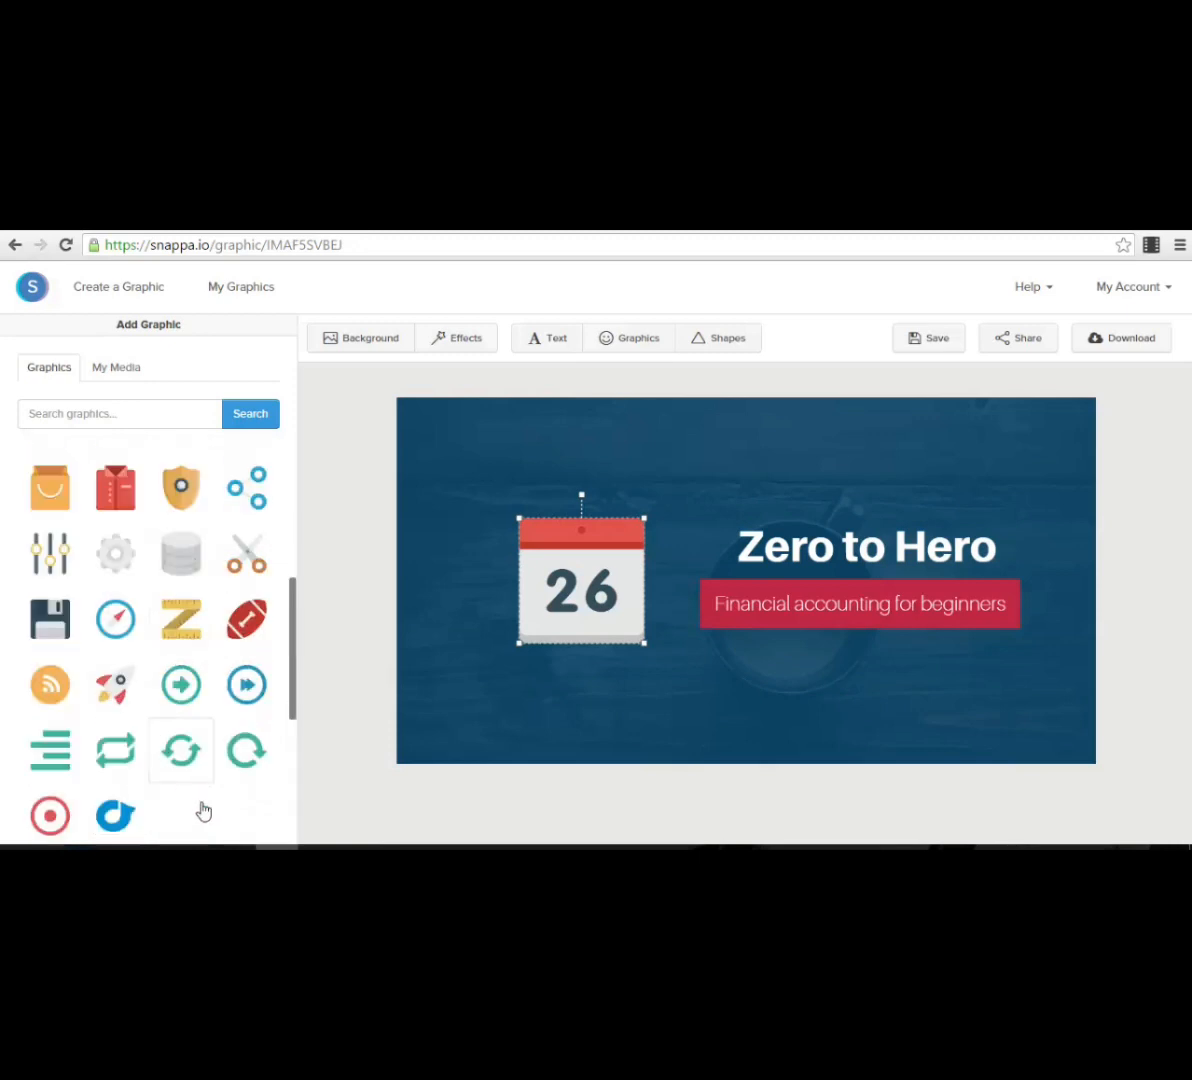
pyautogui.scroll(-6, 195, 760)
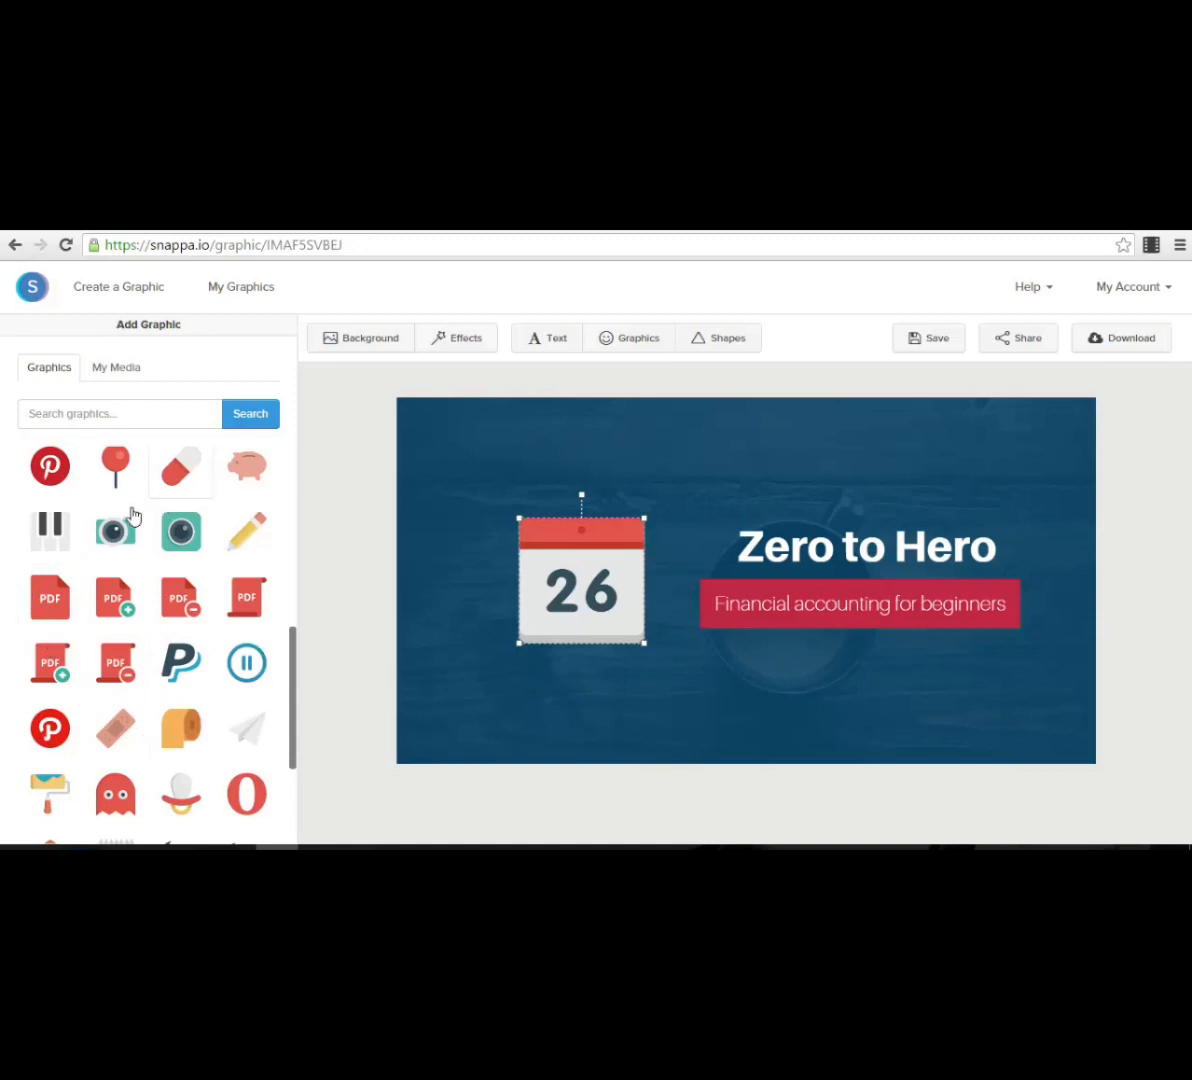
pyautogui.scroll(-10, 125, 597)
pyautogui.scroll(-4, 125, 597)
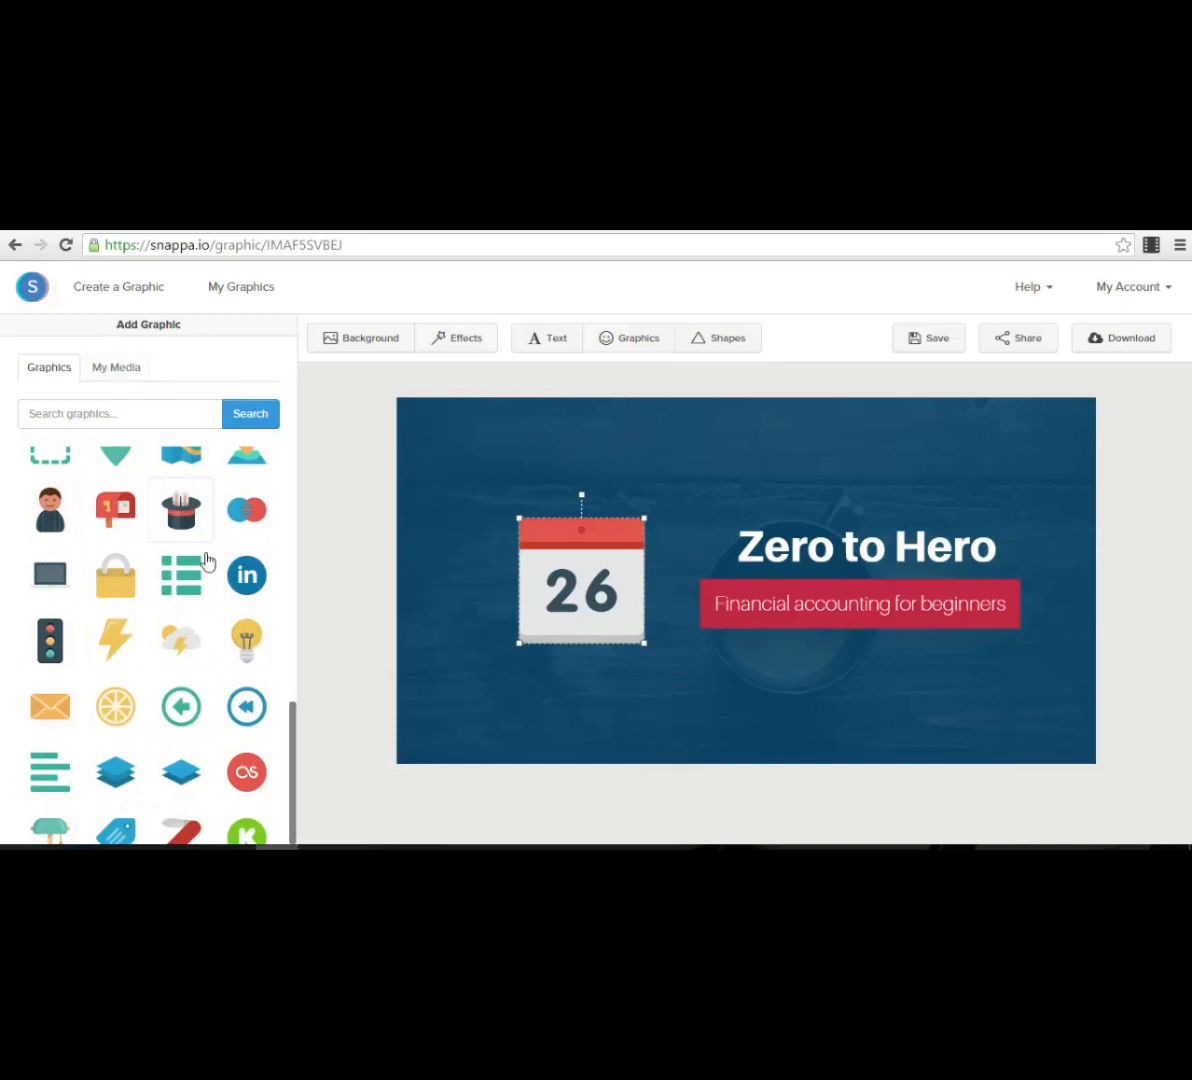
pyautogui.scroll(-8, 203, 575)
pyautogui.scroll(-5, 203, 578)
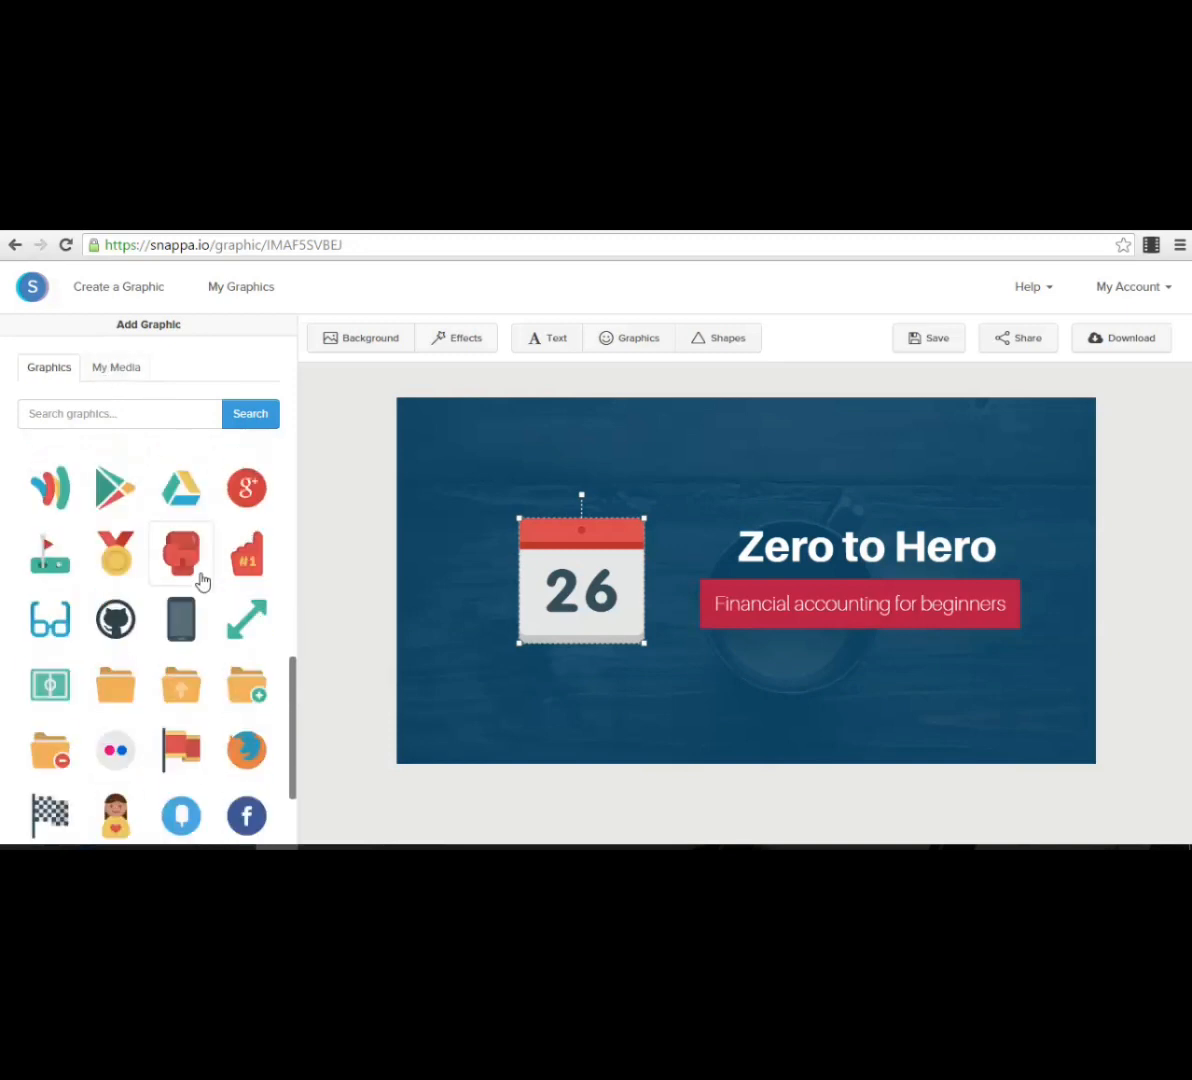
pyautogui.scroll(-10, 203, 580)
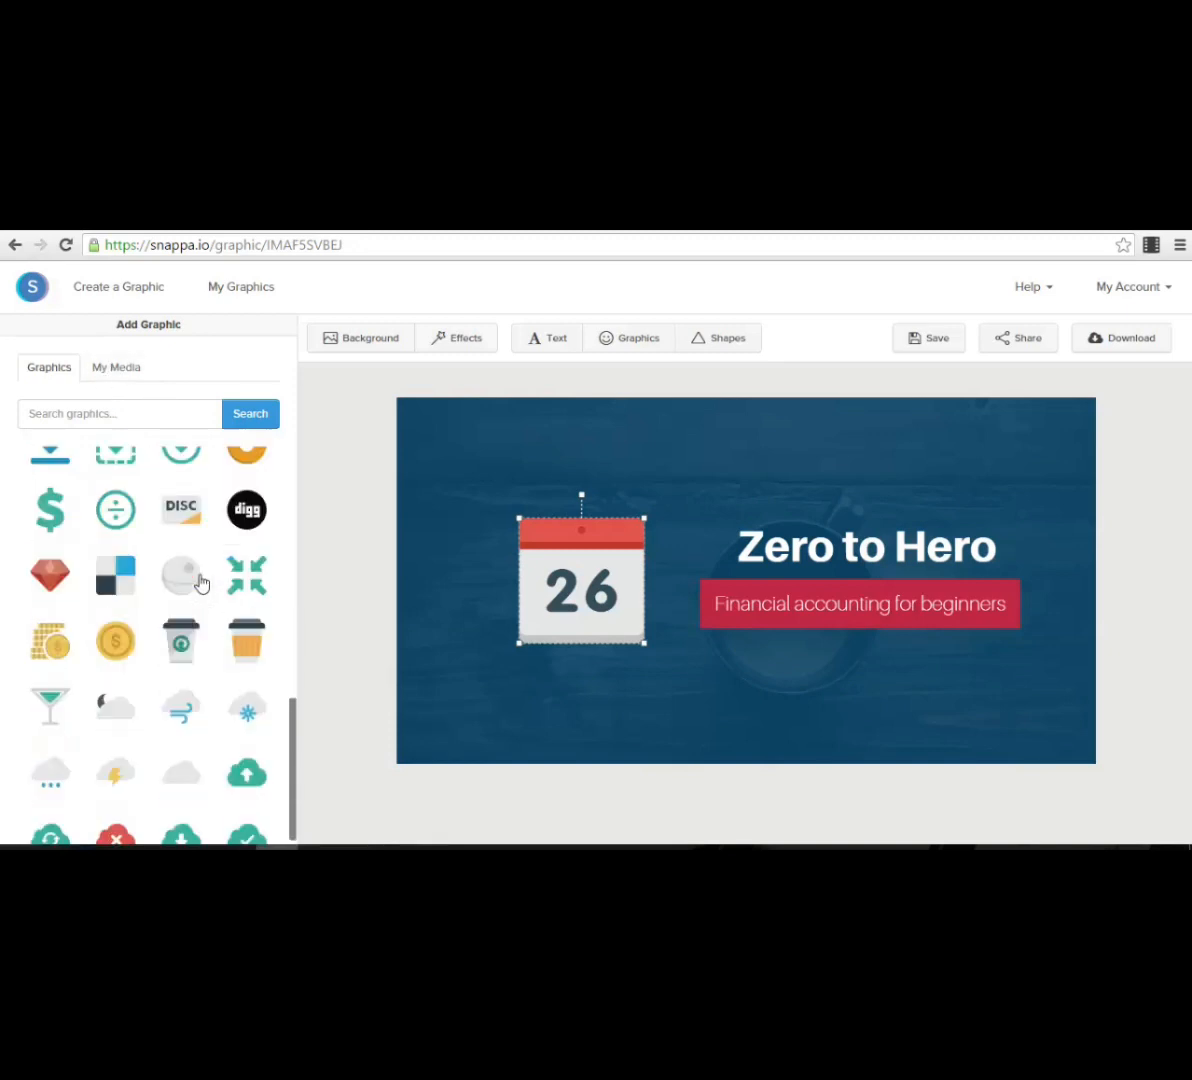
pyautogui.click(735, 345)
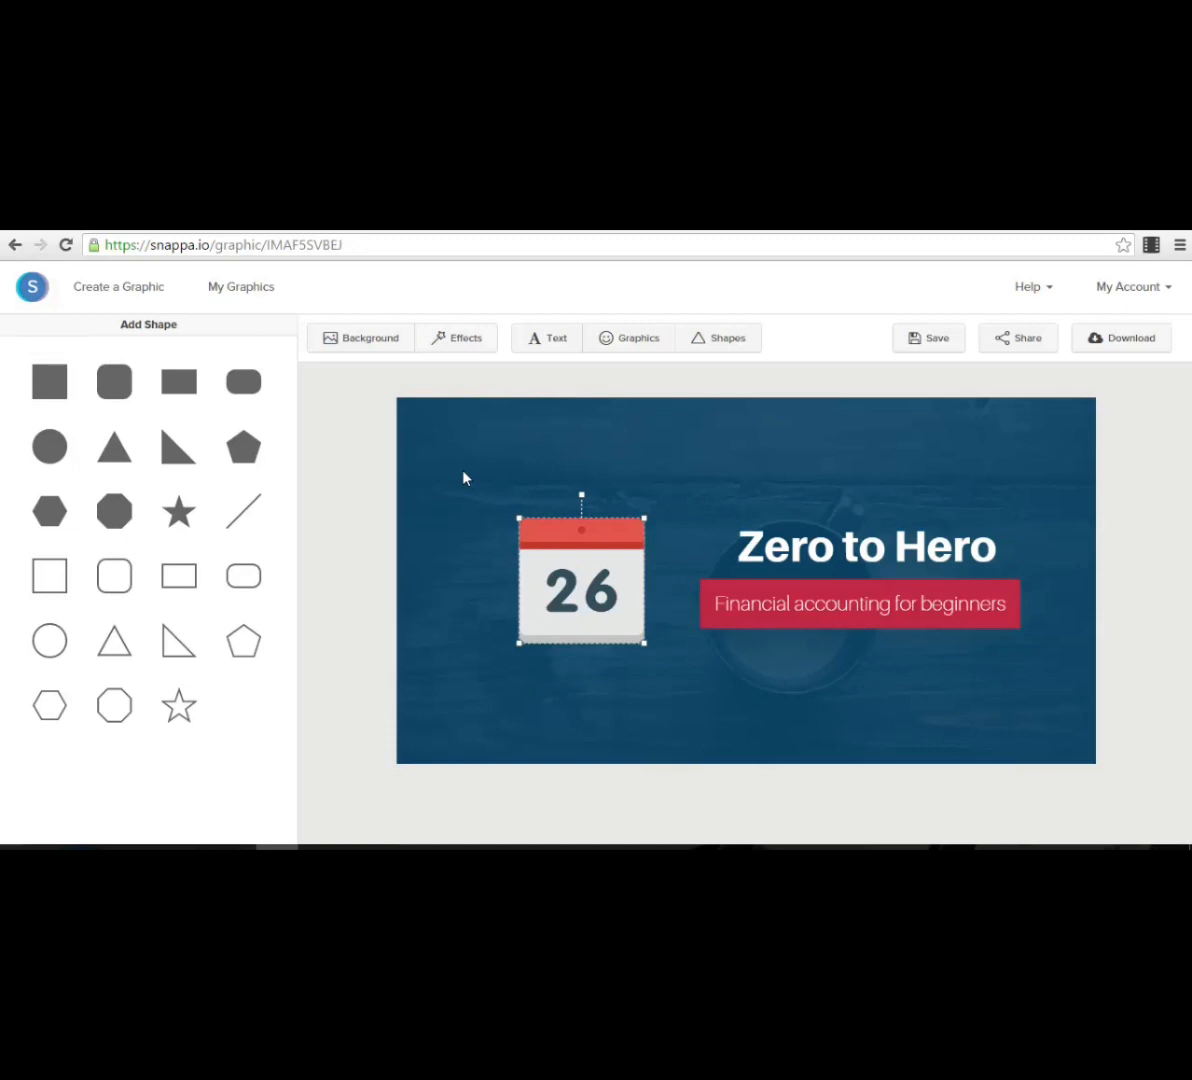
# - Switch to Iconfinder, remove the Free filter and search for "computer" icons
pyautogui.click(691, 229)
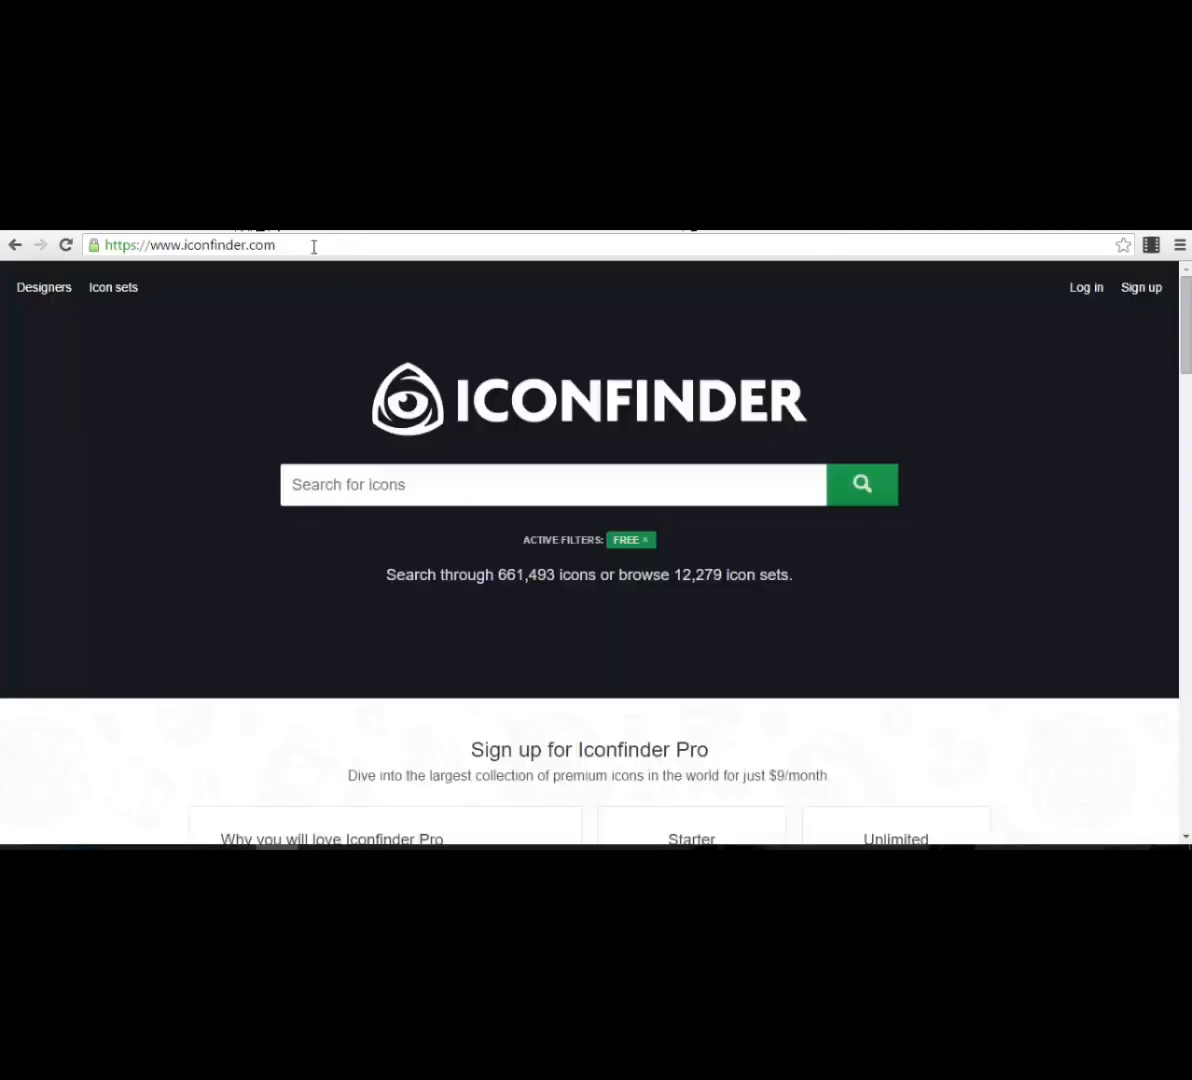
pyautogui.moveTo(285, 245); pyautogui.dragTo(96, 245)
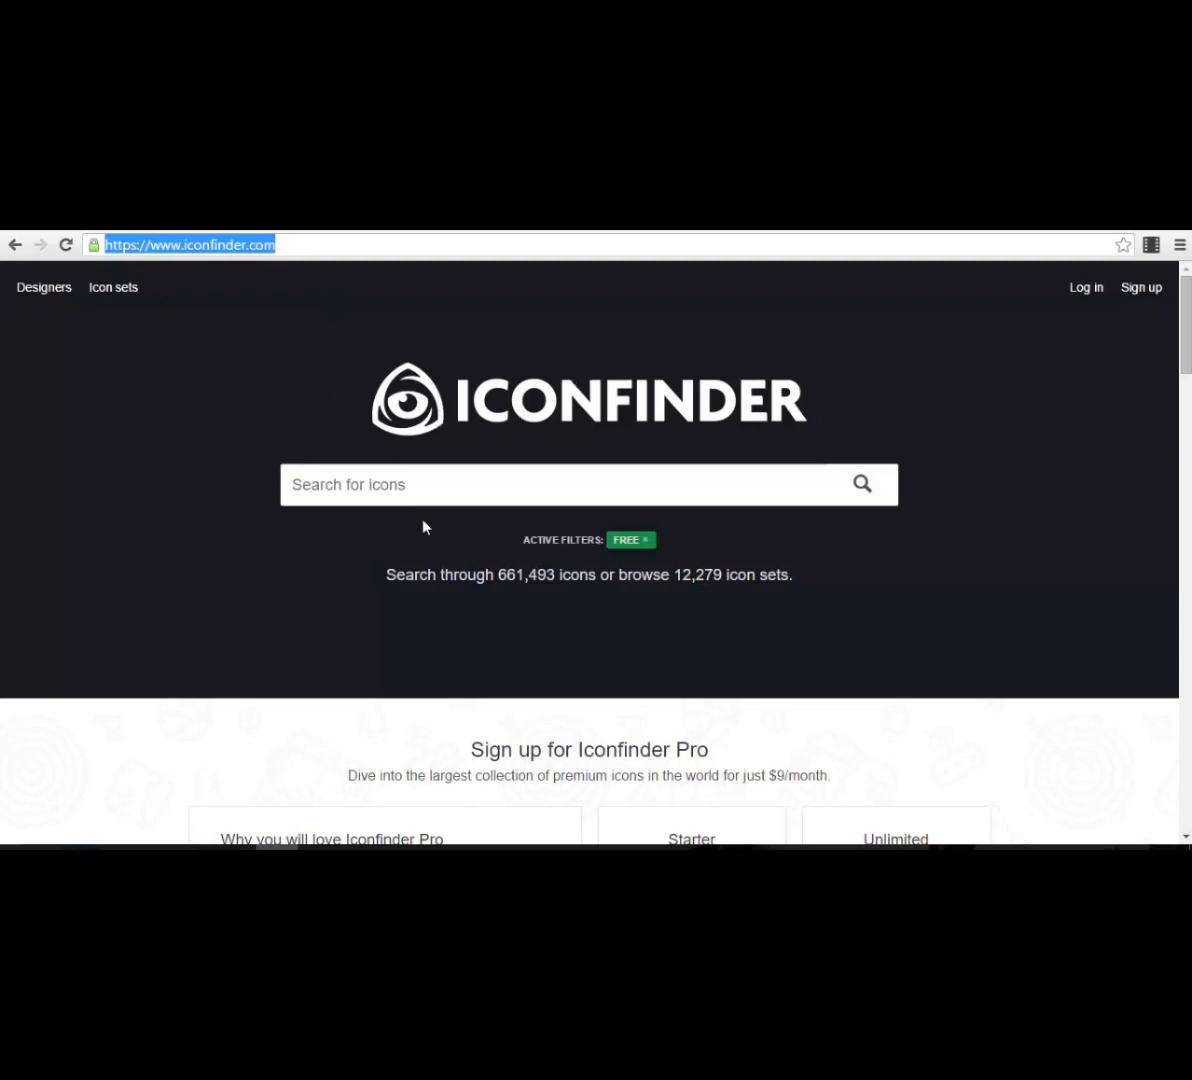
pyautogui.click(525, 548)
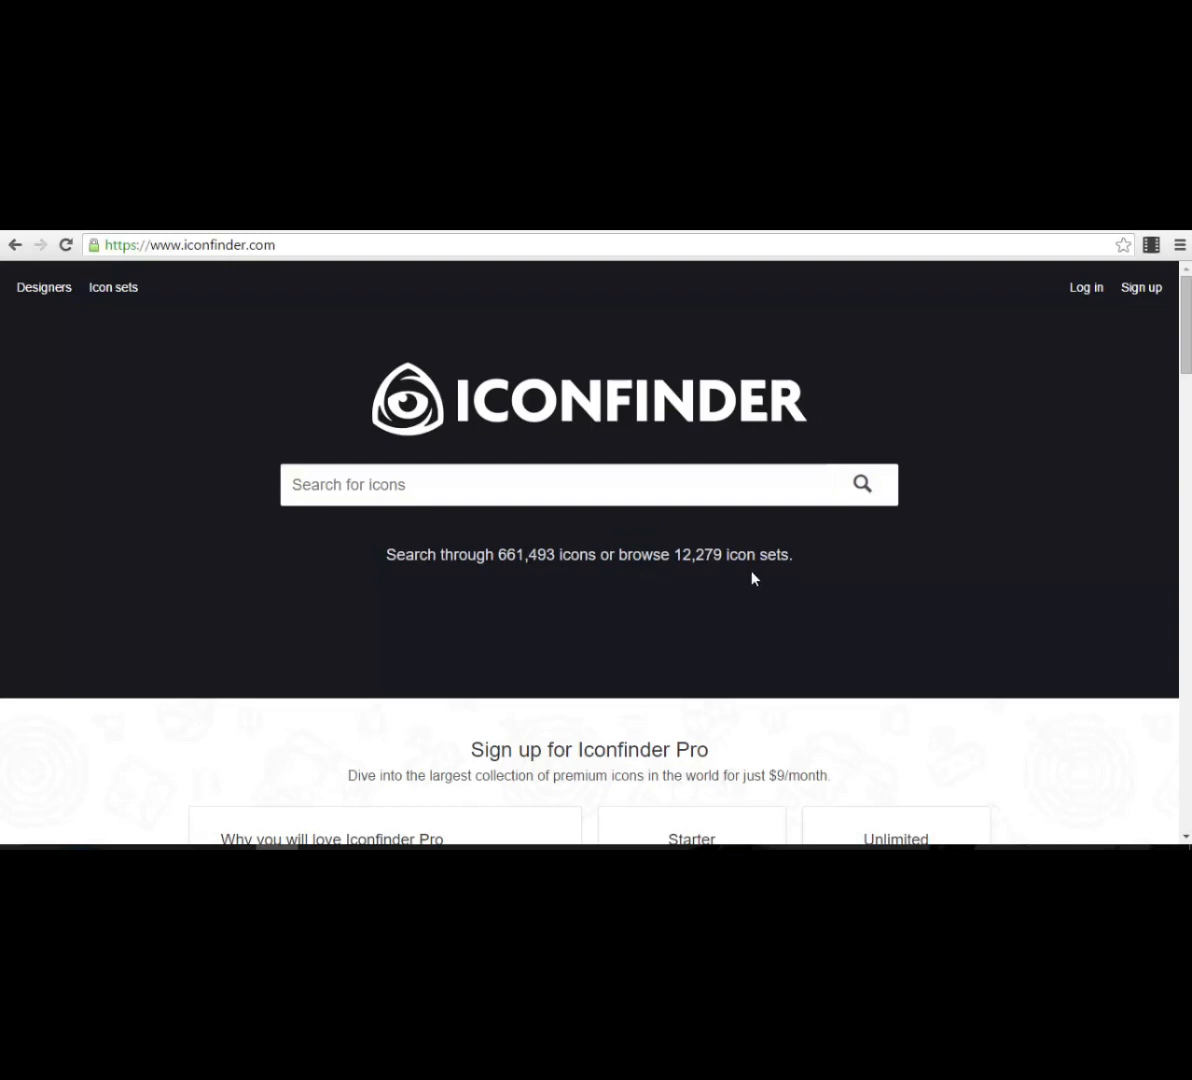
pyautogui.click(694, 494)
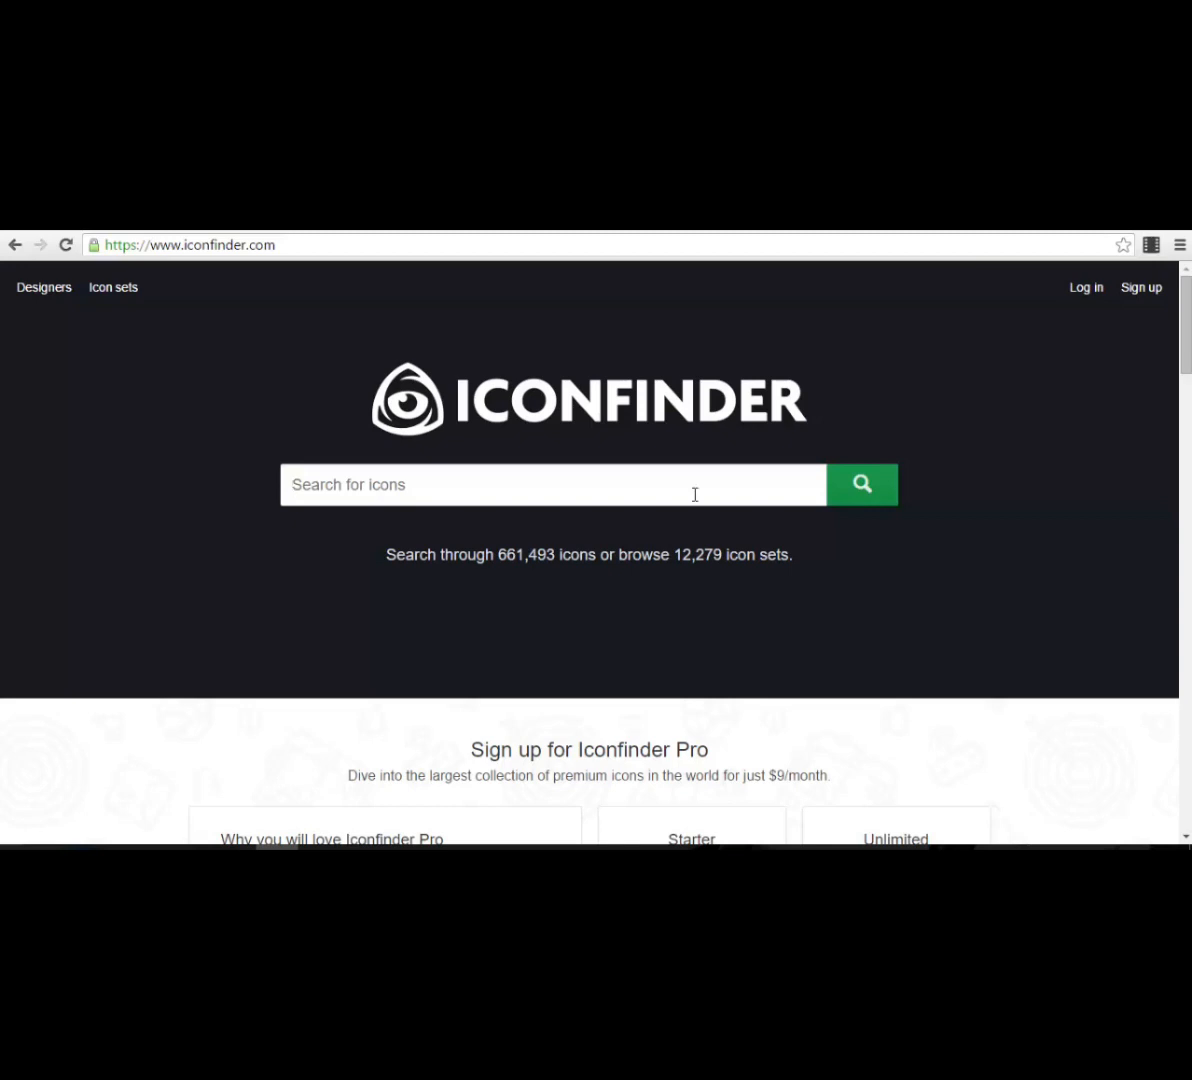
pyautogui.write('computer')
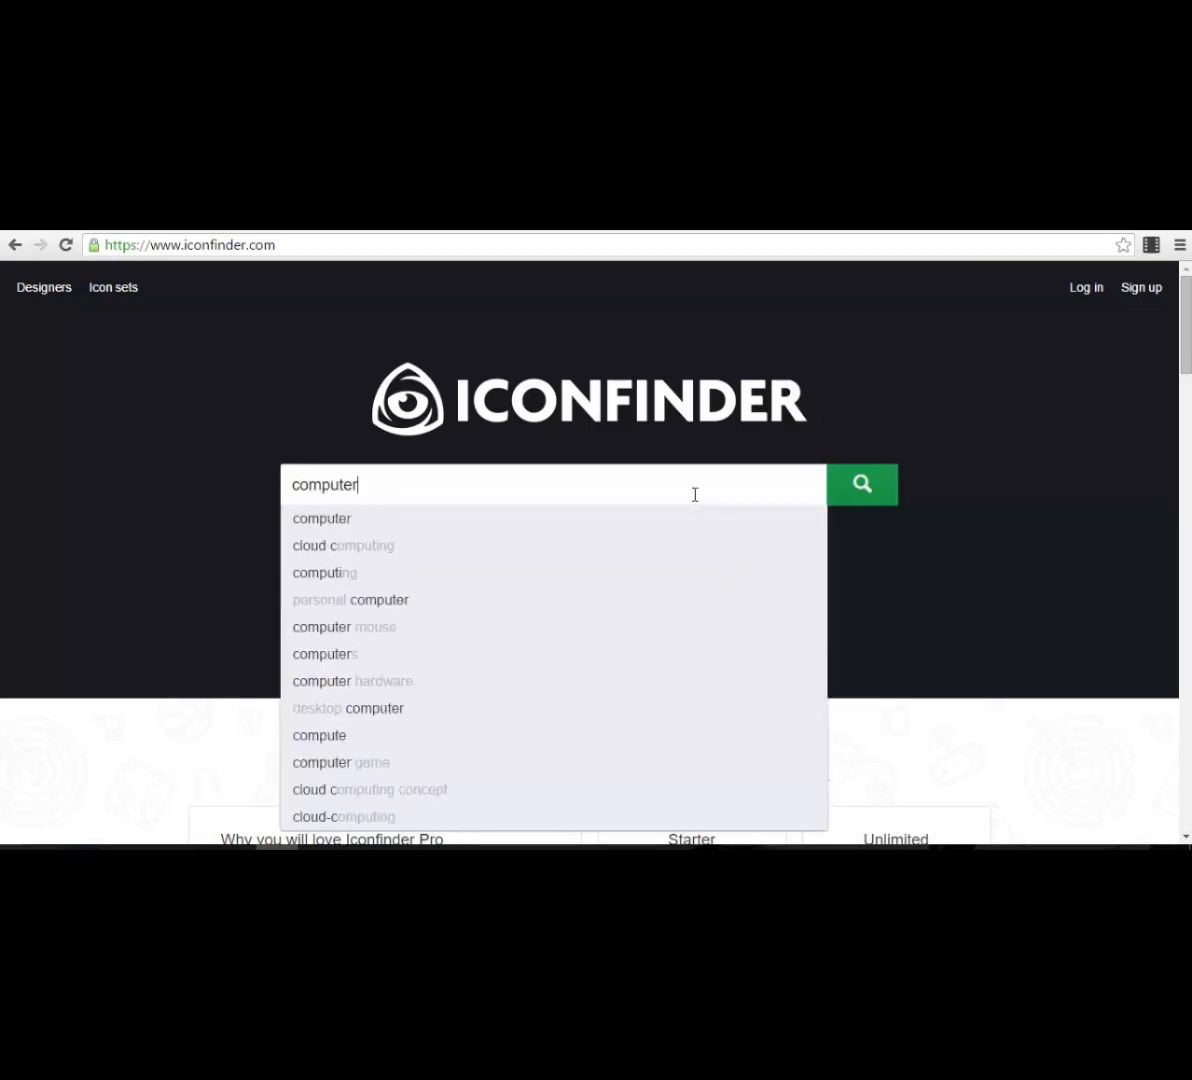
pyautogui.press('Return')
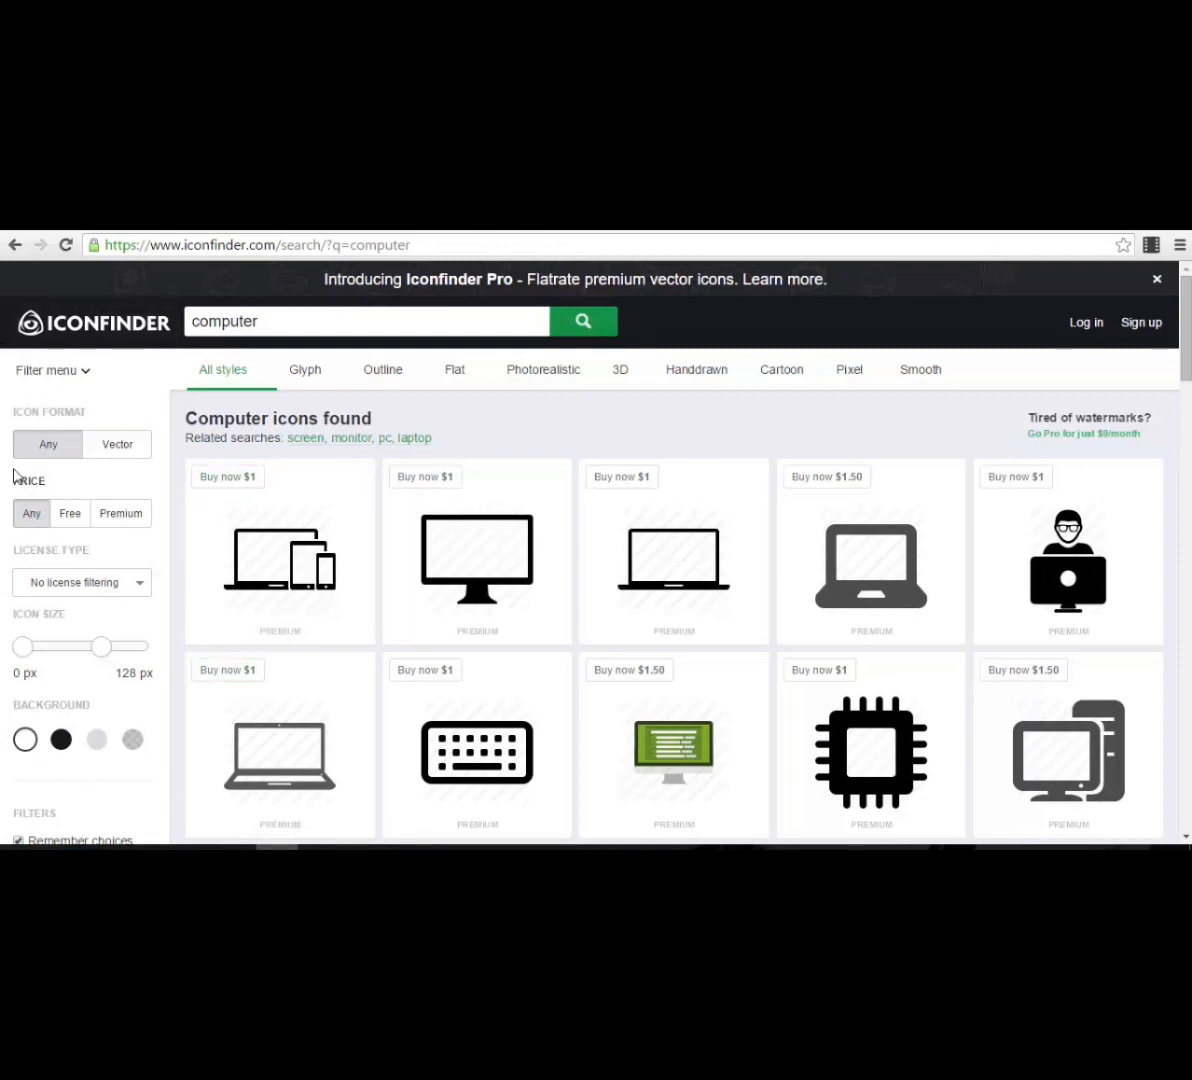
# - Limit the computer icons to free ones and look over the results and their download formats
pyautogui.click(72, 514)
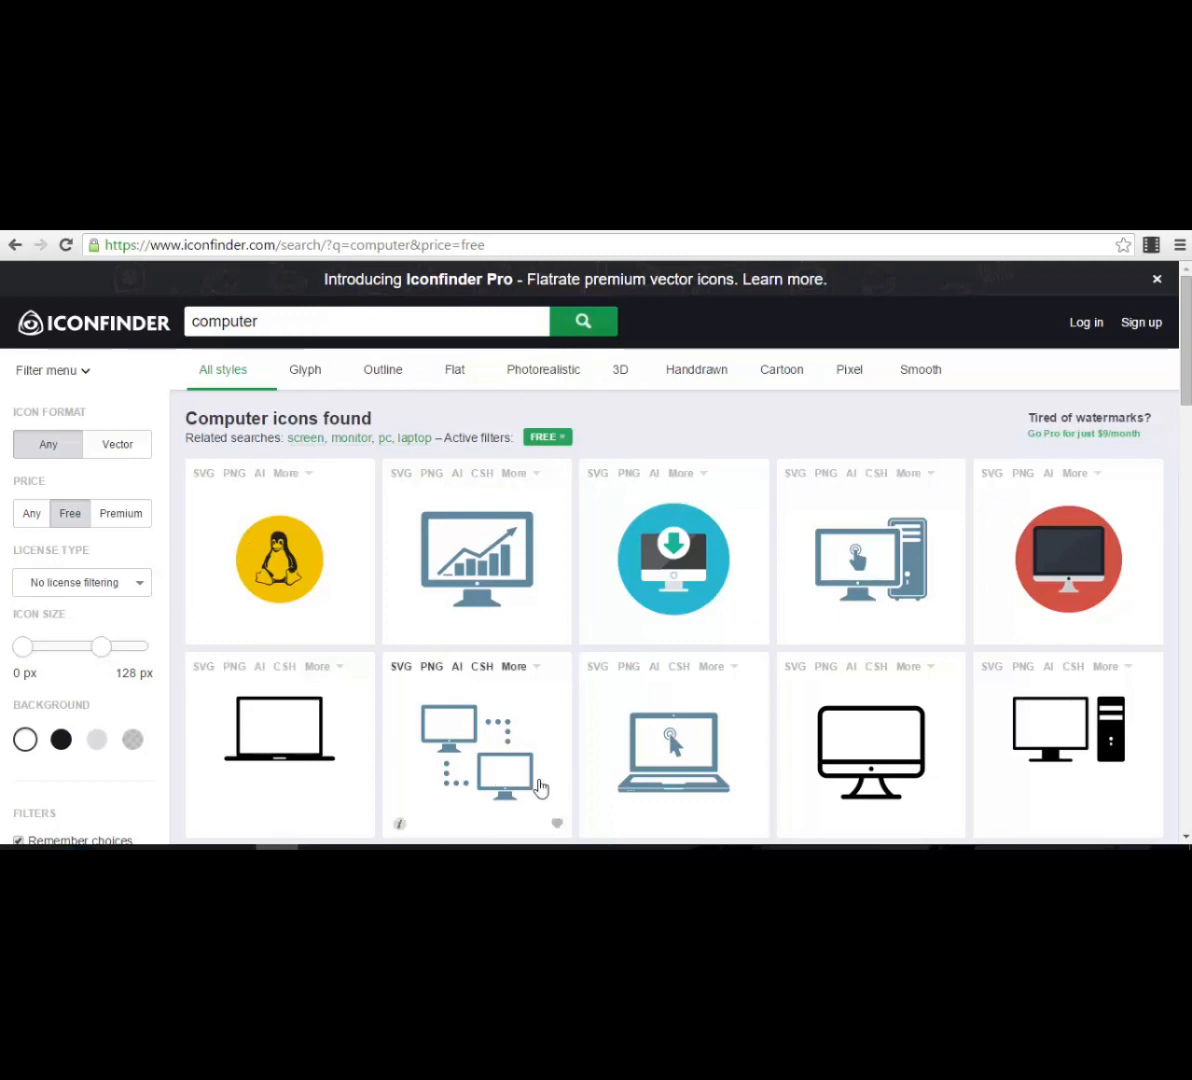
pyautogui.scroll(-2, 790, 600)
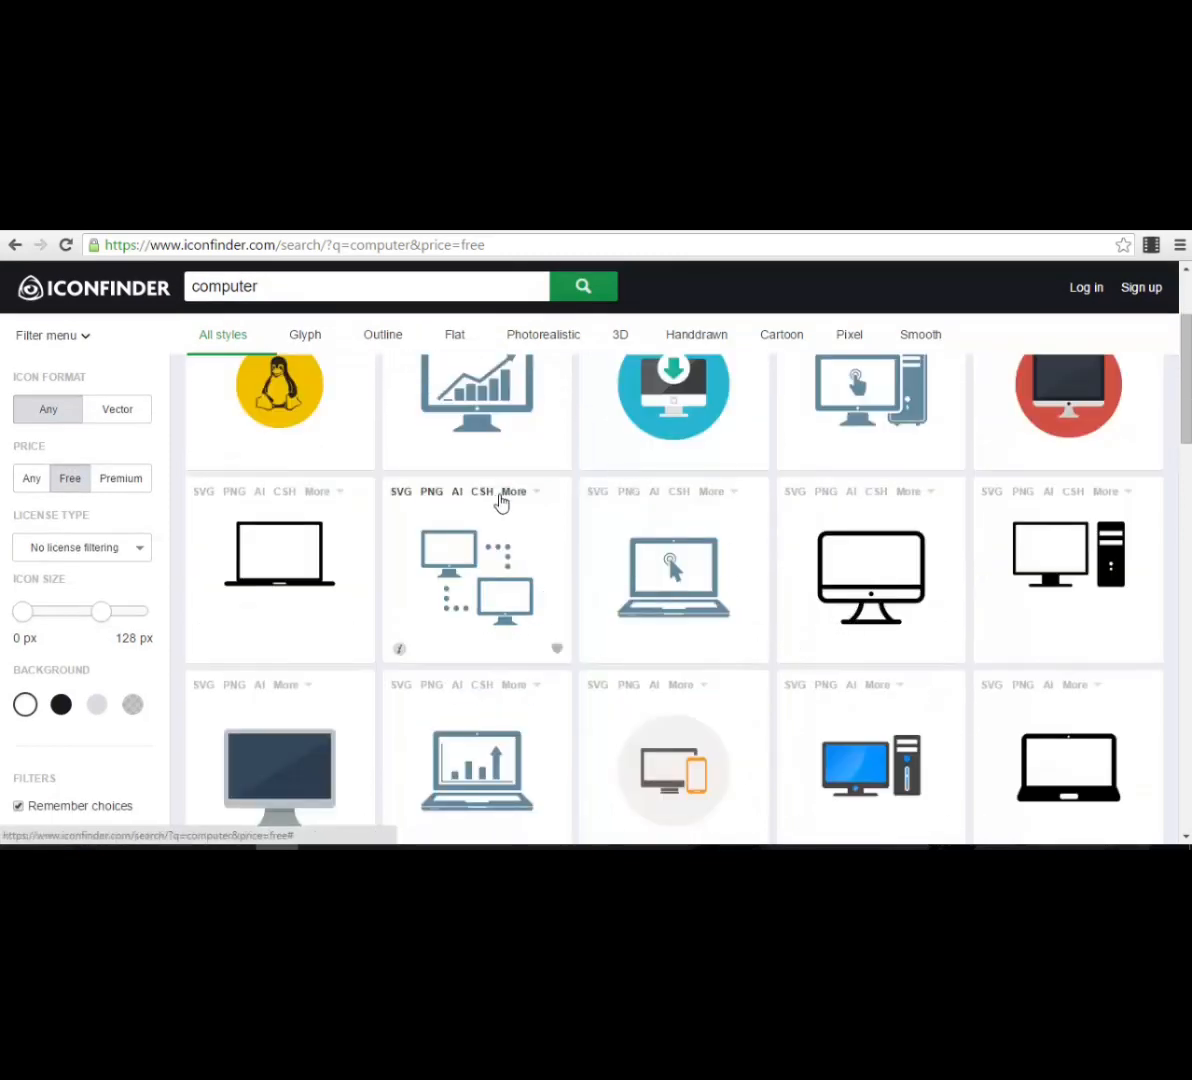
pyautogui.scroll(2, 490, 490)
pyautogui.scroll(-1, 416, 469)
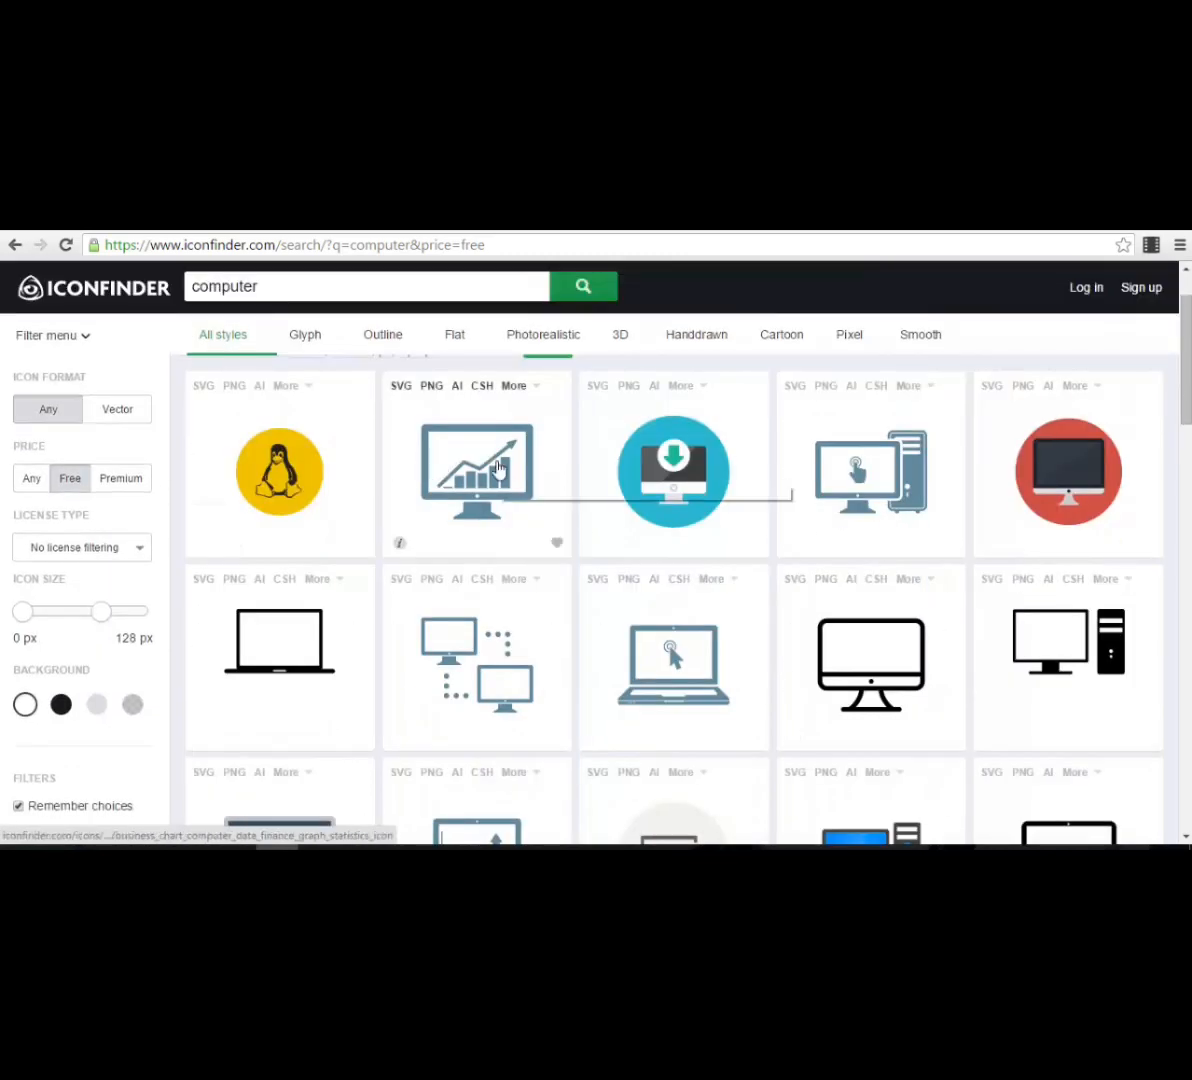
pyautogui.scroll(-1, 679, 472)
pyautogui.scroll(-4, 679, 472)
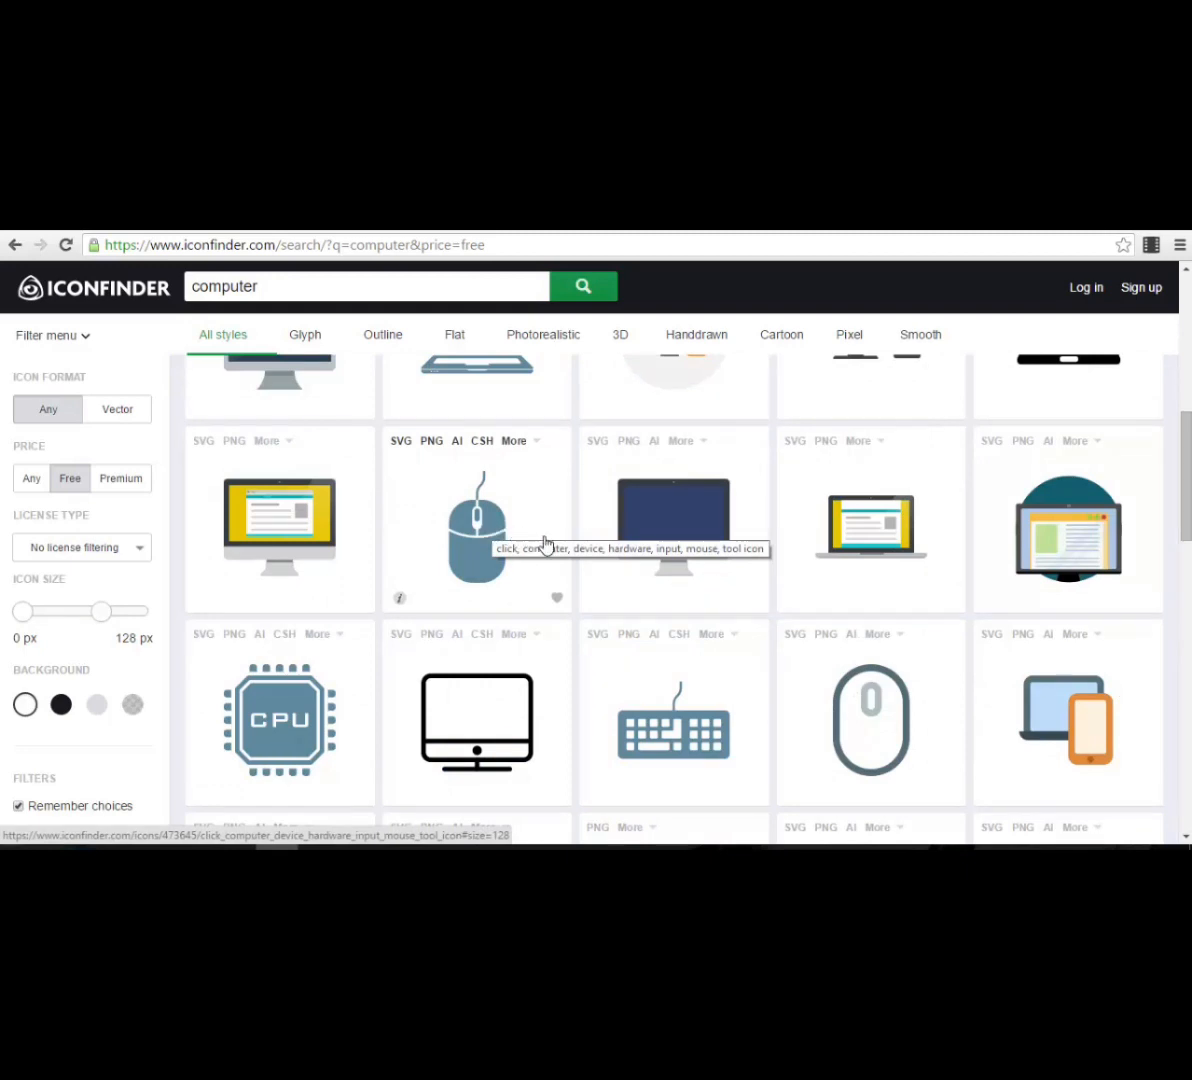
pyautogui.scroll(-2, 304, 409)
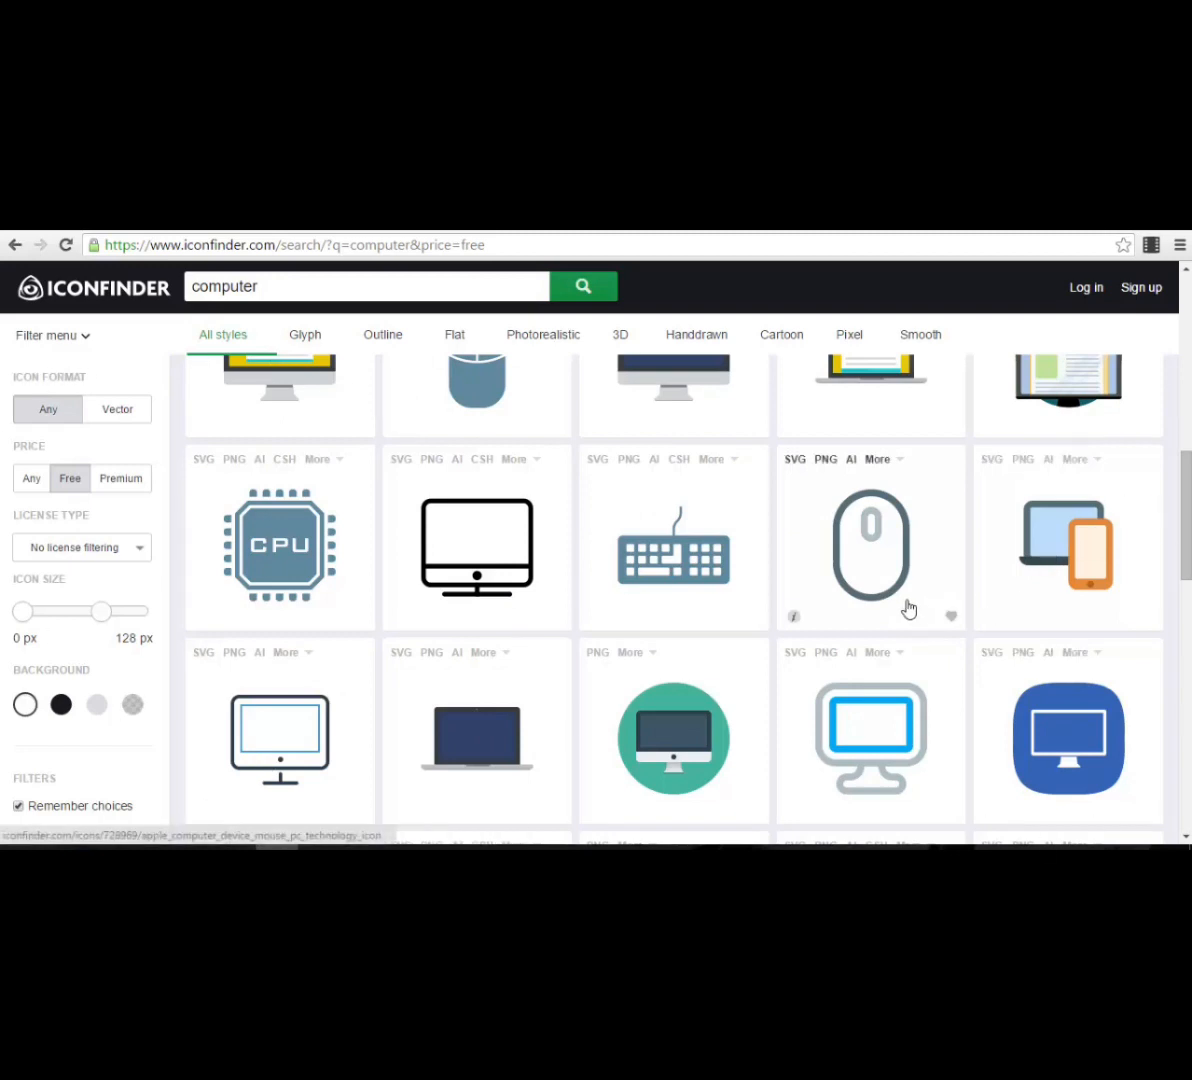
pyautogui.scroll(2, 899, 608)
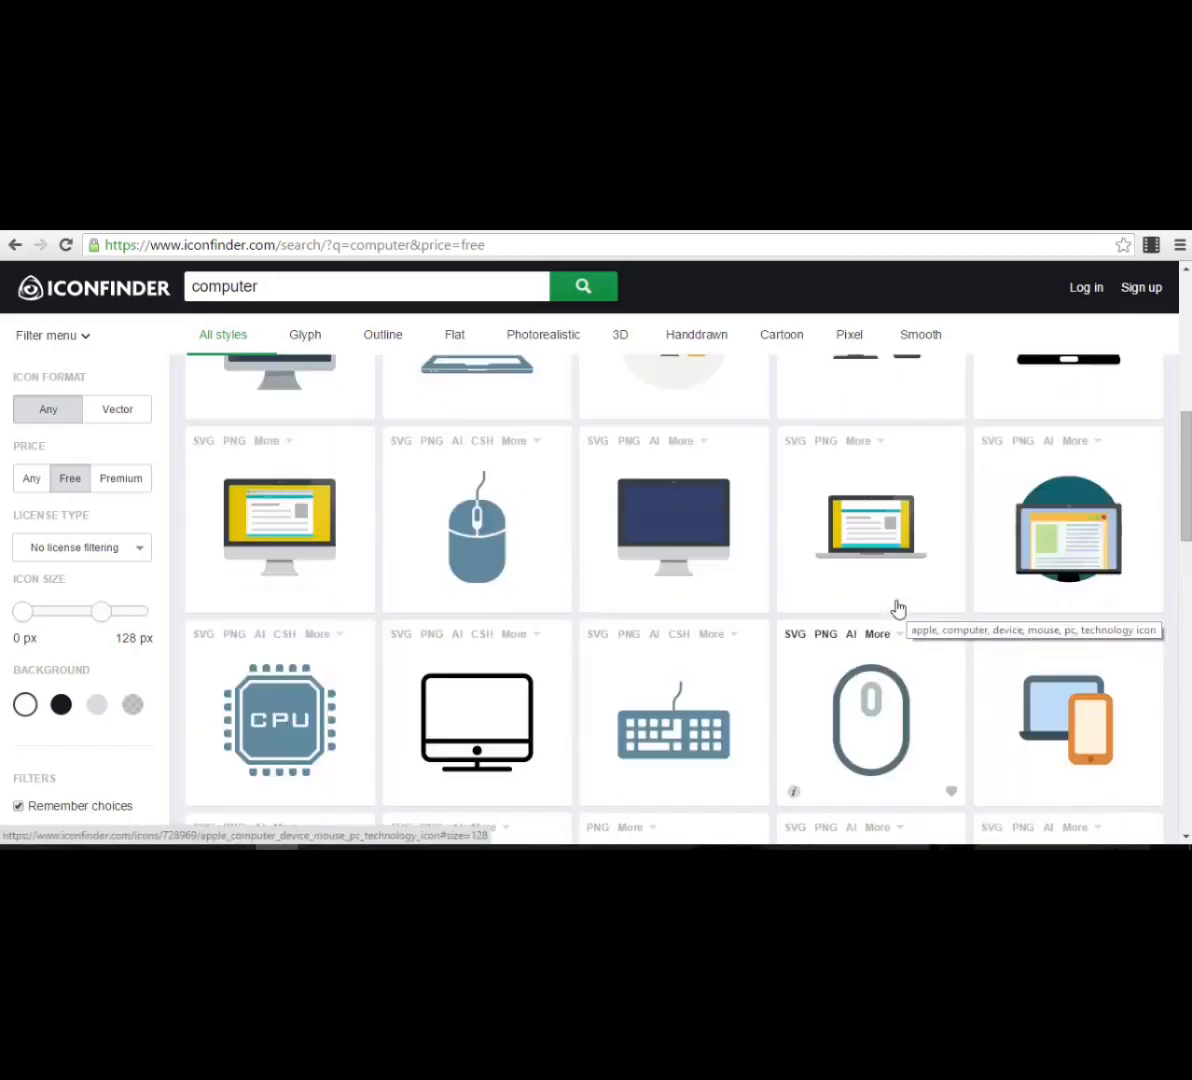
# - Restrict the icons to vector format and try a maximum icon size of 512 px before returning it to 128 px
pyautogui.click(118, 410)
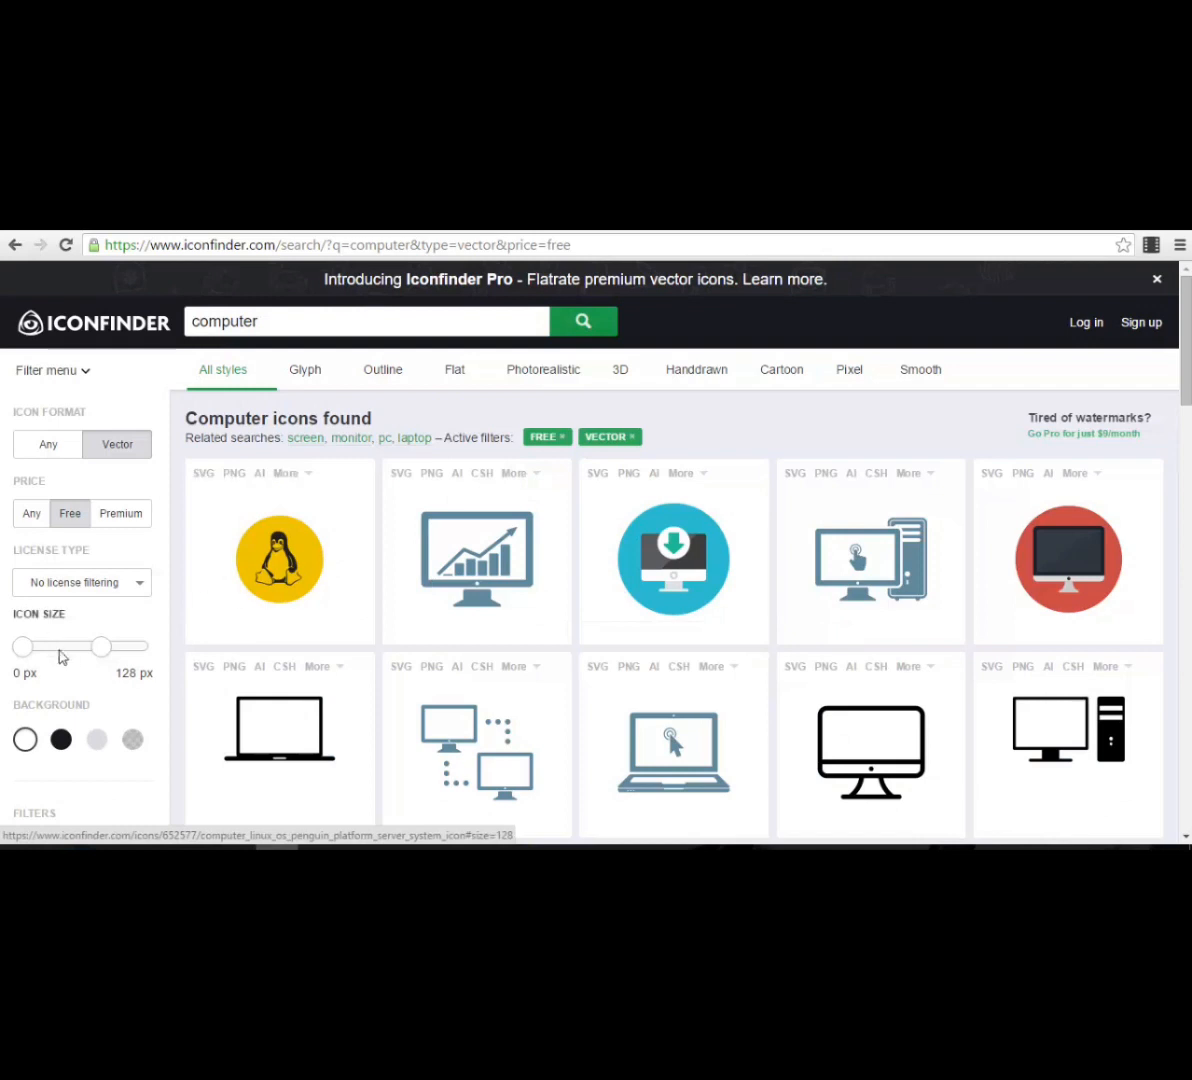
pyautogui.moveTo(110, 650); pyautogui.dragTo(138, 661)
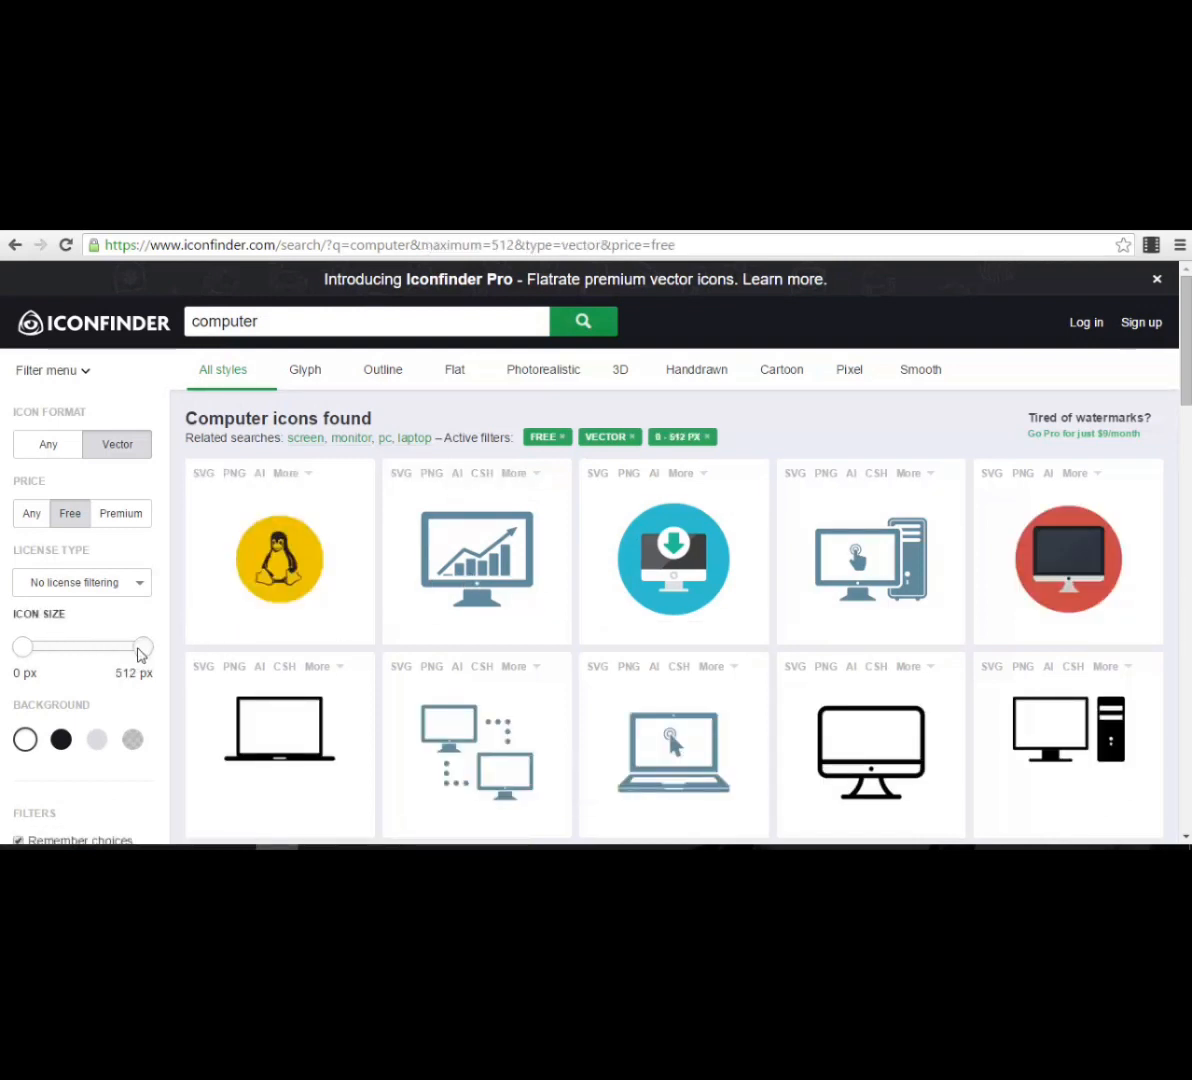
pyautogui.moveTo(143, 648); pyautogui.dragTo(101, 647)
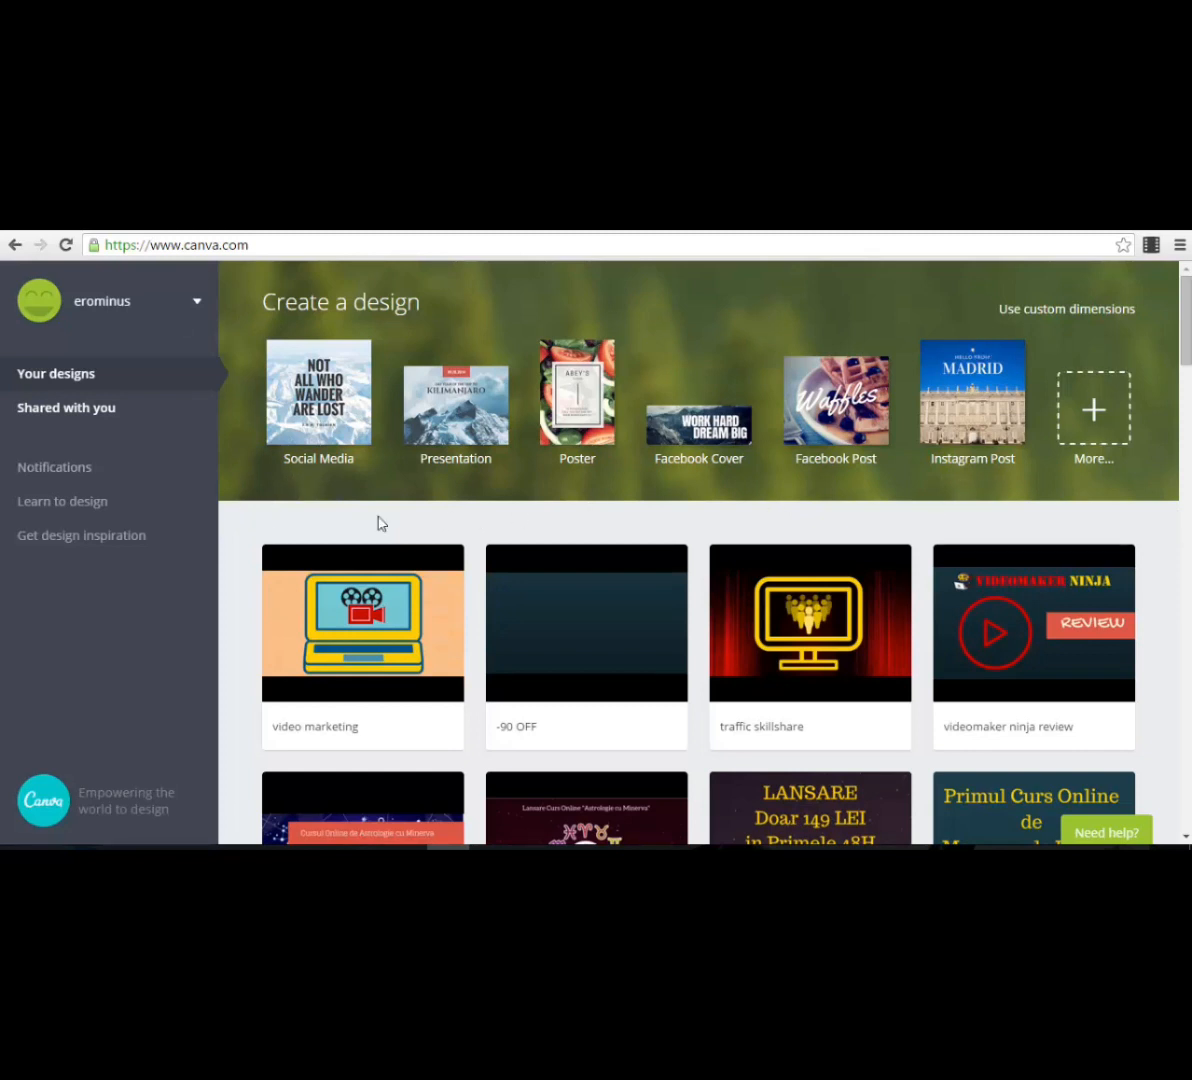
# - Look through the existing designs on the Canva home page, from ads and covers to webinar posts
pyautogui.scroll(-2, 1035, 540)
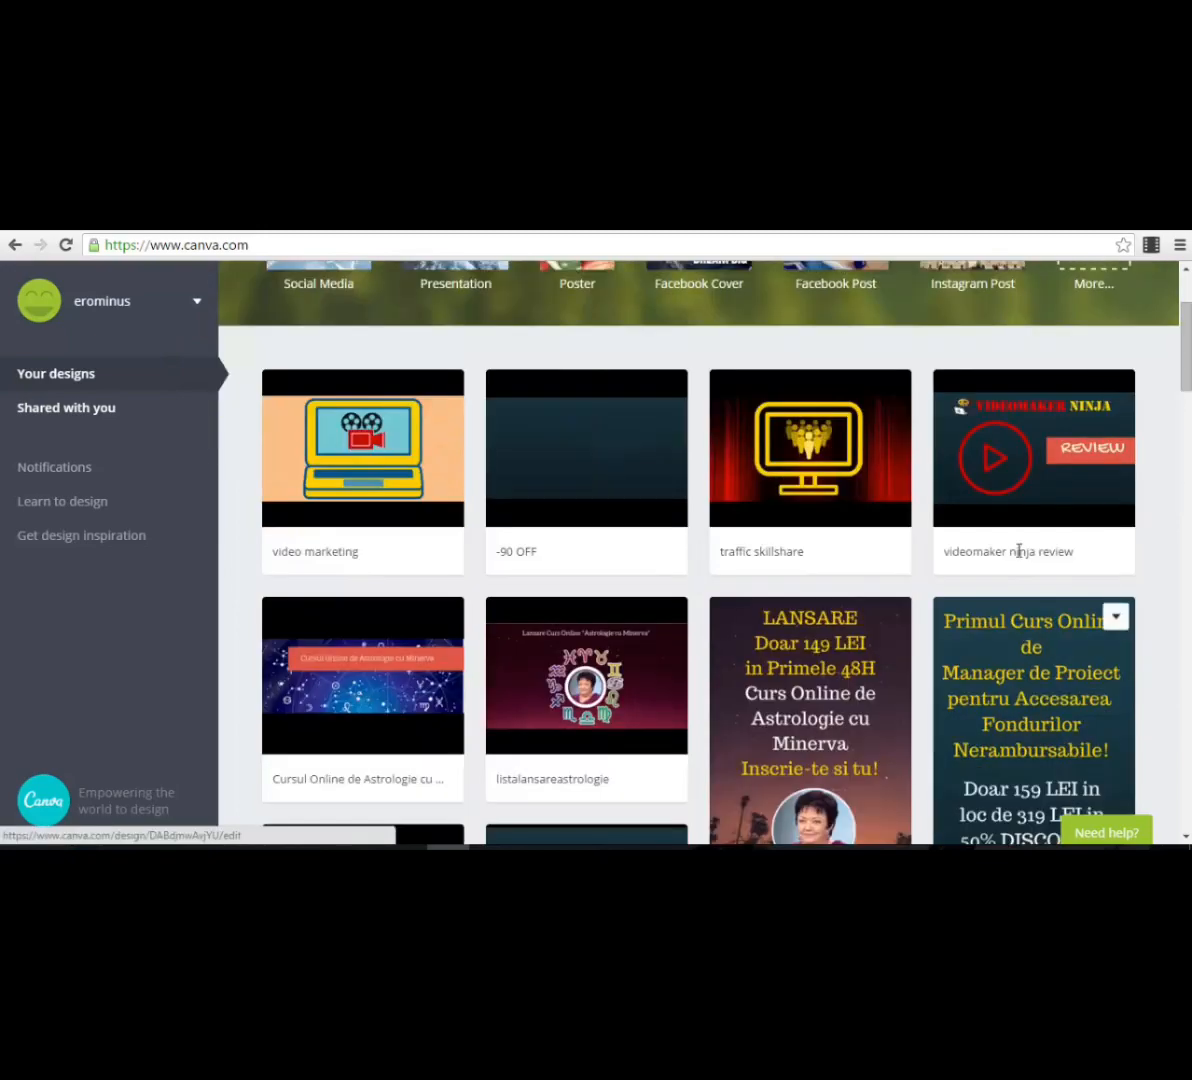
pyautogui.scroll(-12, 1018, 551)
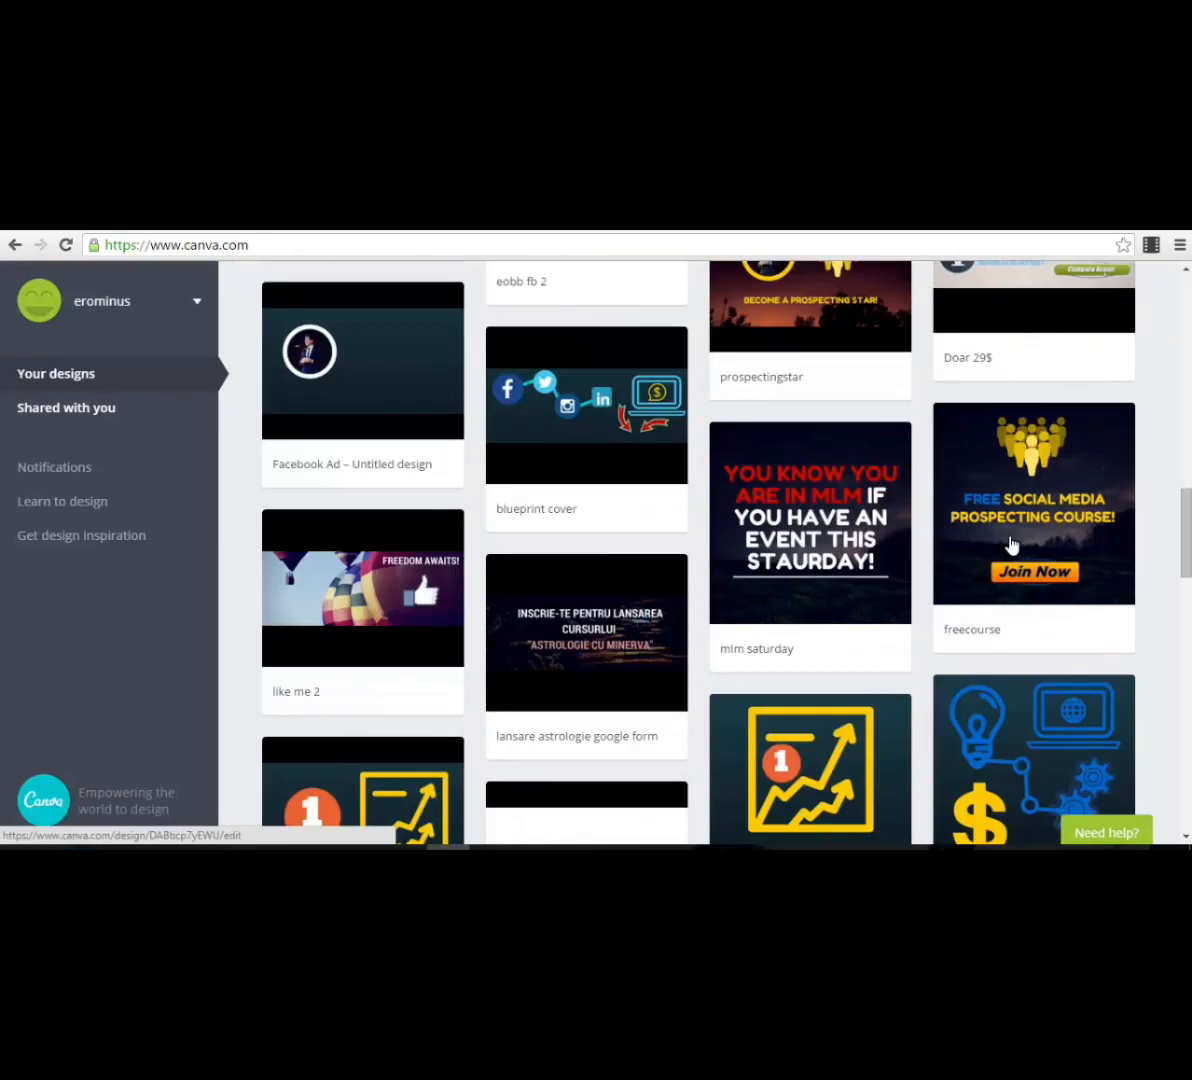
pyautogui.scroll(-12, 1012, 544)
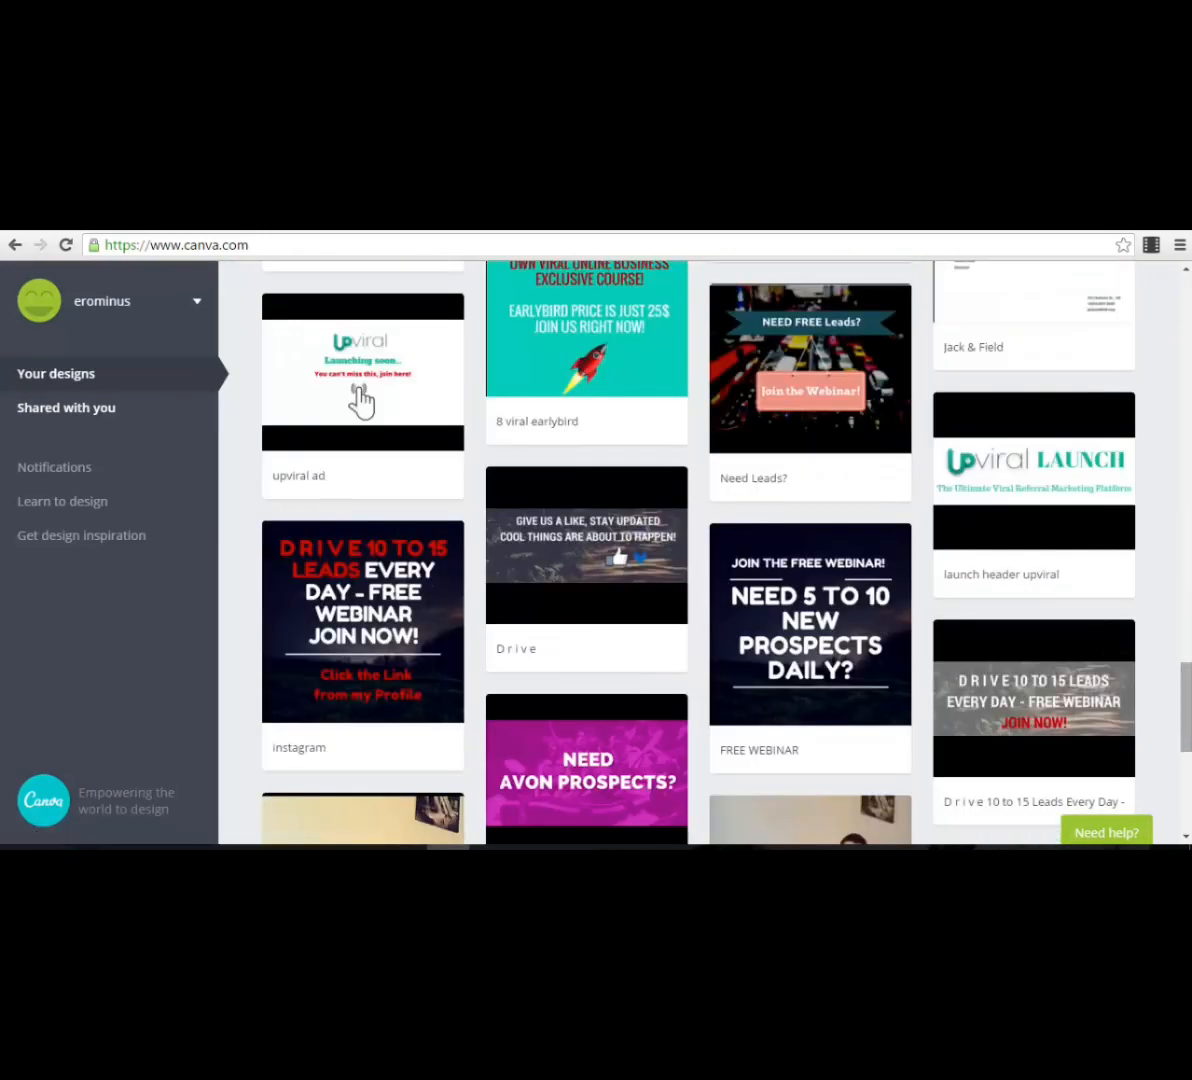
pyautogui.scroll(15, 361, 400)
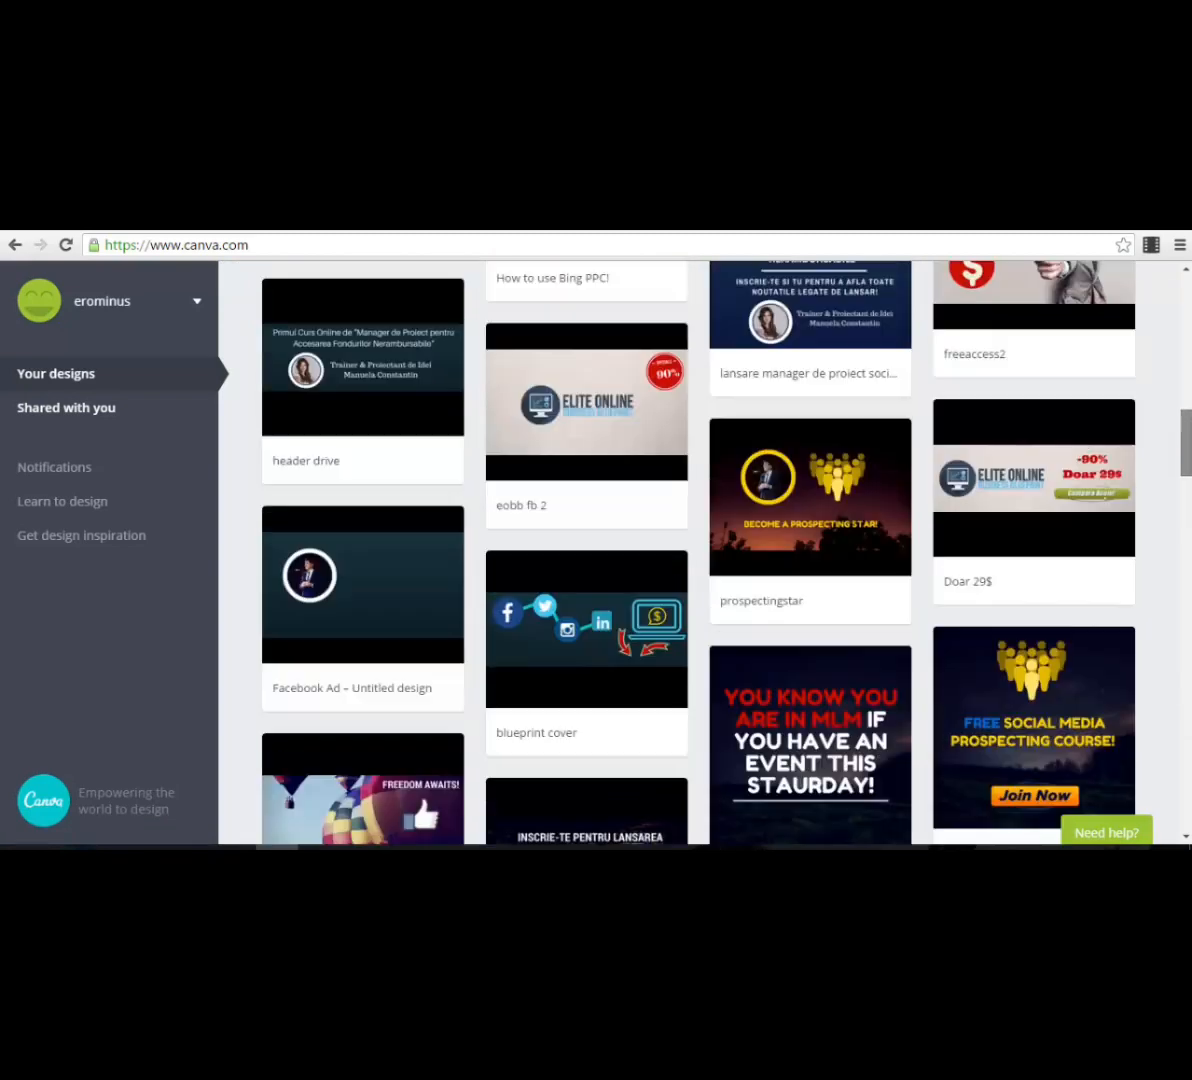
pyautogui.moveTo(1185, 443); pyautogui.dragTo(1185, 320)
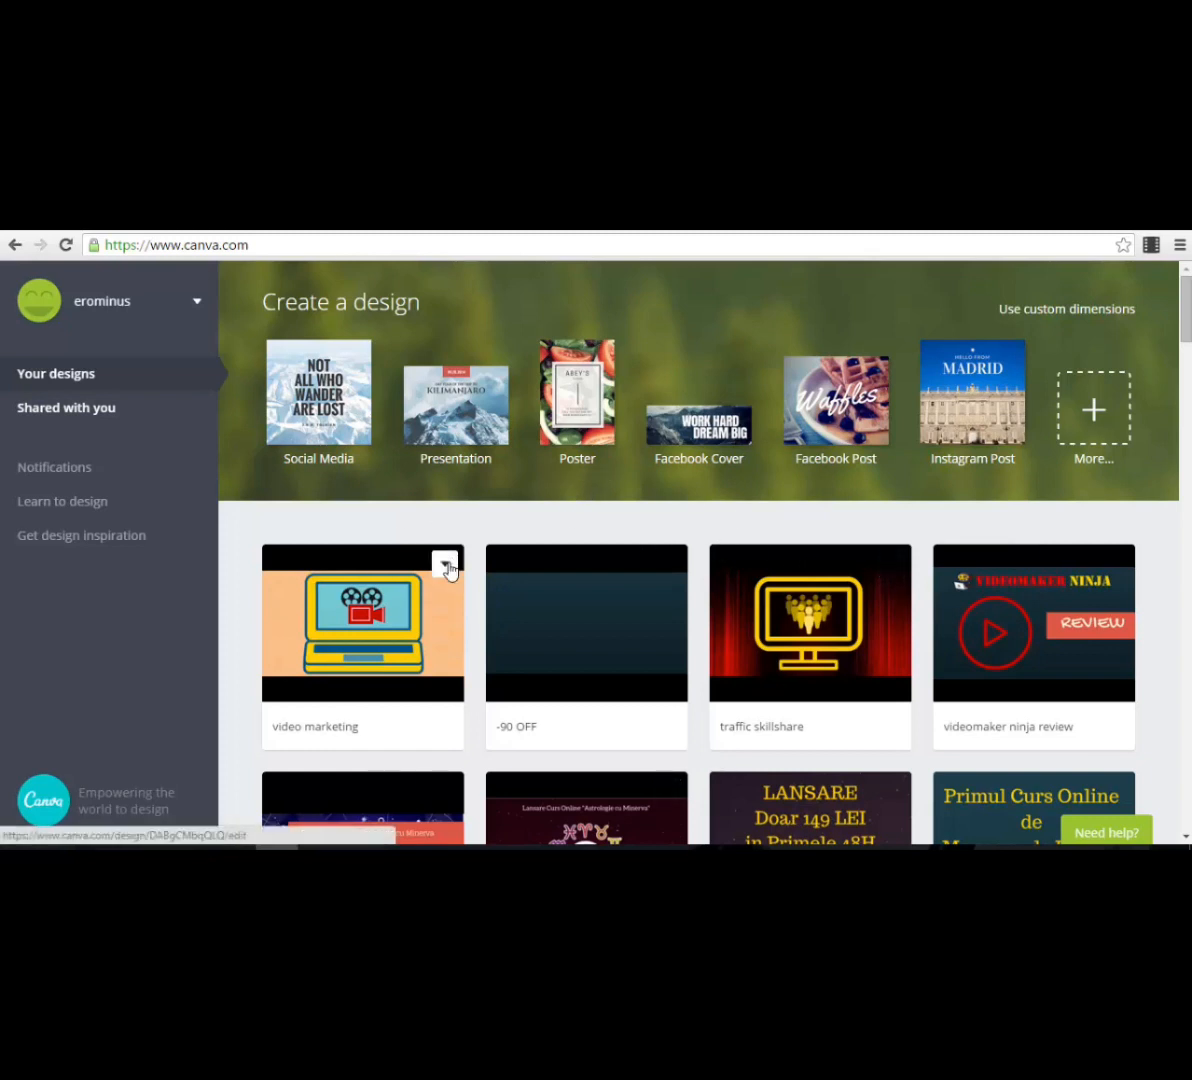
pyautogui.moveTo(449, 569)
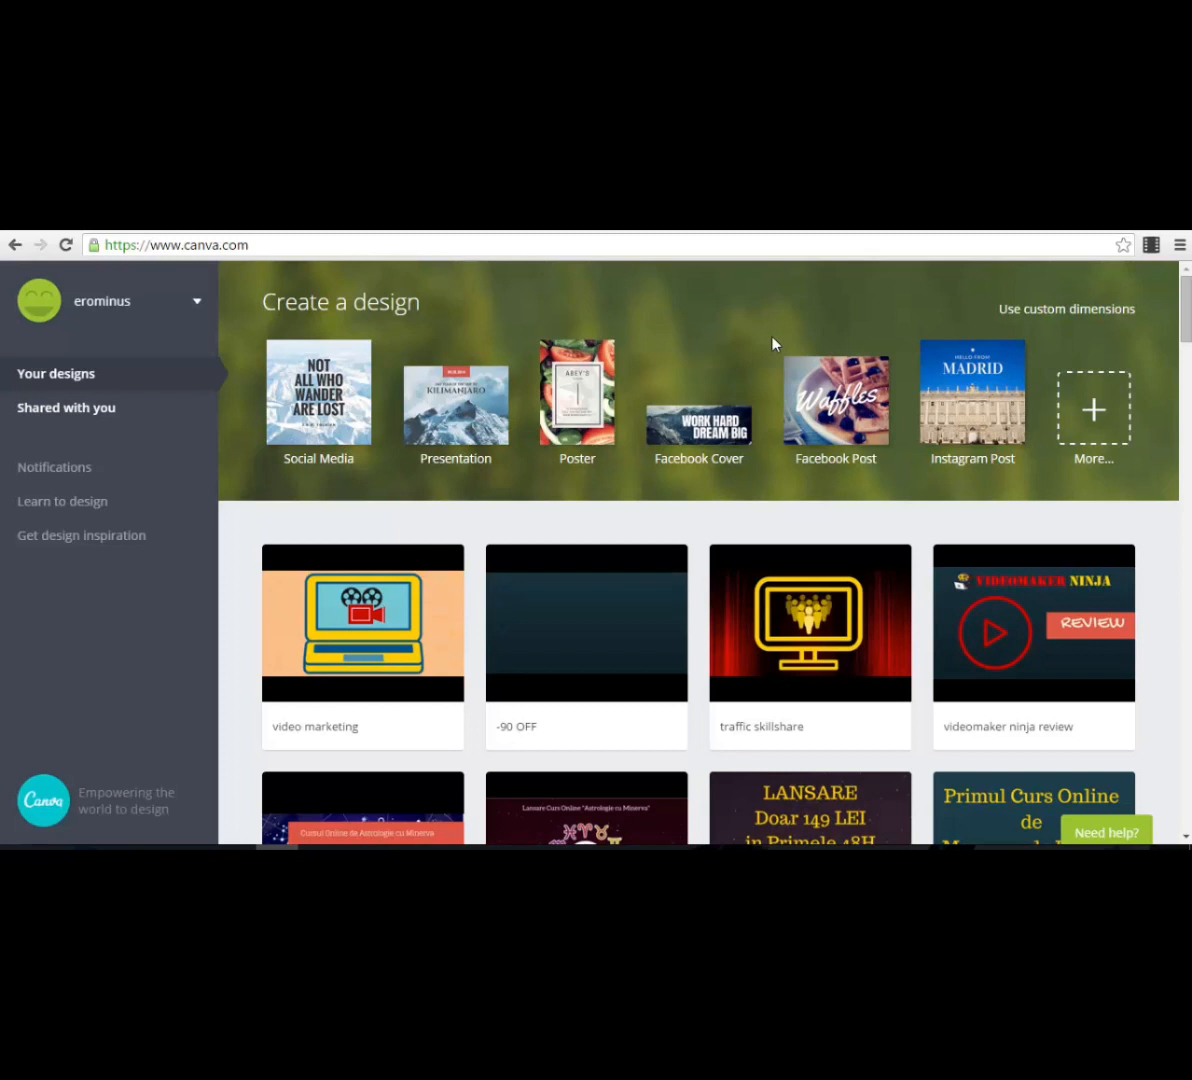
# - Show all design types and look through the categories from social media posts and documents to events and ads
pyautogui.click(1095, 412)
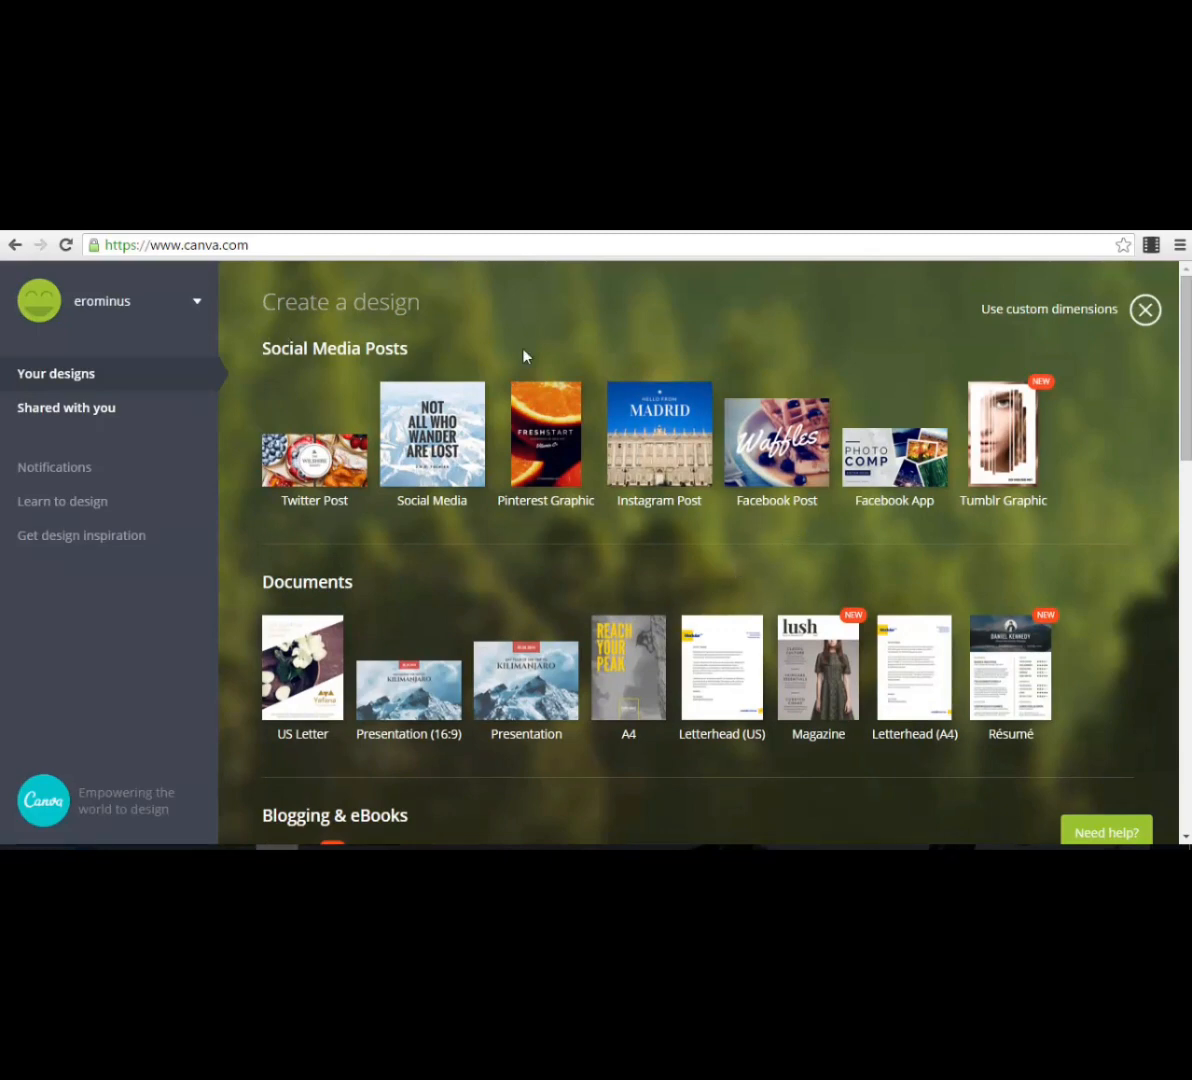
pyautogui.scroll(-1, 524, 356)
pyautogui.scroll(-1, 565, 510)
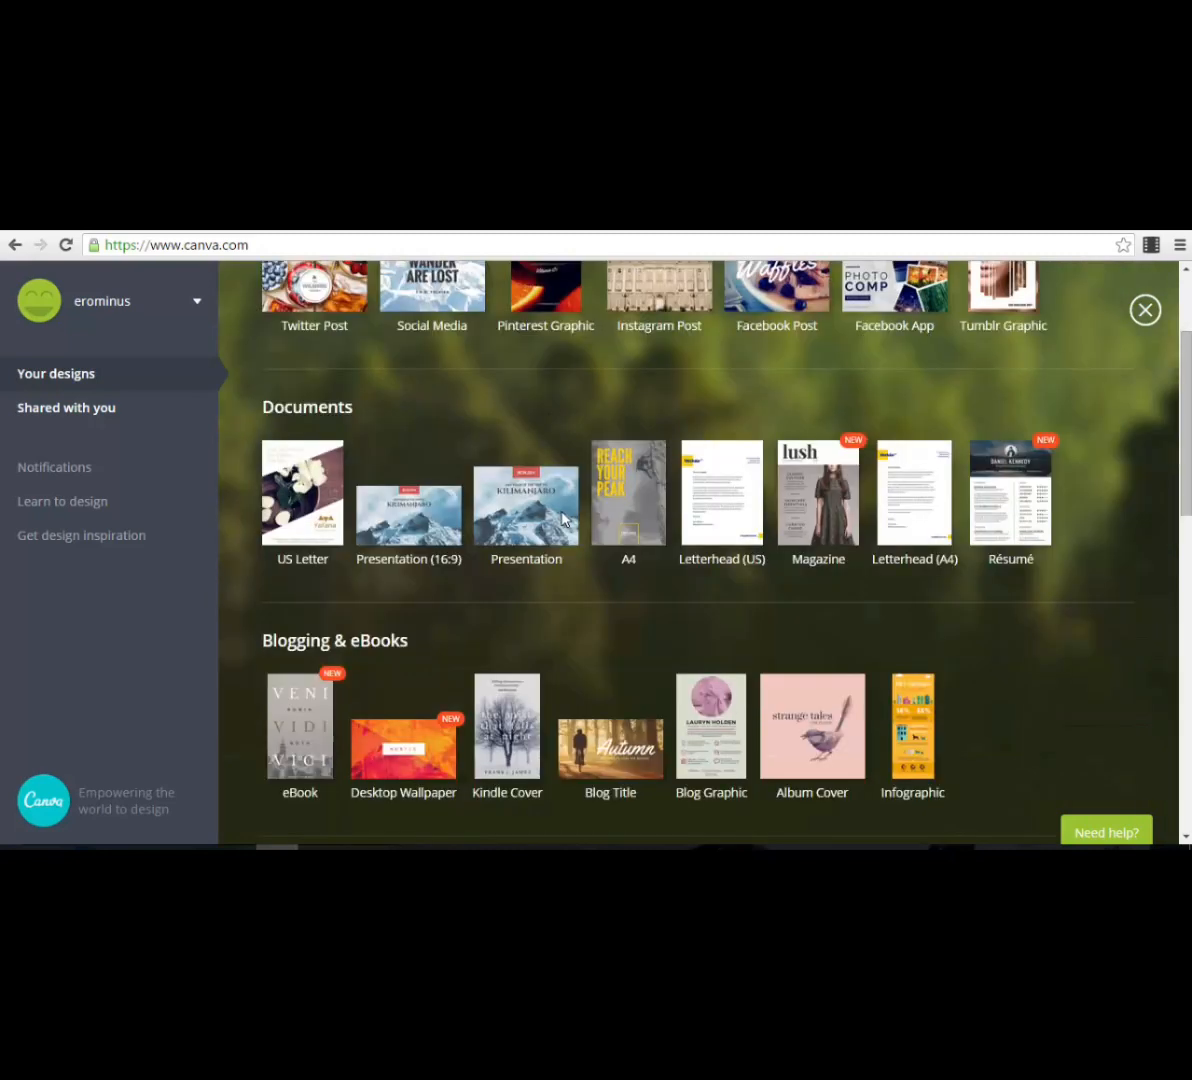
pyautogui.scroll(-1, 565, 518)
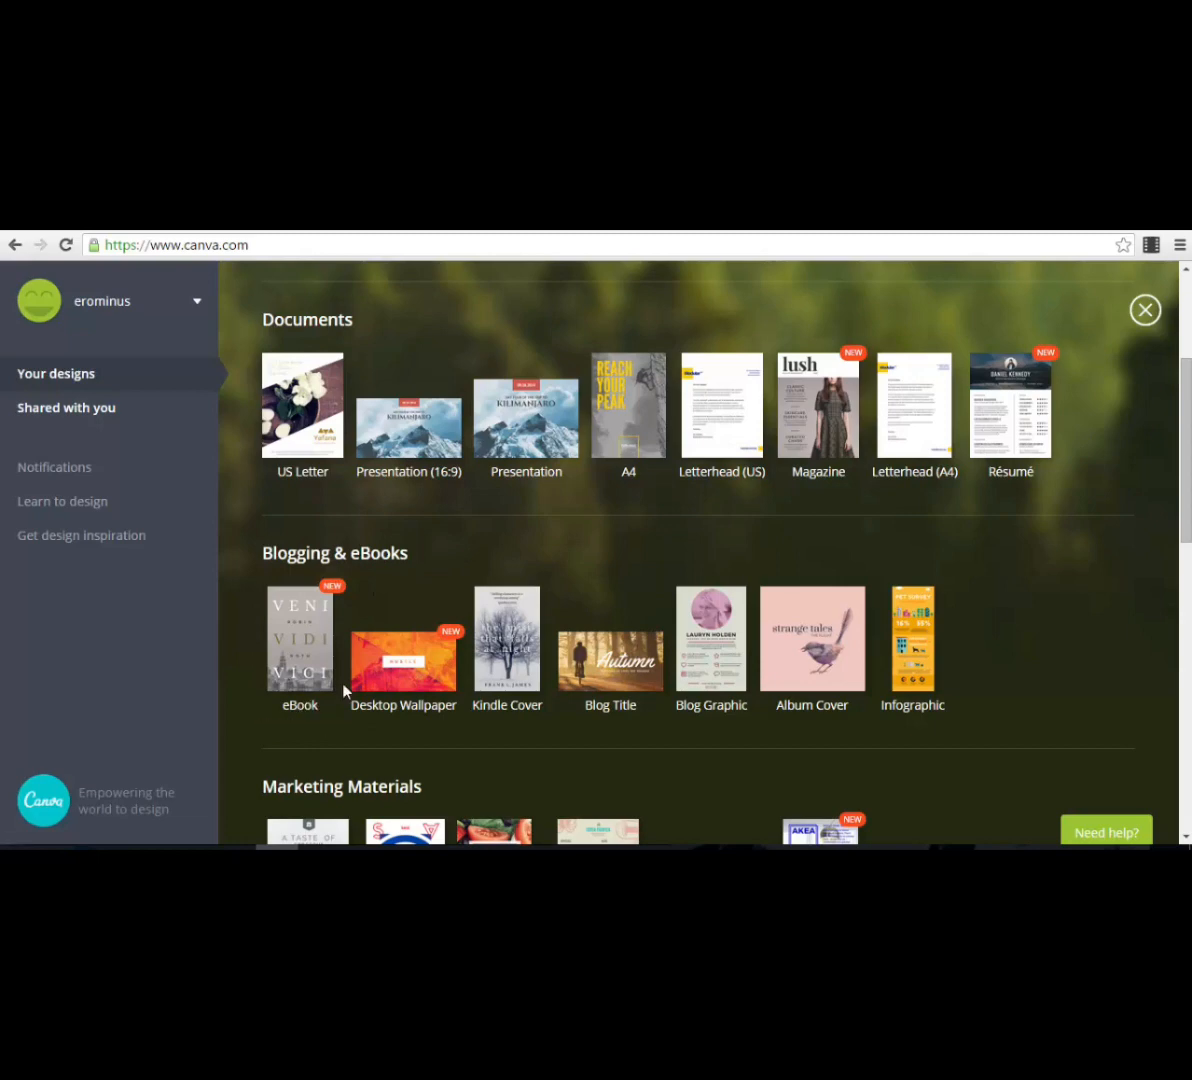
pyautogui.scroll(-2, 343, 690)
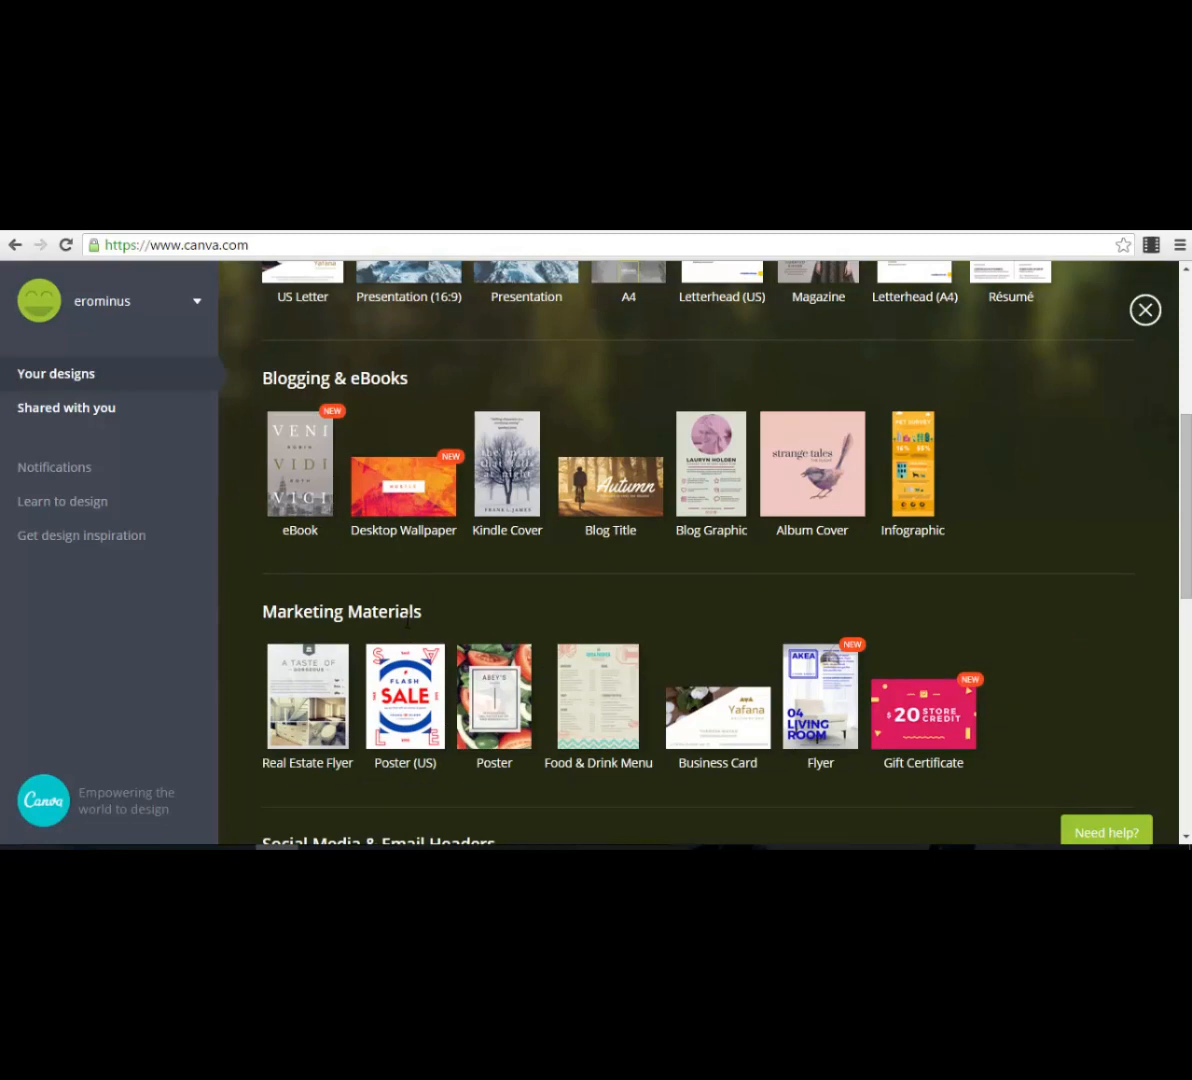
pyautogui.scroll(-3, 408, 622)
pyautogui.scroll(-2, 455, 621)
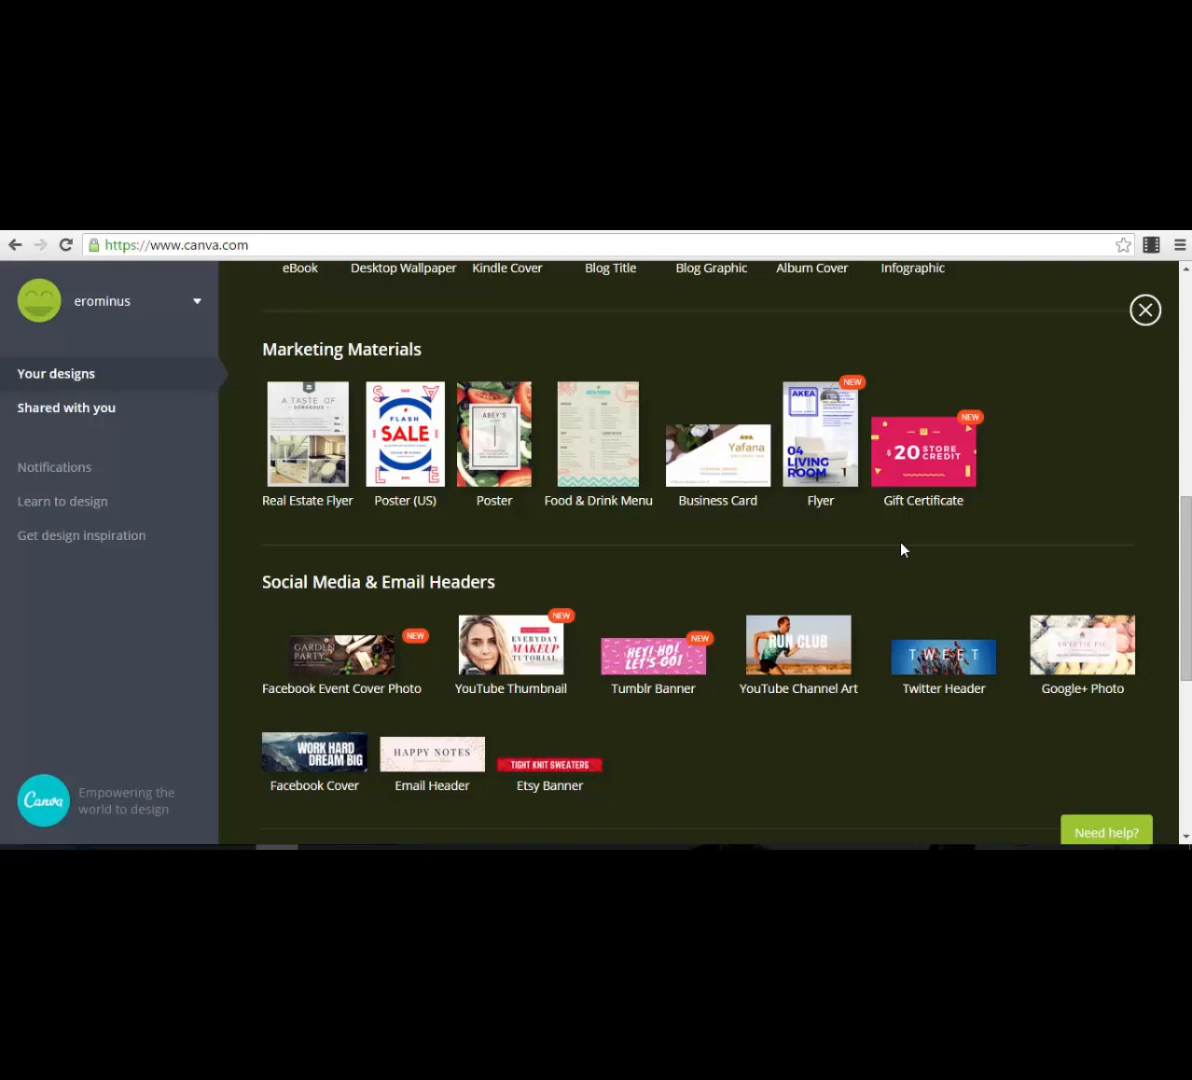
pyautogui.scroll(-3, 877, 550)
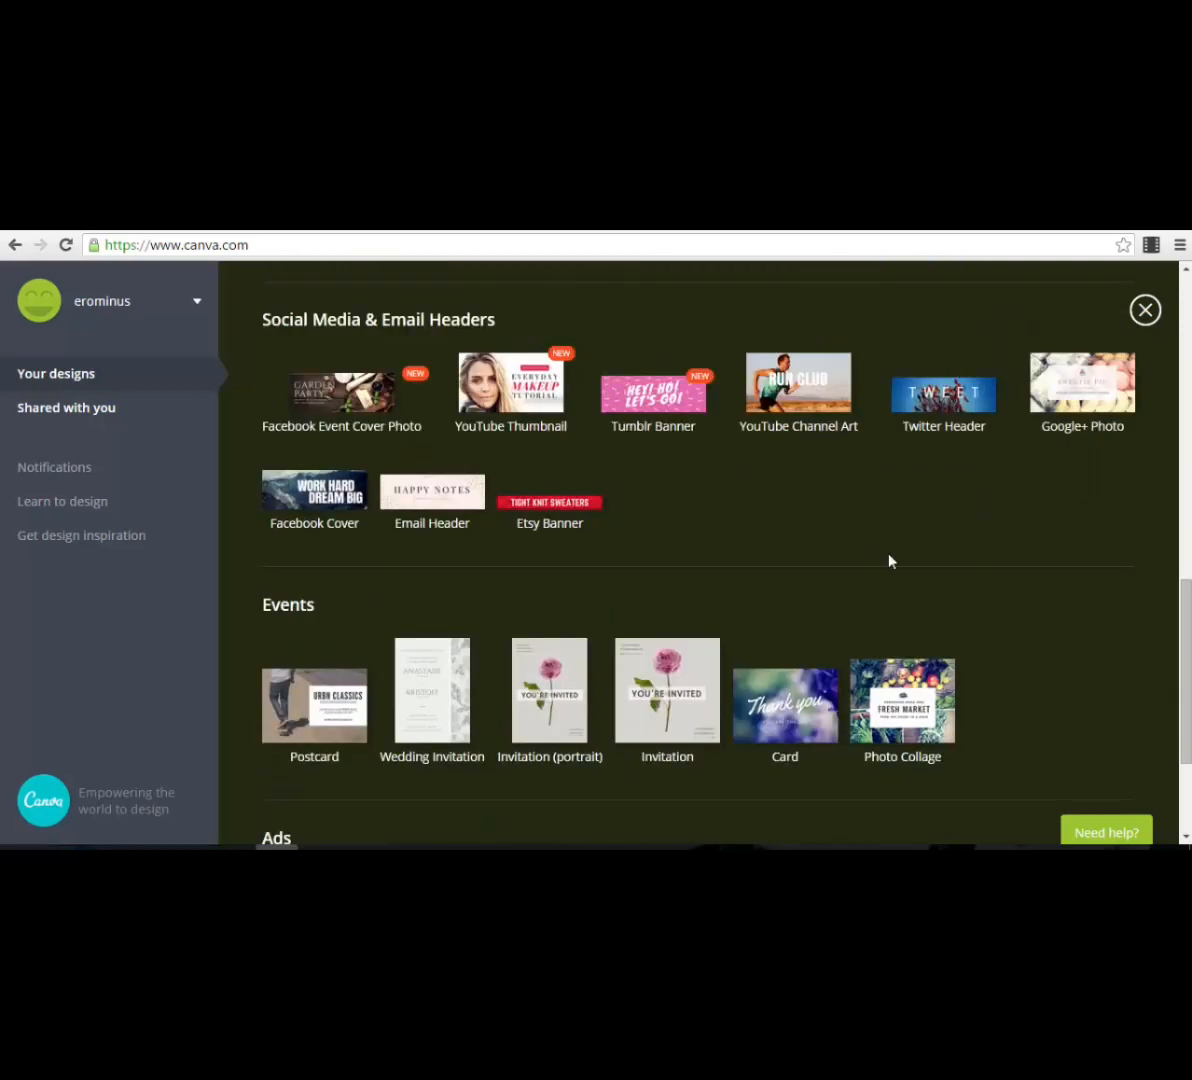
pyautogui.scroll(-2, 888, 560)
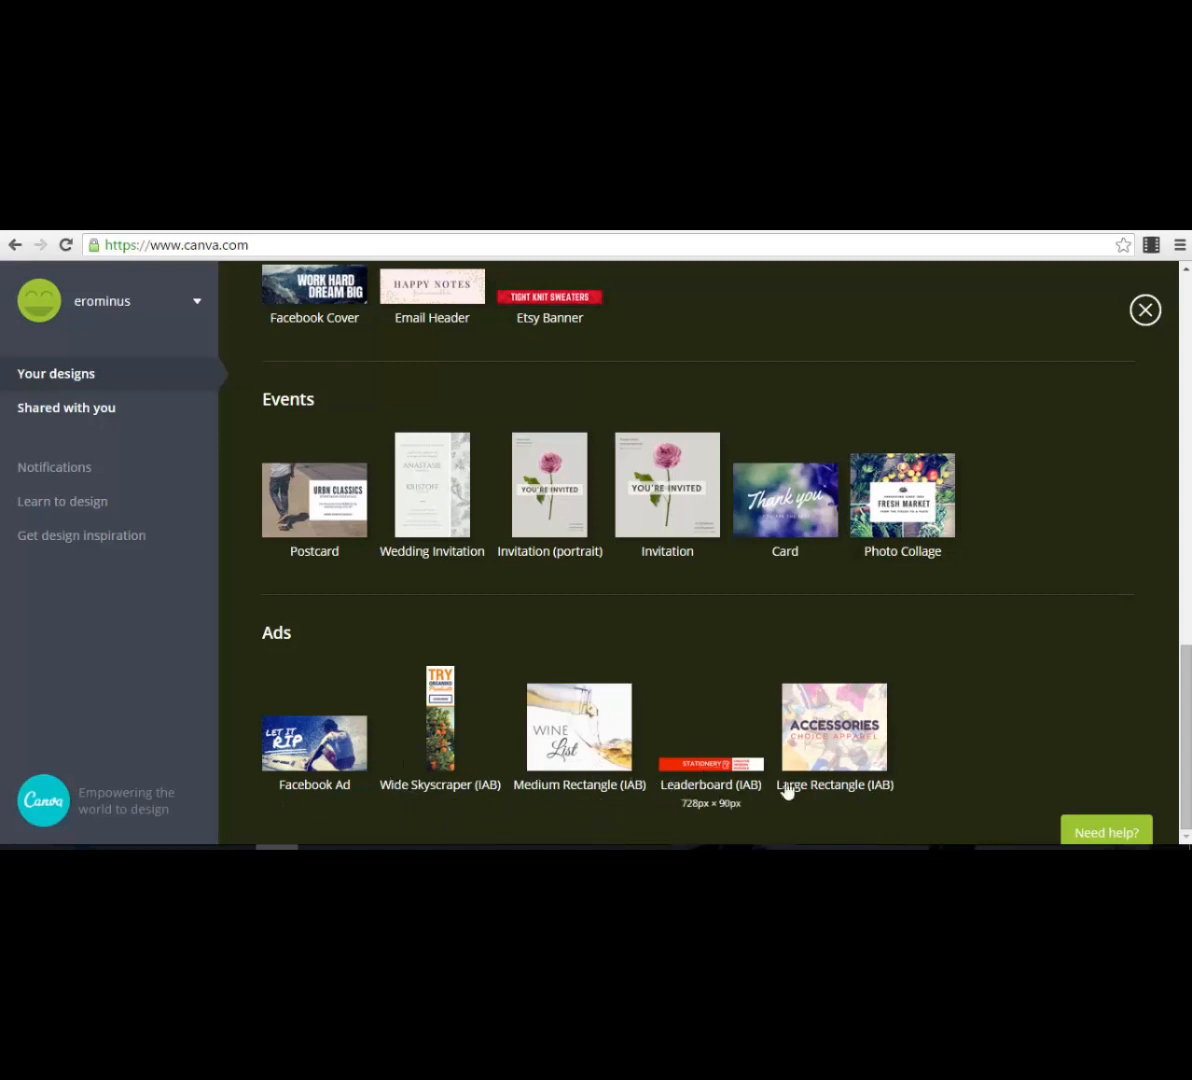
# - Start a new Facebook Ad design and apply the free Wine List layout to its page
pyautogui.click(312, 750)
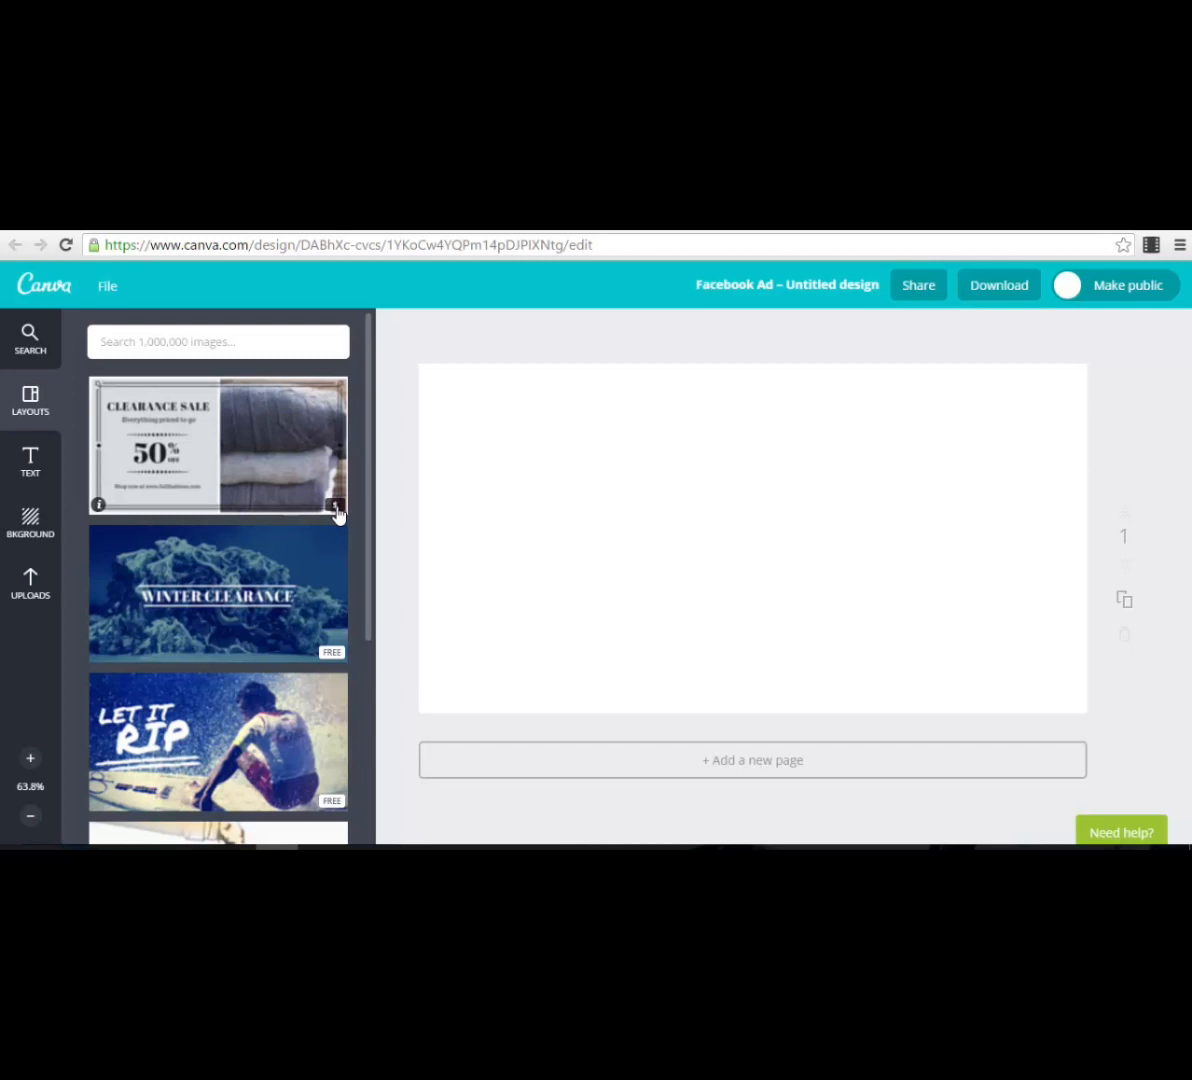
pyautogui.scroll(-1, 247, 590)
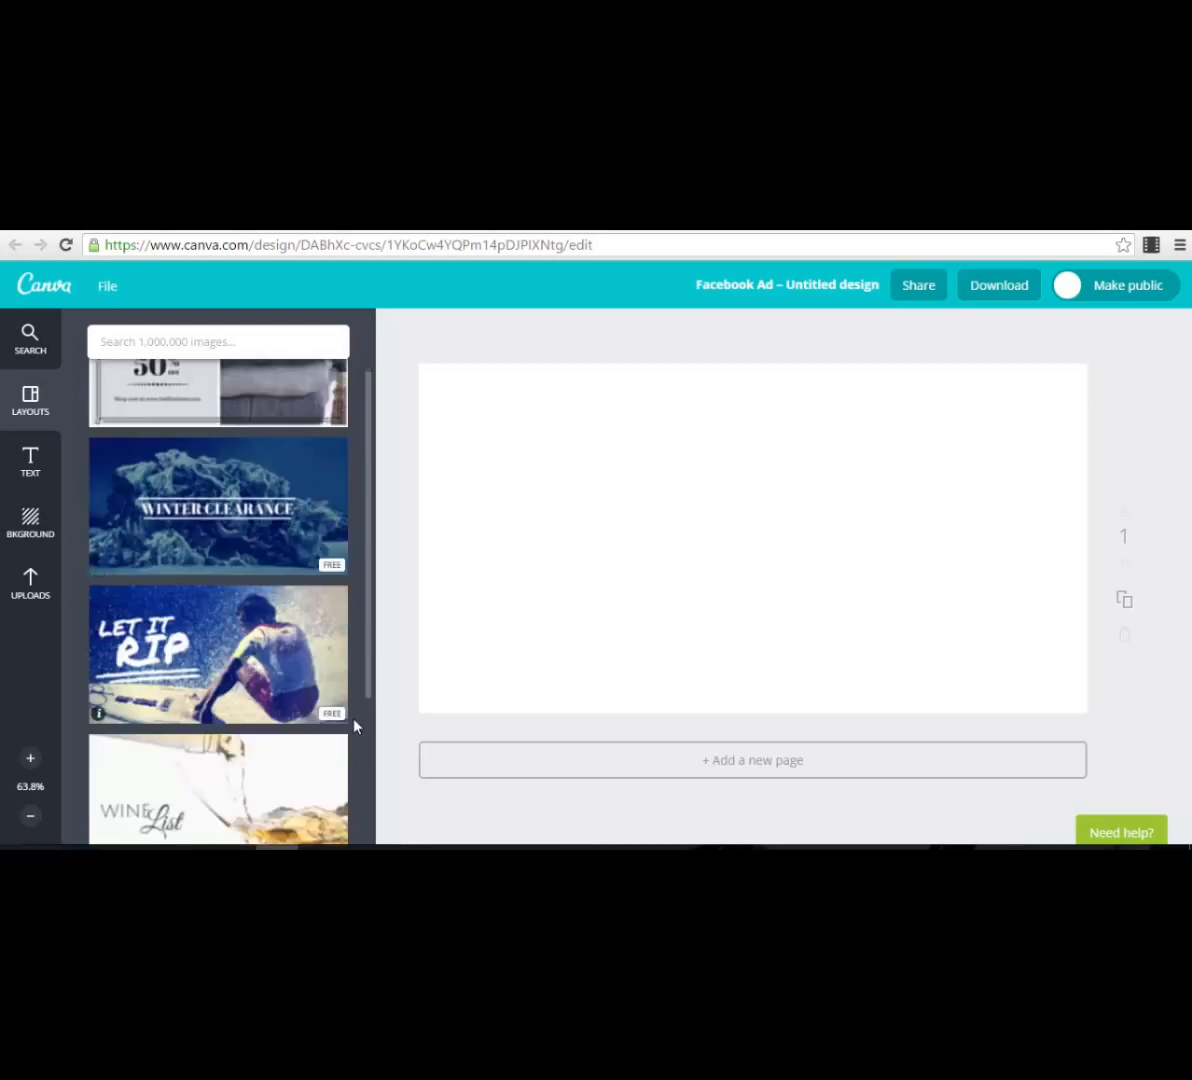
pyautogui.scroll(-2, 355, 650)
pyautogui.scroll(-1, 265, 650)
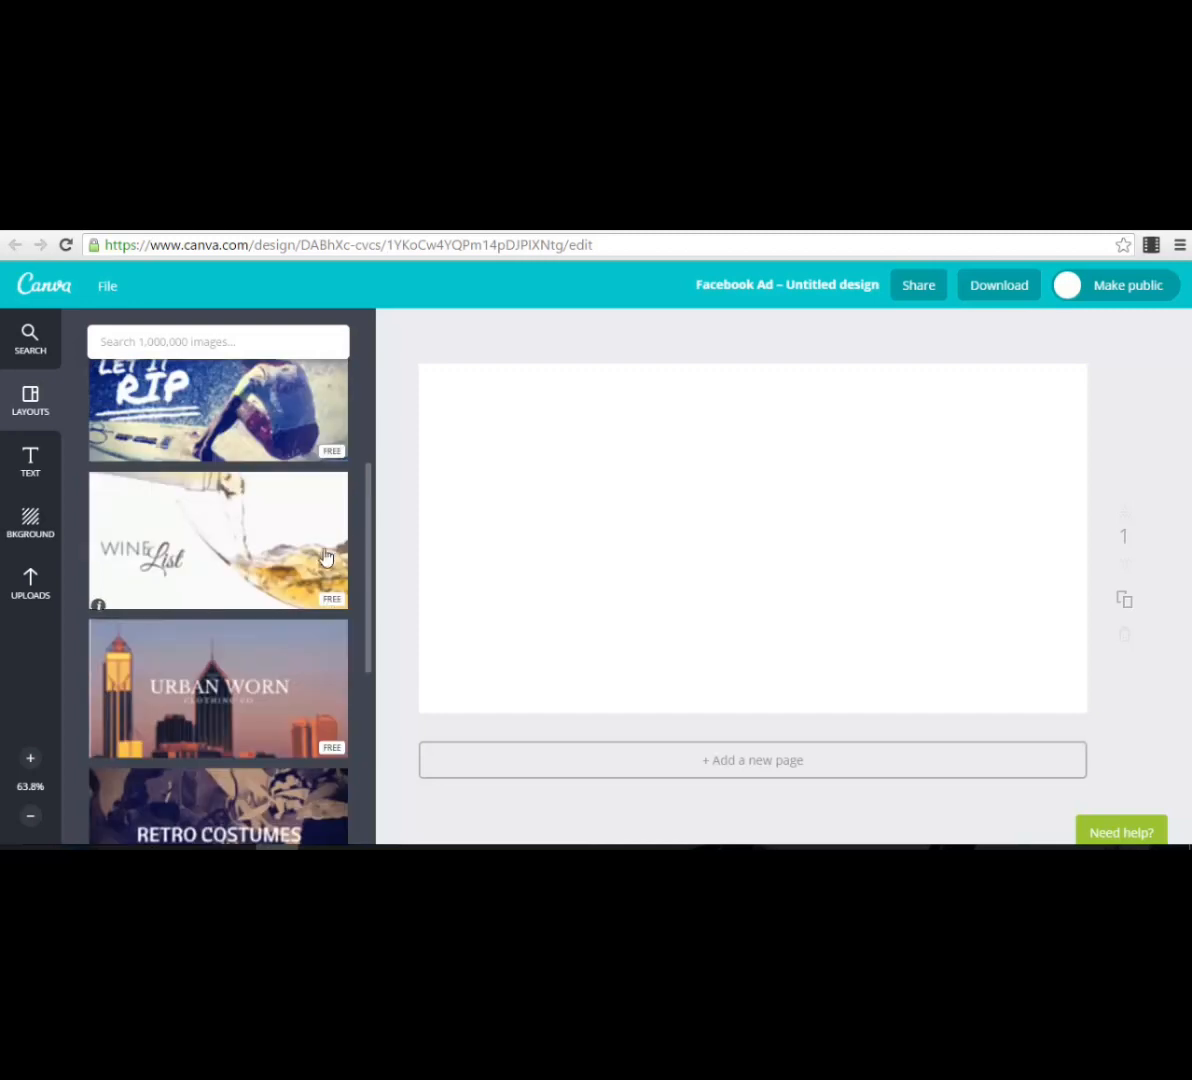
pyautogui.scroll(-1, 240, 540)
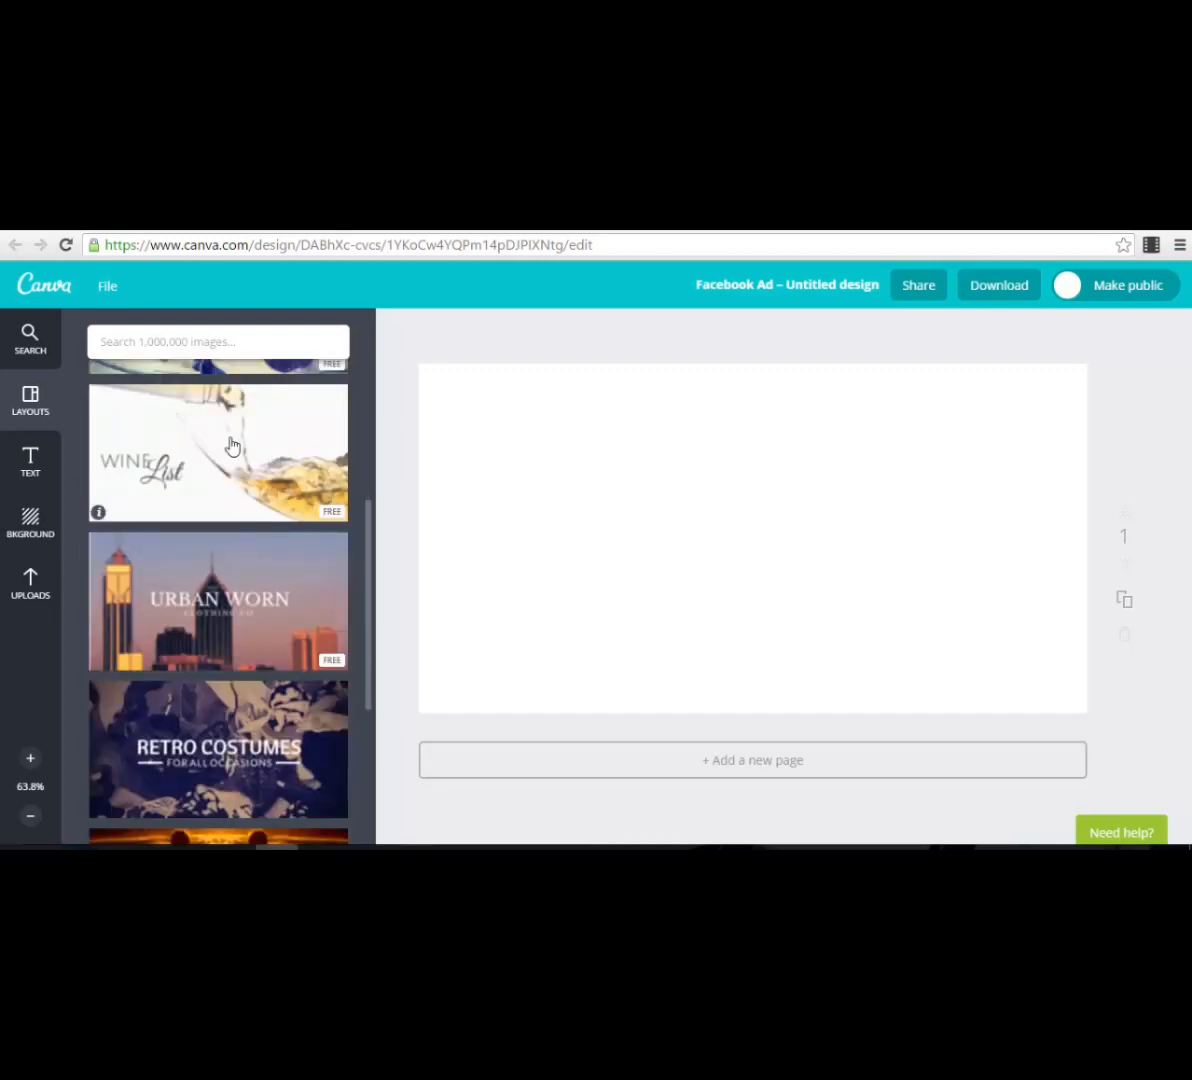
pyautogui.click(308, 490)
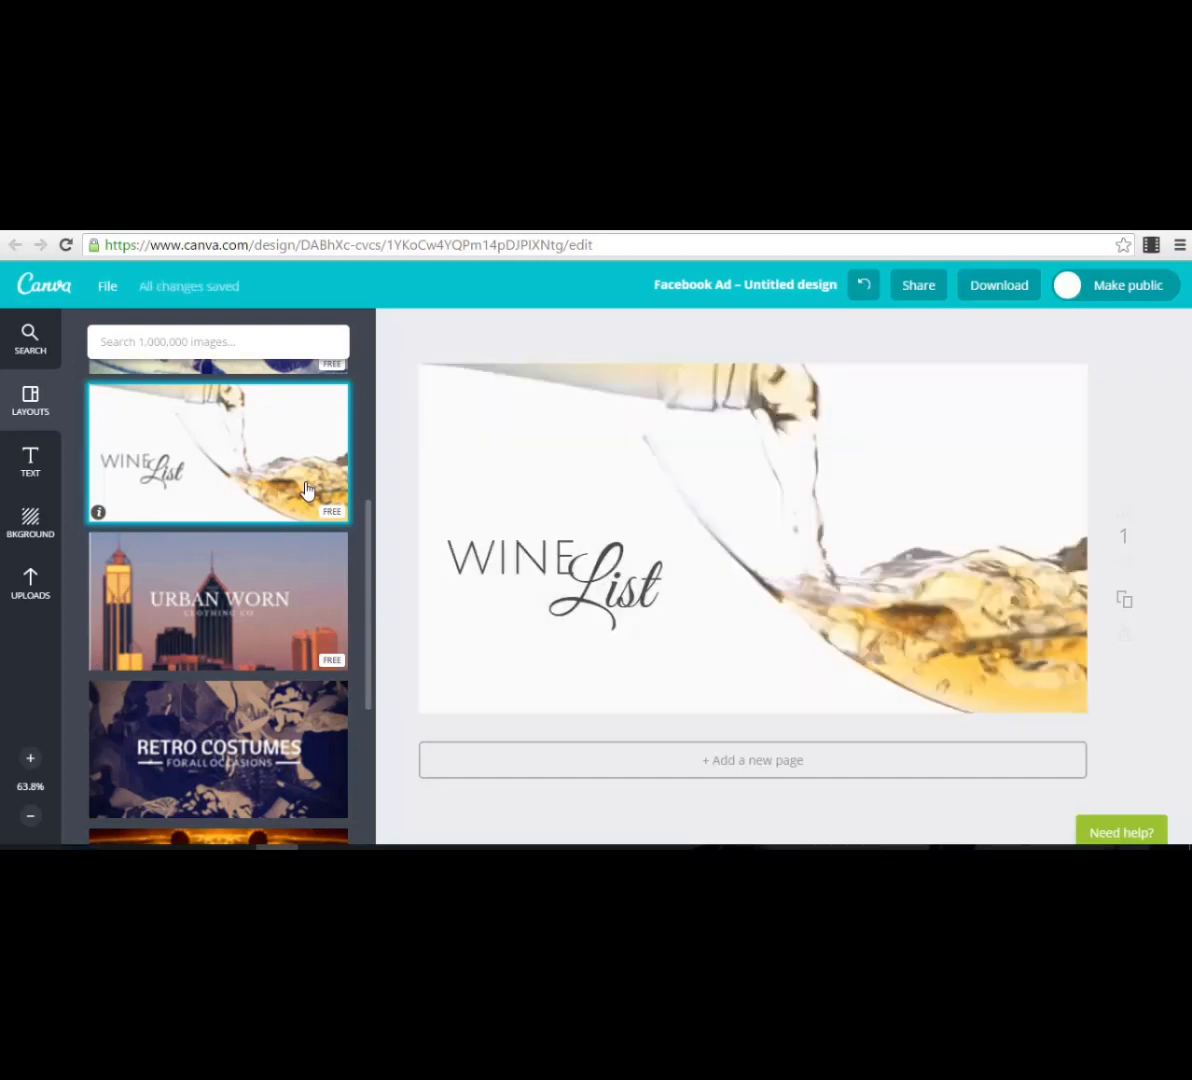
# - Examine the text formatting options for the WINE heading and select the List text beside it
pyautogui.click(476, 556)
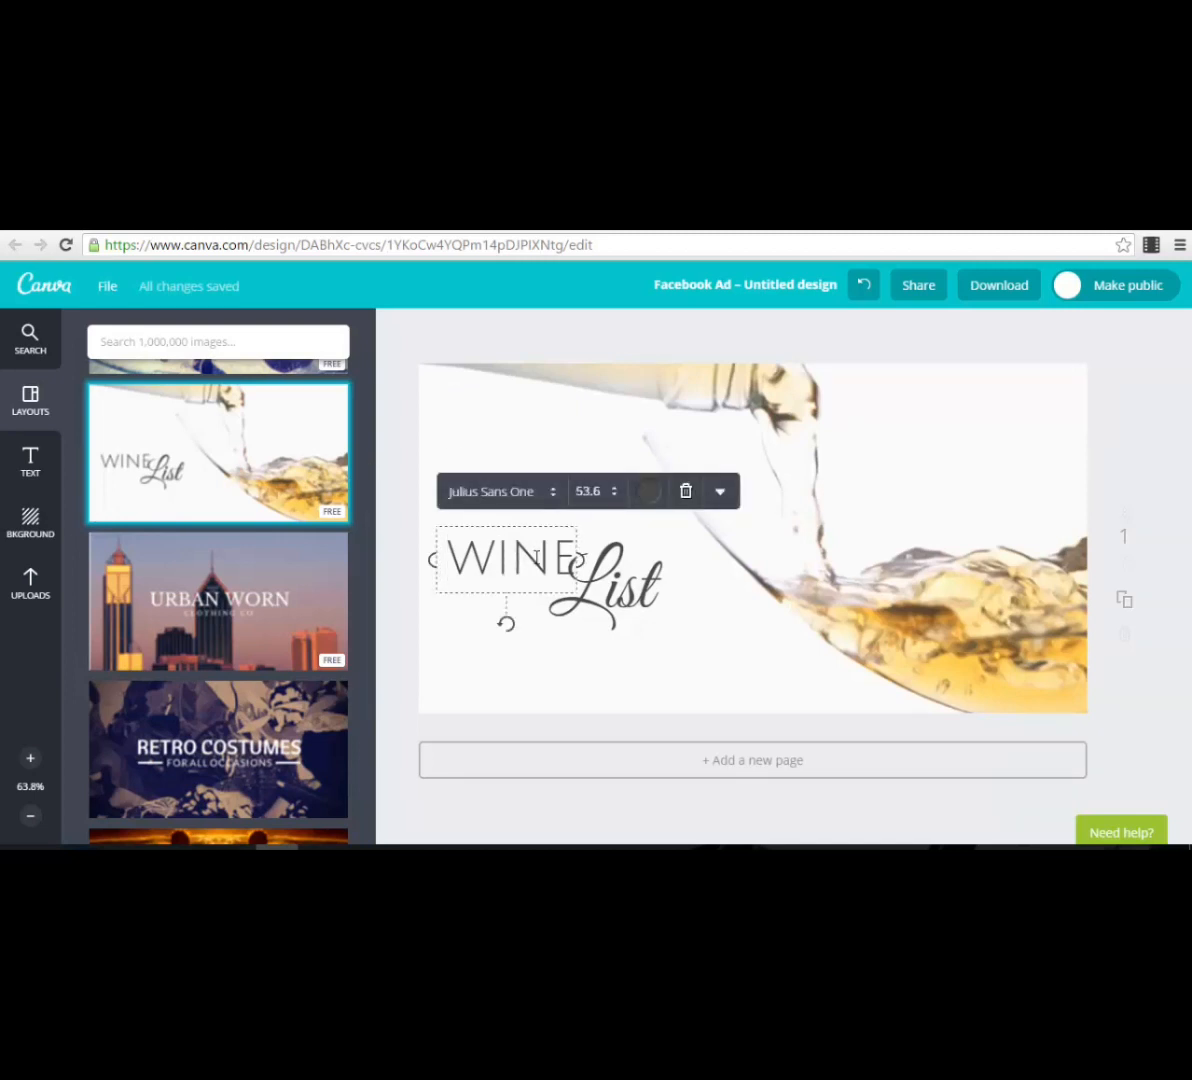
pyautogui.moveTo(456, 562); pyautogui.dragTo(574, 562)
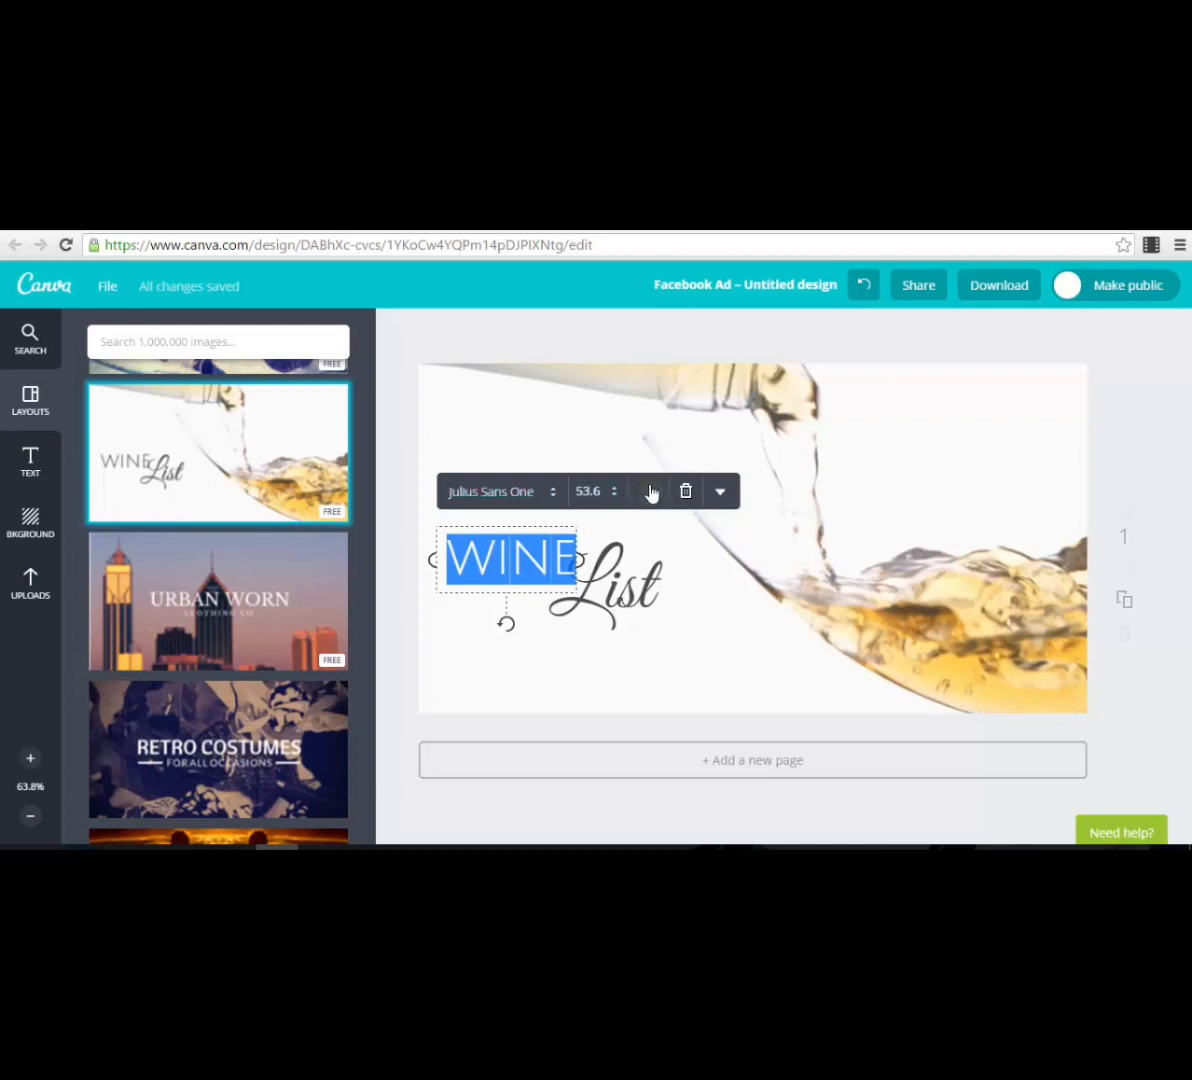
pyautogui.click(720, 494)
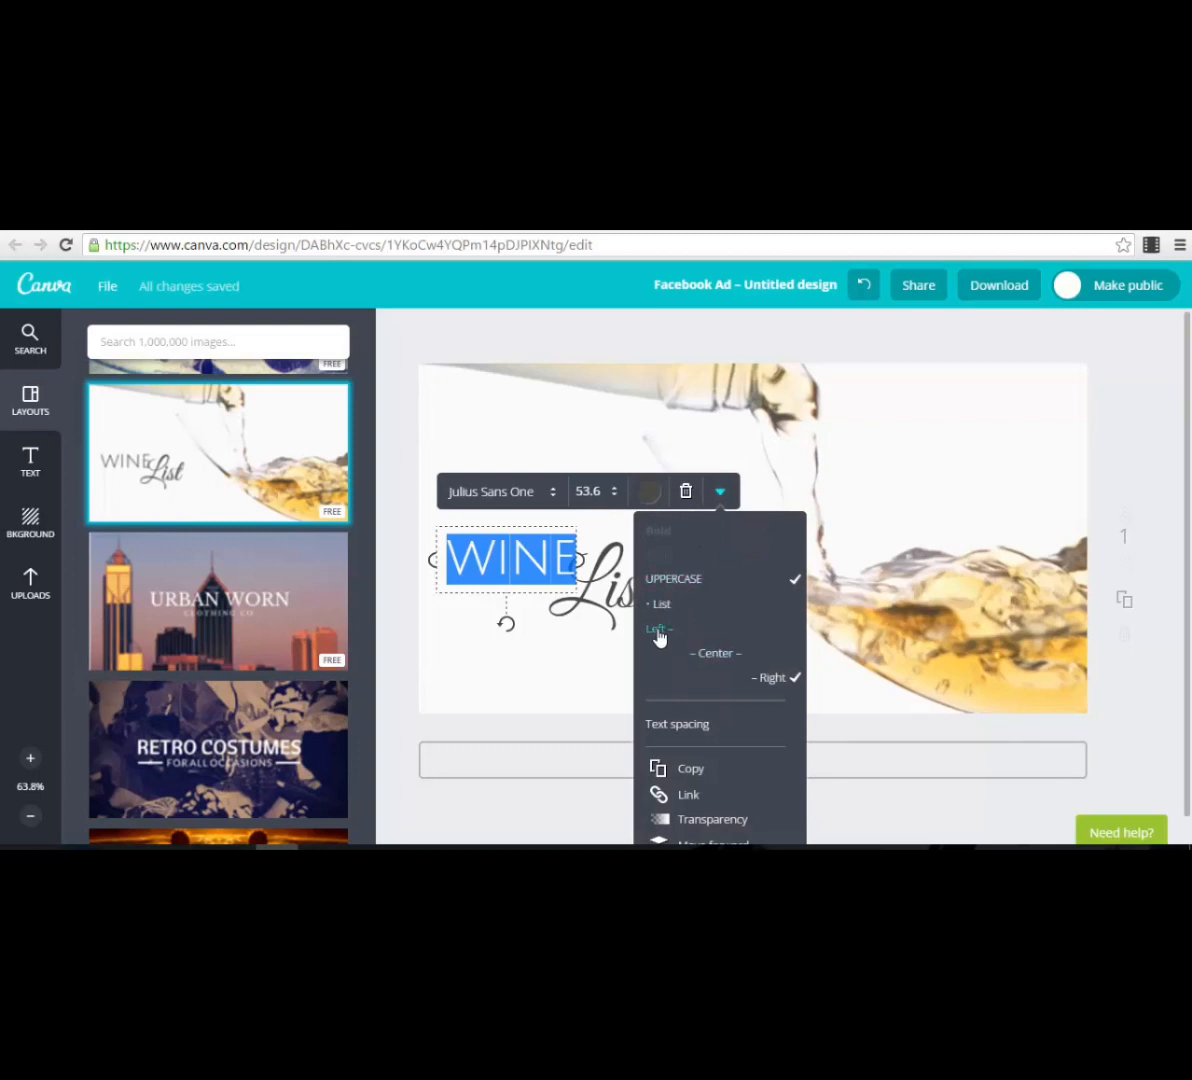
pyautogui.scroll(-1, 764, 690)
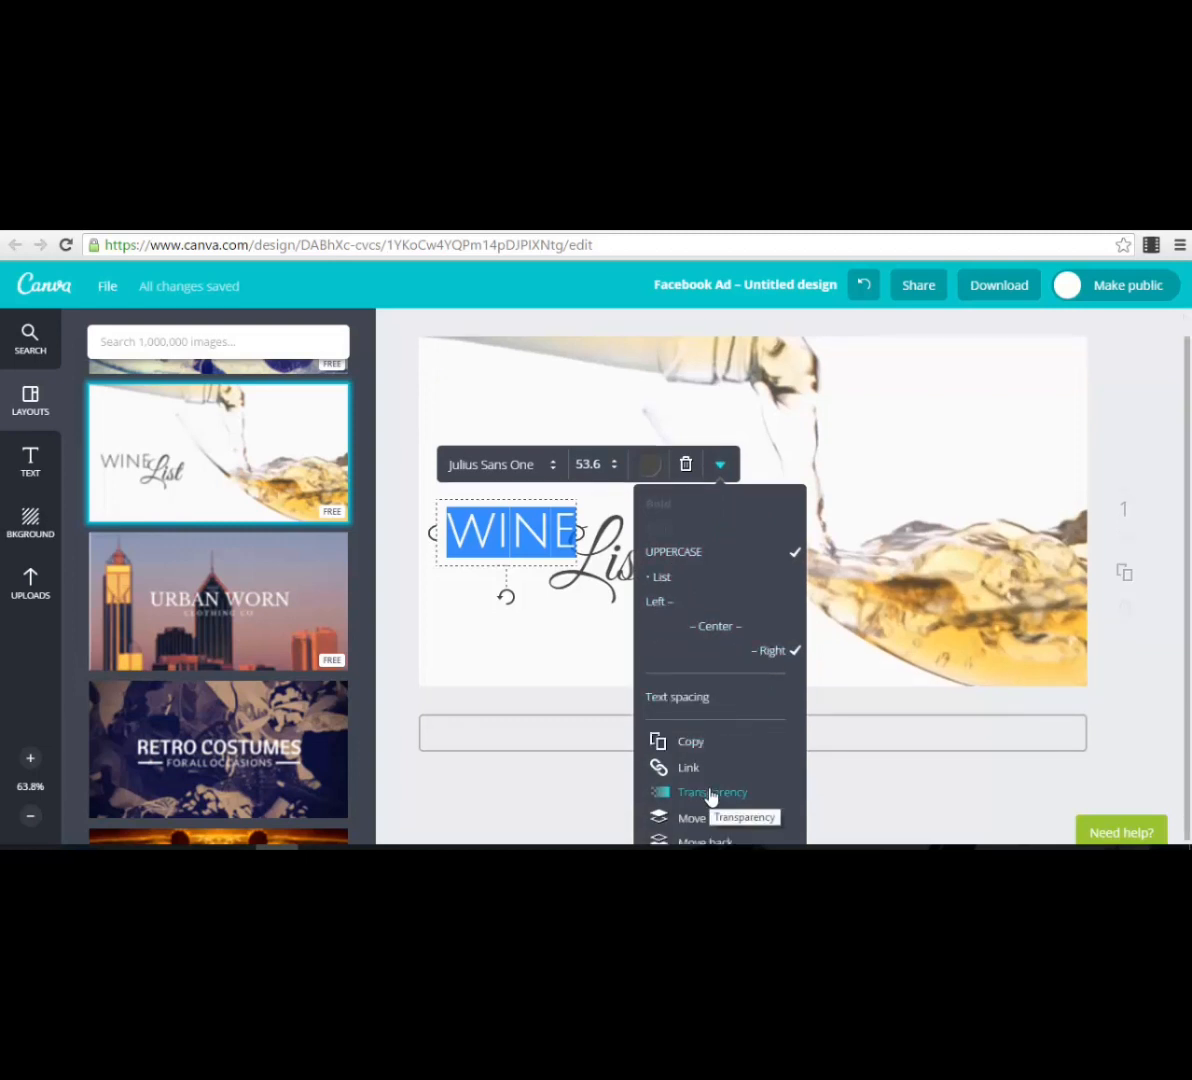
pyautogui.click(600, 580)
pyautogui.click(590, 558)
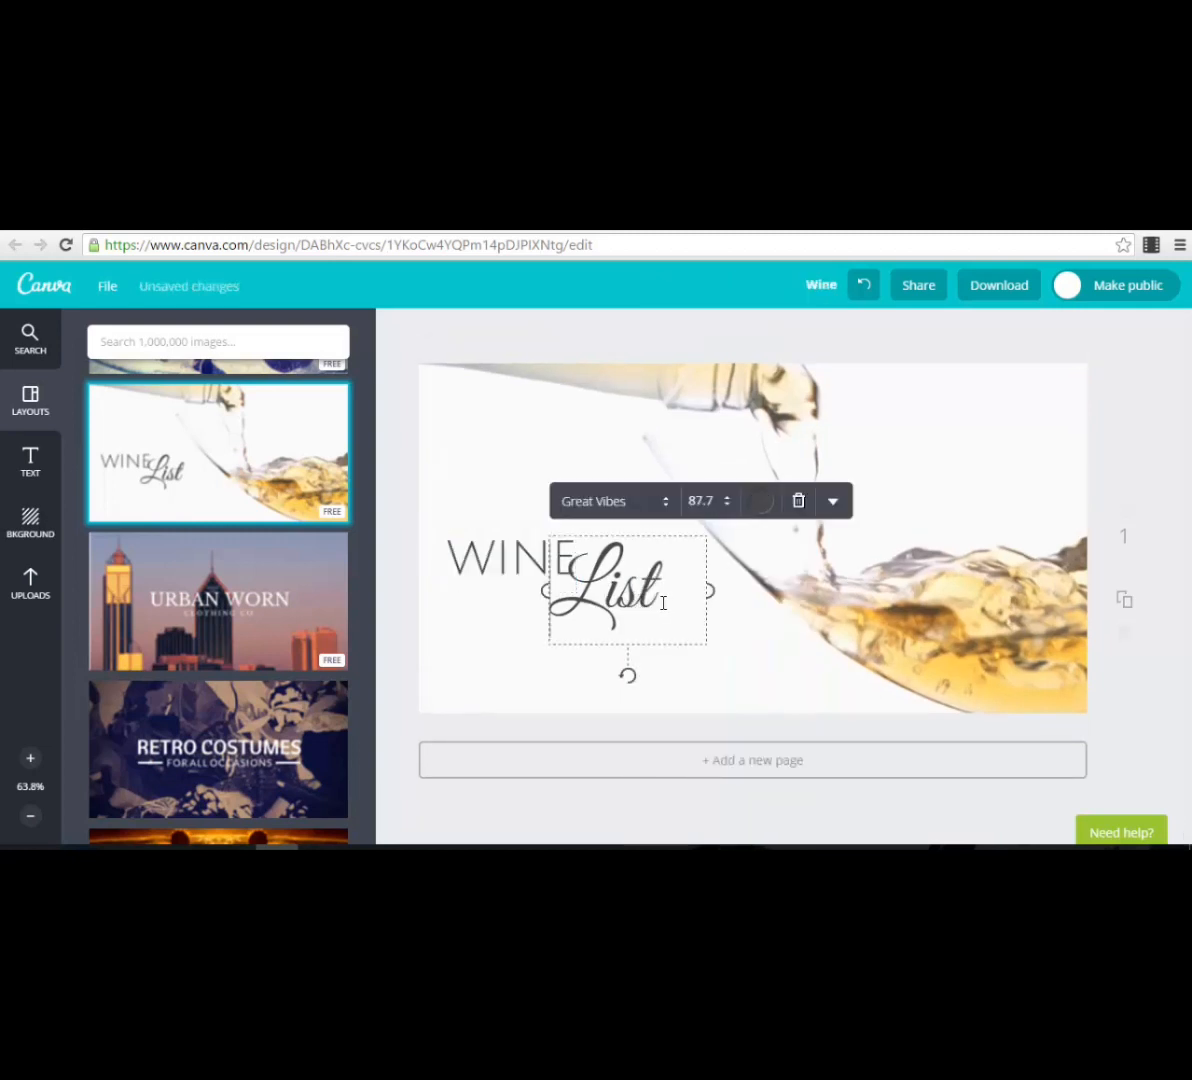
# - Apply the Retro photo filter to the wine background image
pyautogui.click(756, 670)
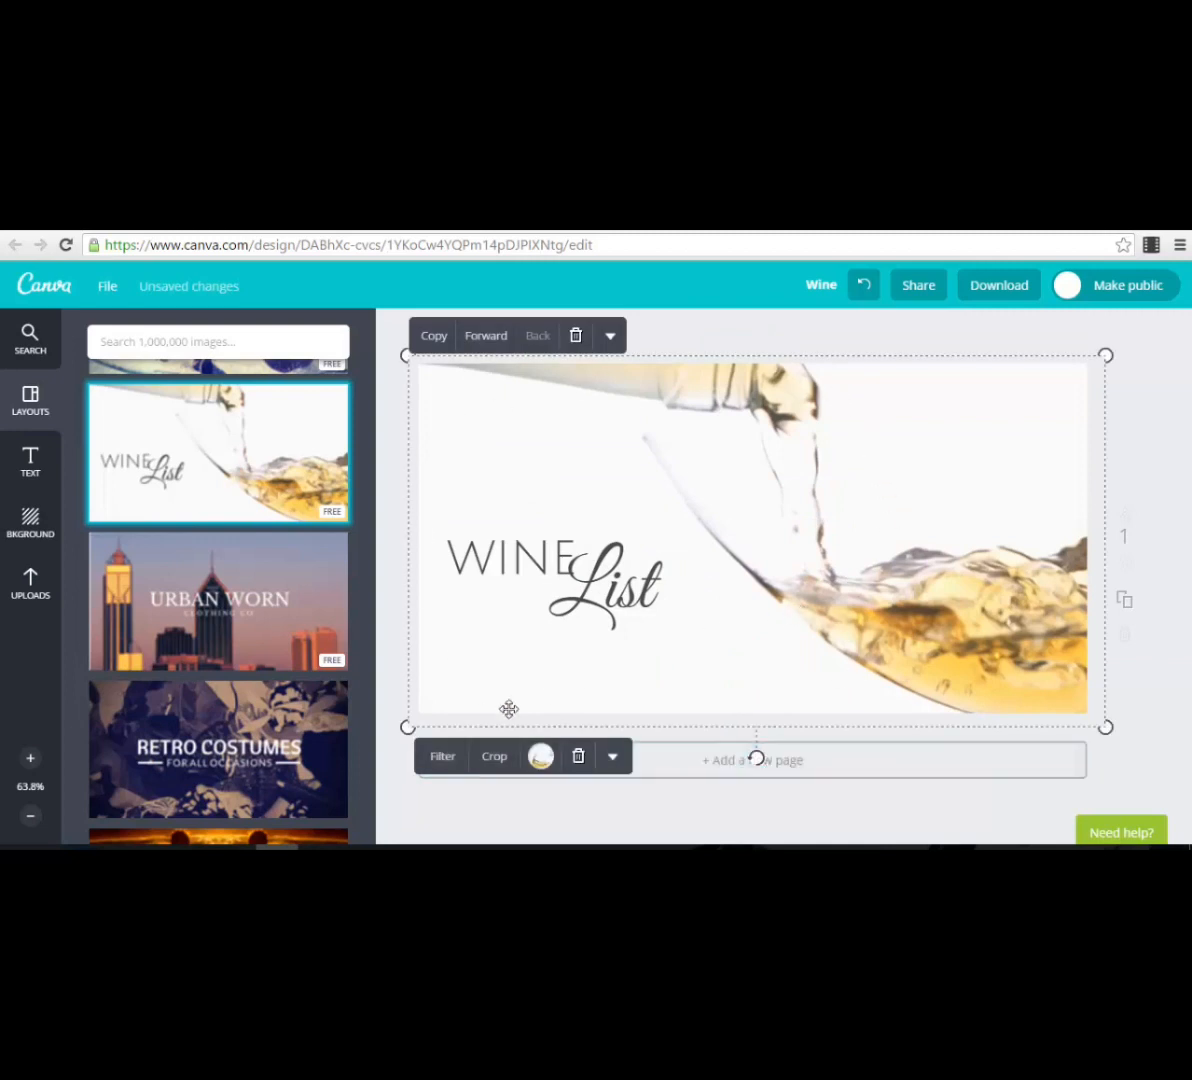
pyautogui.click(444, 760)
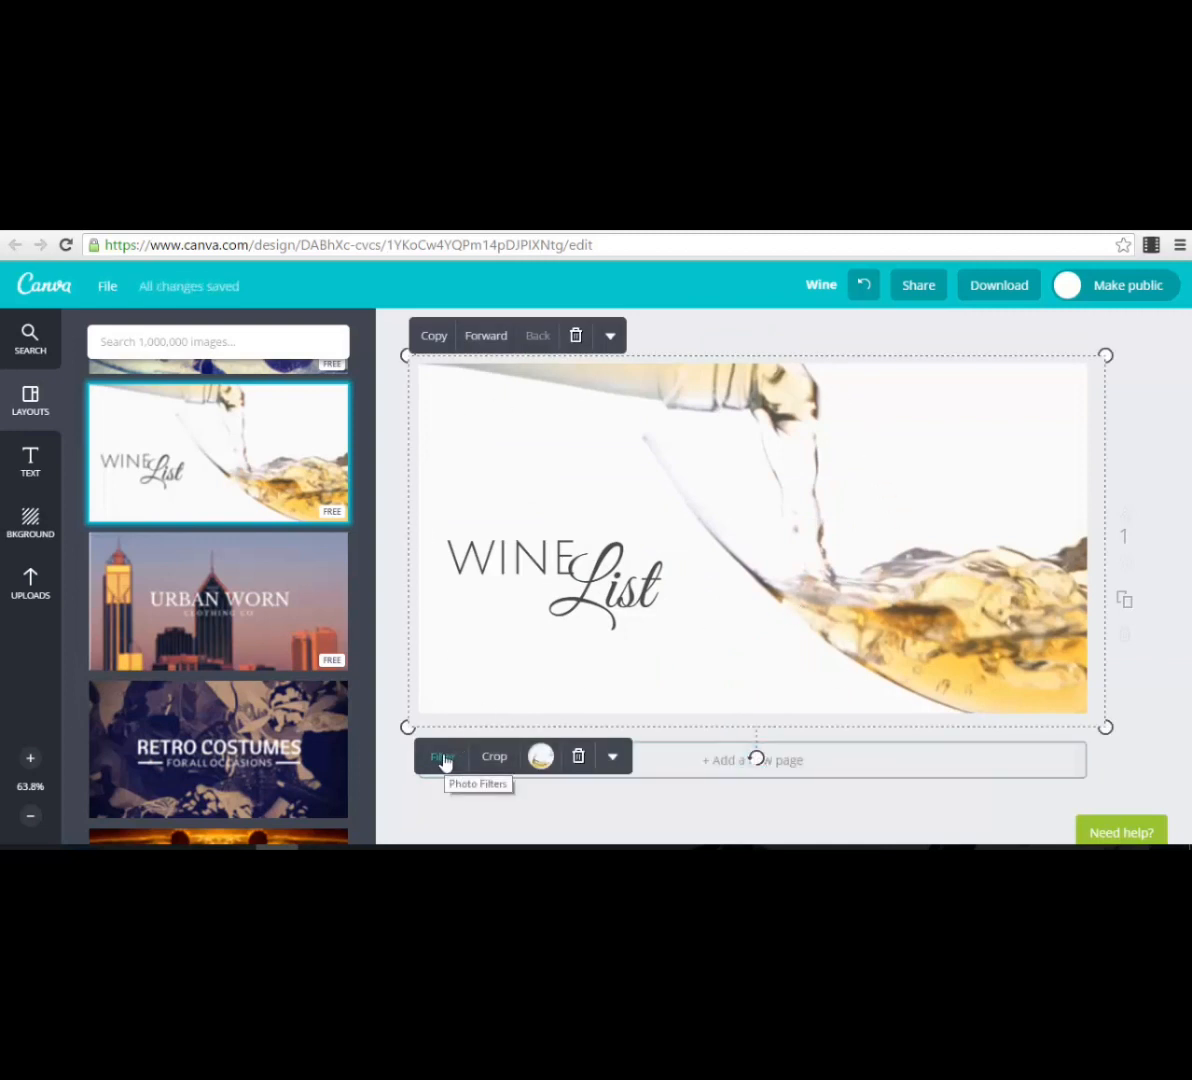
pyautogui.click(444, 762)
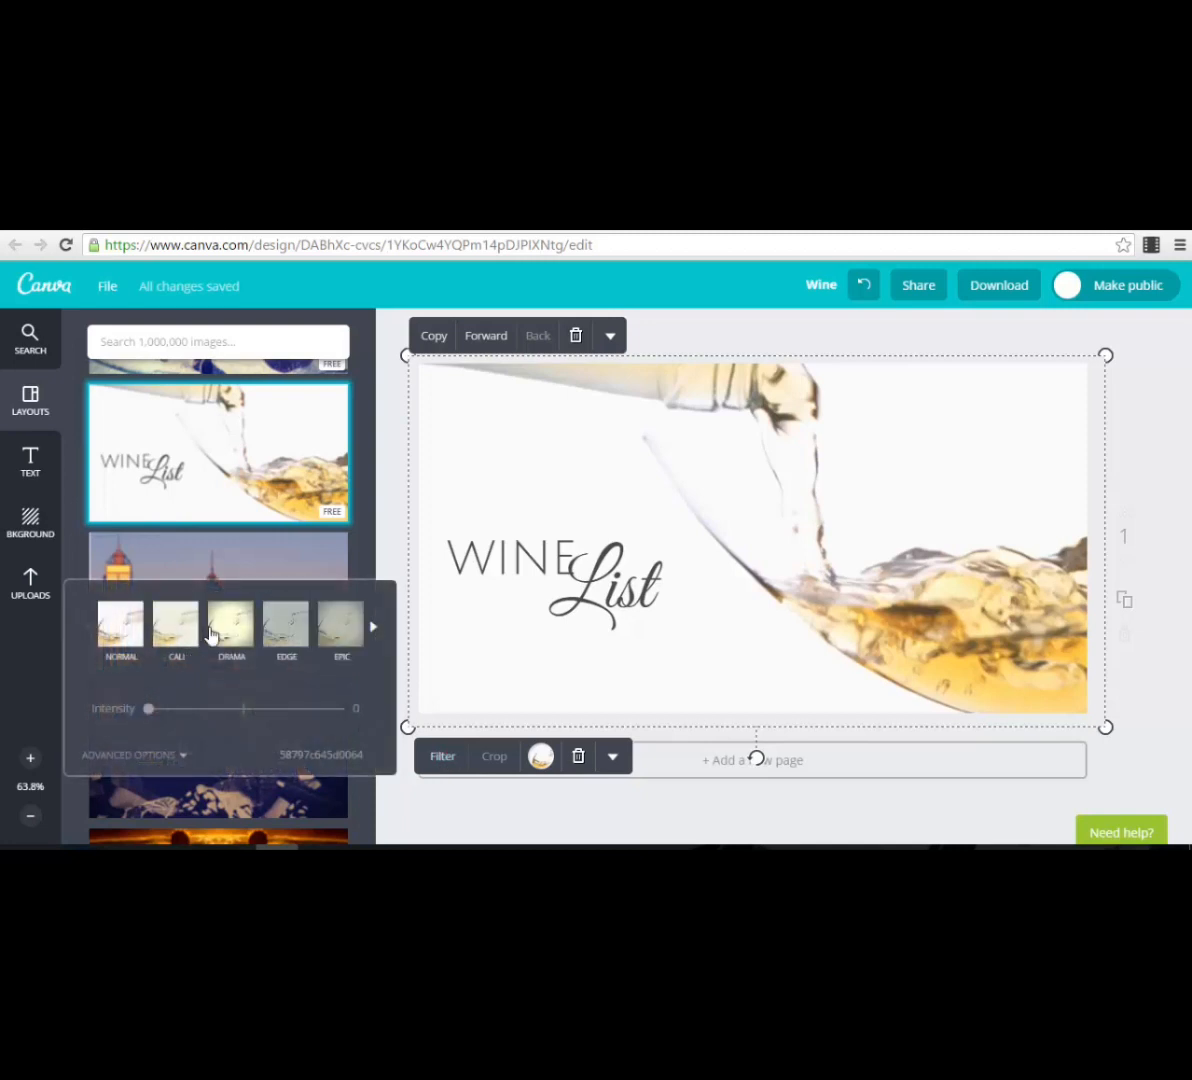
pyautogui.click(373, 627)
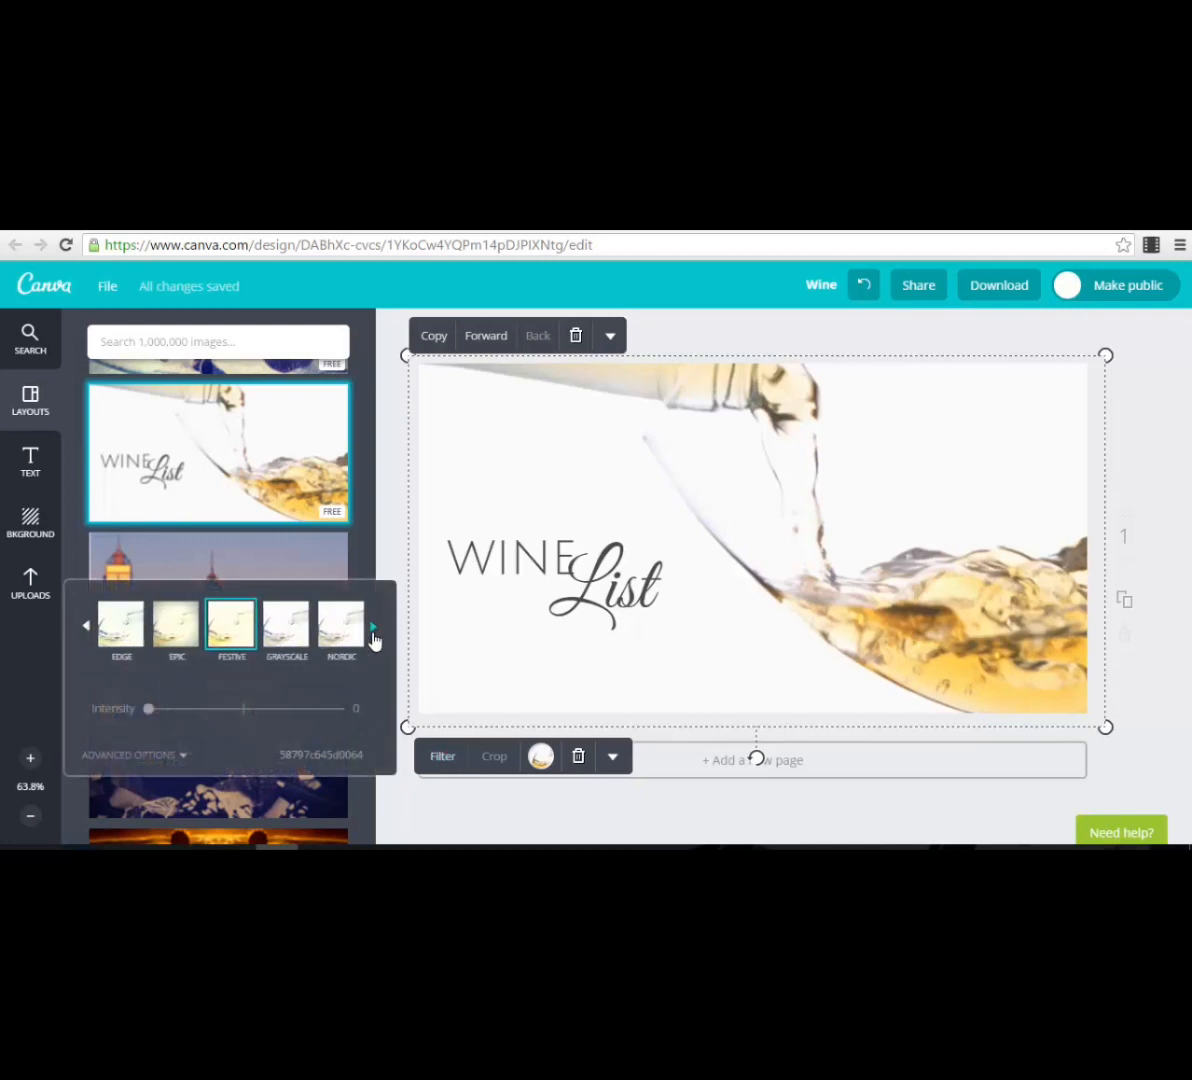
pyautogui.click(373, 627)
pyautogui.click(243, 628)
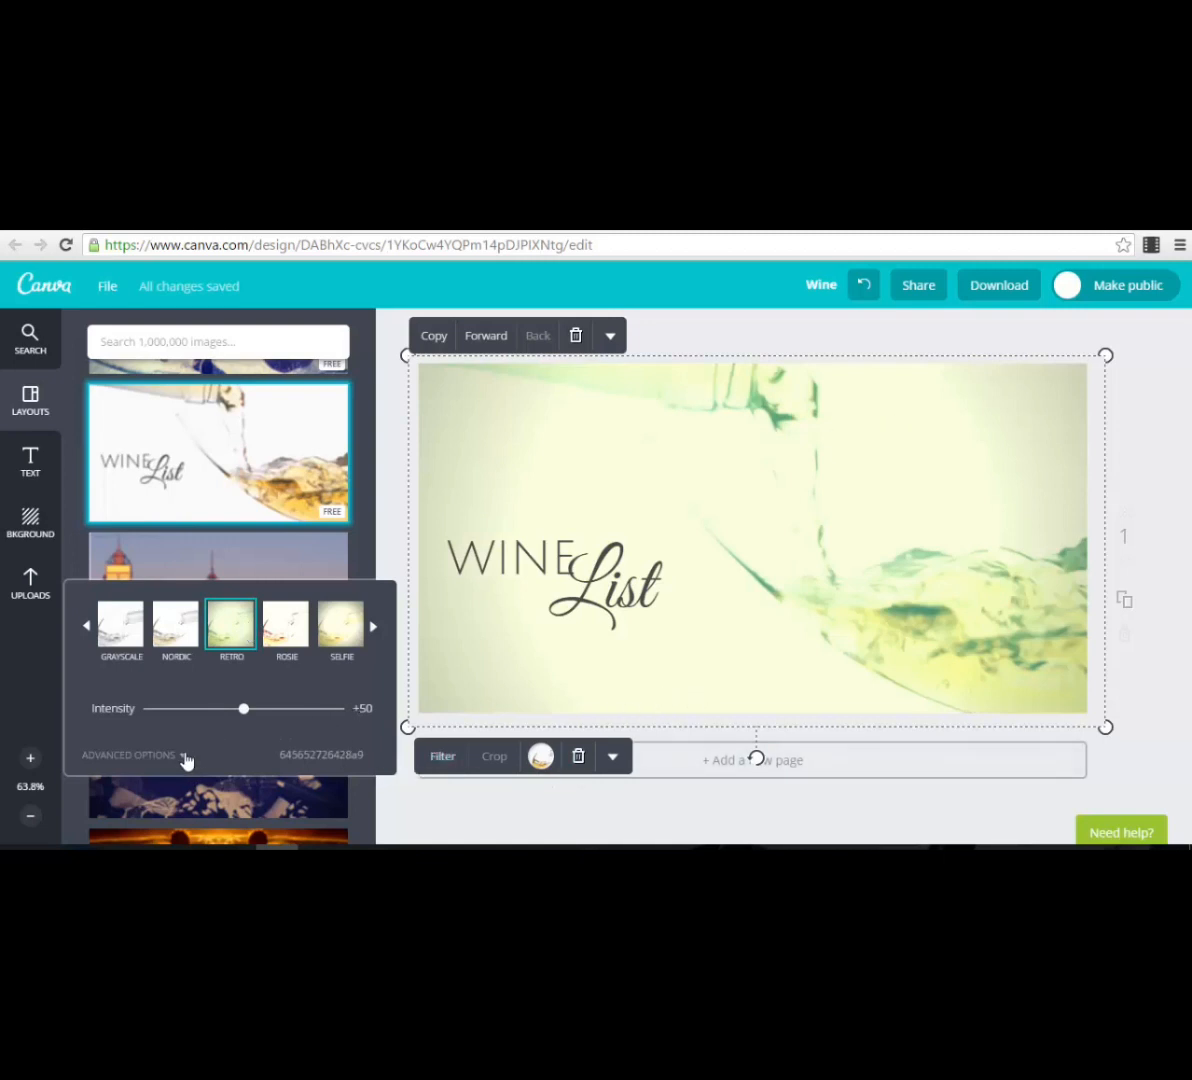
# - Fine-tune the wine image's filter with vignette set to +93 and blur to +22
pyautogui.click(183, 756)
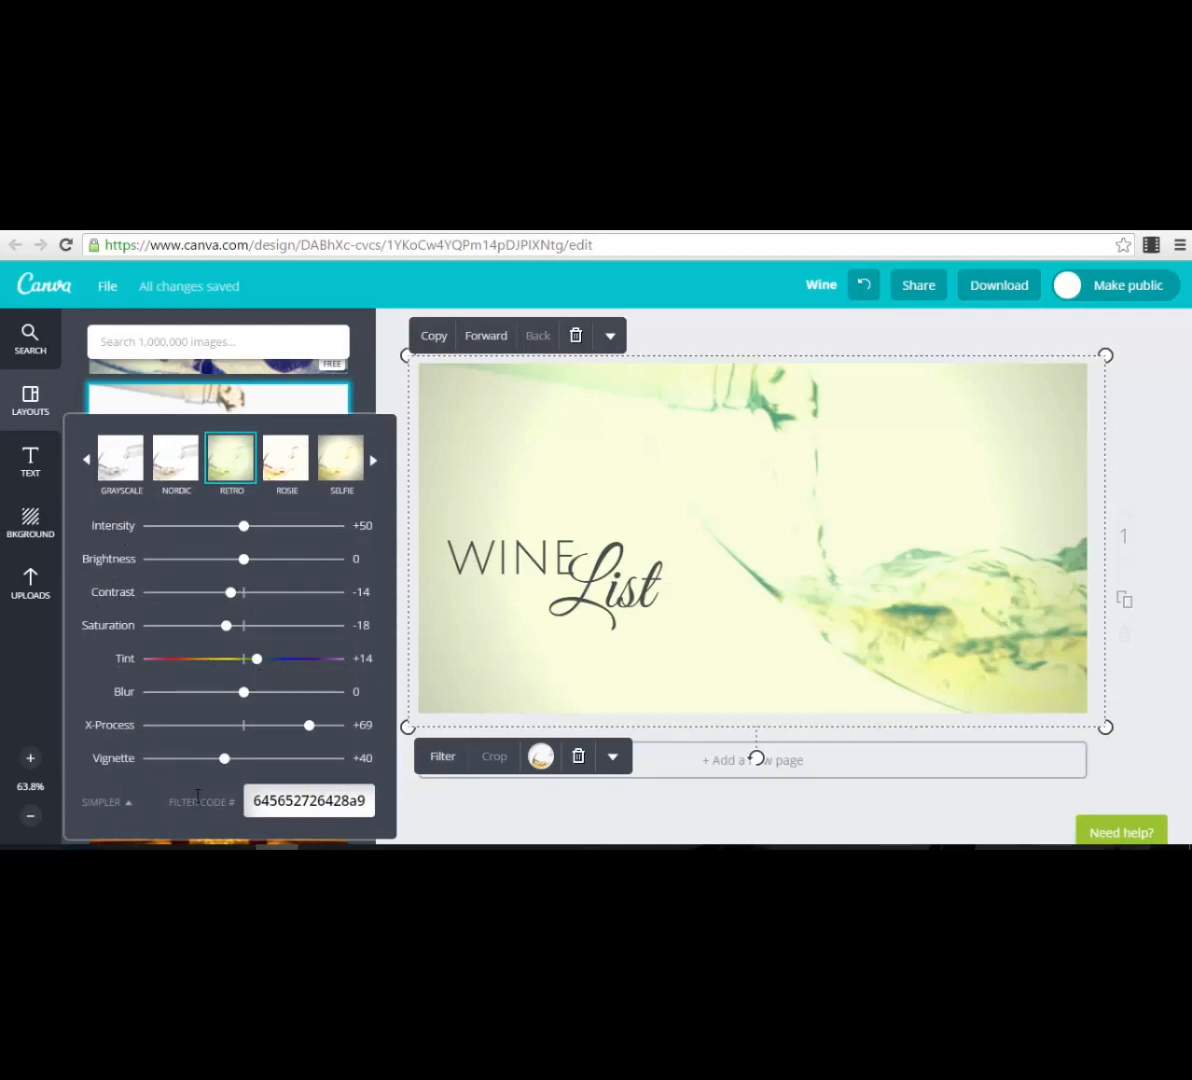
pyautogui.moveTo(226, 766); pyautogui.dragTo(328, 770)
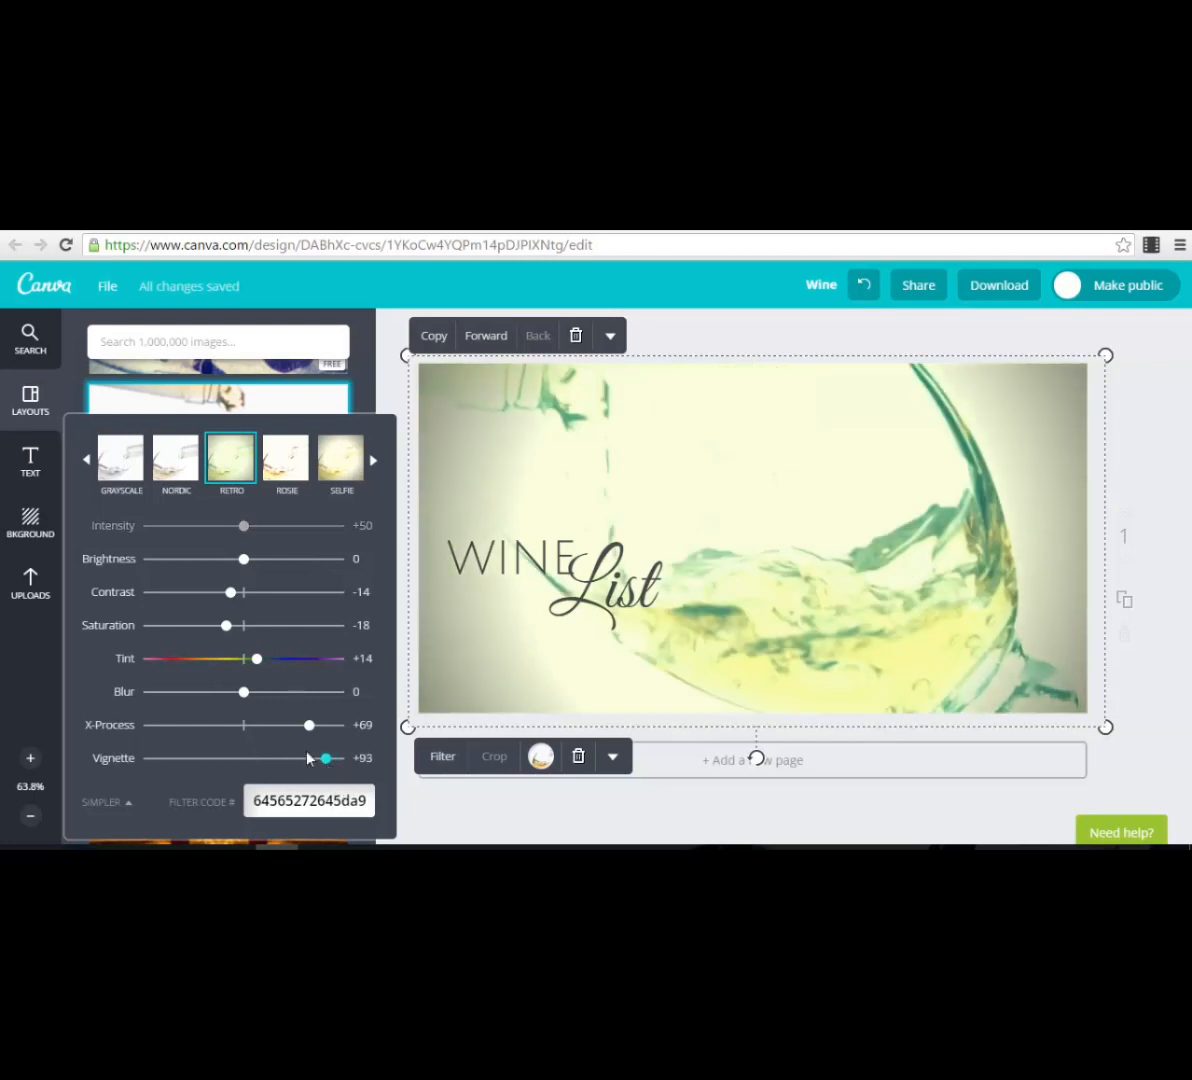
pyautogui.moveTo(247, 704)
pyautogui.mouseDown()
pyautogui.moveTo(298, 710)
pyautogui.moveTo(266, 707)
pyautogui.mouseUp()
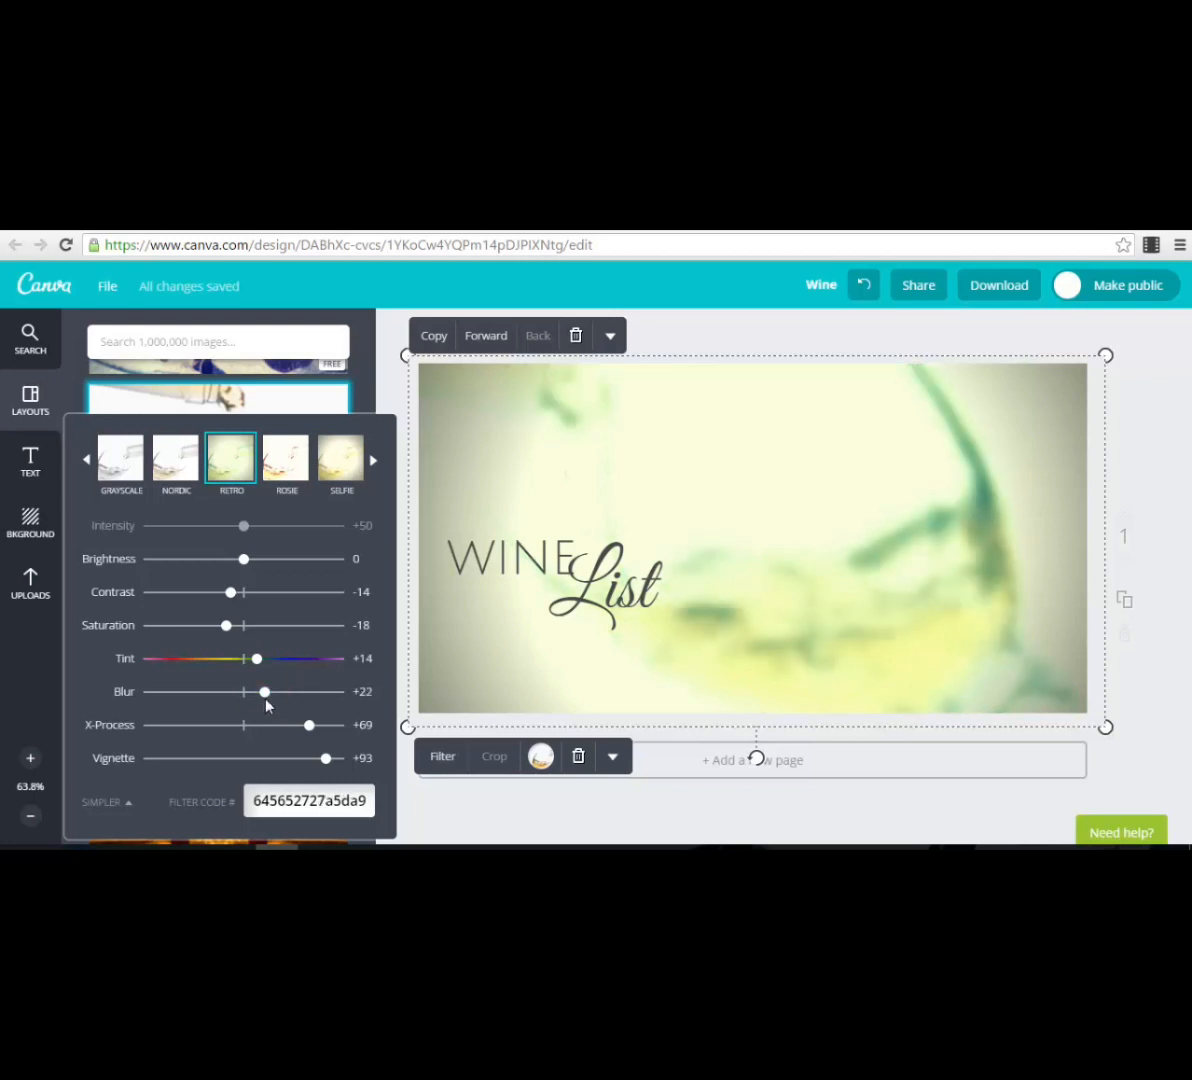
pyautogui.click(1151, 637)
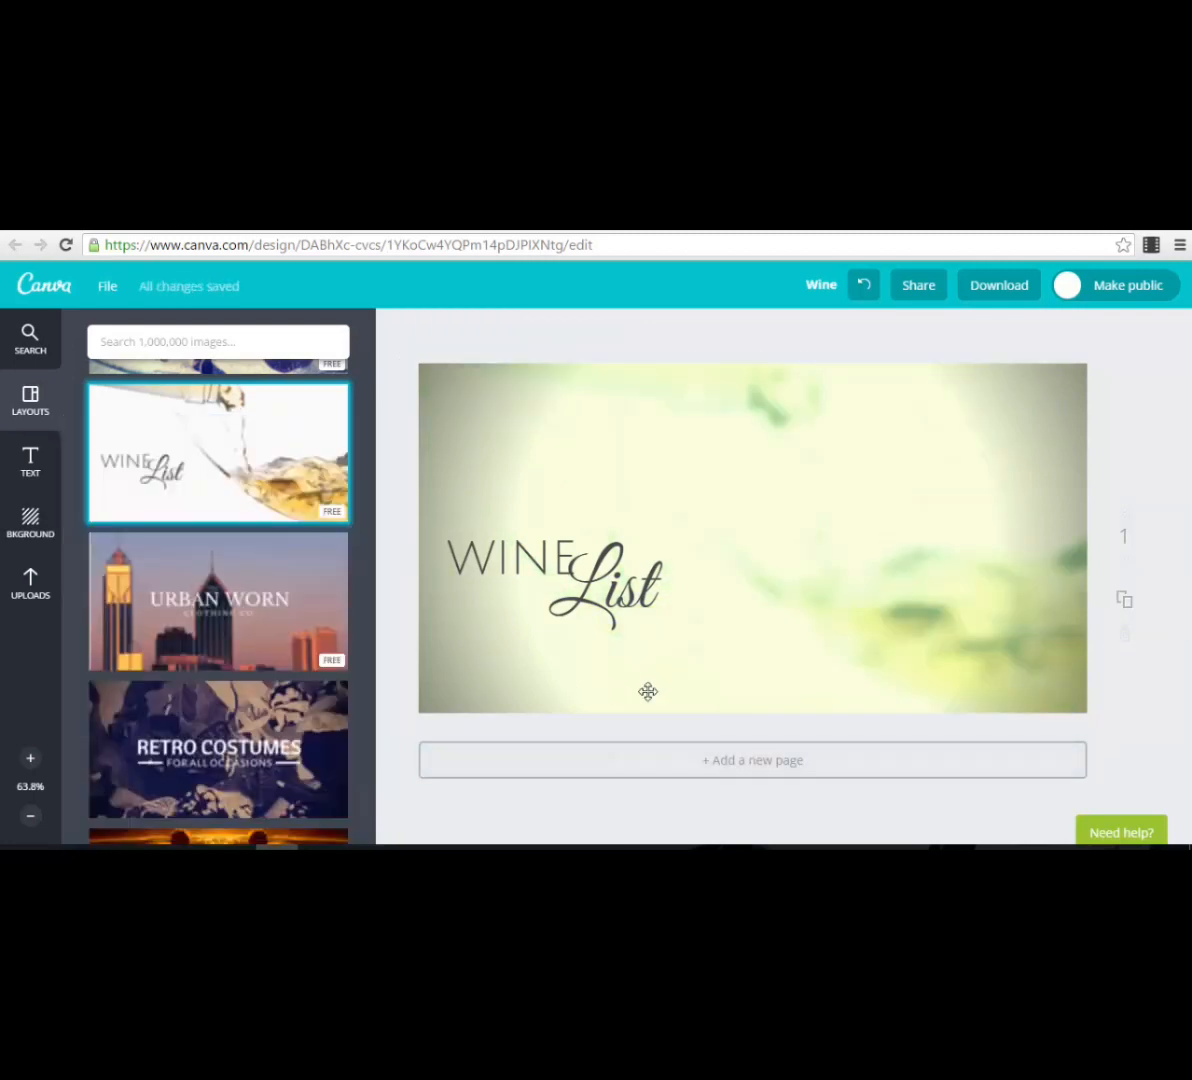
# - Examine the flip and colour options available for the wine background image
pyautogui.click(859, 555)
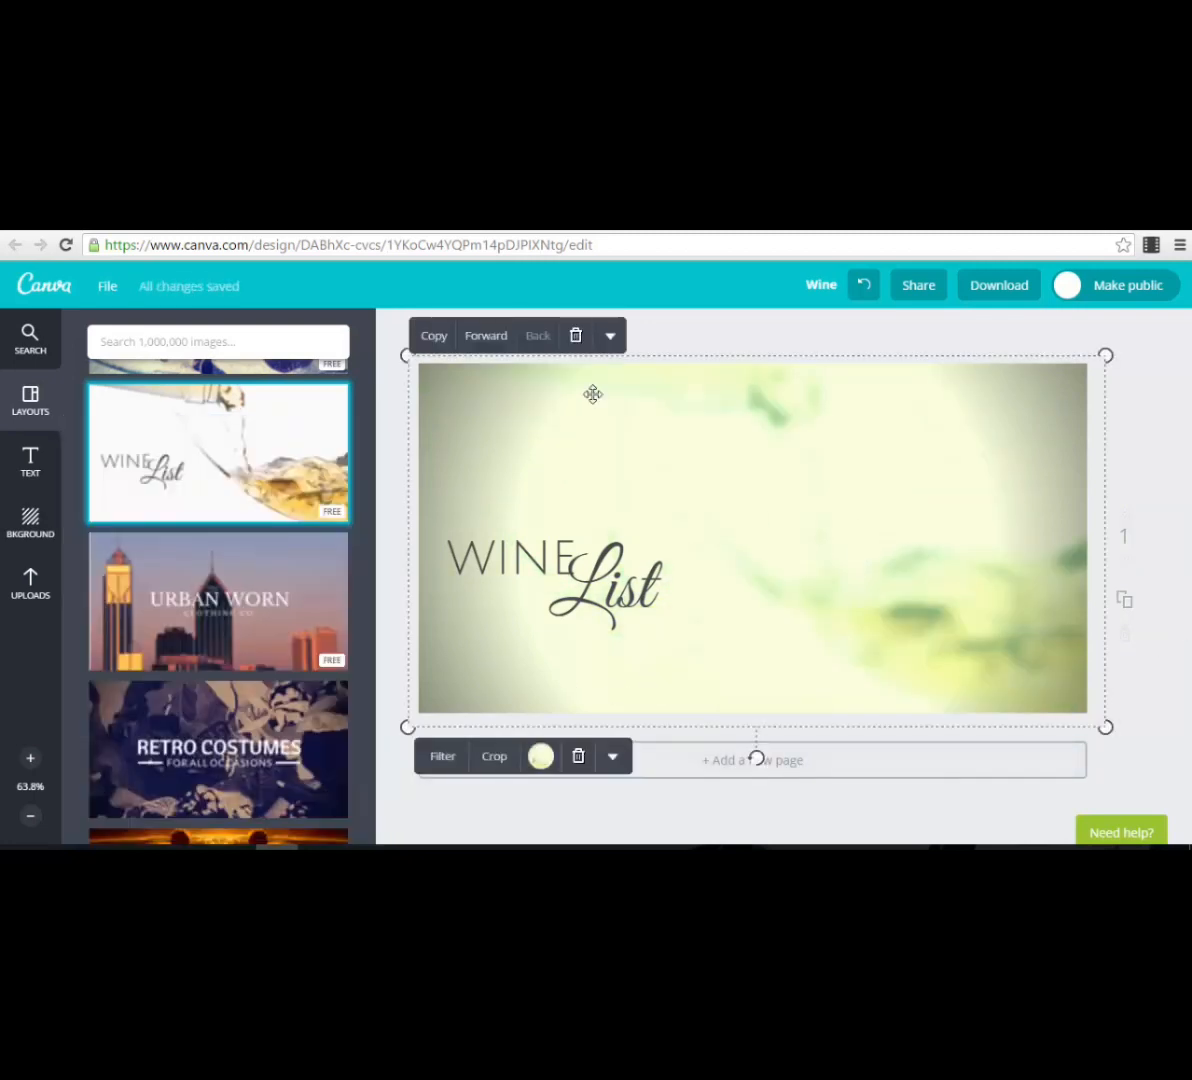
pyautogui.click(615, 766)
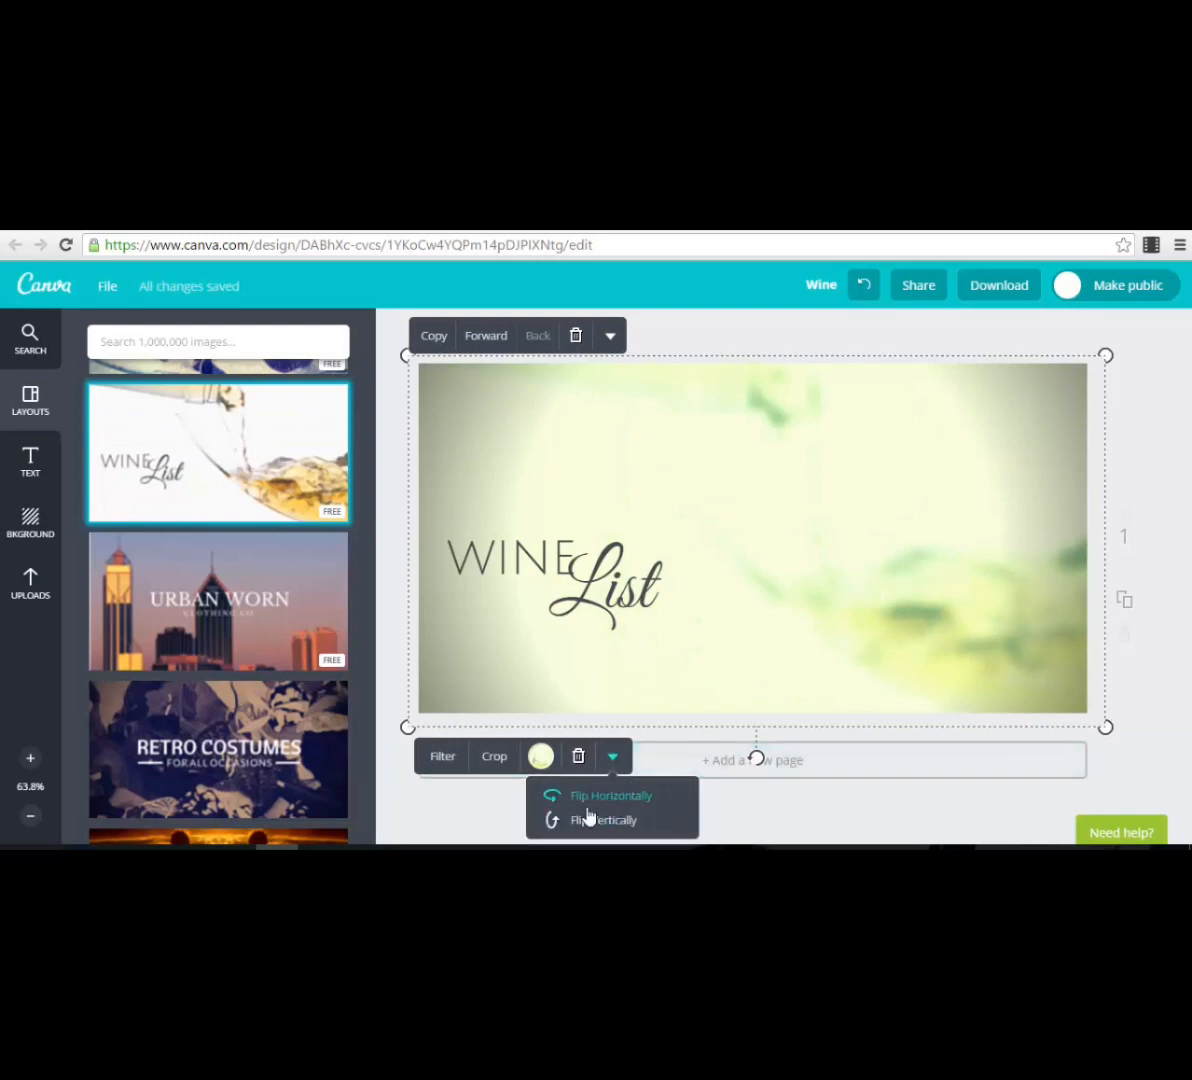
pyautogui.click(541, 757)
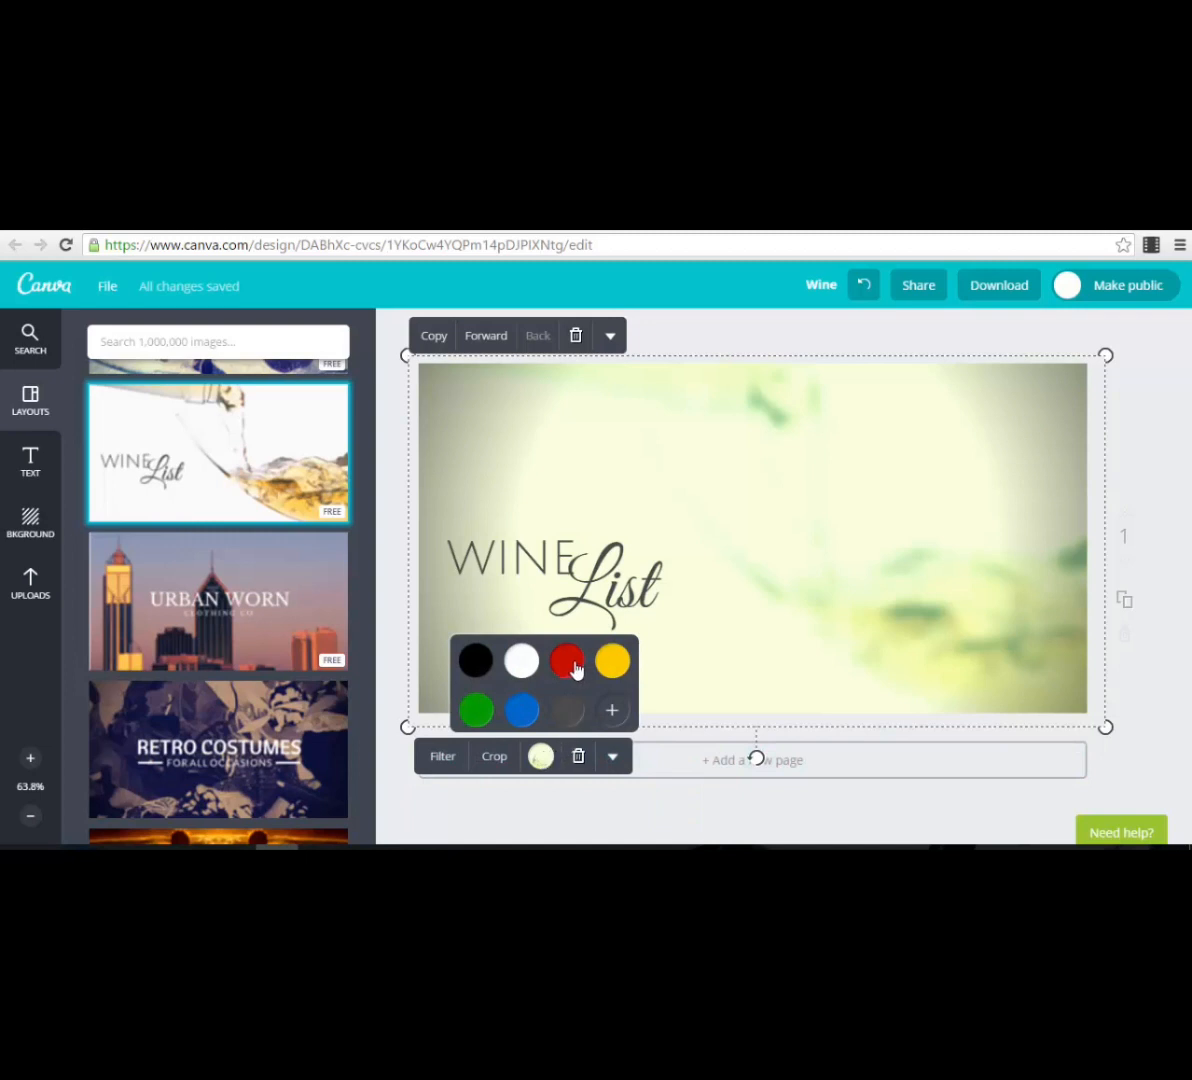
pyautogui.click(617, 713)
pyautogui.click(1166, 716)
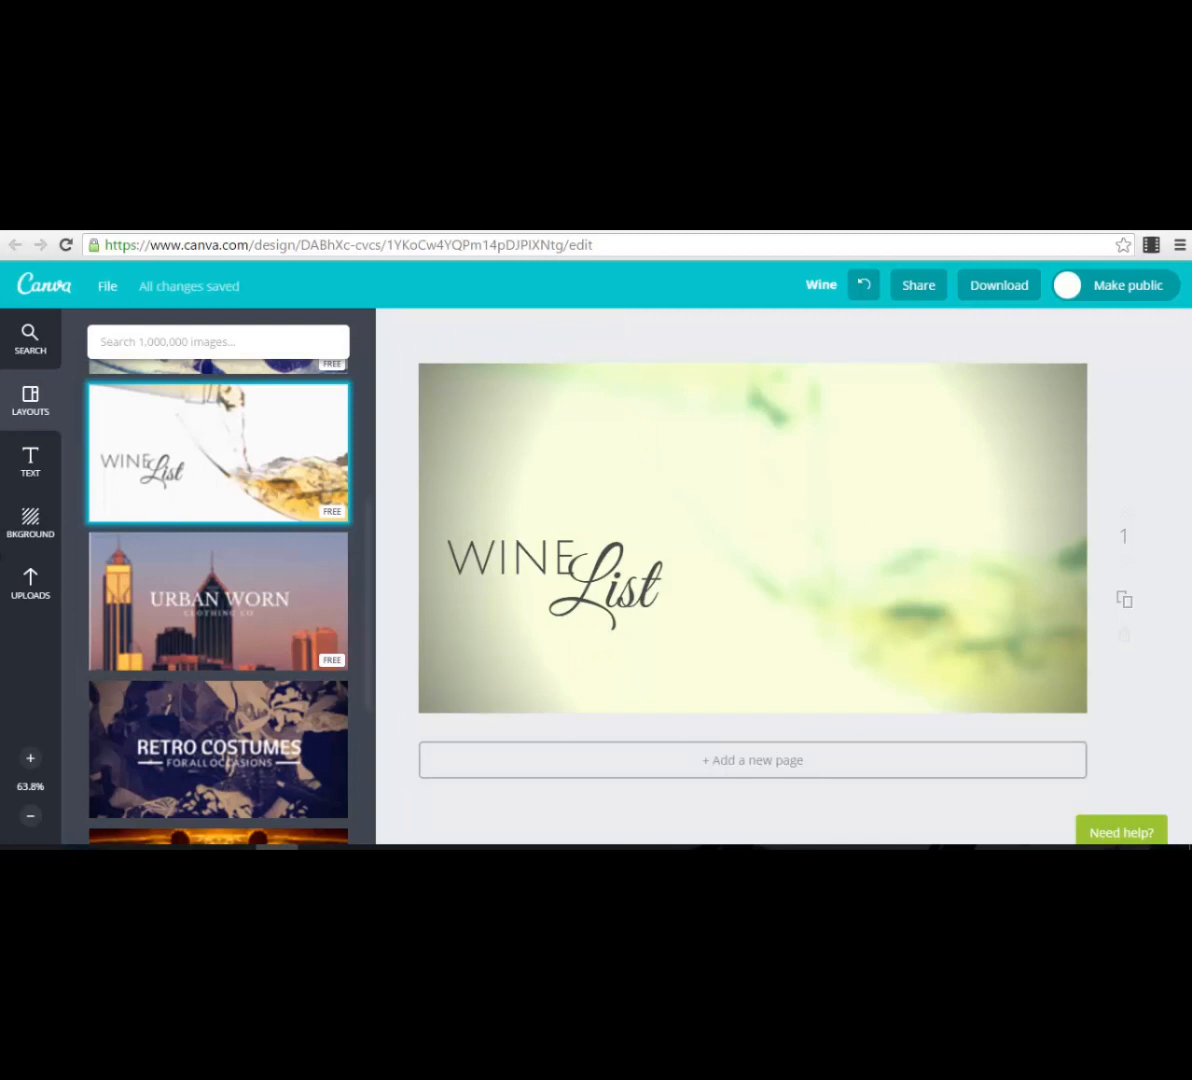
# - Look through the available backgrounds, from solid colours and free patterns to the paid photo textures
pyautogui.click(29, 521)
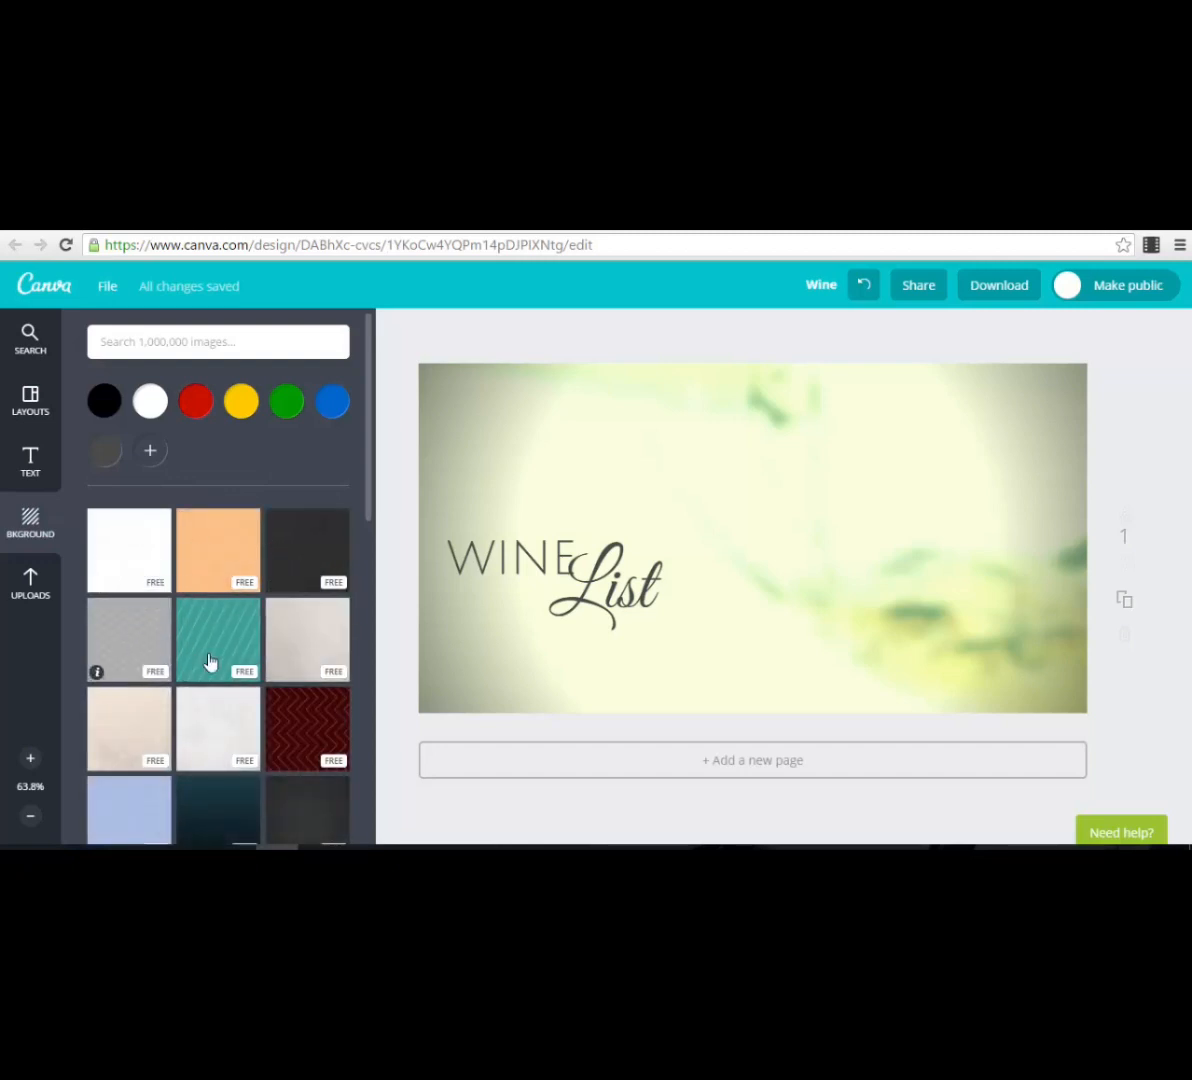
pyautogui.scroll(-2, 250, 600)
pyautogui.scroll(2, 210, 530)
pyautogui.scroll(-3, 240, 640)
pyautogui.scroll(-4, 229, 665)
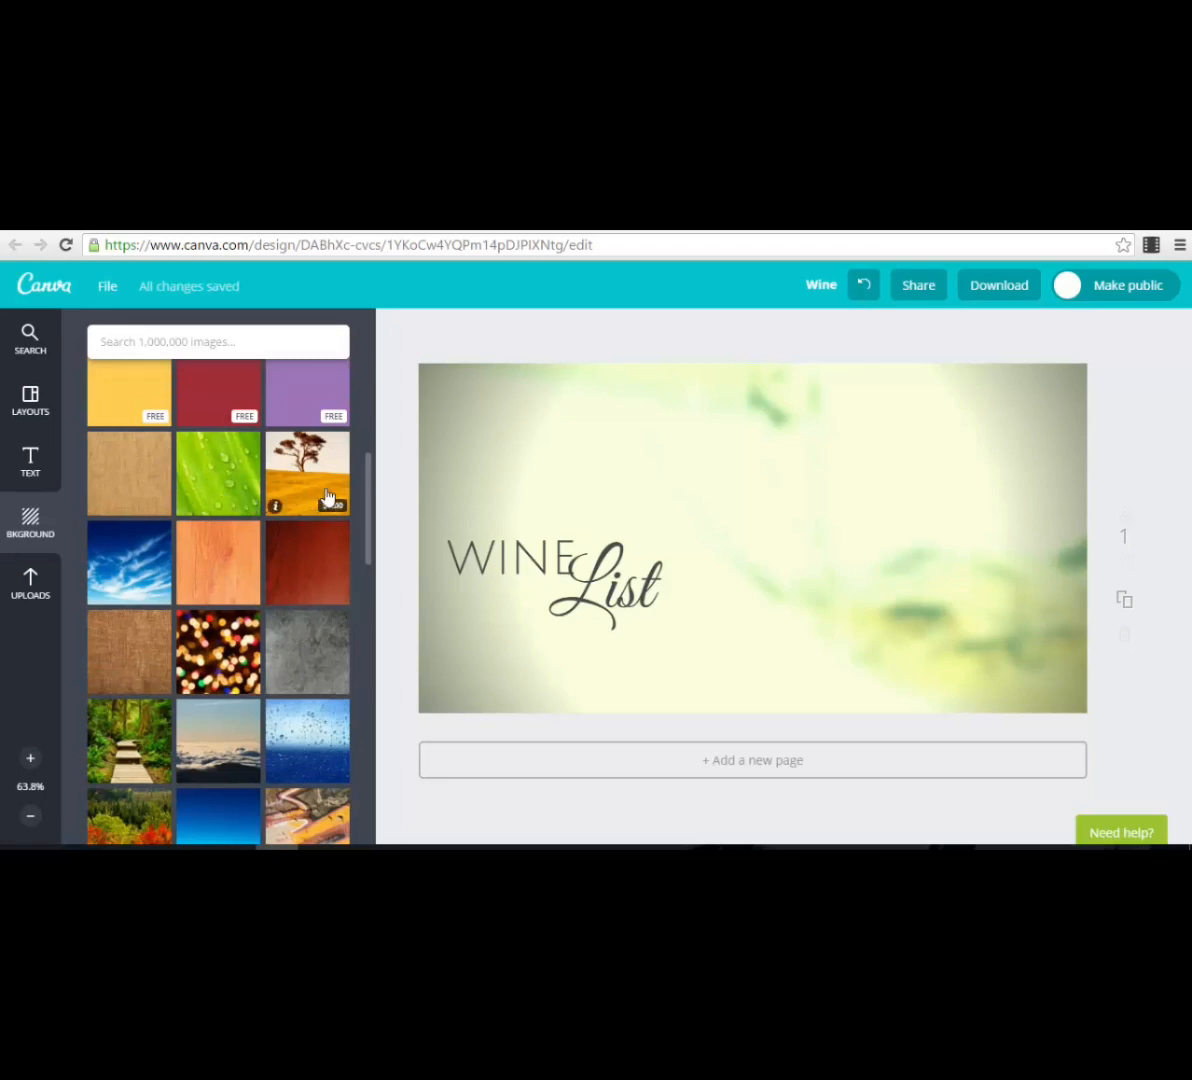
pyautogui.scroll(-10, 280, 620)
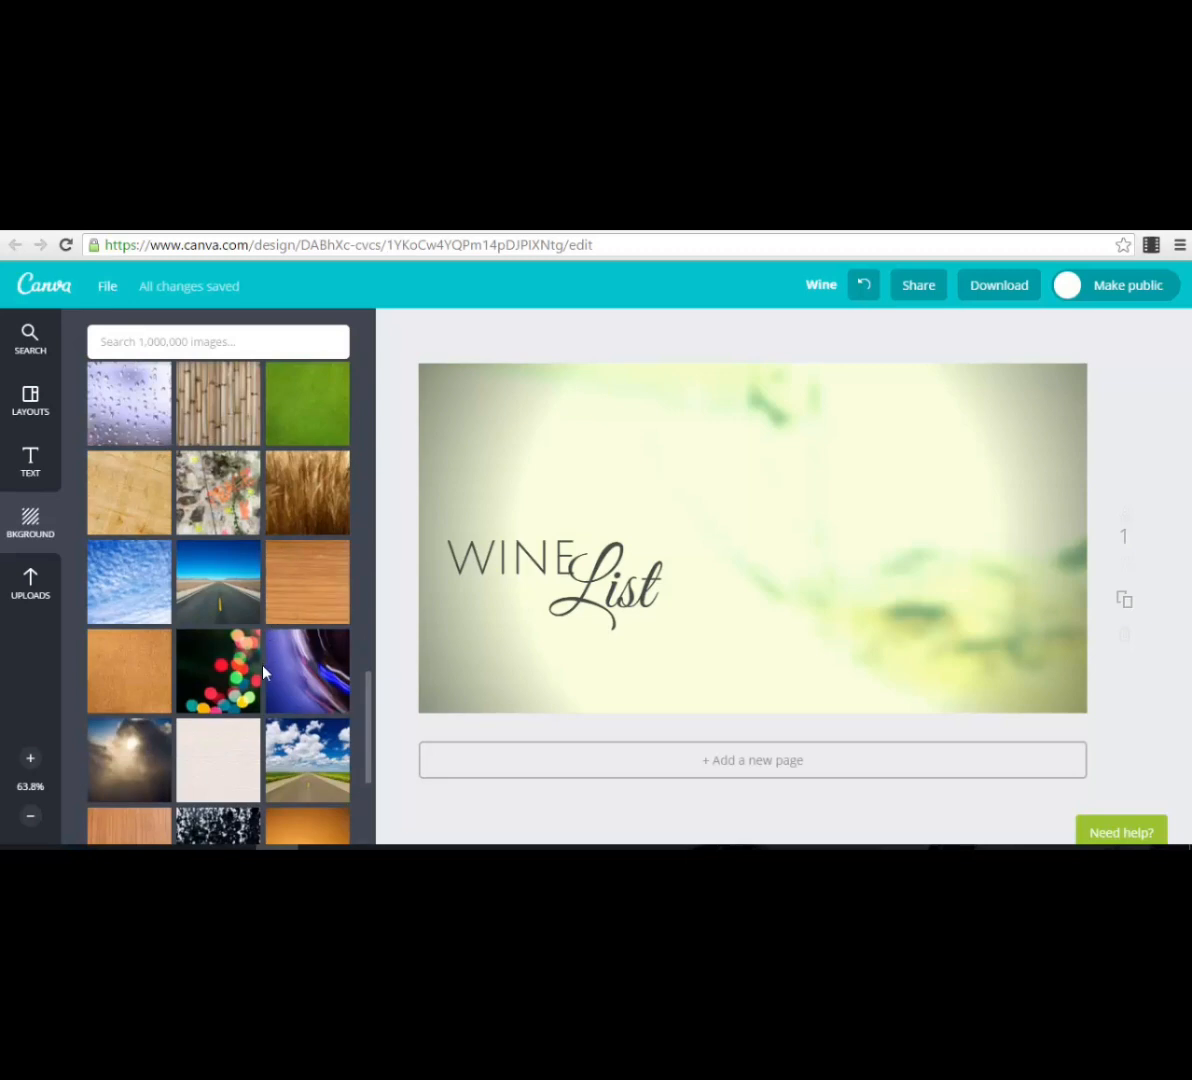
pyautogui.scroll(-6, 301, 665)
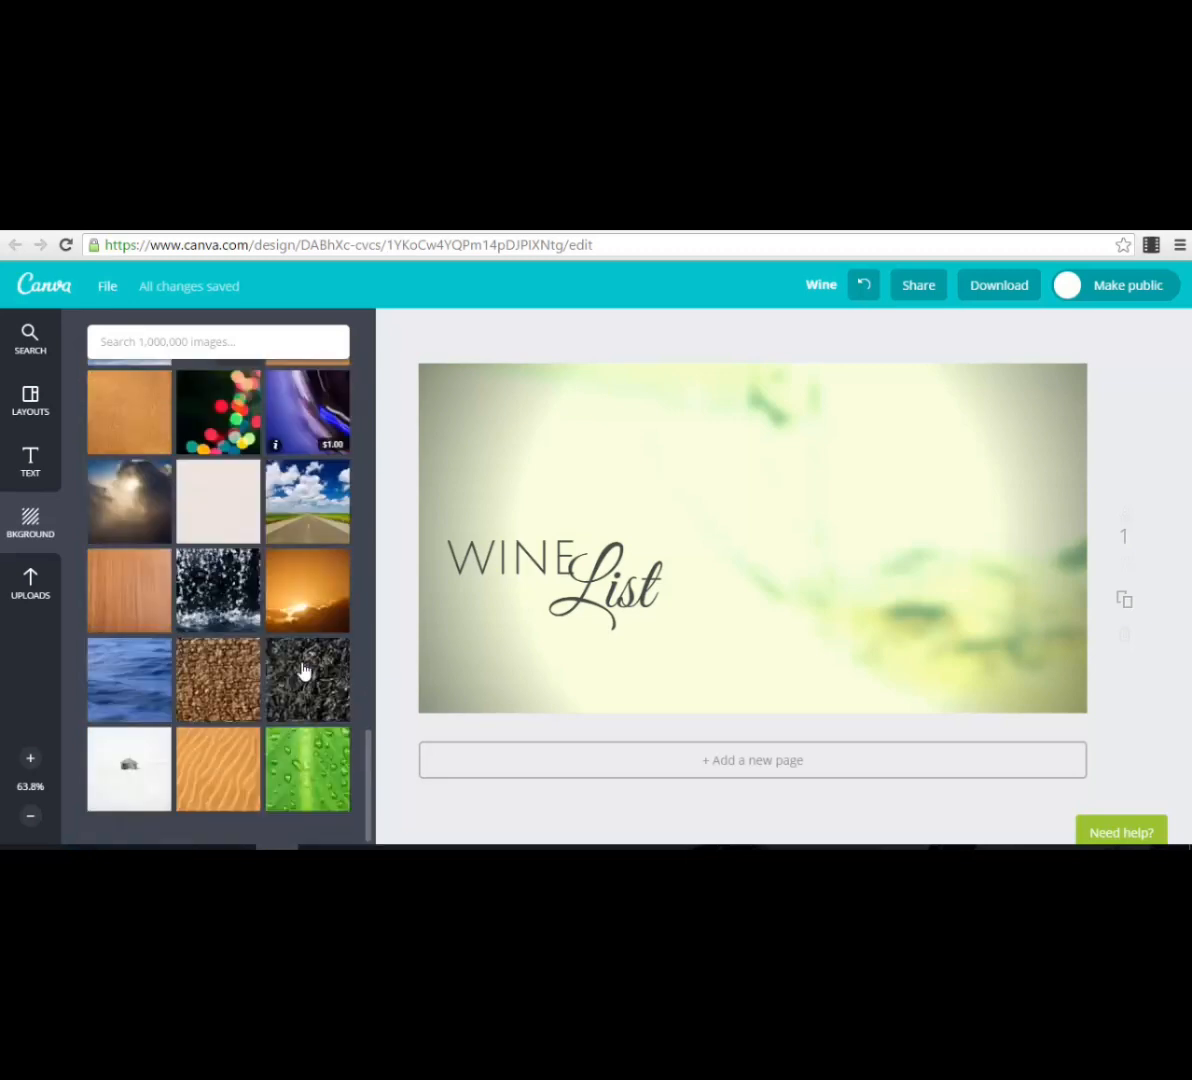
pyautogui.scroll(1, 301, 667)
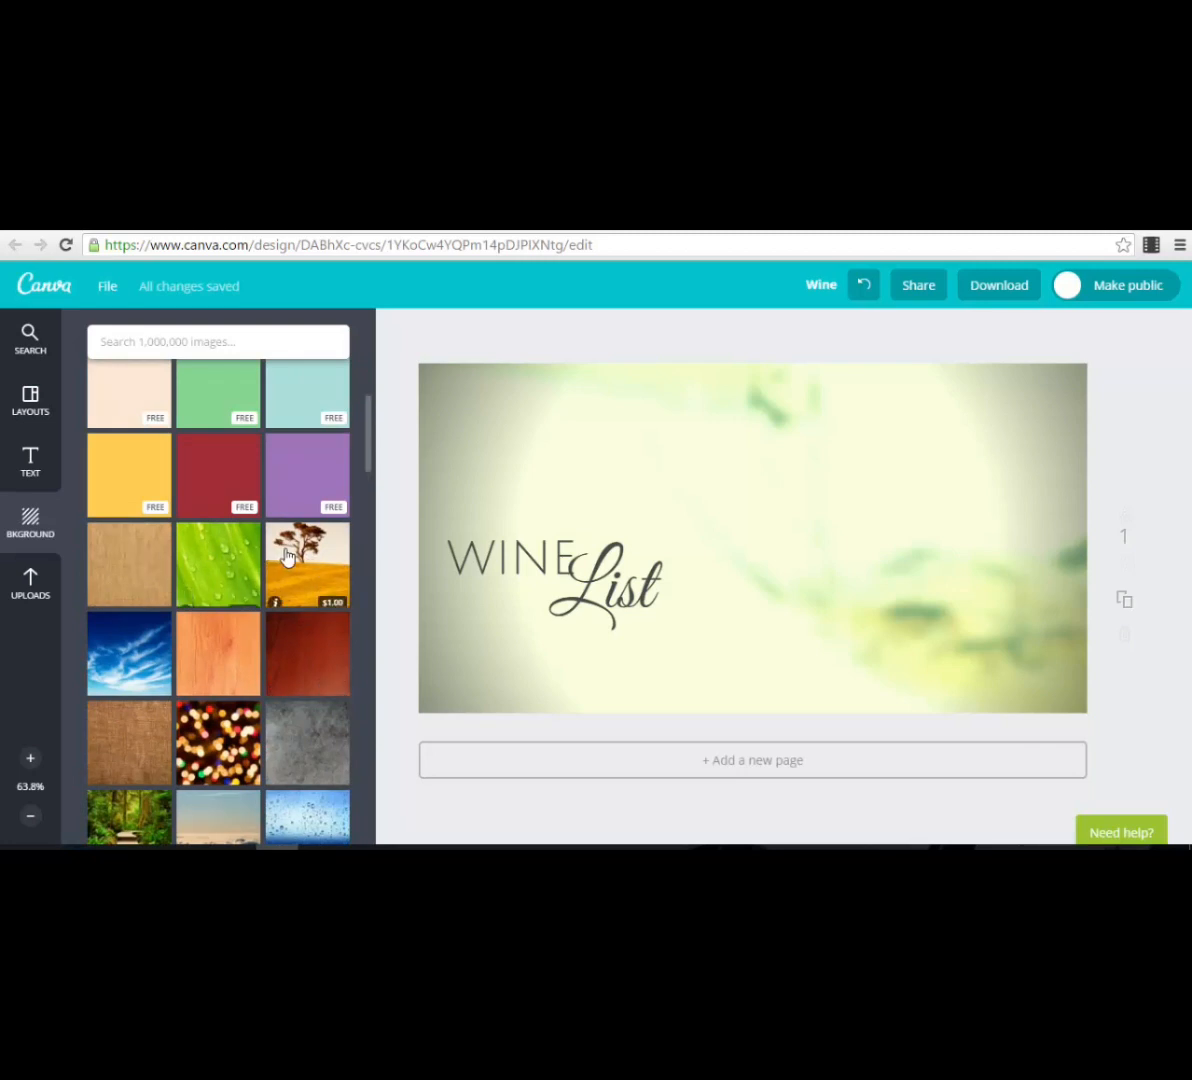
# - Place the uploaded round chart icon beside the Wine List title, and undo its replacement of the background image
pyautogui.scroll(3, 306, 628)
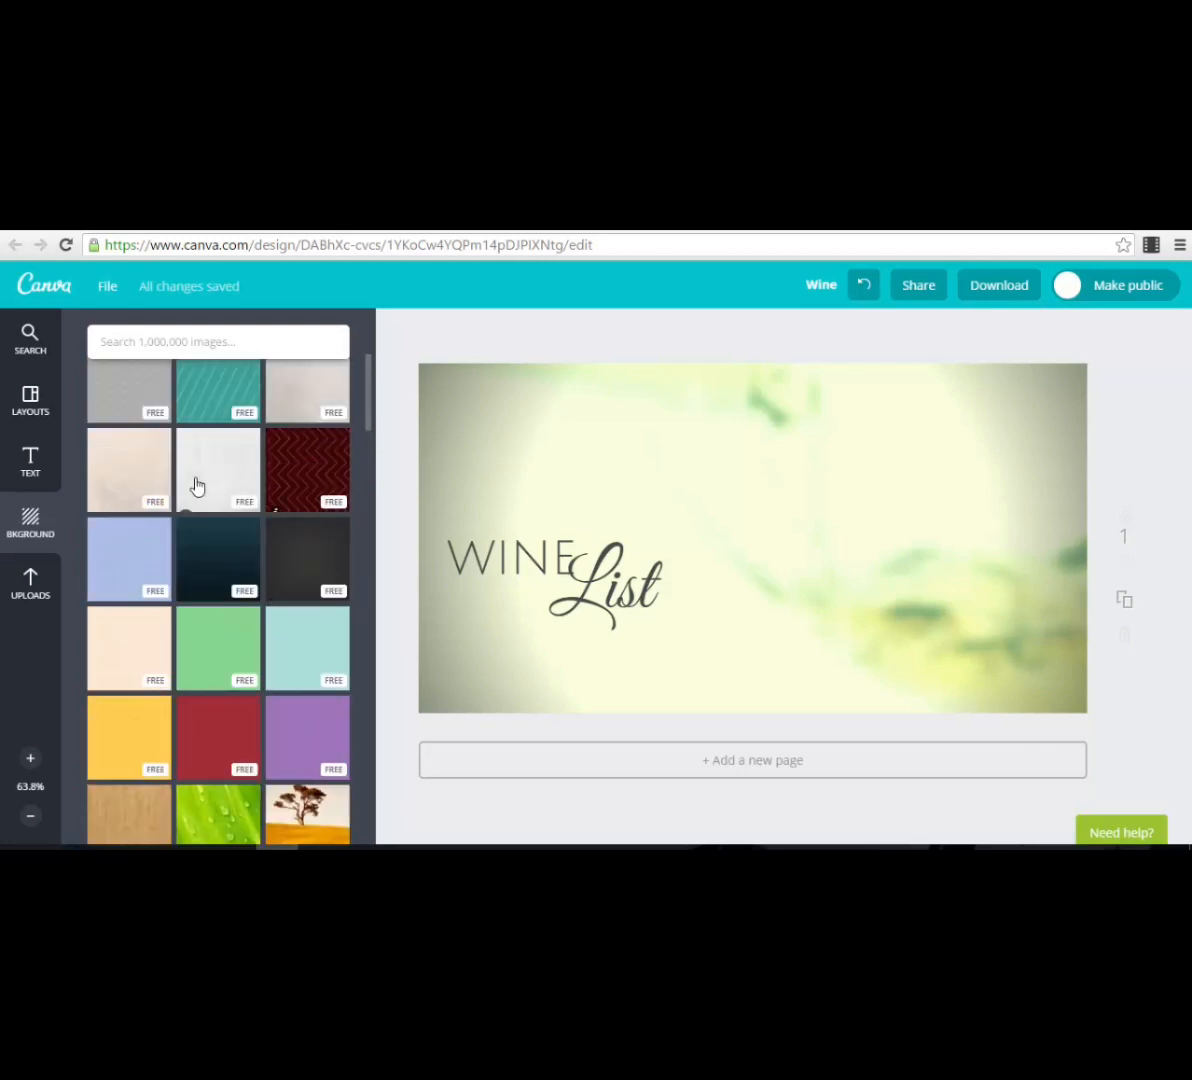
pyautogui.scroll(3, 309, 668)
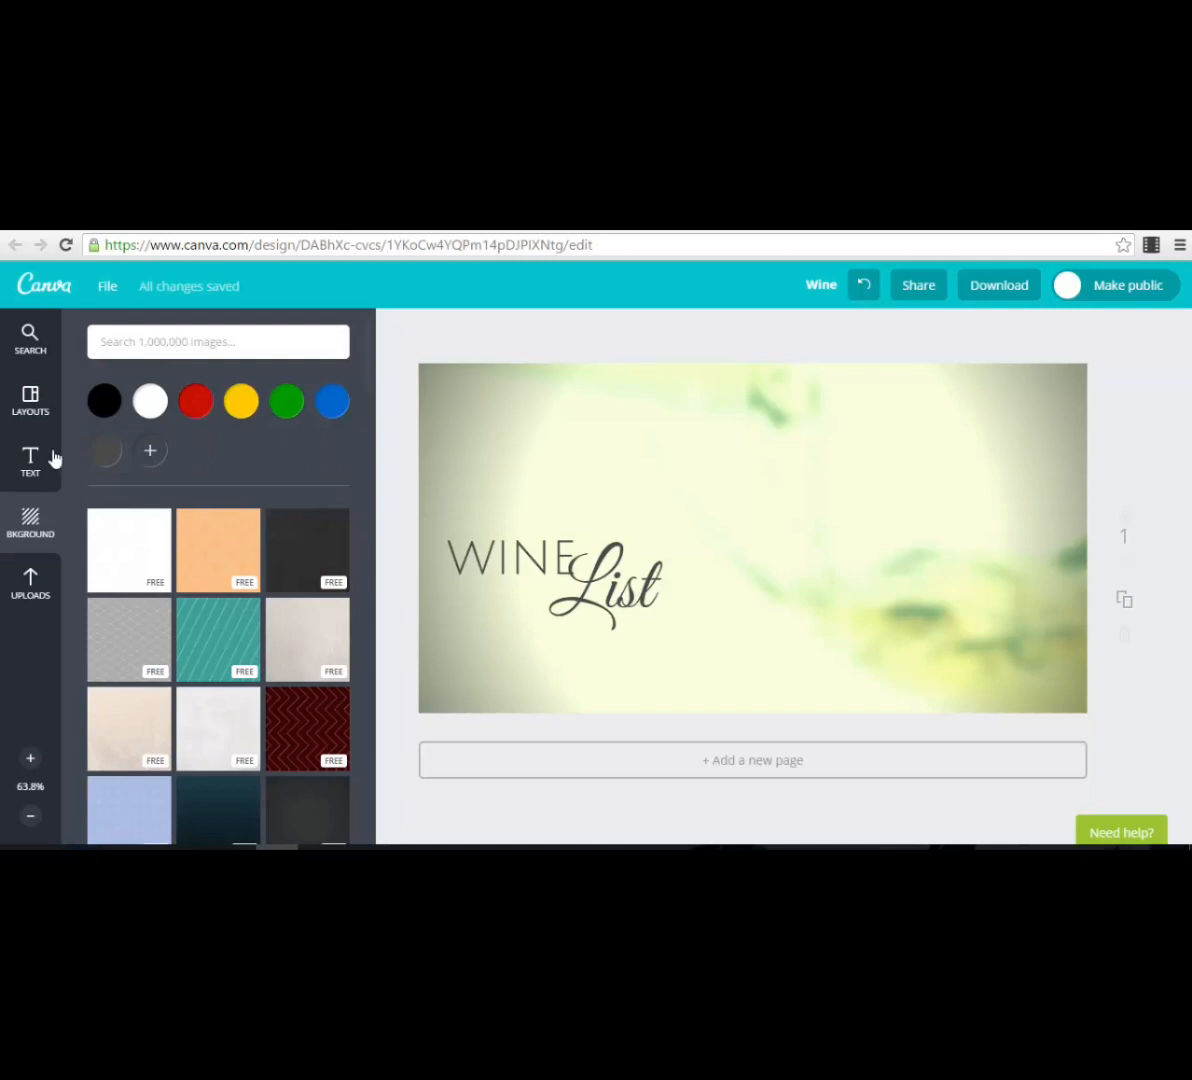
pyautogui.click(31, 583)
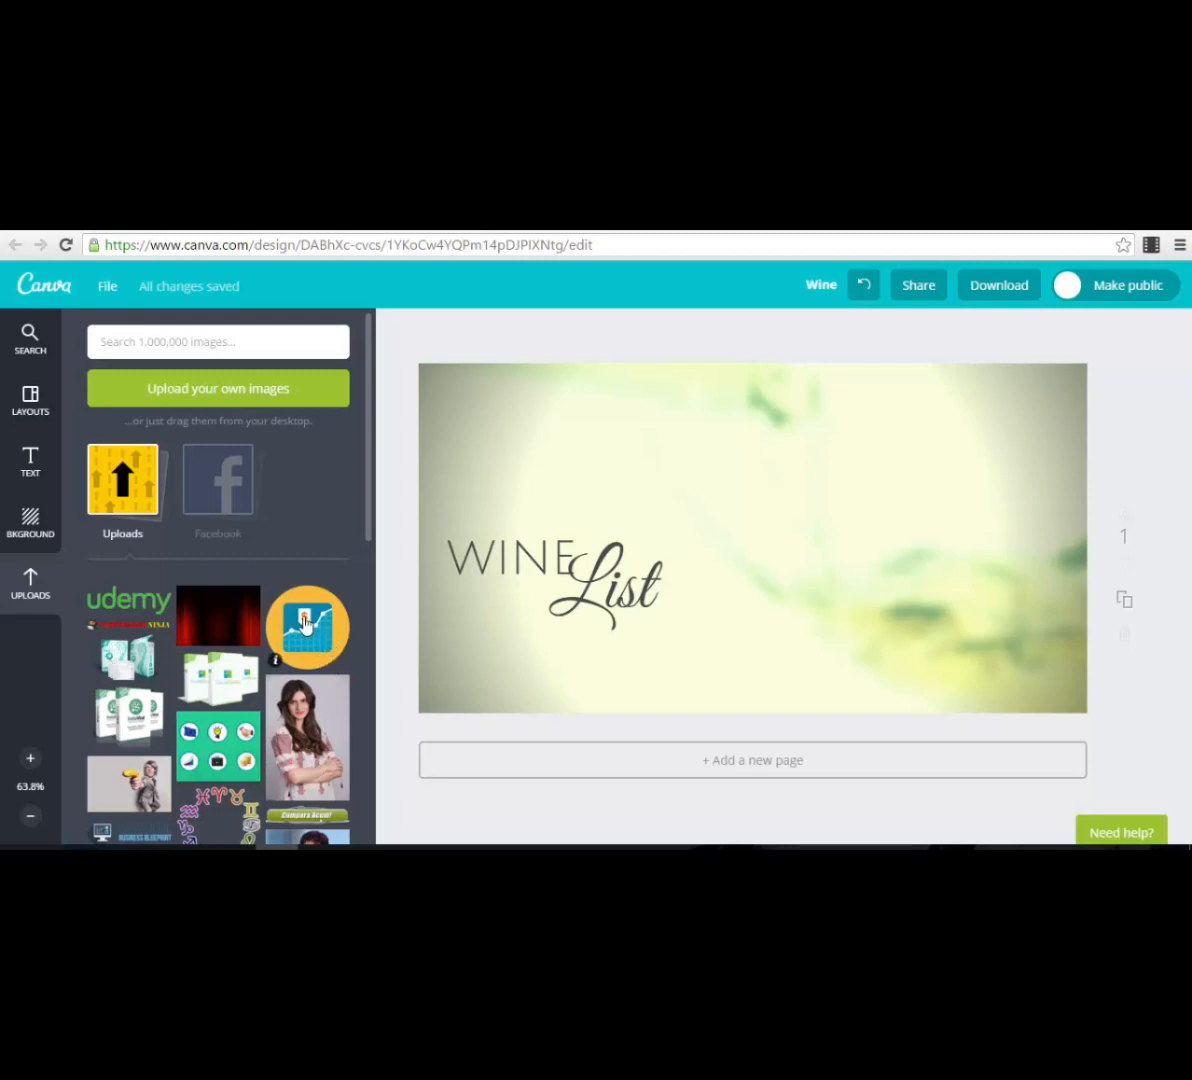
pyautogui.moveTo(306, 624); pyautogui.dragTo(853, 637)
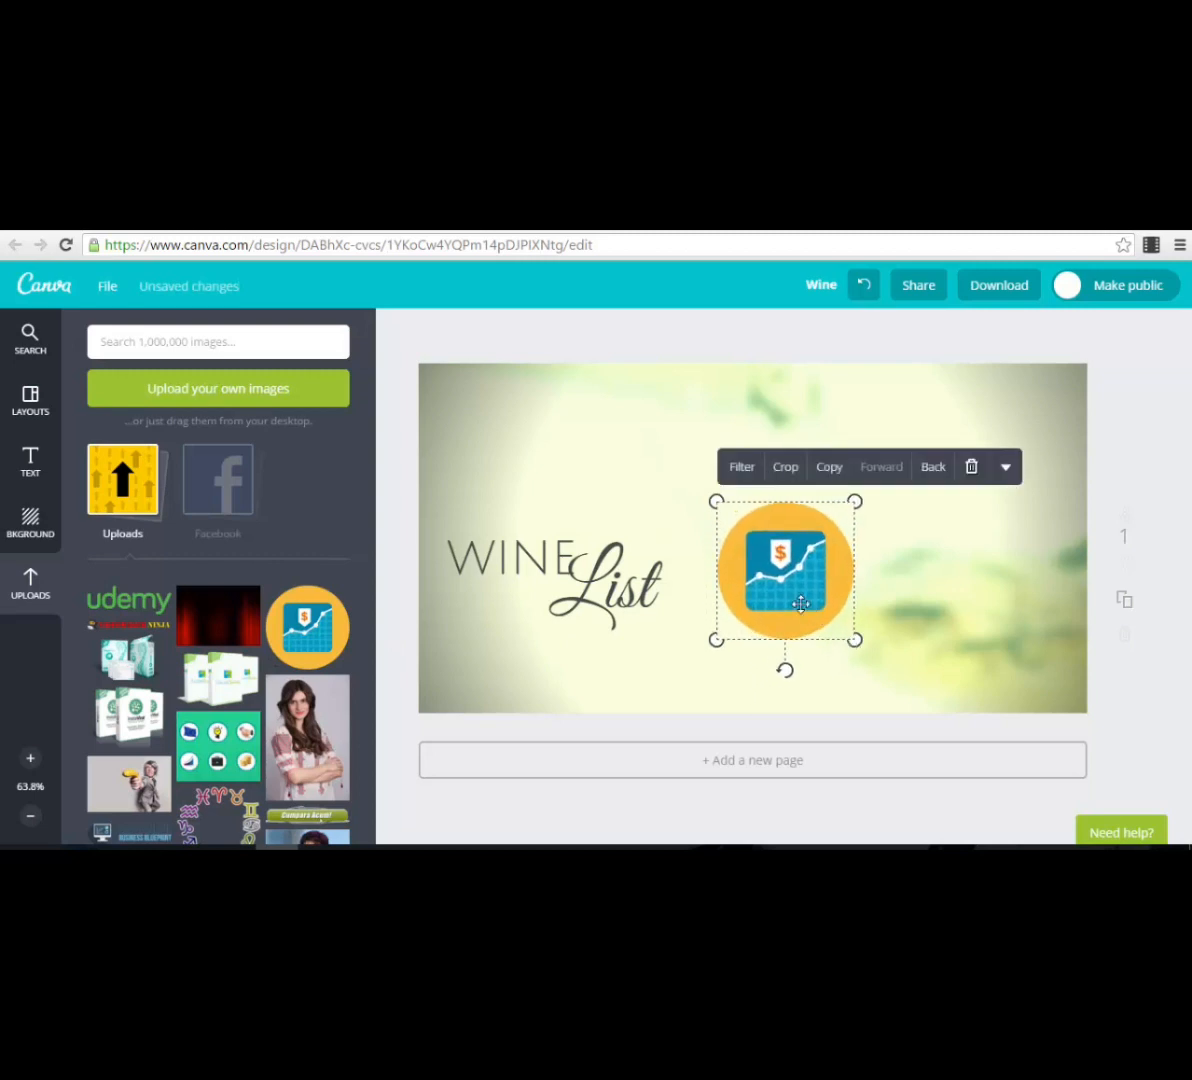
pyautogui.moveTo(802, 560); pyautogui.dragTo(806, 522)
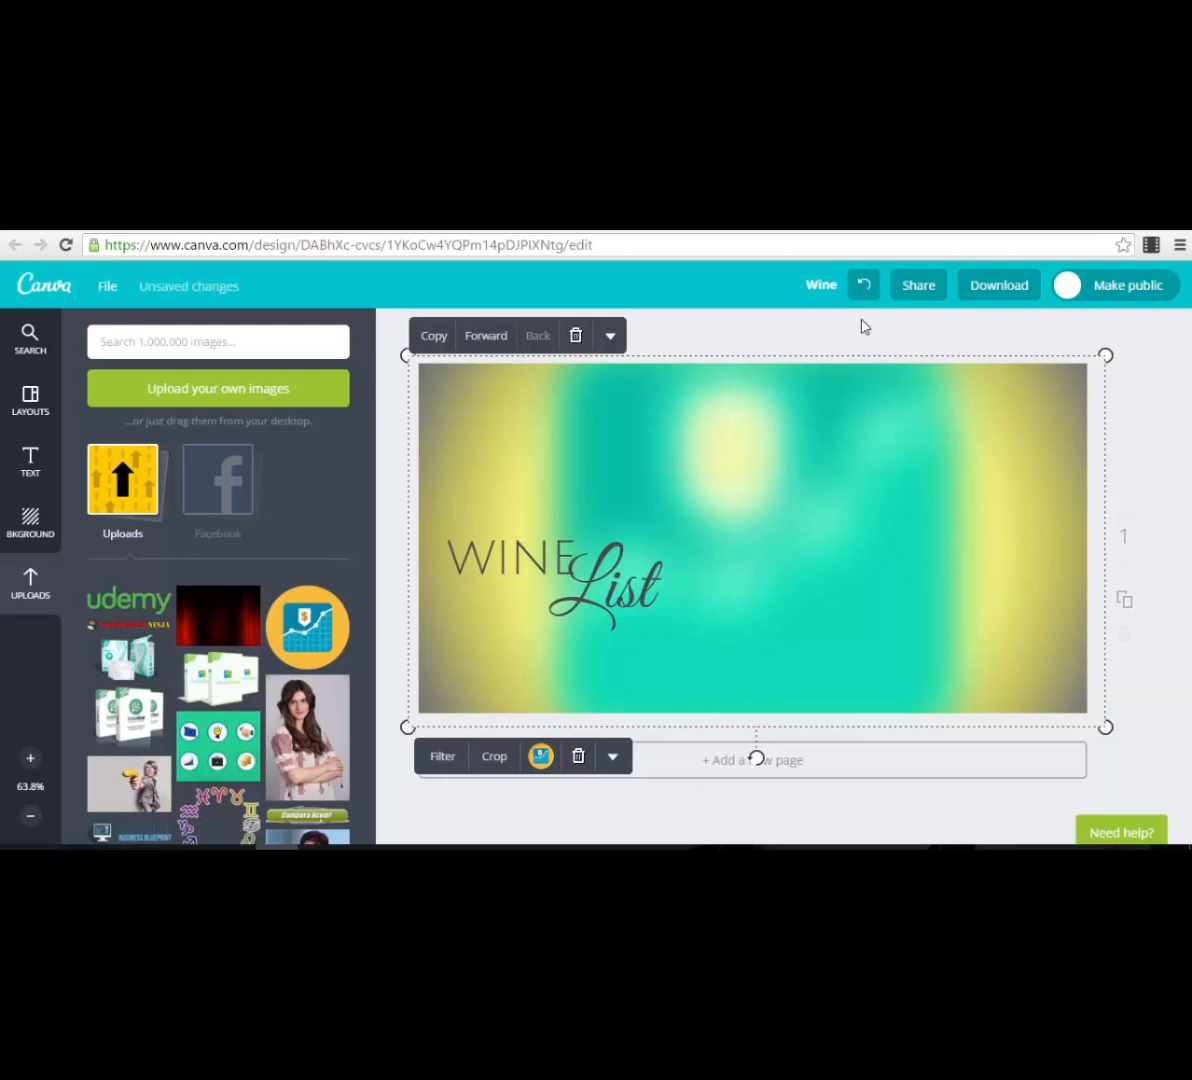
pyautogui.click(863, 290)
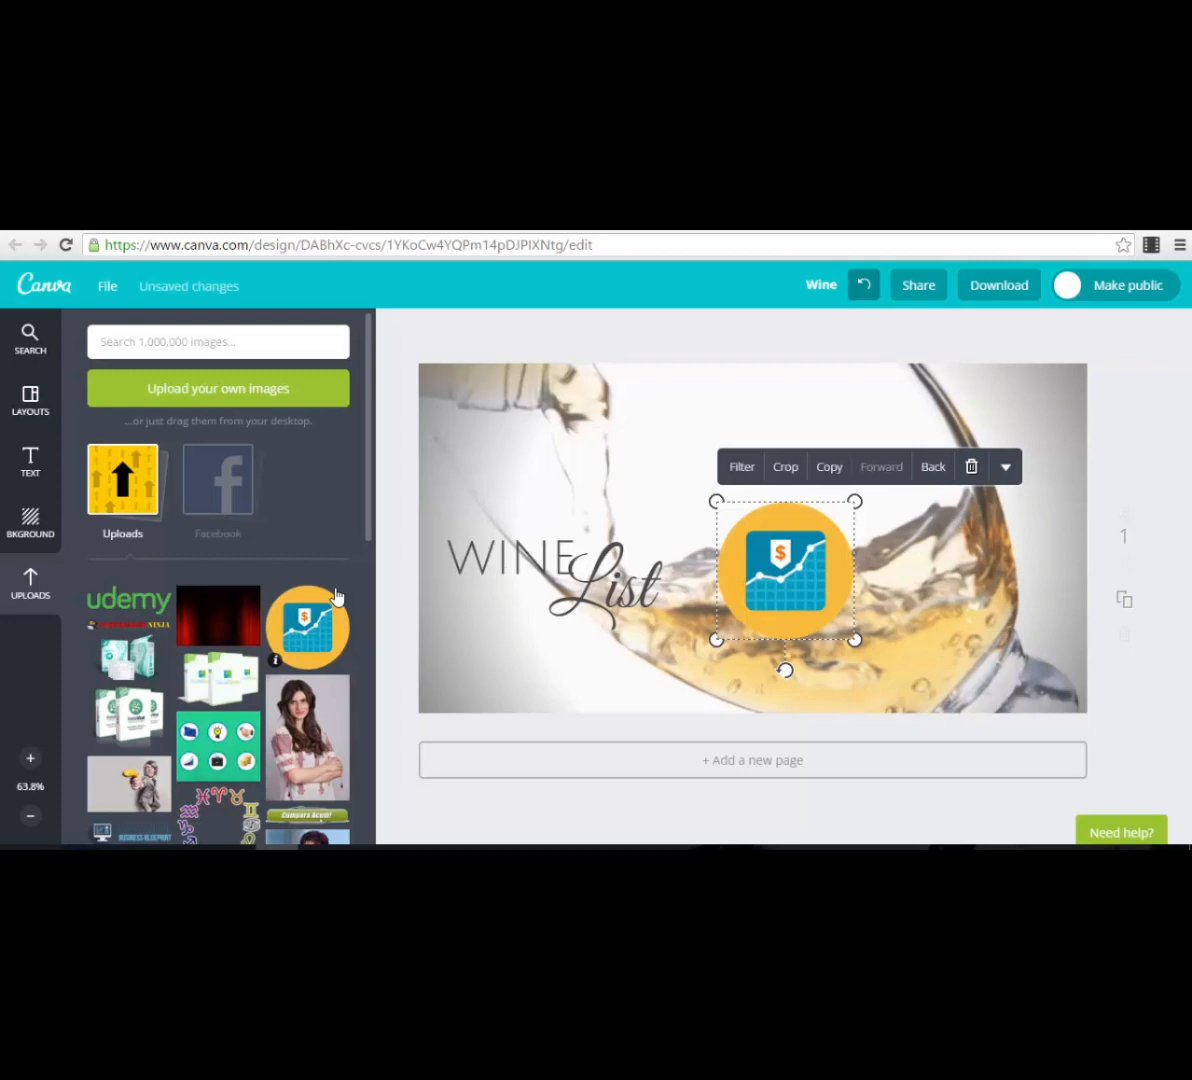
# - Open the Frames collection and delete the chart icon from the design
pyautogui.click(33, 342)
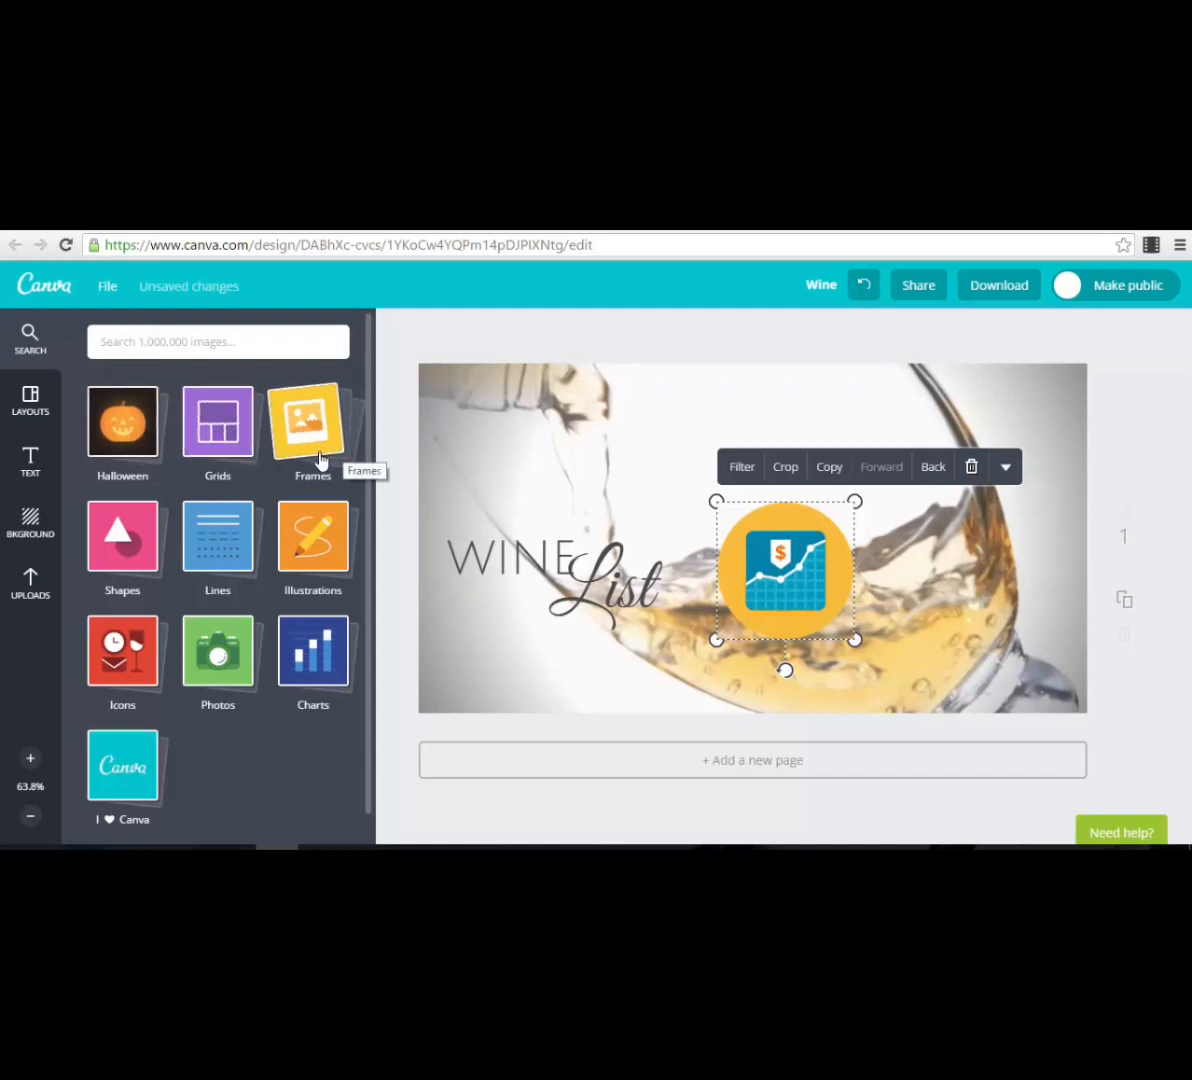
pyautogui.click(288, 443)
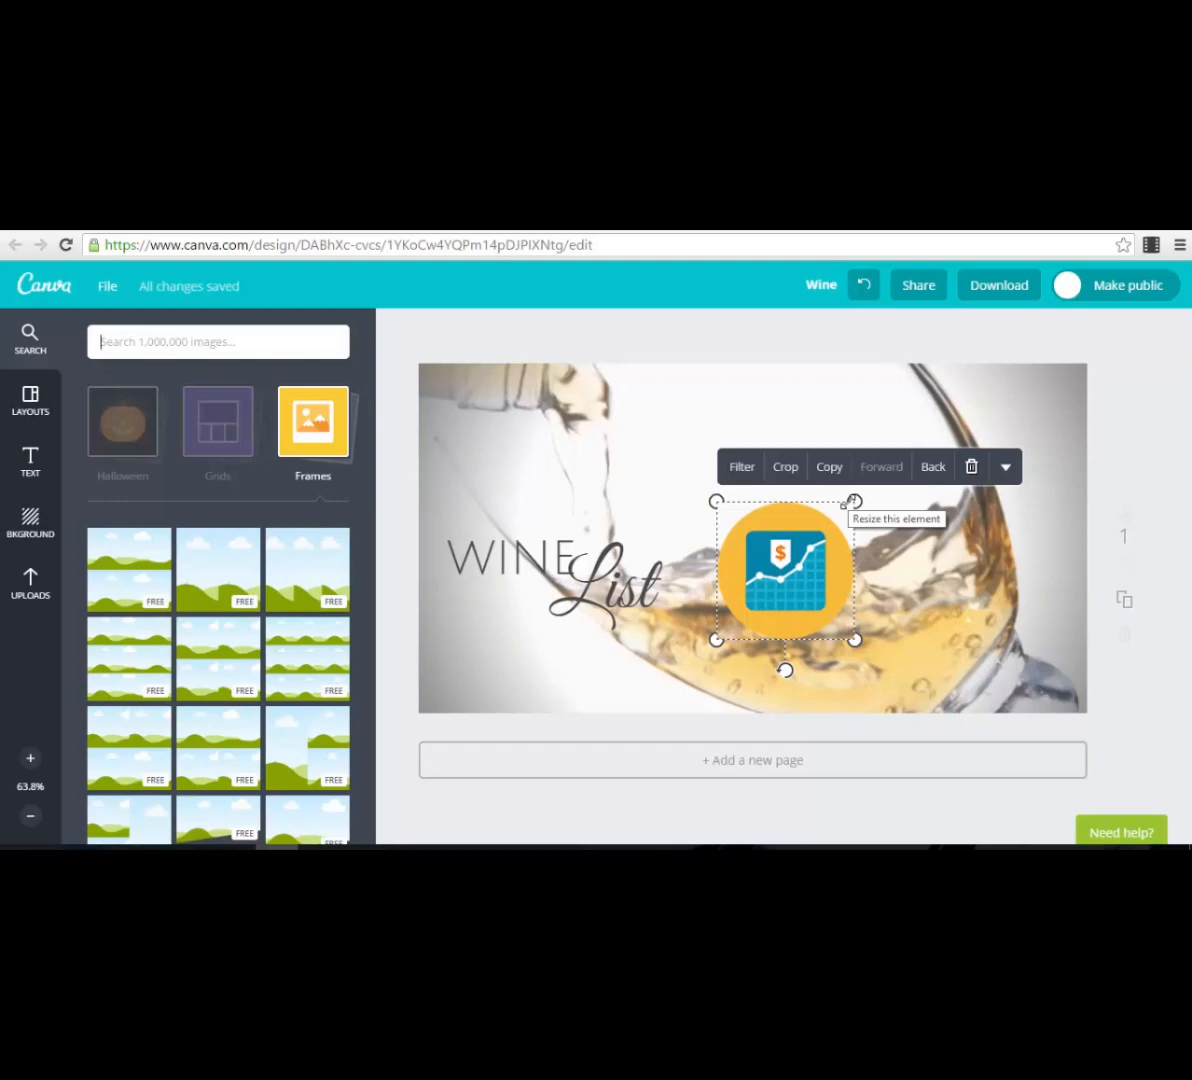
pyautogui.click(970, 467)
# - Add the free circular frame with the green band to the right of the Wine List title
pyautogui.scroll(-1, 273, 655)
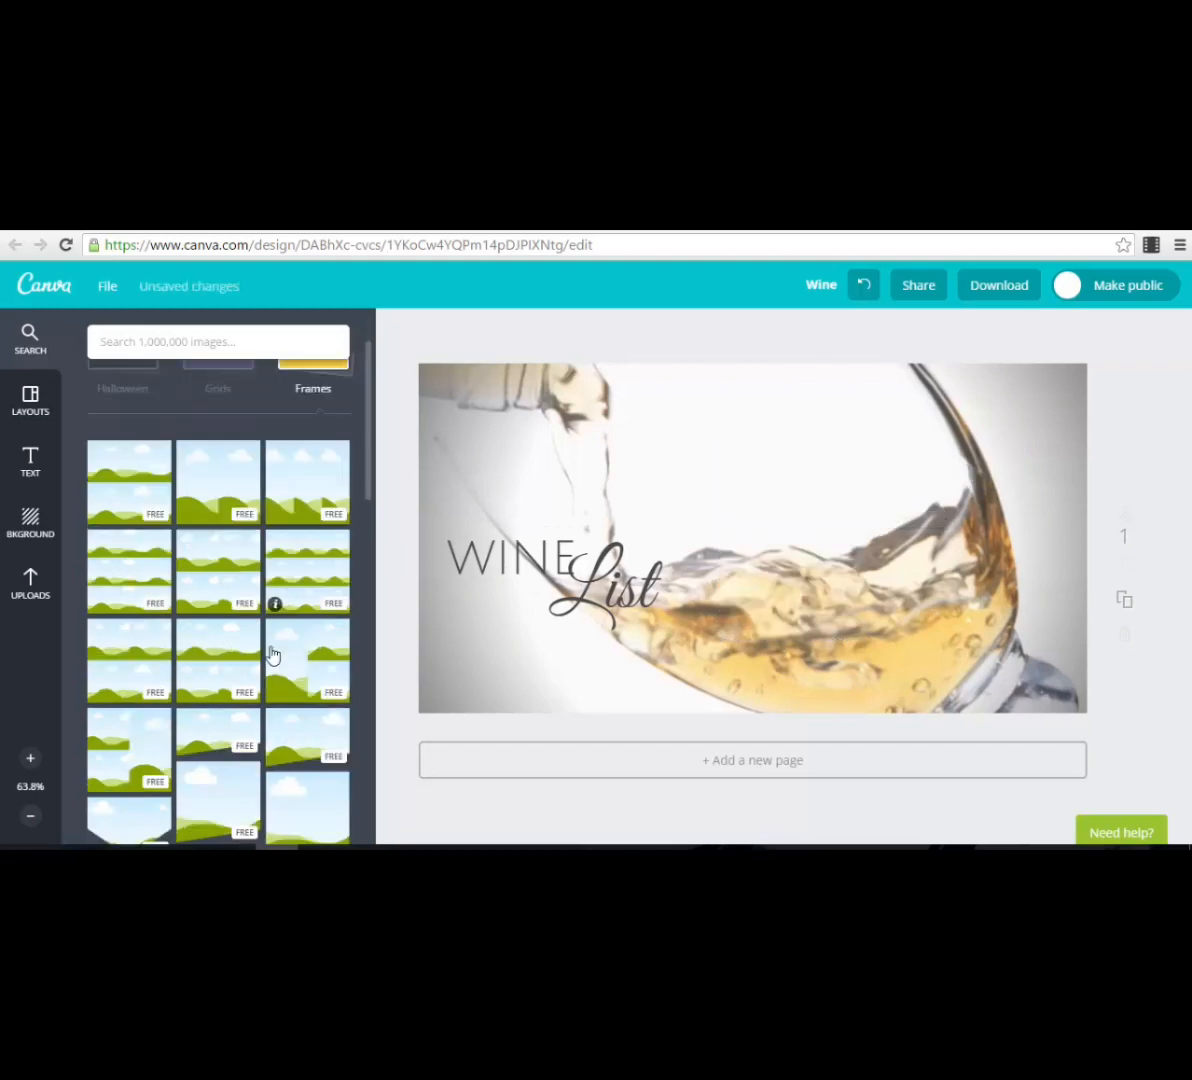
pyautogui.scroll(-5, 273, 655)
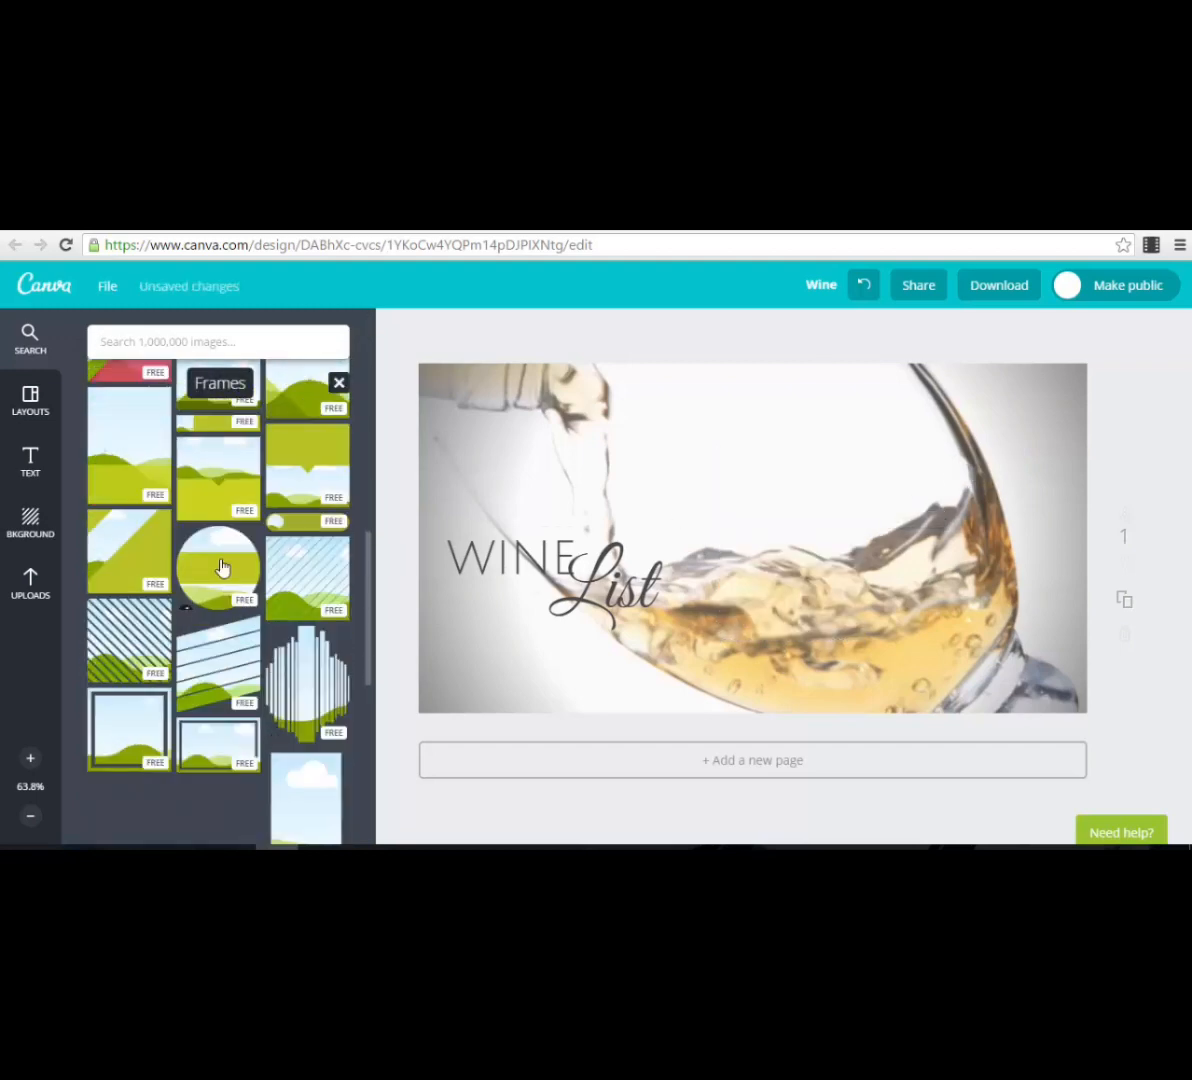
pyautogui.click(222, 568)
pyautogui.moveTo(803, 535); pyautogui.dragTo(899, 583)
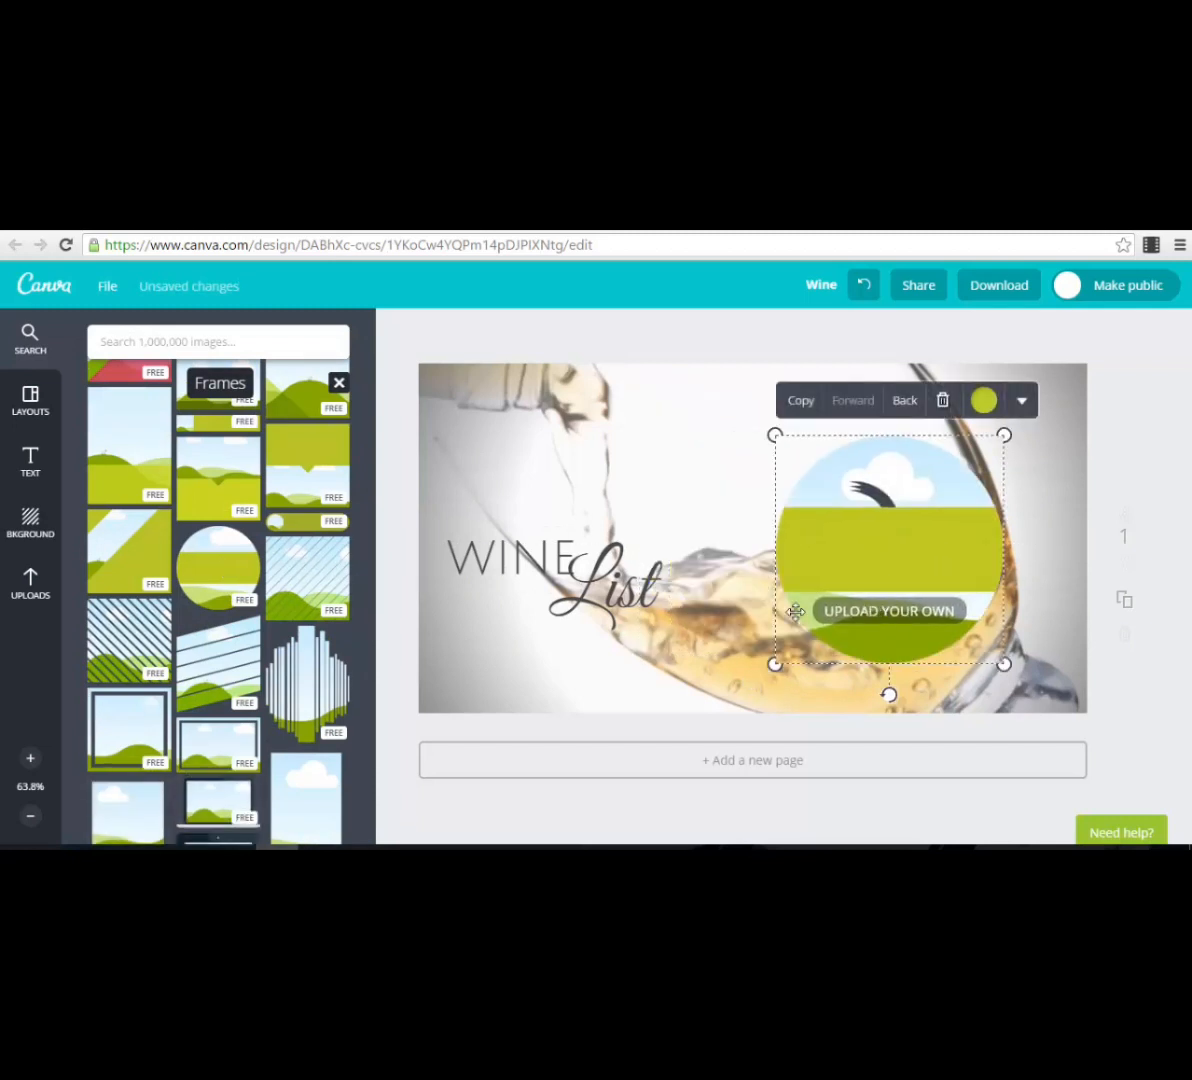
# - Fill the circular frame with the uploaded portrait of the woman with crossed arms, and delete the frame
pyautogui.click(33, 580)
pyautogui.scroll(-3, 316, 628)
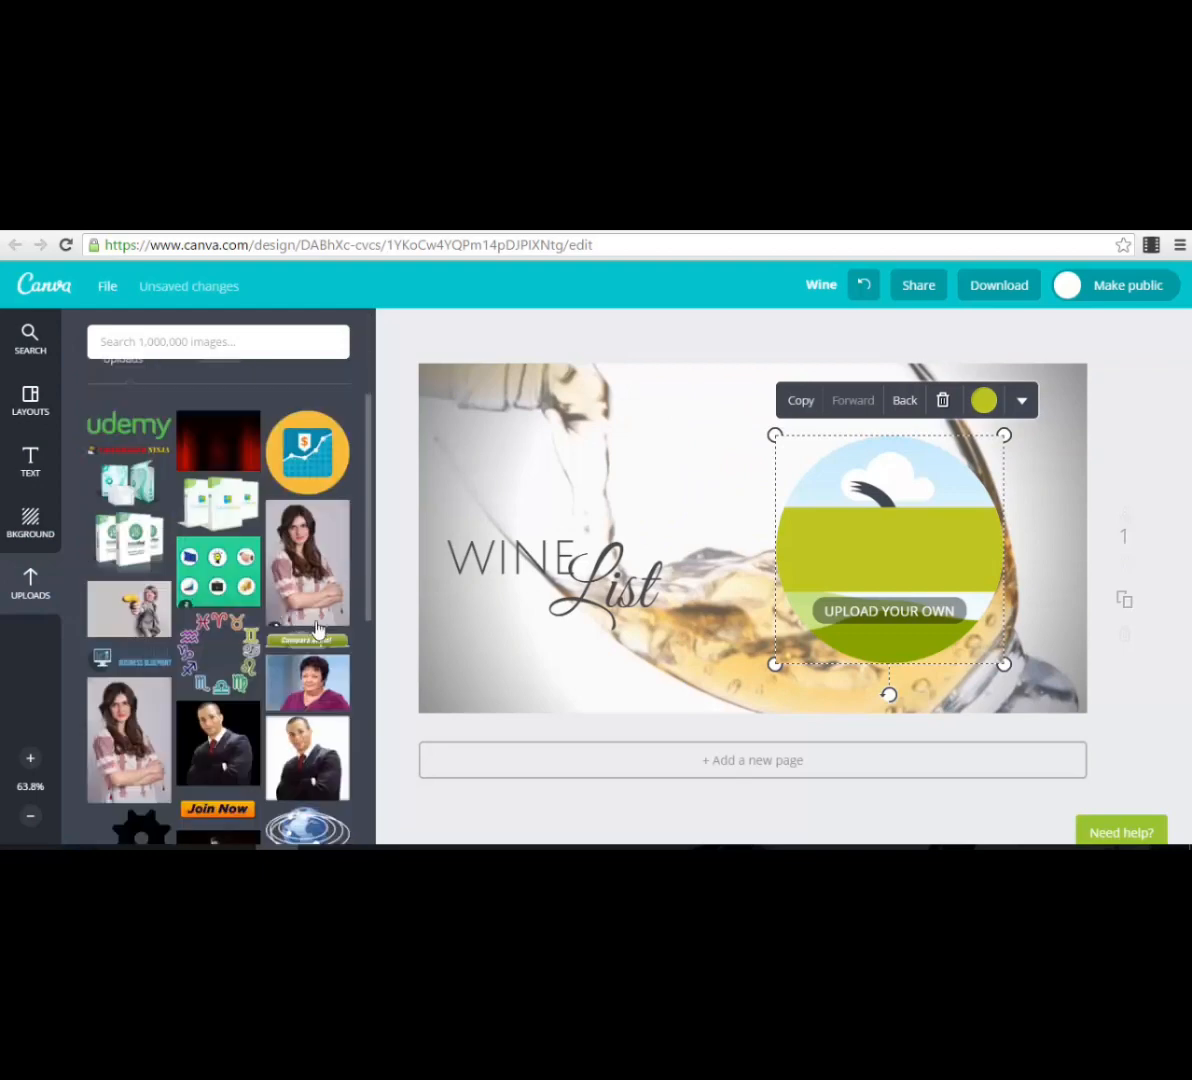
pyautogui.moveTo(307, 560); pyautogui.dragTo(886, 585)
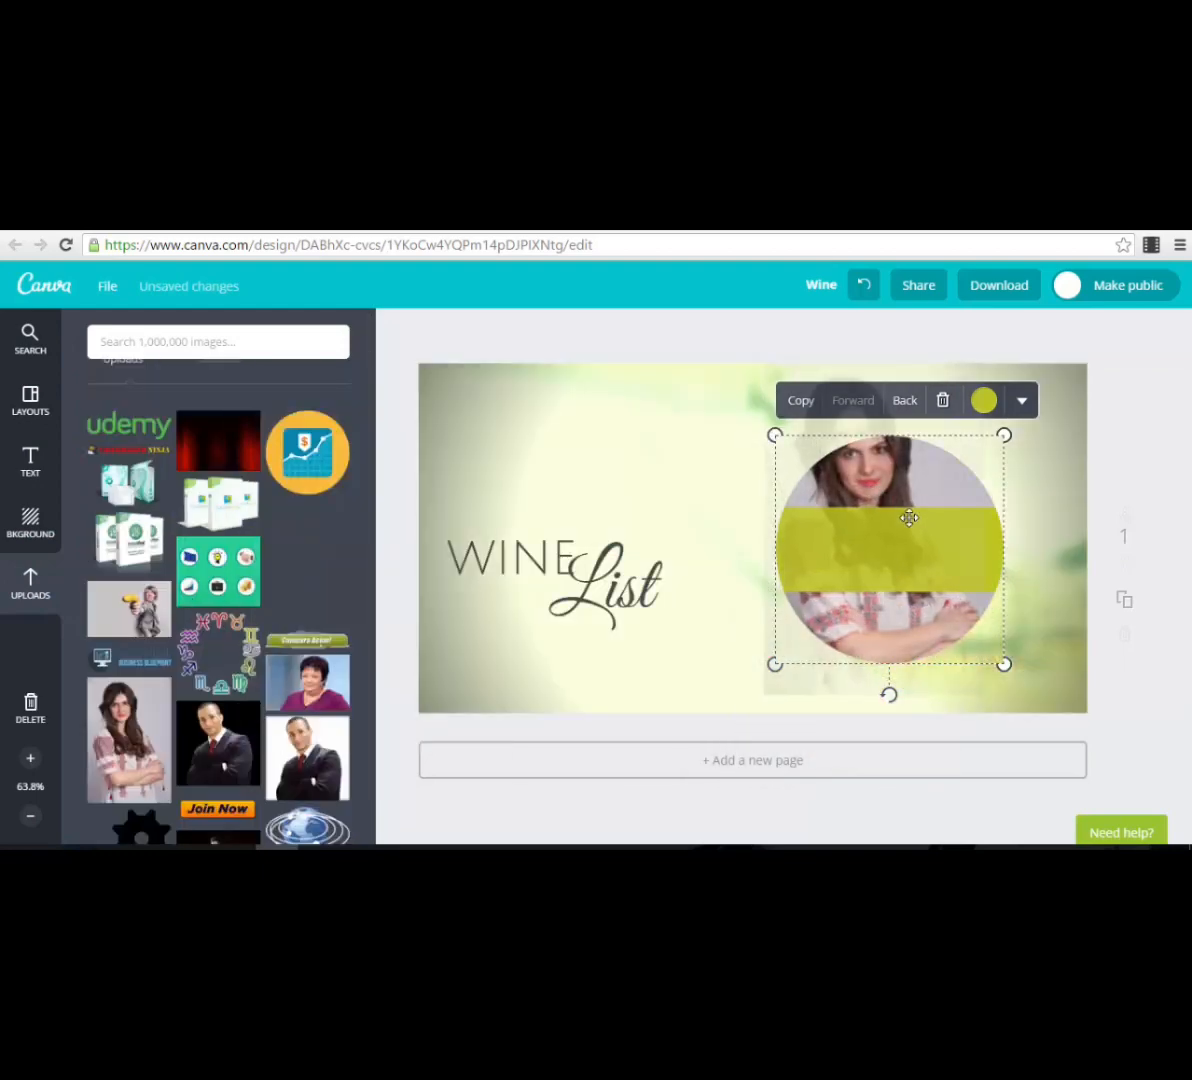
pyautogui.moveTo(909, 517); pyautogui.dragTo(908, 516)
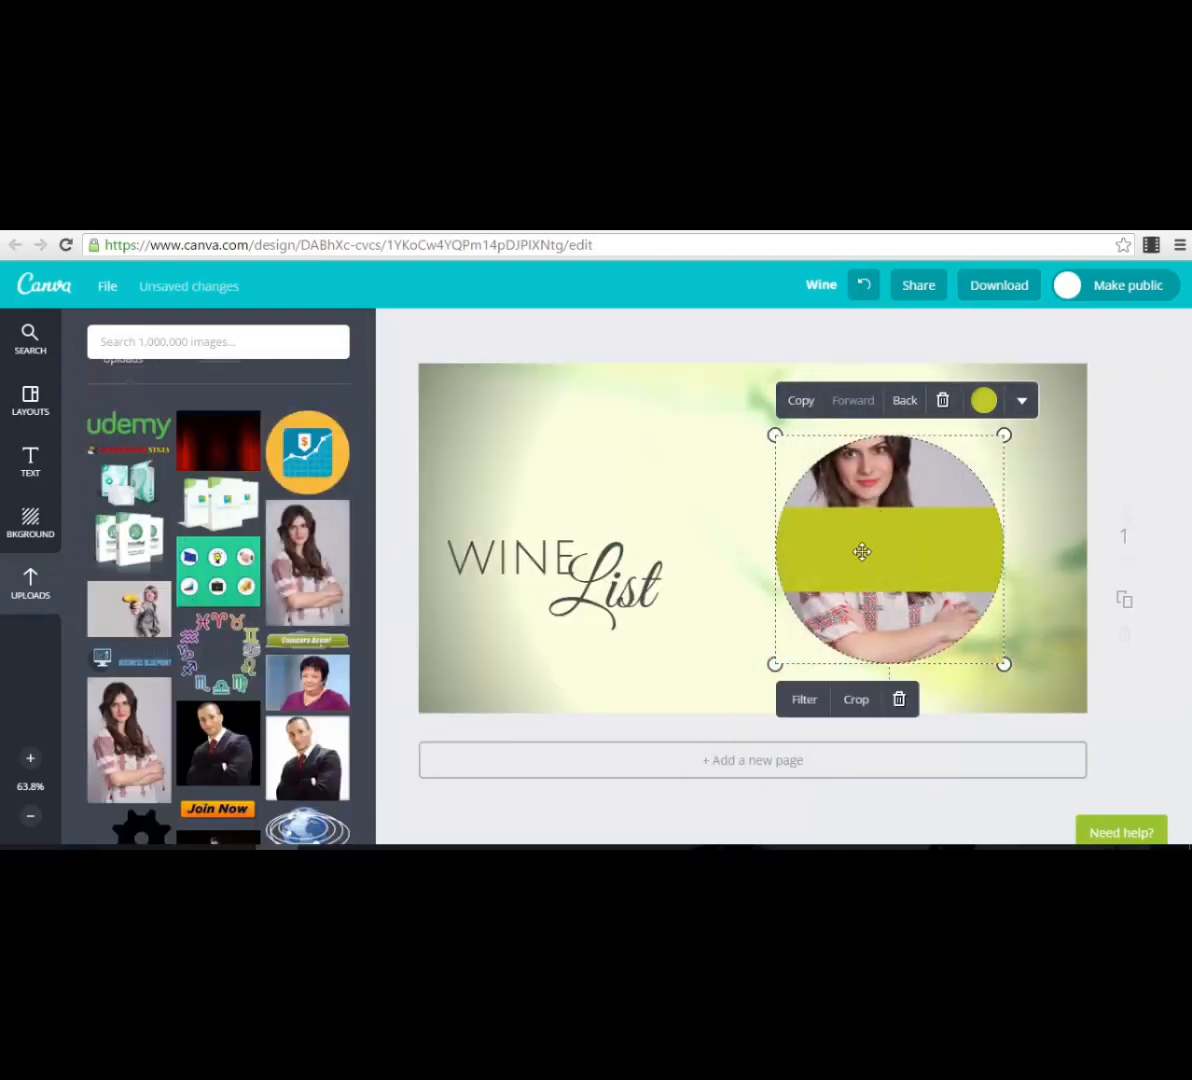
pyautogui.click(943, 401)
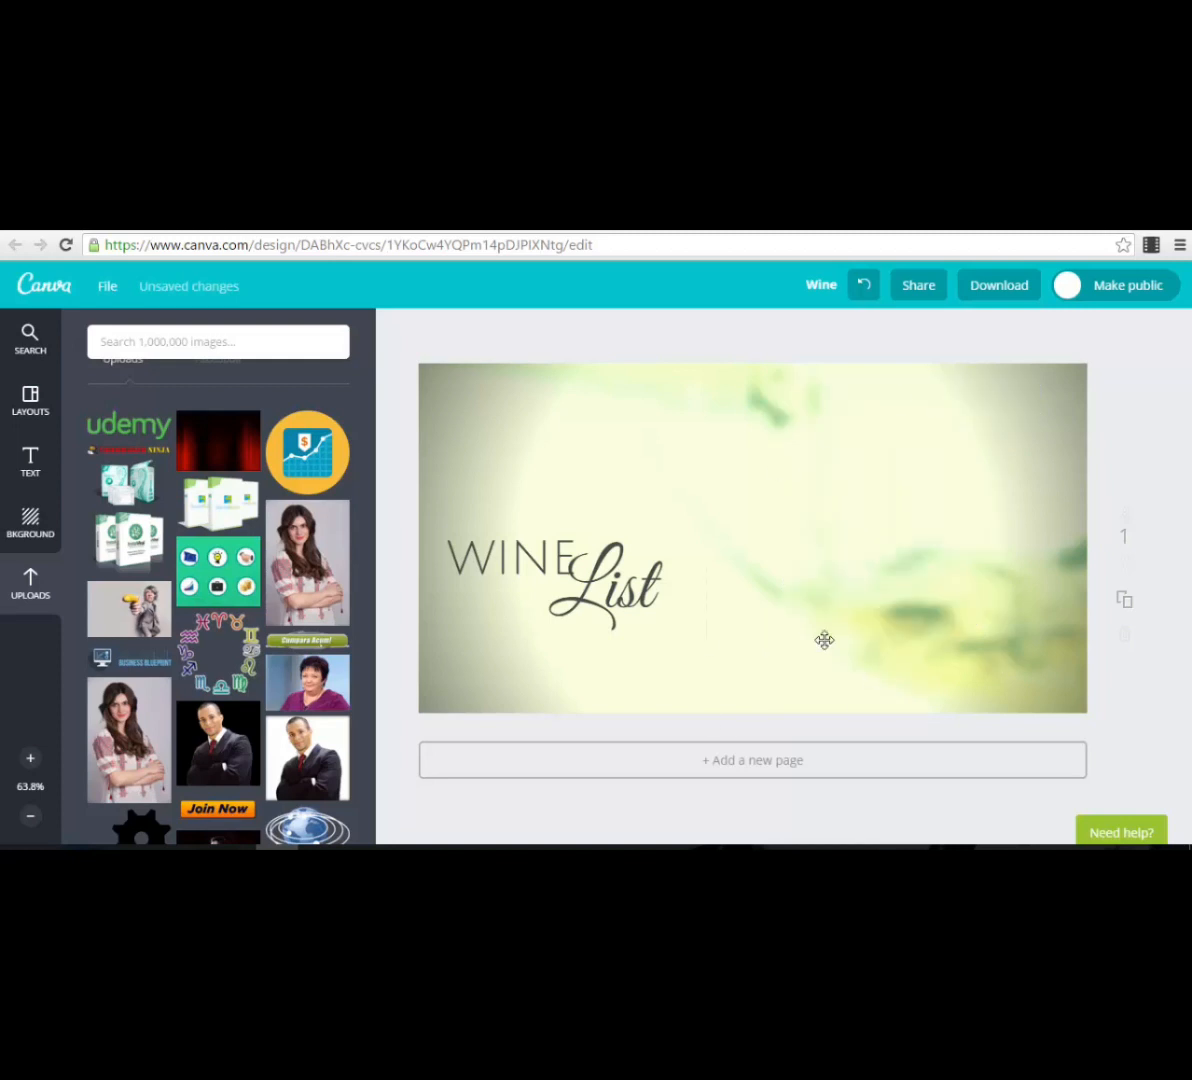
# - Look through the available photo grid arrangements and return to the element categories
pyautogui.click(27, 366)
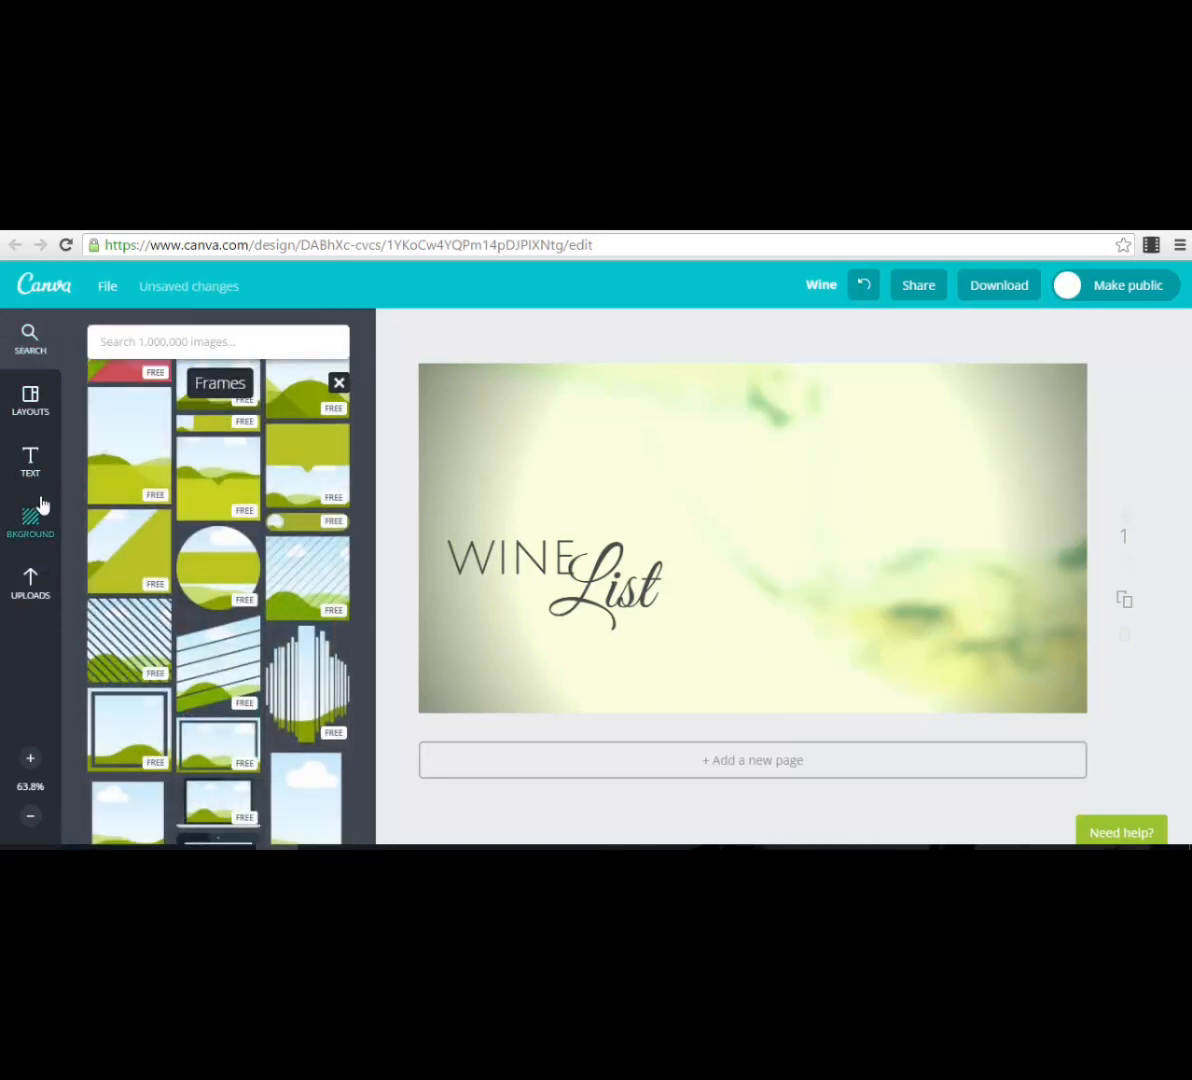
pyautogui.scroll(3, 301, 396)
pyautogui.click(338, 386)
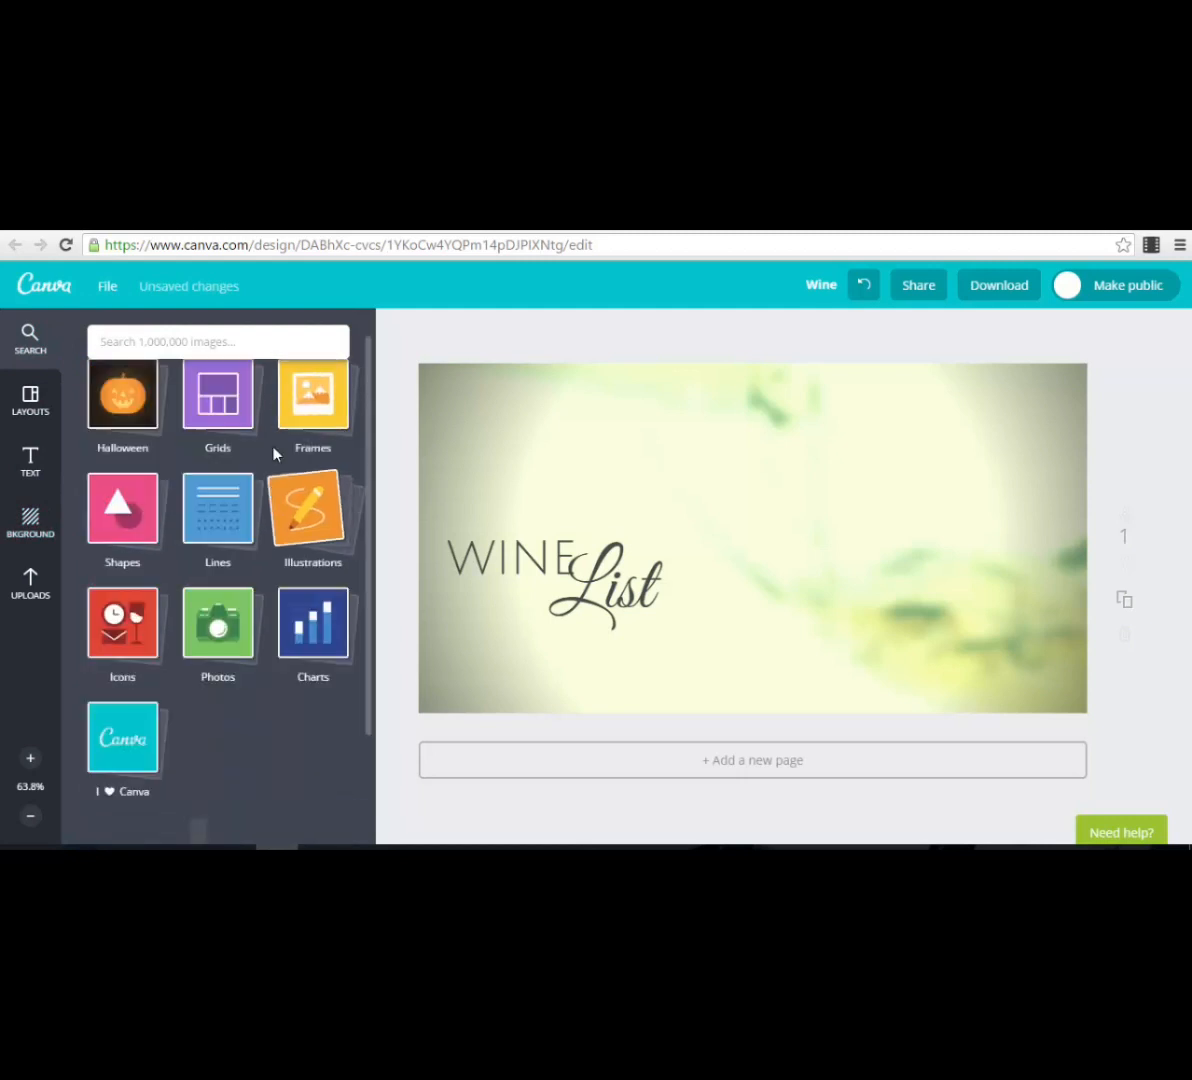
pyautogui.scroll(1, 230, 458)
pyautogui.click(226, 450)
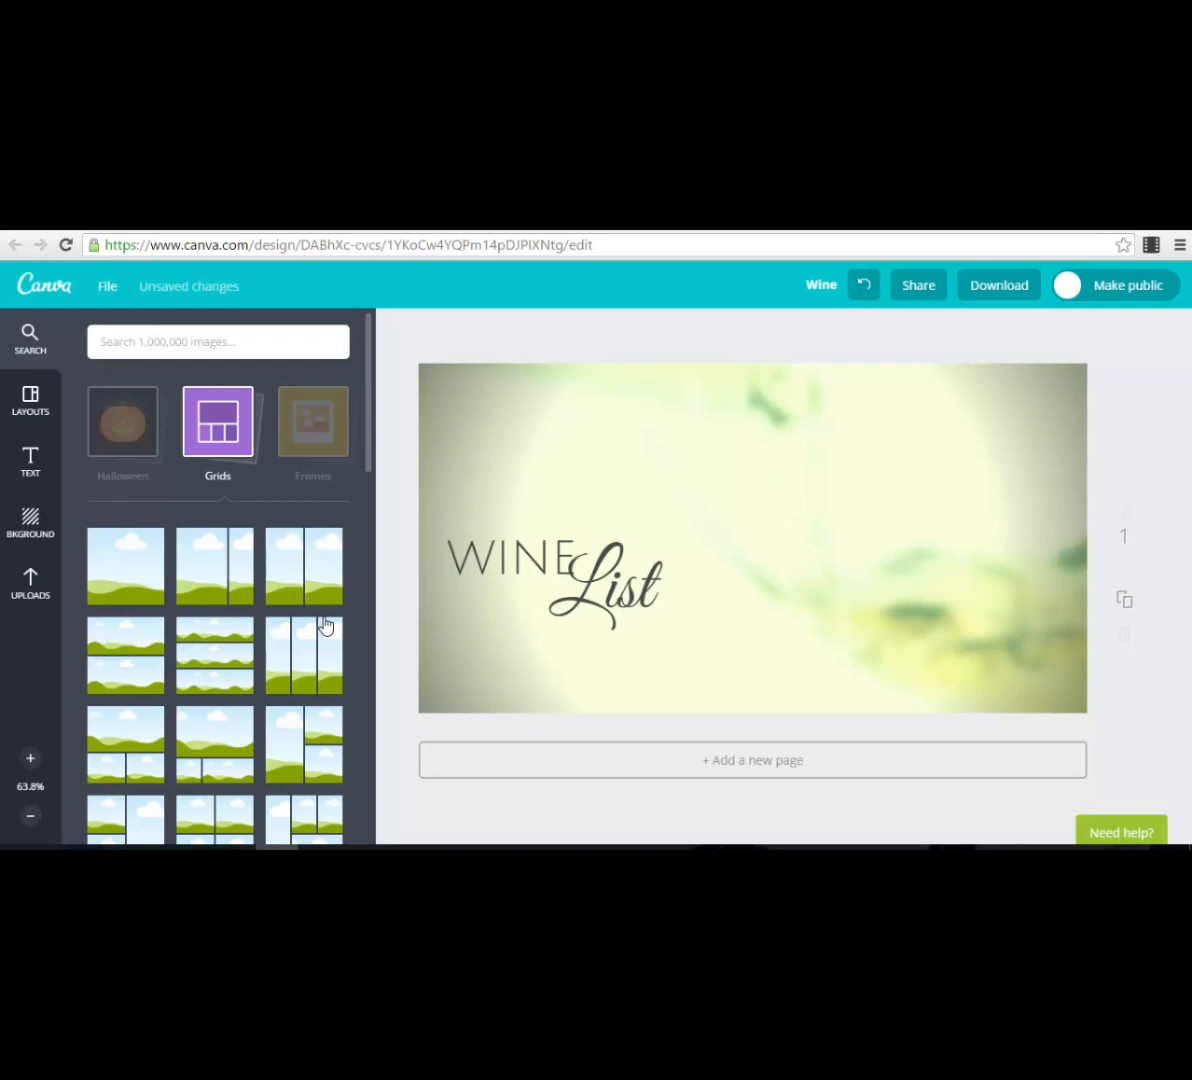
pyautogui.scroll(-8, 270, 650)
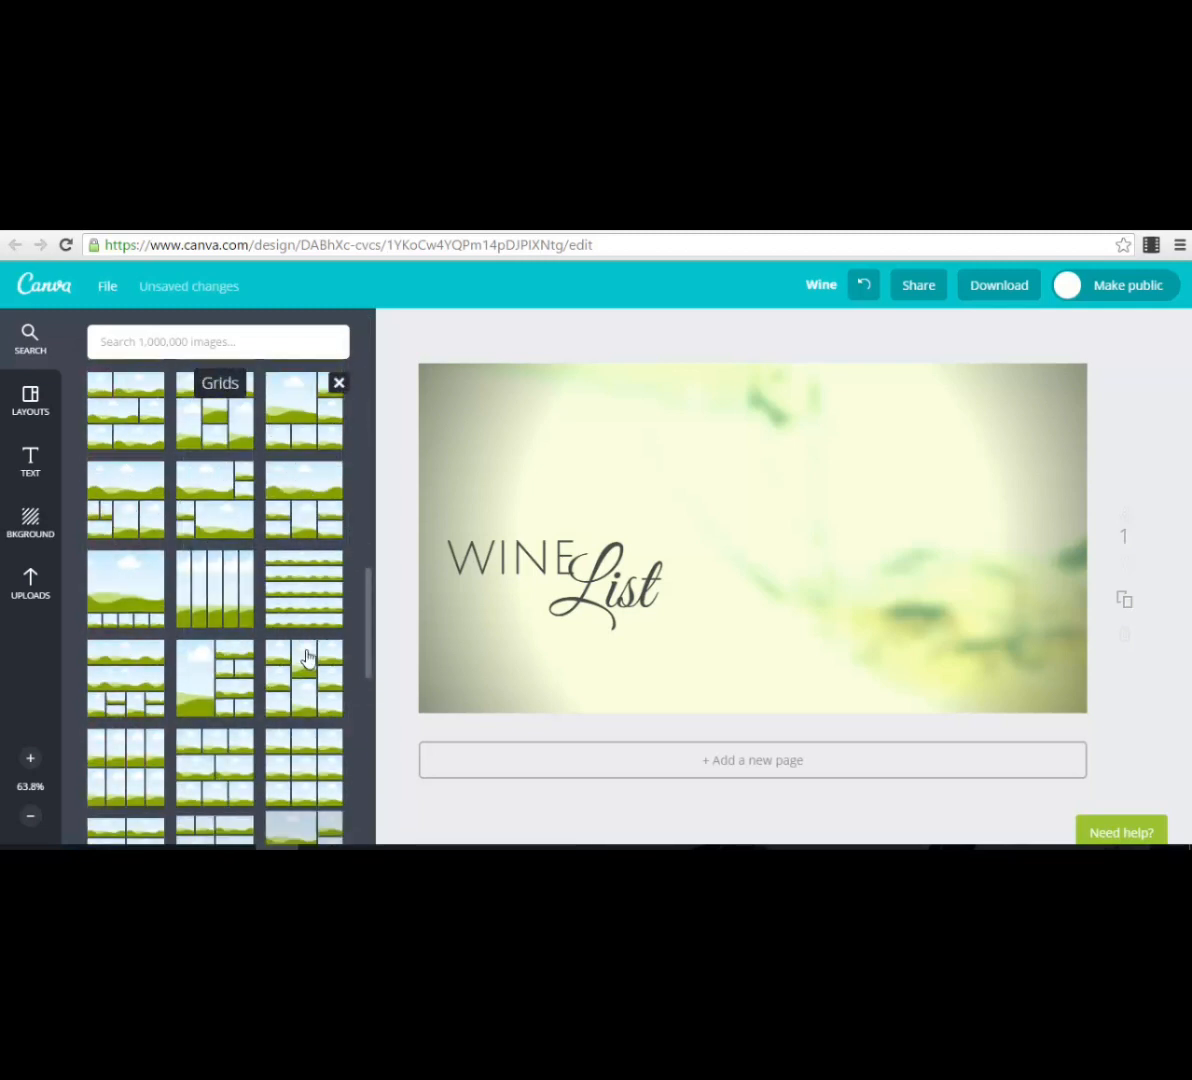
pyautogui.scroll(6, 306, 657)
pyautogui.click(338, 386)
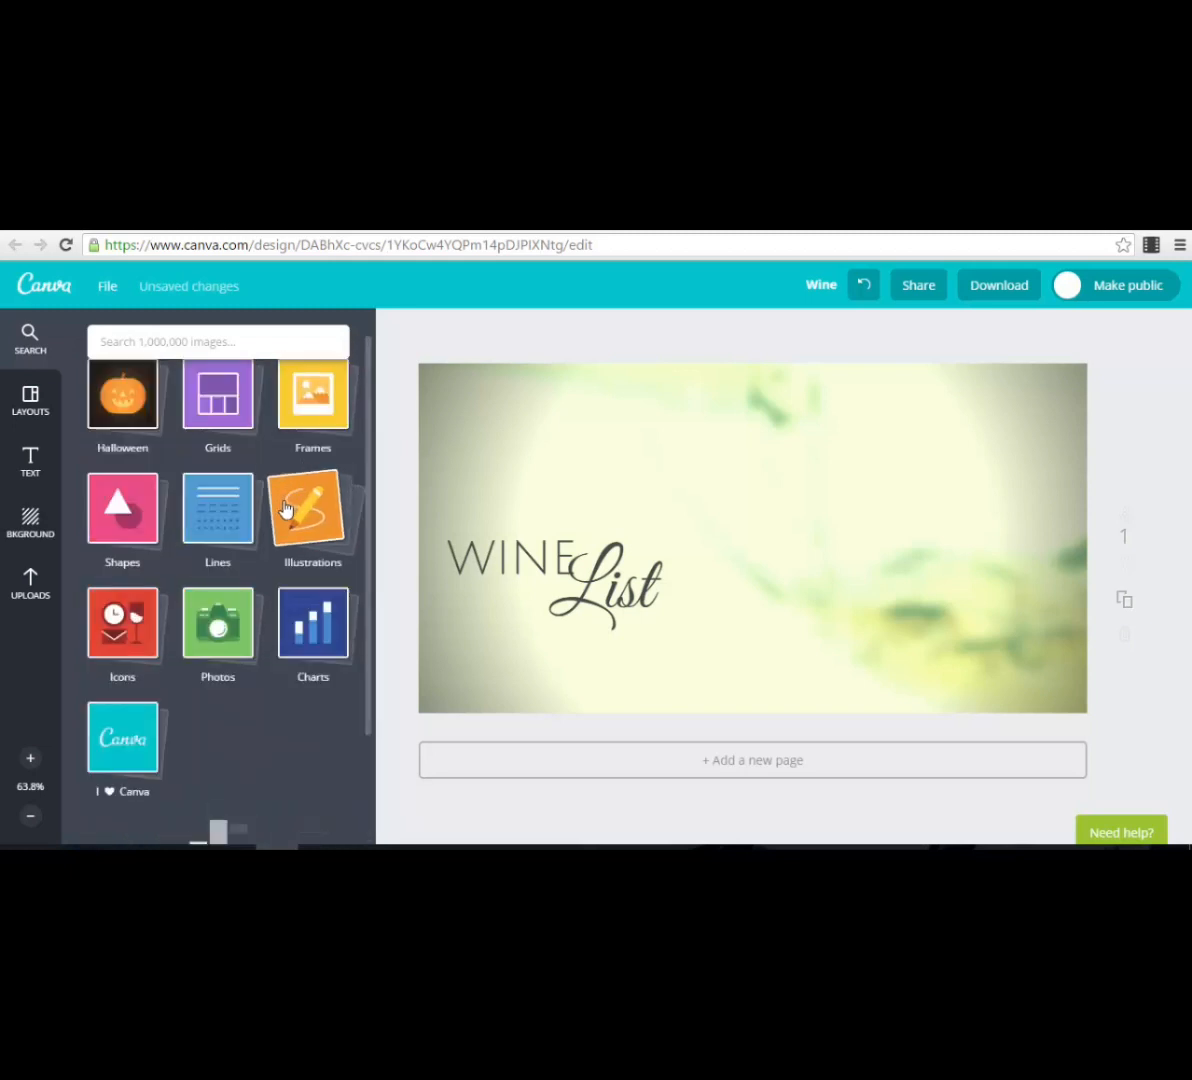
pyautogui.scroll(1, 152, 418)
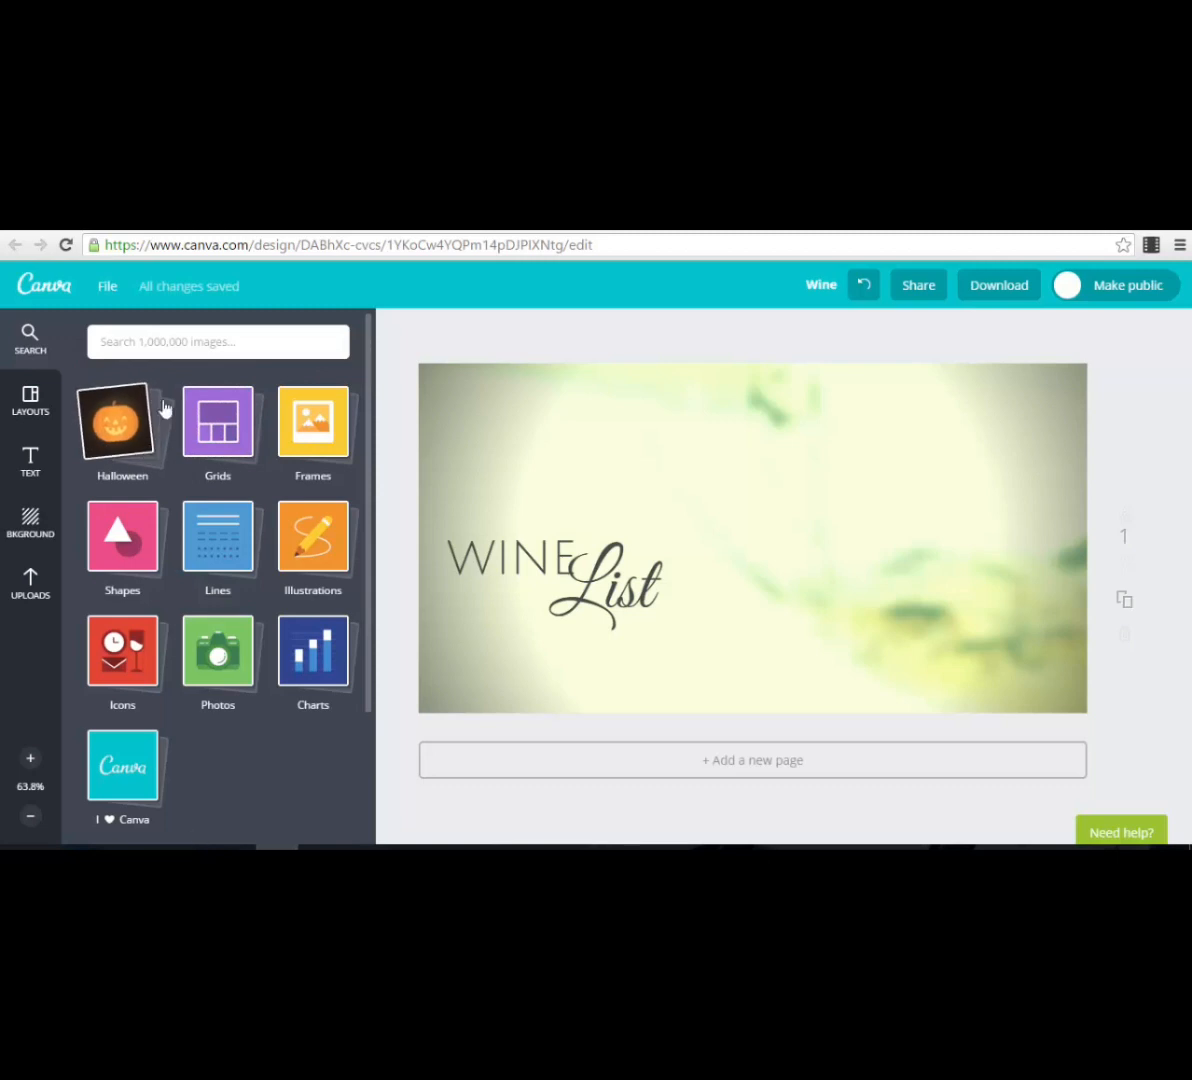
# - Try out the free globe illustration beside the Wine List title, and delete it from the design
pyautogui.click(320, 535)
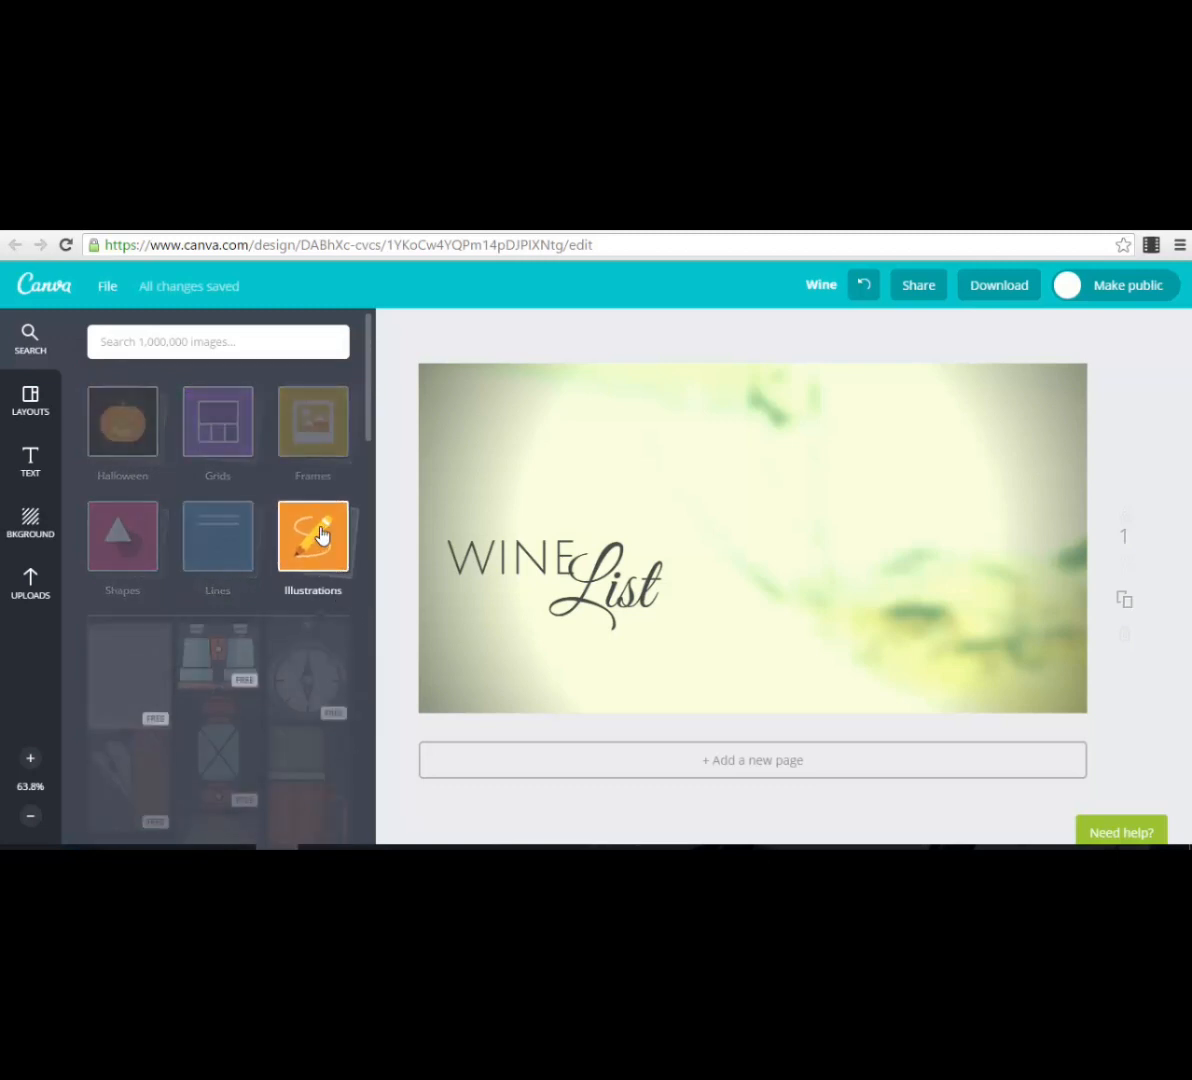
pyautogui.scroll(-3, 297, 655)
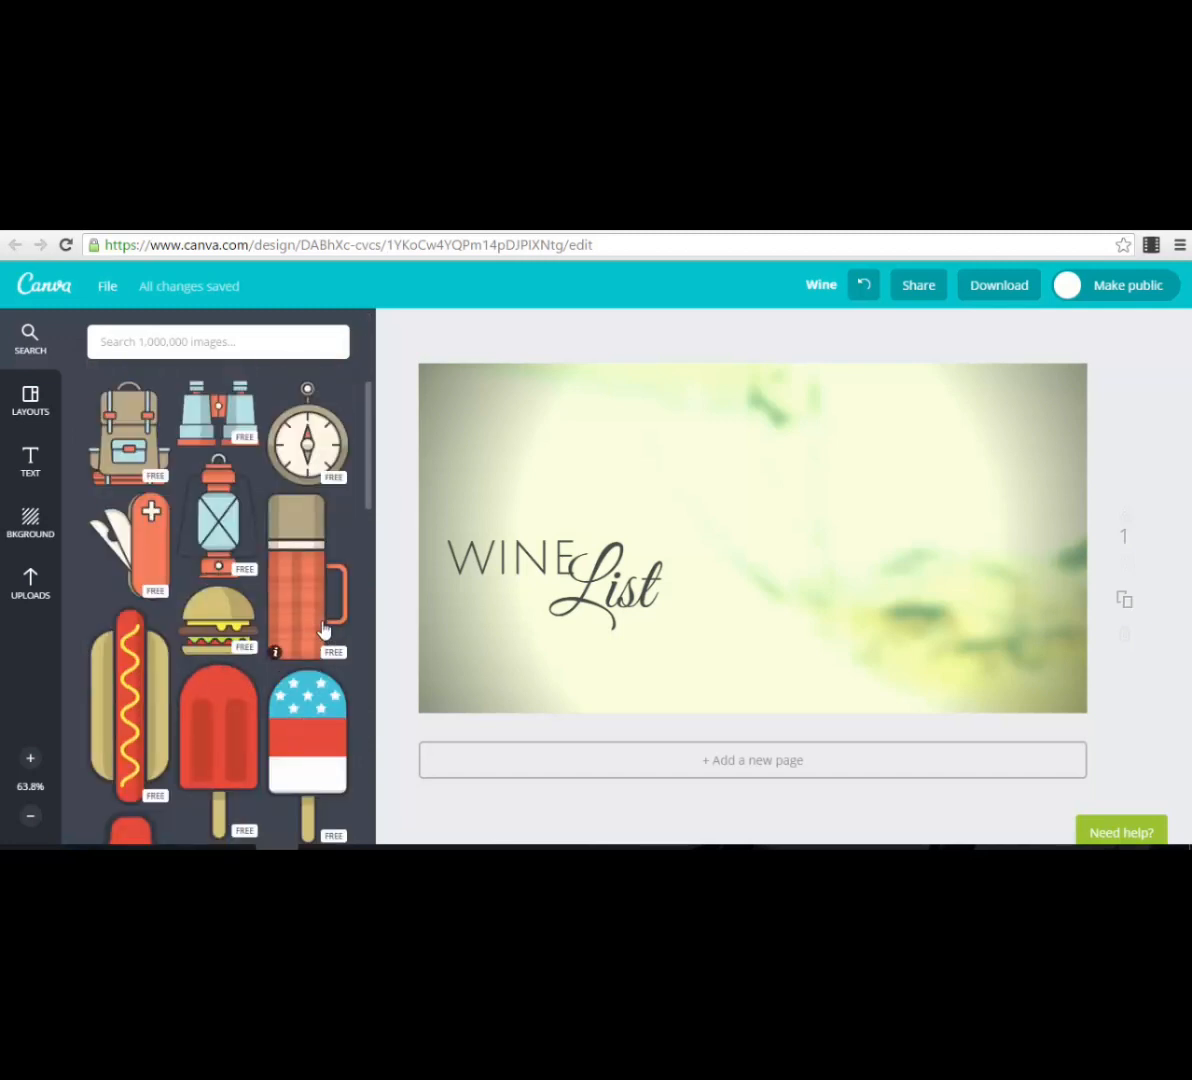
pyautogui.scroll(-10, 268, 595)
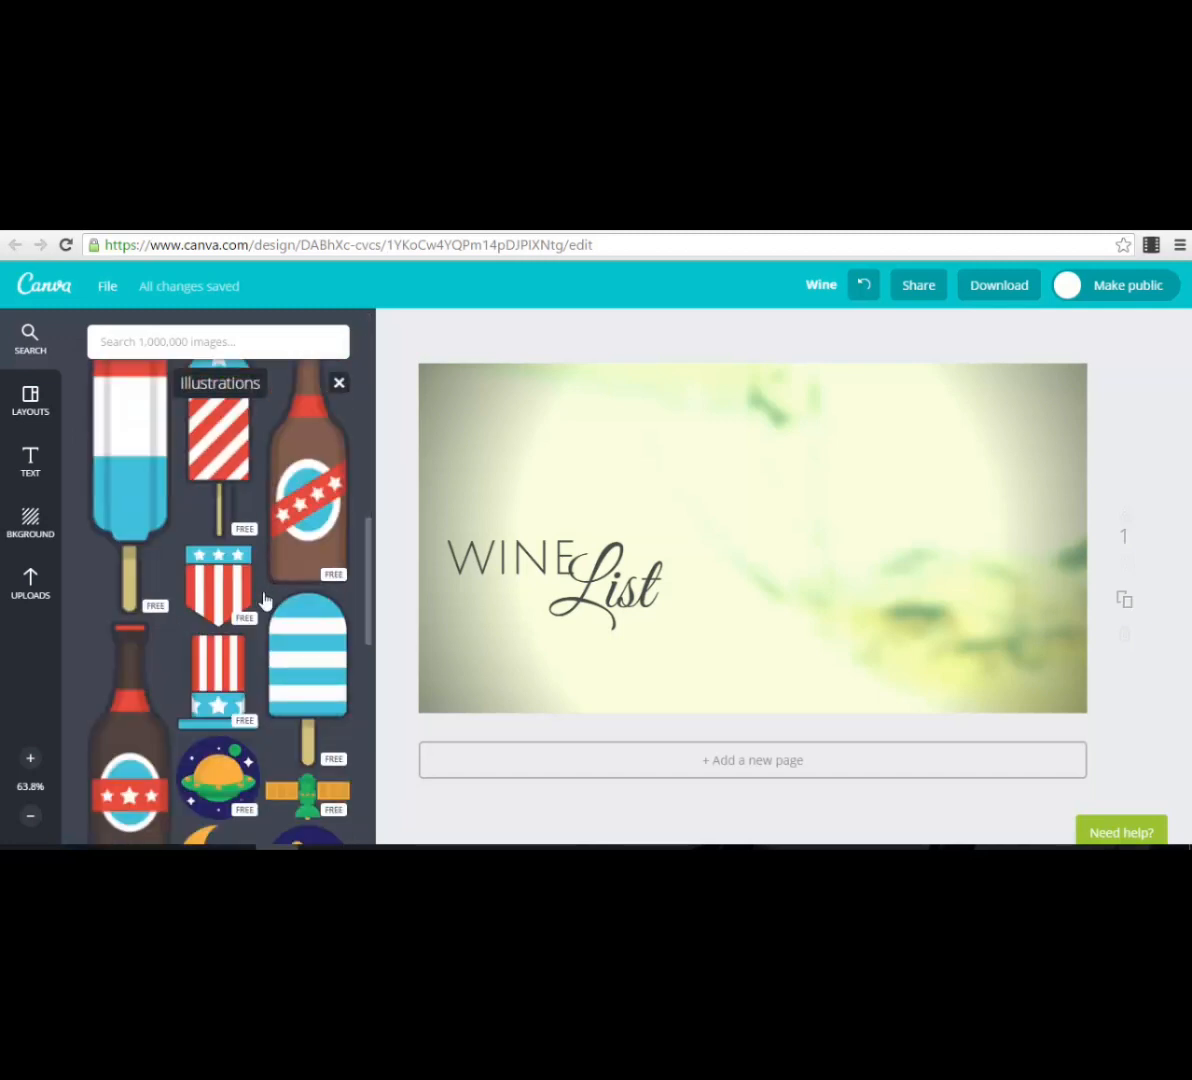
pyautogui.scroll(-2, 256, 608)
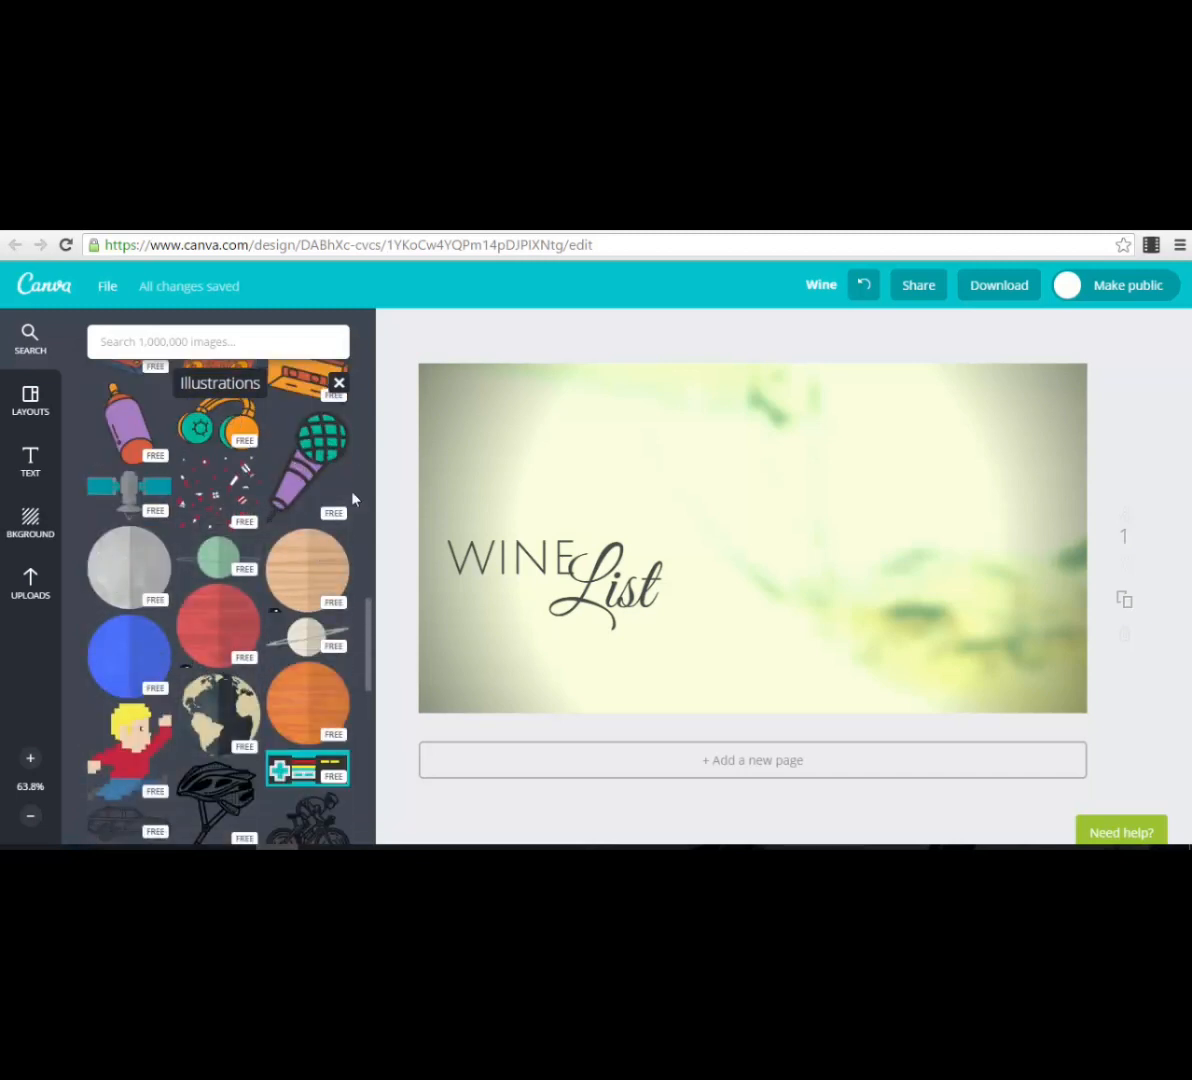
pyautogui.scroll(-3, 230, 560)
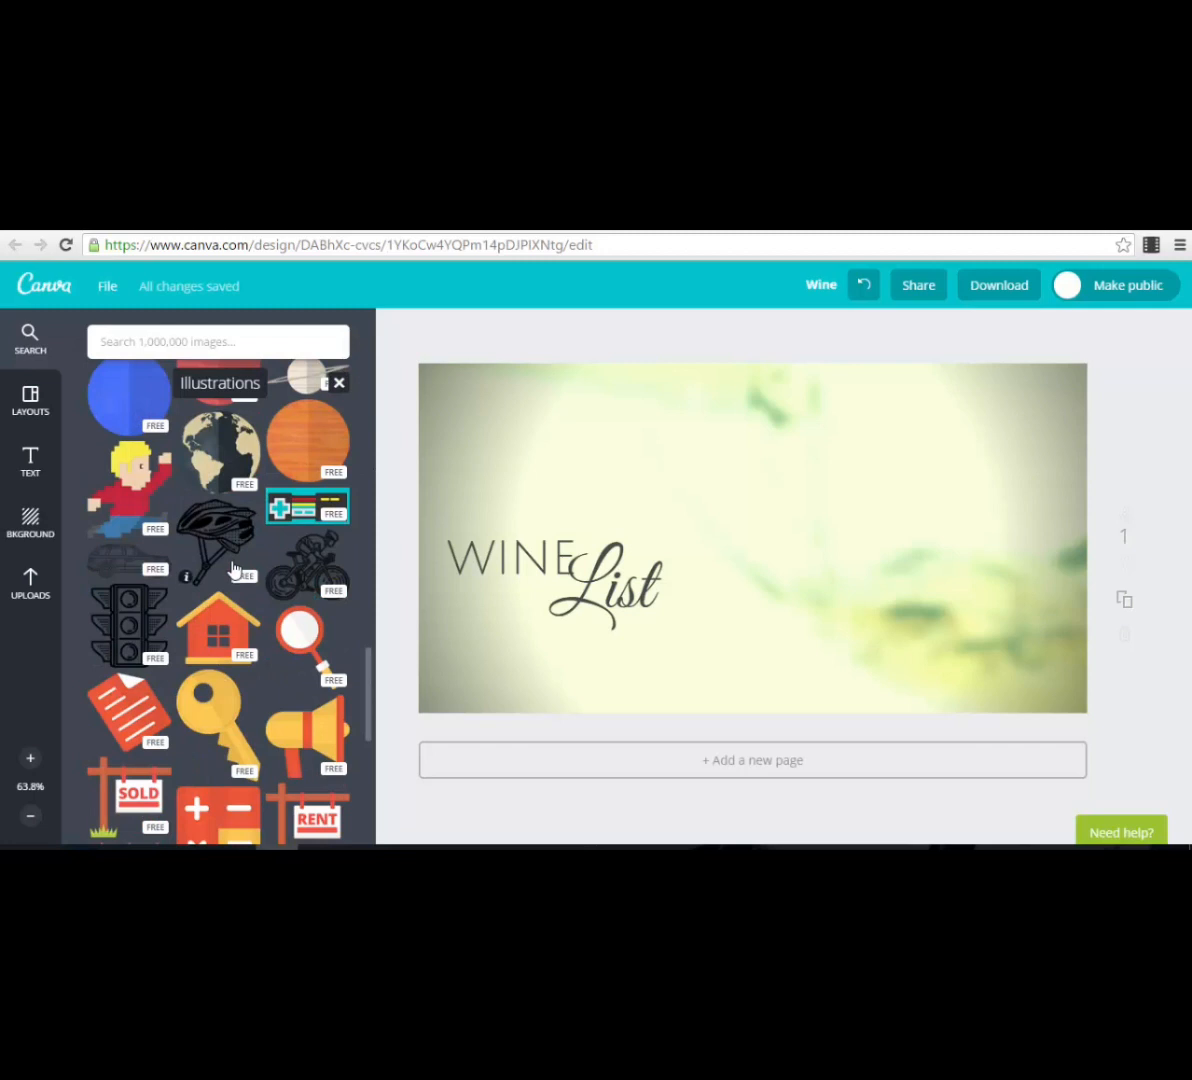
pyautogui.click(226, 456)
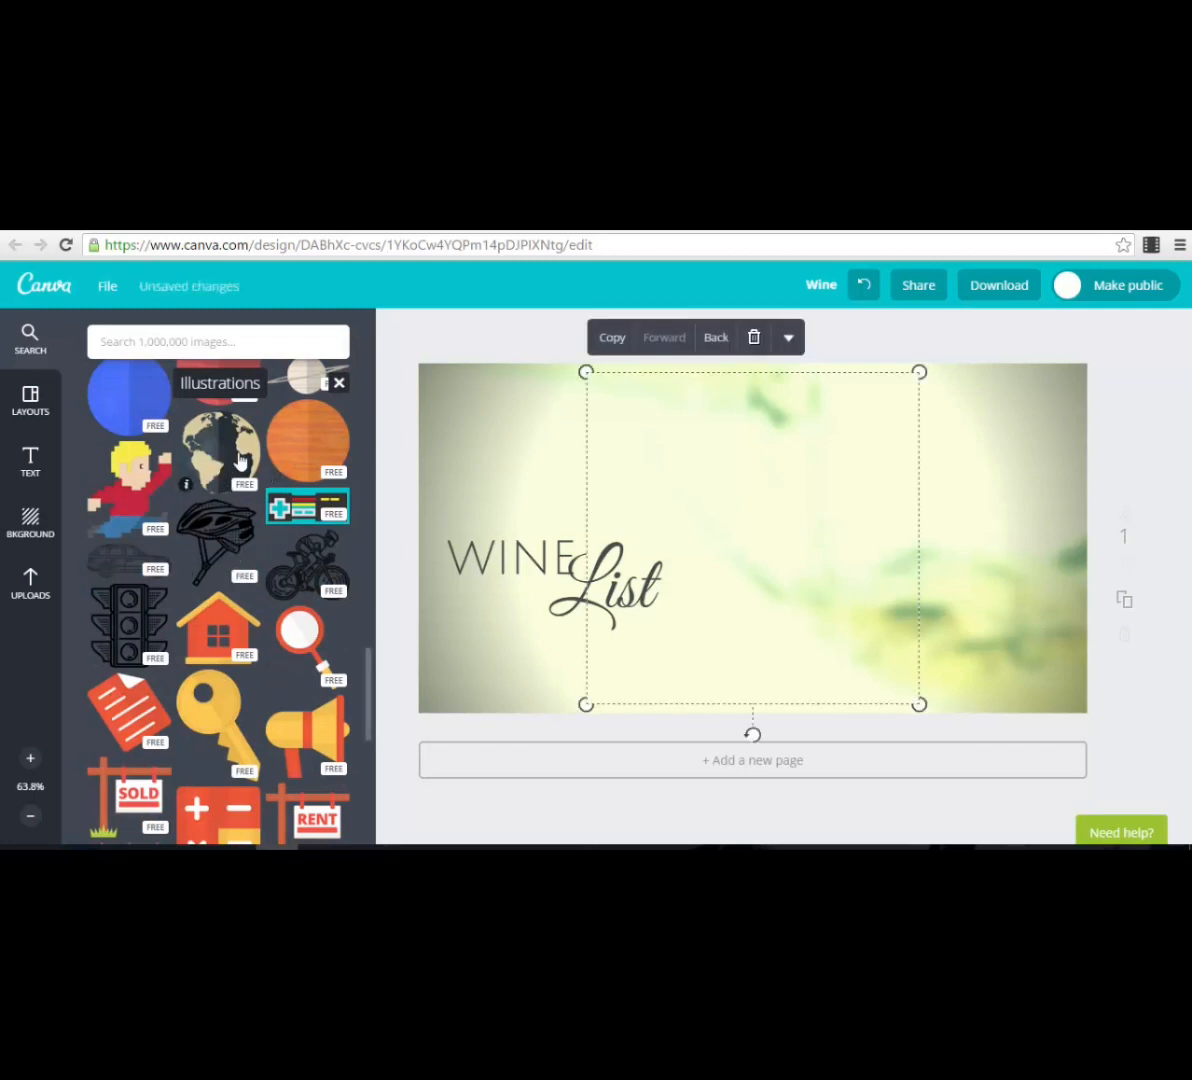
pyautogui.moveTo(670, 458); pyautogui.dragTo(834, 485)
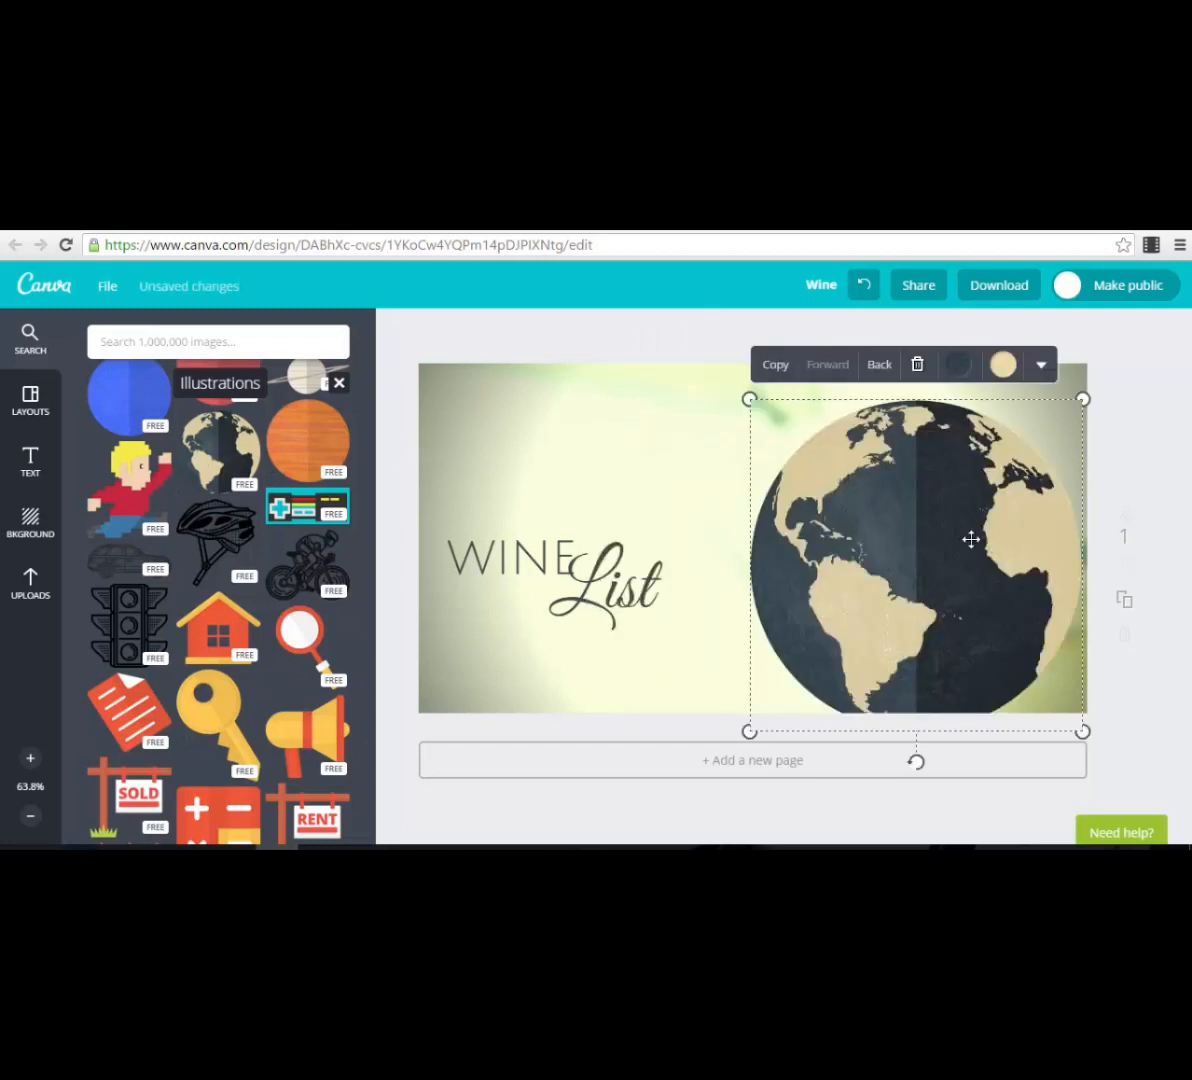
pyautogui.moveTo(971, 540); pyautogui.dragTo(876, 513)
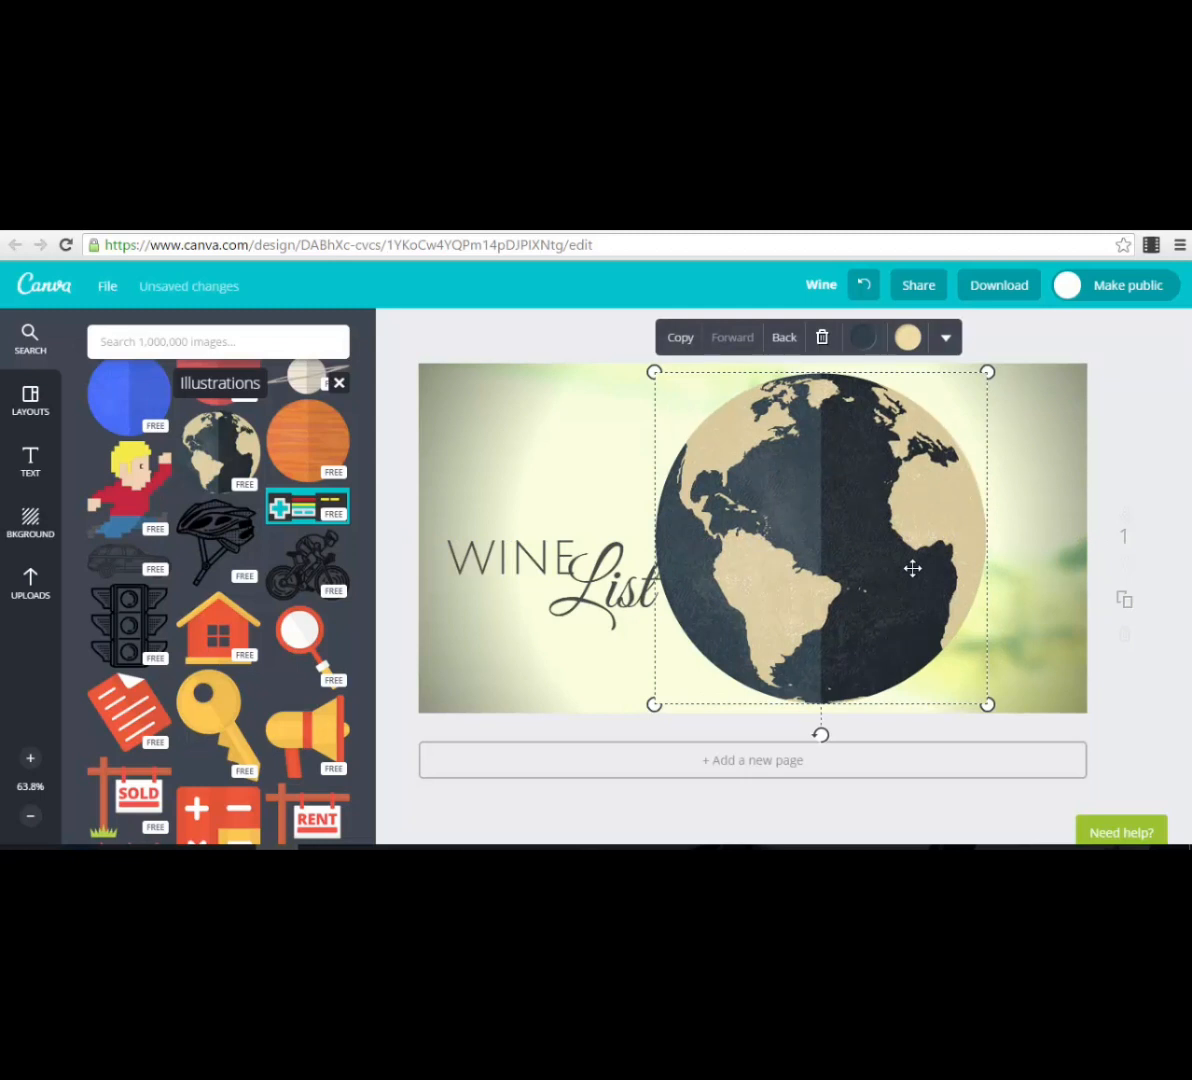
pyautogui.click(822, 338)
# - Examine the remaining free illustrations to the end of the collection and return to the element categories
pyautogui.scroll(-5, 178, 540)
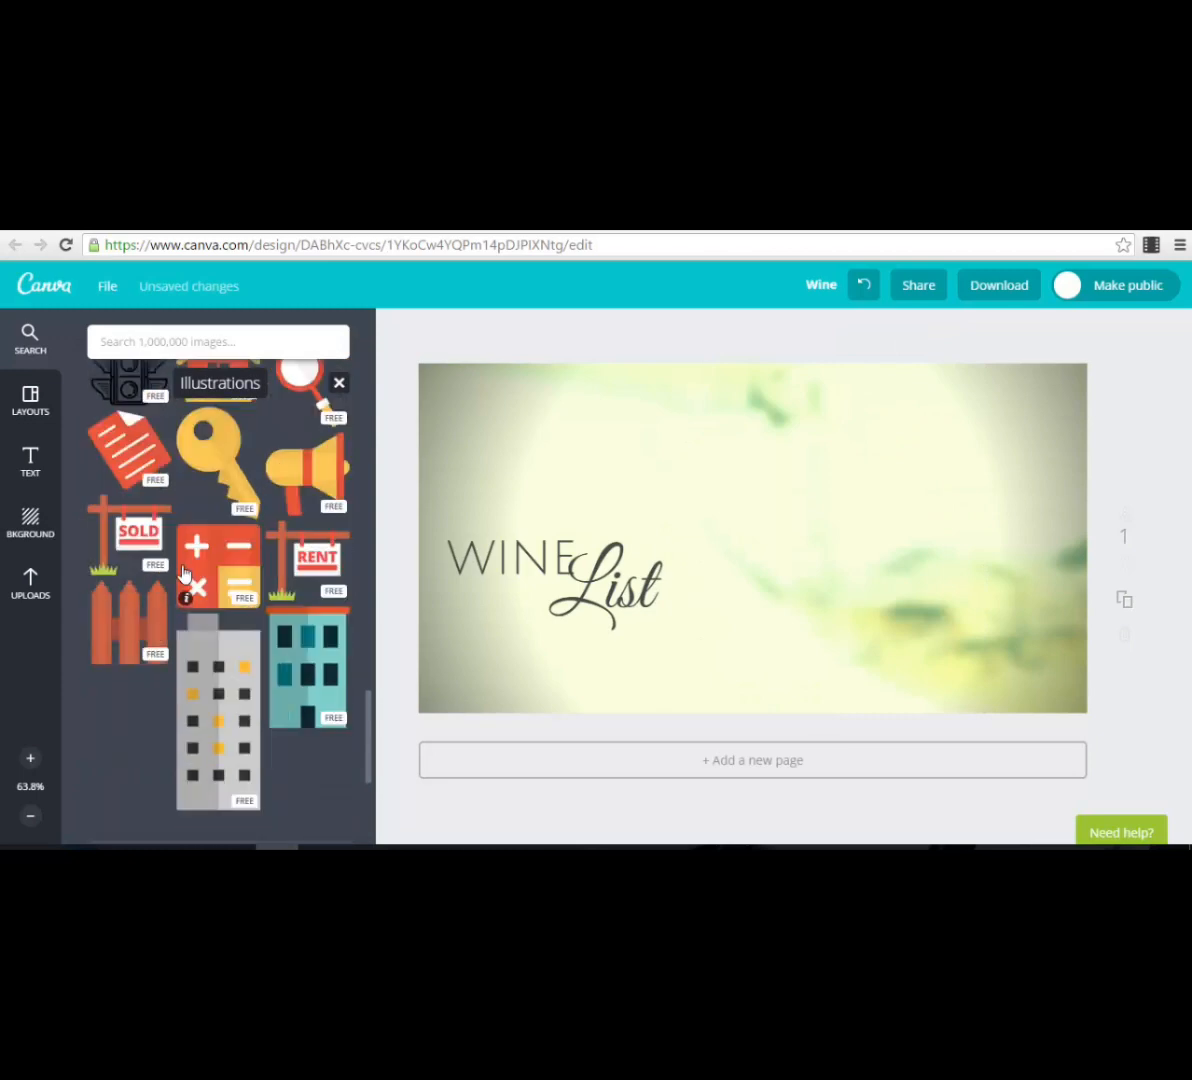
pyautogui.scroll(-3, 182, 572)
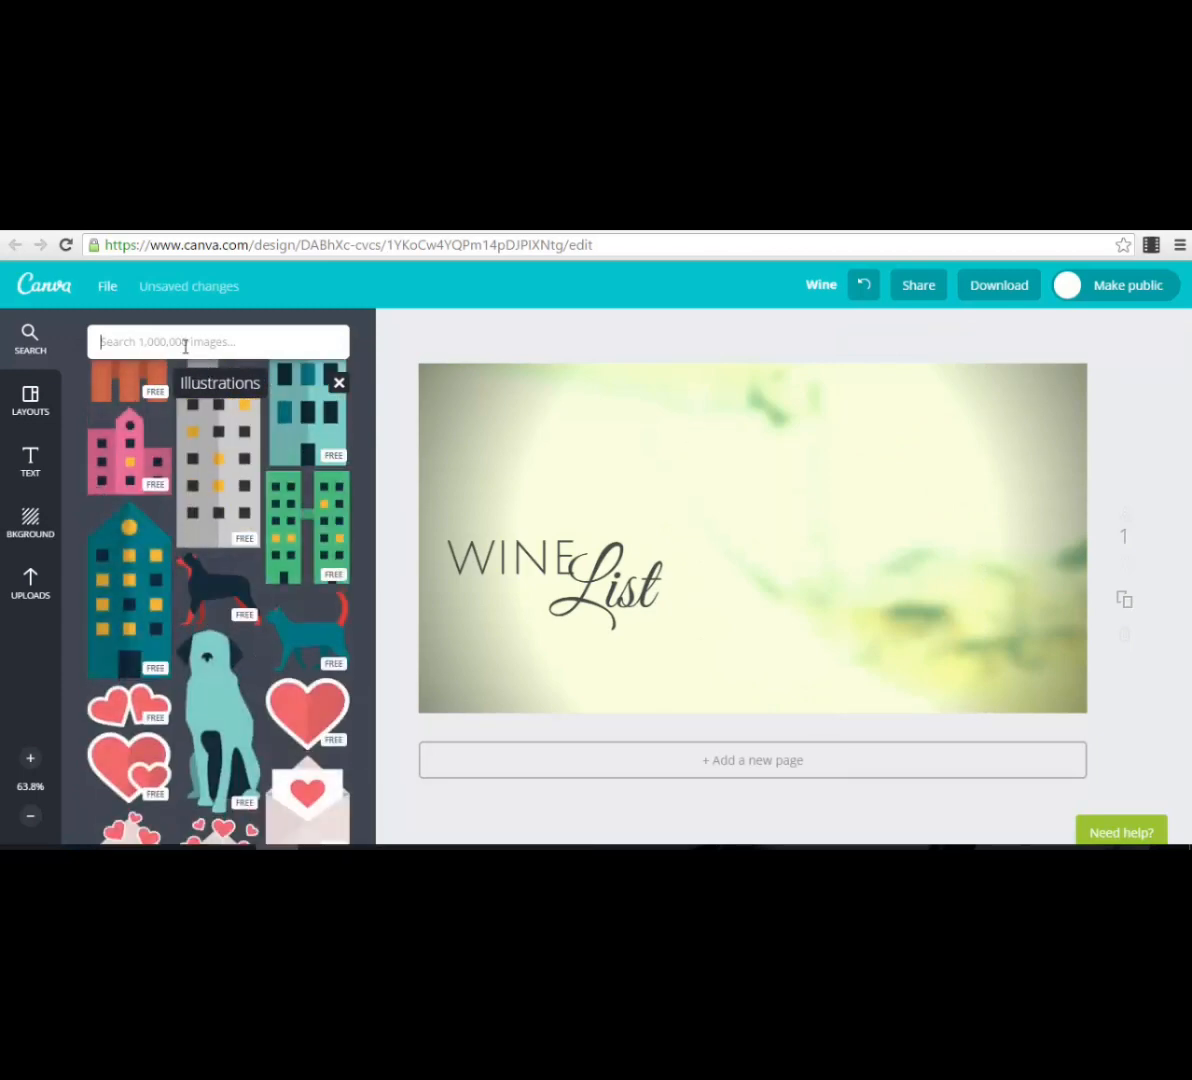
pyautogui.scroll(-10, 290, 610)
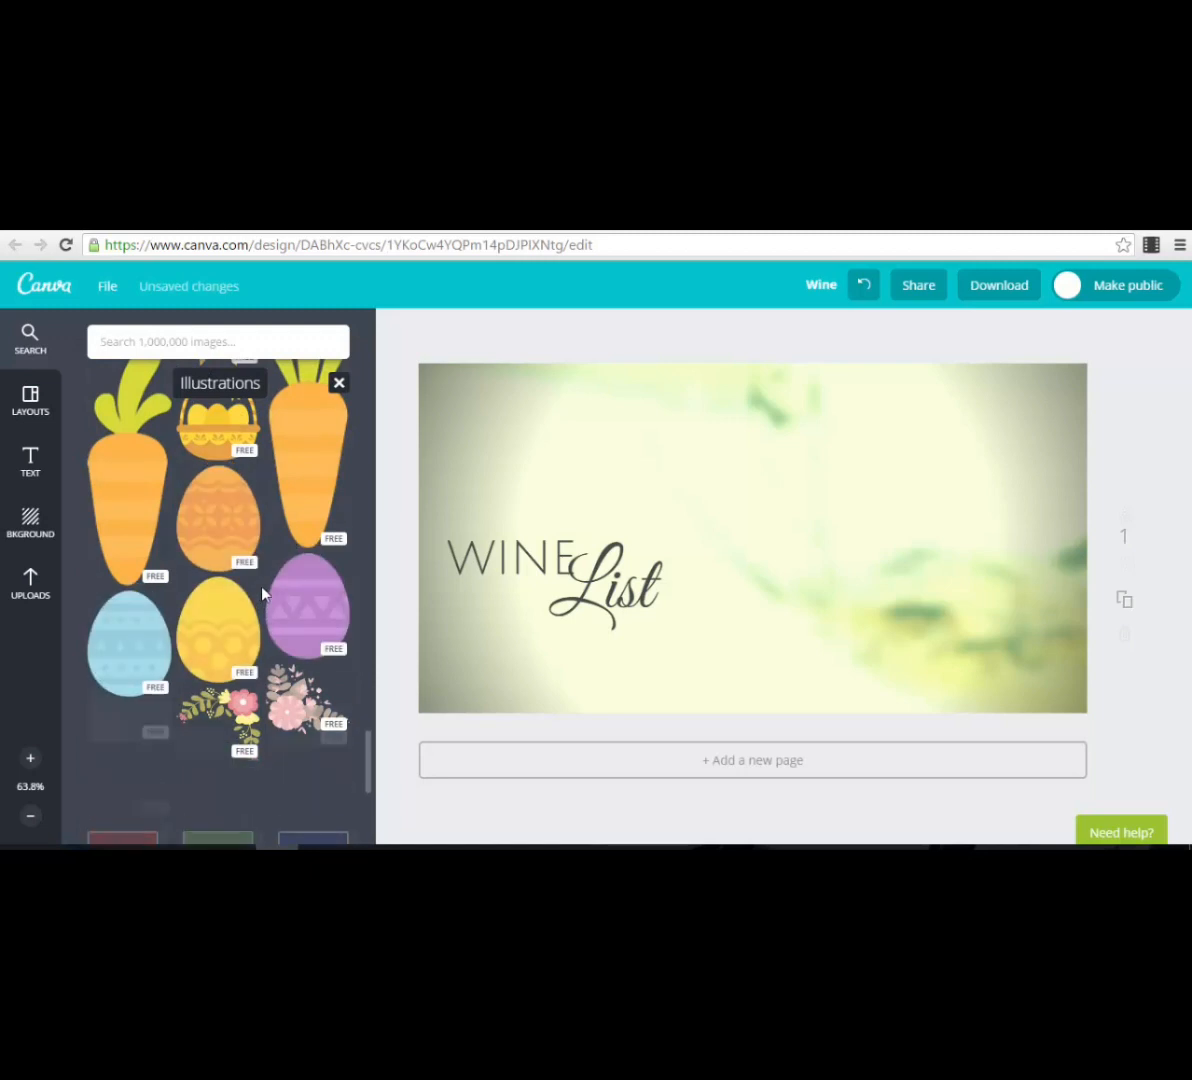
pyautogui.scroll(-3, 260, 608)
pyautogui.scroll(-3, 250, 616)
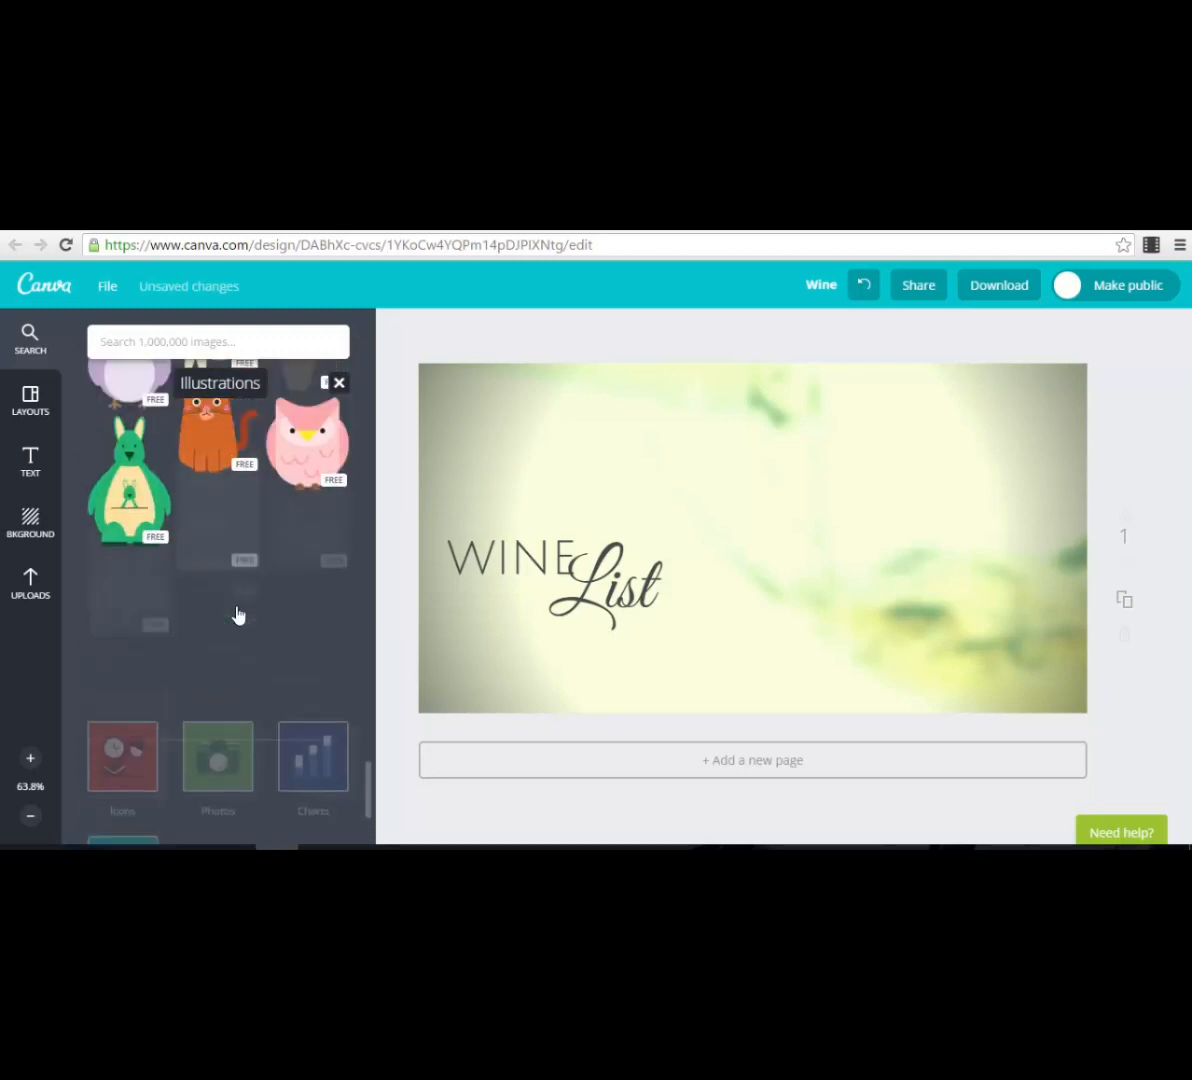
pyautogui.scroll(-3, 236, 614)
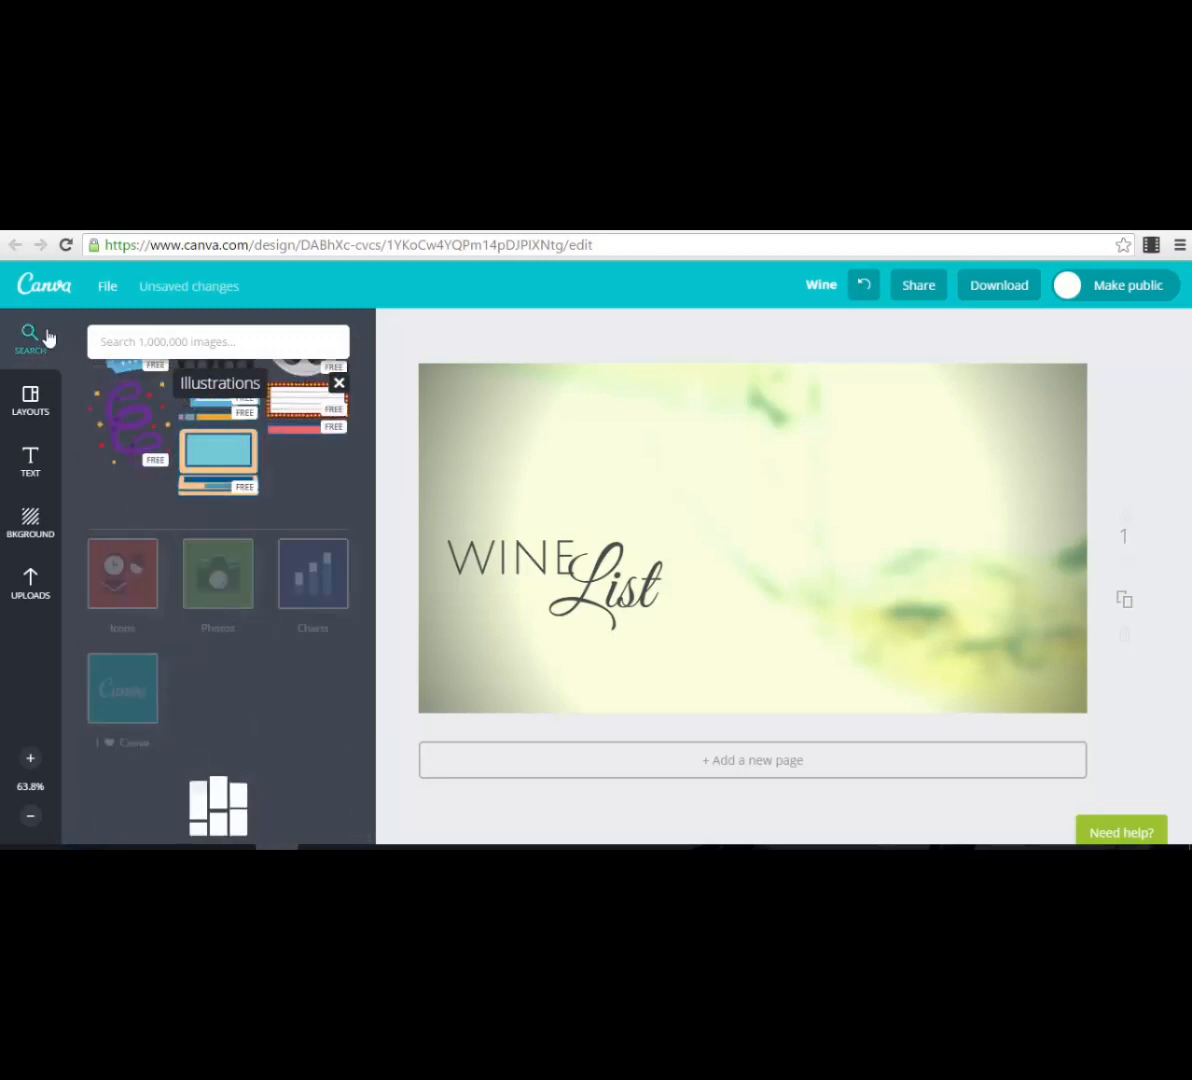
pyautogui.click(44, 340)
pyautogui.click(340, 384)
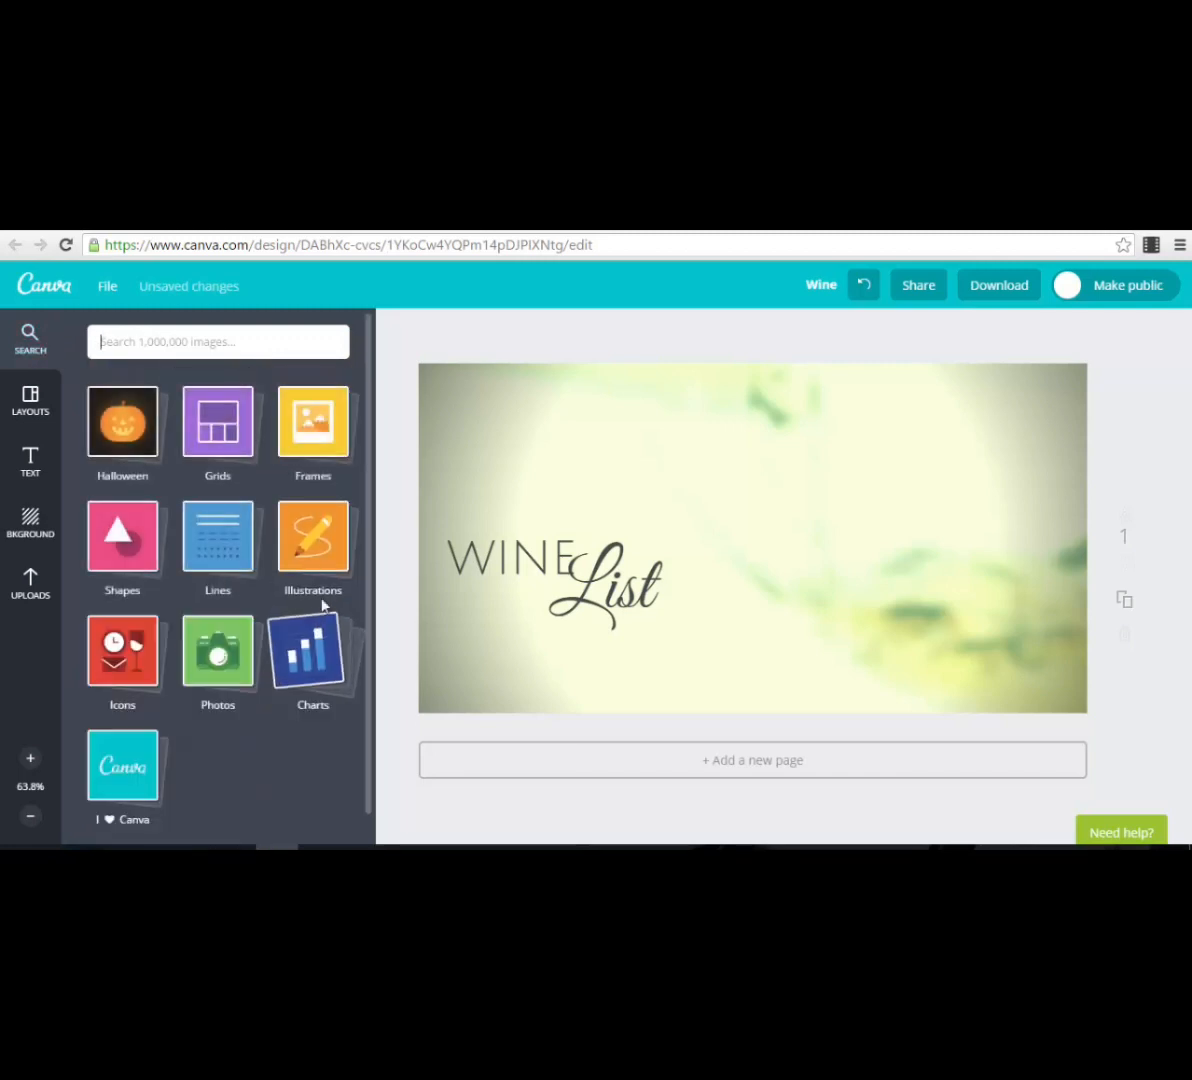
# - Look through the free coloured squares and circles in the Shapes collection and return to the element categories
pyautogui.click(140, 555)
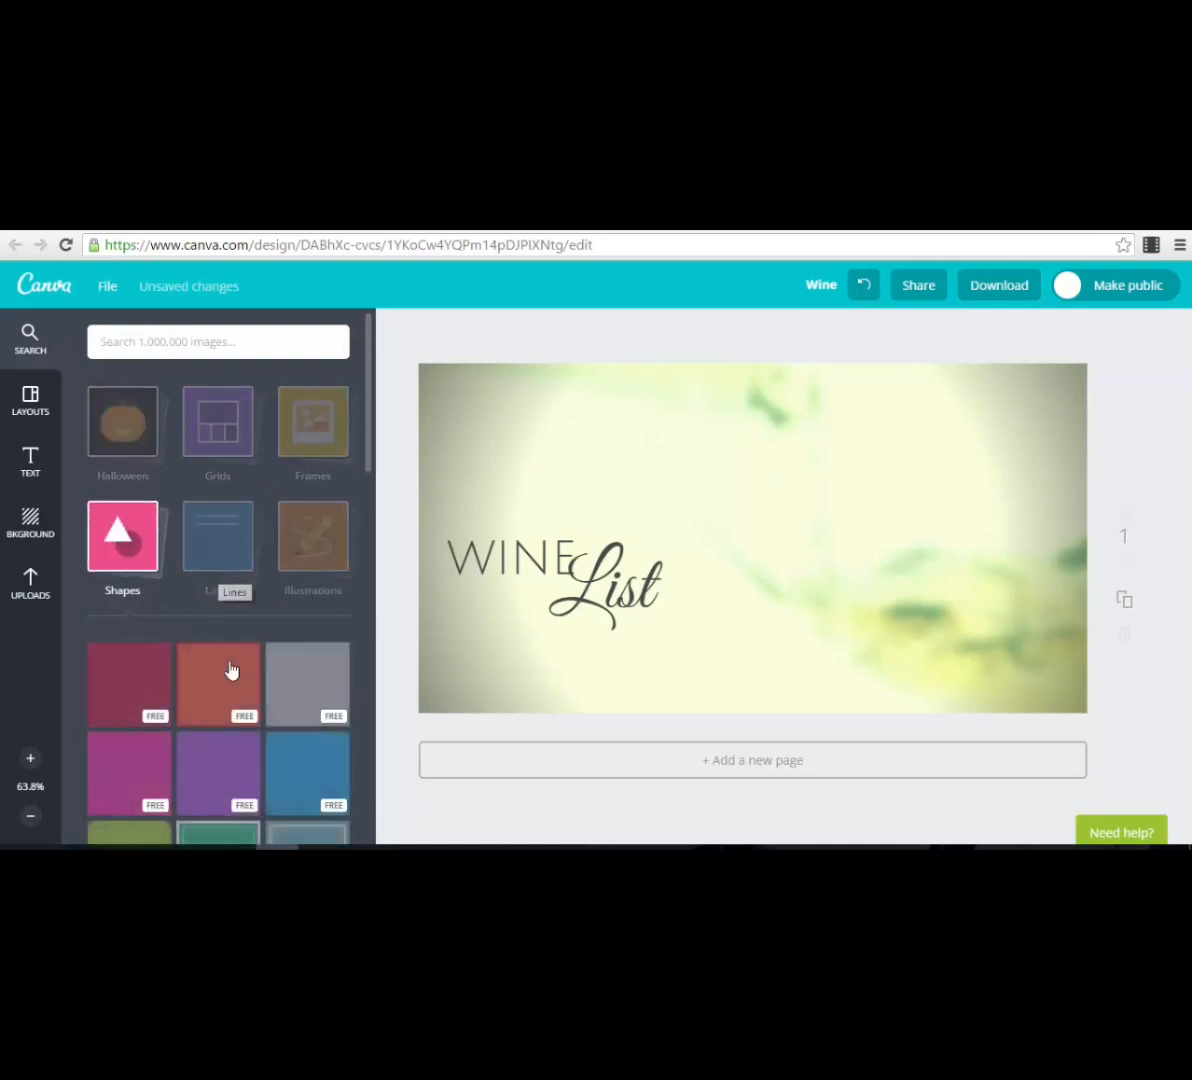
pyautogui.scroll(-3, 330, 775)
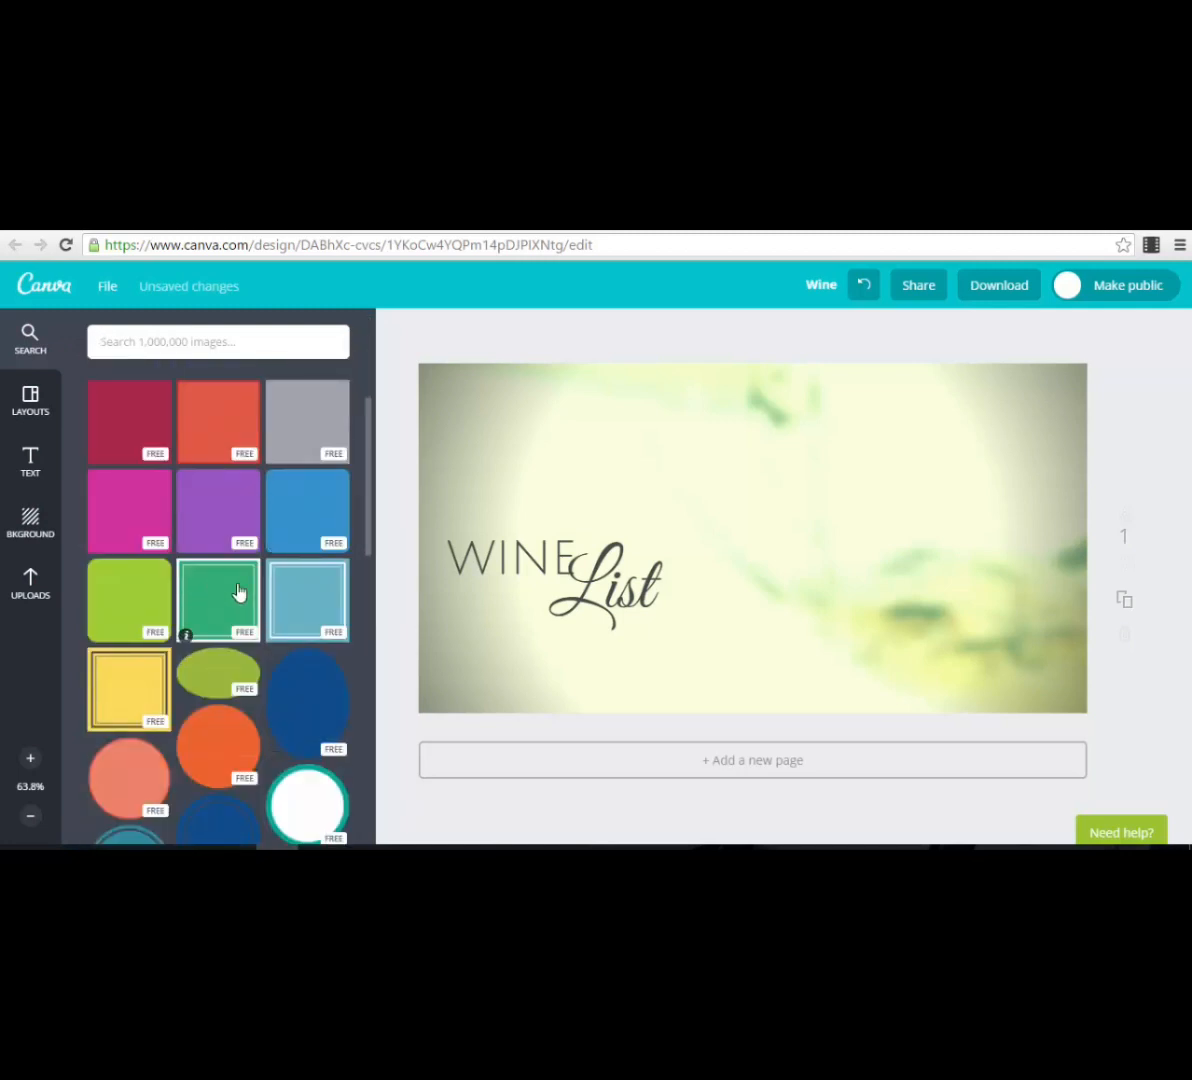
pyautogui.scroll(2, 195, 540)
pyautogui.click(226, 474)
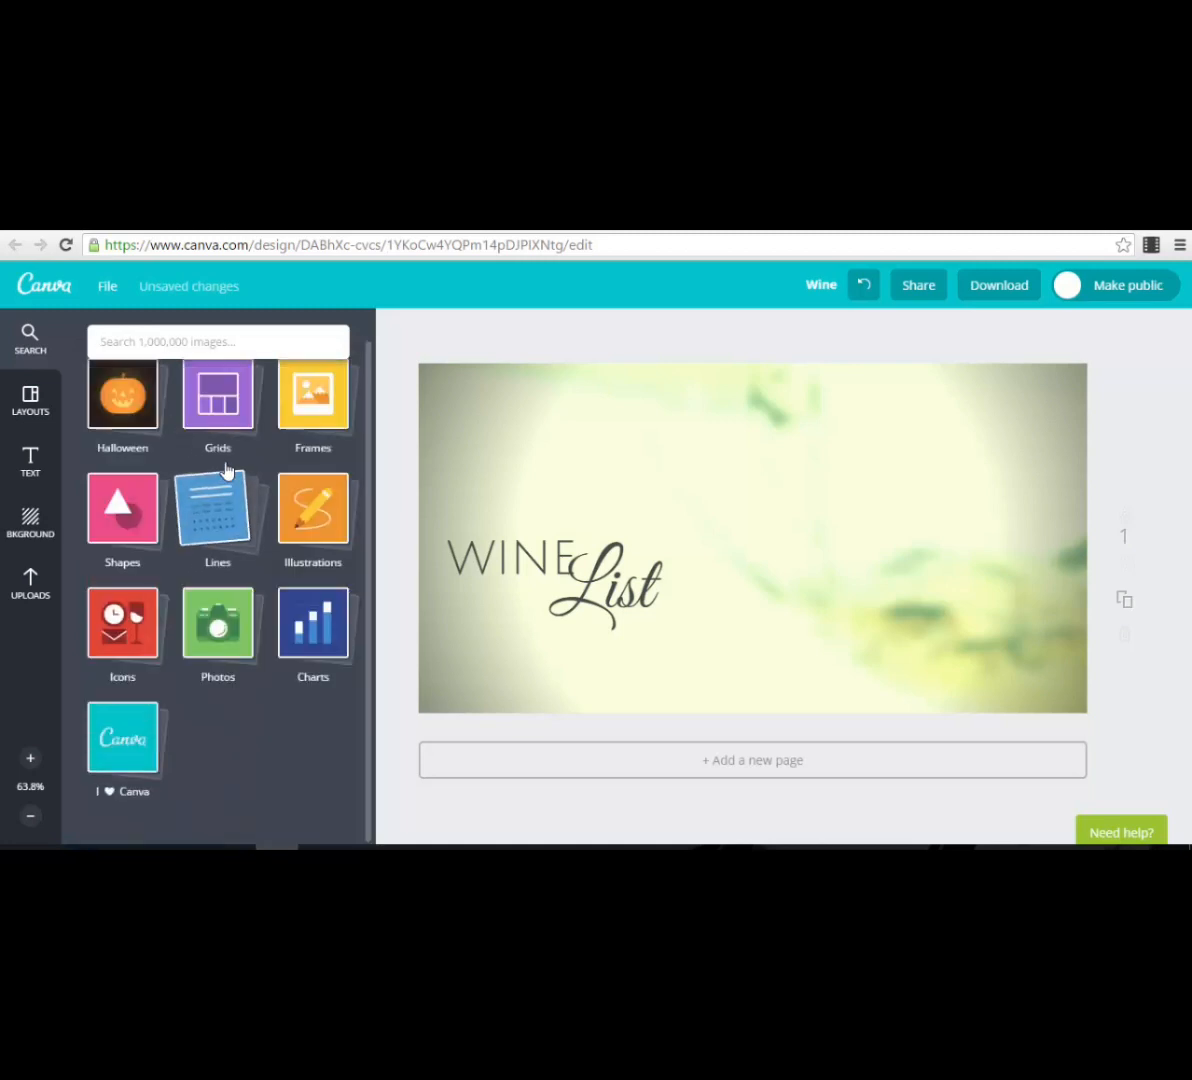
# - Examine the free lines, arrows and swirls to the end of the Lines collection and return to the element categories
pyautogui.click(228, 495)
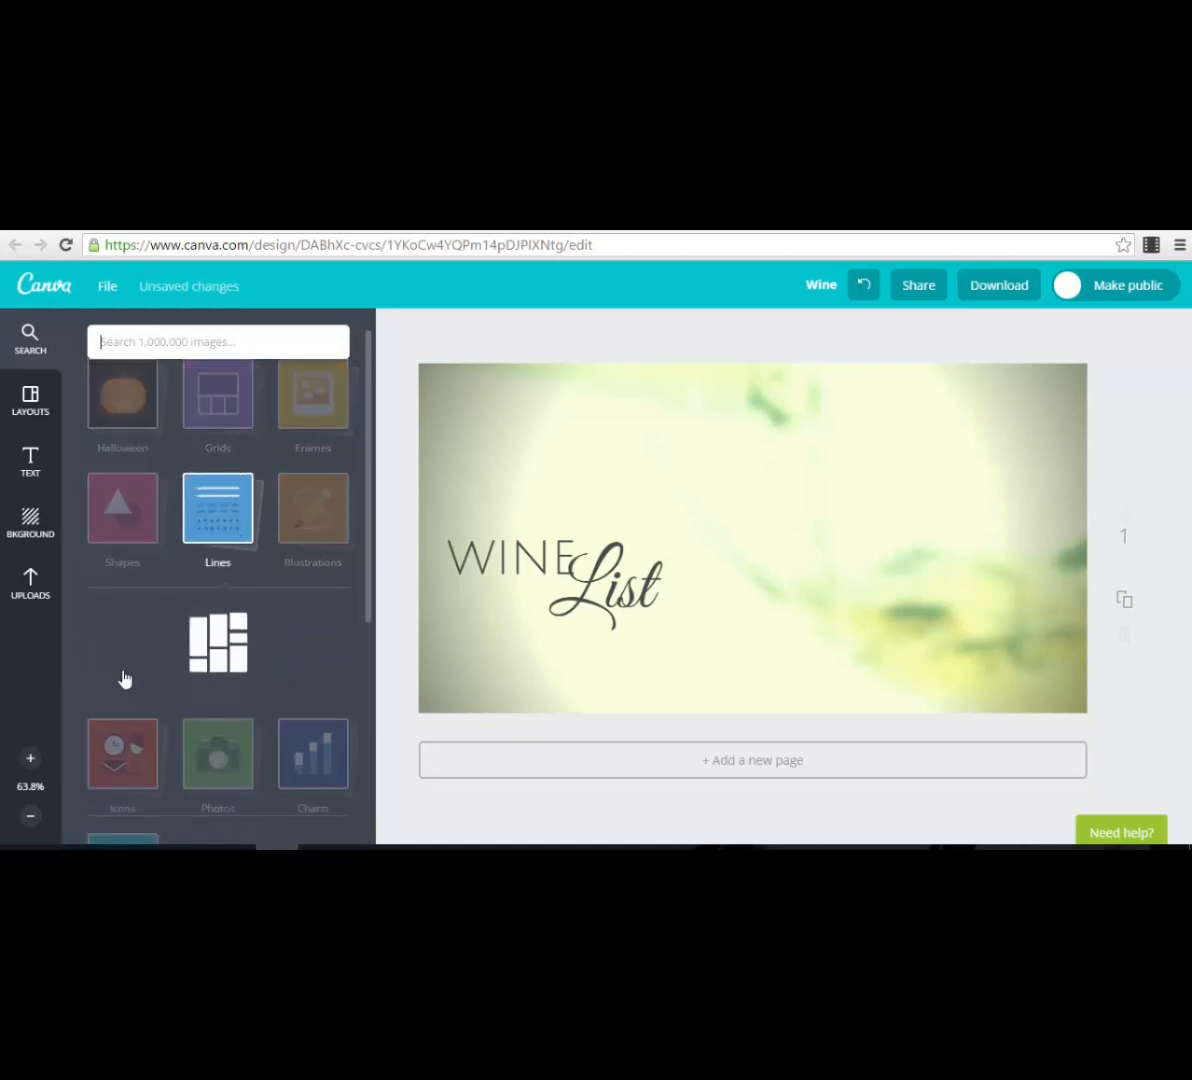
pyautogui.scroll(-1, 176, 683)
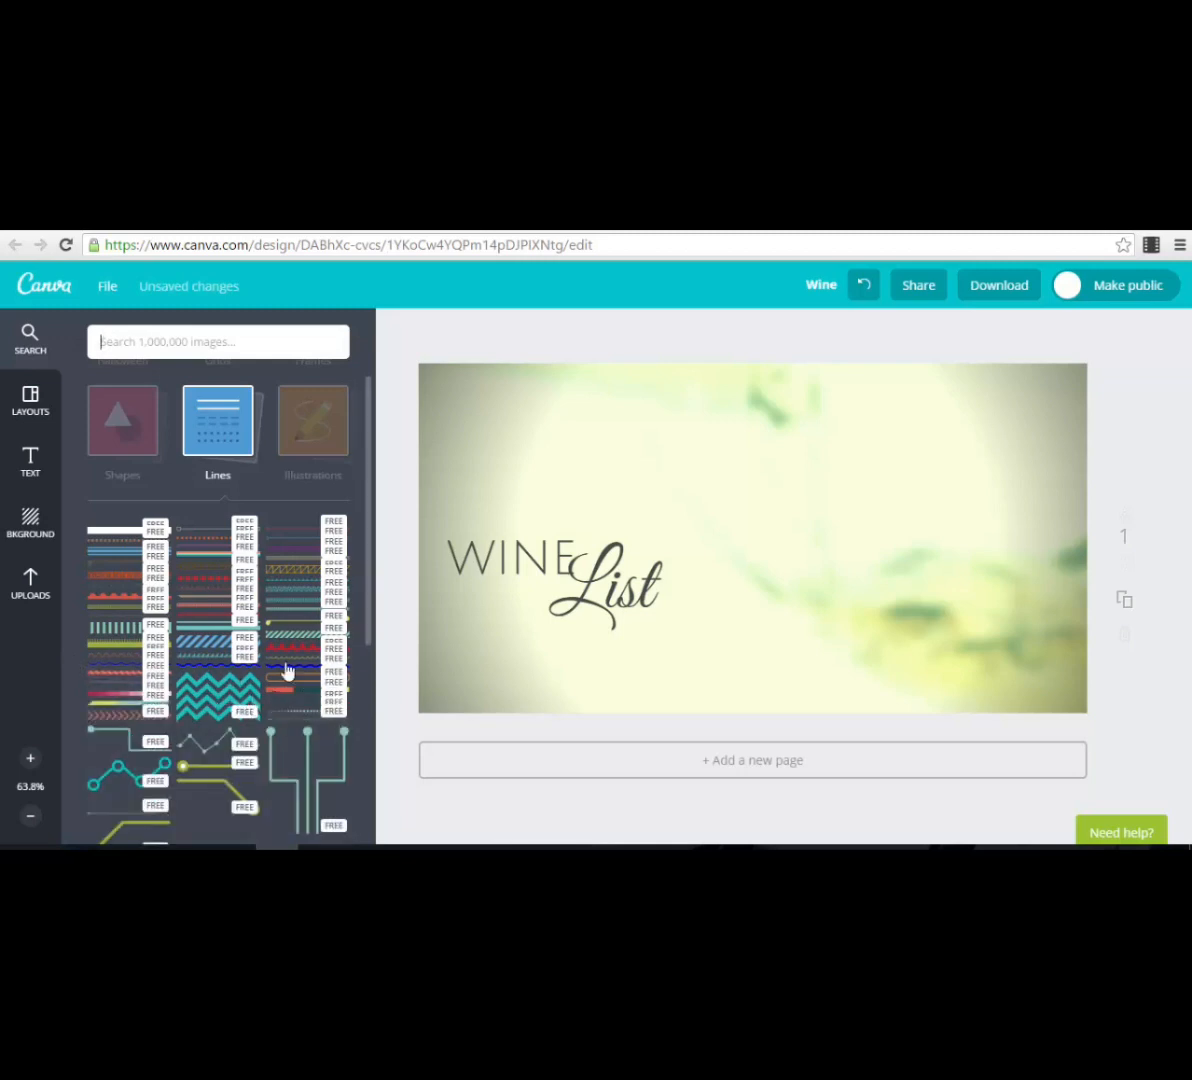
pyautogui.scroll(-2, 200, 640)
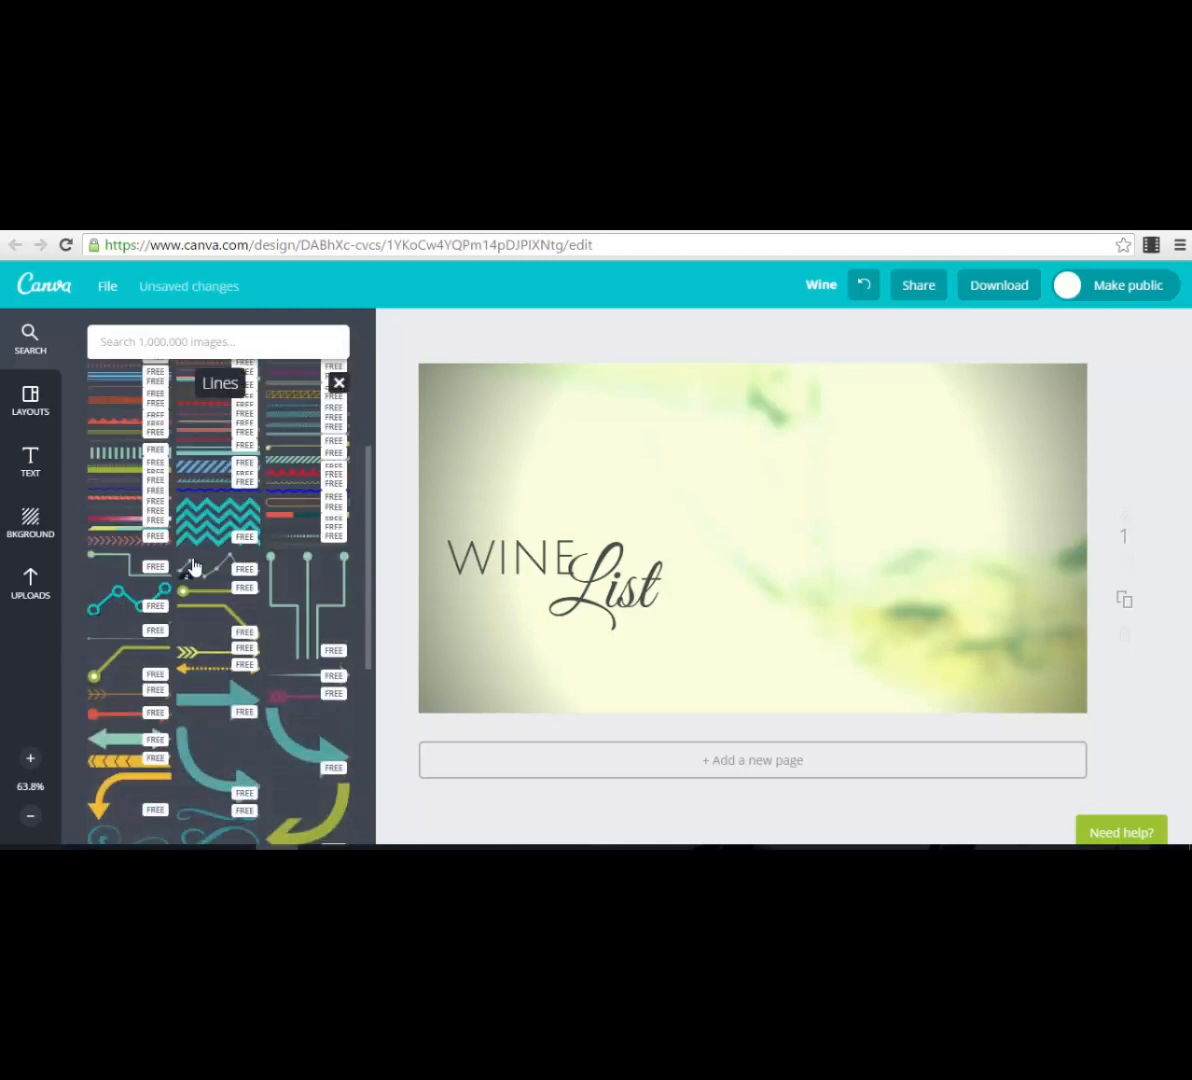
pyautogui.scroll(-1, 250, 600)
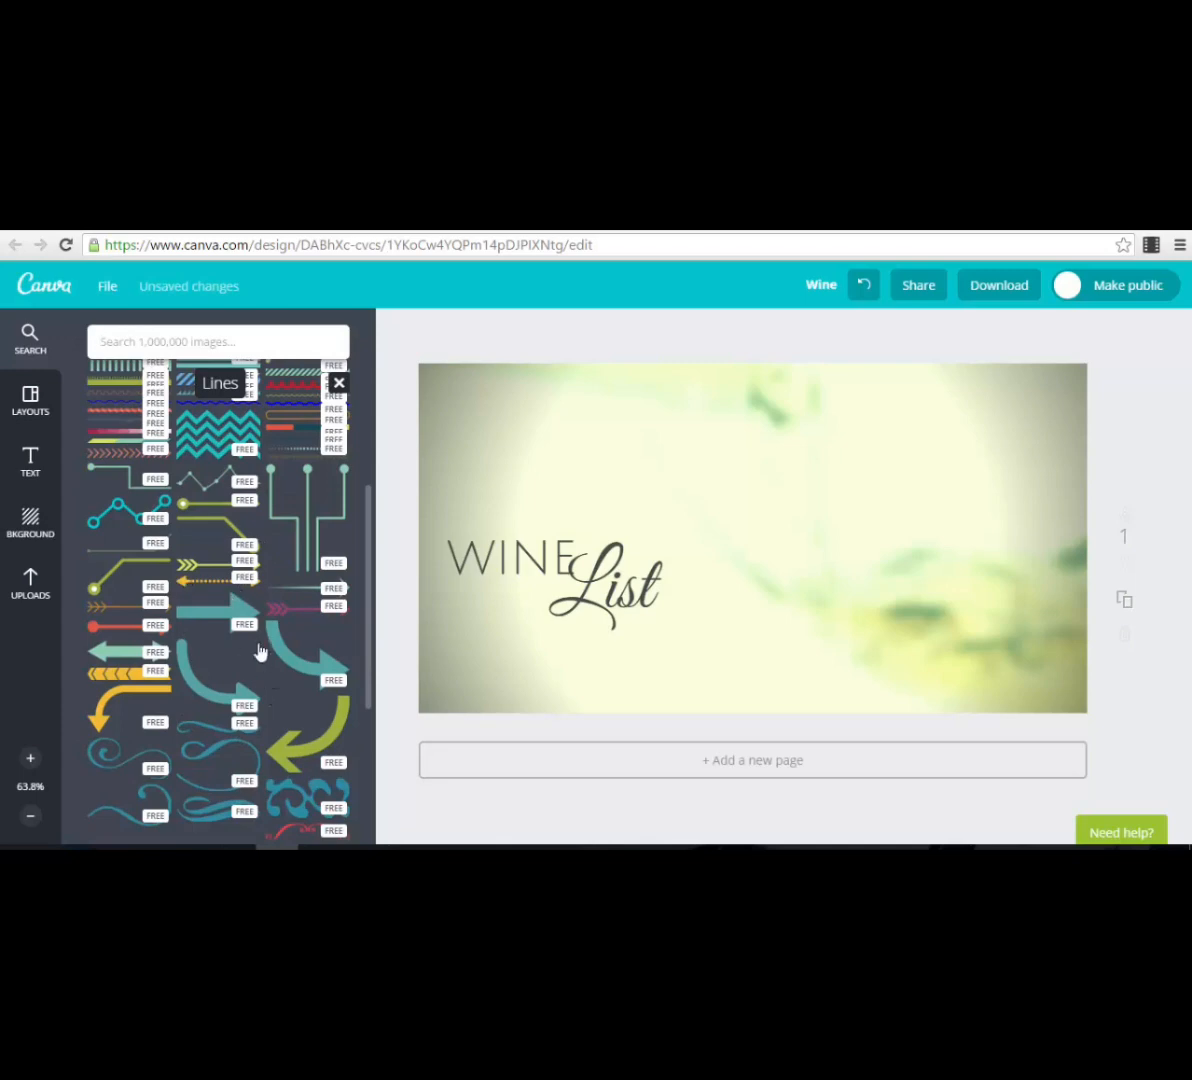
pyautogui.scroll(-2, 285, 722)
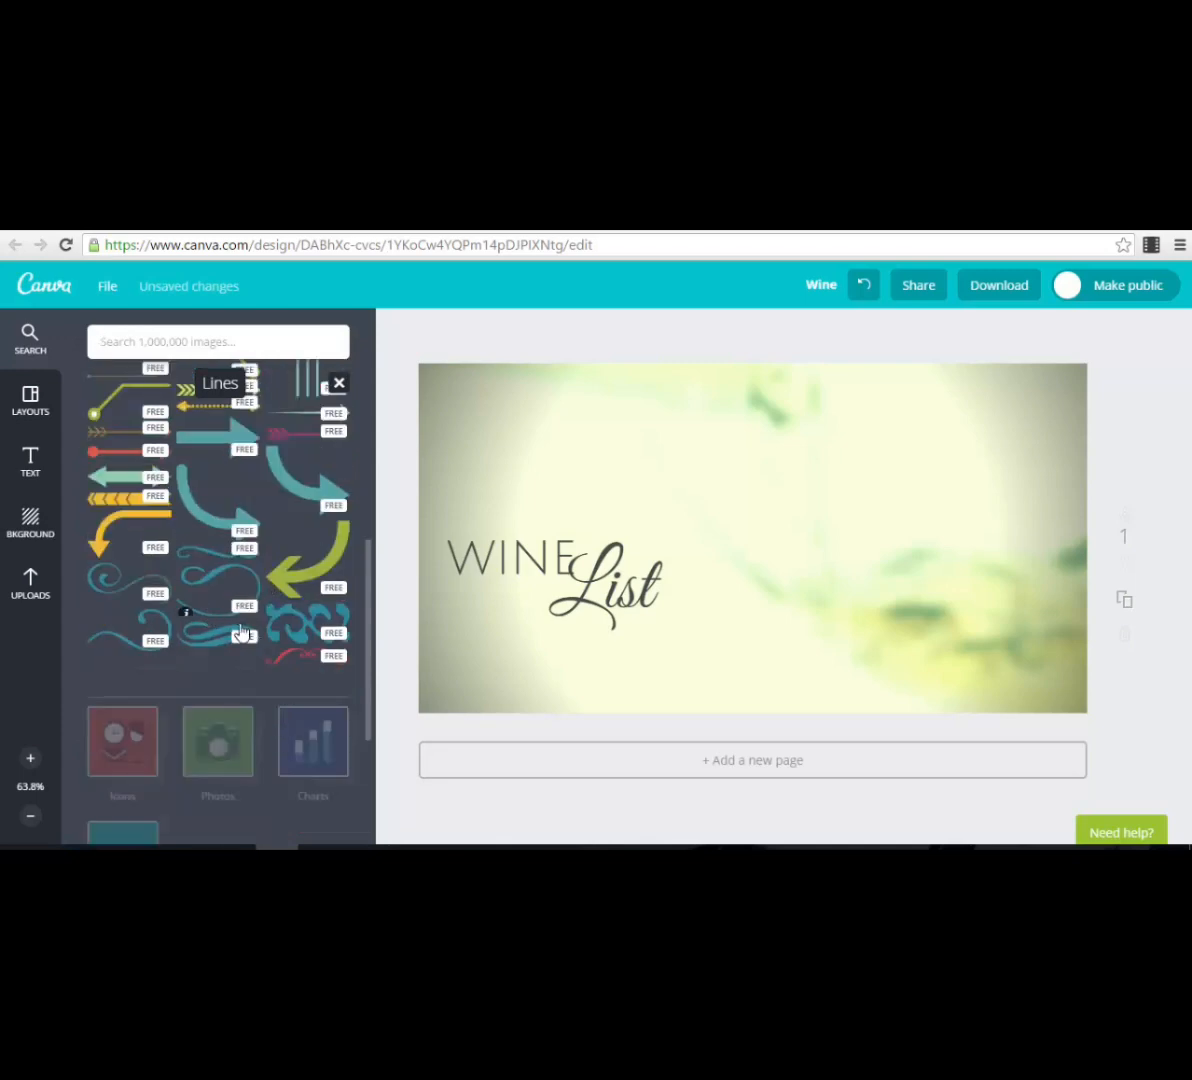
pyautogui.scroll(10, 210, 620)
pyautogui.click(244, 566)
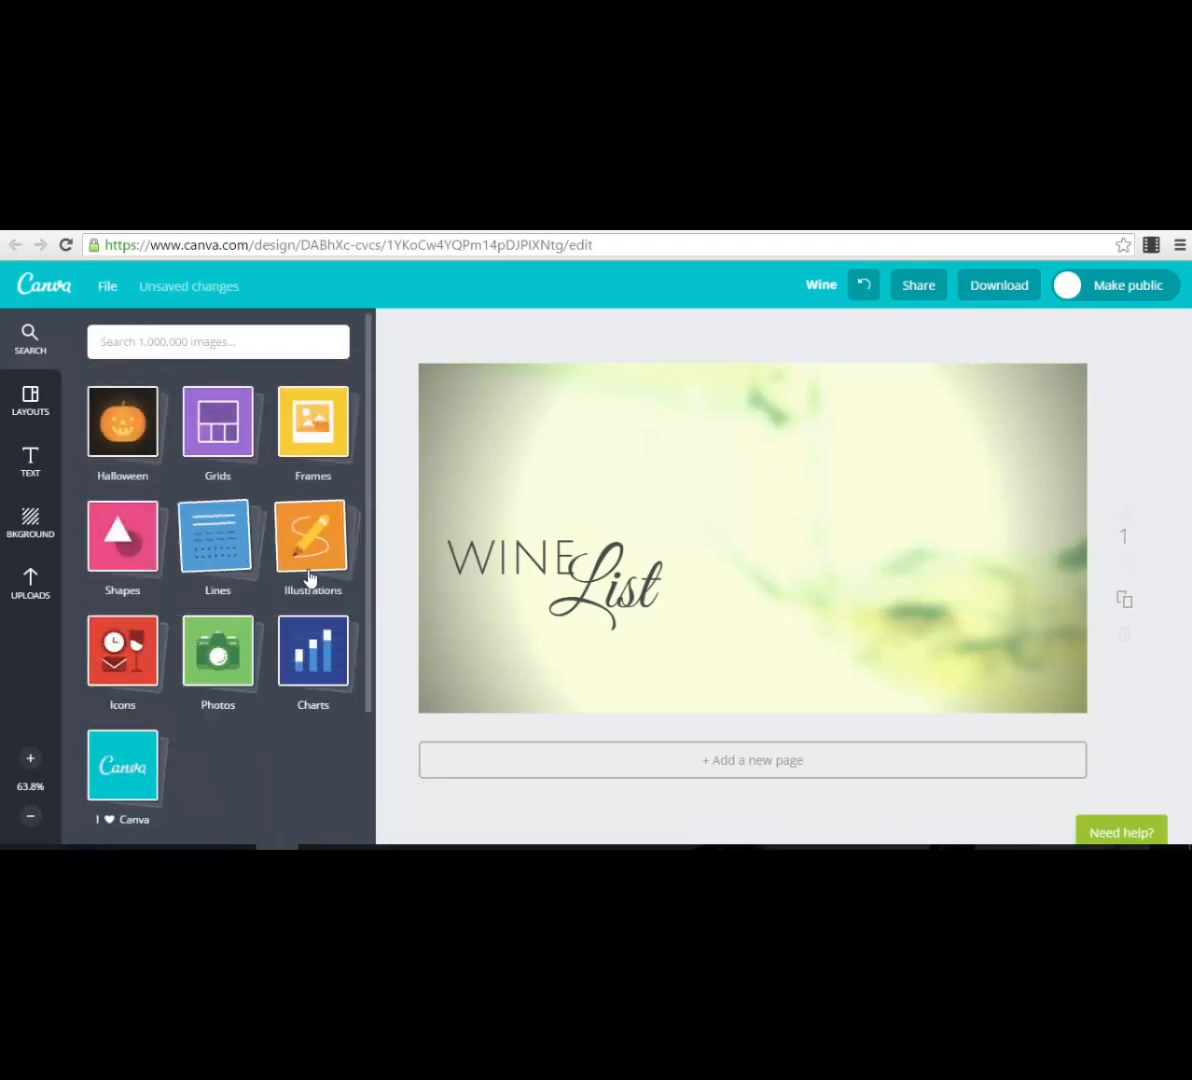
# - Examine the free icons to the end of the Icons collection and return to the element categories
pyautogui.click(120, 655)
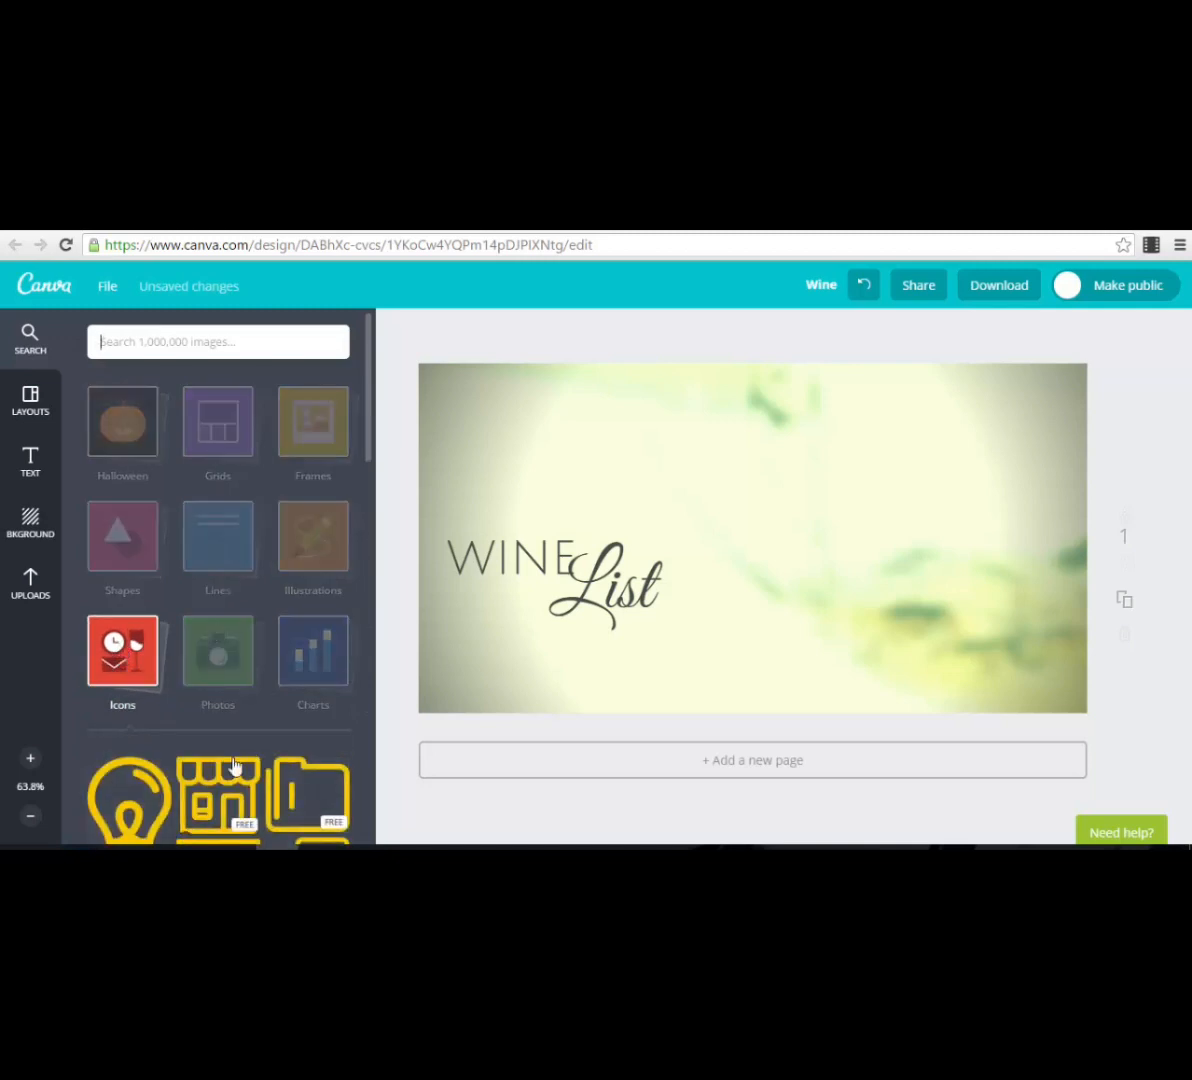
pyautogui.scroll(-10, 233, 765)
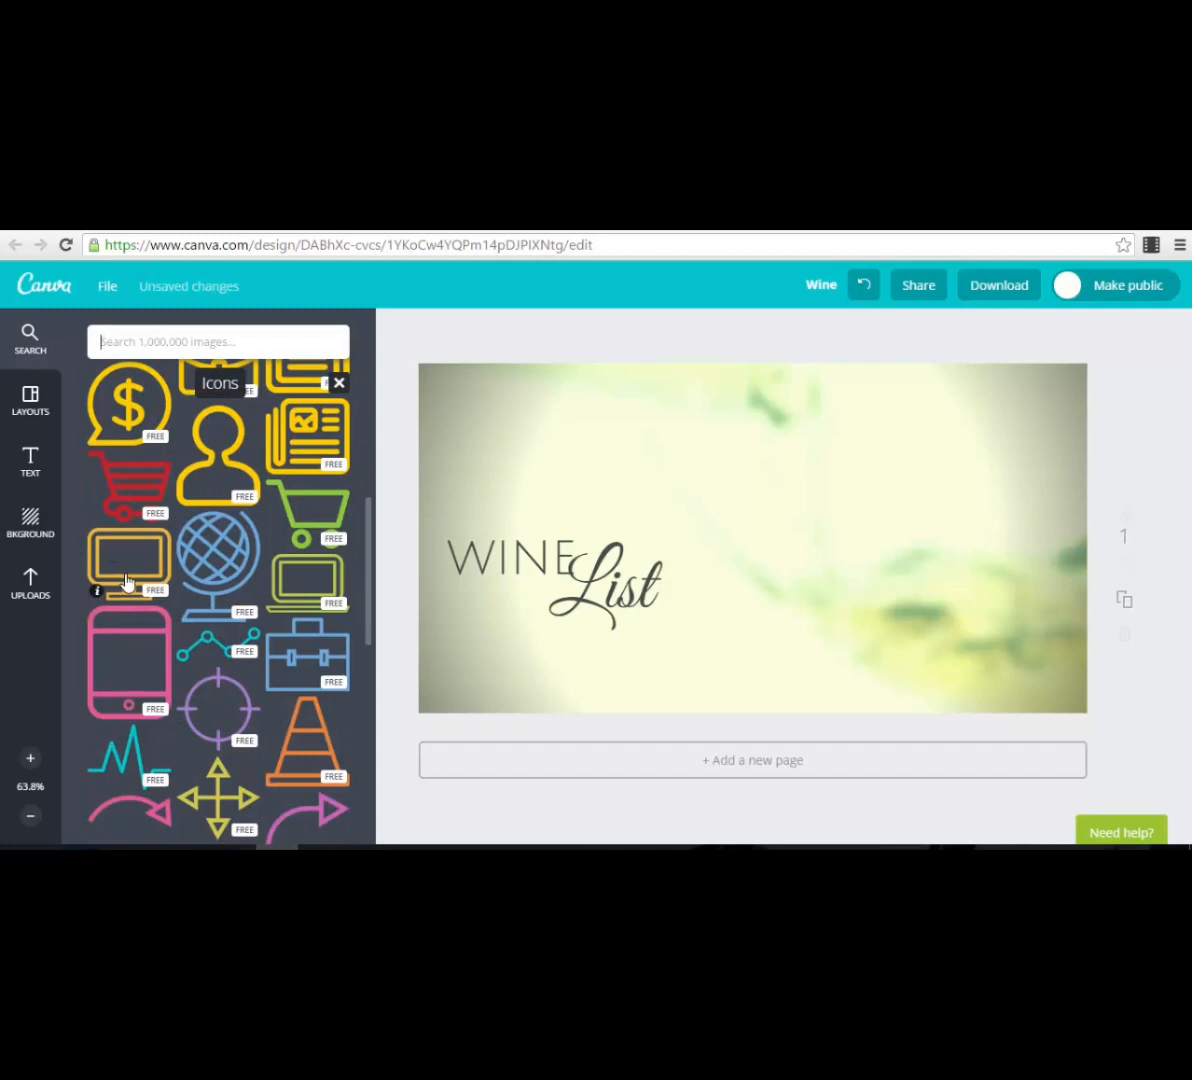
pyautogui.scroll(-5, 200, 565)
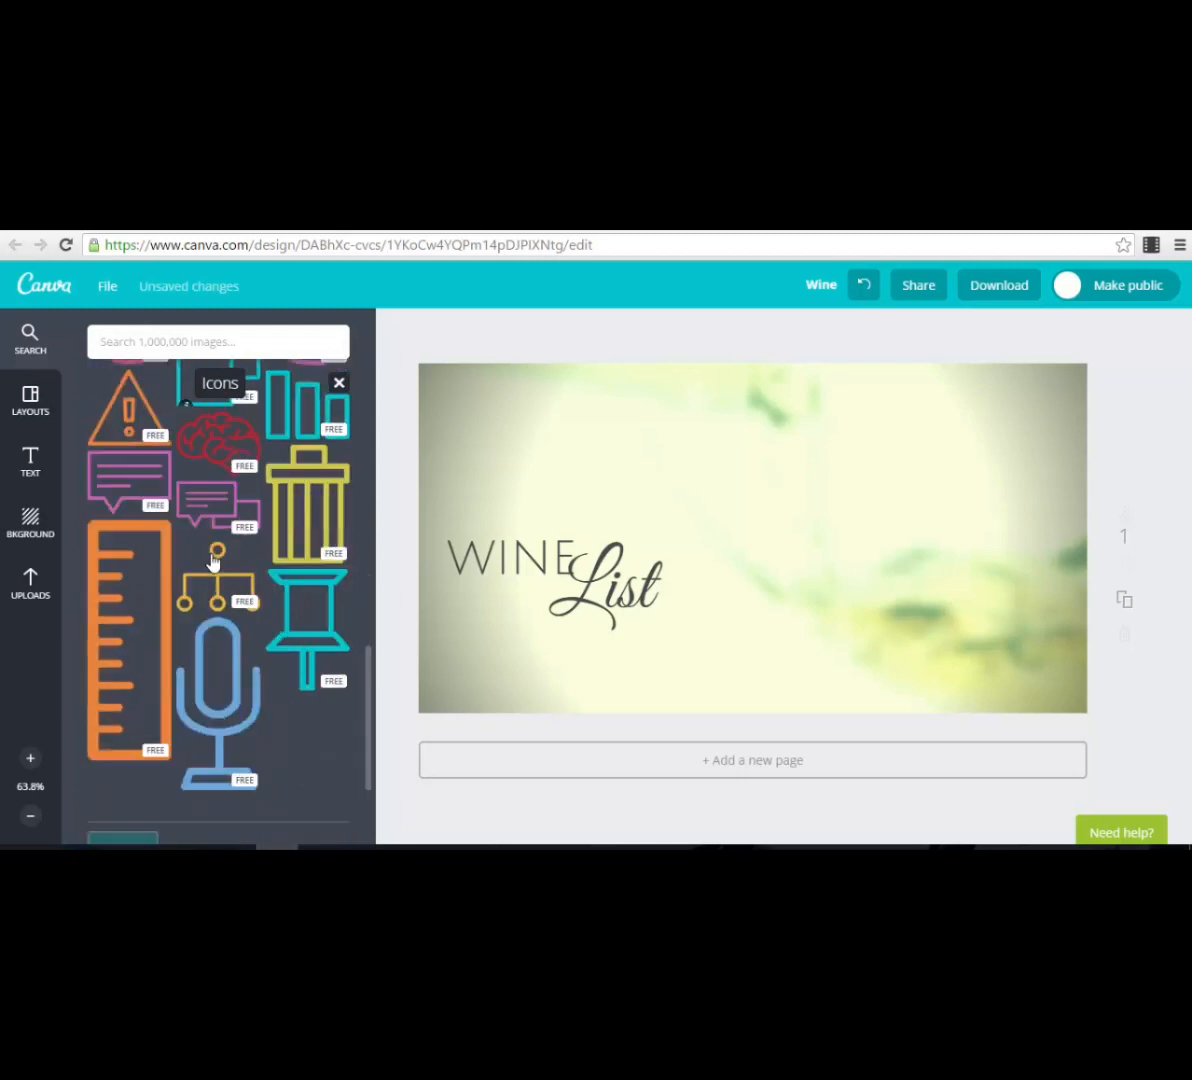
pyautogui.scroll(10, 214, 562)
pyautogui.scroll(3, 212, 562)
pyautogui.click(229, 656)
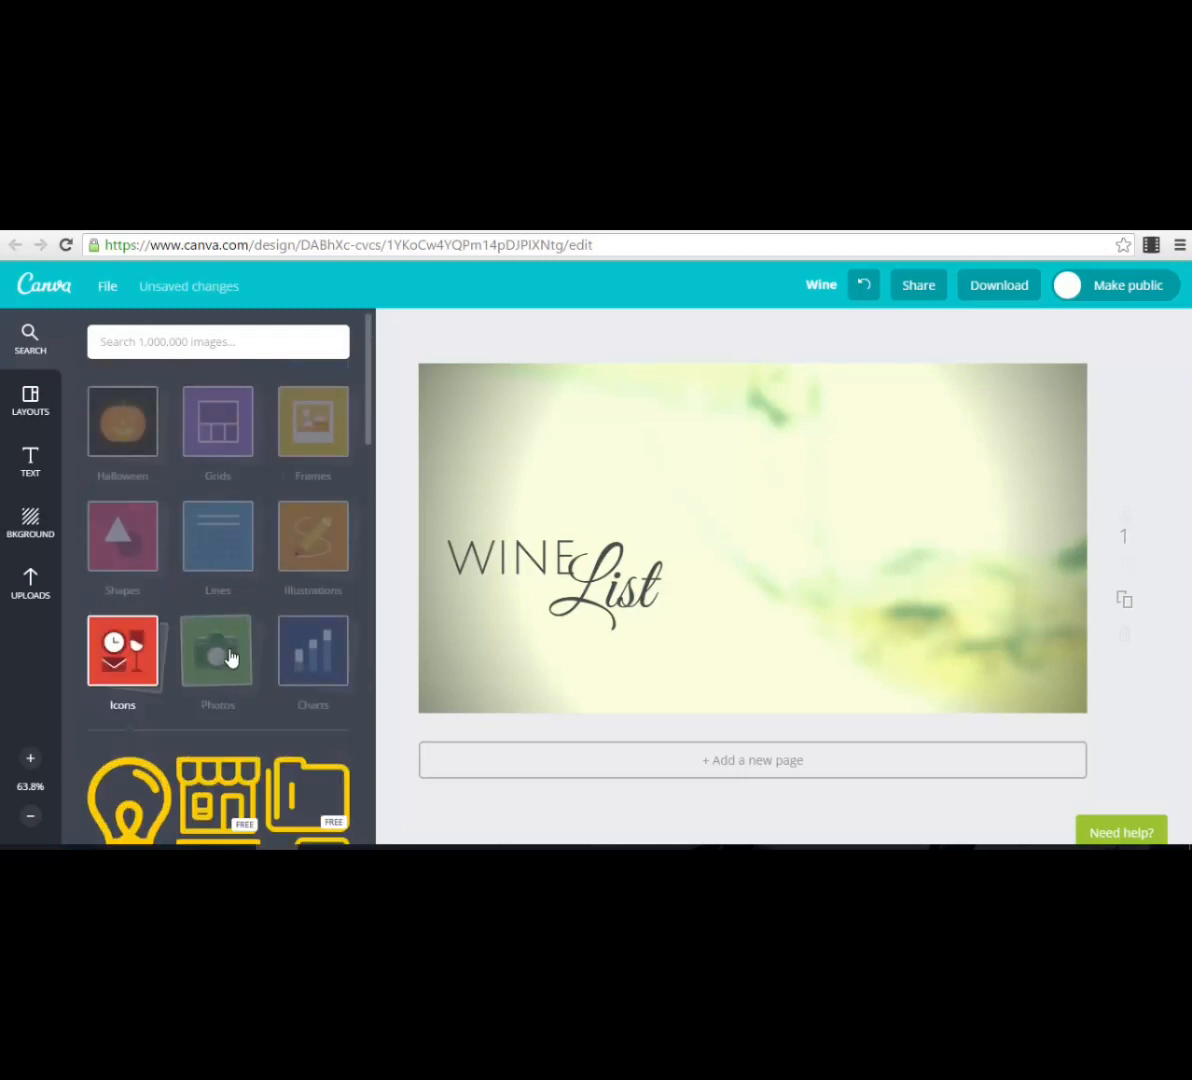
# - Open the Photos collection to look at the available photos
pyautogui.click(229, 656)
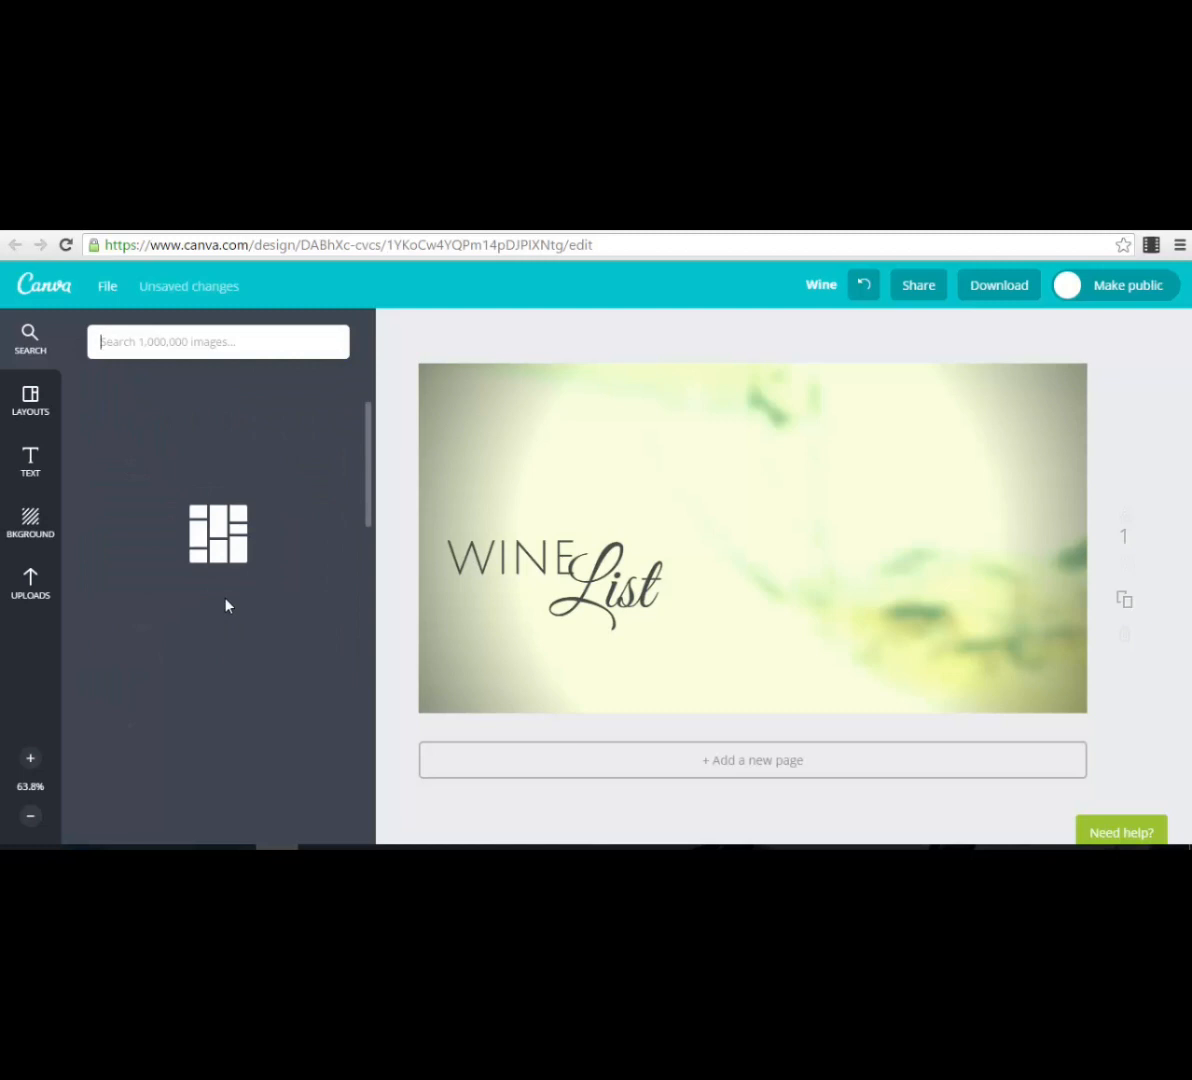
pyautogui.scroll(1, 224, 599)
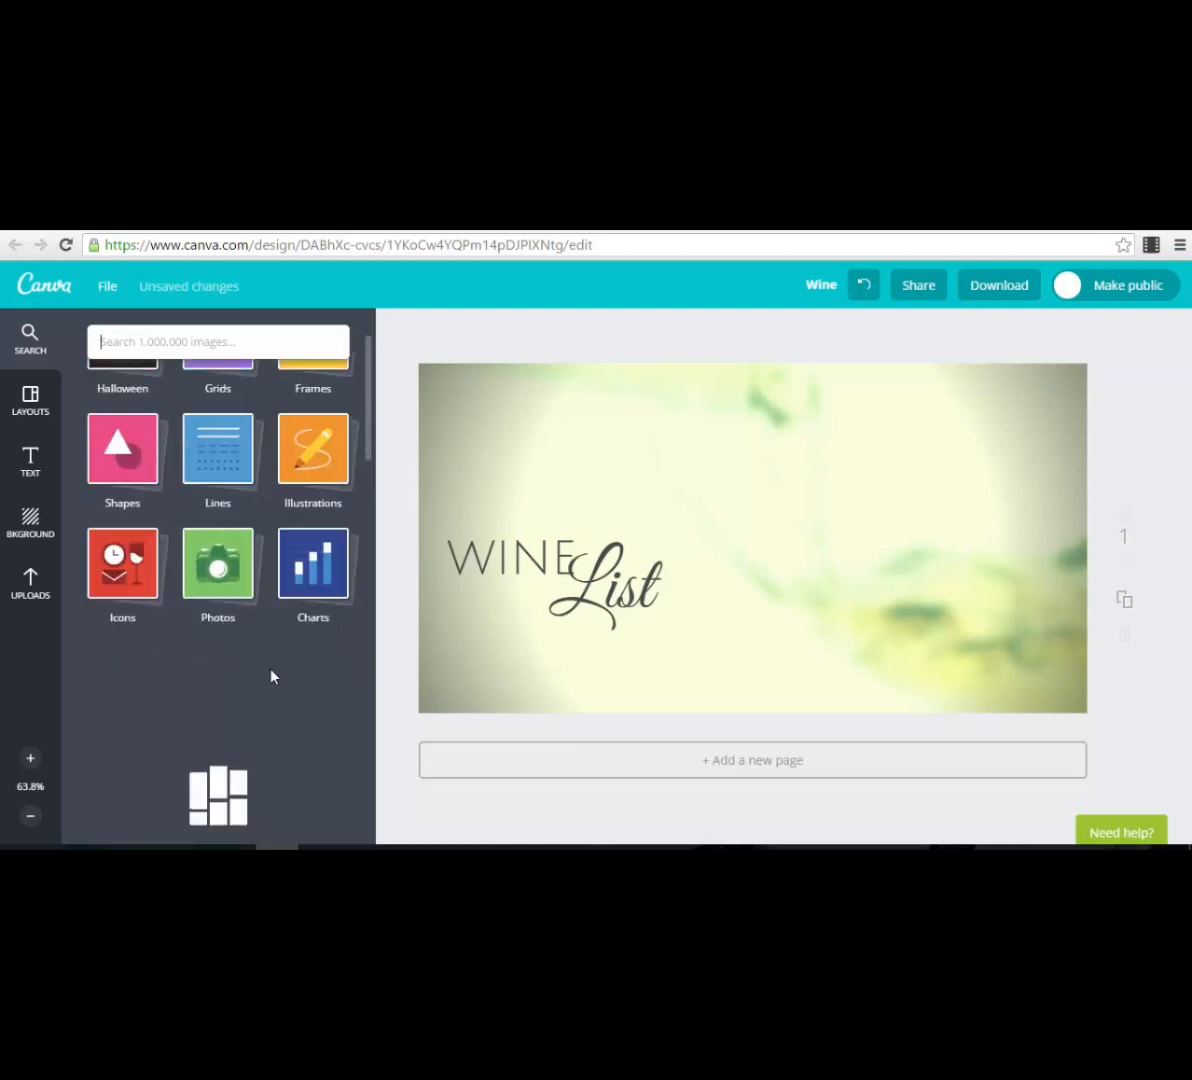
pyautogui.scroll(1, 272, 671)
pyautogui.scroll(-2, 274, 678)
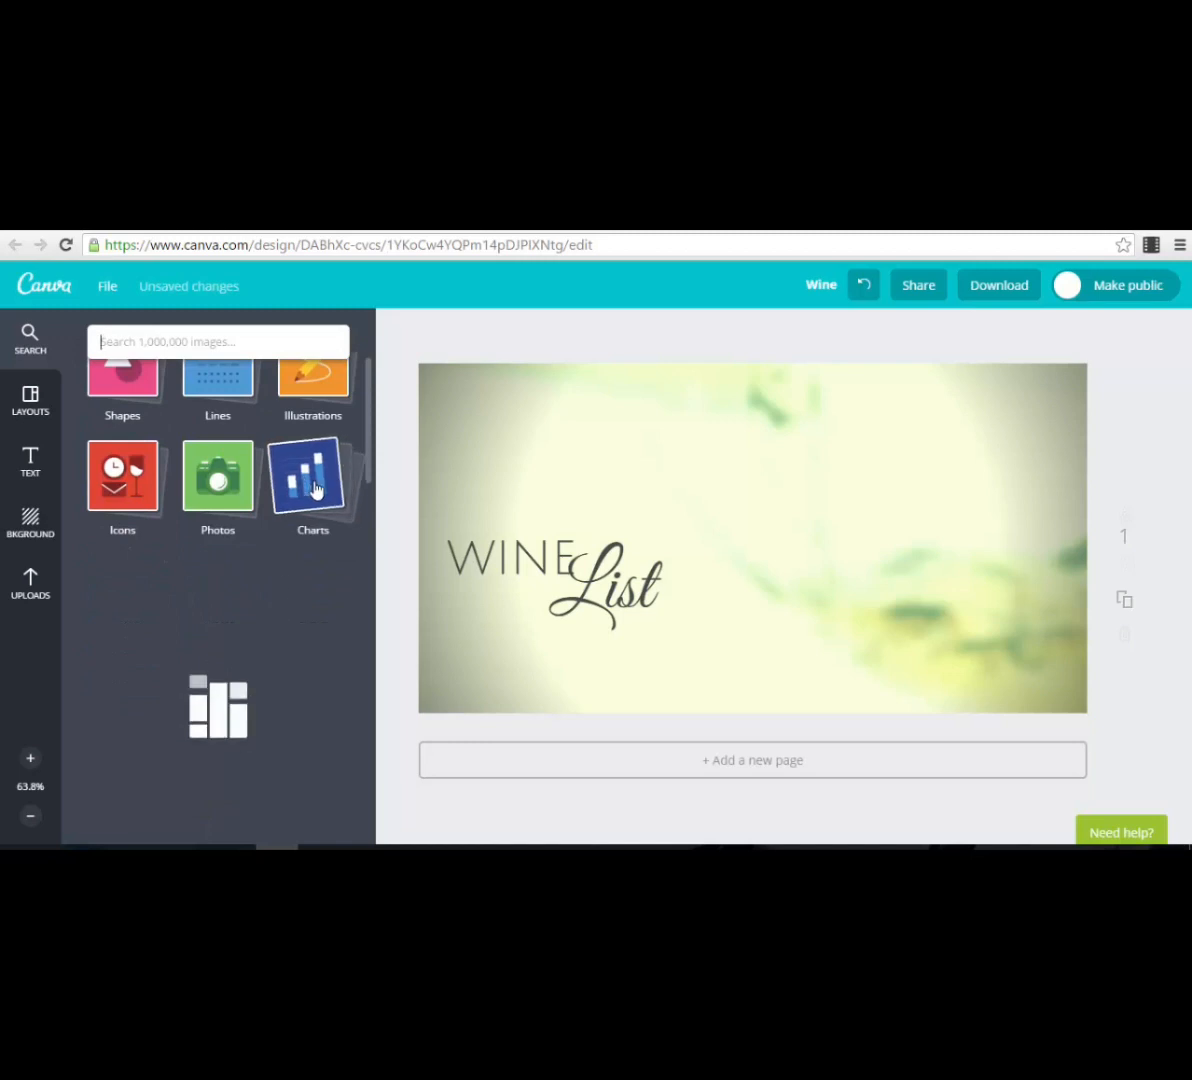
# - Add the free orange 50% ring chart from the Charts collection to the right of the Wine List title and deselect it
pyautogui.click(315, 489)
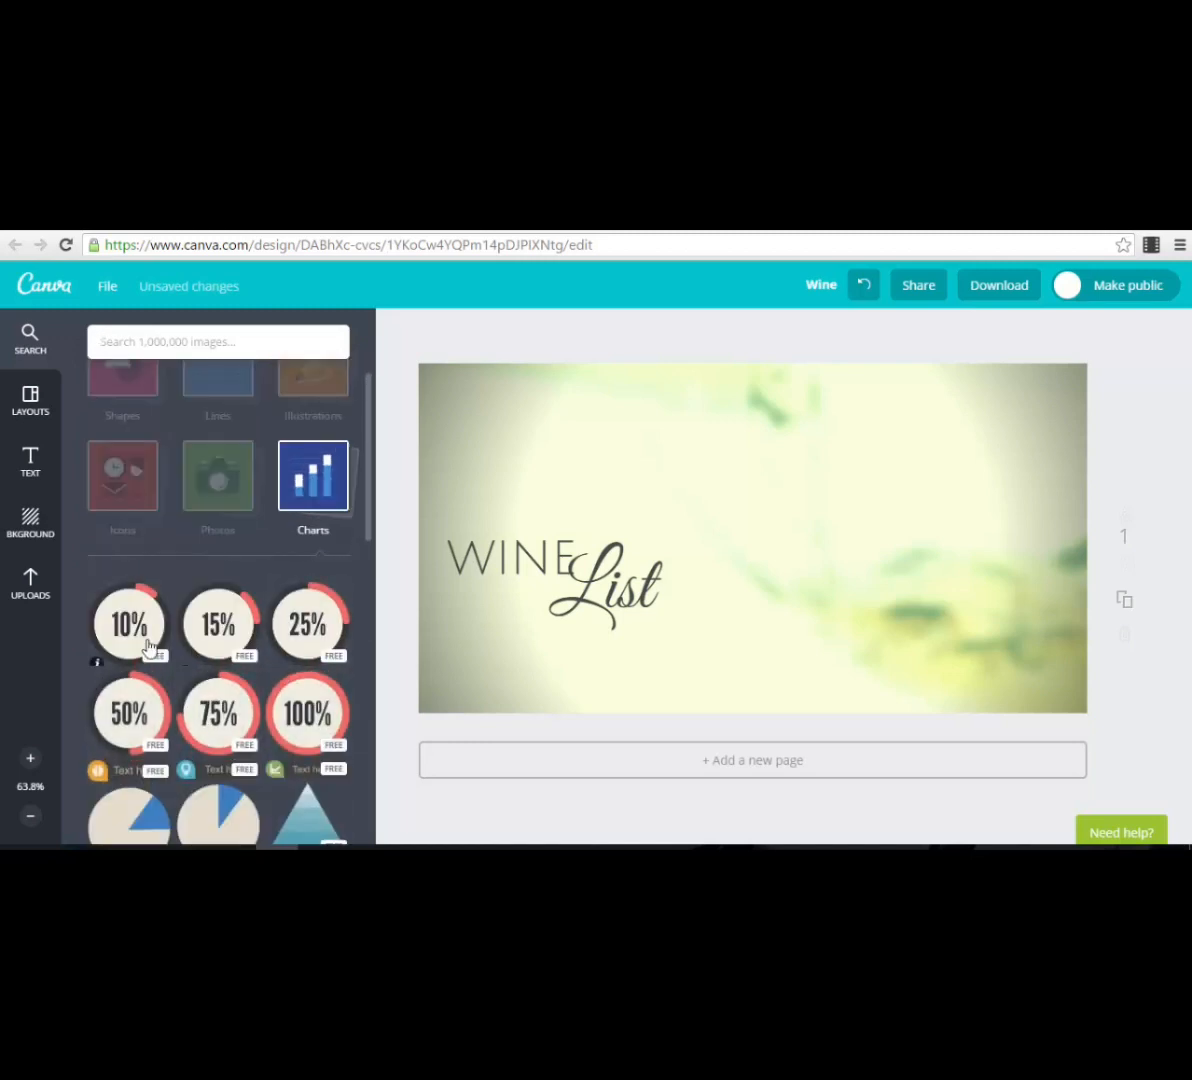
pyautogui.scroll(-3, 297, 646)
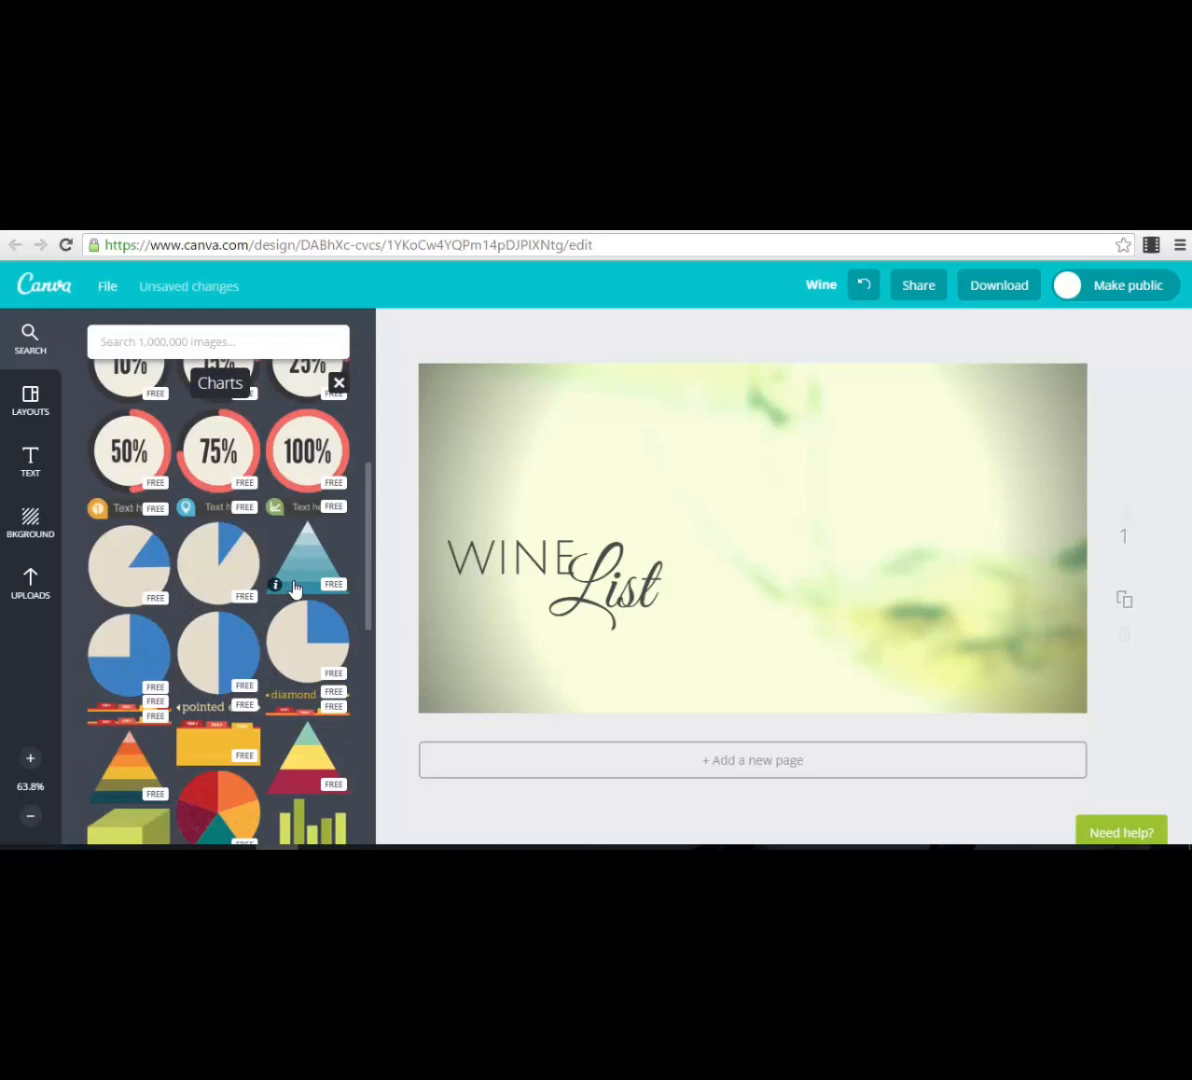
pyautogui.scroll(-3, 280, 590)
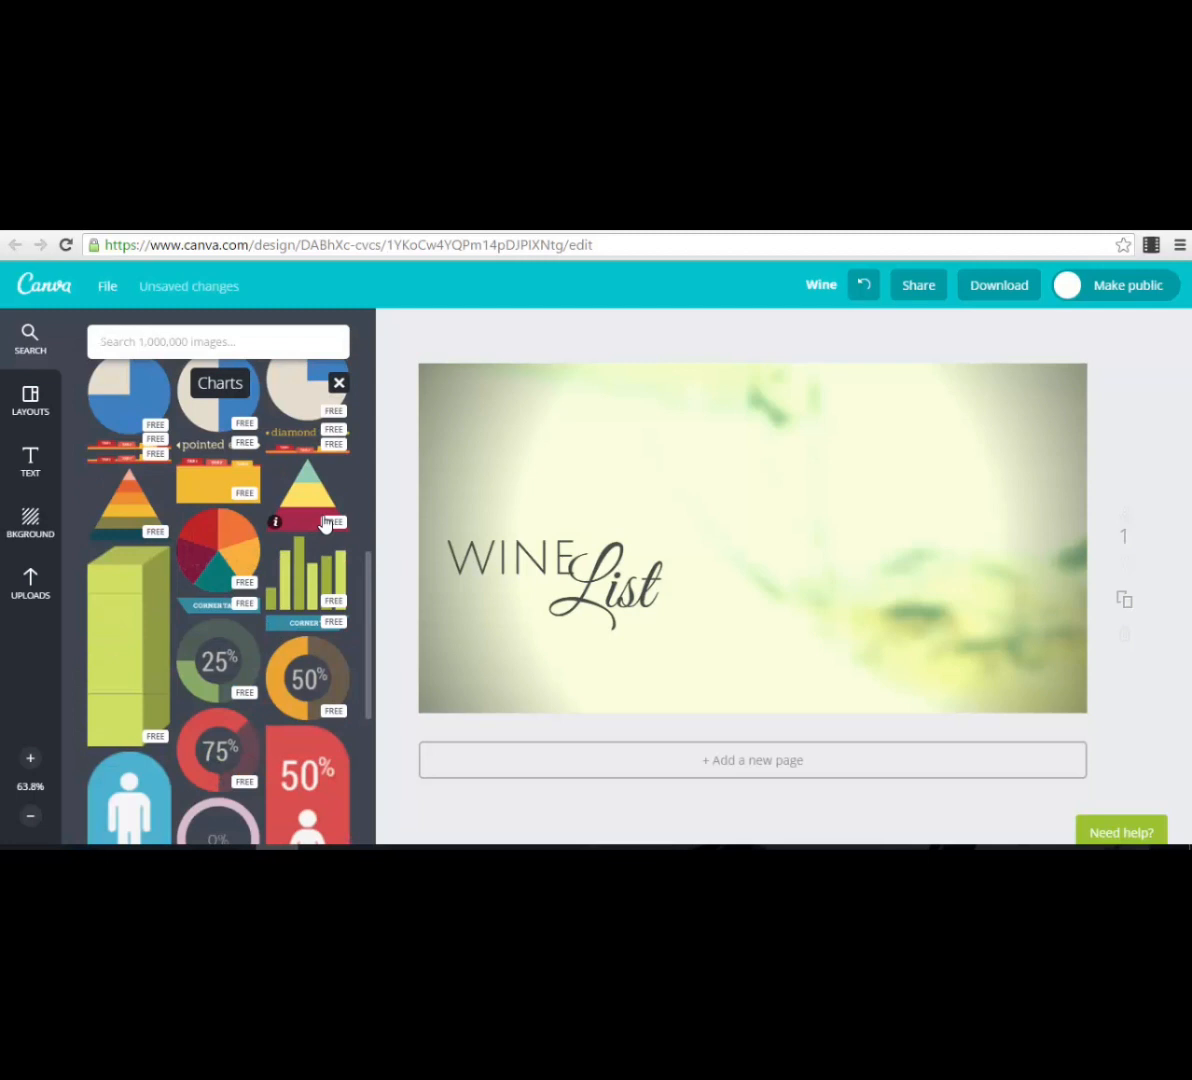
pyautogui.scroll(-2, 293, 553)
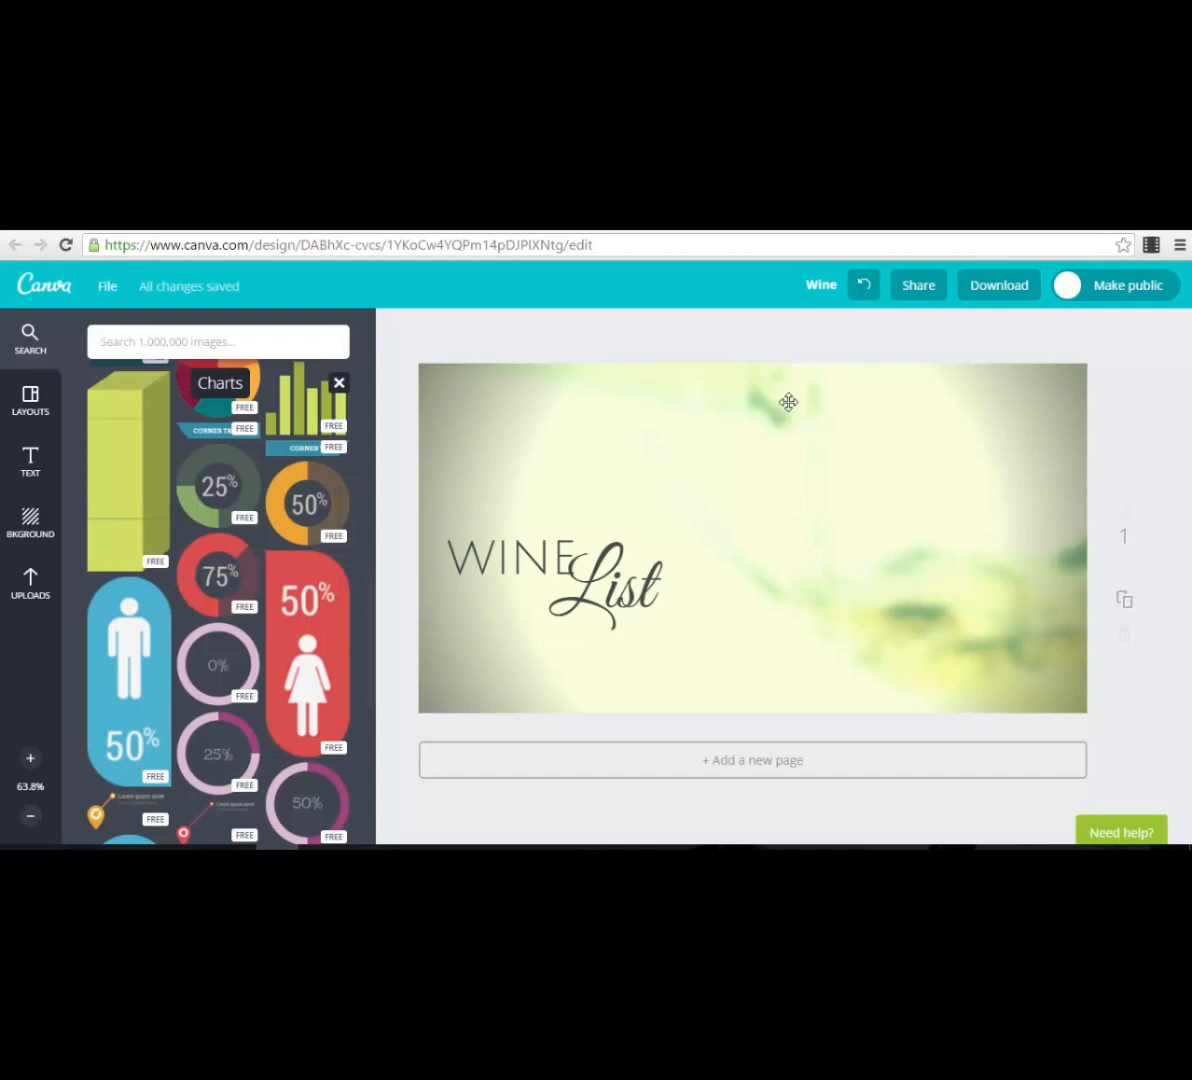
pyautogui.moveTo(275, 485); pyautogui.dragTo(825, 548)
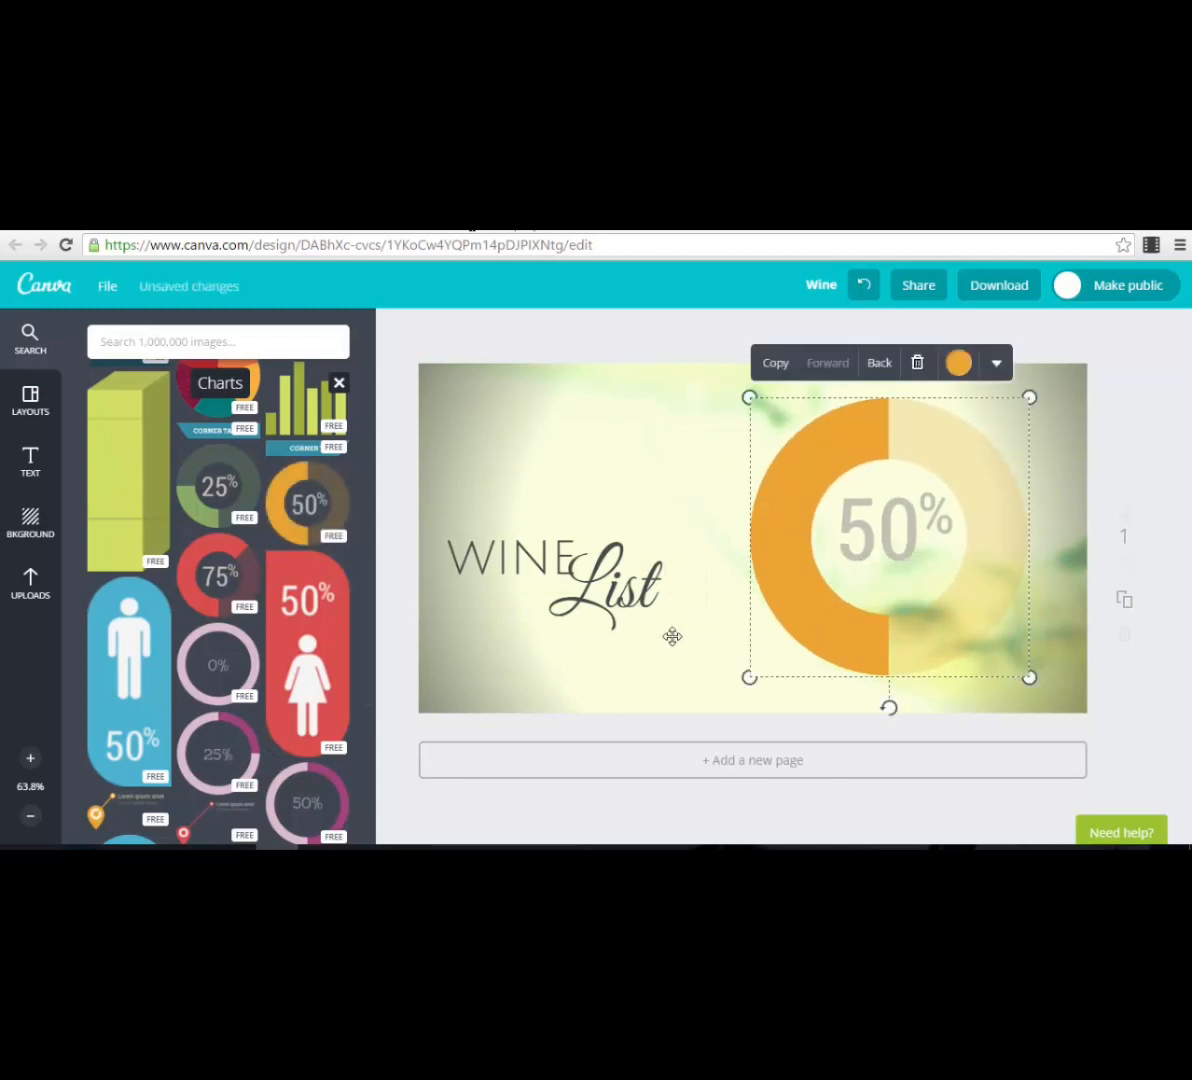
pyautogui.click(1110, 479)
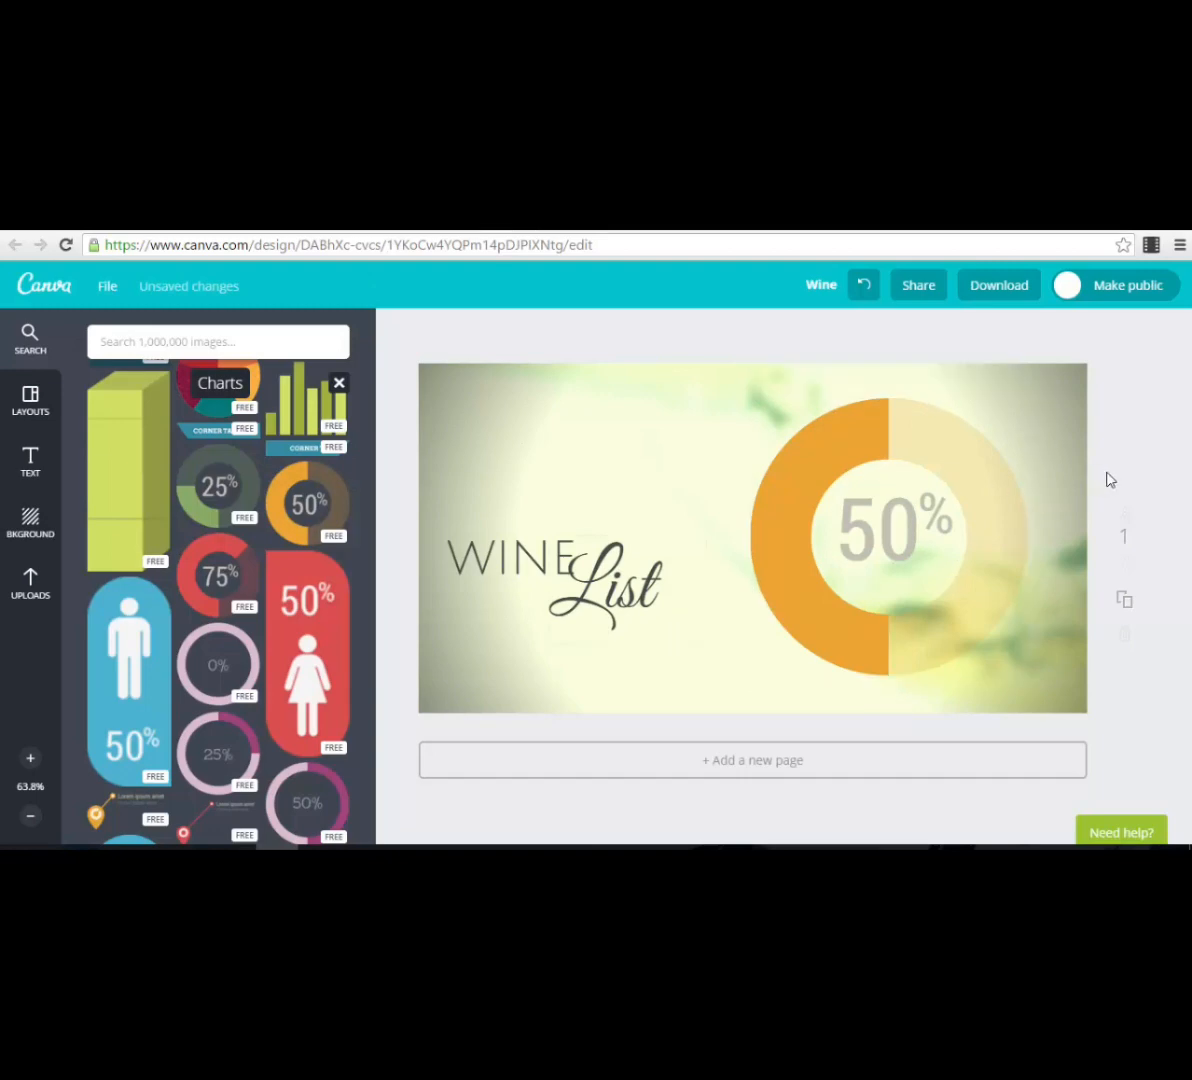
# - Open the design title for editing and close it without renaming the design
pyautogui.click(821, 285)
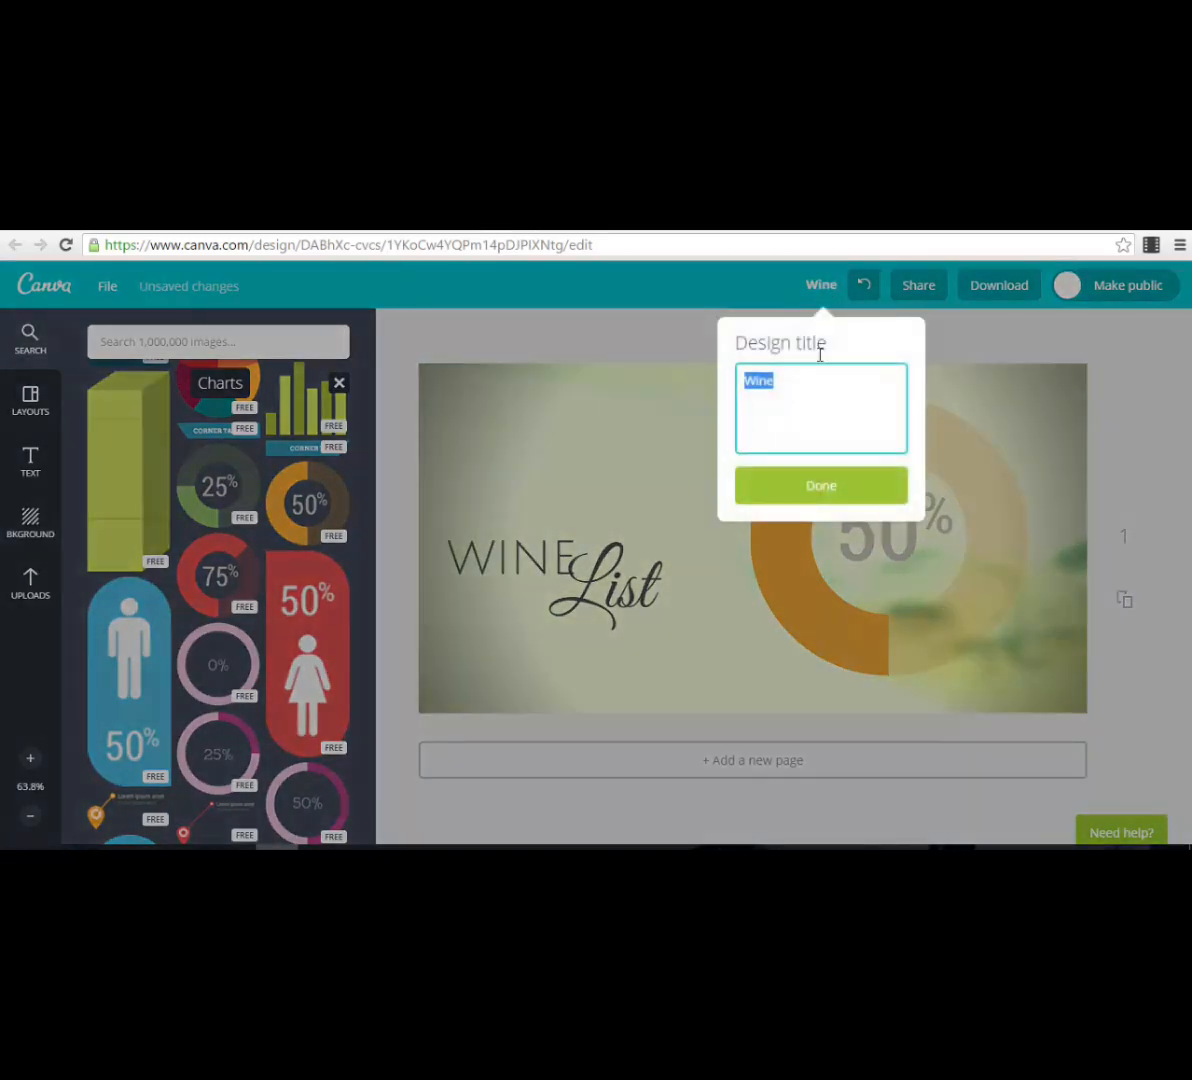
pyautogui.click(1130, 381)
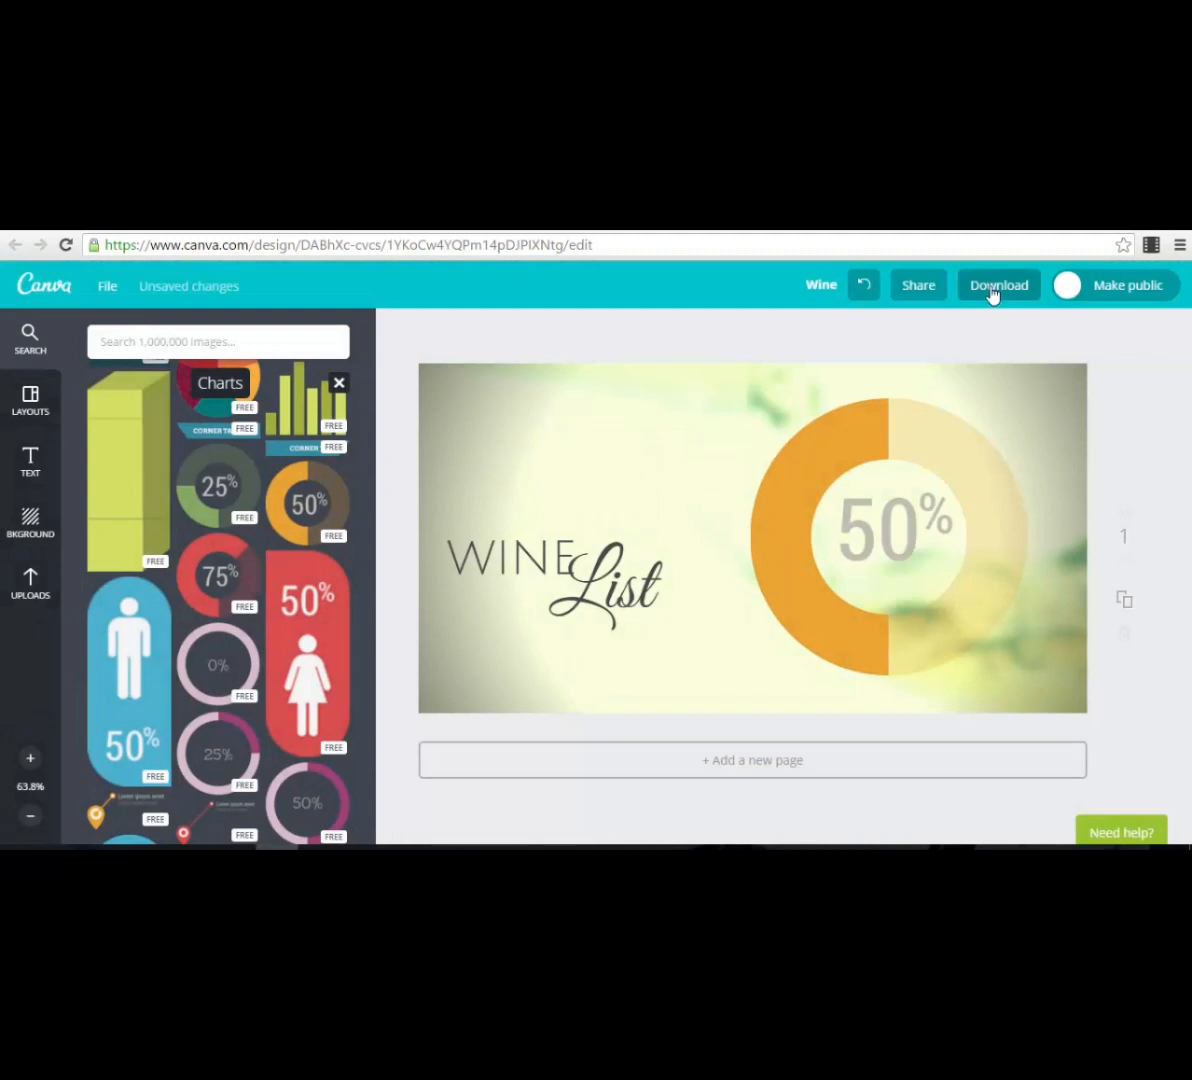